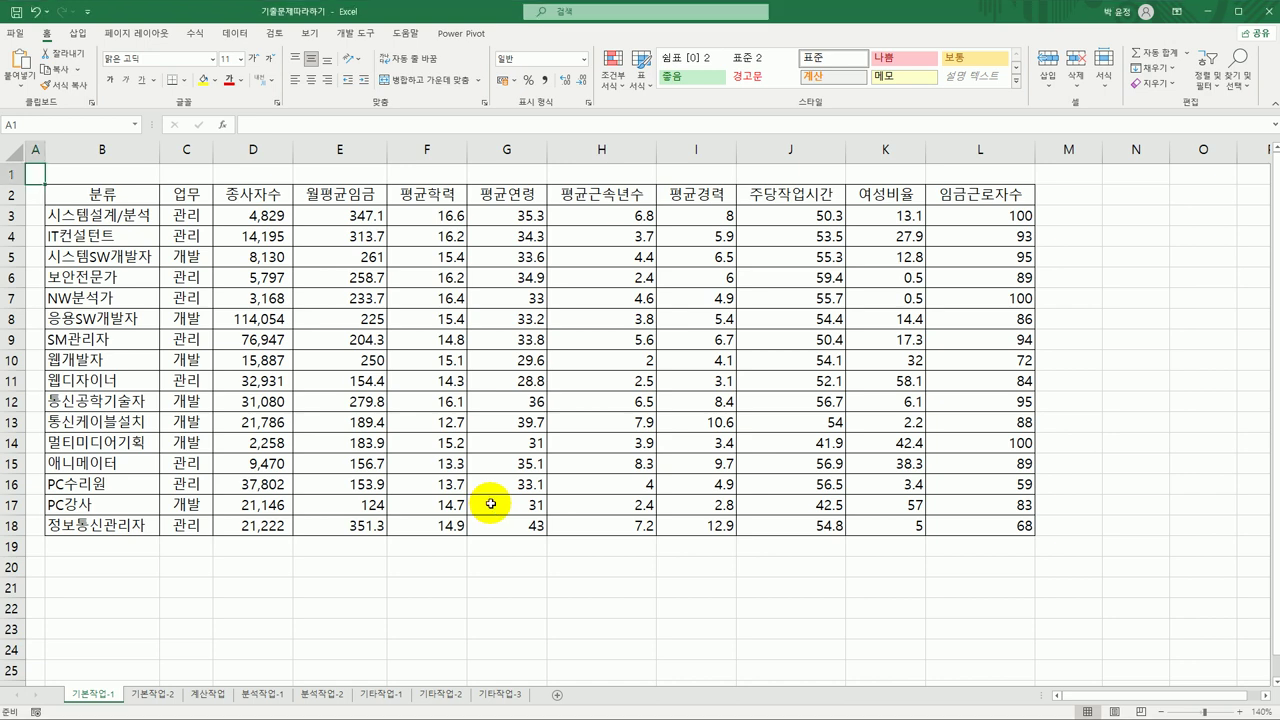
pyautogui.click(946, 530)
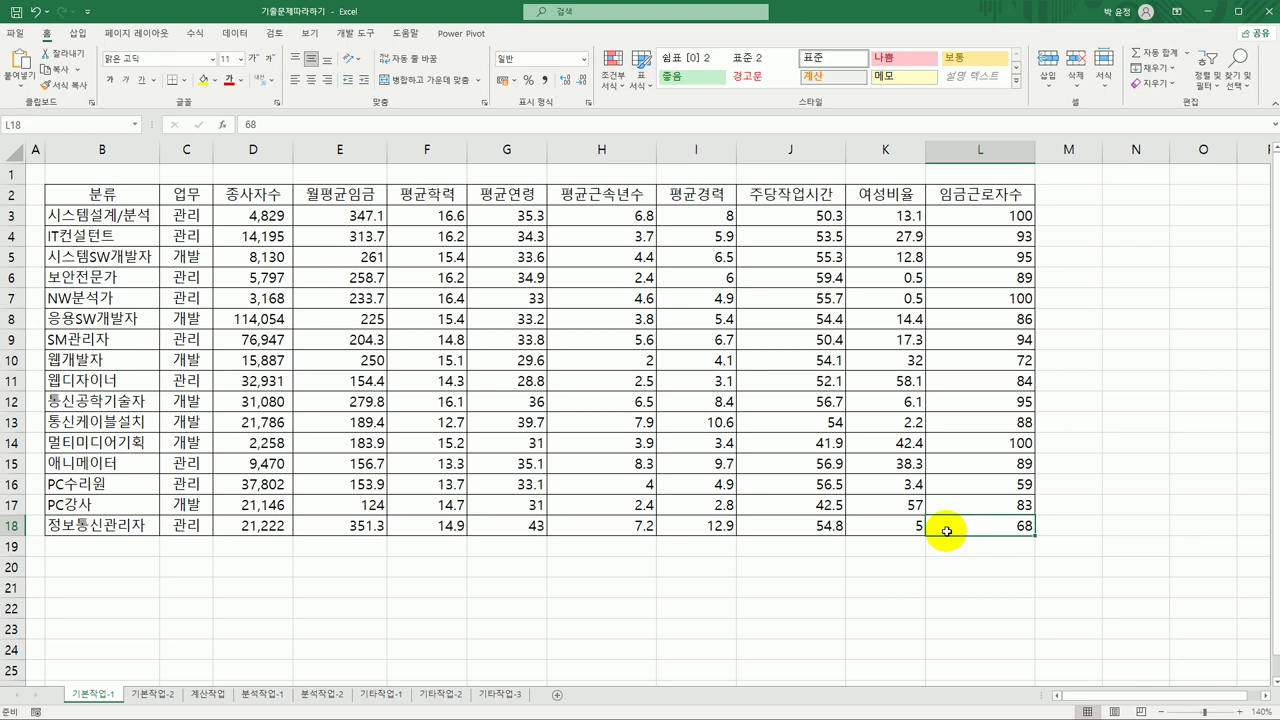
pyautogui.click(203, 199)
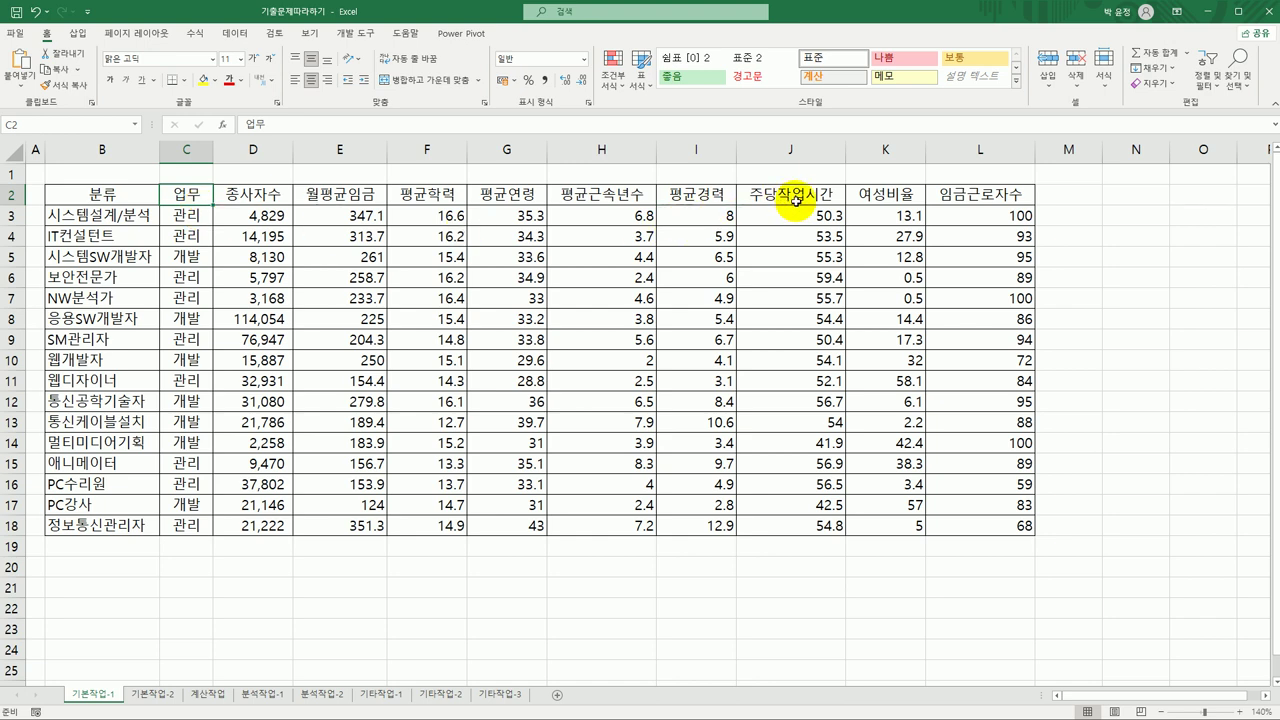
pyautogui.click(382, 196)
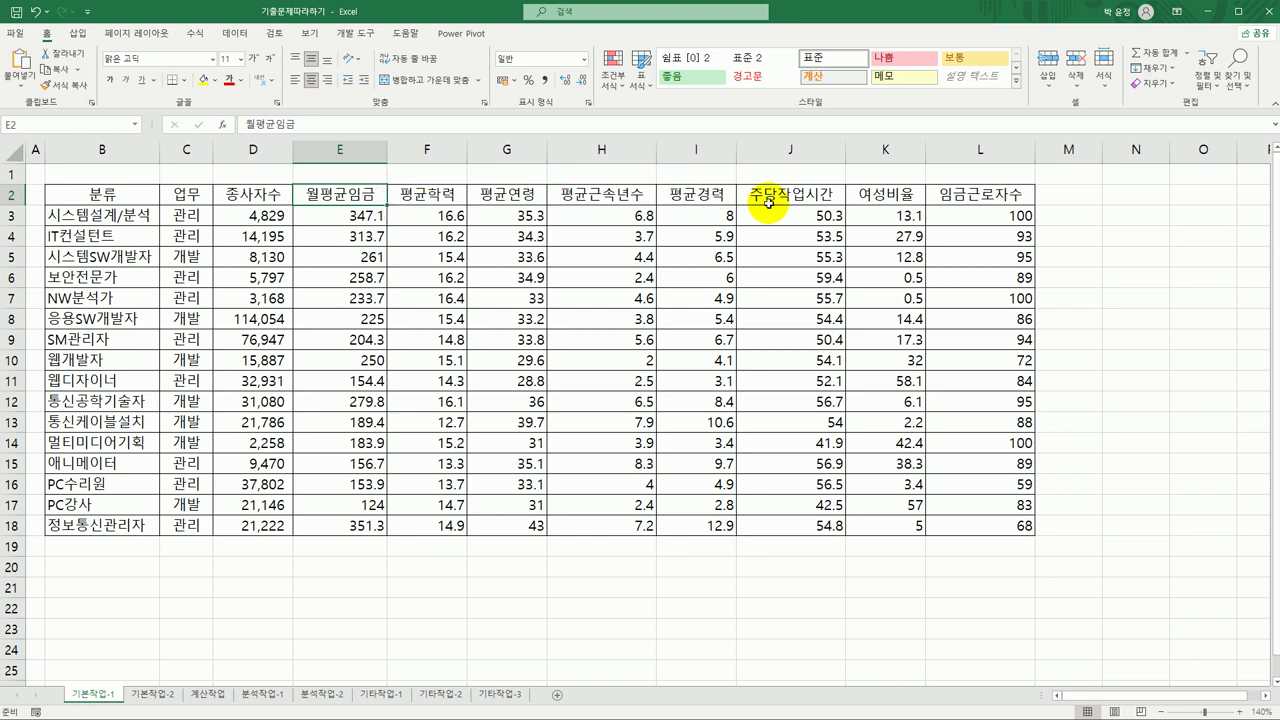
pyautogui.click(976, 194)
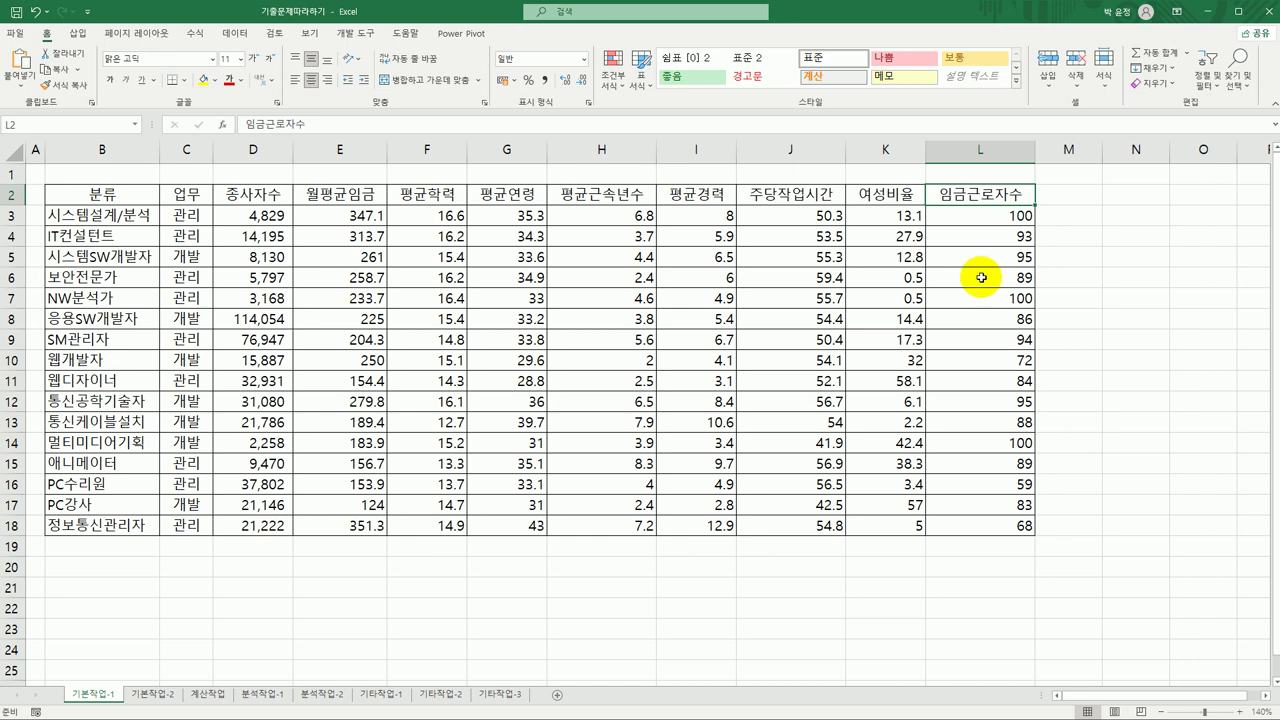
# - Enter the criteria heading 조건 in cell B21
pyautogui.click(117, 597)
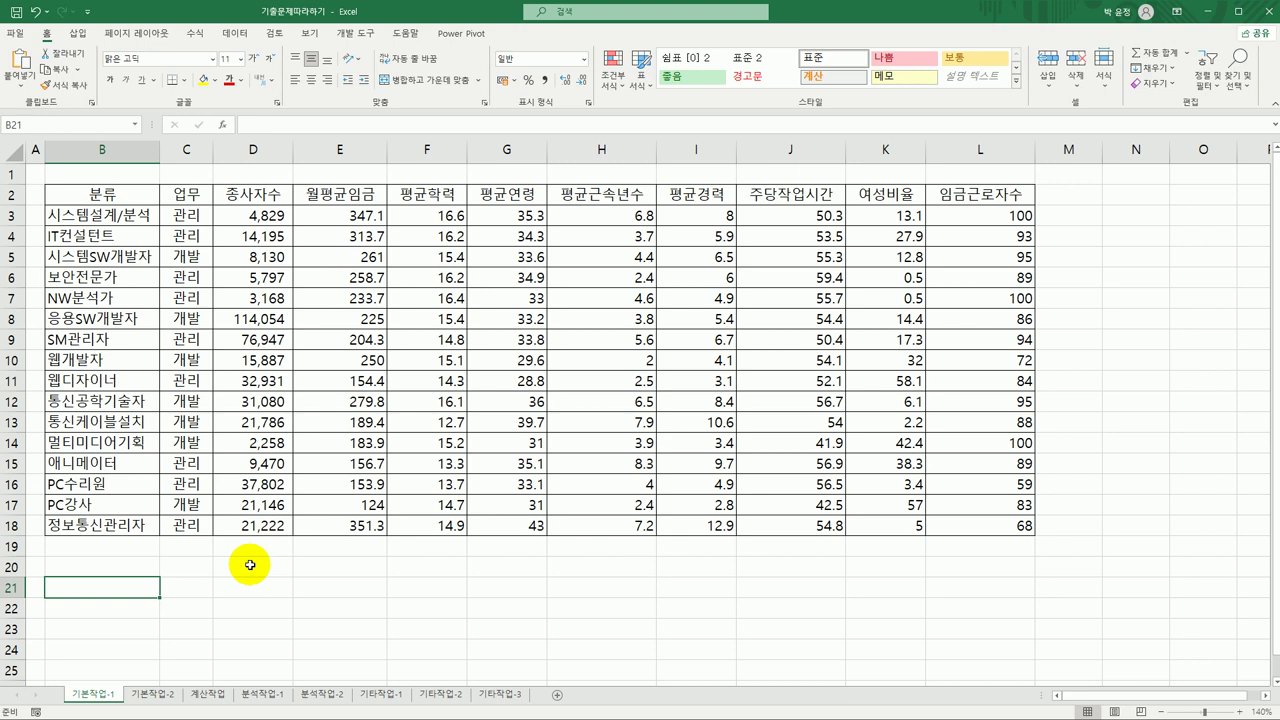
pyautogui.write('eH')
pyautogui.press('BackSpace')
pyautogui.press('BackSpace')
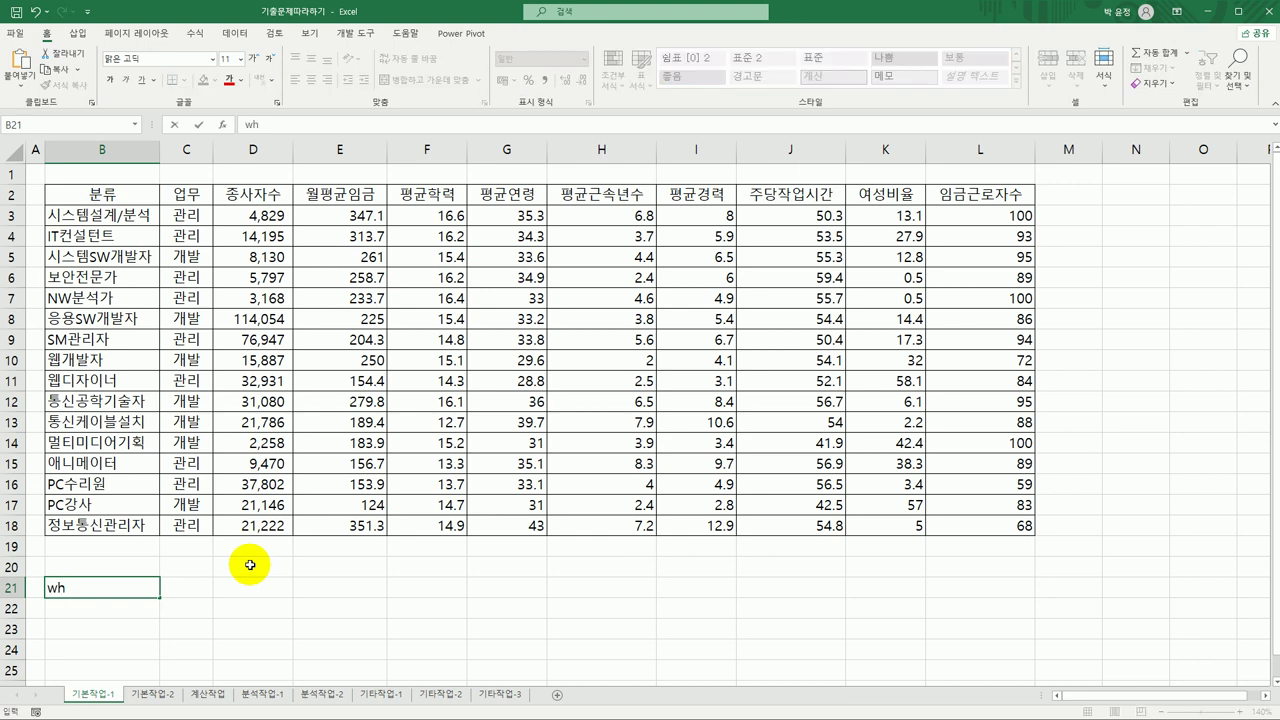
pyautogui.write('조건')
pyautogui.press('Return')
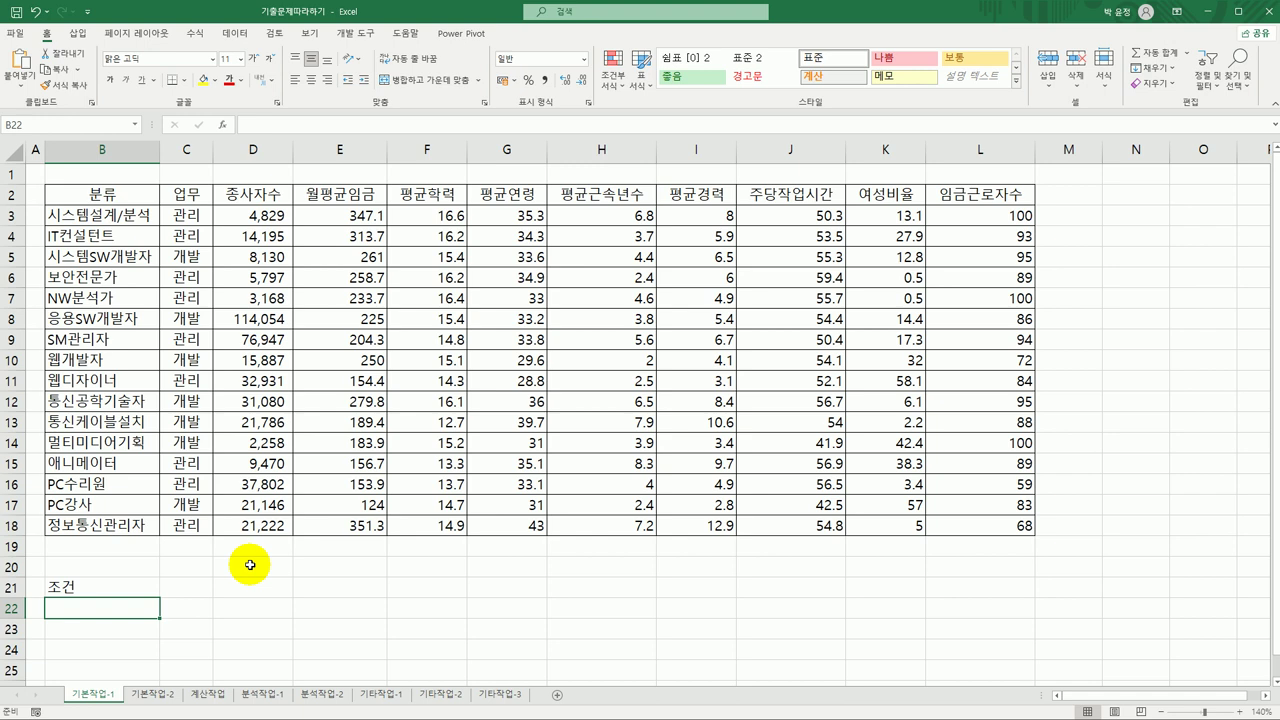
# - Begin an AND formula in B22 with the condition that 업무 is not 관리: C3<>"관리"
pyautogui.write('=')
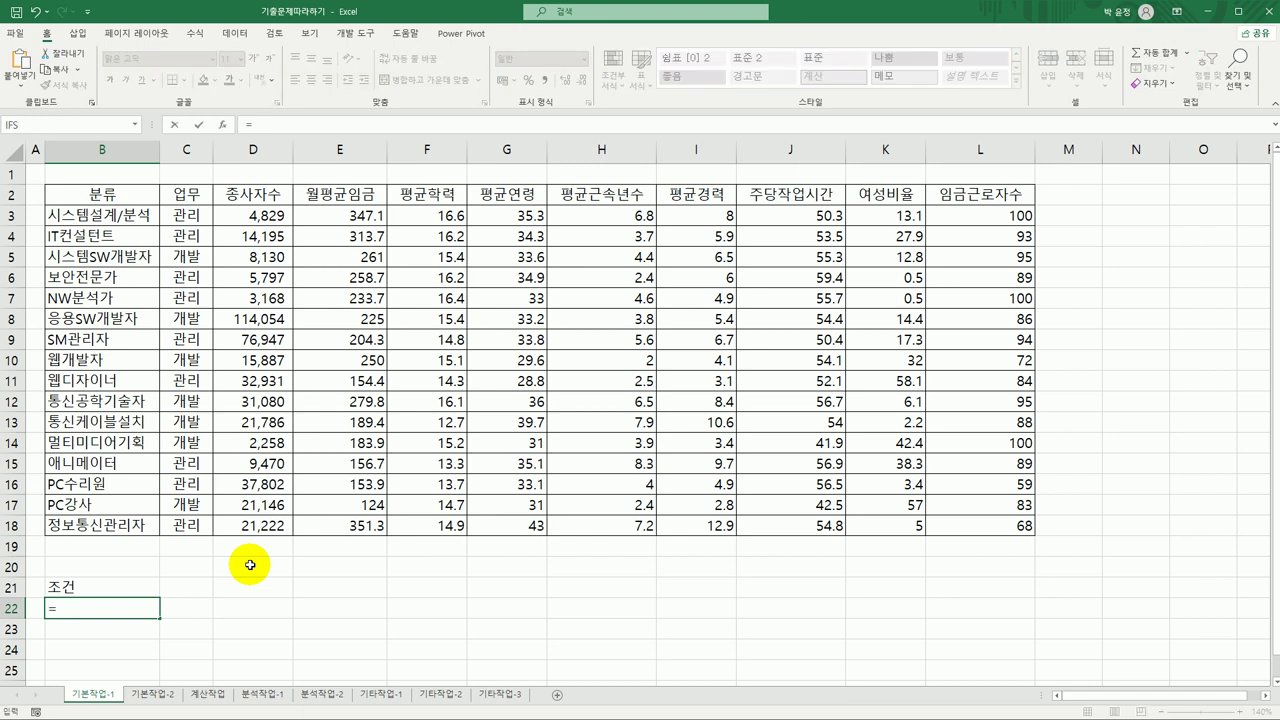
pyautogui.write('ㅁ')
pyautogui.press('BackSpace')
pyautogui.write('and(')
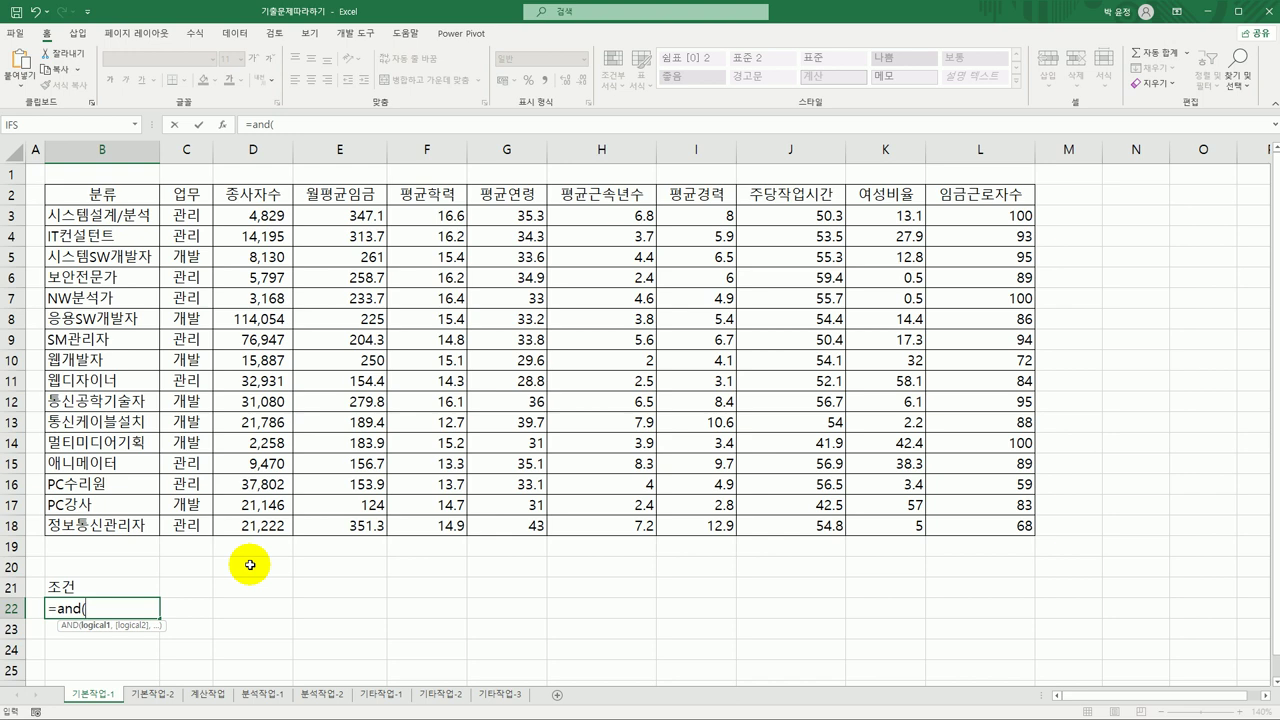
pyautogui.click(198, 221)
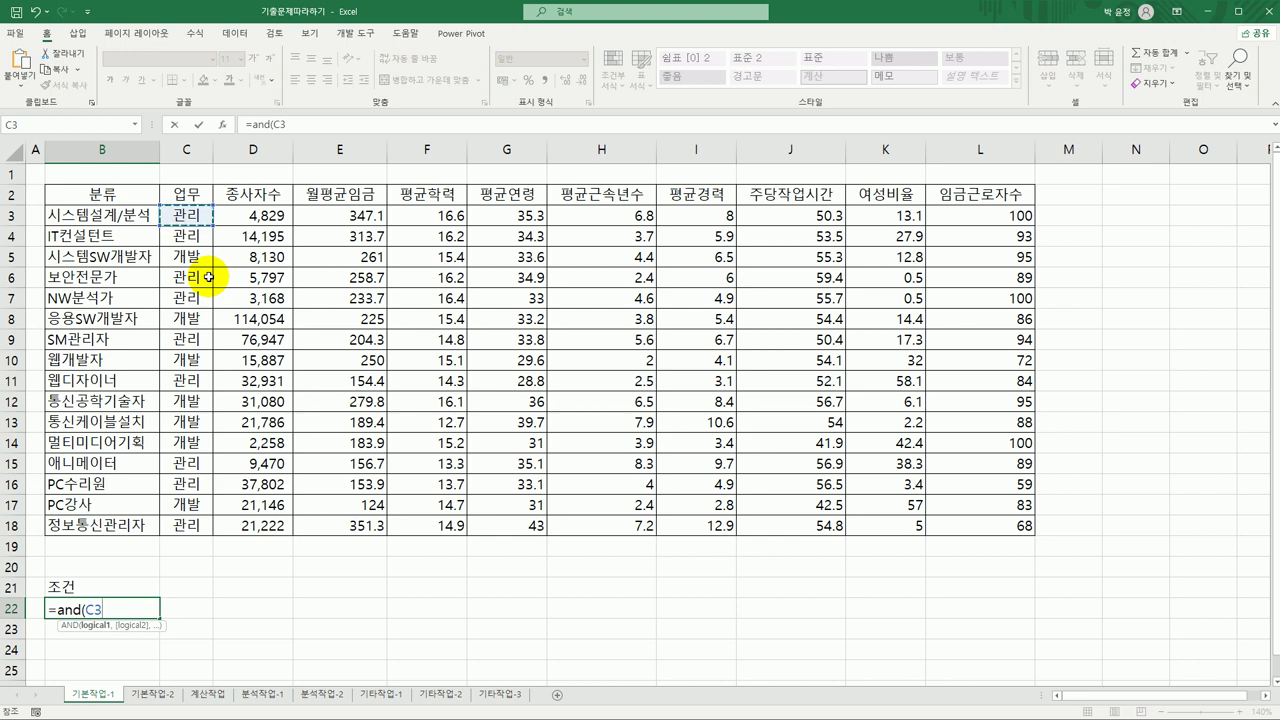
pyautogui.write('<>"')
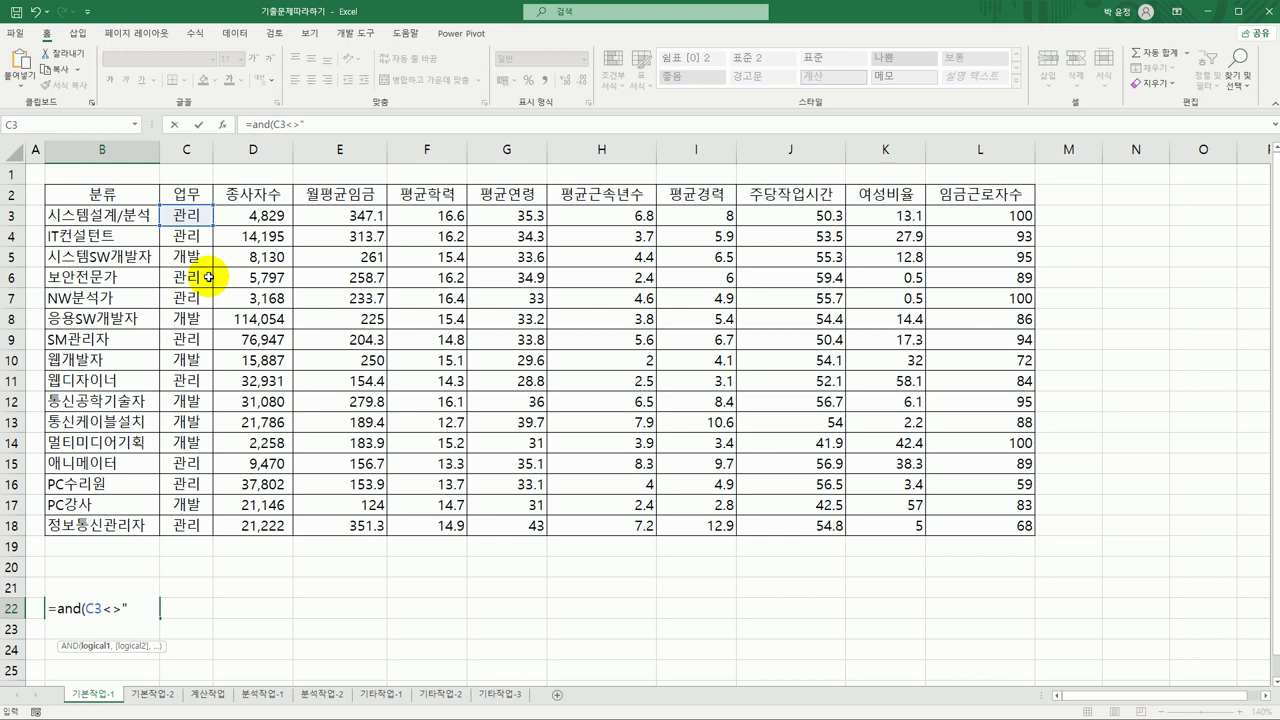
pyautogui.write('rhks')
pyautogui.press('BackSpace')
pyautogui.press('BackSpace')
pyautogui.press('BackSpace')
pyautogui.press('BackSpace')
pyautogui.write('관리",')
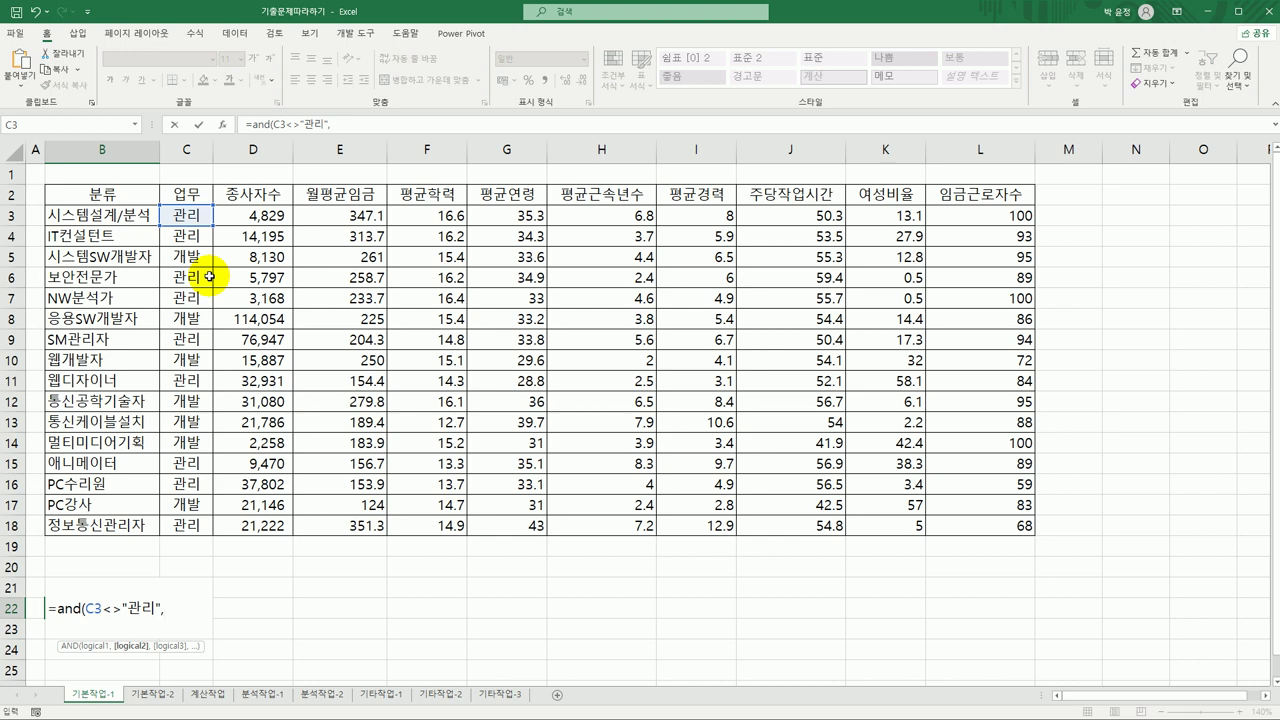
# - Add the condition that 월평균임금 exceeds the column average, using E3>AVERAGE($E$3:$E$18) with absolute range references
pyautogui.click(346, 215)
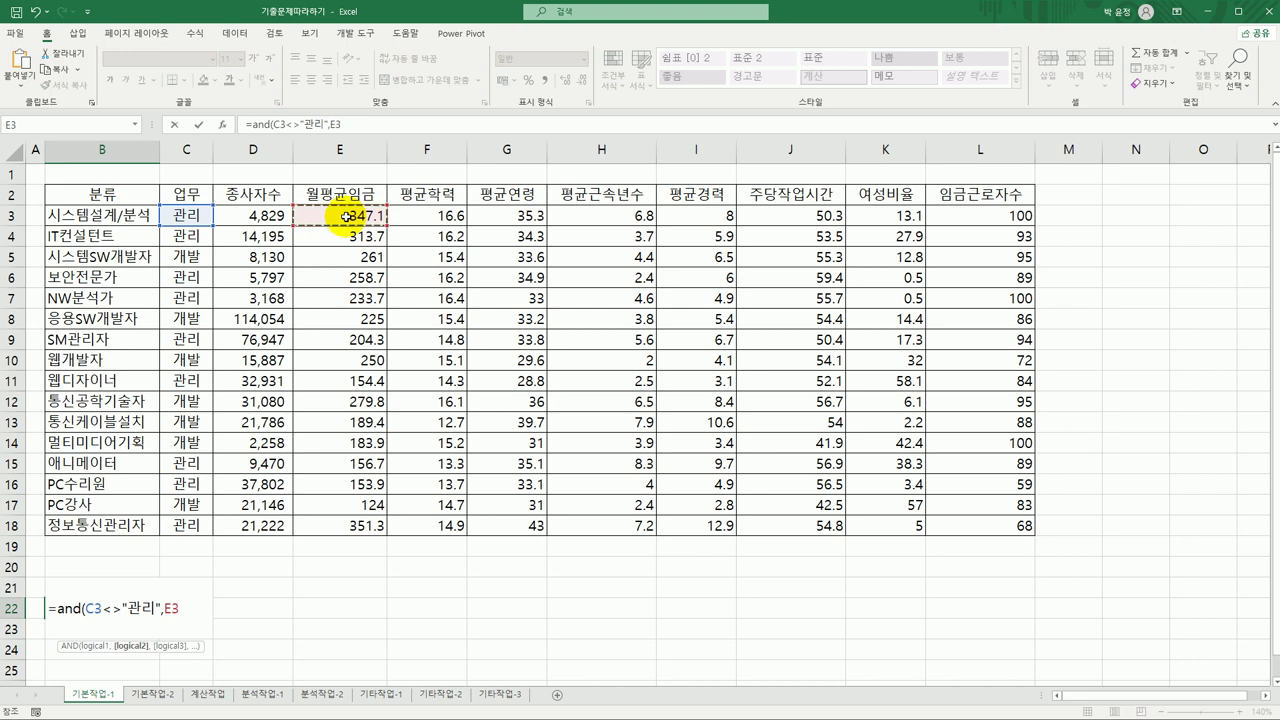
pyautogui.write('>')
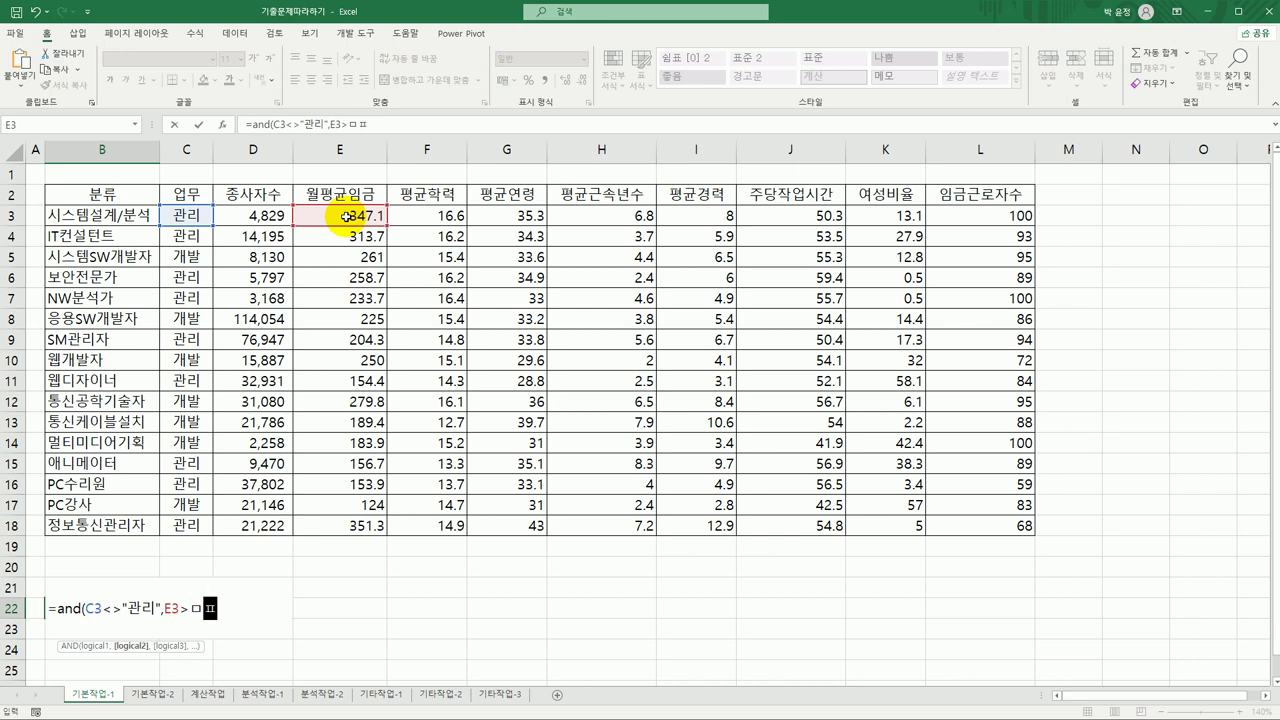
pyautogui.write('av')
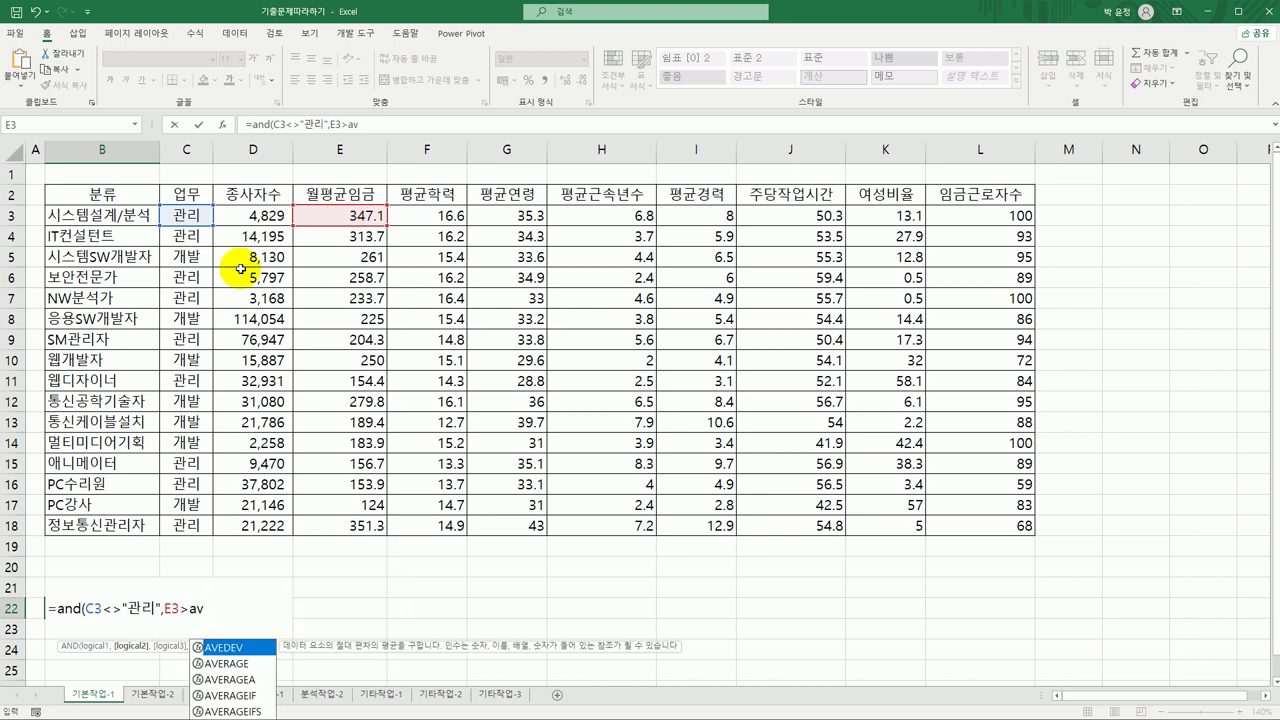
pyautogui.click(233, 664)
pyautogui.doubleClick(233, 664)
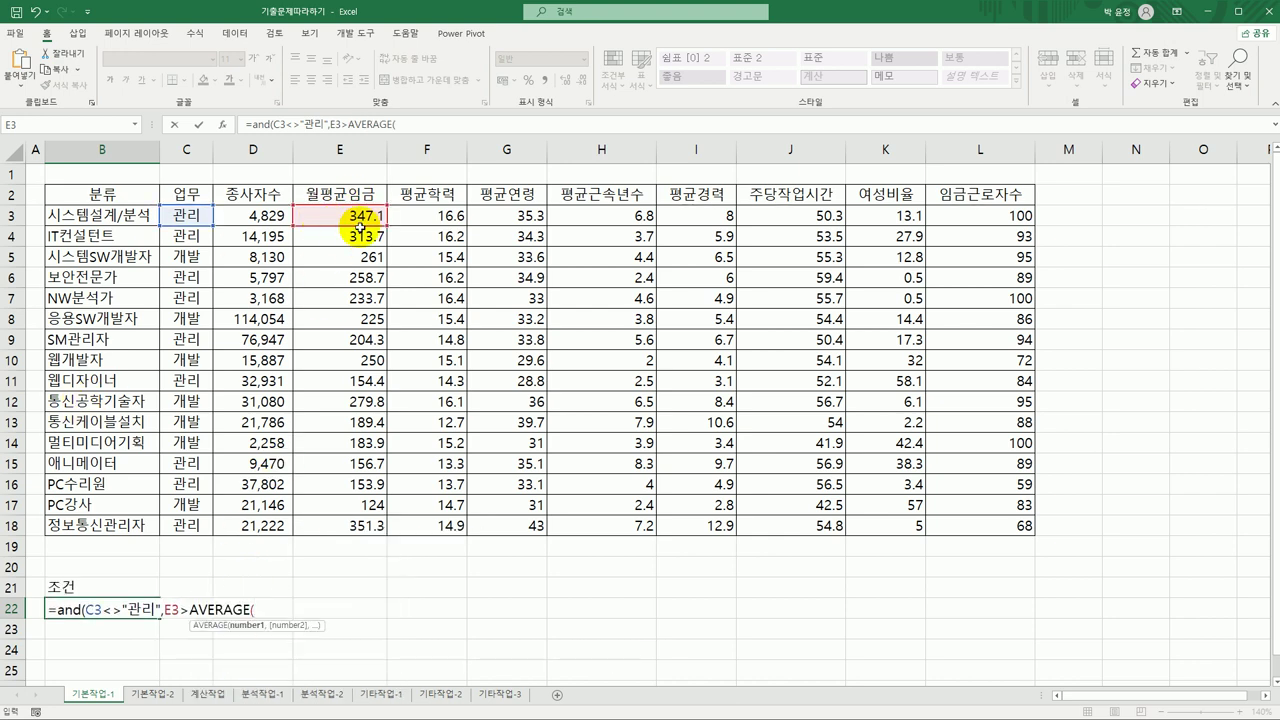
pyautogui.moveTo(355, 216); pyautogui.dragTo(363, 528)
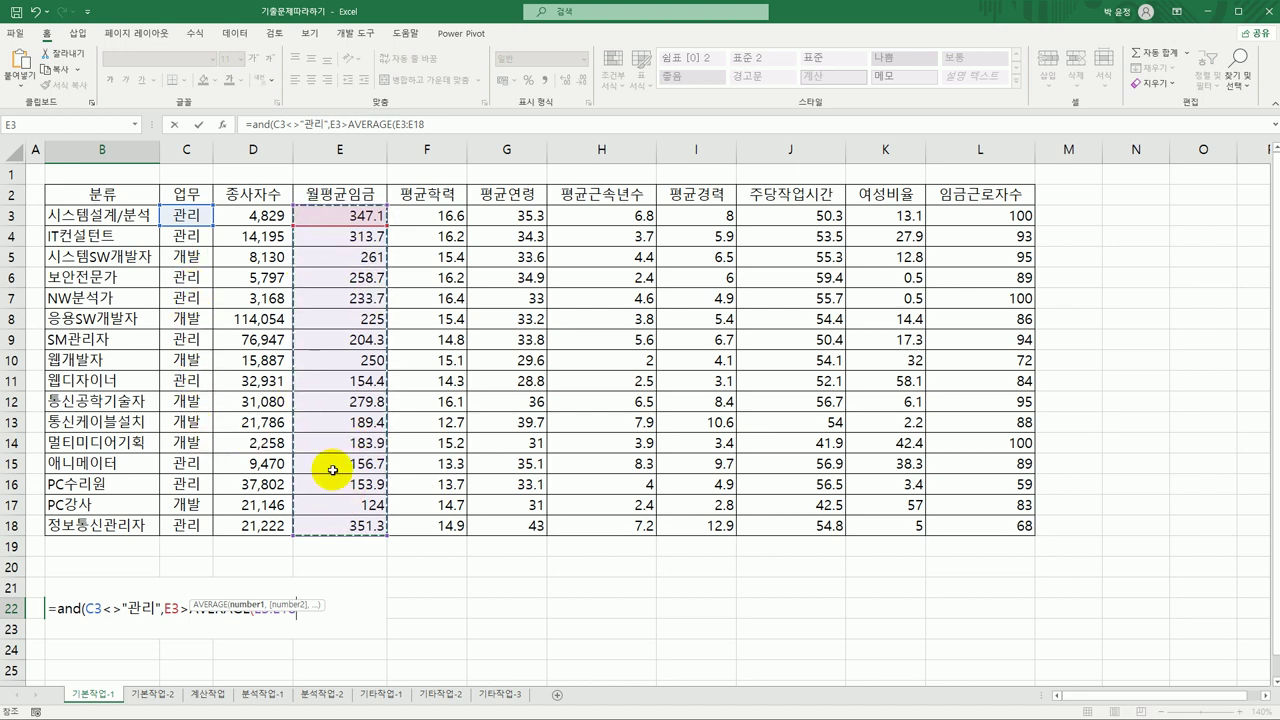
pyautogui.press('F4')
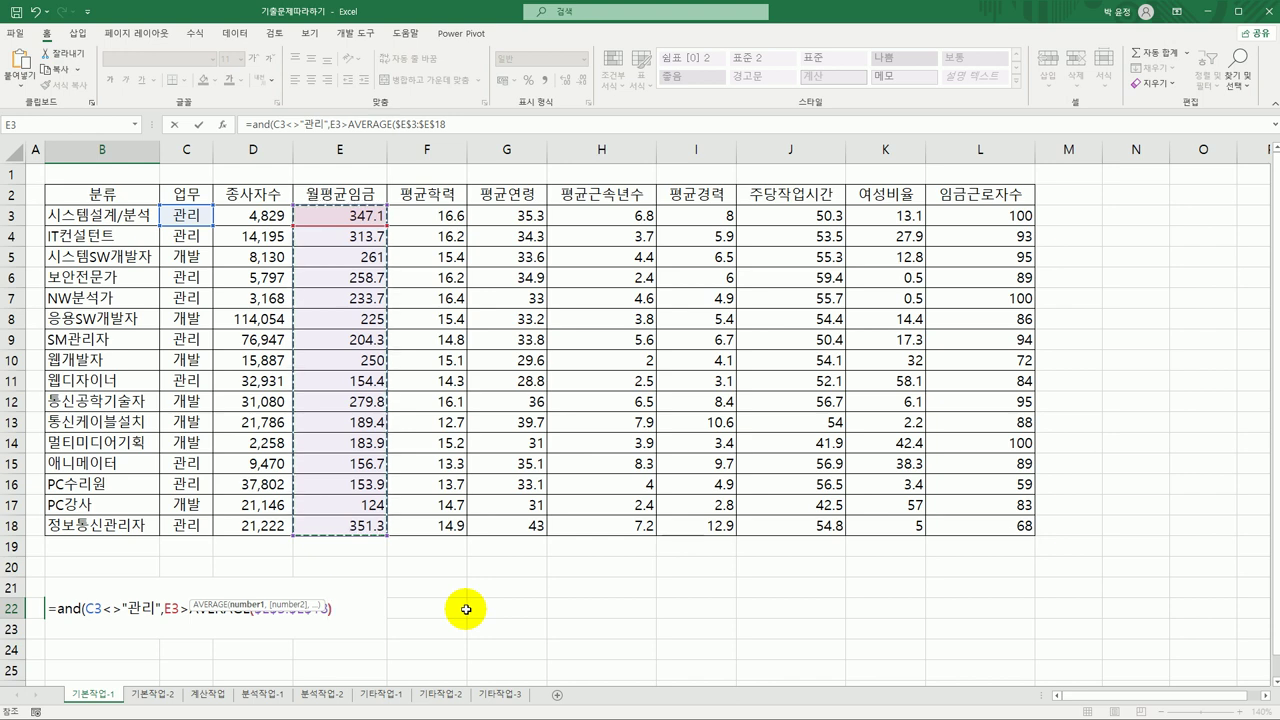
pyautogui.write(')')
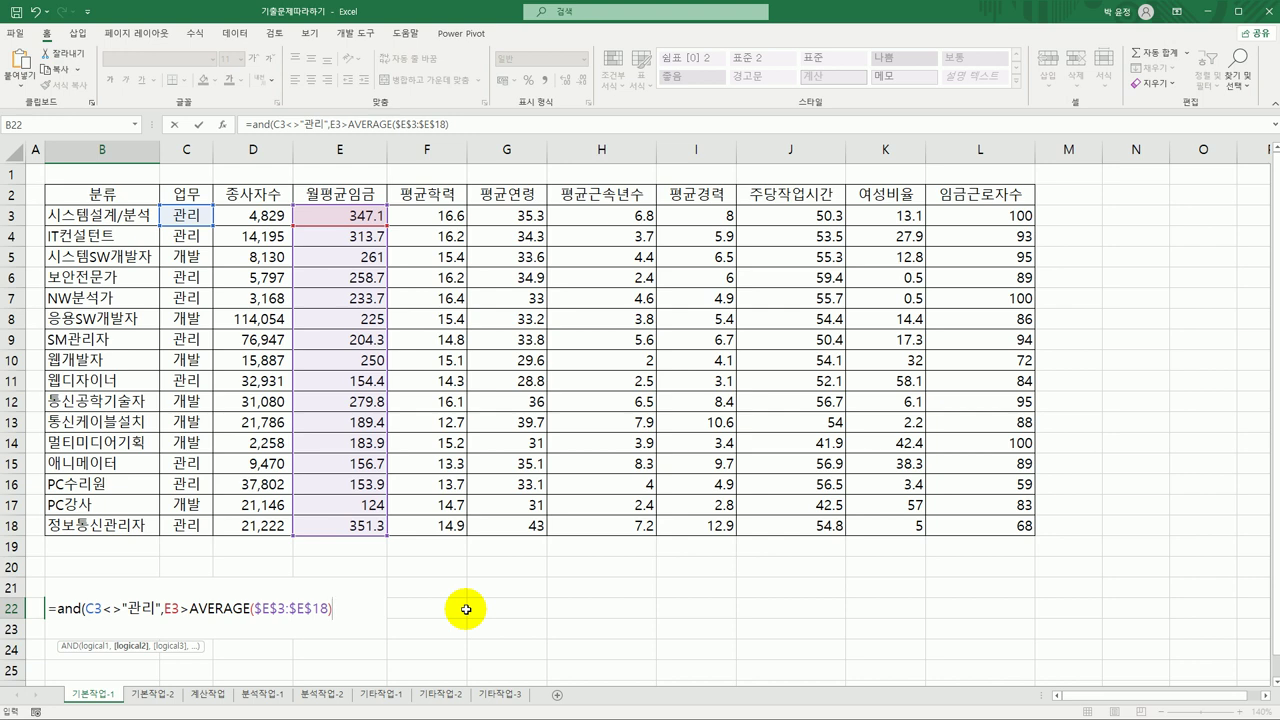
# - Add the 임금근로자수 condition L3<100 as the last argument and complete the AND formula in B22
pyautogui.write(',')
pyautogui.click(976, 219)
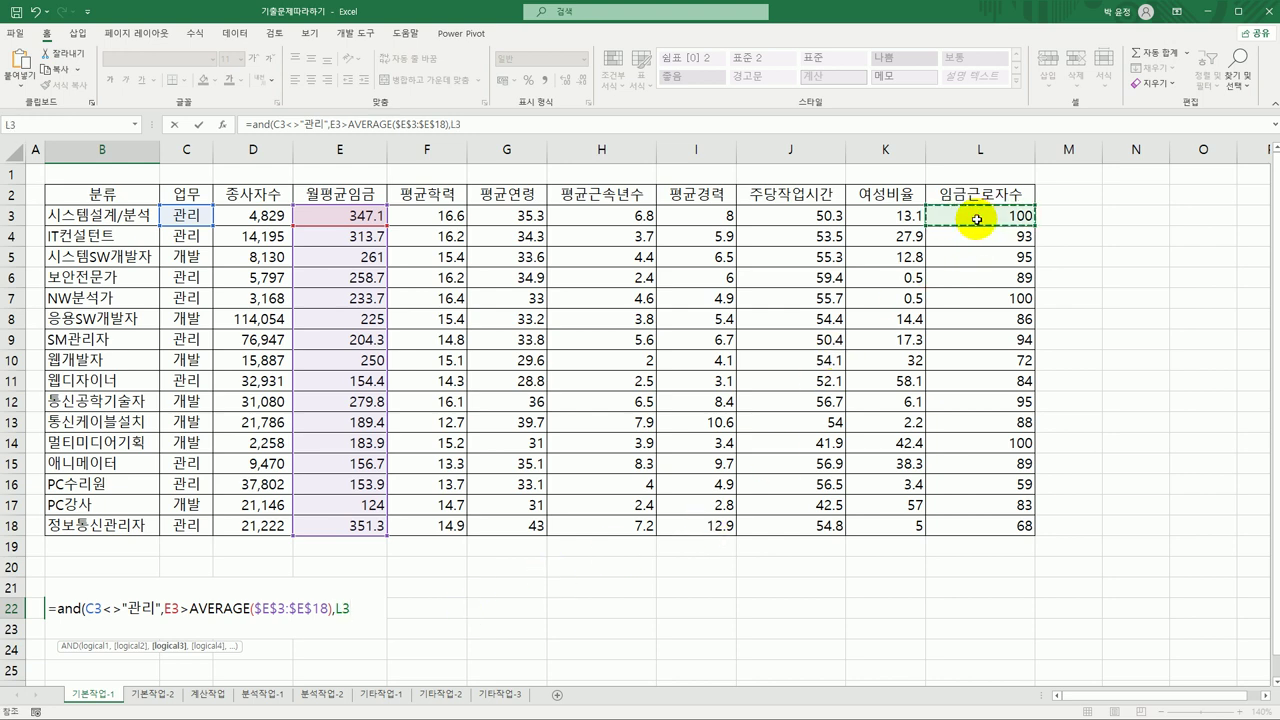
pyautogui.write('<100)')
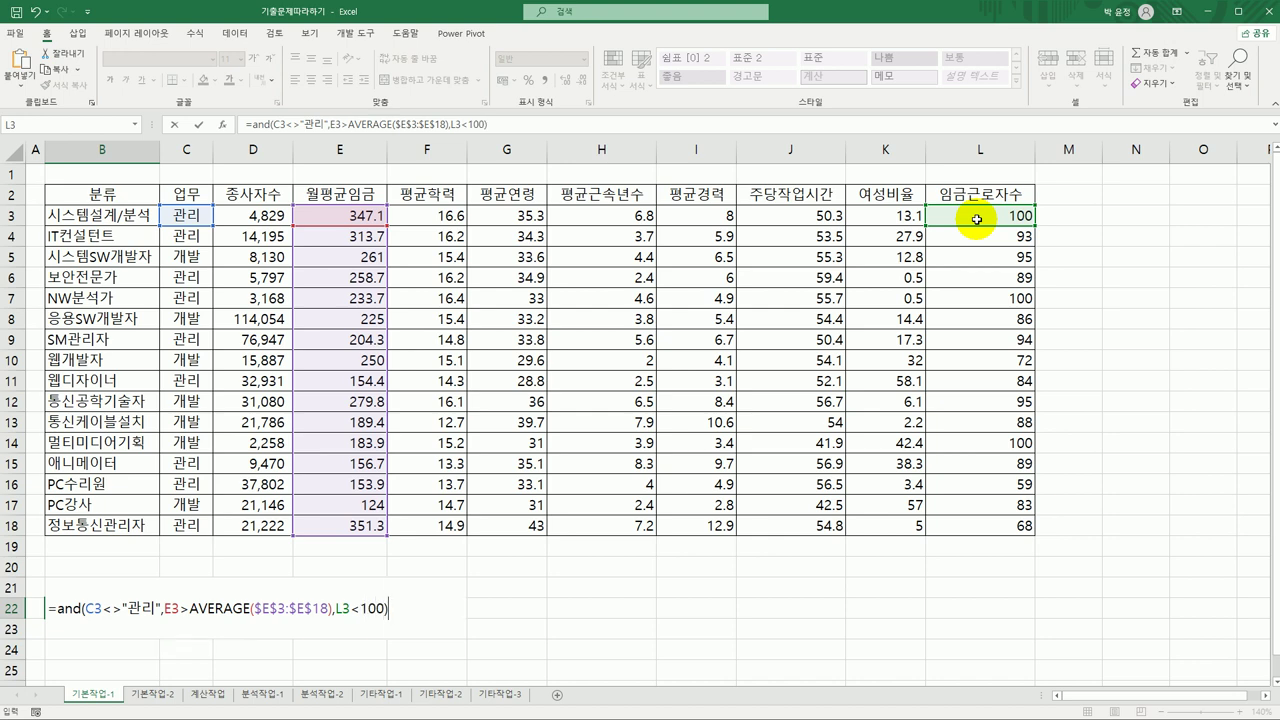
pyautogui.press('Return')
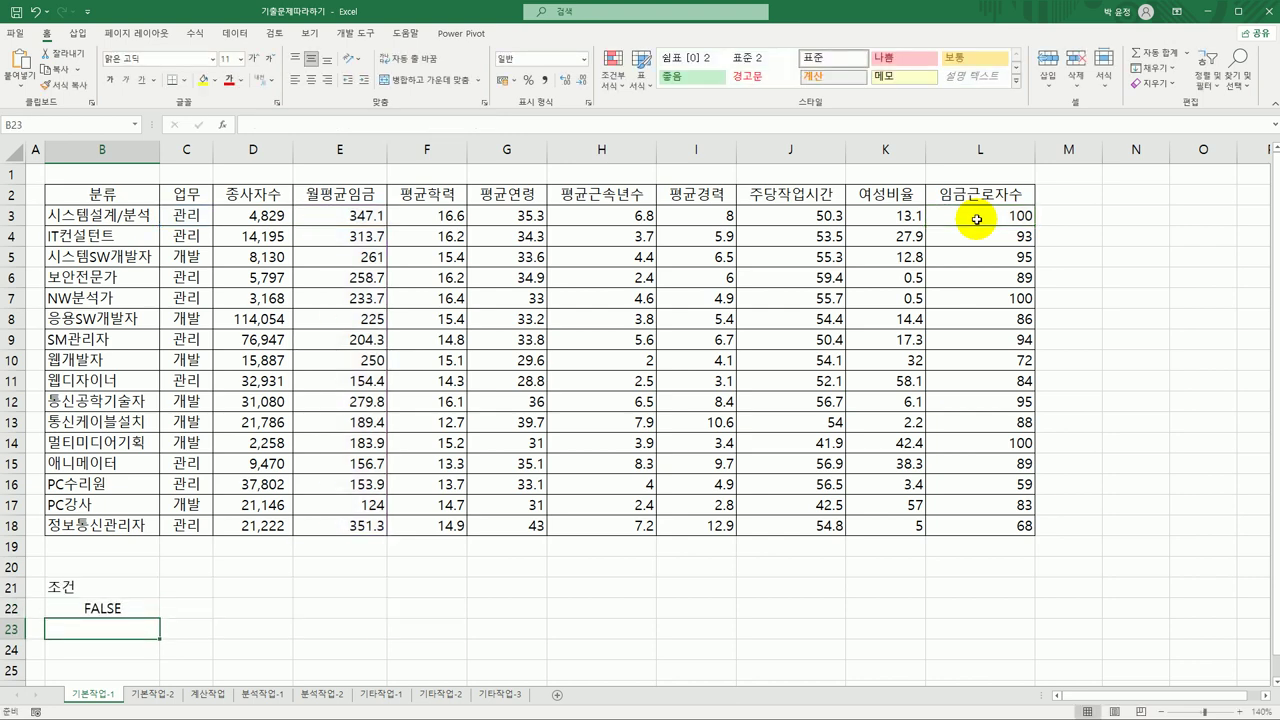
pyautogui.press('Up')
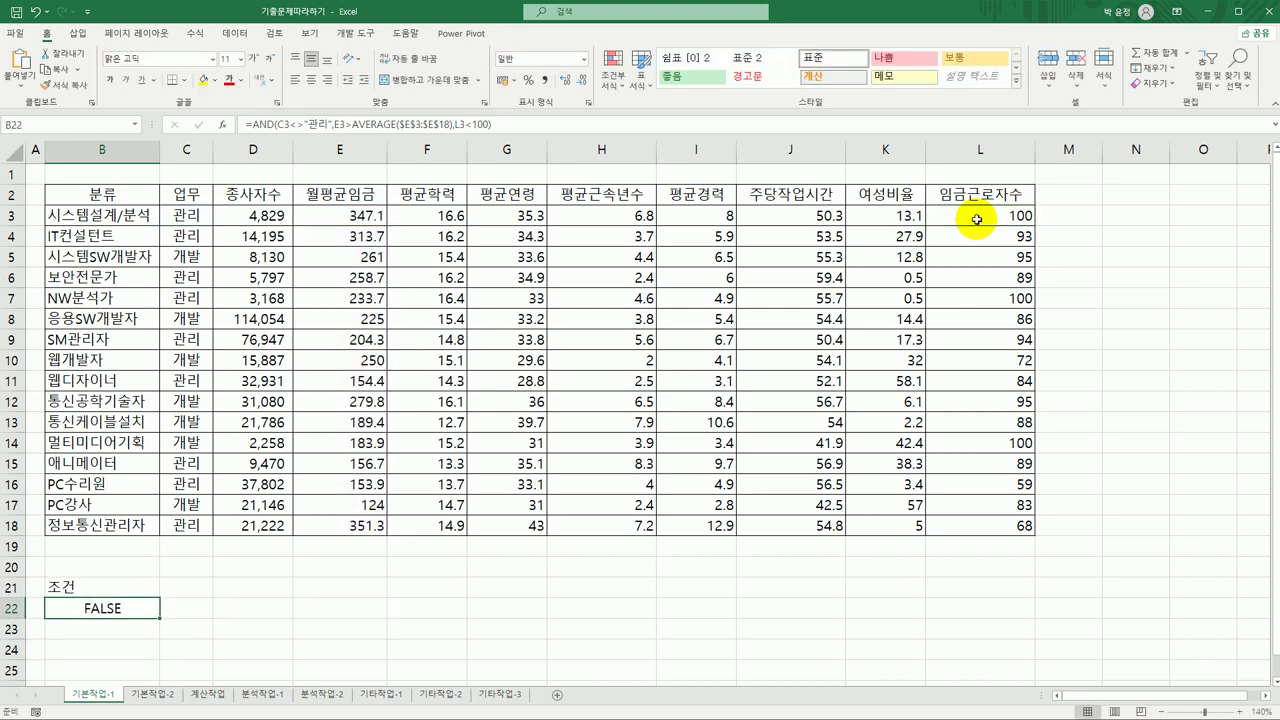
pyautogui.moveTo(135, 217); pyautogui.dragTo(948, 215)
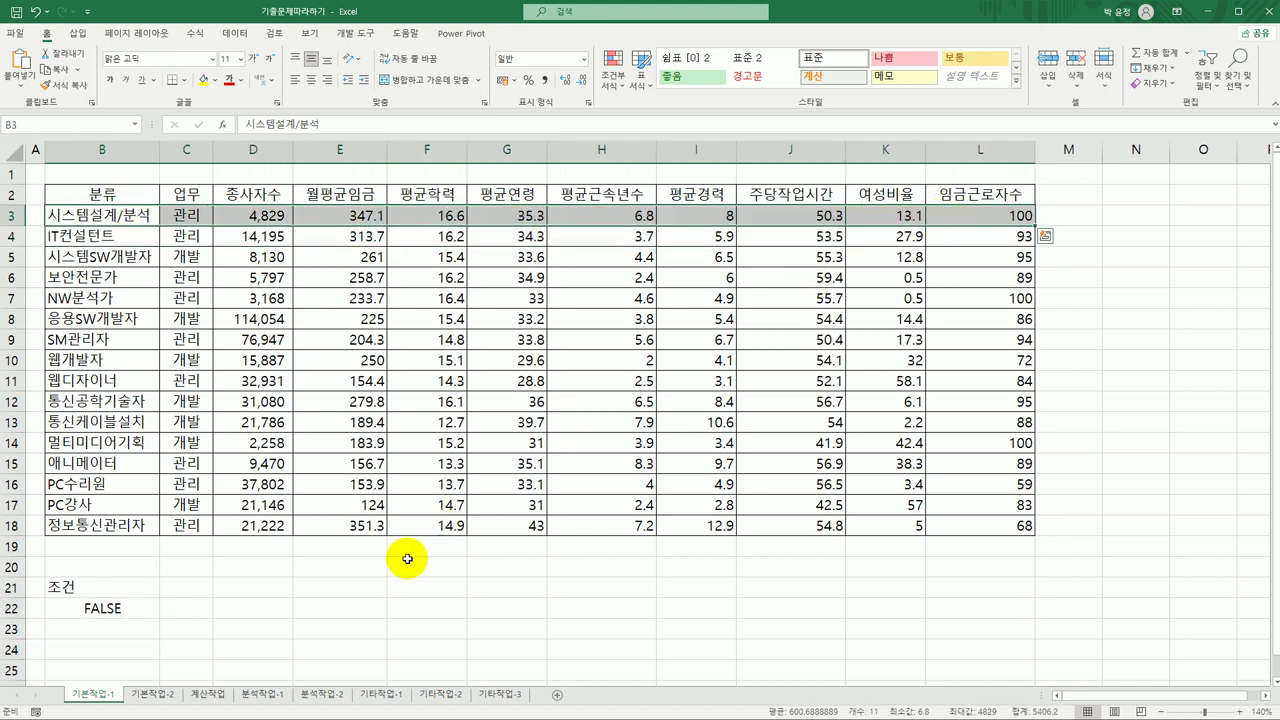
pyautogui.click(110, 611)
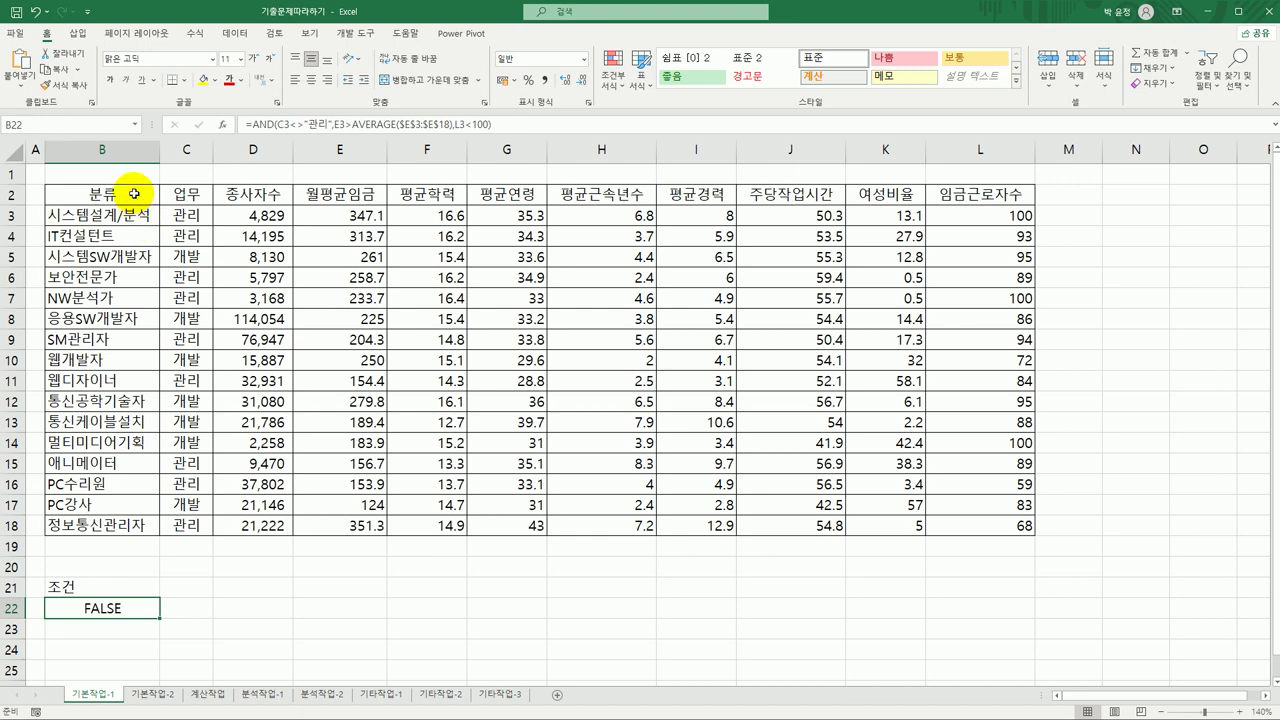
# - Copy the headers 분류, 종사자수, 월평균임금, 평균연령 and 평균경력 from row 2 to the row starting at B24
pyautogui.click(140, 193)
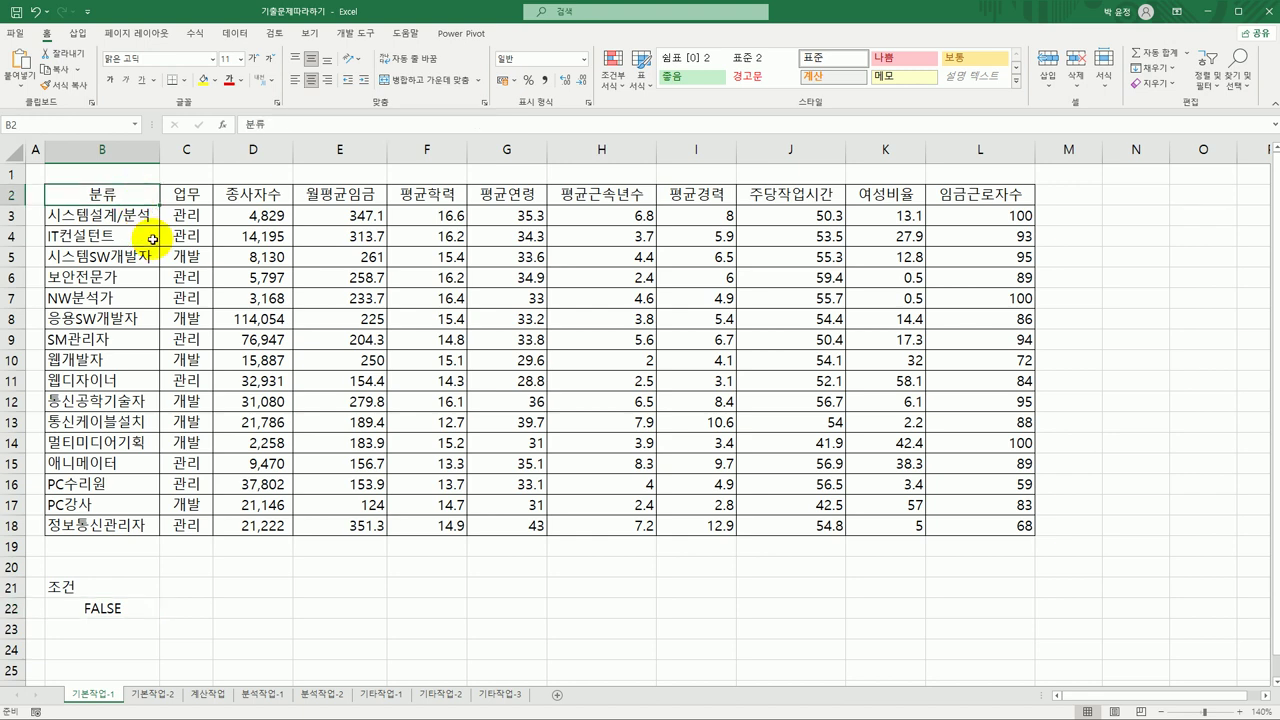
pyautogui.keyDown('ctrl'); pyautogui.click(260, 197); pyautogui.keyUp('ctrl')
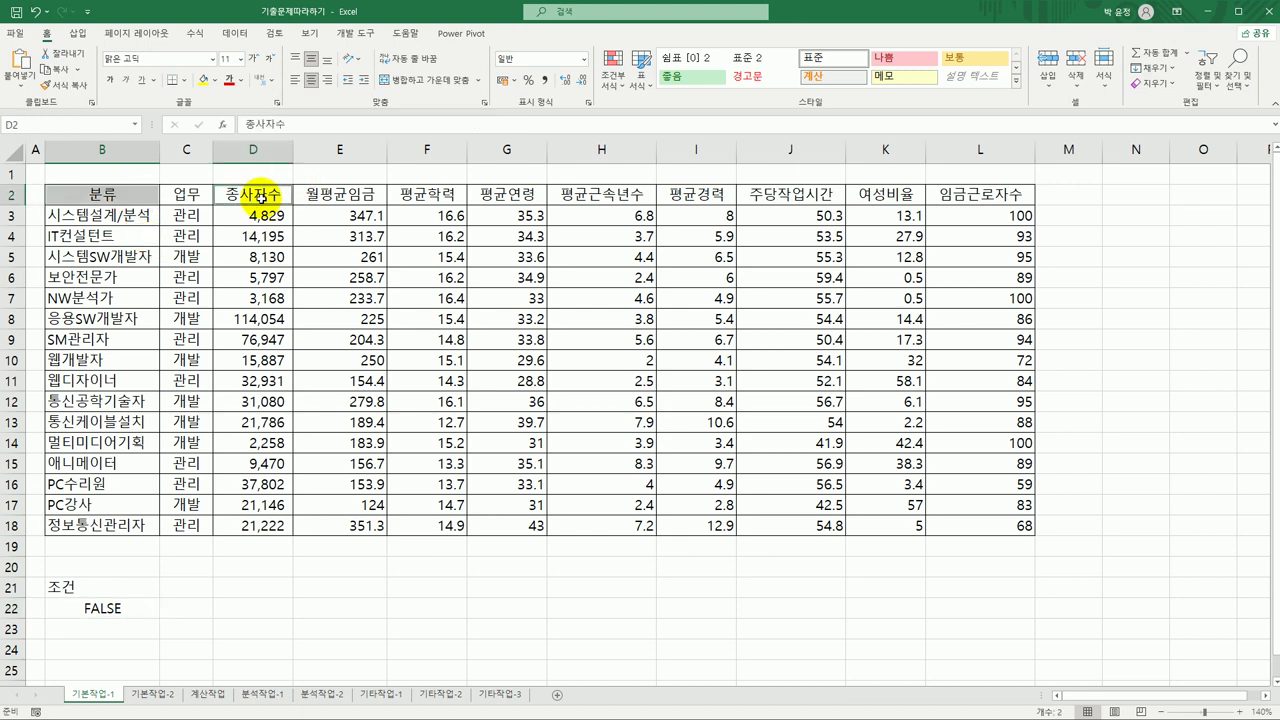
pyautogui.keyDown('ctrl'); pyautogui.click(345, 196); pyautogui.keyUp('ctrl')
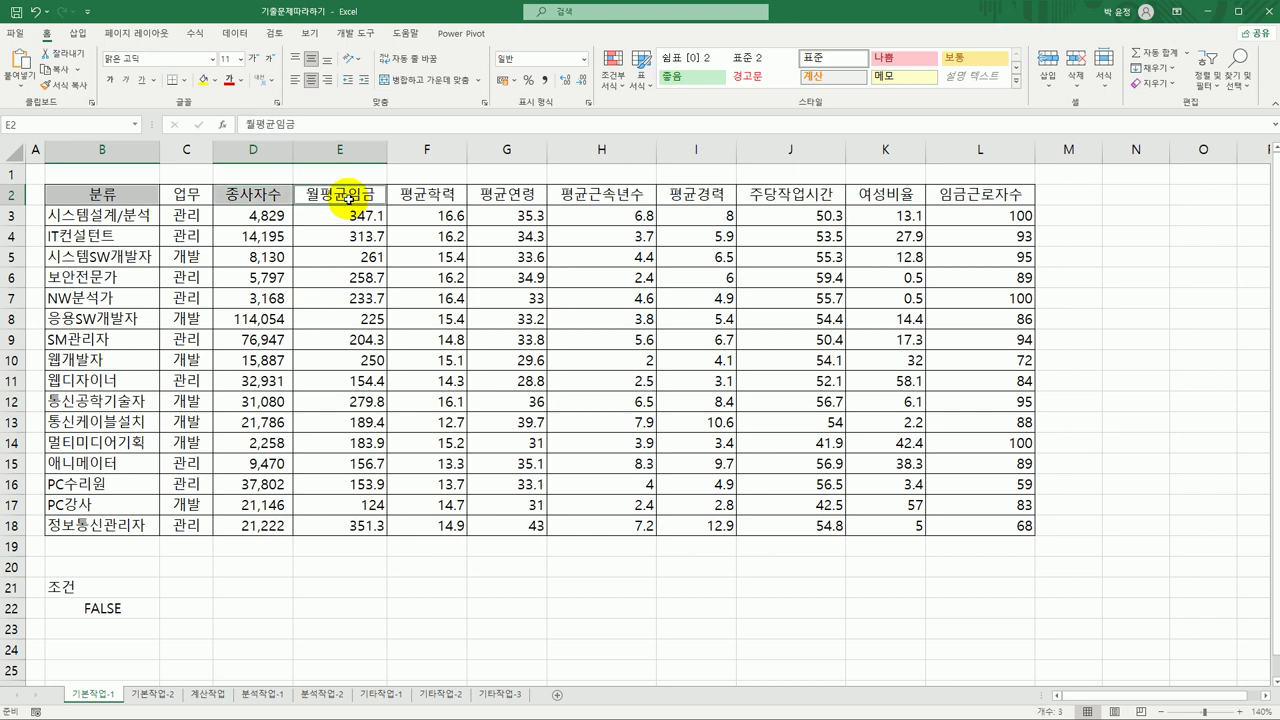
pyautogui.keyDown('ctrl'); pyautogui.click(517, 198); pyautogui.keyUp('ctrl')
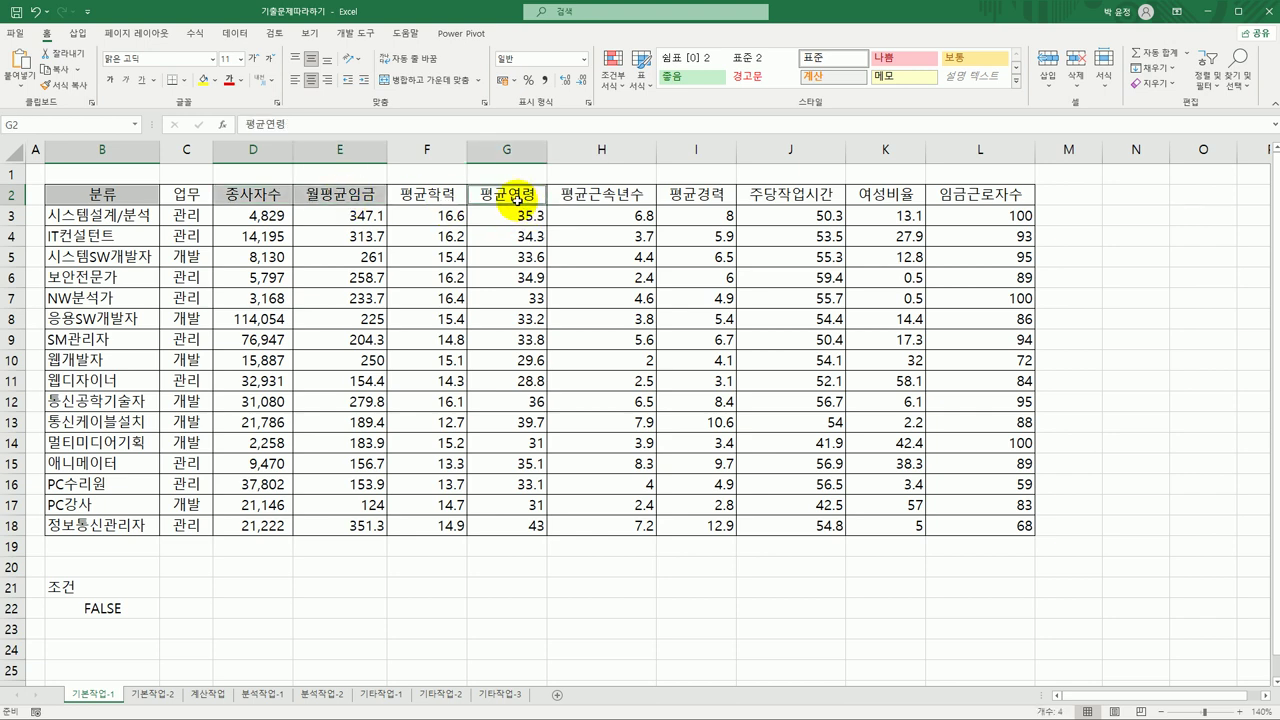
pyautogui.keyDown('ctrl'); pyautogui.click(717, 197); pyautogui.keyUp('ctrl')
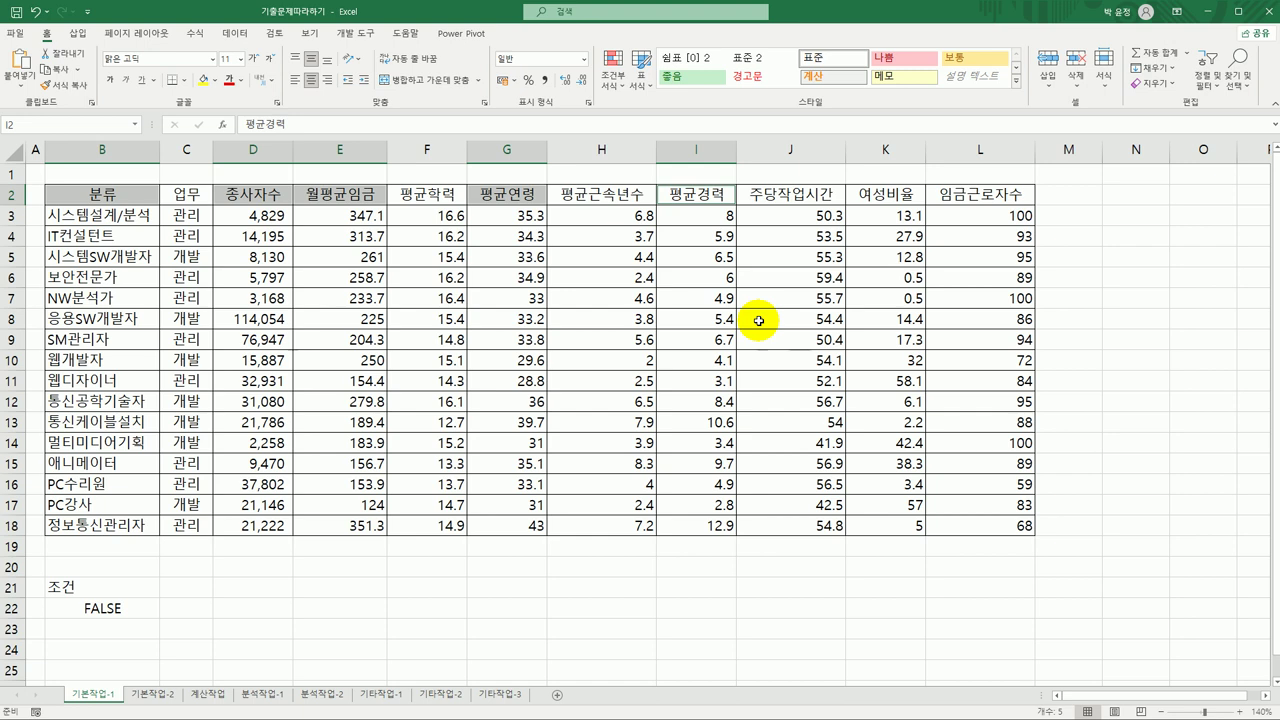
pyautogui.hotkey('ctrl', 'c')
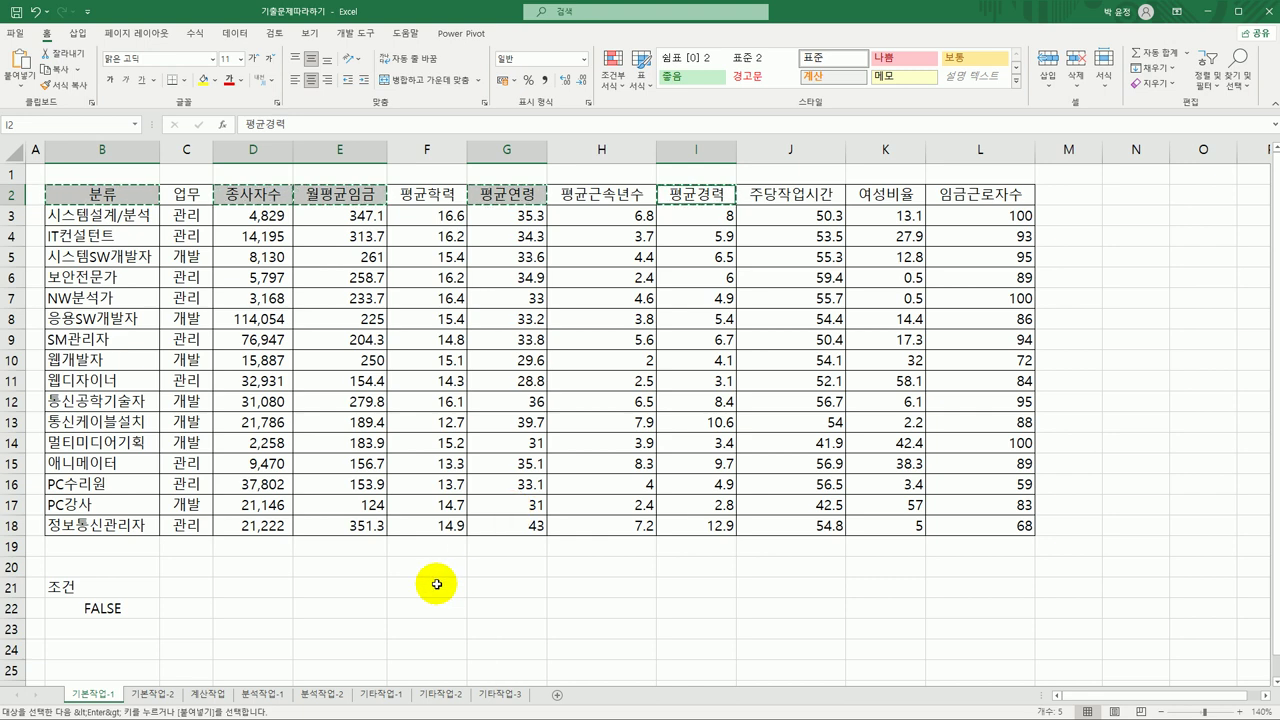
pyautogui.click(116, 650)
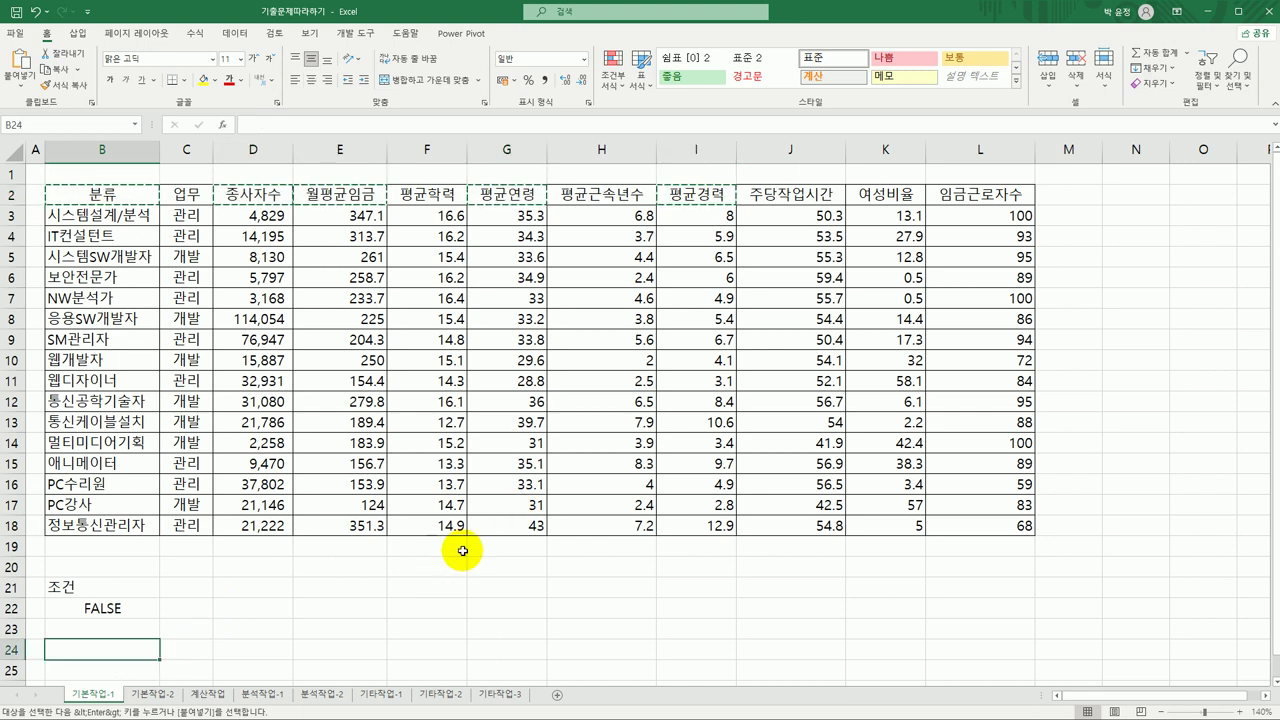
pyautogui.hotkey('ctrl', 'v')
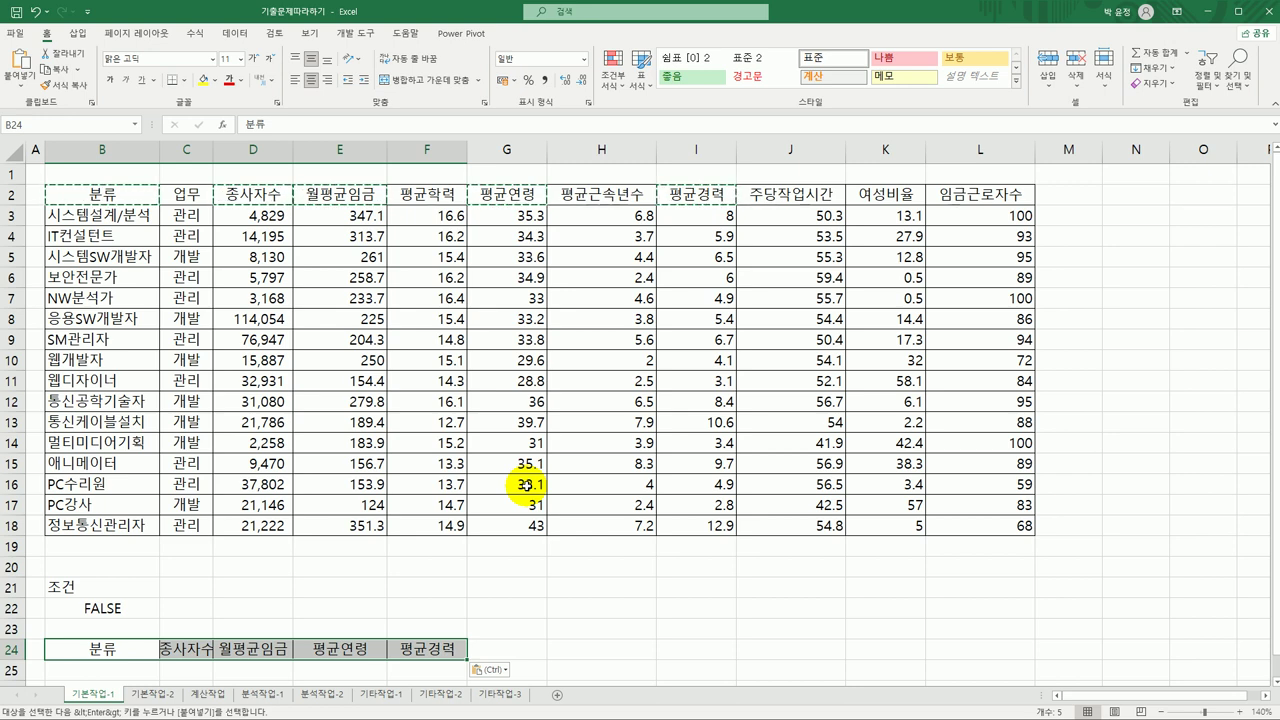
# - Set up an advanced filter on the table B2:L18 with B21:B22 as the criteria range
pyautogui.click(410, 257)
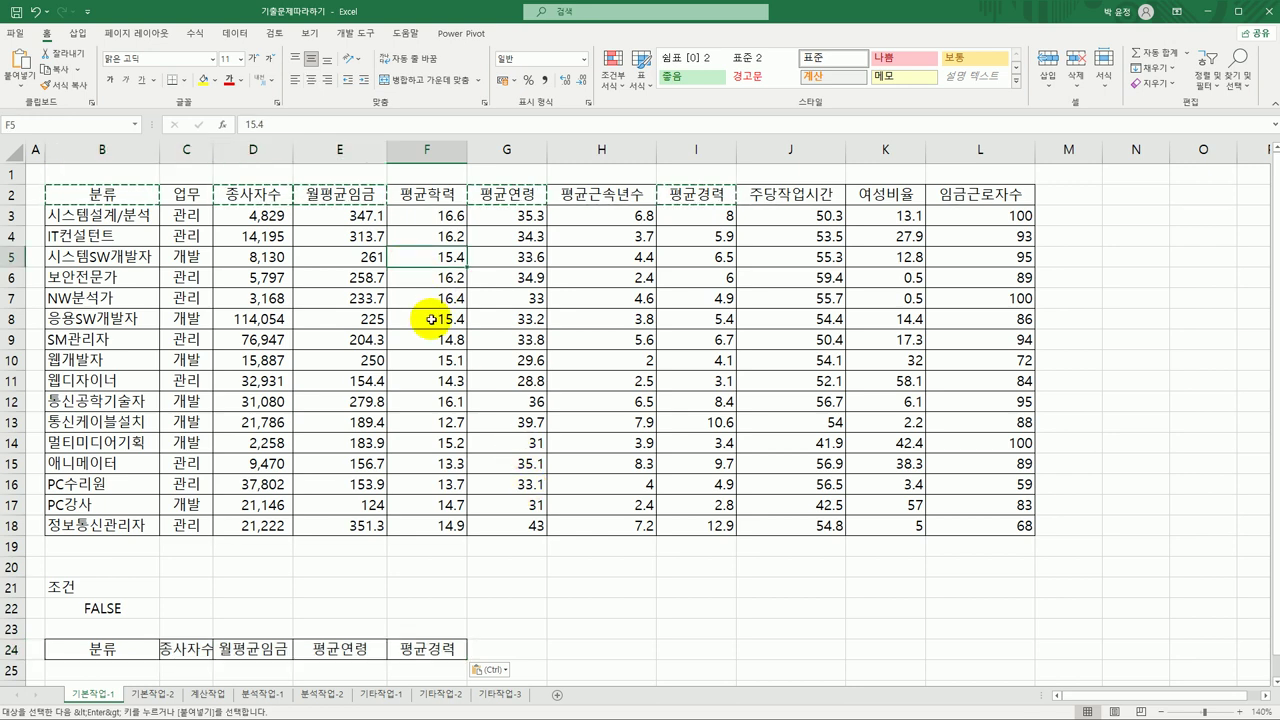
pyautogui.click(236, 33)
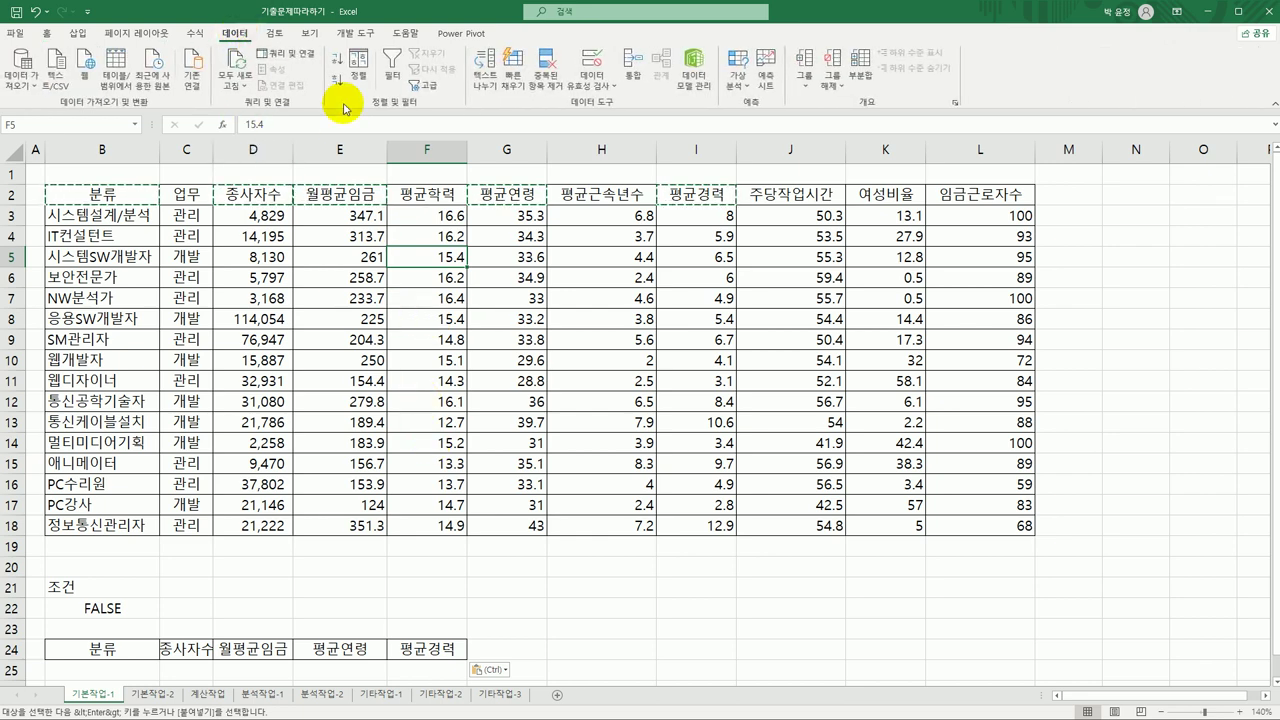
pyautogui.click(426, 85)
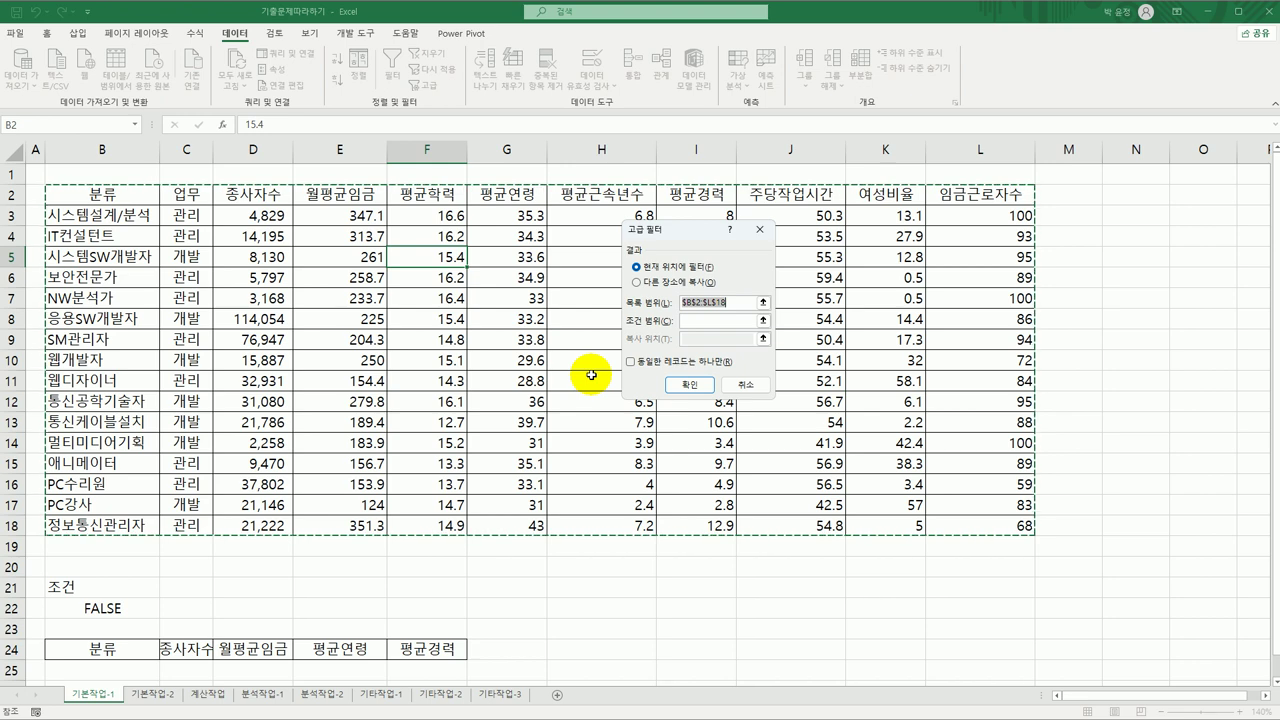
pyautogui.click(703, 322)
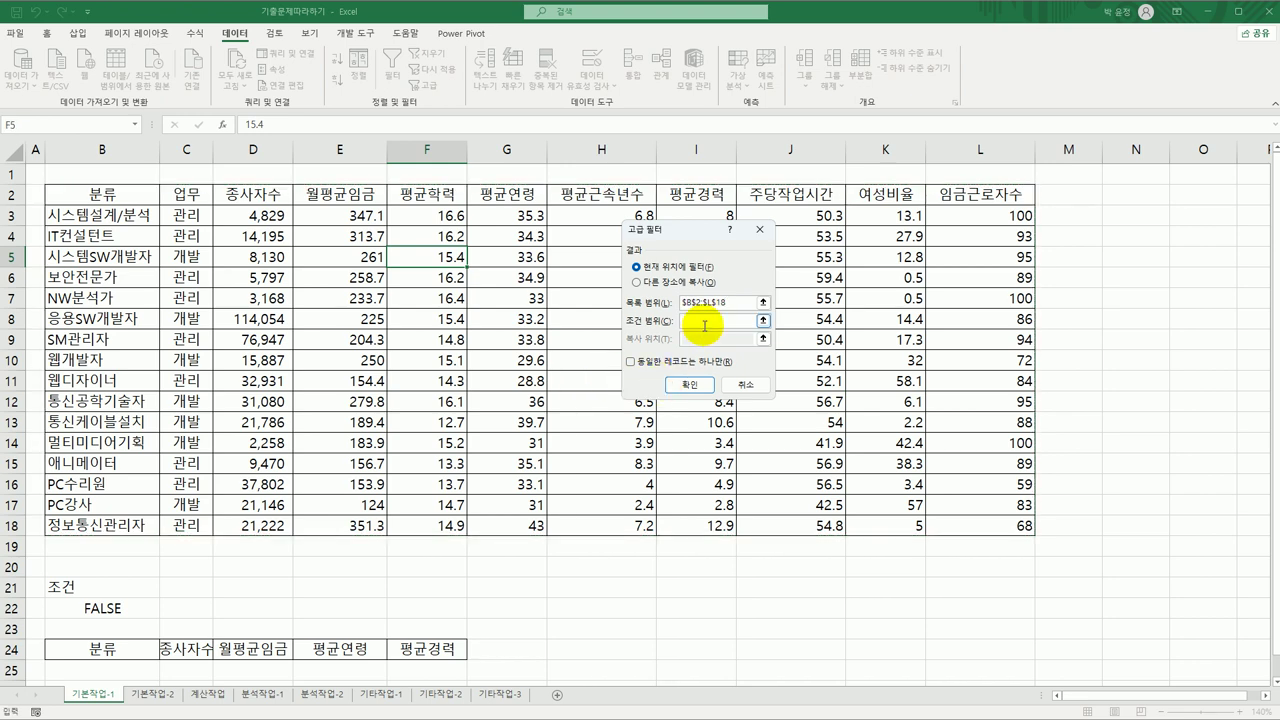
pyautogui.moveTo(75, 587); pyautogui.dragTo(91, 607)
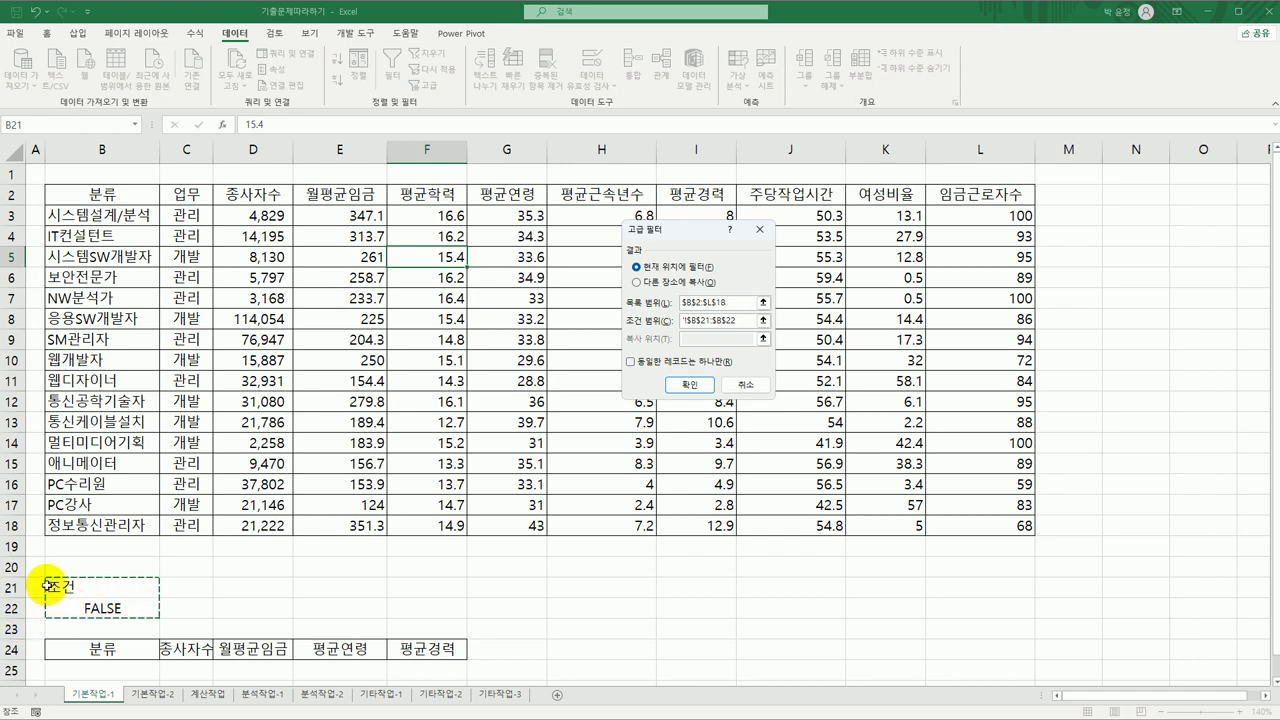
# - Copy the filter results to another location at headers B24:F24, and auto-fit the width of column C
pyautogui.click(658, 287)
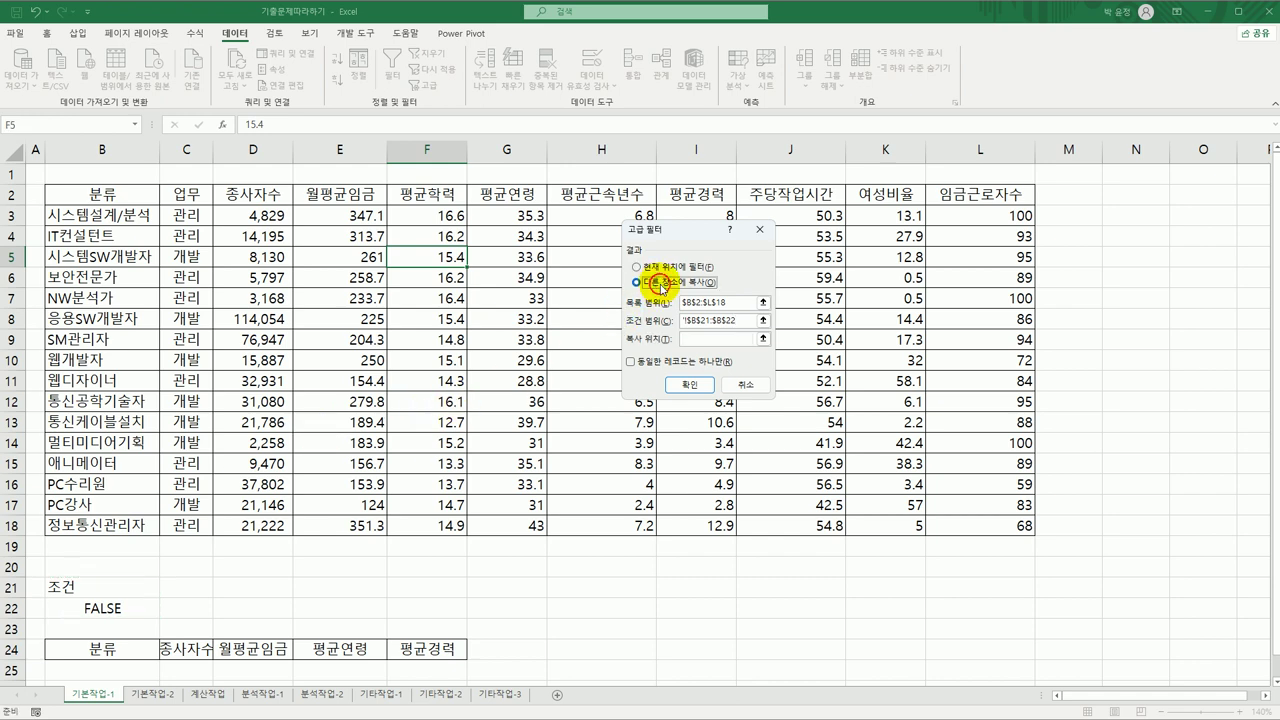
pyautogui.click(694, 340)
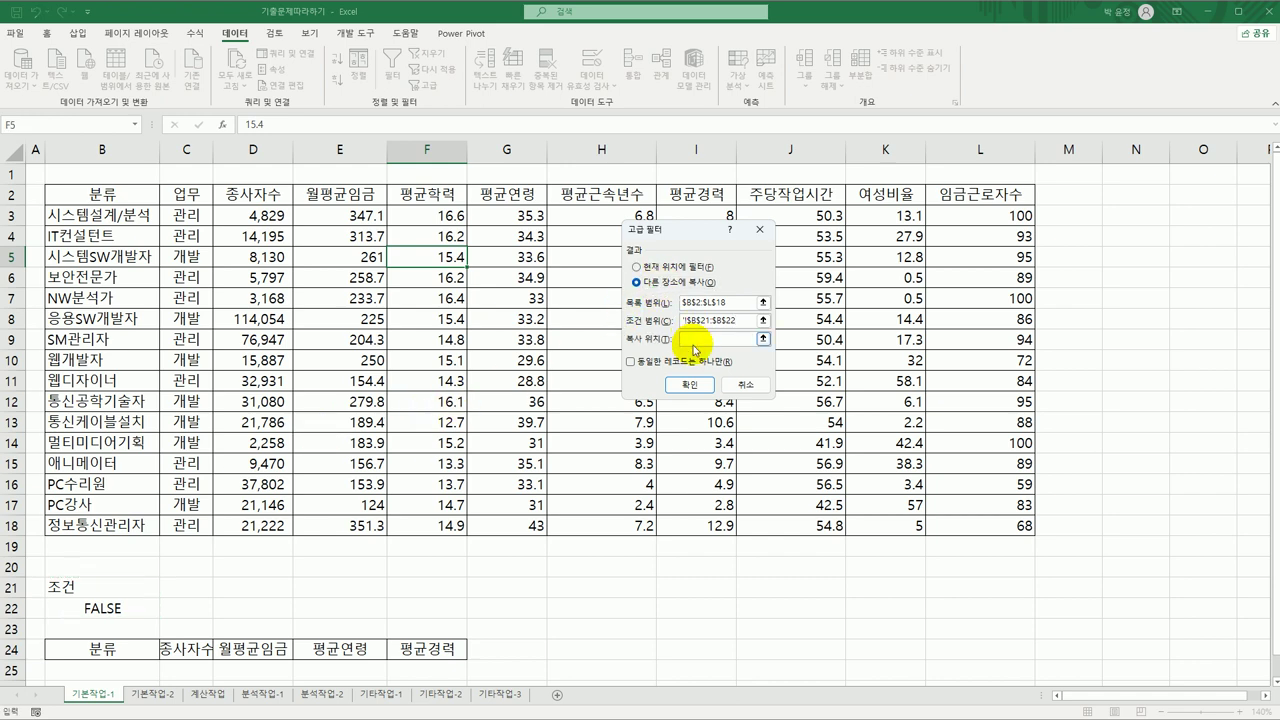
pyautogui.moveTo(148, 651); pyautogui.dragTo(428, 640)
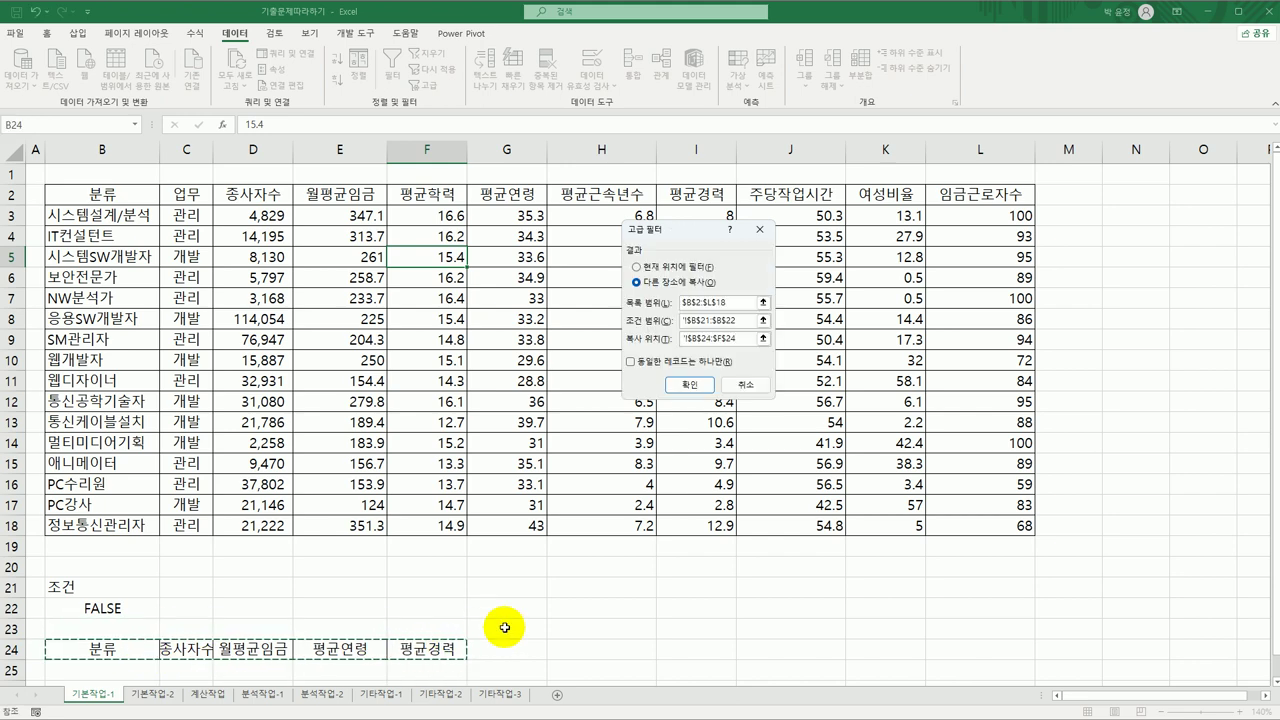
pyautogui.click(690, 385)
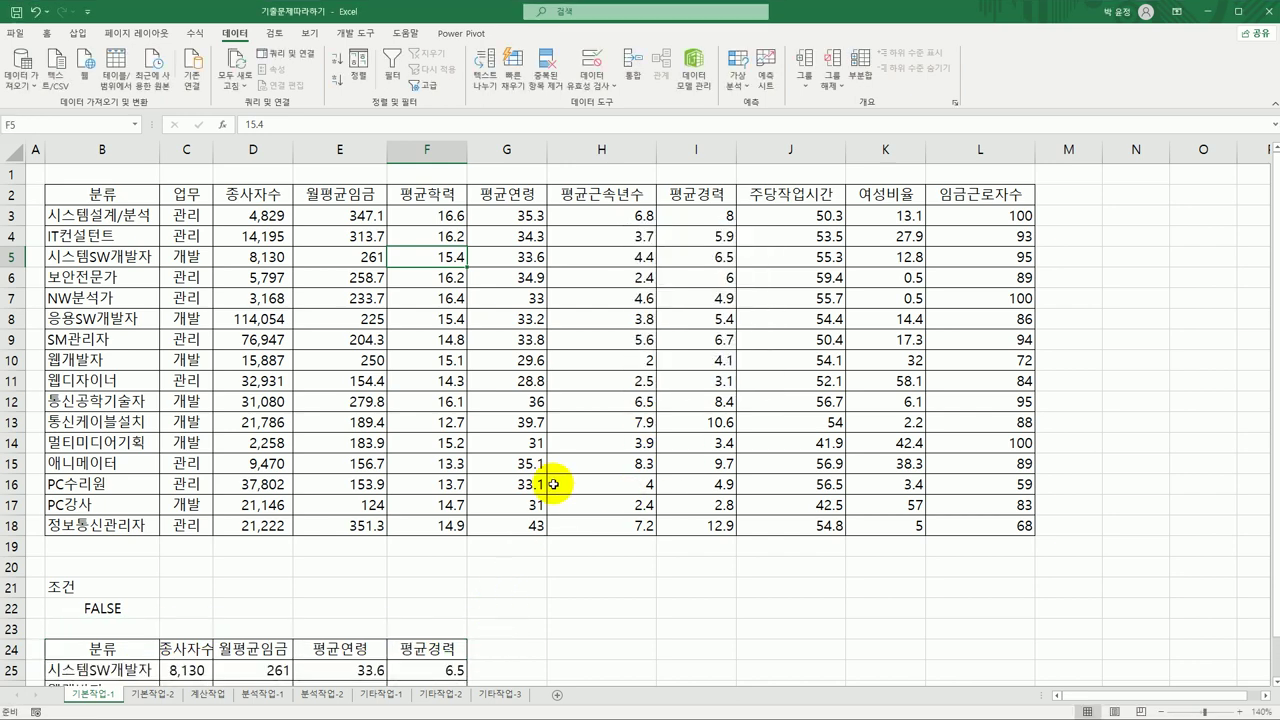
pyautogui.scroll(-3, 553, 484)
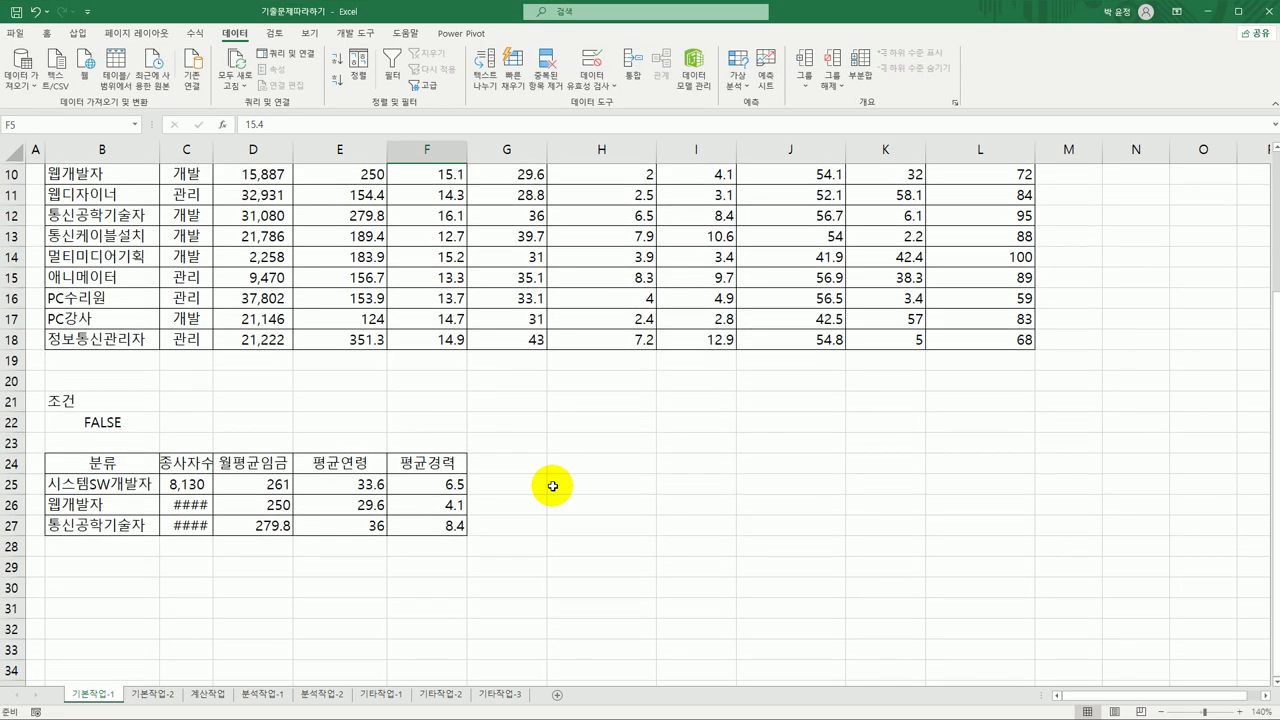
pyautogui.doubleClick(212, 151)
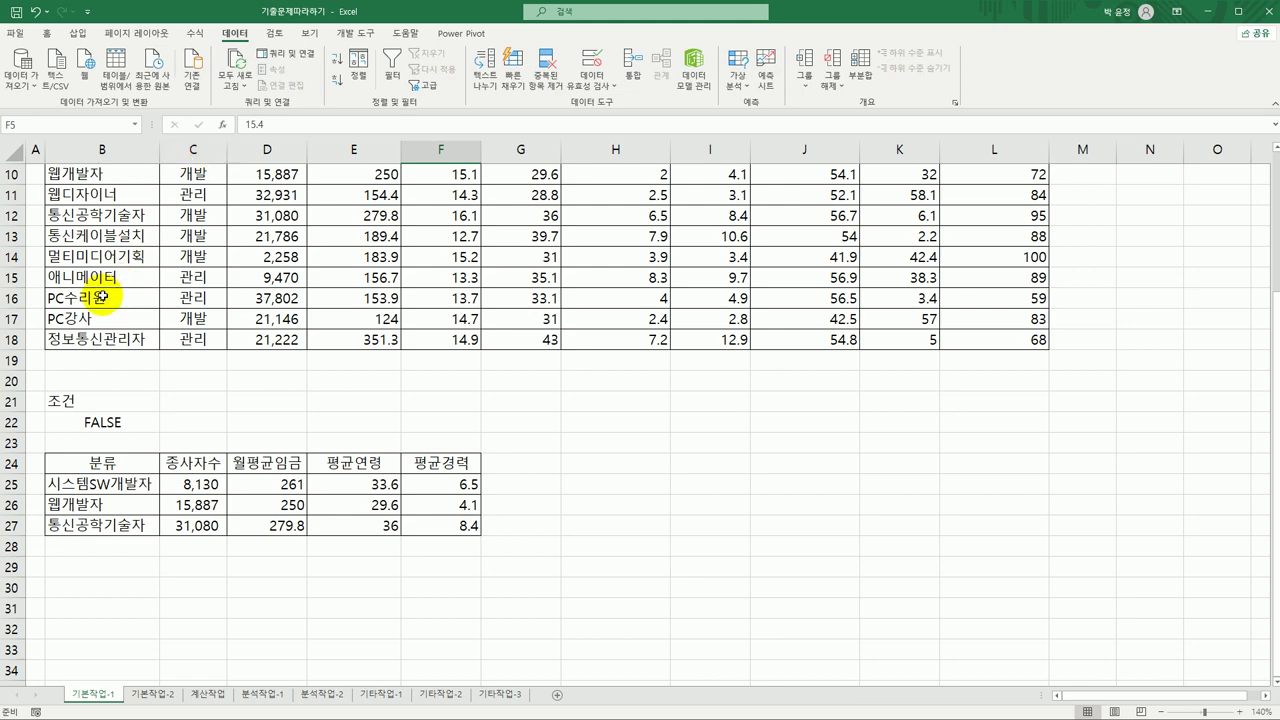
pyautogui.scroll(3, 104, 297)
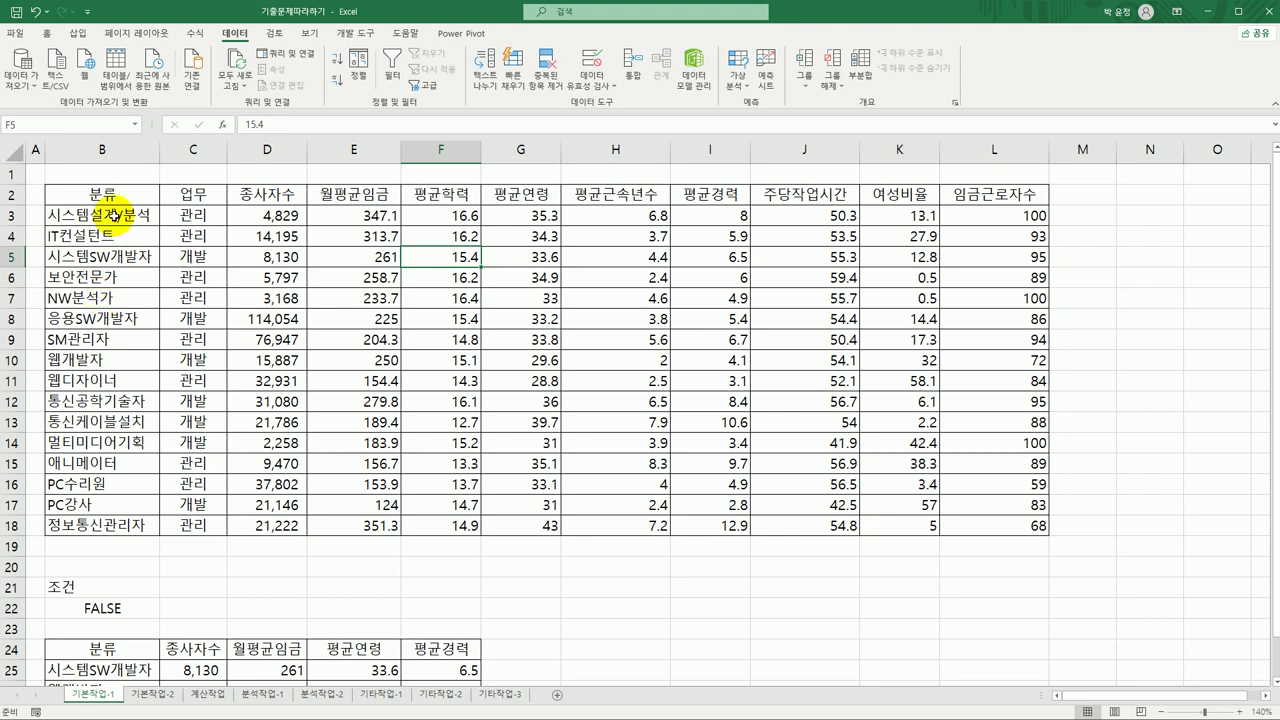
pyautogui.moveTo(150, 215); pyautogui.dragTo(978, 535)
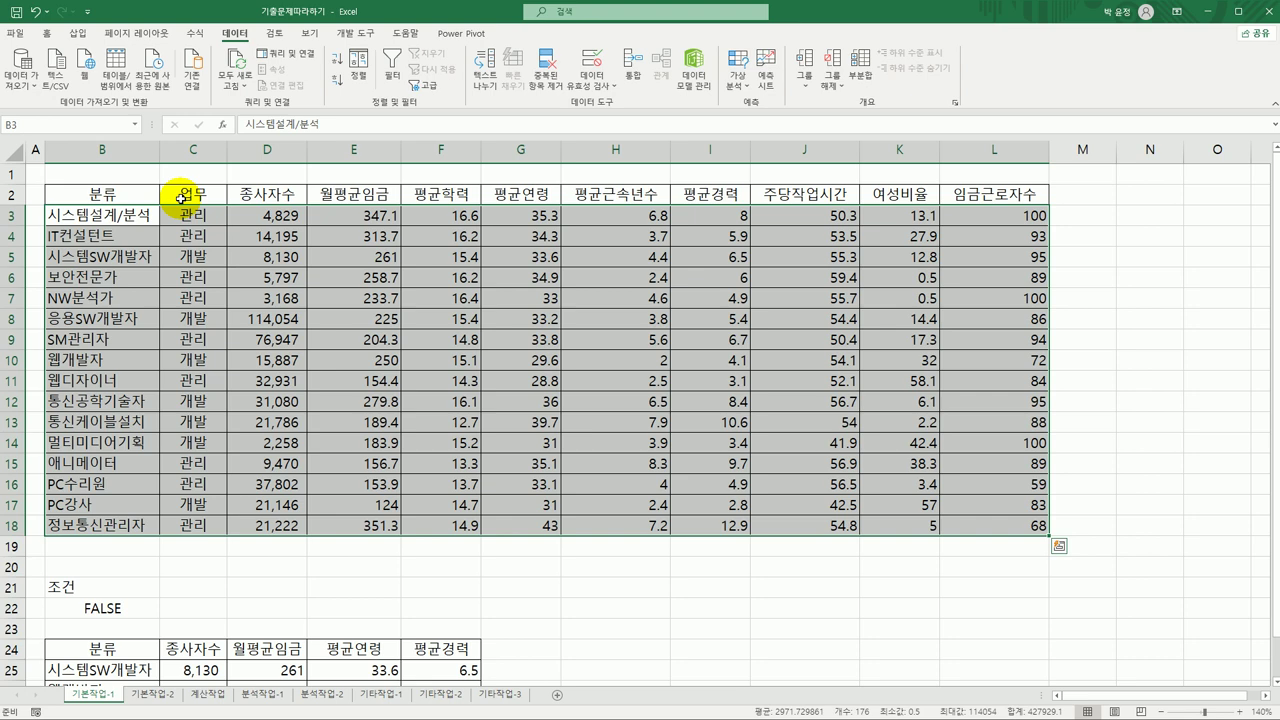
pyautogui.click(961, 526)
pyautogui.moveTo(961, 526)
pyautogui.mouseDown()
pyautogui.moveTo(106, 286)
pyautogui.moveTo(104, 214)
pyautogui.moveTo(107, 226)
pyautogui.mouseUp()
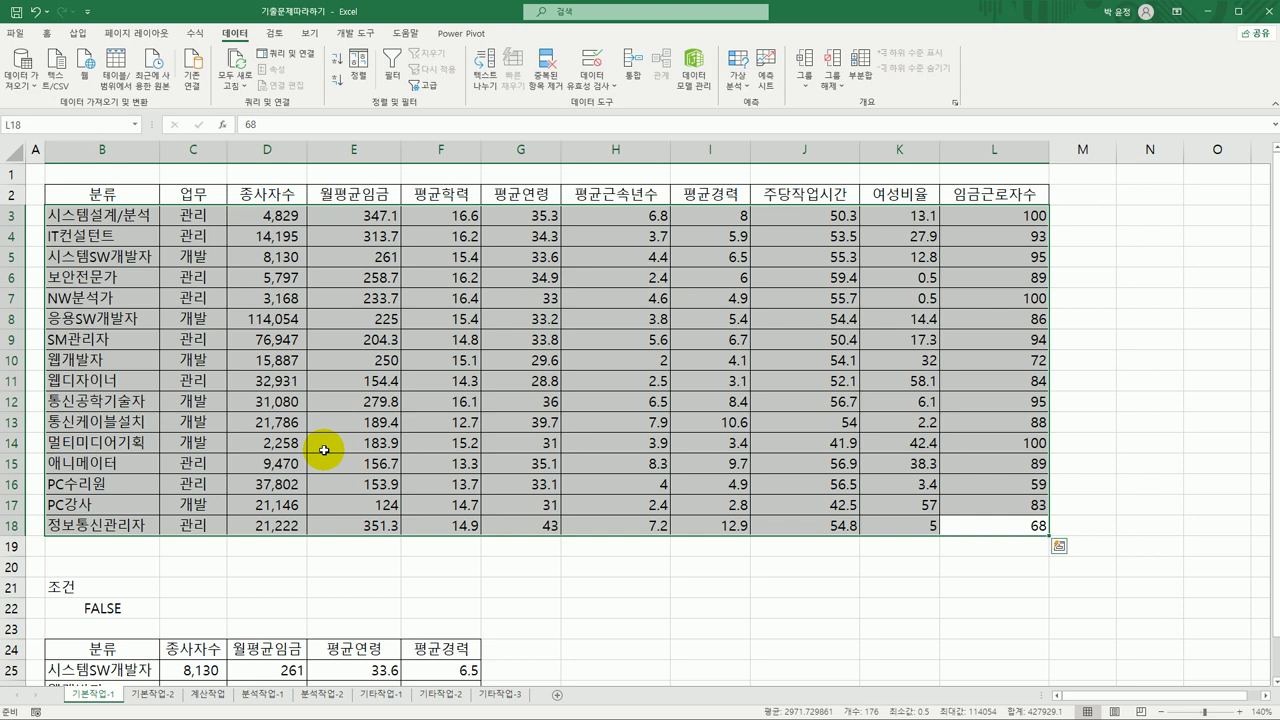
pyautogui.click(127, 216)
pyautogui.moveTo(121, 196); pyautogui.dragTo(975, 197)
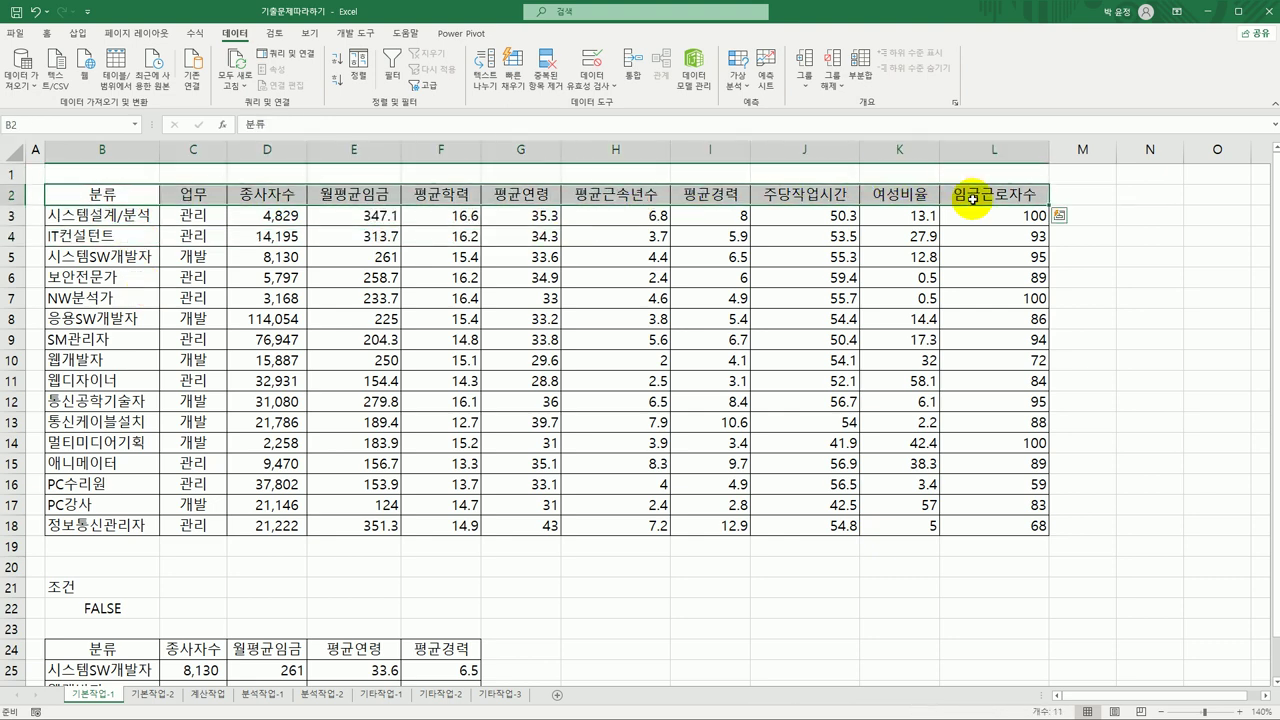
# - Start a new conditional formatting rule for B3:L18 that uses a formula to determine the cells to format
pyautogui.click(73, 214)
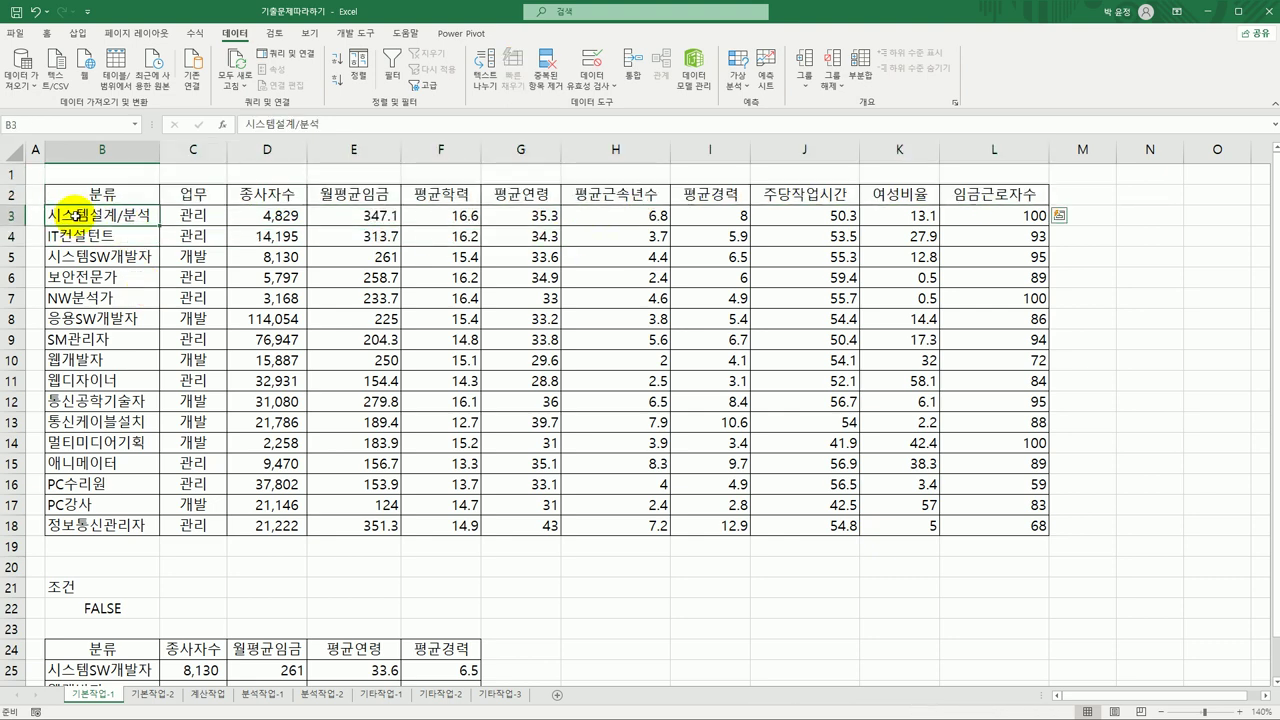
pyautogui.moveTo(75, 214); pyautogui.dragTo(977, 520)
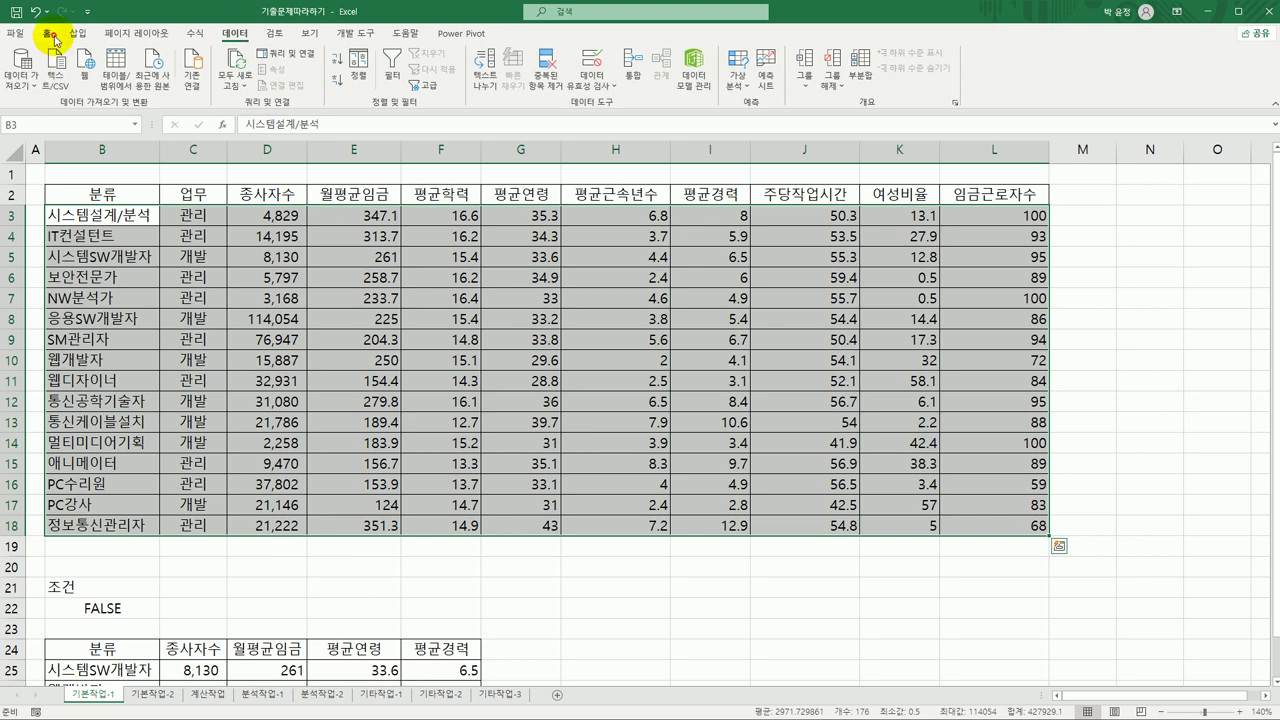
pyautogui.click(46, 33)
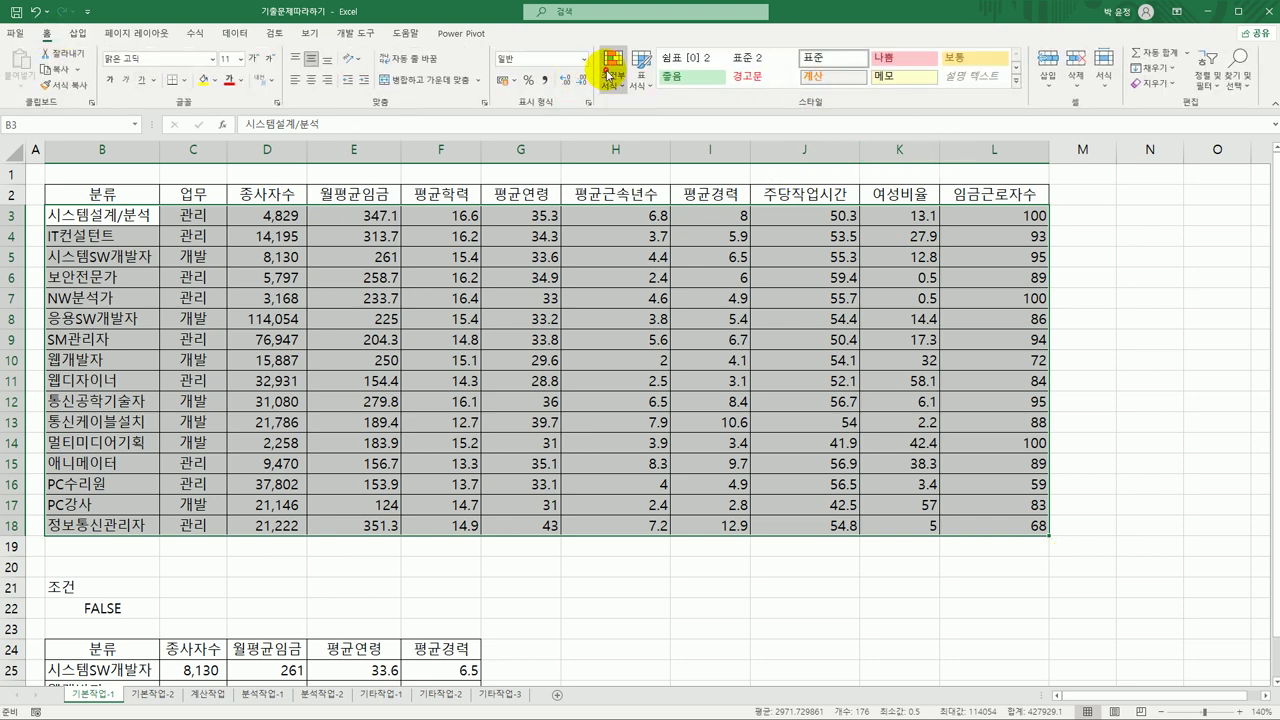
pyautogui.click(609, 72)
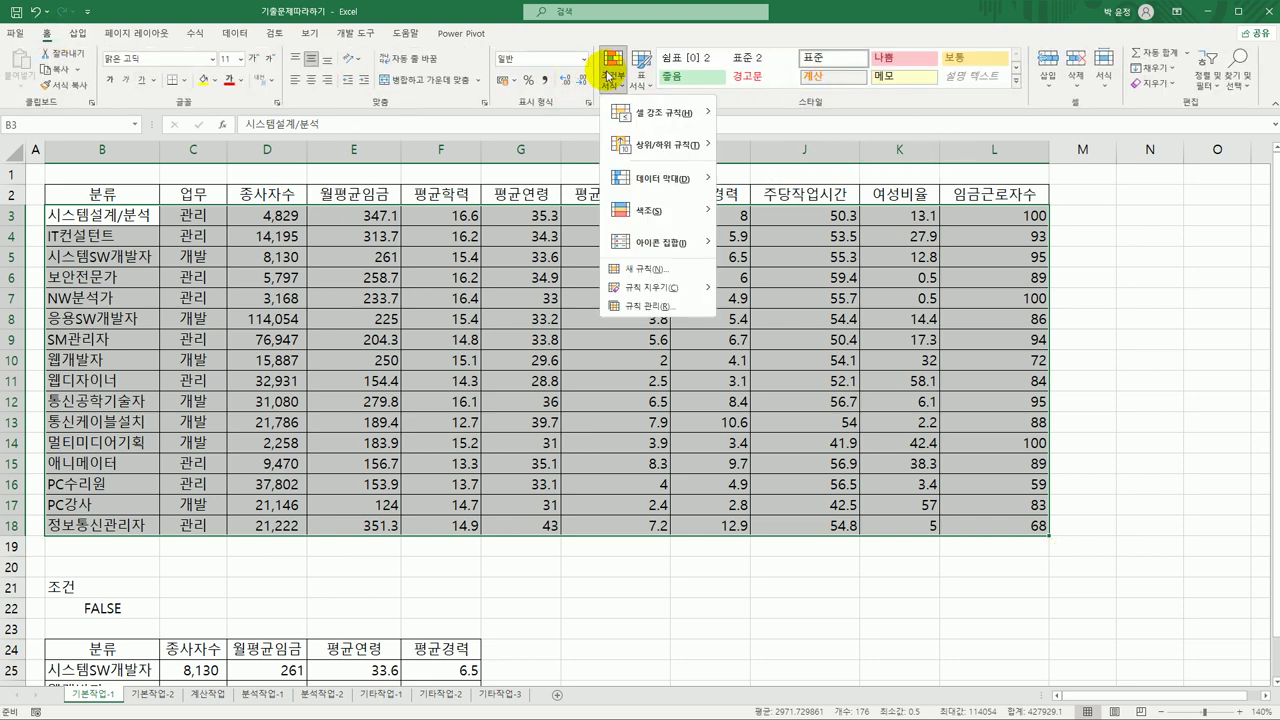
pyautogui.click(646, 277)
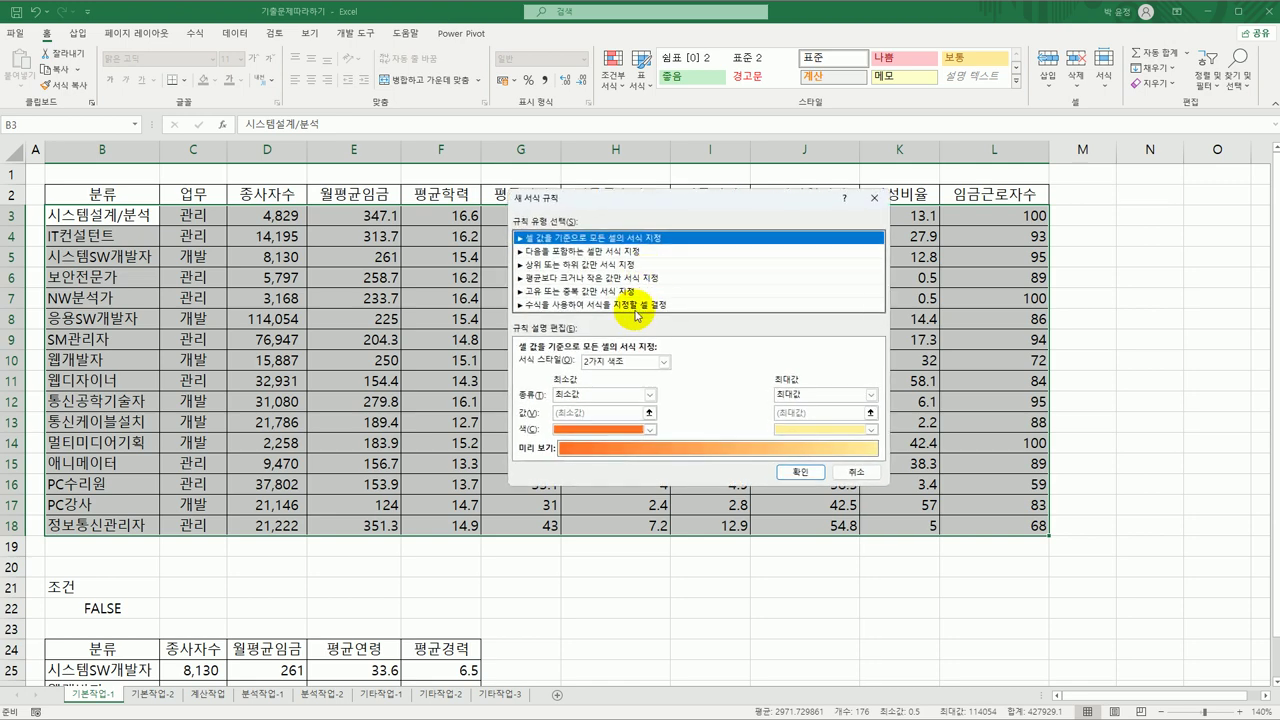
pyautogui.click(636, 305)
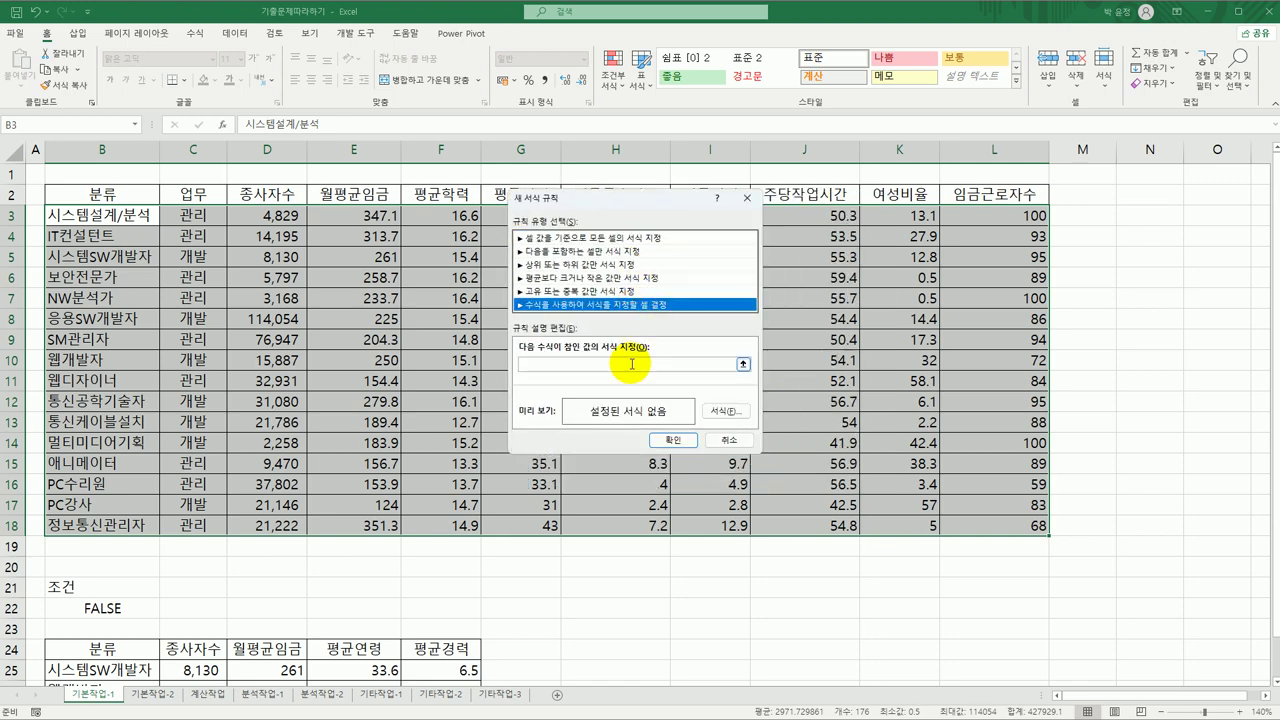
# - Begin an OR rule formula with the condition that 평균연령 equals its column maximum: $G3=max($G$3:$G$18)
pyautogui.click(632, 364)
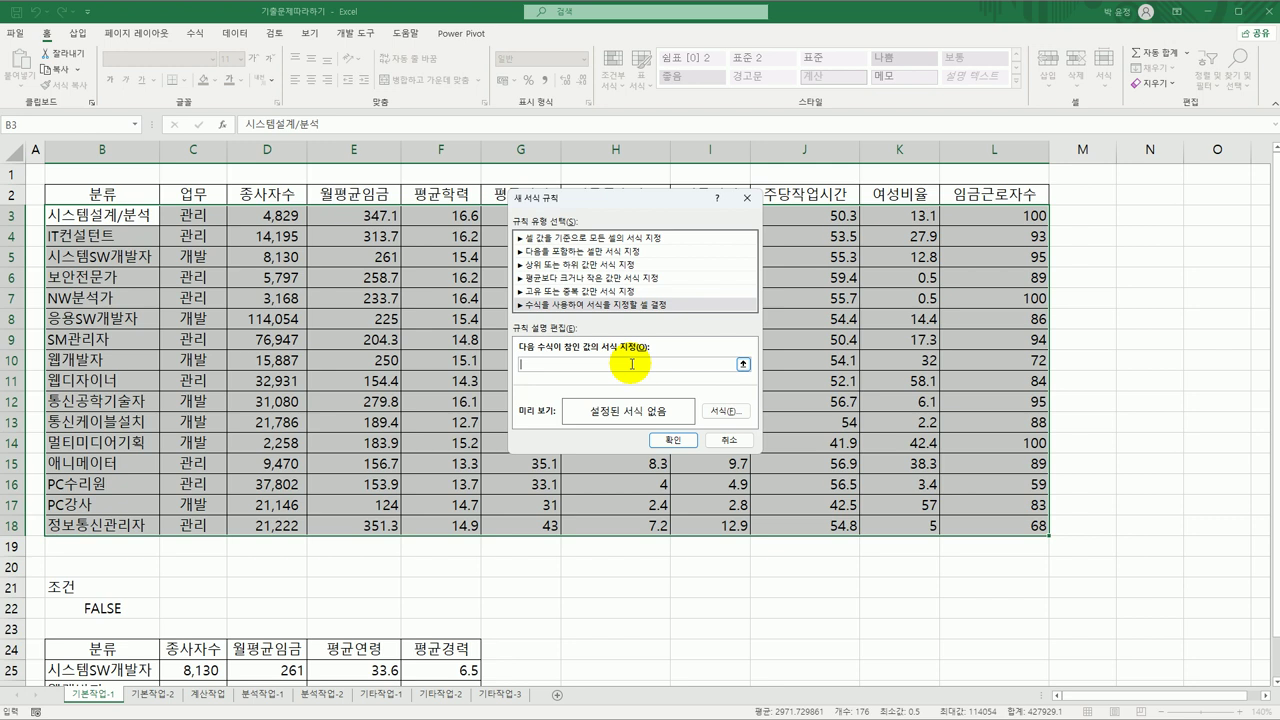
pyautogui.write('=ㅇ')
pyautogui.press('BackSpace')
pyautogui.write('or(')
pyautogui.moveTo(648, 198); pyautogui.dragTo(797, 241)
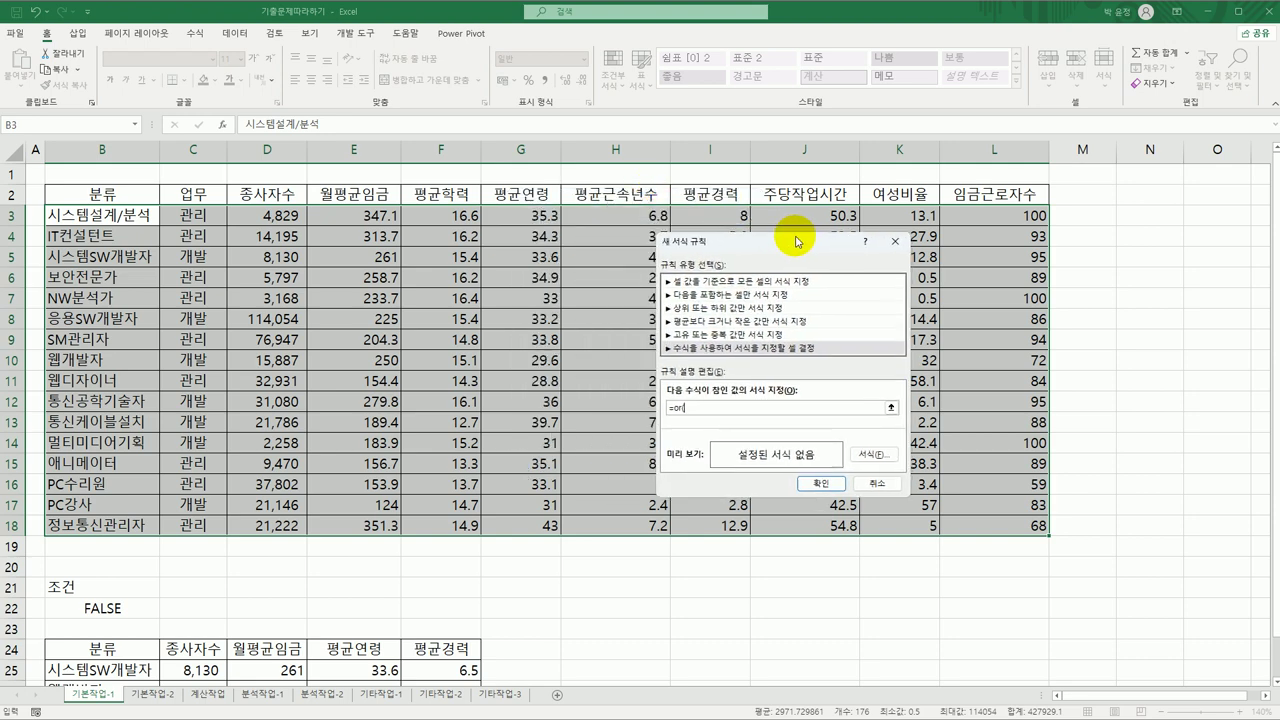
pyautogui.click(527, 216)
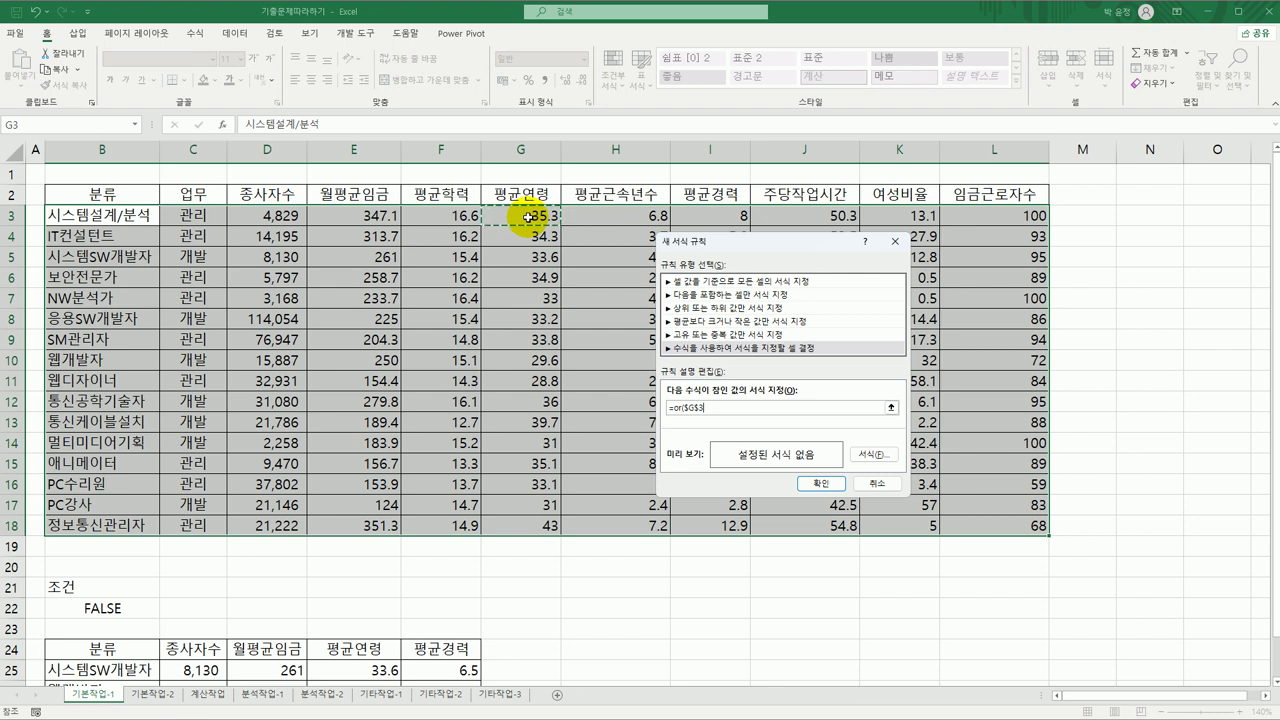
pyautogui.press('F4')
pyautogui.press('F4')
pyautogui.write('=max(')
pyautogui.moveTo(527, 216); pyautogui.dragTo(524, 521)
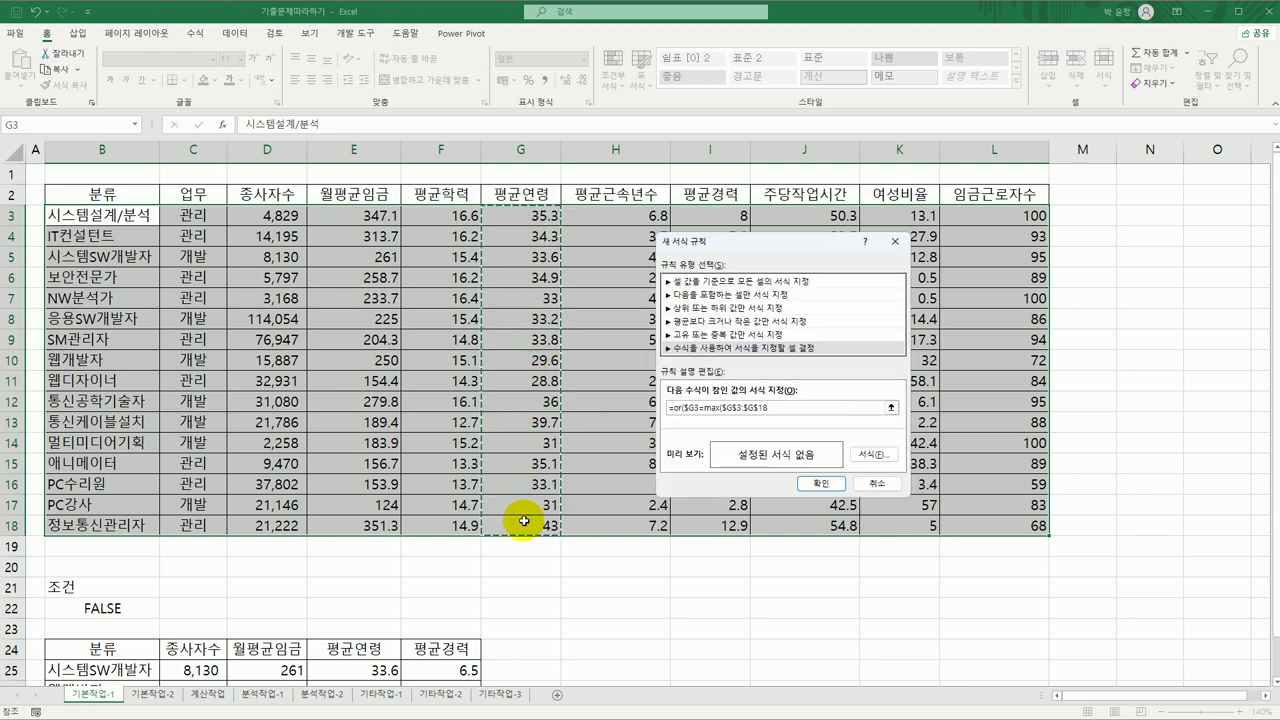
pyautogui.write('),')
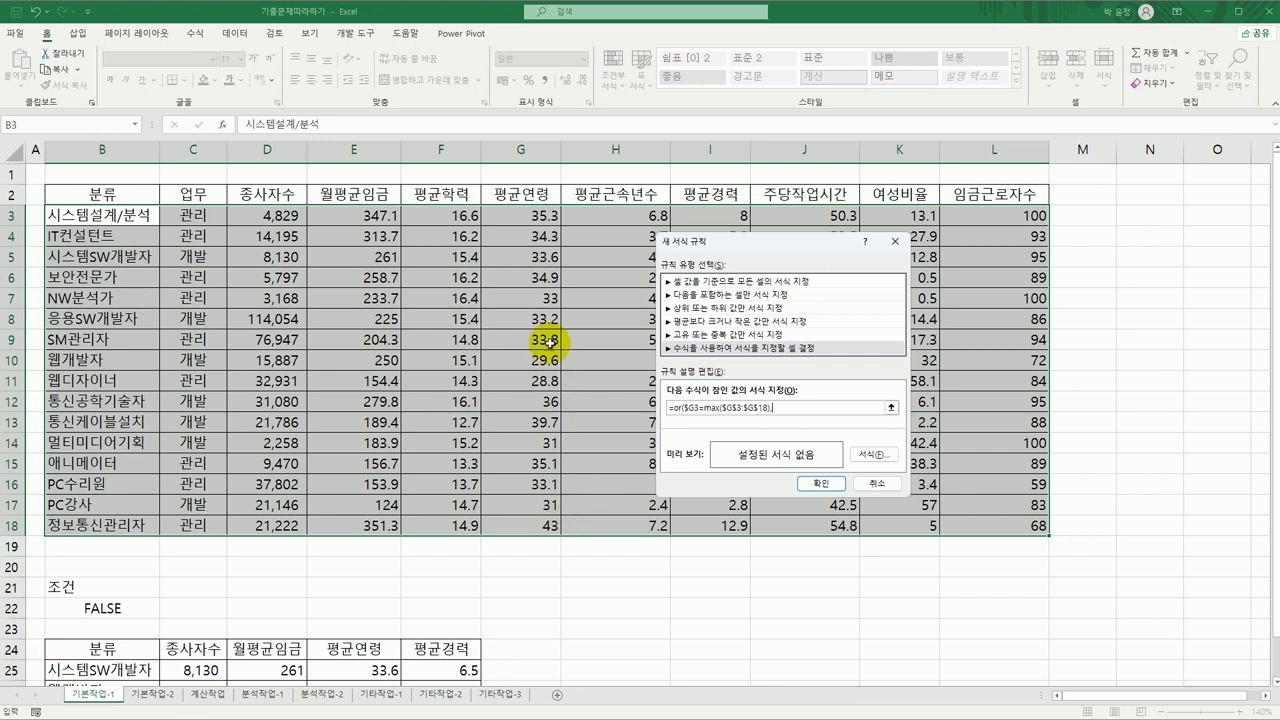
# - Add the condition that 평균연령 equals its column minimum to the rule formula: $G3=min($G$3:$G$18)
pyautogui.click(525, 216)
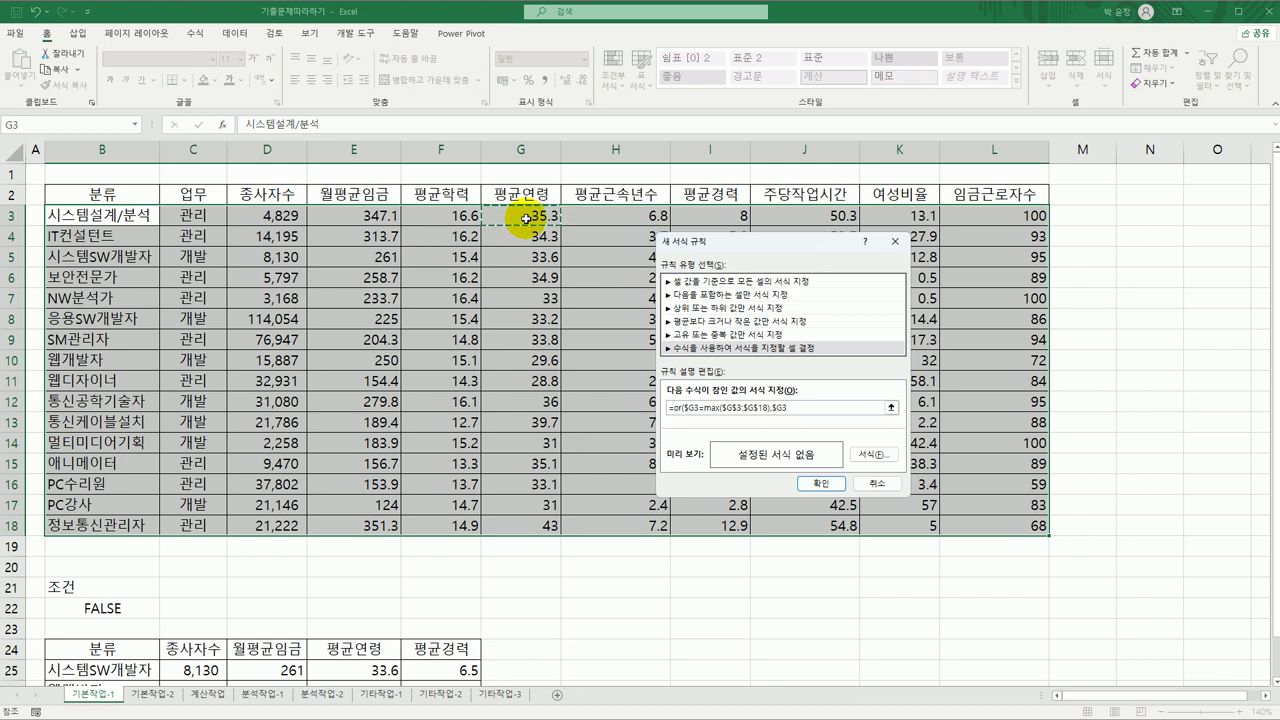
pyautogui.press('F4')
pyautogui.press('F4')
pyautogui.write('=min(')
pyautogui.moveTo(526, 218); pyautogui.dragTo(522, 516)
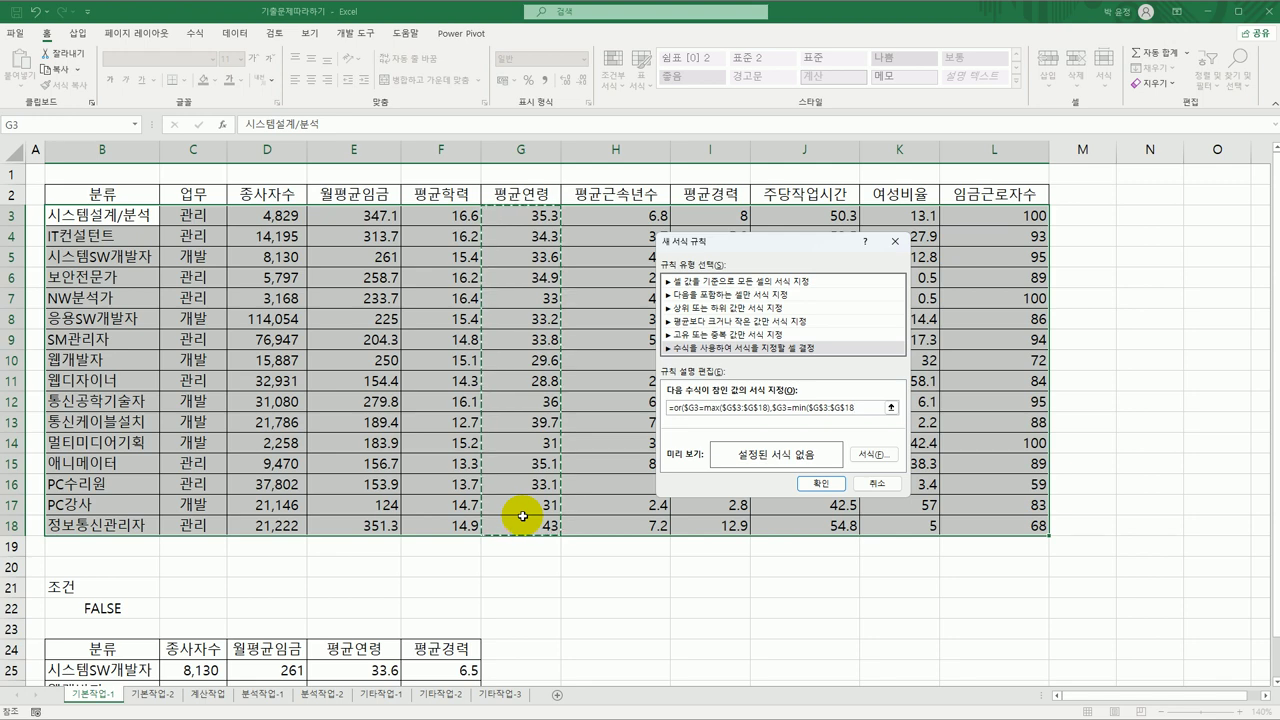
pyautogui.write(')')
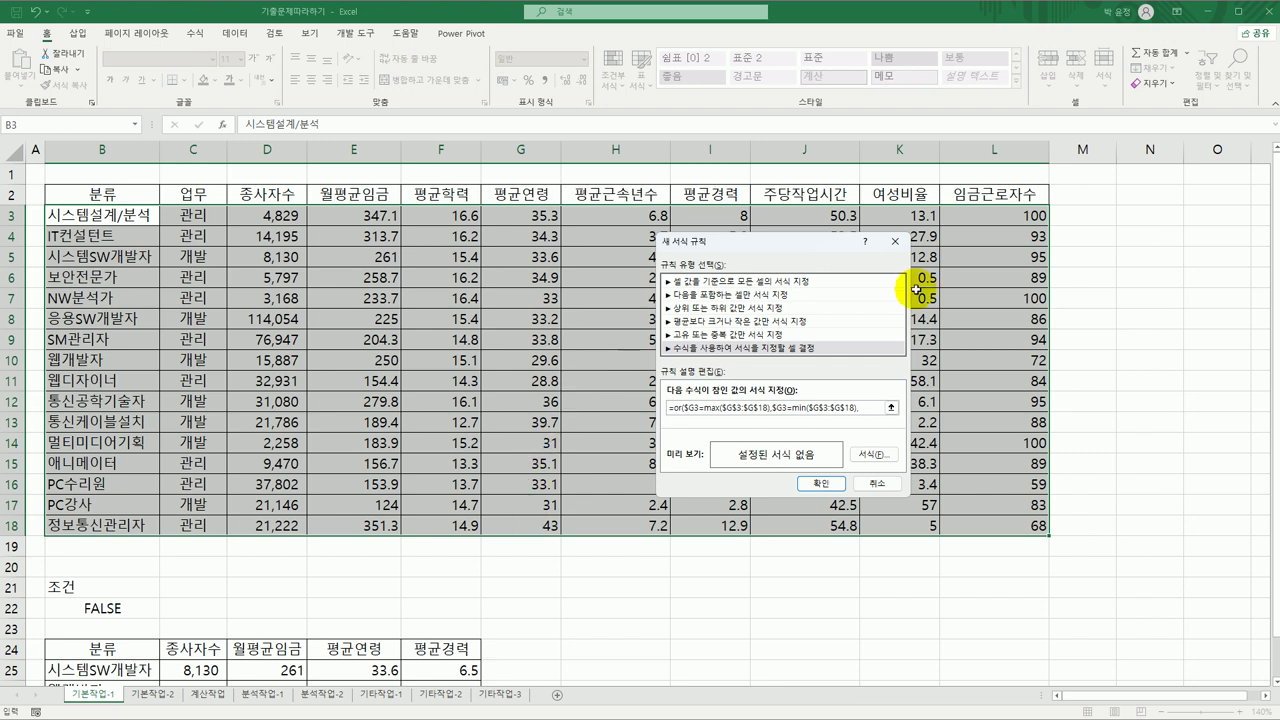
# - Add the condition that 여성비율 equals its column maximum to the rule formula: $K3=max($K$3:$K$18)
pyautogui.write(',')
pyautogui.click(900, 216)
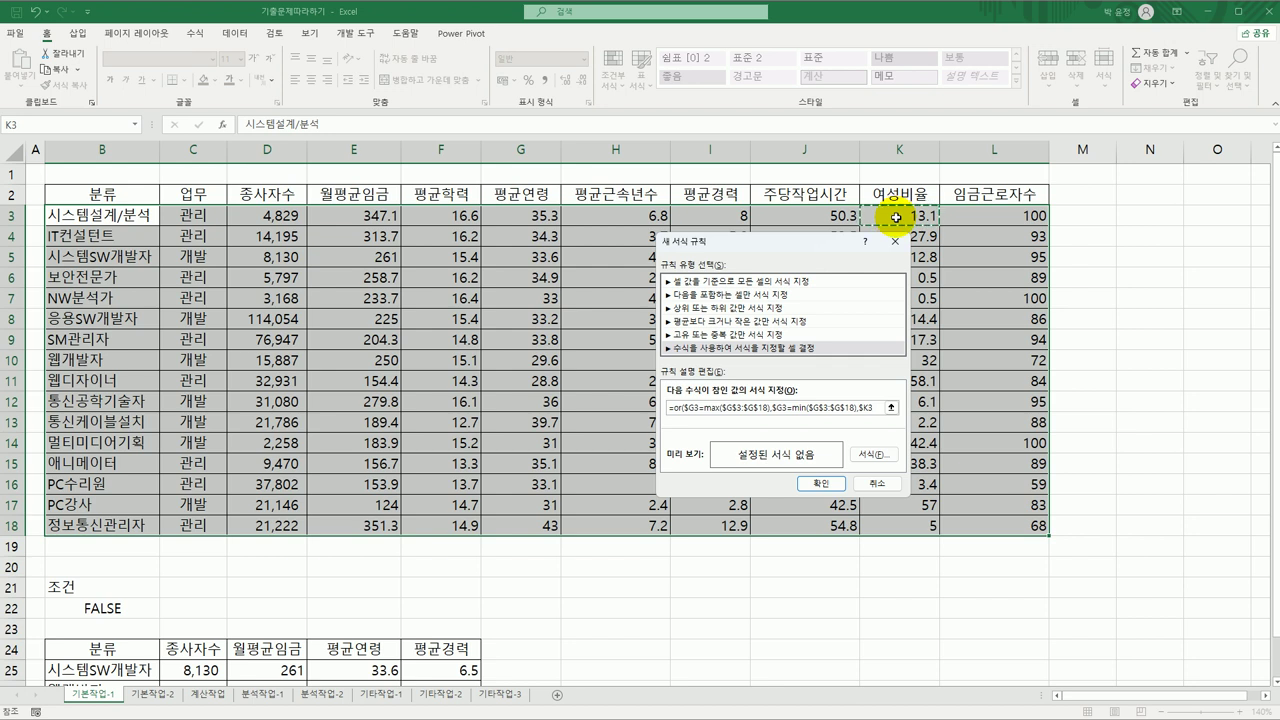
pyautogui.write('=max')
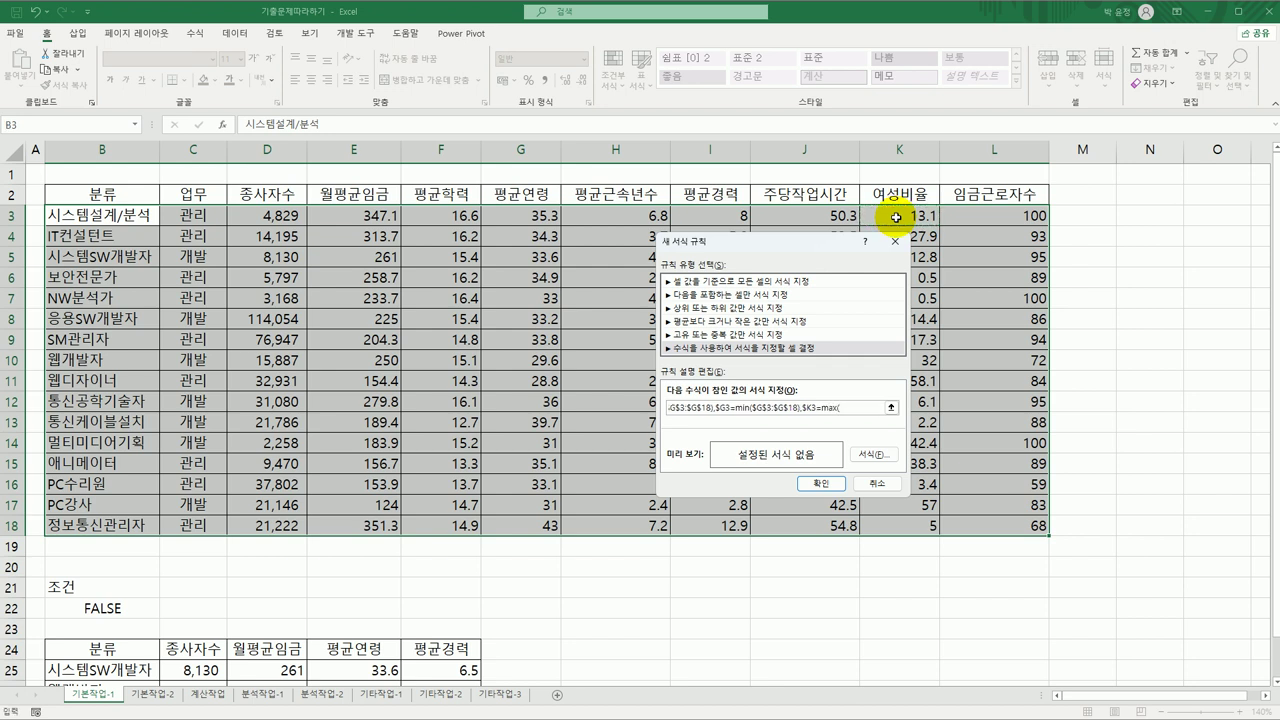
pyautogui.write('(')
pyautogui.moveTo(896, 217); pyautogui.dragTo(903, 519)
pyautogui.write(')')
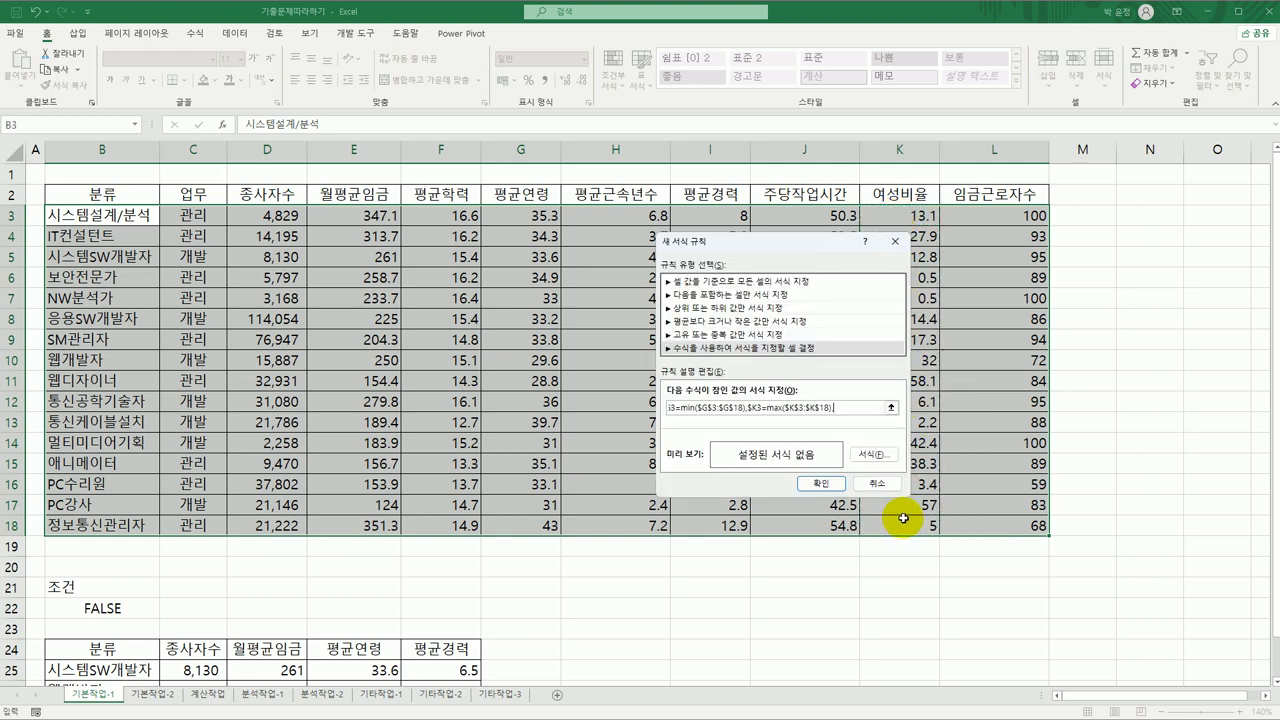
# - Add the condition that 여성비율 equals its column minimum to the rule formula: $K3=min($K$3:$K$18)
pyautogui.write(',')
pyautogui.click(886, 220)
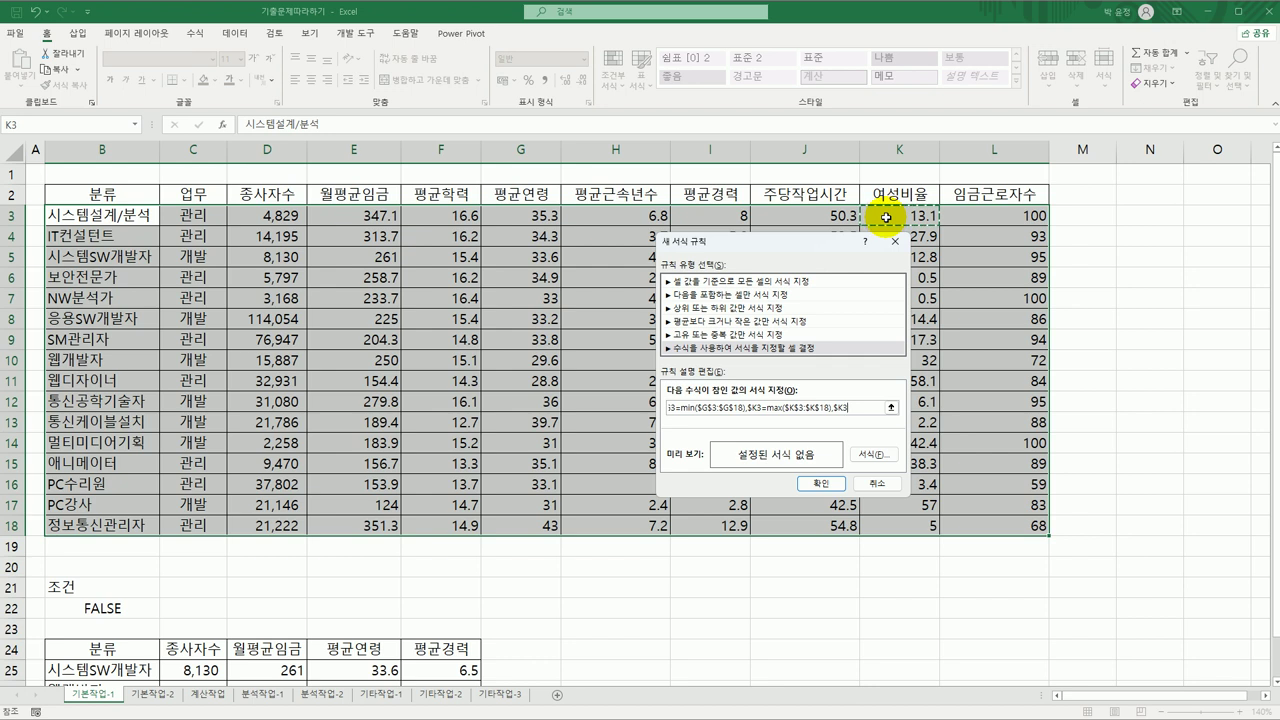
pyautogui.write('=min(')
pyautogui.moveTo(886, 217); pyautogui.dragTo(902, 531)
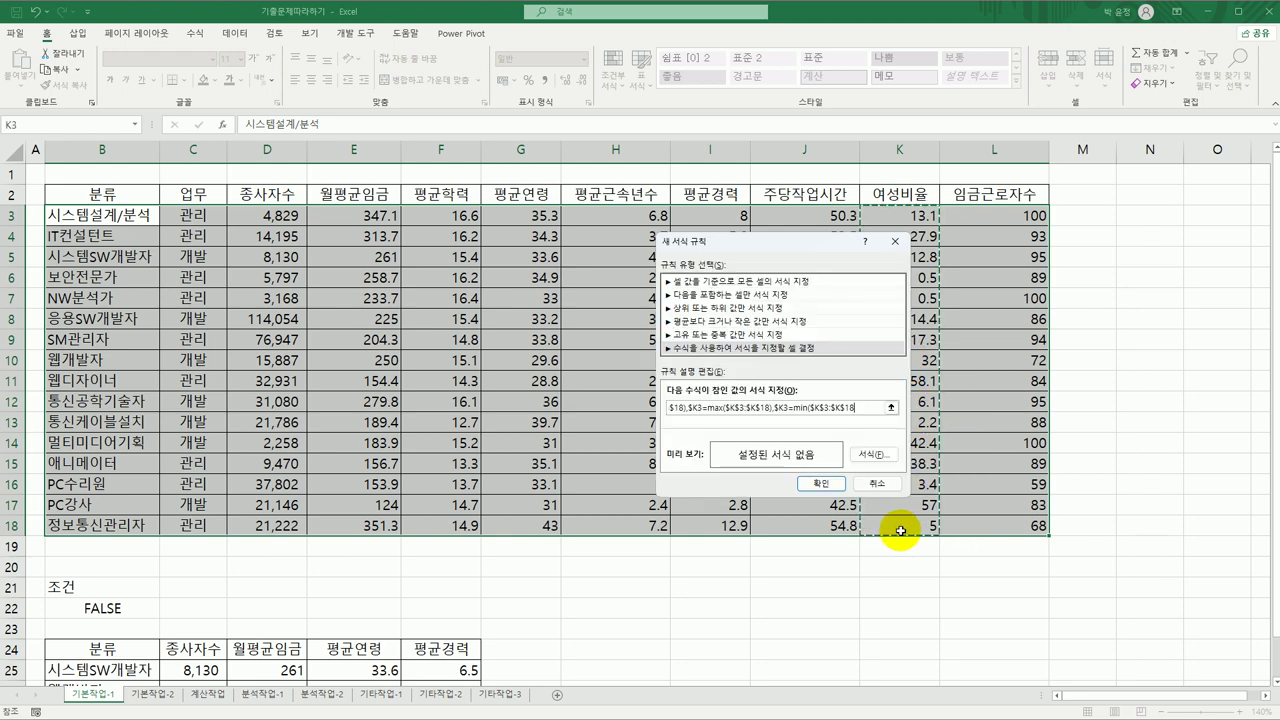
pyautogui.write(')')
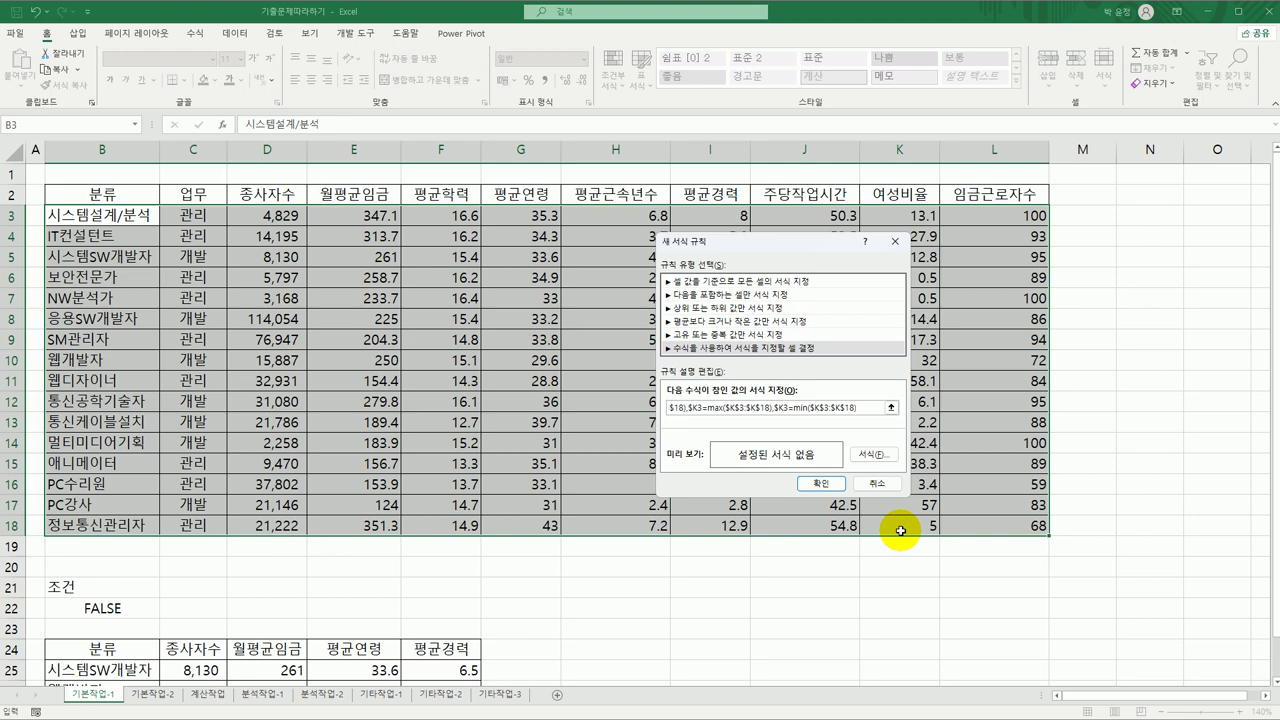
# - Close the OR formula and apply the rule with a bold (굵게), red font for matching rows
pyautogui.write(')')
pyautogui.click(881, 457)
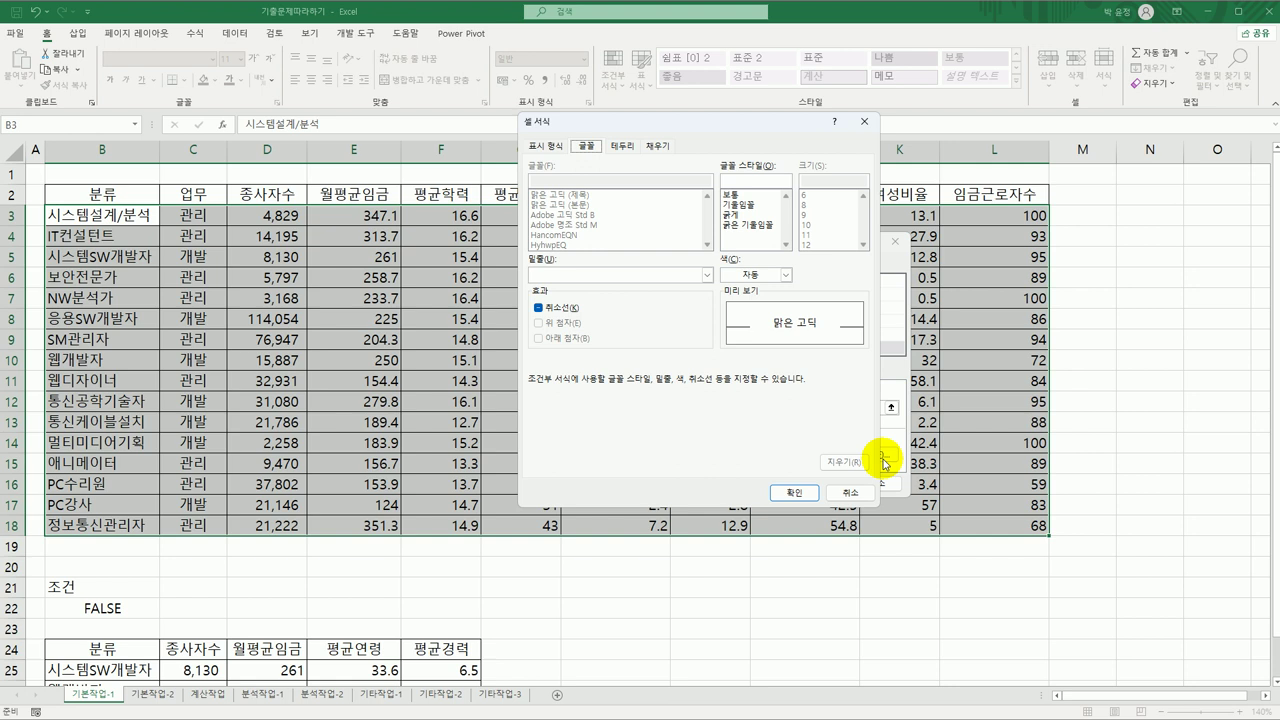
pyautogui.click(748, 214)
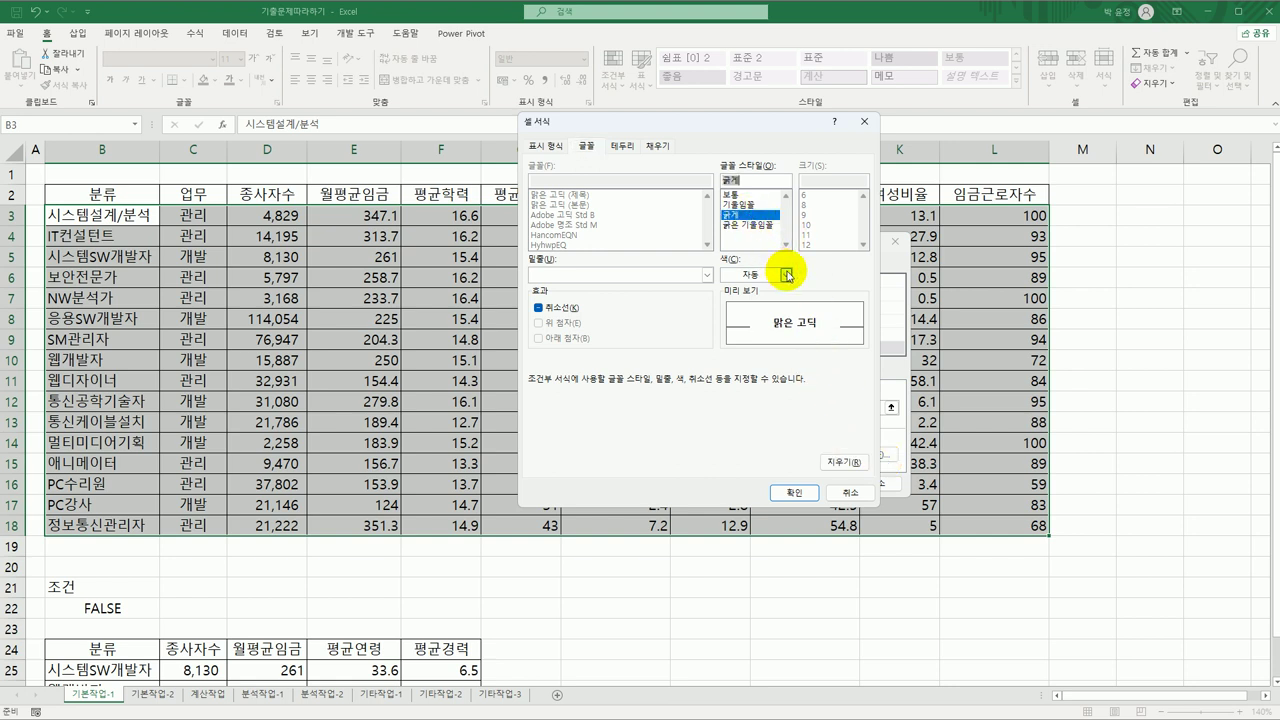
pyautogui.click(786, 274)
pyautogui.click(740, 424)
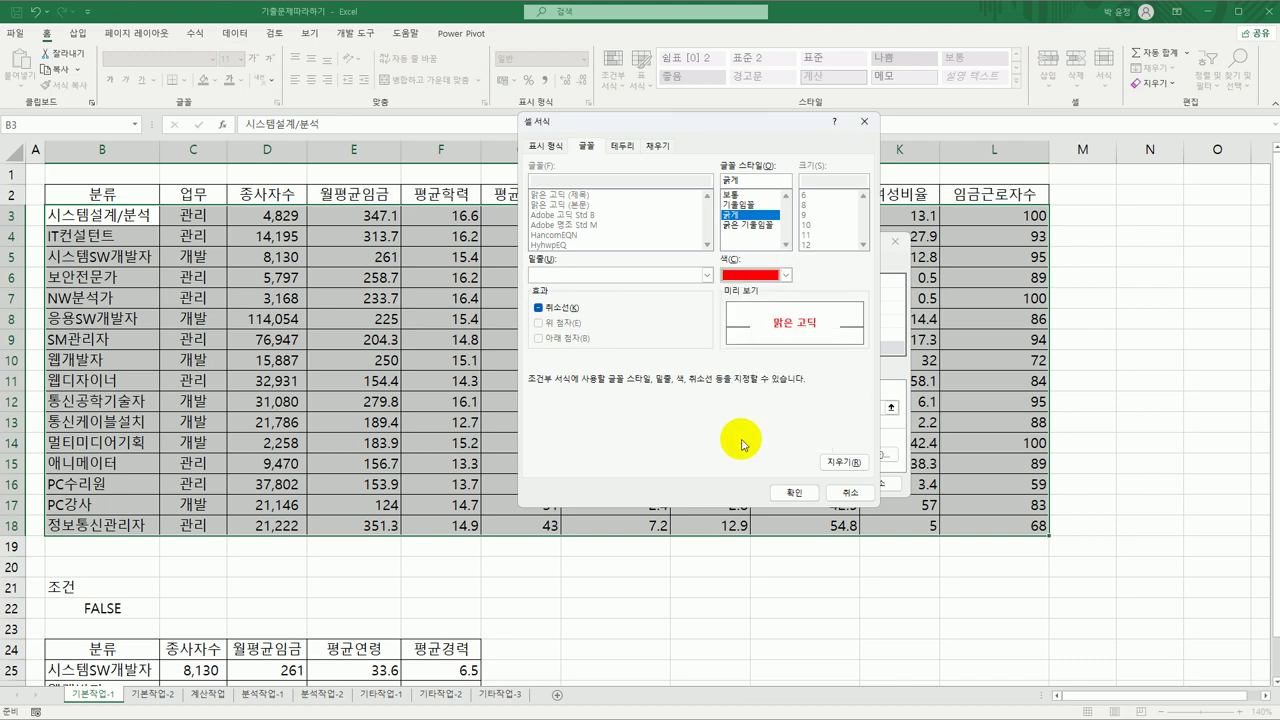
pyautogui.click(786, 493)
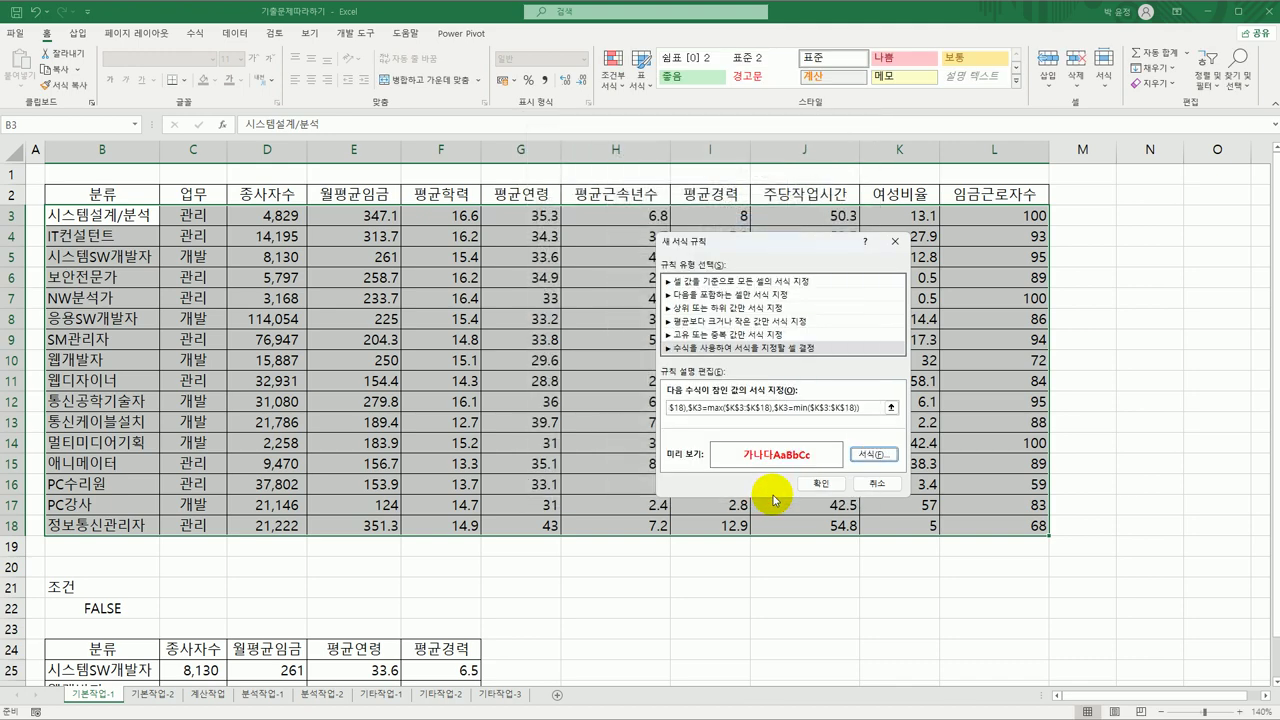
pyautogui.click(819, 483)
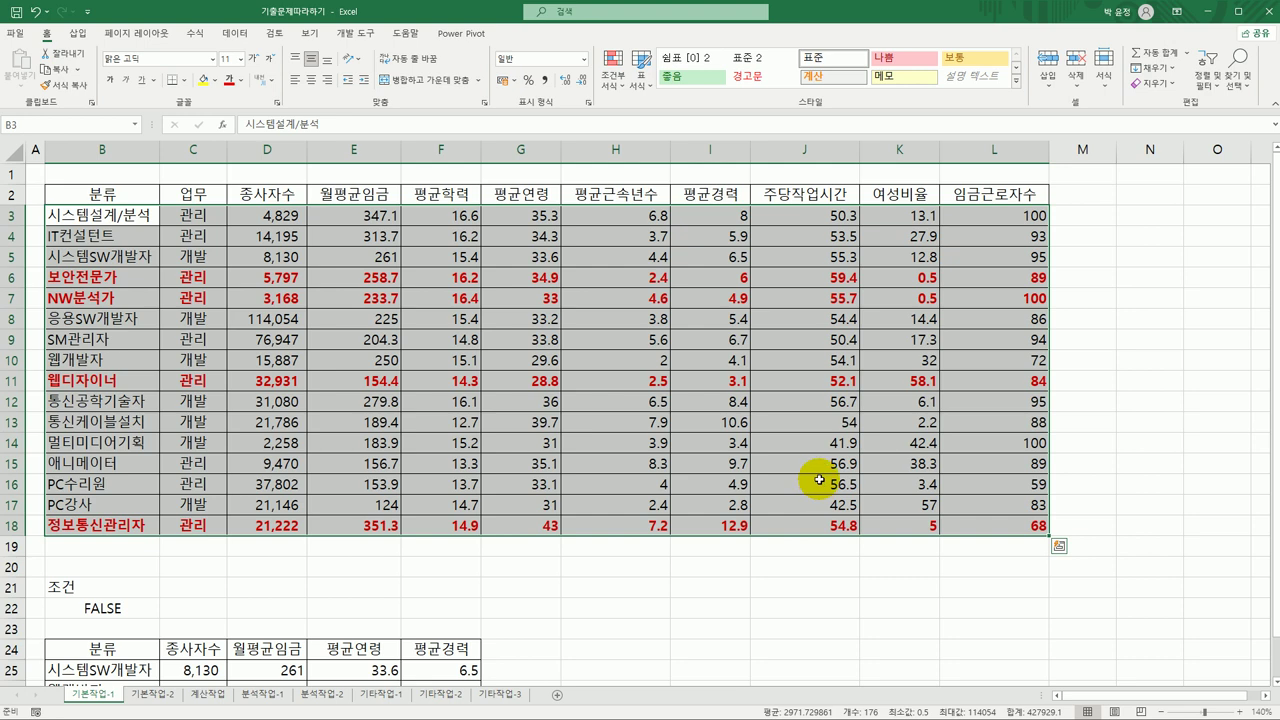
pyautogui.click(556, 279)
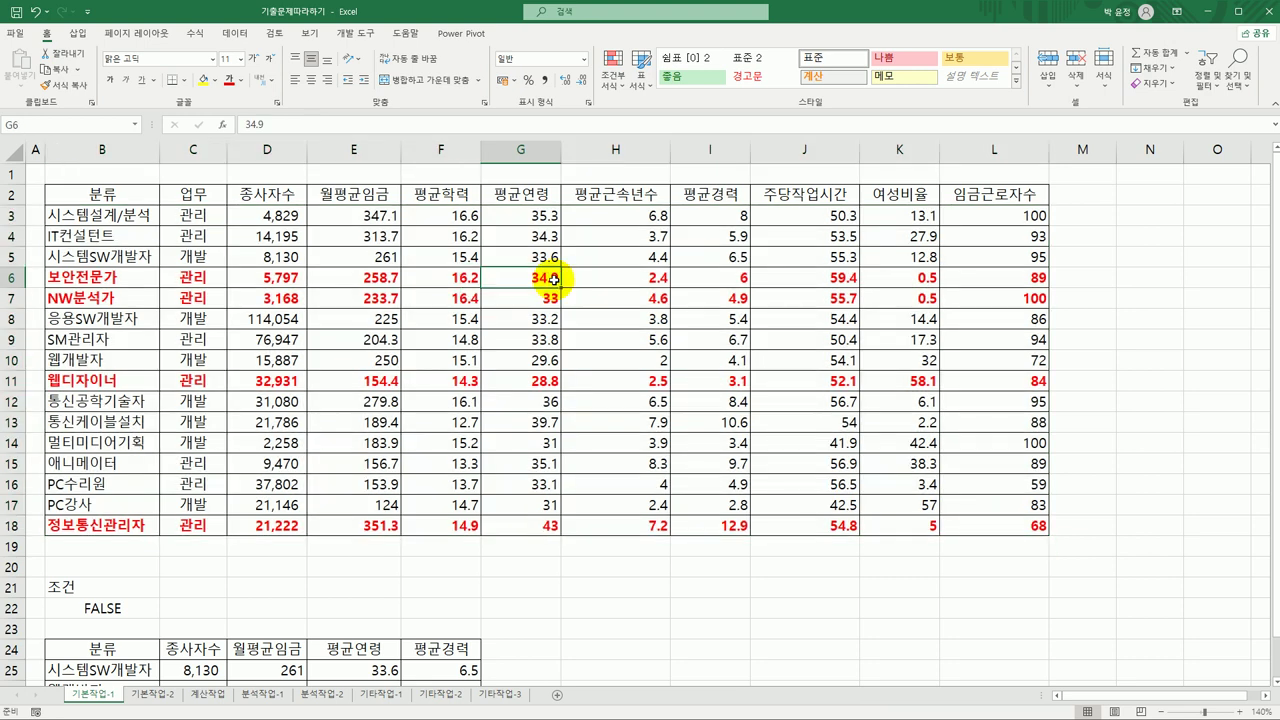
pyautogui.click(914, 280)
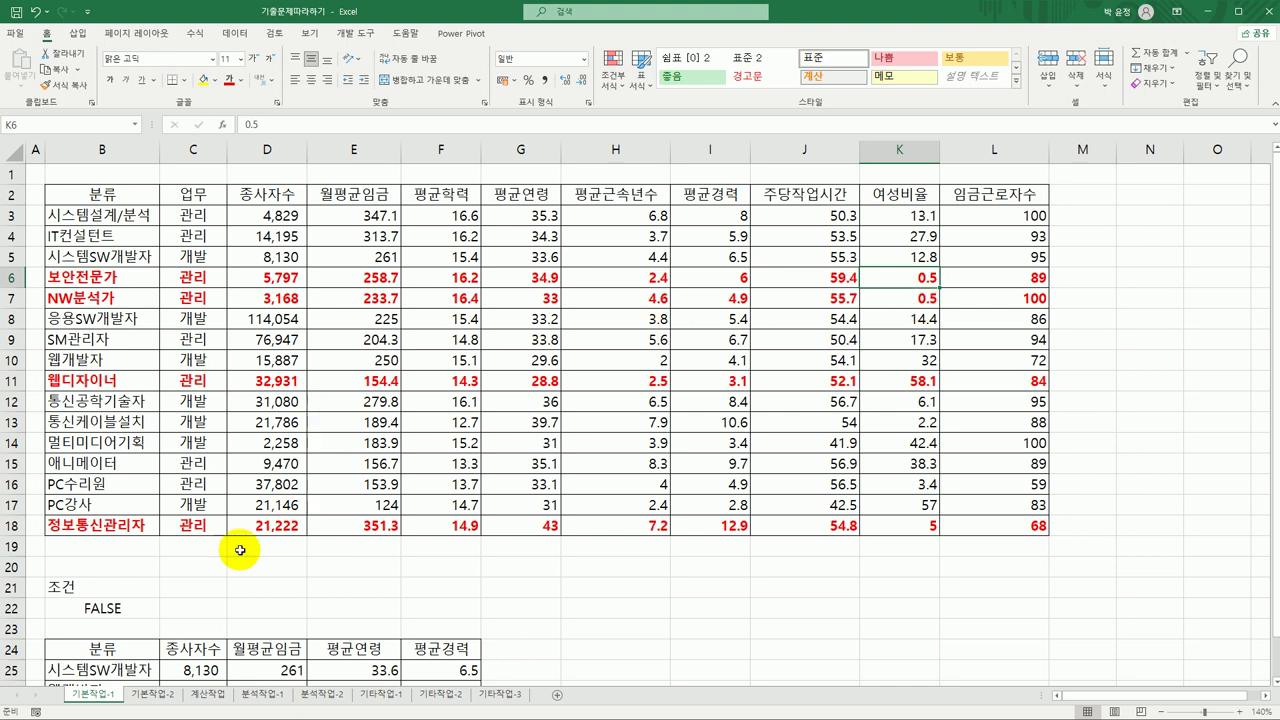
# - On the 기본작업-2 sheet, set the page to be centred both horizontally (가로) and vertically (세로) when printed
pyautogui.click(151, 693)
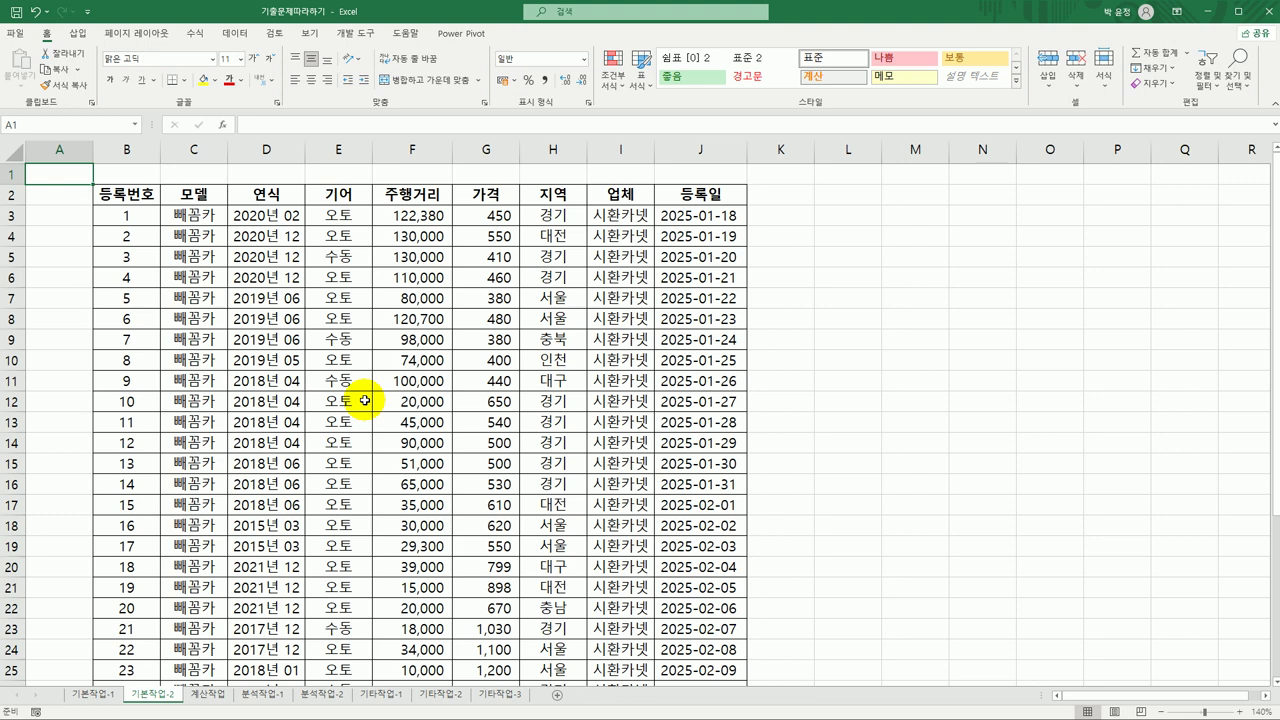
pyautogui.click(125, 189)
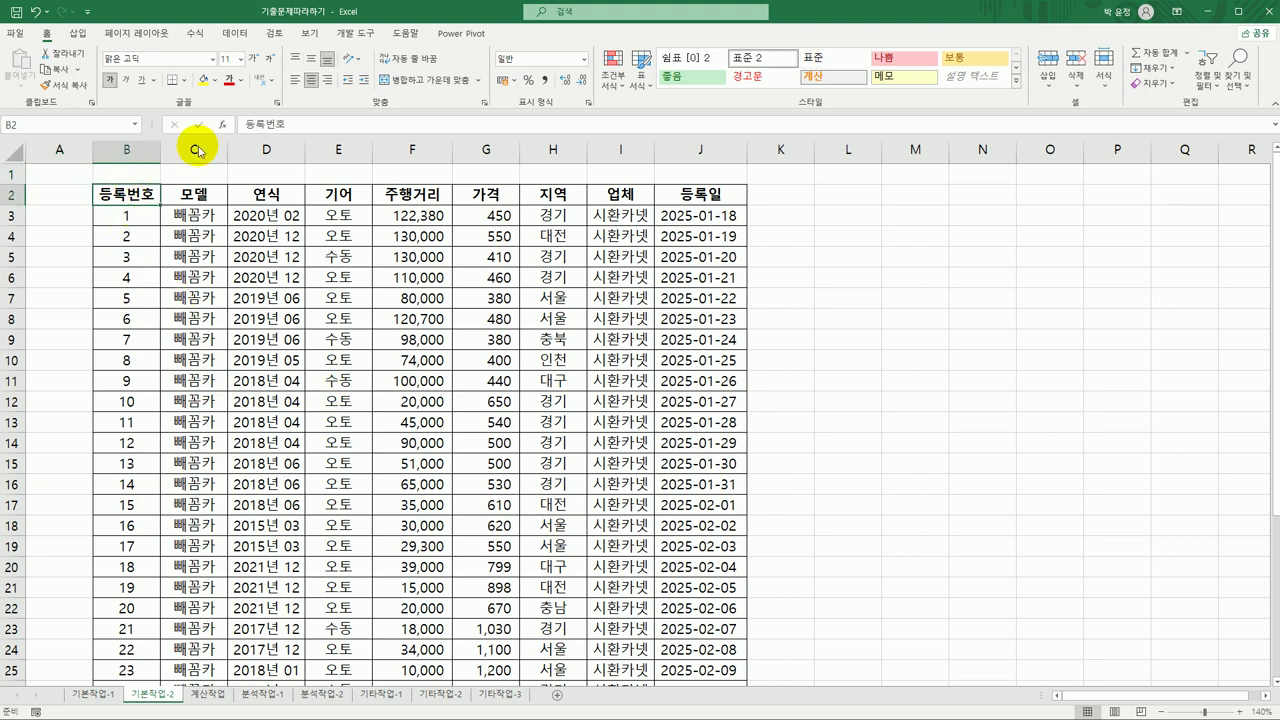
pyautogui.click(137, 33)
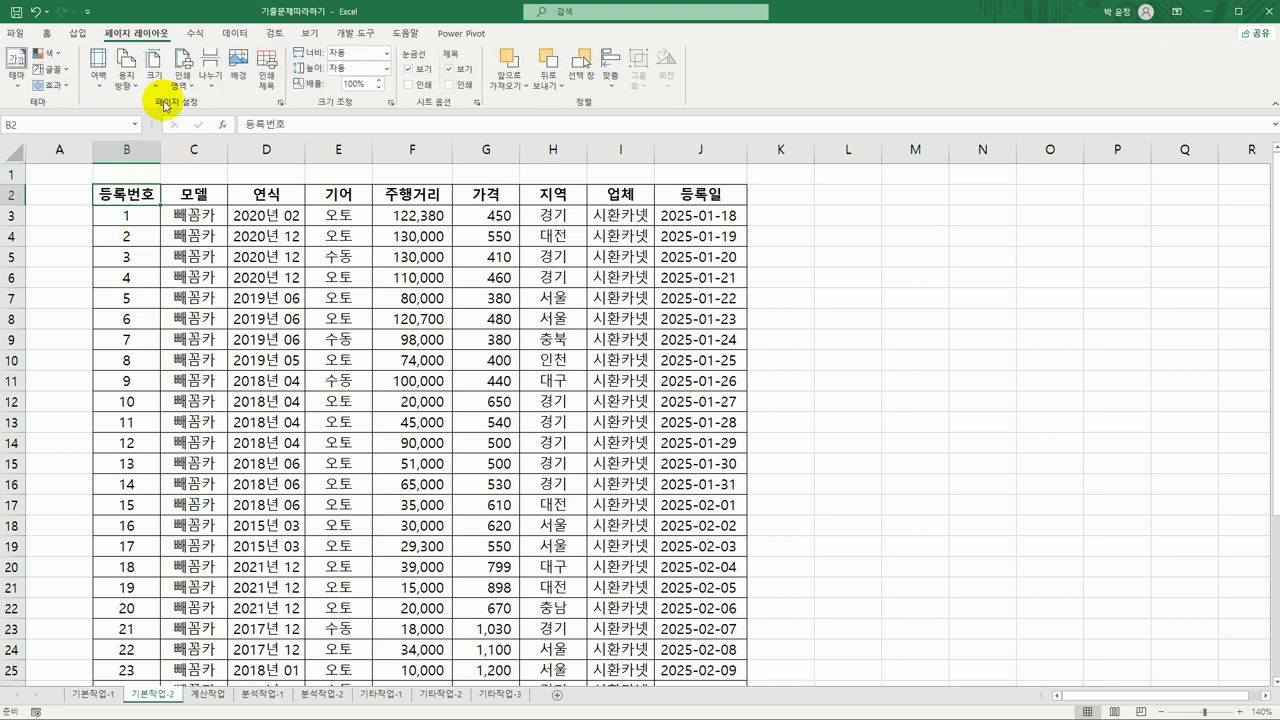
pyautogui.click(280, 104)
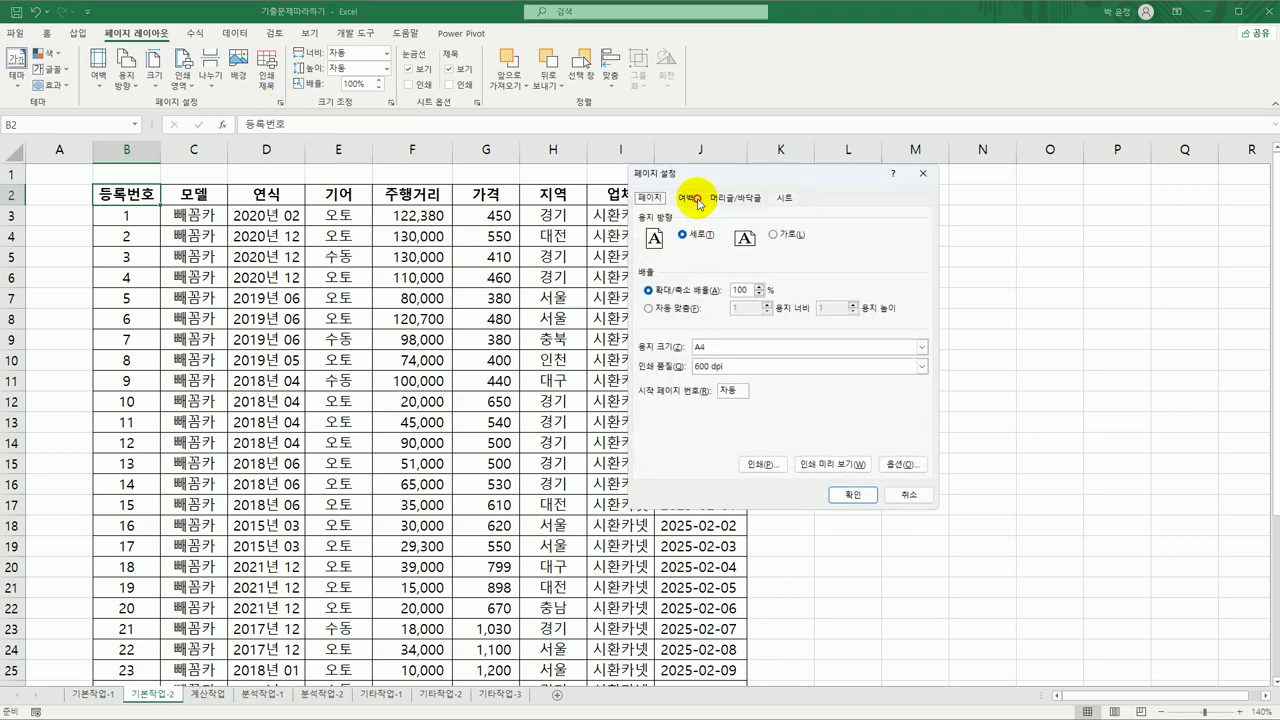
pyautogui.click(690, 199)
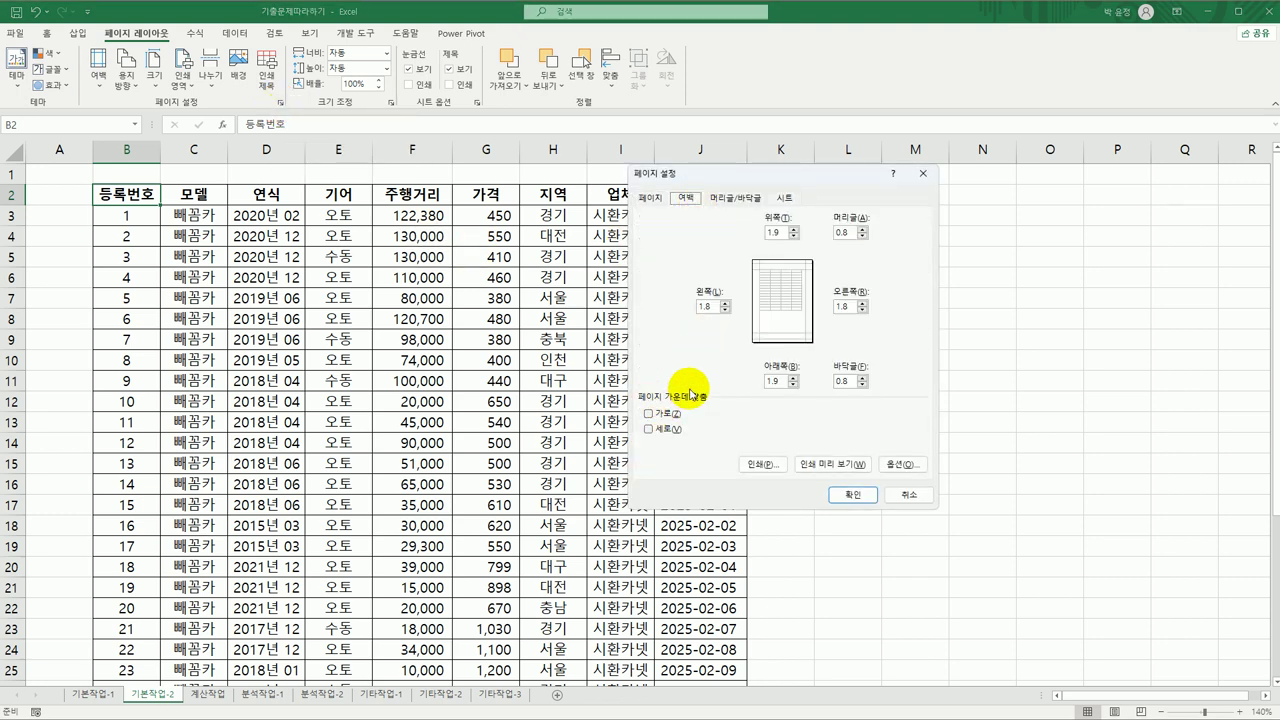
pyautogui.click(662, 413)
pyautogui.click(668, 430)
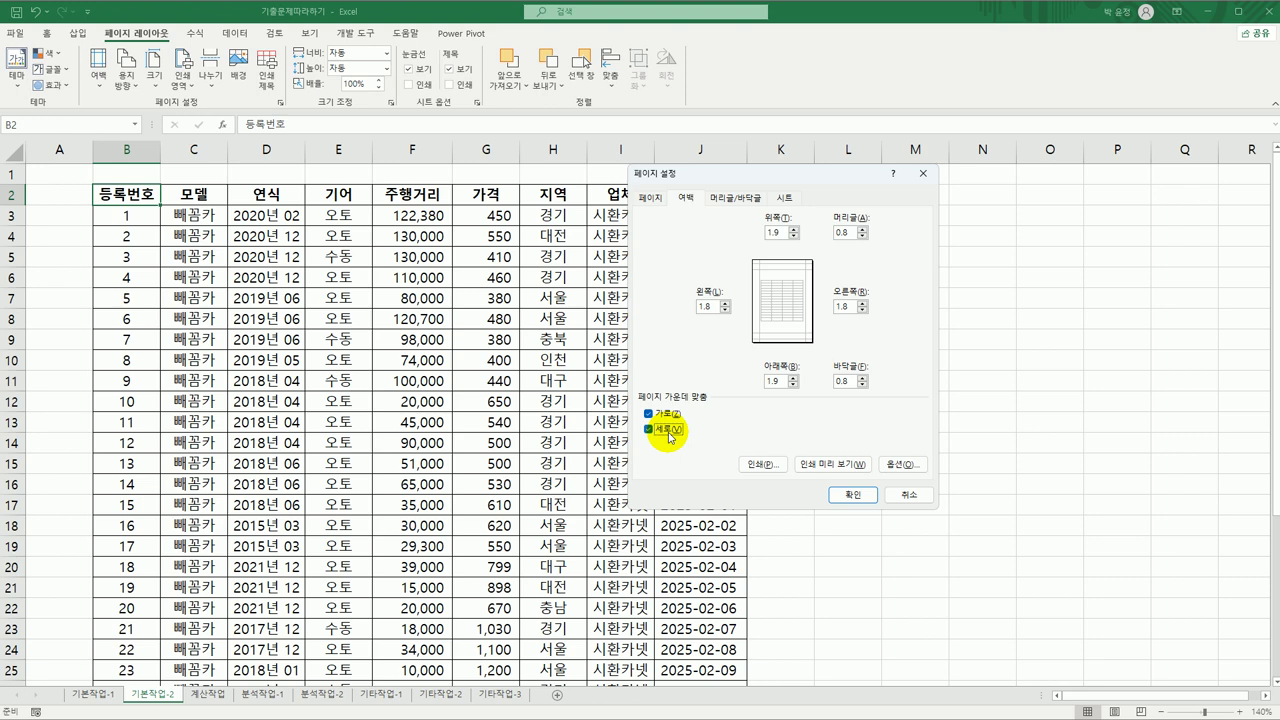
# - Create a footer whose centre section reads &[페이지 번호] /&[전체 페이지 수]
pyautogui.click(738, 199)
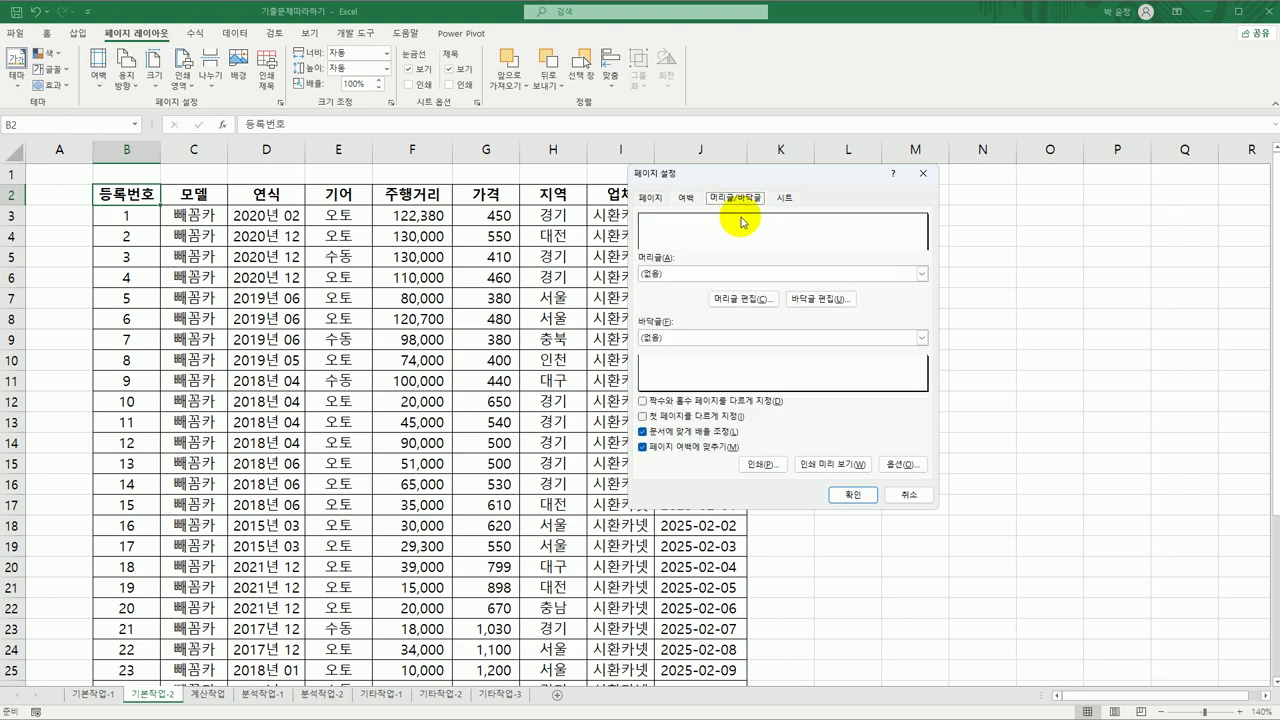
pyautogui.click(819, 299)
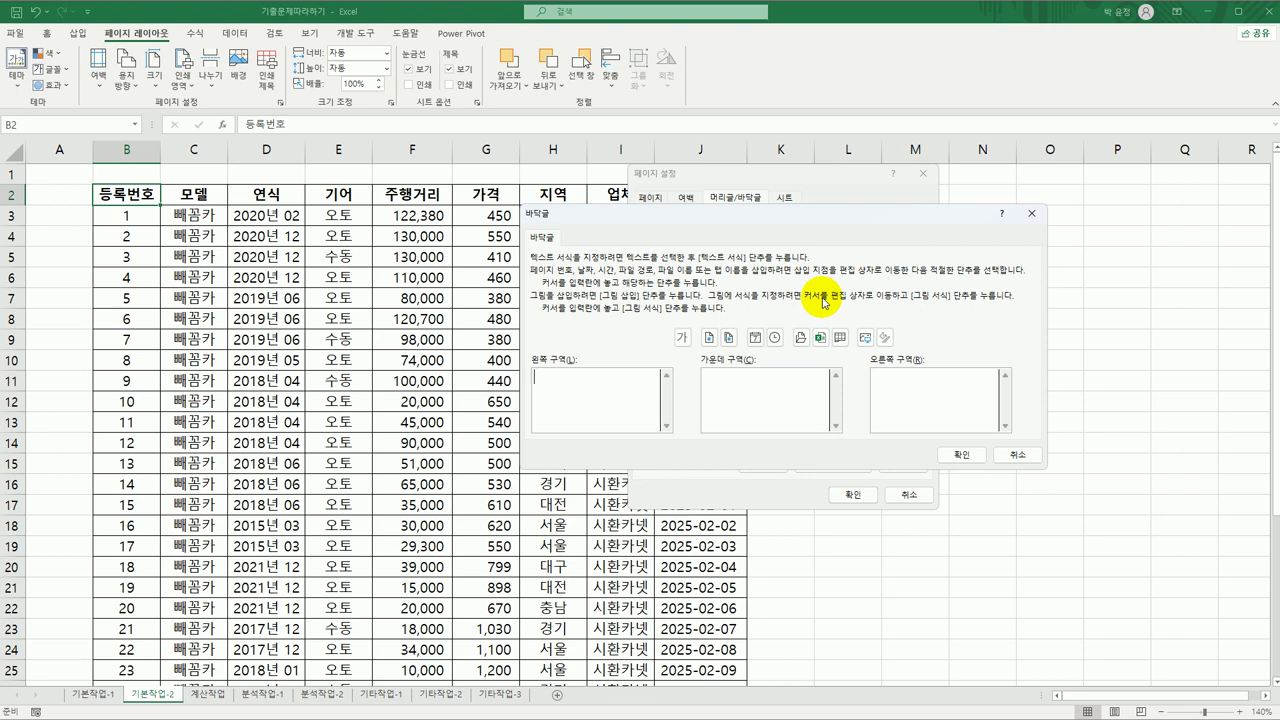
pyautogui.click(784, 400)
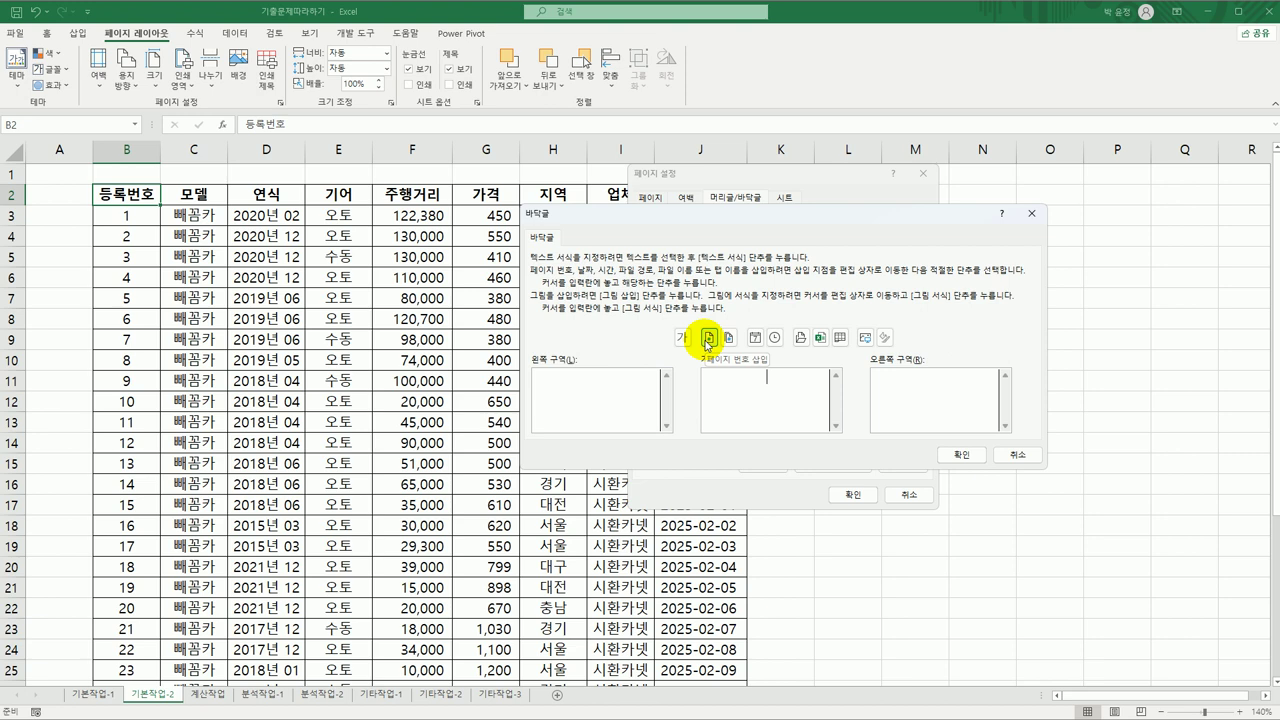
pyautogui.click(708, 339)
pyautogui.write('/')
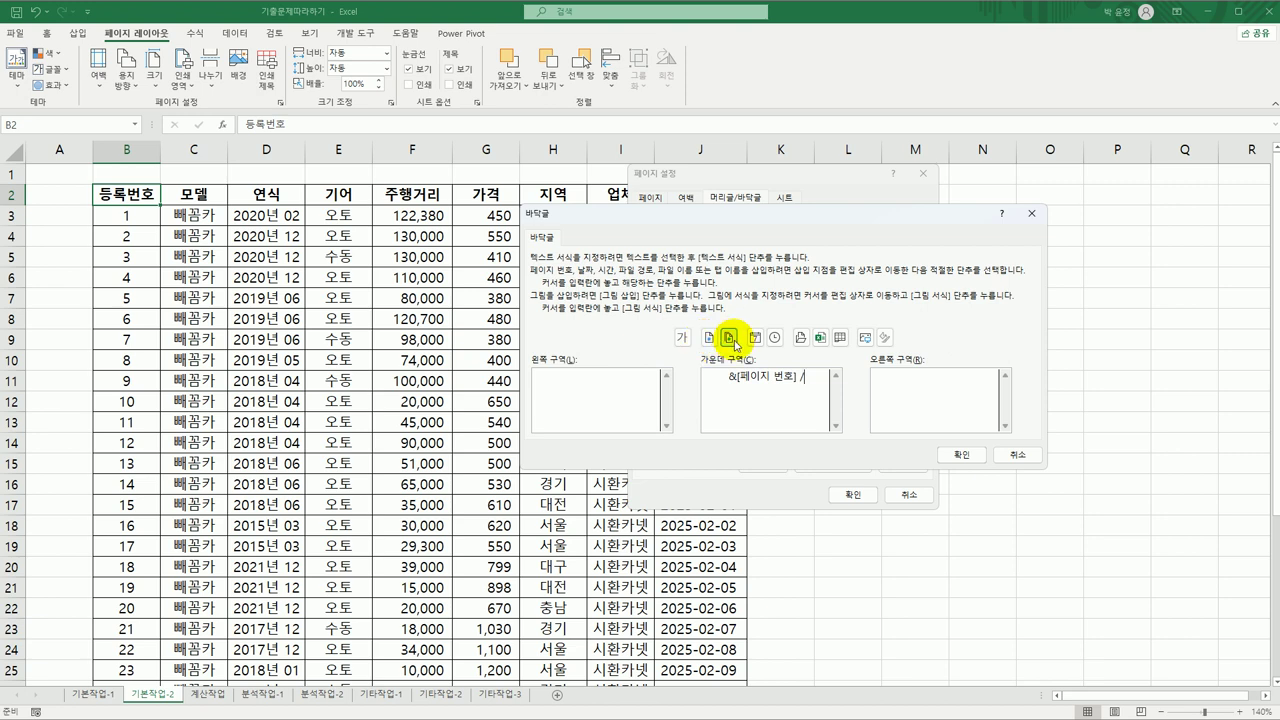
pyautogui.click(735, 344)
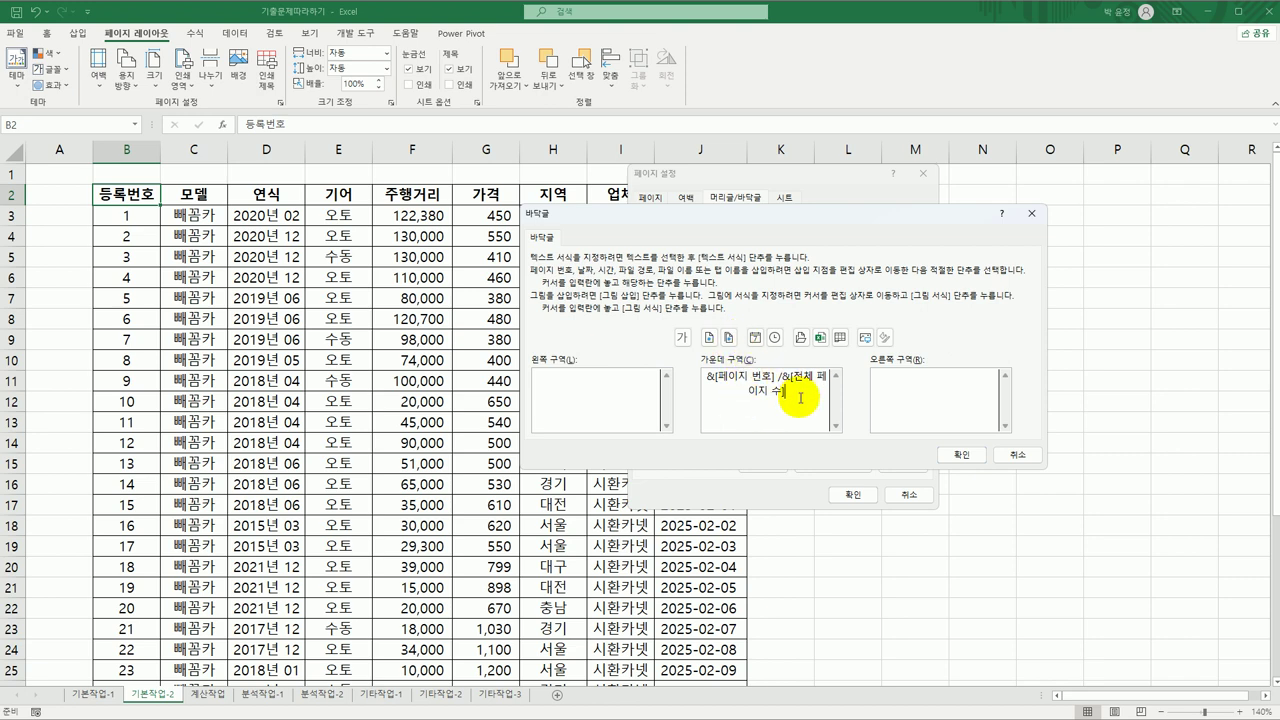
pyautogui.click(961, 455)
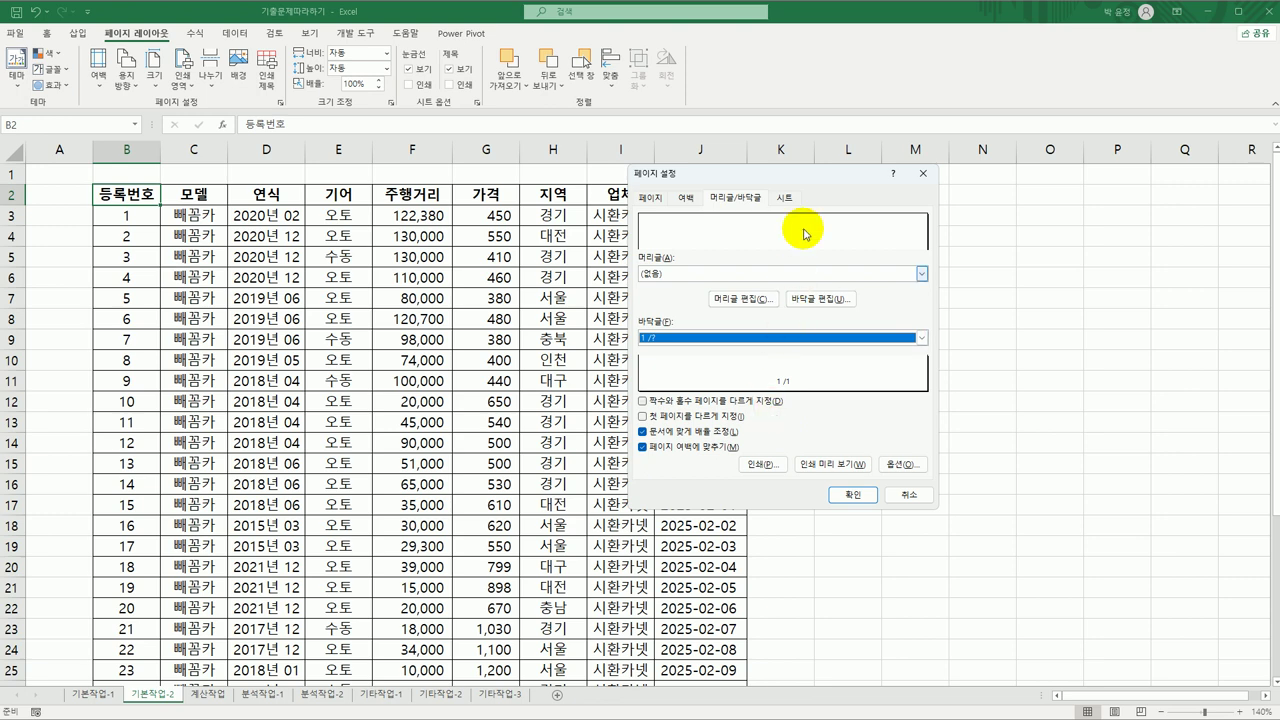
# - Set the print area to the whole table, $B$2:$J$36
pyautogui.click(785, 197)
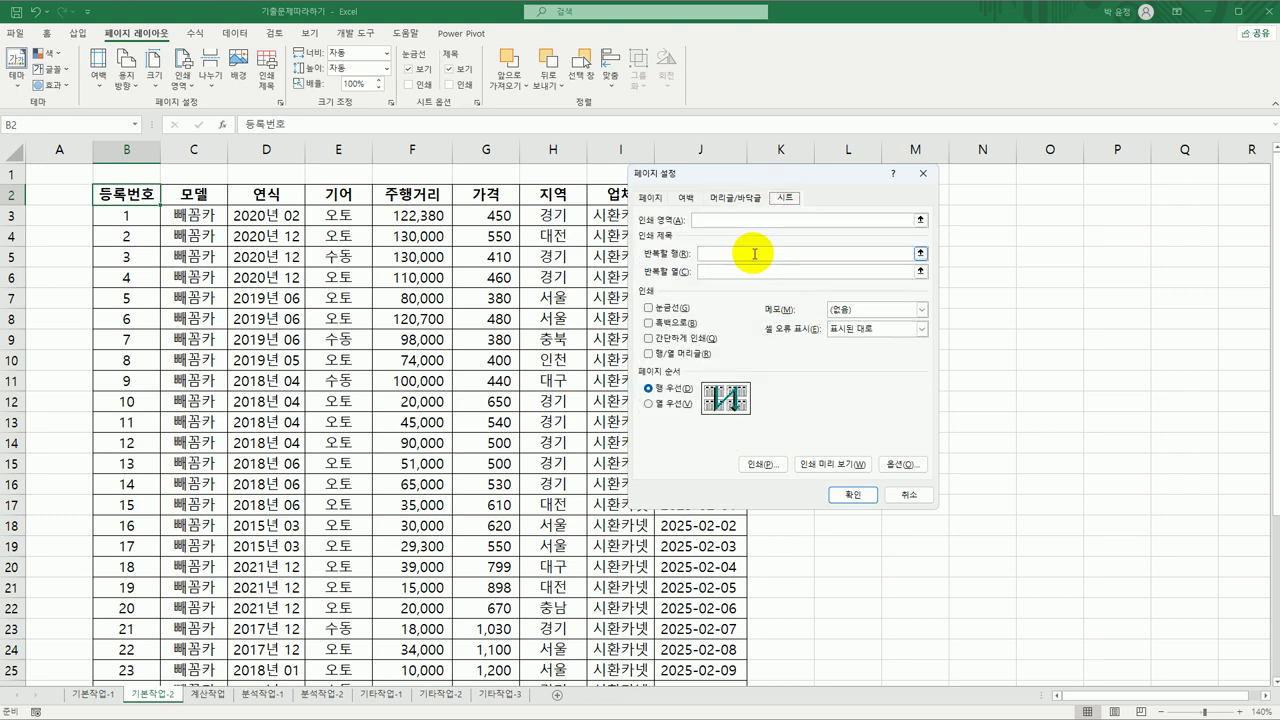
pyautogui.click(731, 219)
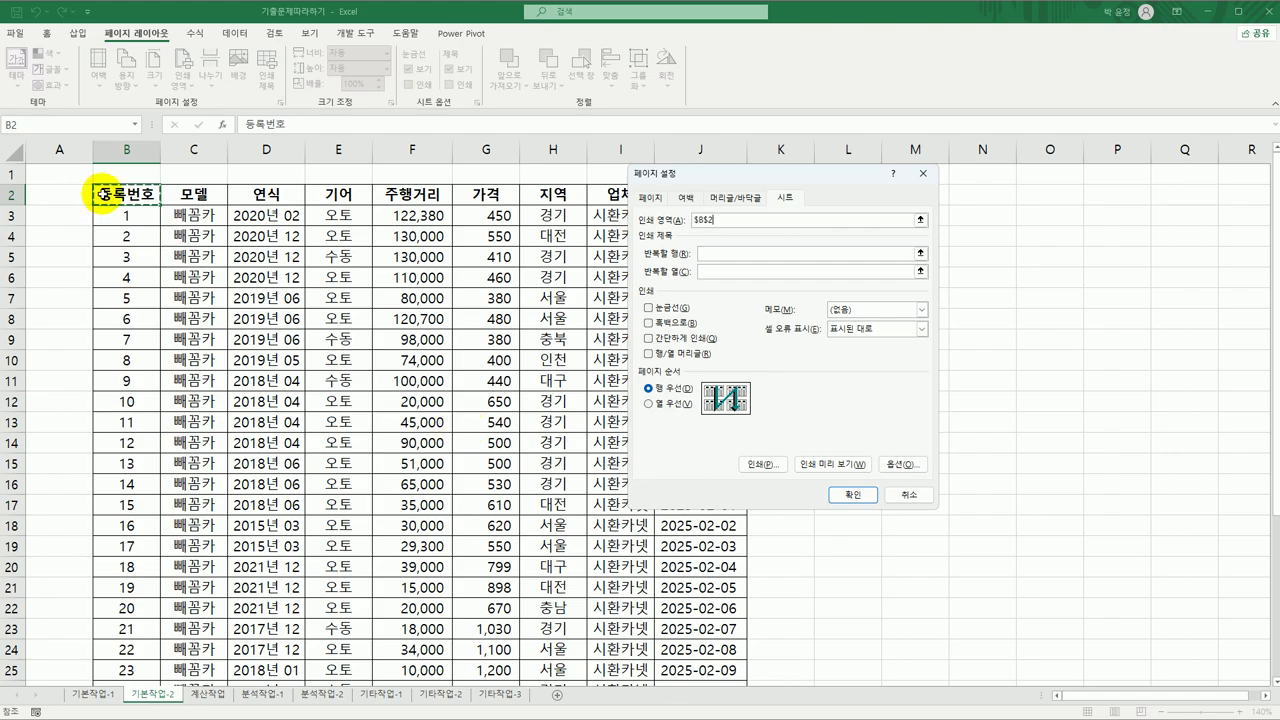
pyautogui.moveTo(98, 194); pyautogui.dragTo(694, 650)
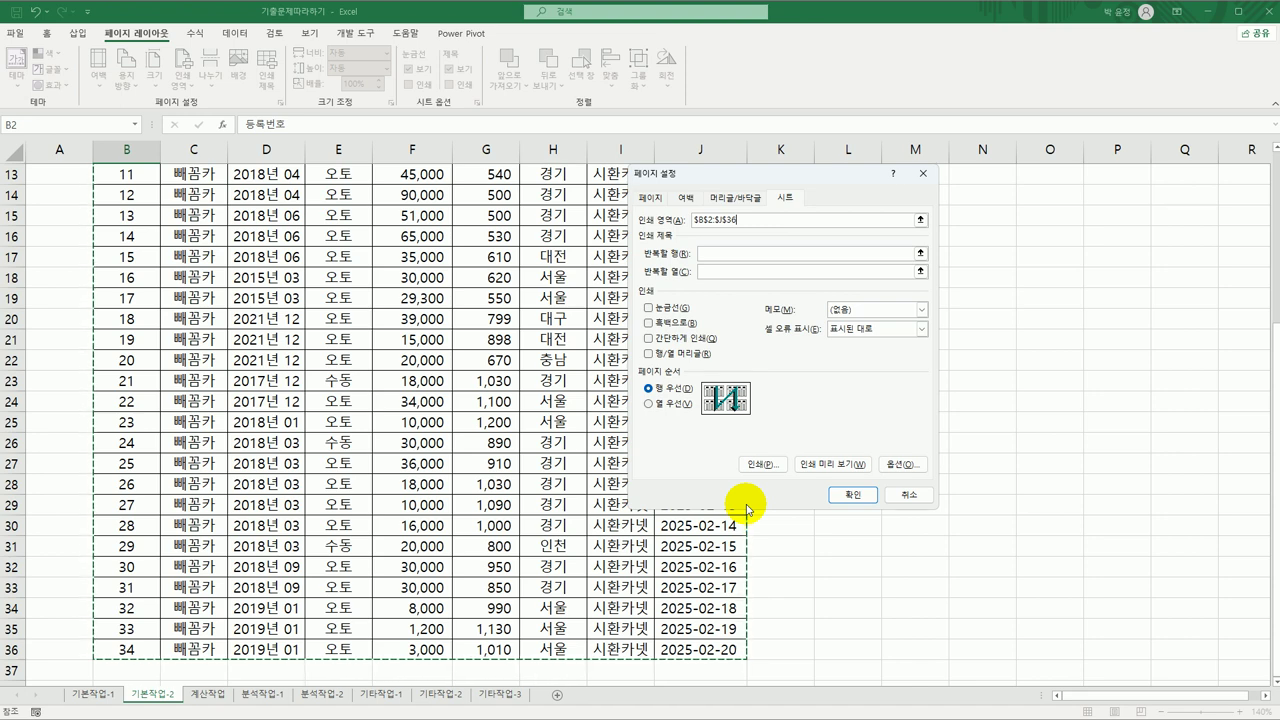
# - Set column B ($B:$B) as the repeating print title column and apply the page setup
pyautogui.click(716, 271)
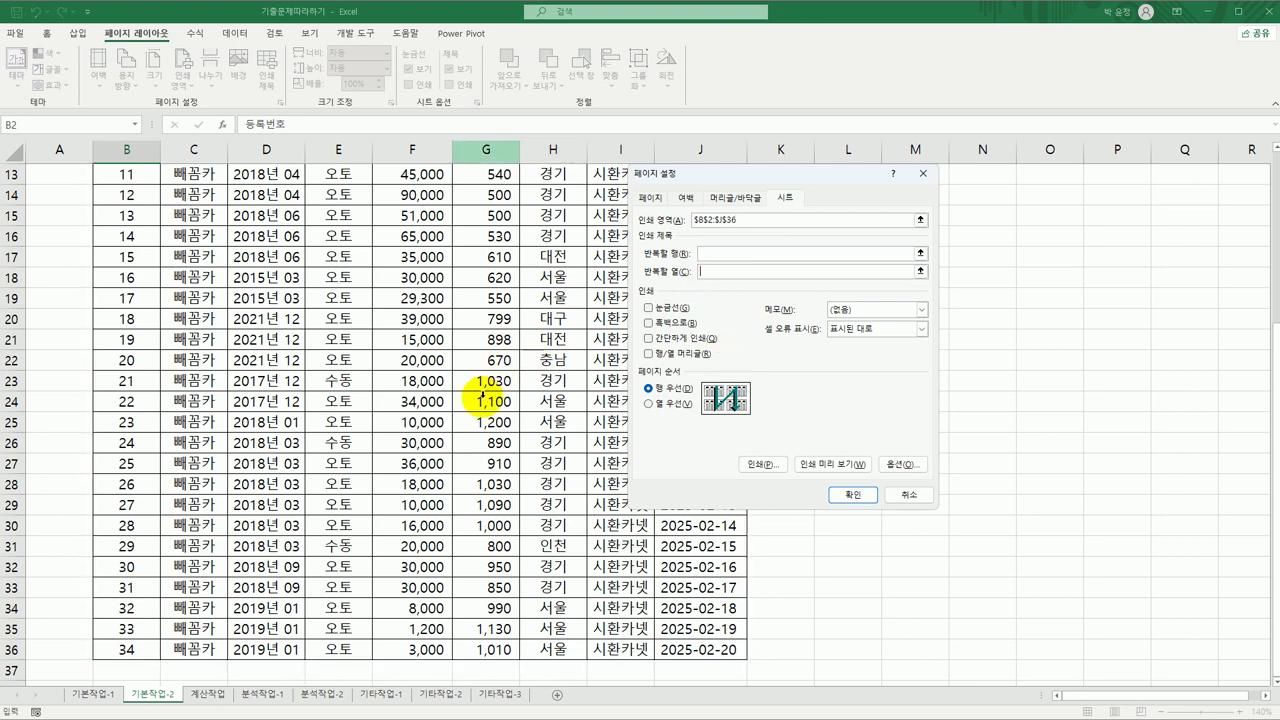
pyautogui.scroll(4, 140, 590)
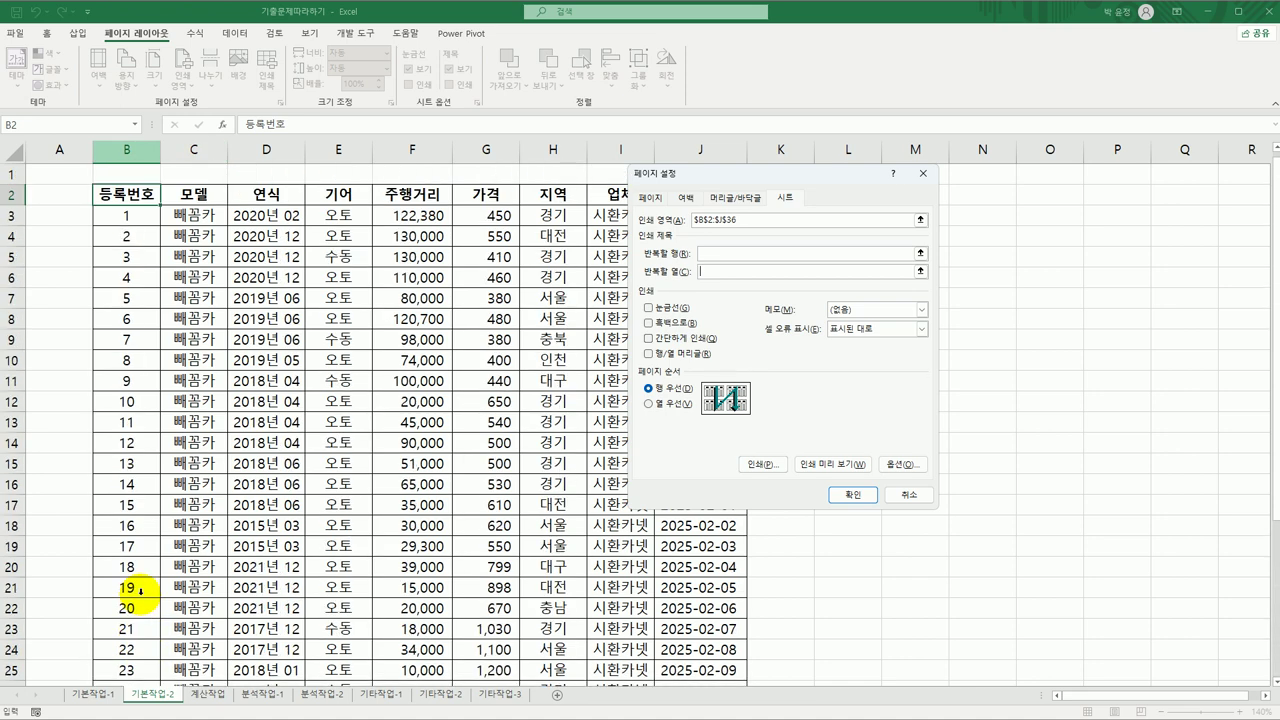
pyautogui.click(126, 150)
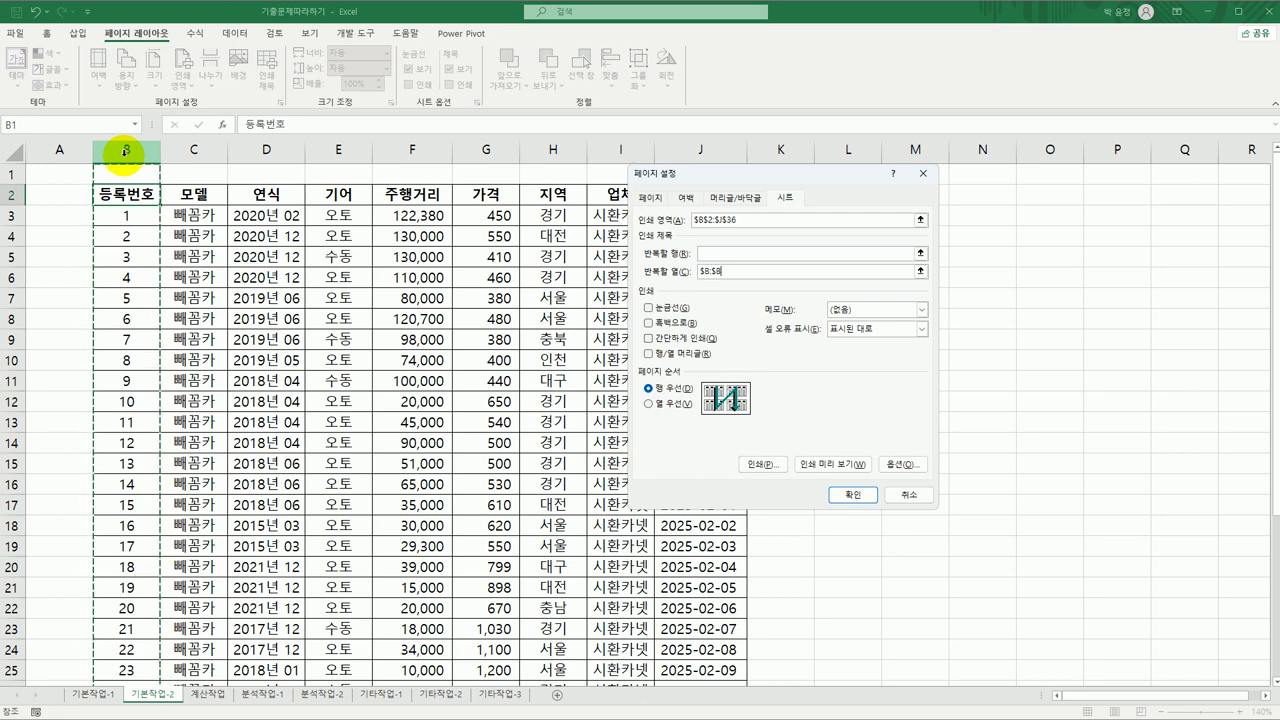
pyautogui.click(840, 496)
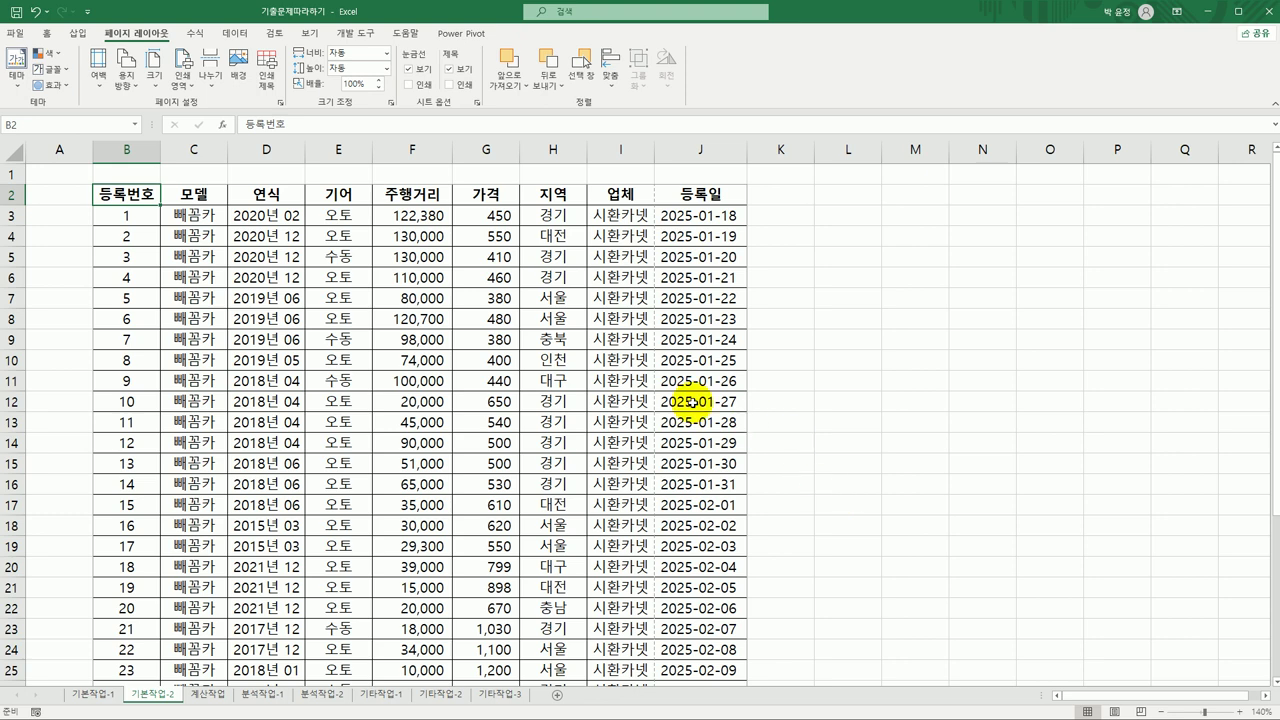
# - Insert a page break before the 가격 column at G2 and check both pages in the print preview
pyautogui.click(488, 195)
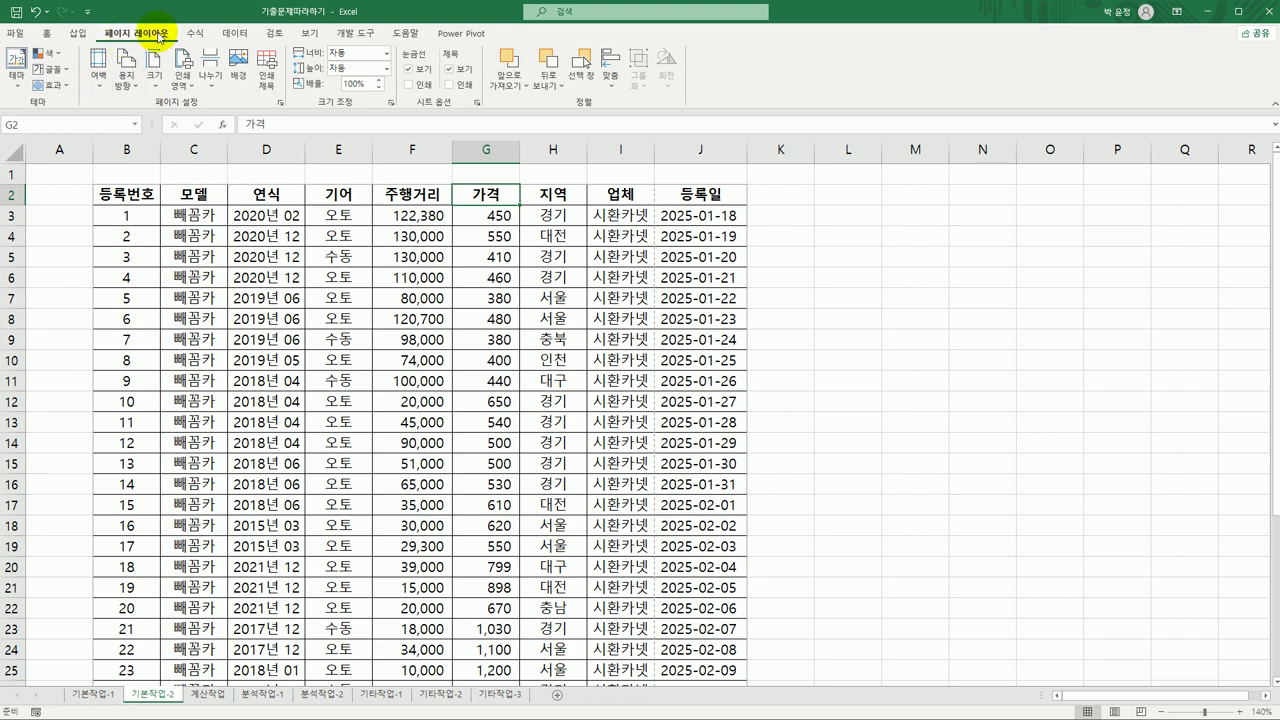
pyautogui.click(210, 90)
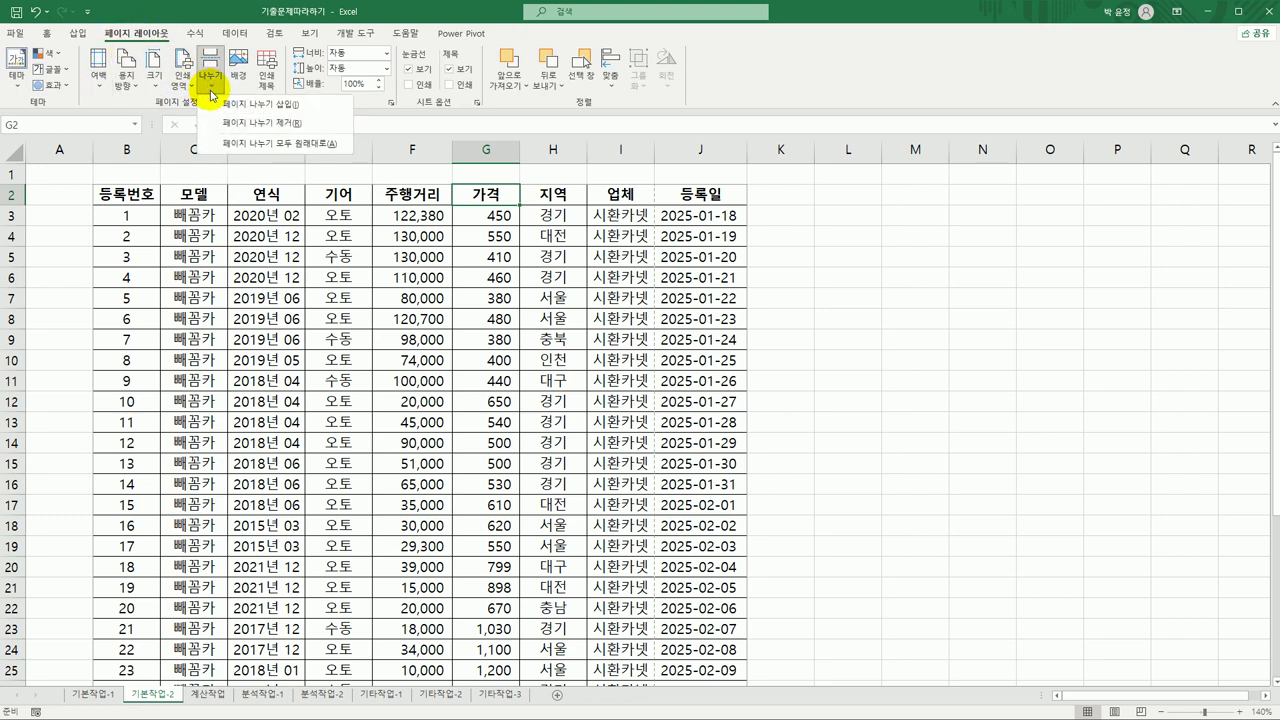
pyautogui.click(240, 104)
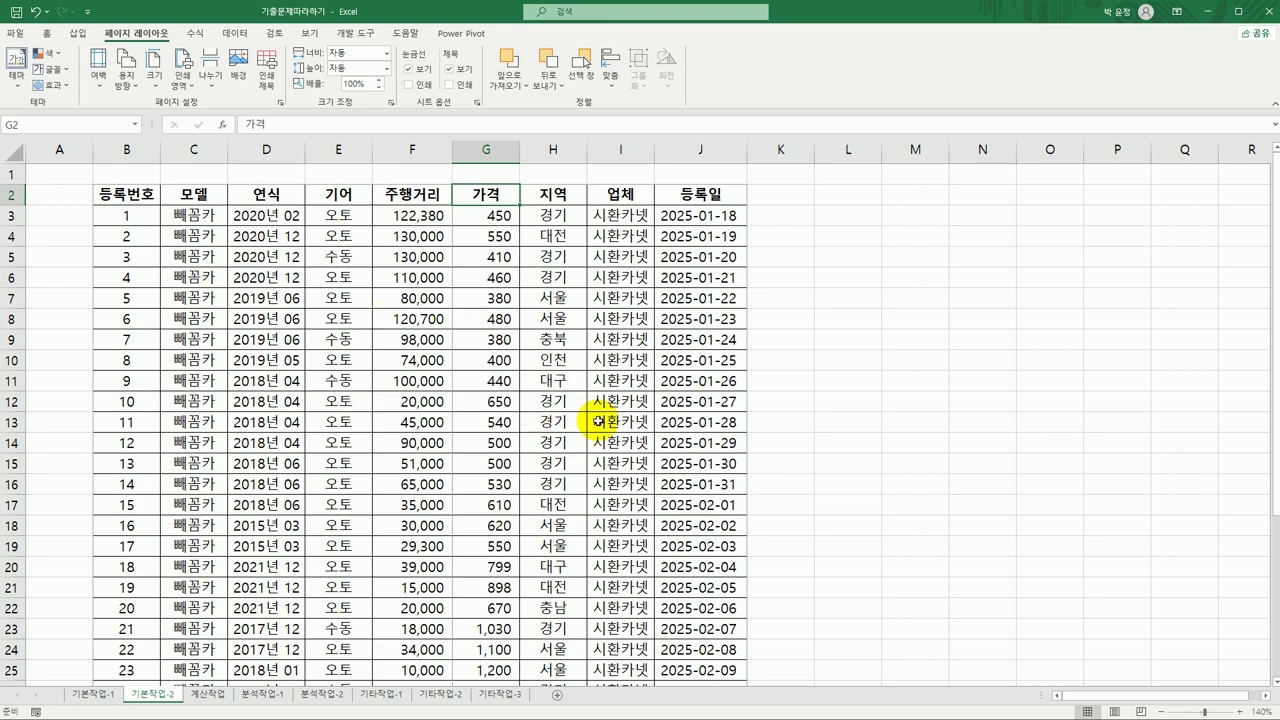
pyautogui.click(16, 33)
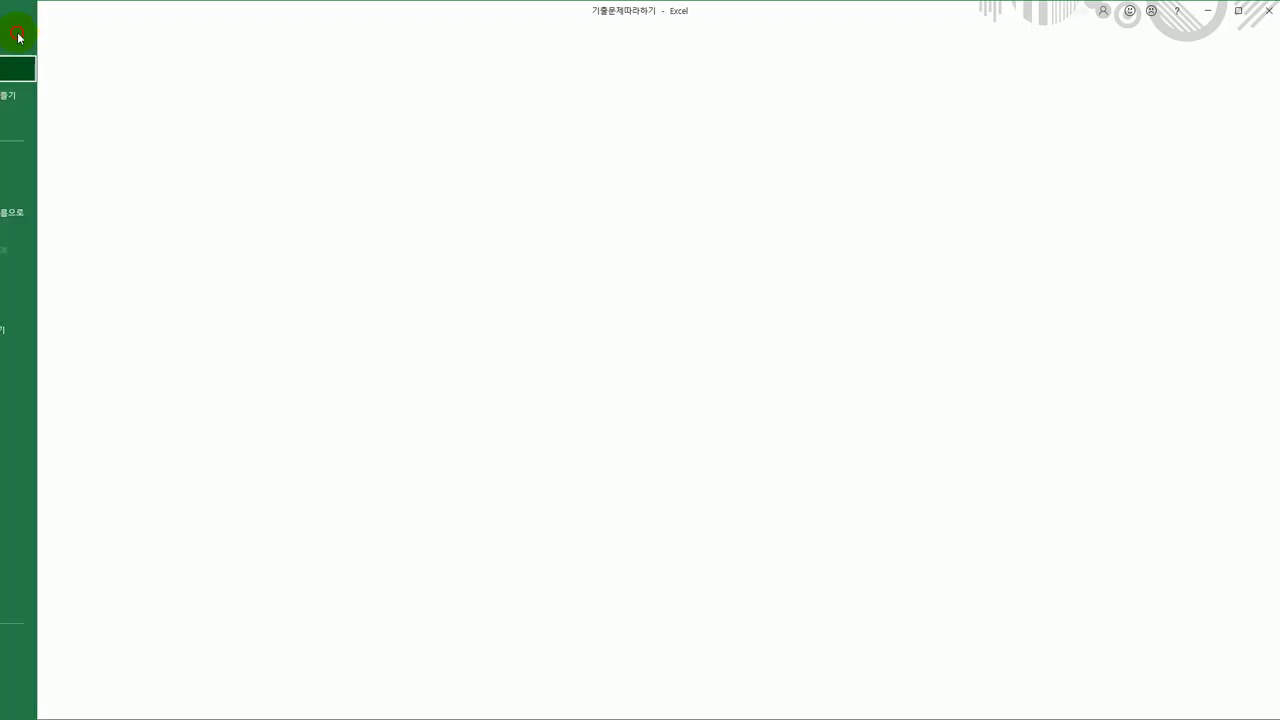
pyautogui.click(35, 277)
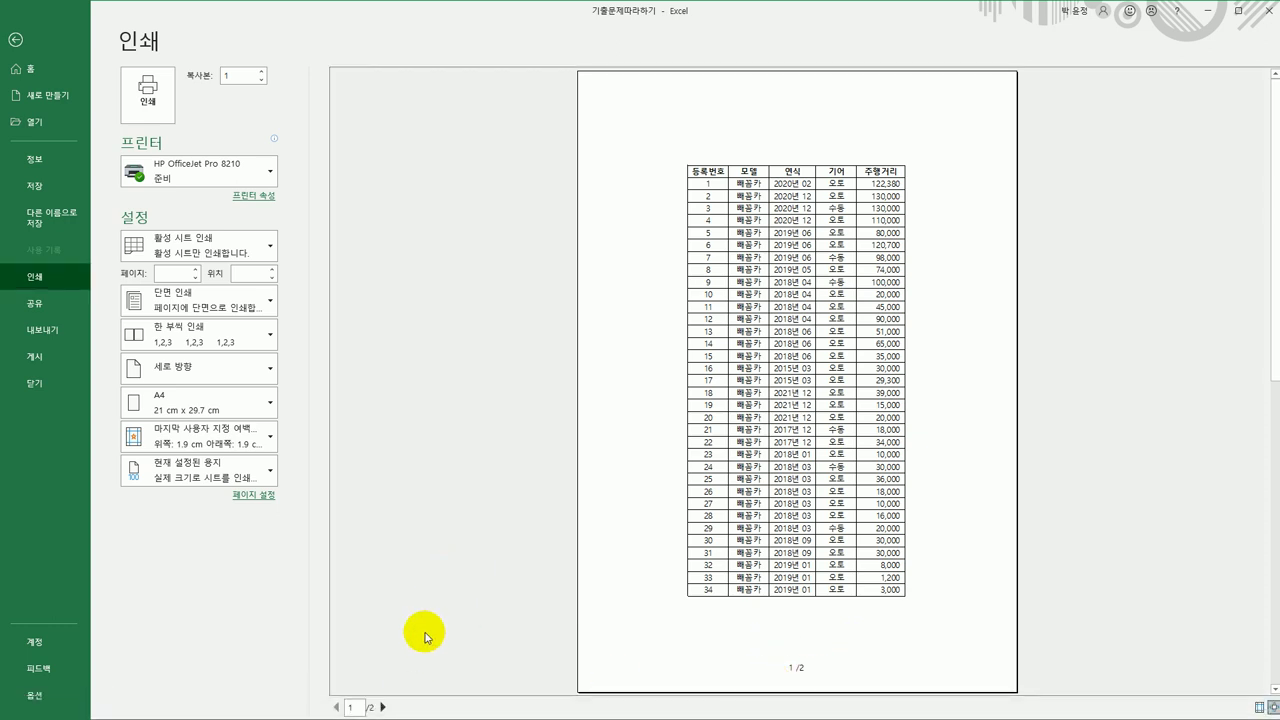
pyautogui.click(383, 707)
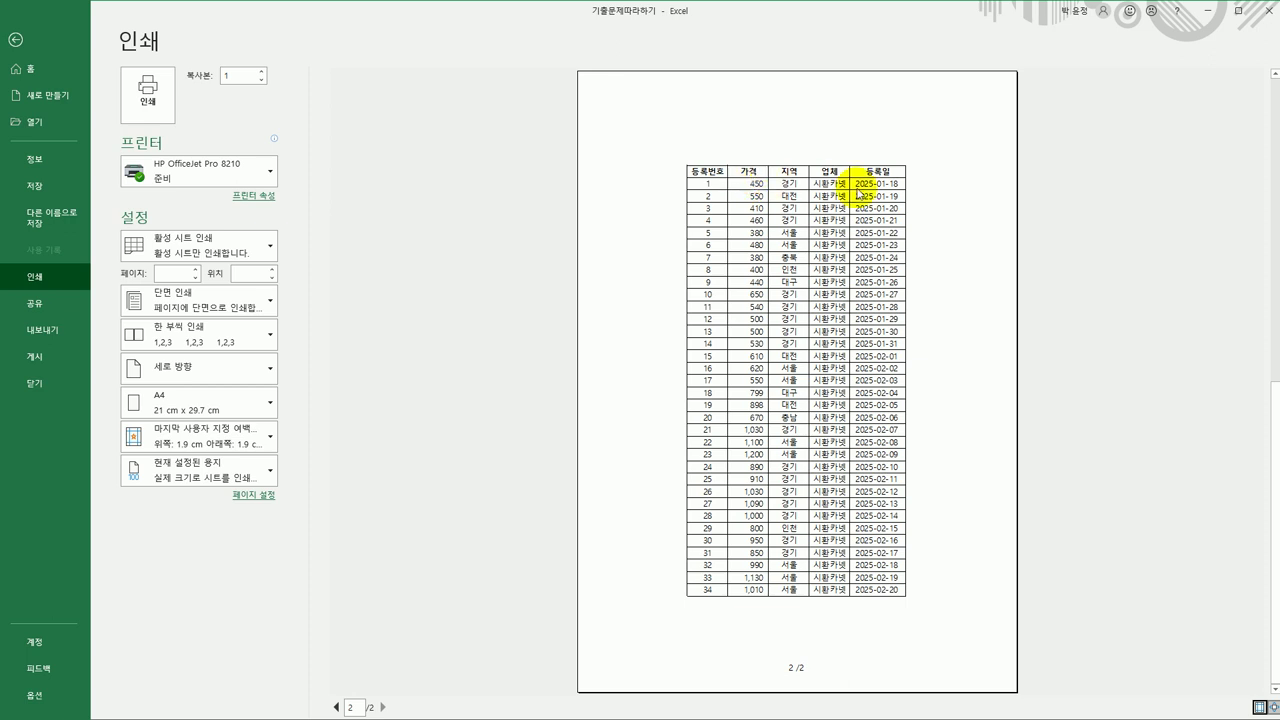
pyautogui.click(15, 41)
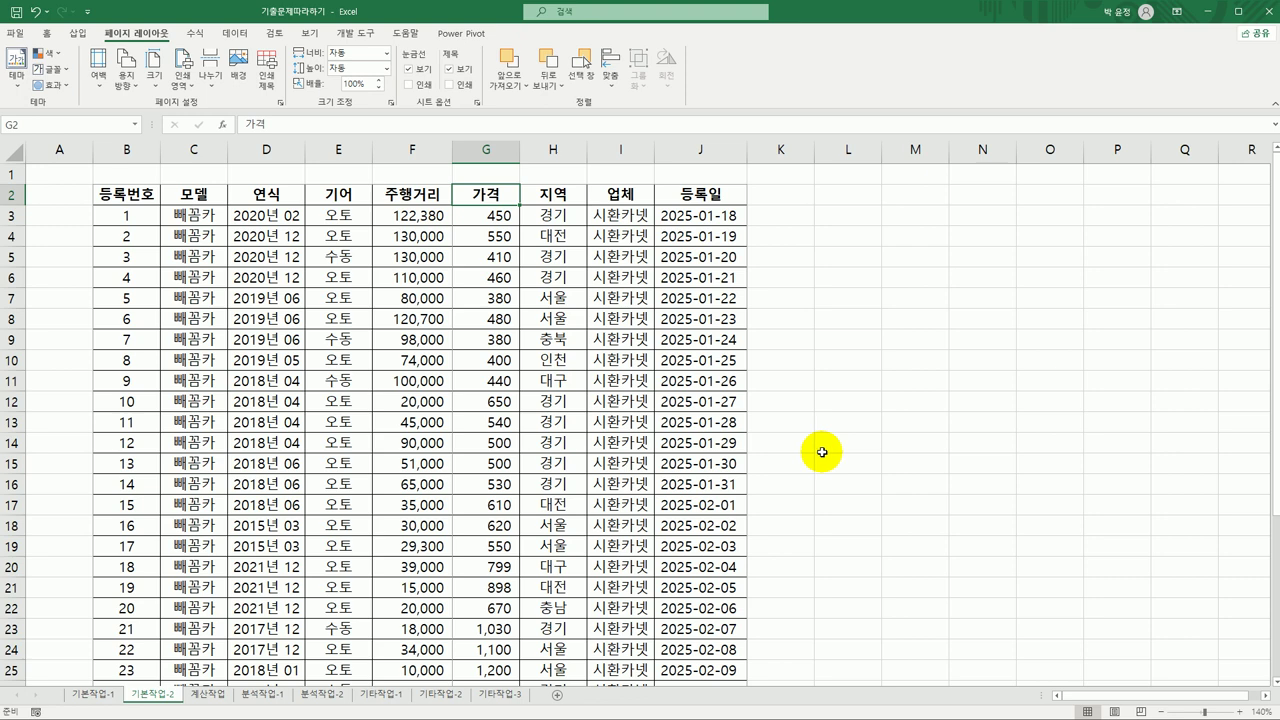
# - On the 계산작업 sheet, start an AVERAGEIF formula in cell M7 of [표2] with the 학과 range $D$4:$D$43 as its range
pyautogui.click(216, 697)
pyautogui.click(605, 240)
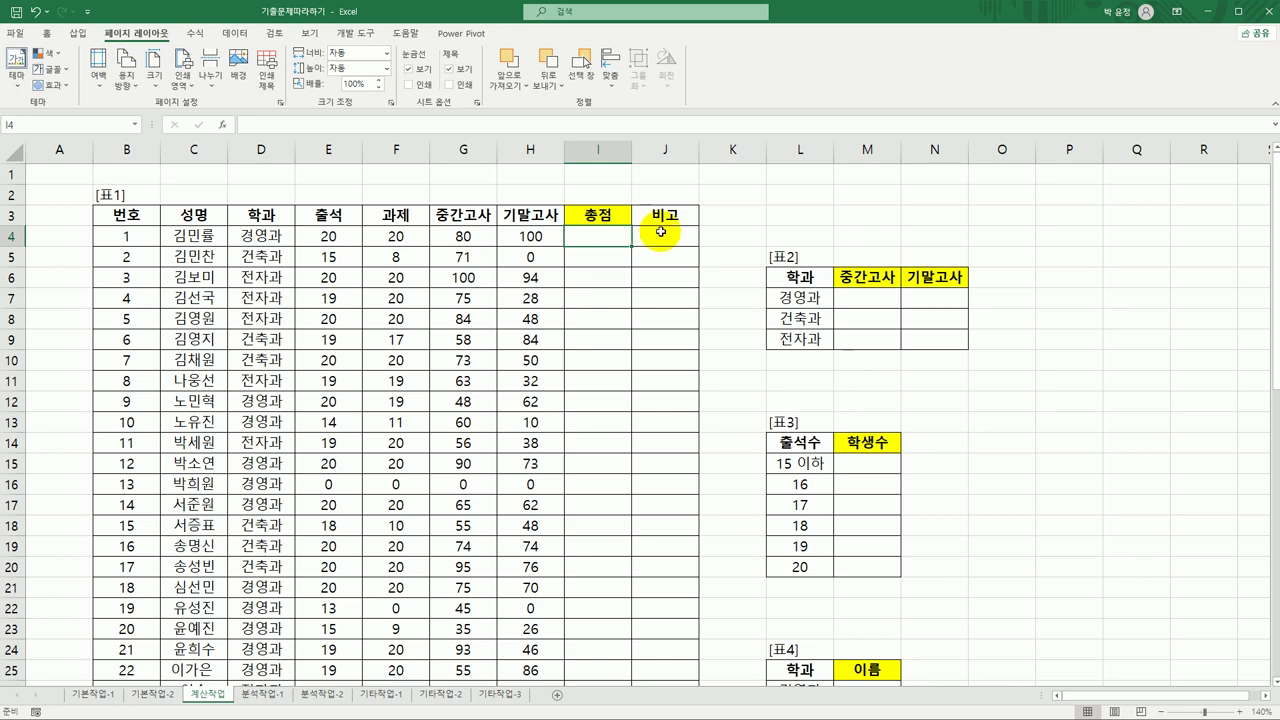
pyautogui.click(858, 296)
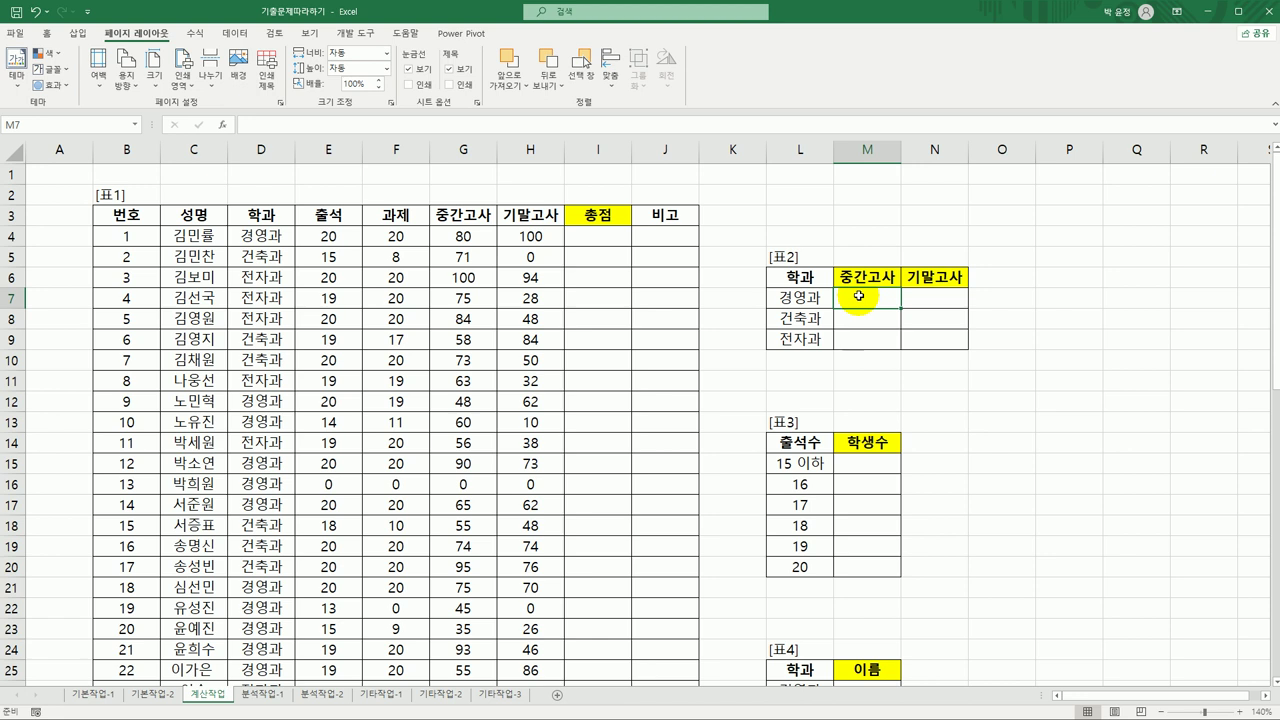
pyautogui.write('=')
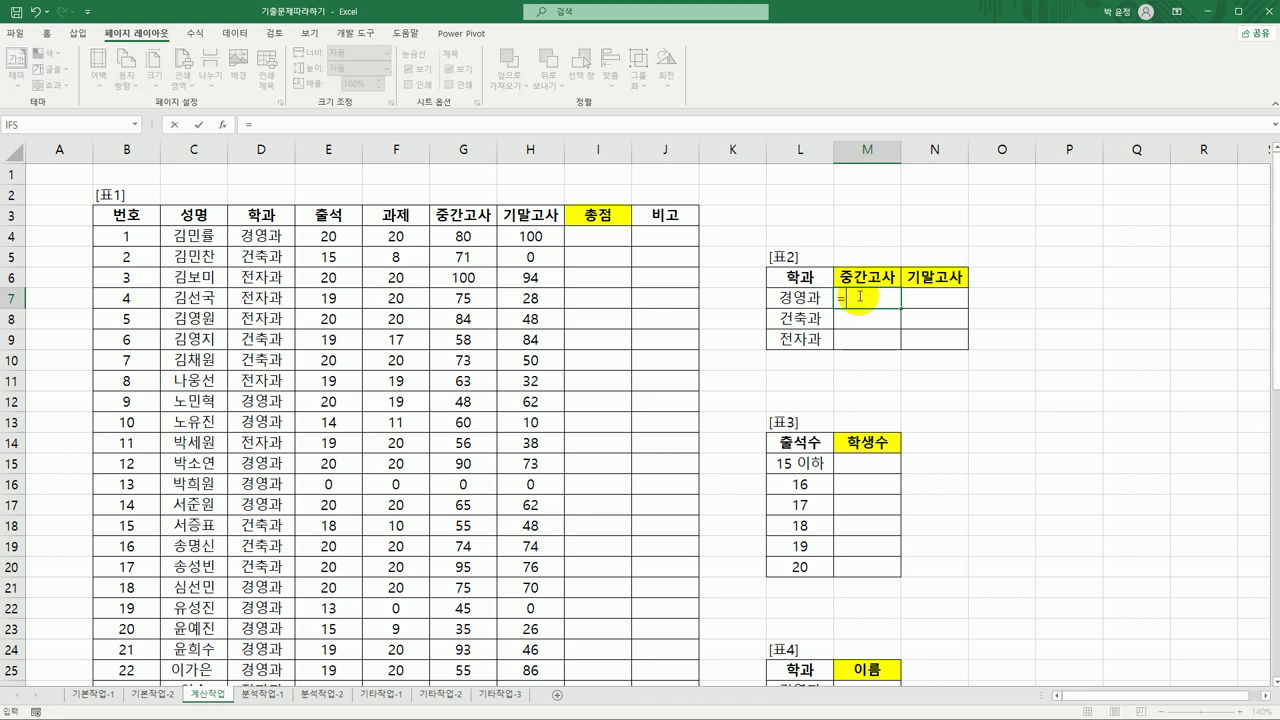
pyautogui.write('ave')
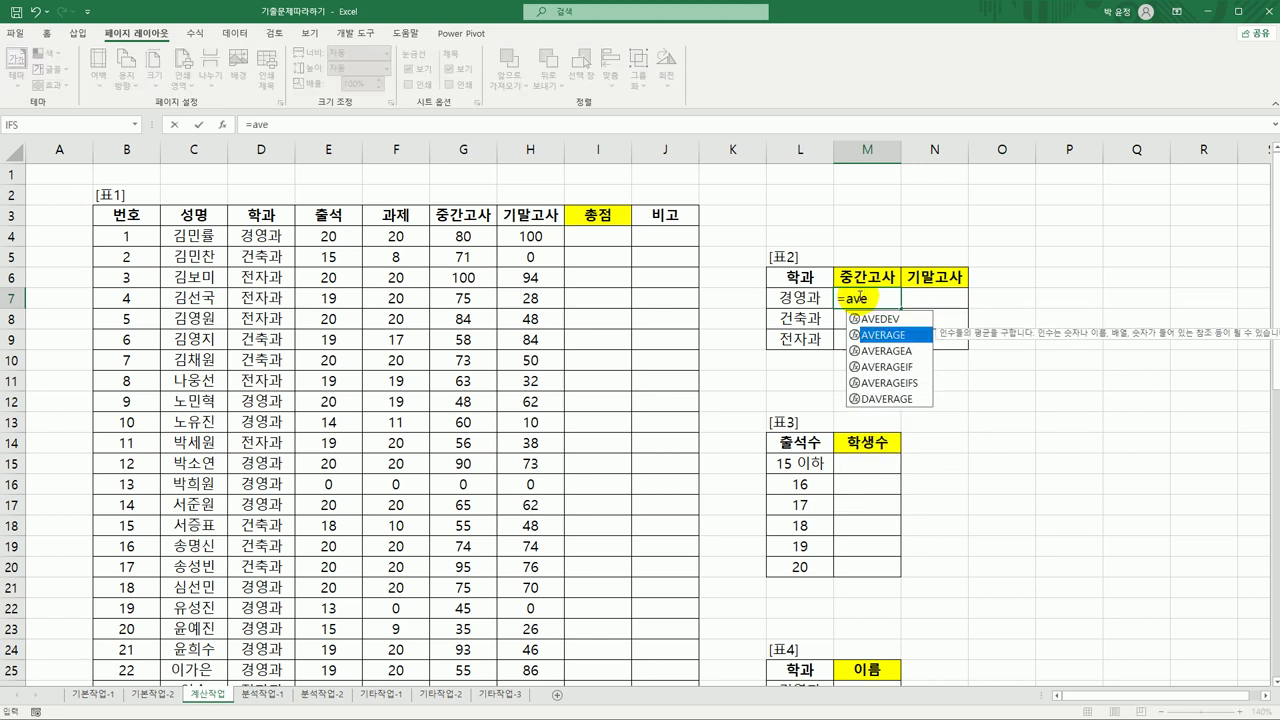
pyautogui.press('Down')
pyautogui.press('Down')
pyautogui.press('Tab')
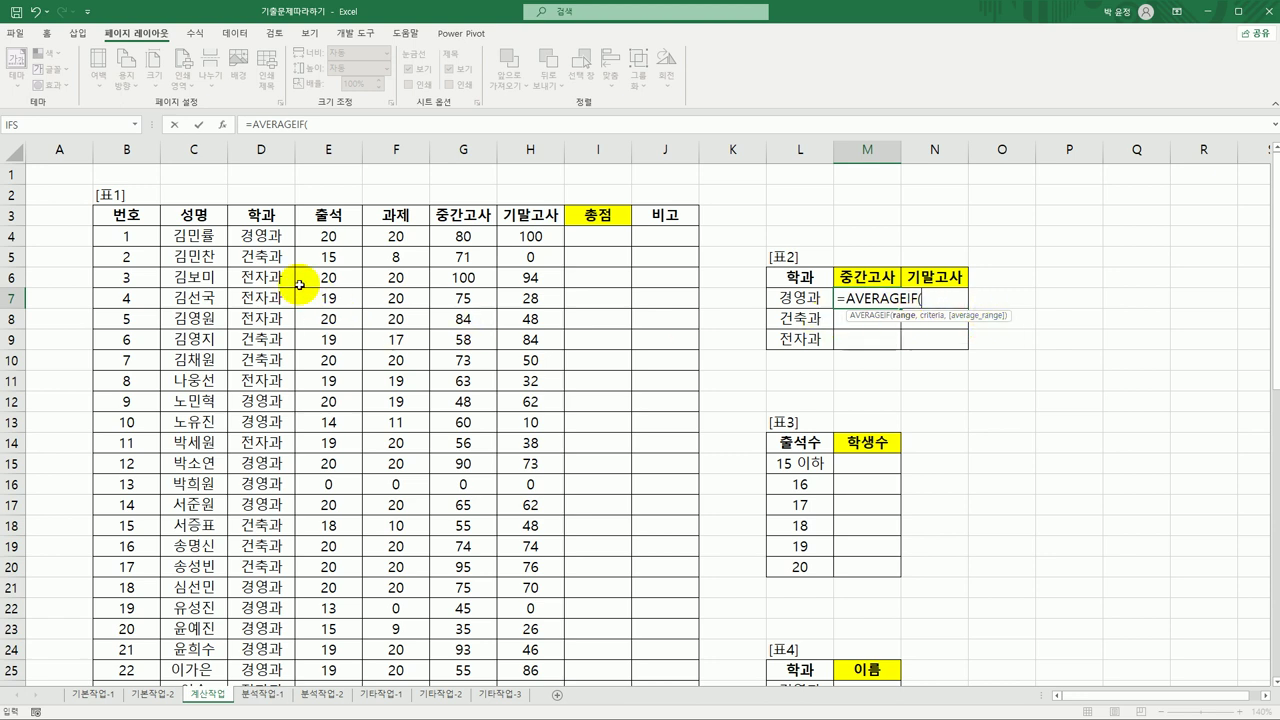
pyautogui.moveTo(270, 238); pyautogui.dragTo(277, 657)
pyautogui.scroll(7, 417, 531)
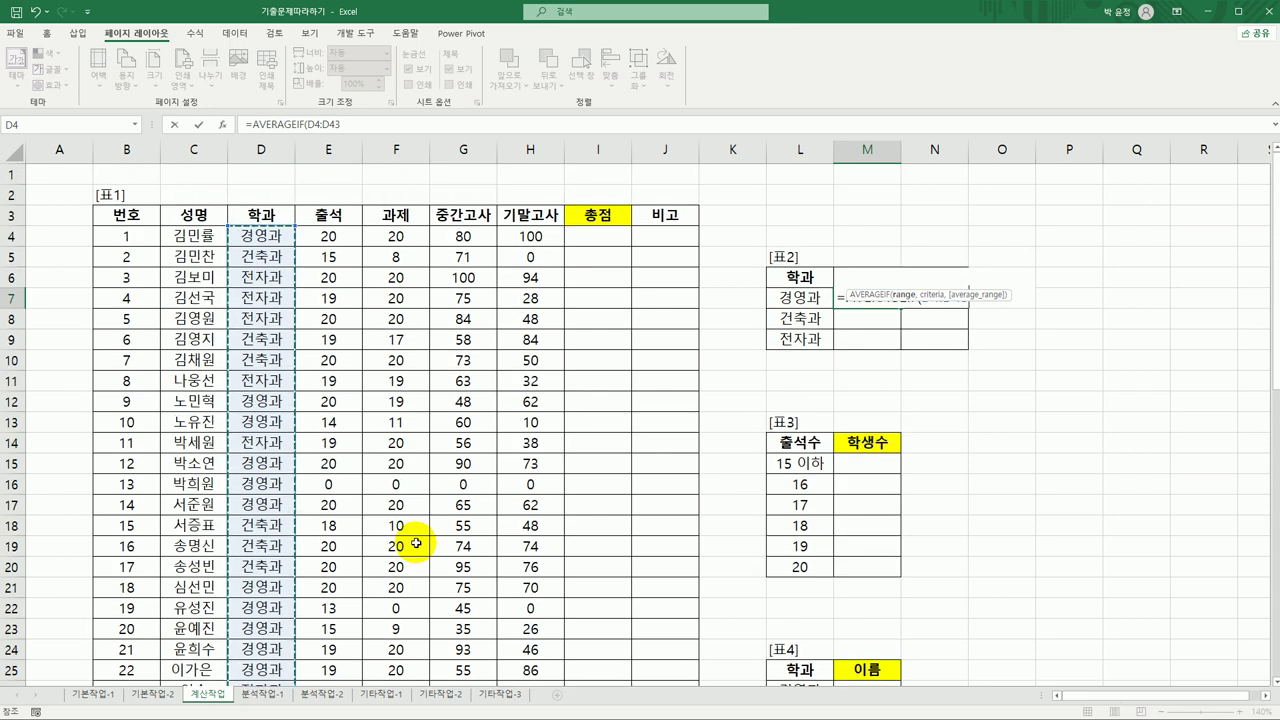
pyautogui.press('F4')
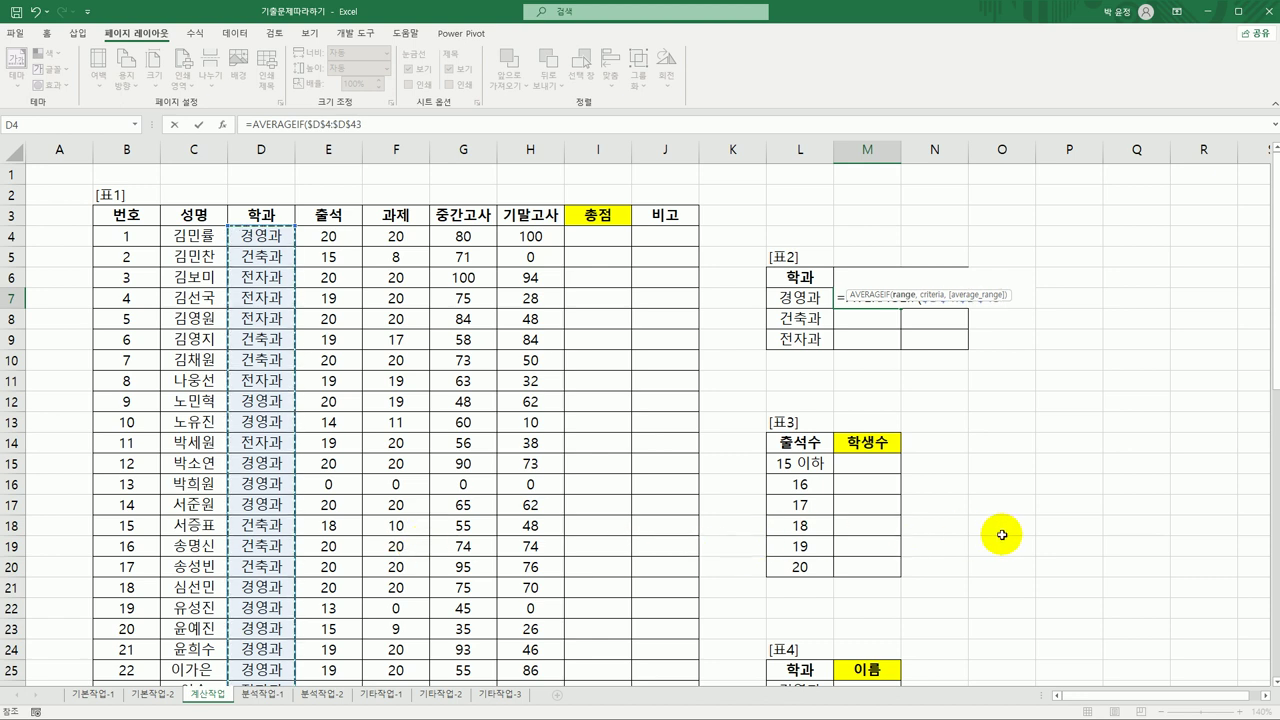
pyautogui.write(',')
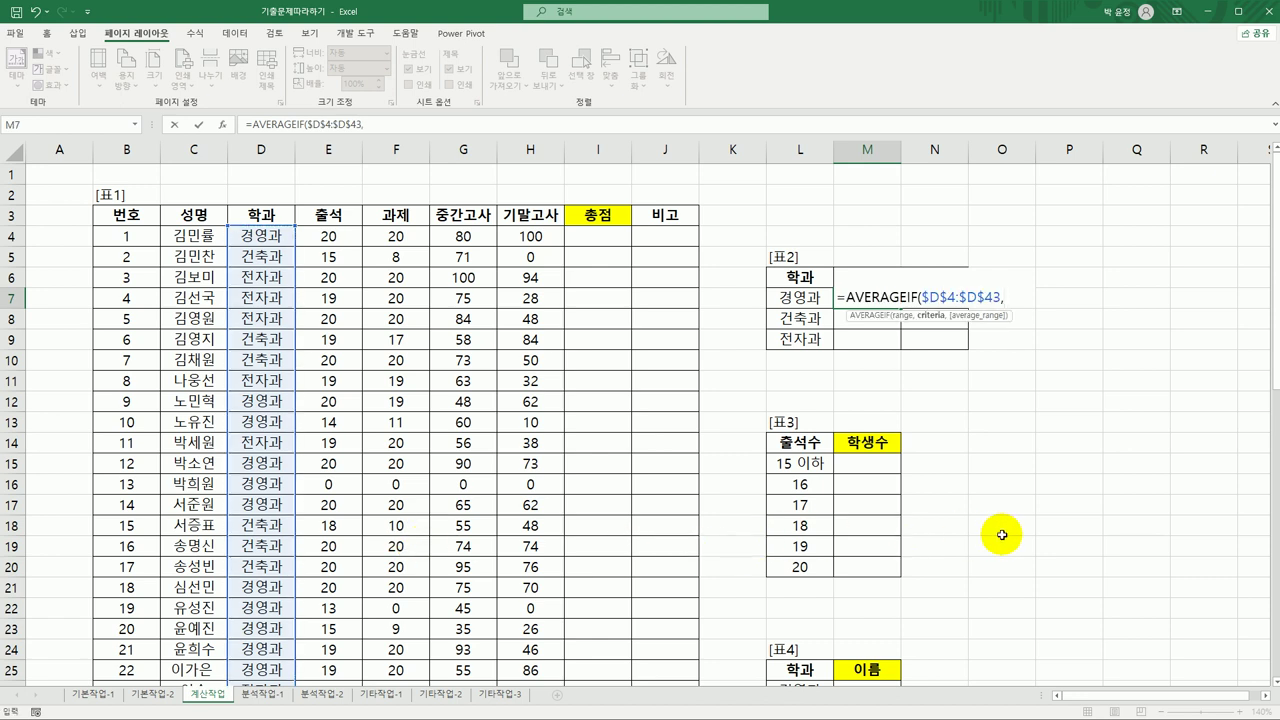
# - Add the 경영과 cell as the AVERAGEIF criterion, with only its column fixed as $L7
pyautogui.click(804, 297)
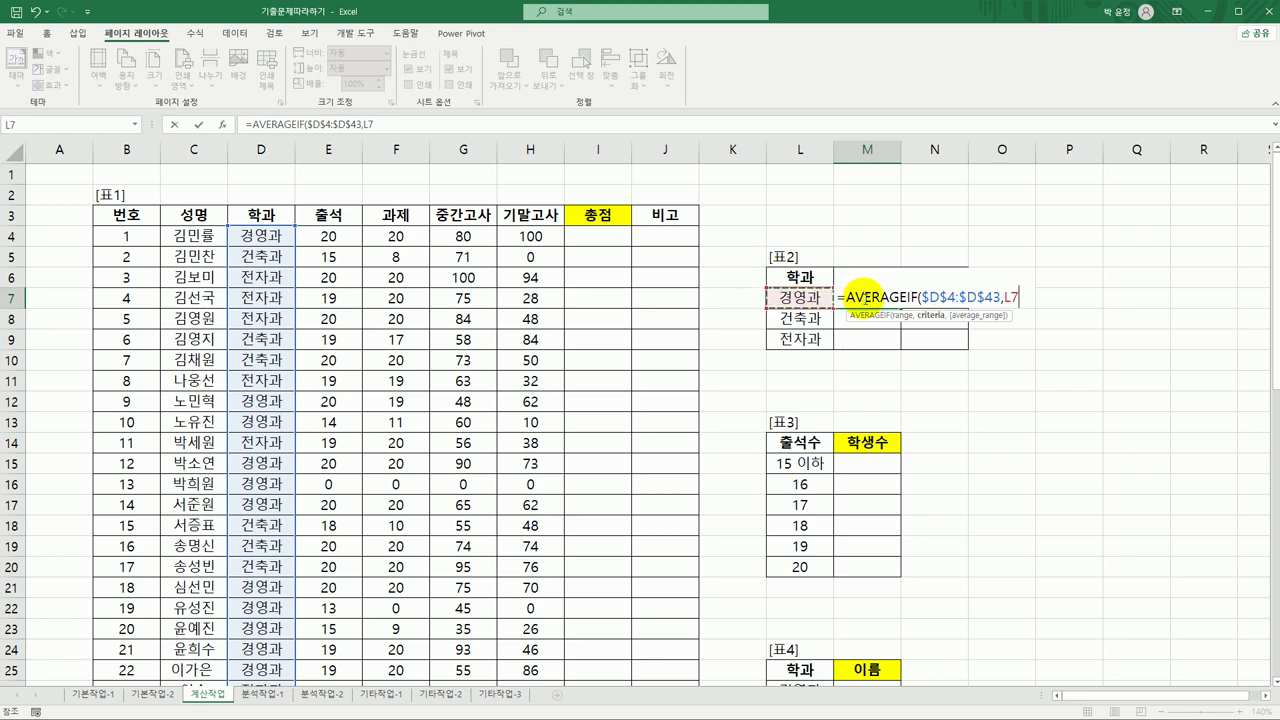
pyautogui.press('F4')
pyautogui.press('F4')
pyautogui.press('F4')
pyautogui.write(',')
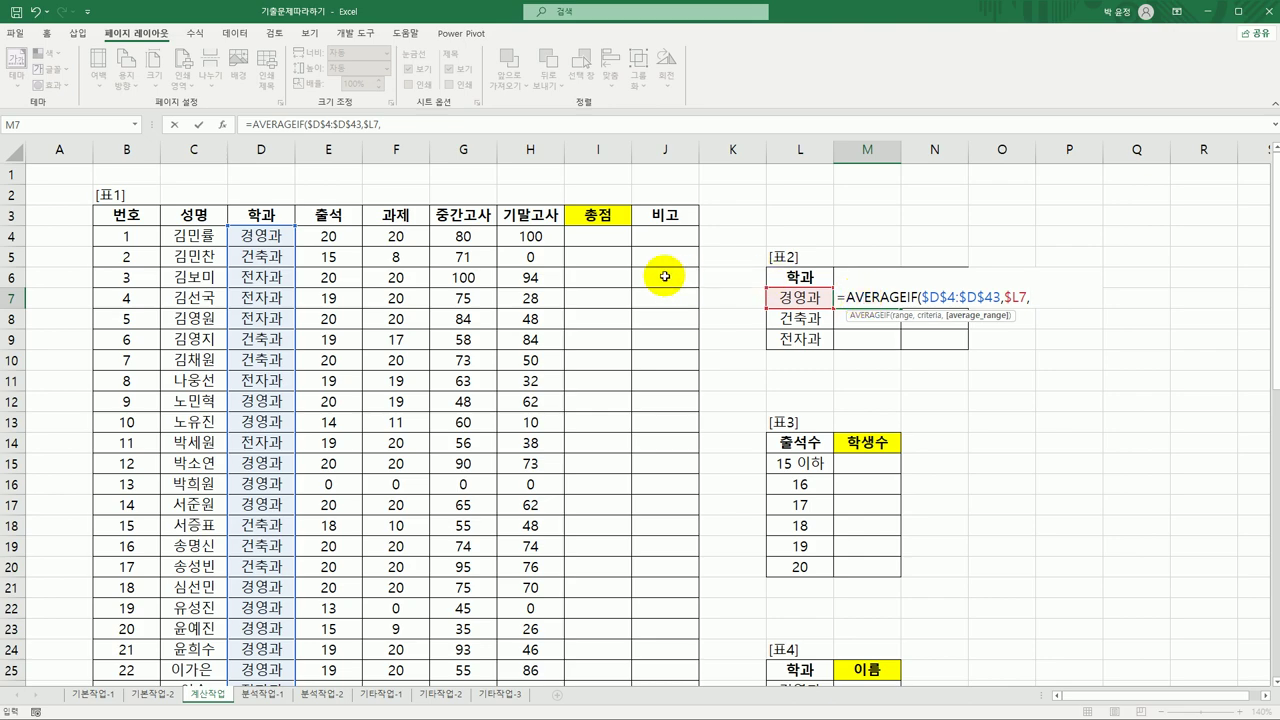
# - Set the average range to the 중간고사 scores with only the rows fixed, G$4:G$43, and complete the AVERAGEIF formula
pyautogui.moveTo(463, 236); pyautogui.dragTo(471, 650)
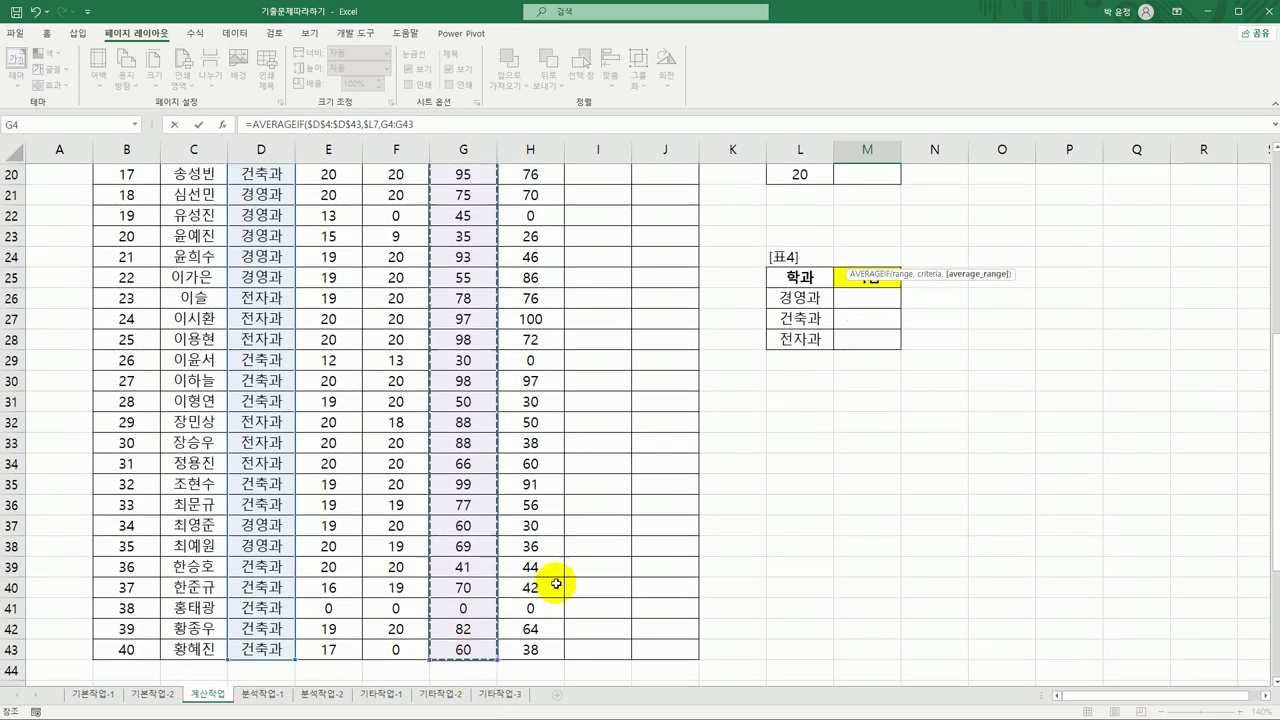
pyautogui.scroll(6, 591, 480)
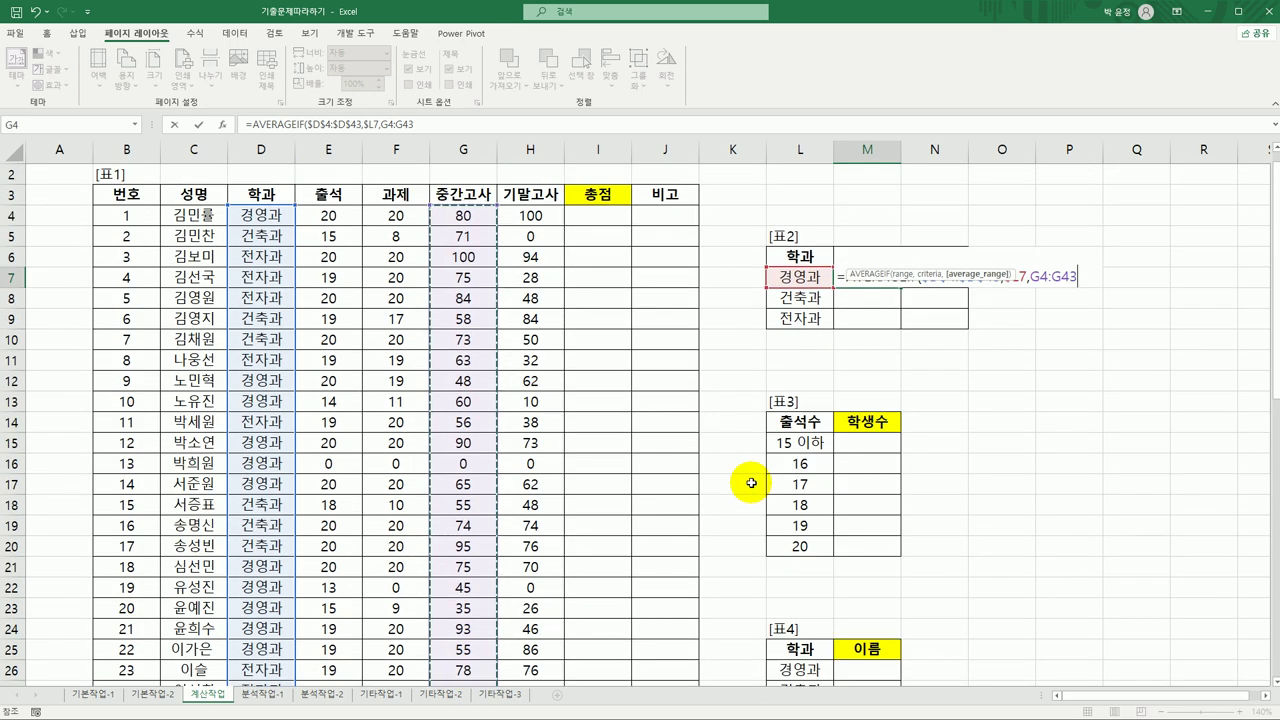
pyautogui.press('F4')
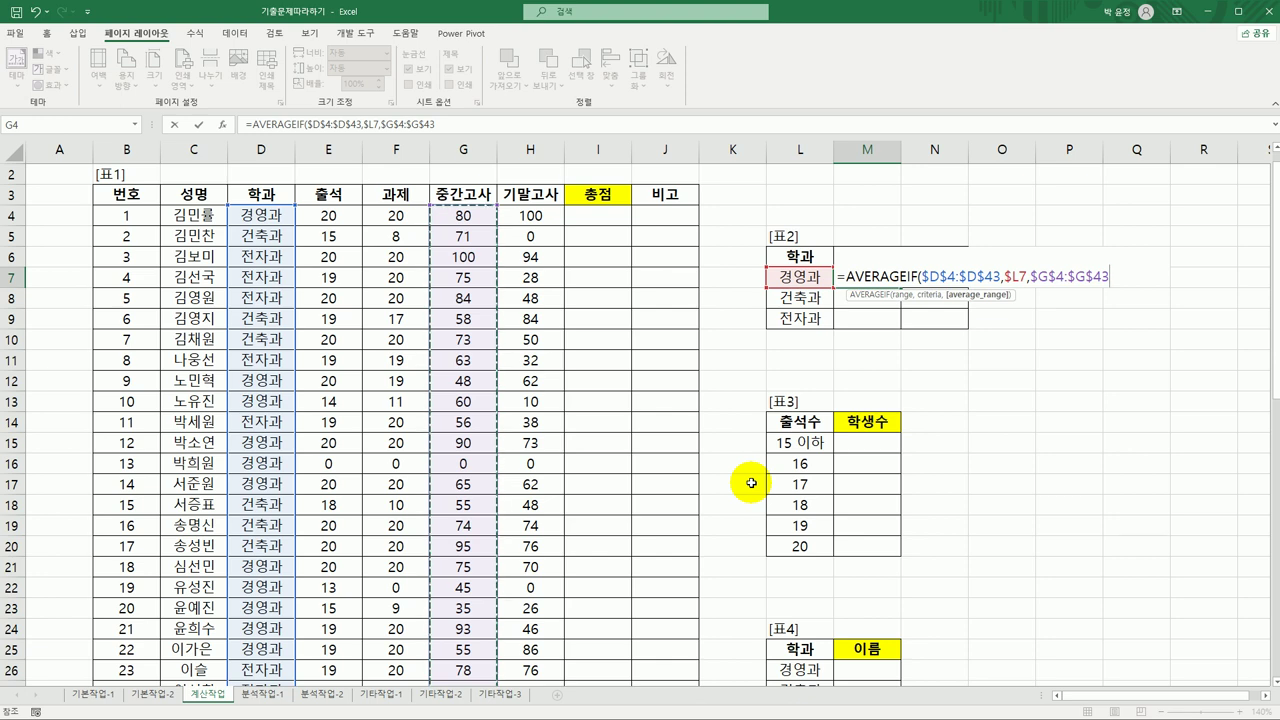
pyautogui.press('F4')
pyautogui.press('F4')
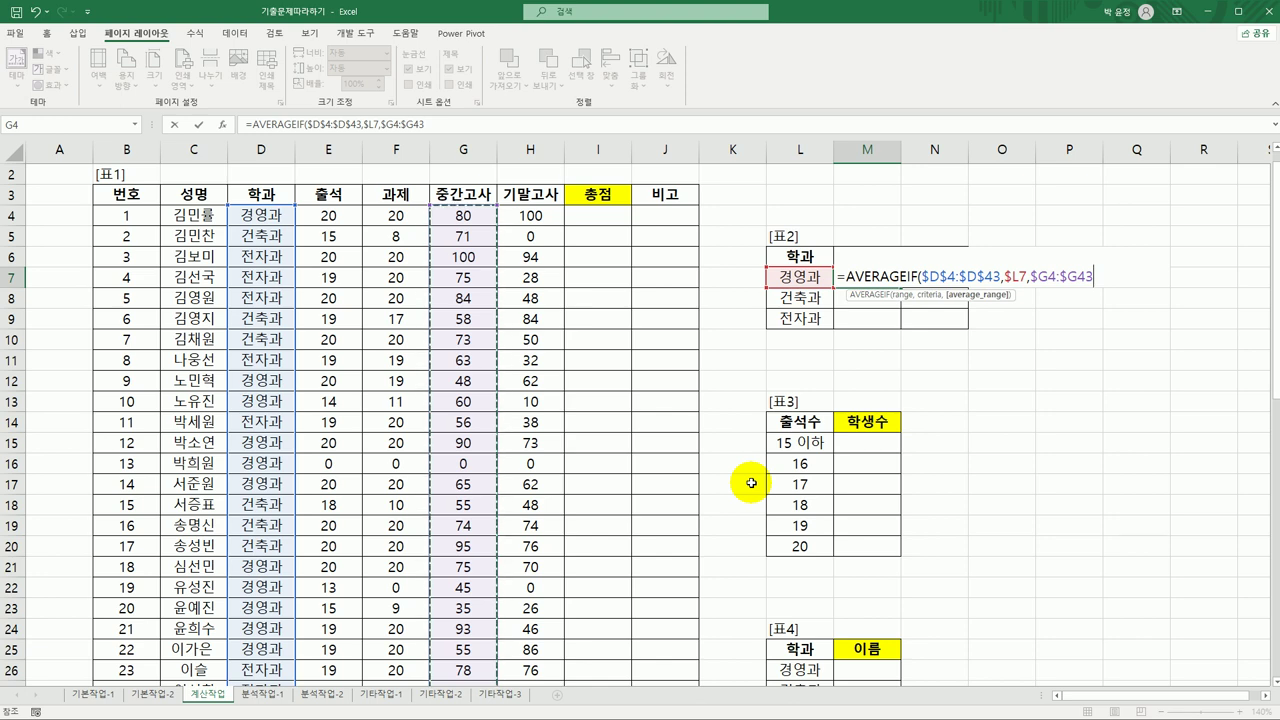
pyautogui.press('F4')
pyautogui.press('F4')
pyautogui.press('F4')
pyautogui.write(')')
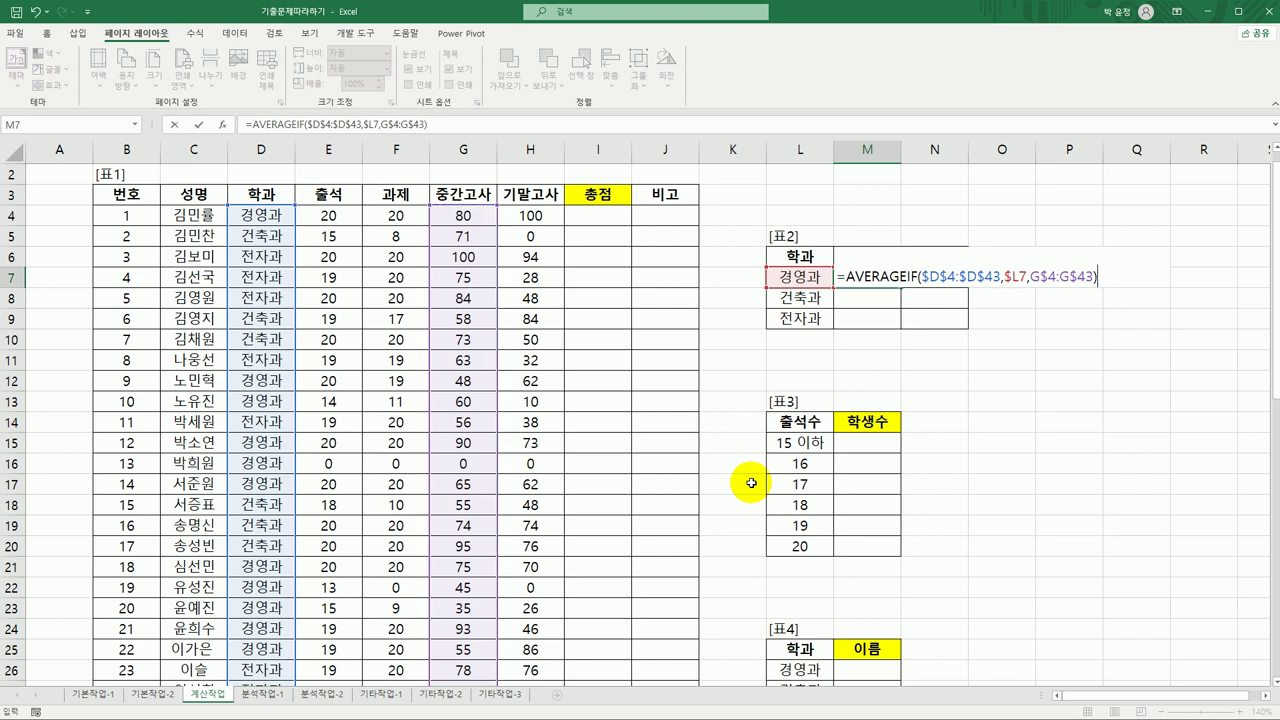
pyautogui.press('Return')
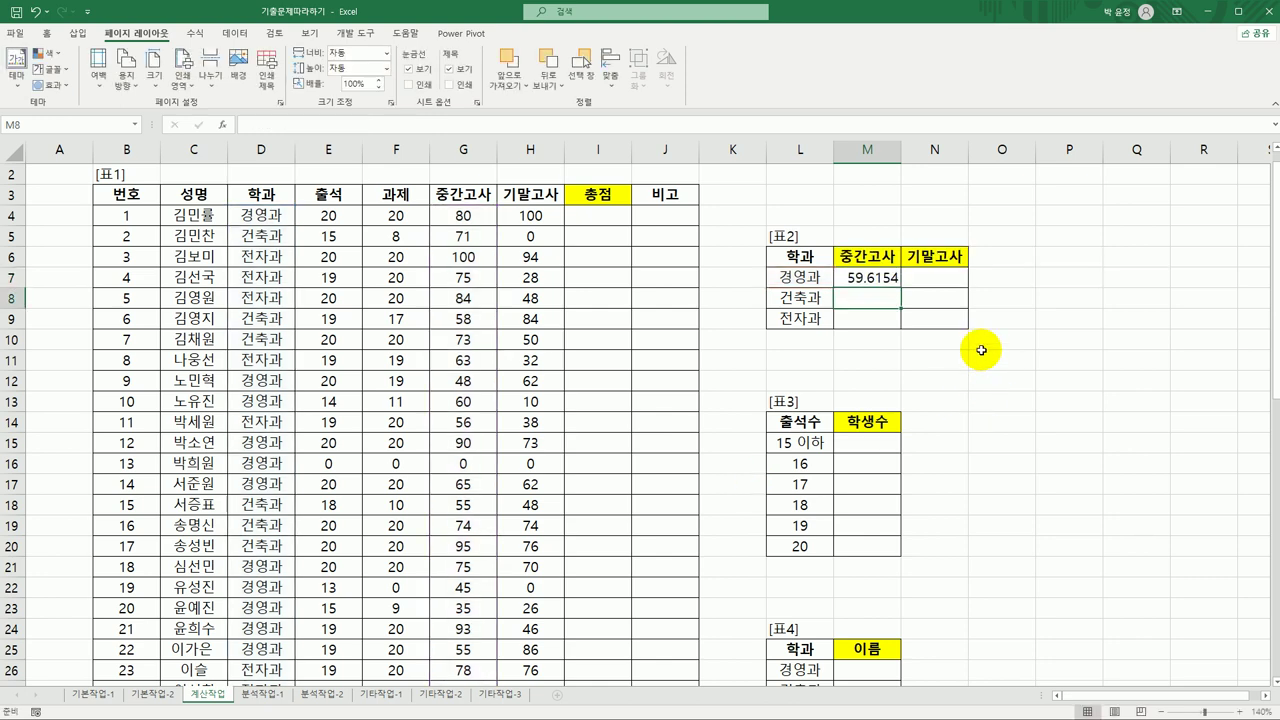
# - Fill the AVERAGEIF formula from M7 across the [표2] range M7:N9
pyautogui.click(872, 282)
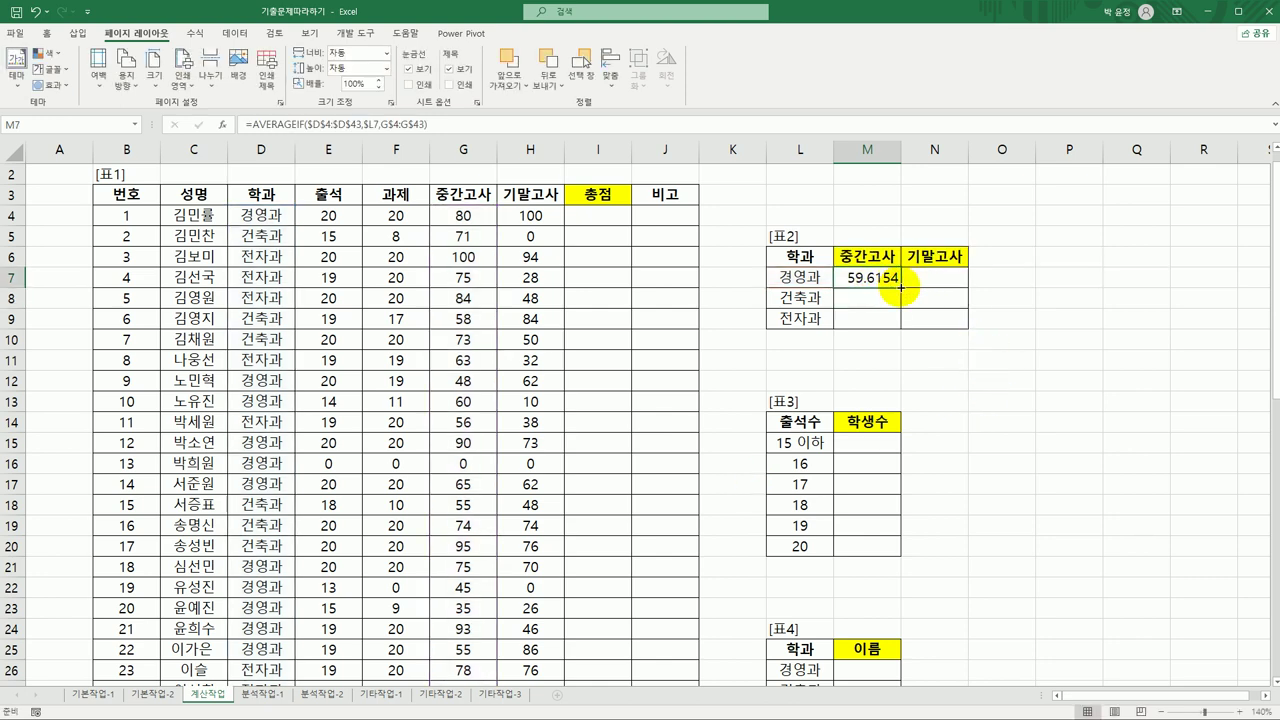
pyautogui.moveTo(901, 286)
pyautogui.mouseDown()
pyautogui.moveTo(903, 337)
pyautogui.moveTo(891, 337)
pyautogui.moveTo(957, 331)
pyautogui.mouseUp()
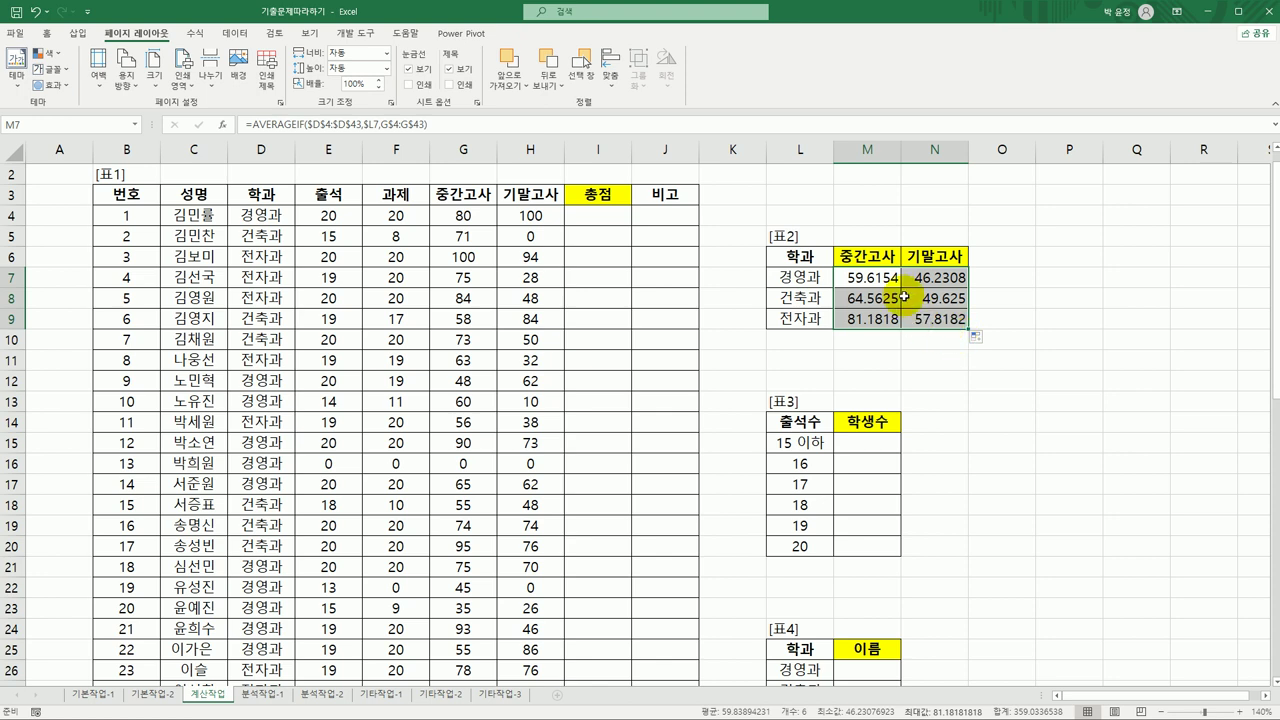
pyautogui.click(879, 277)
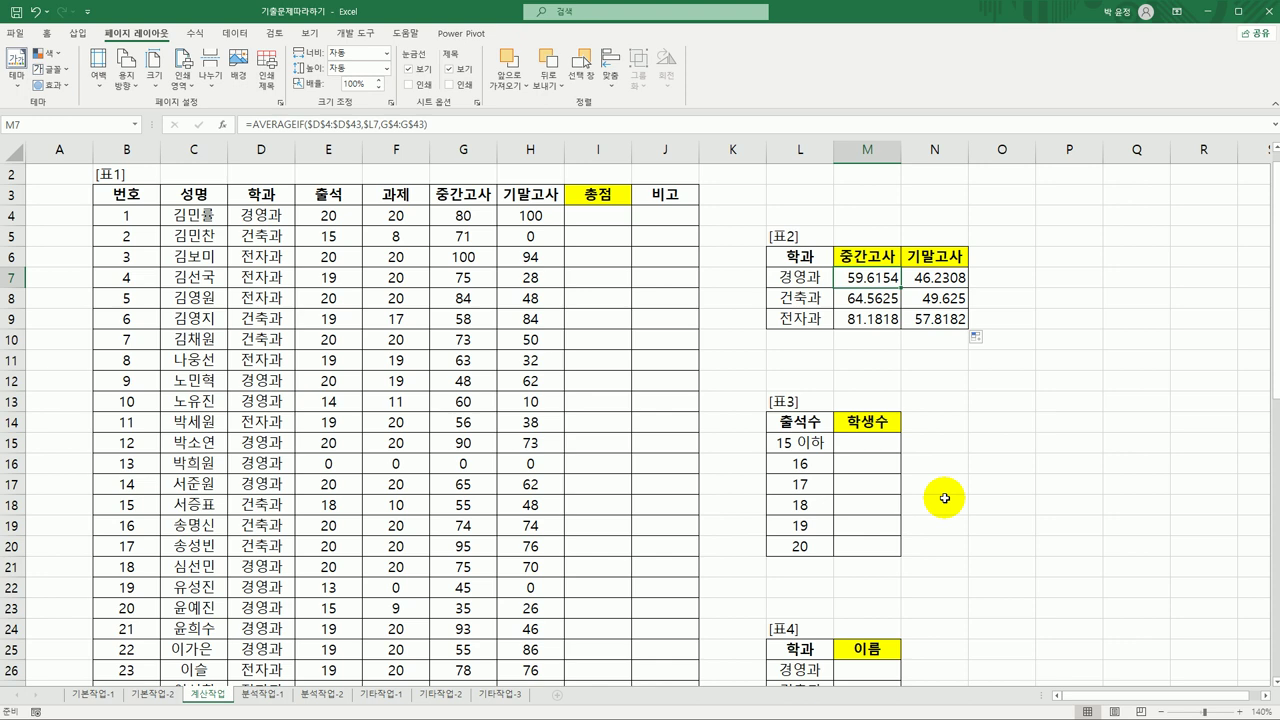
# - Wrap the M7 formula in ROUNDUP with 1 decimal digit and fill it across M7:N9
pyautogui.doubleClick(870, 280)
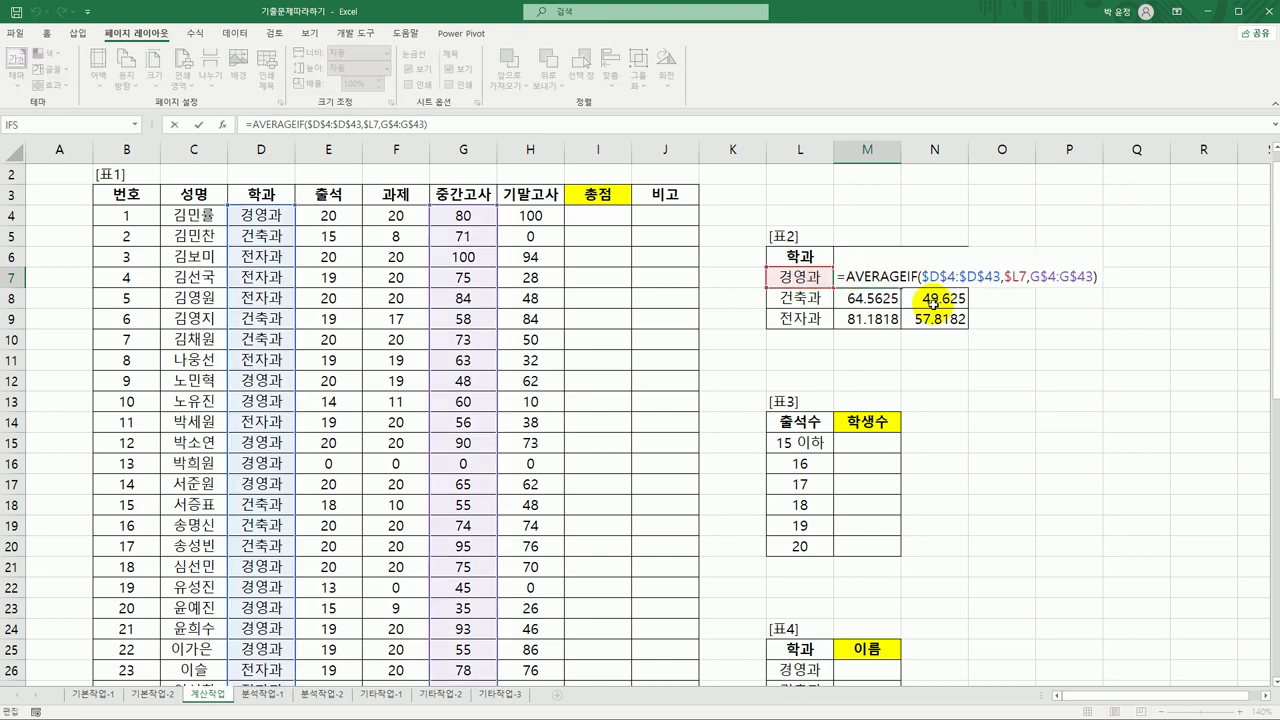
pyautogui.press('Home')
pyautogui.press('Right')
pyautogui.write('roun')
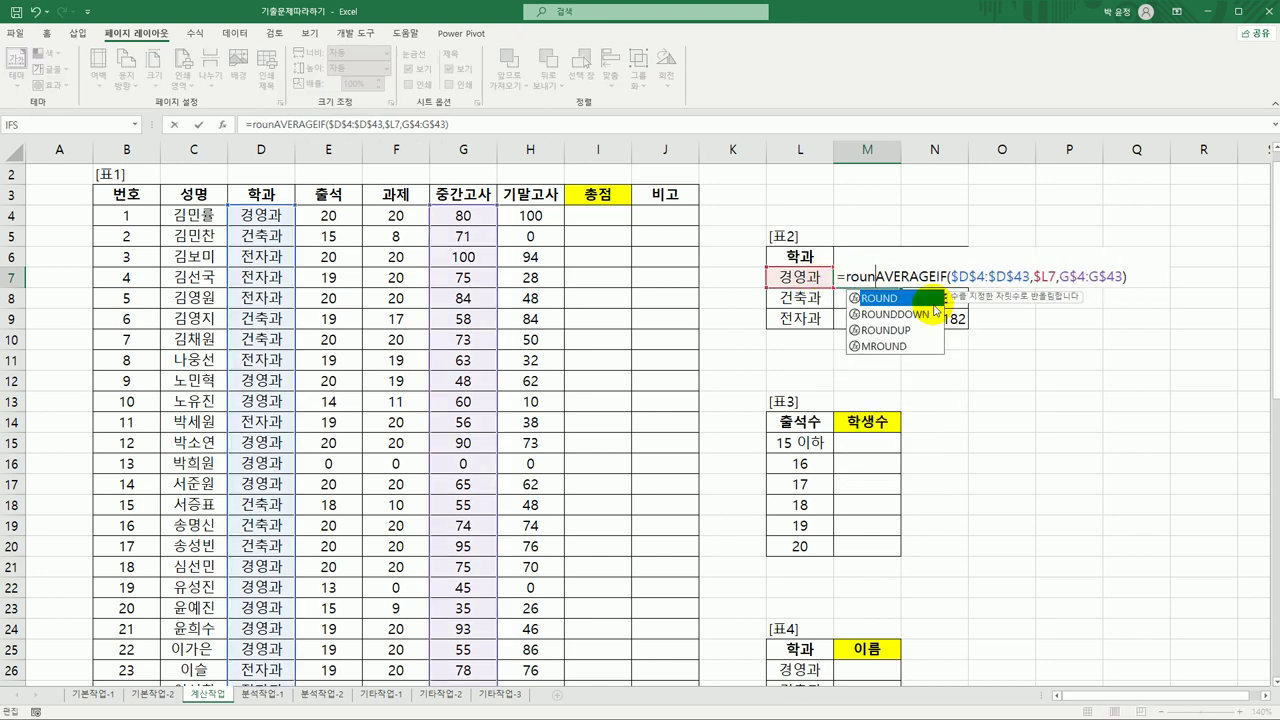
pyautogui.press('Down')
pyautogui.press('Down')
pyautogui.press('Tab')
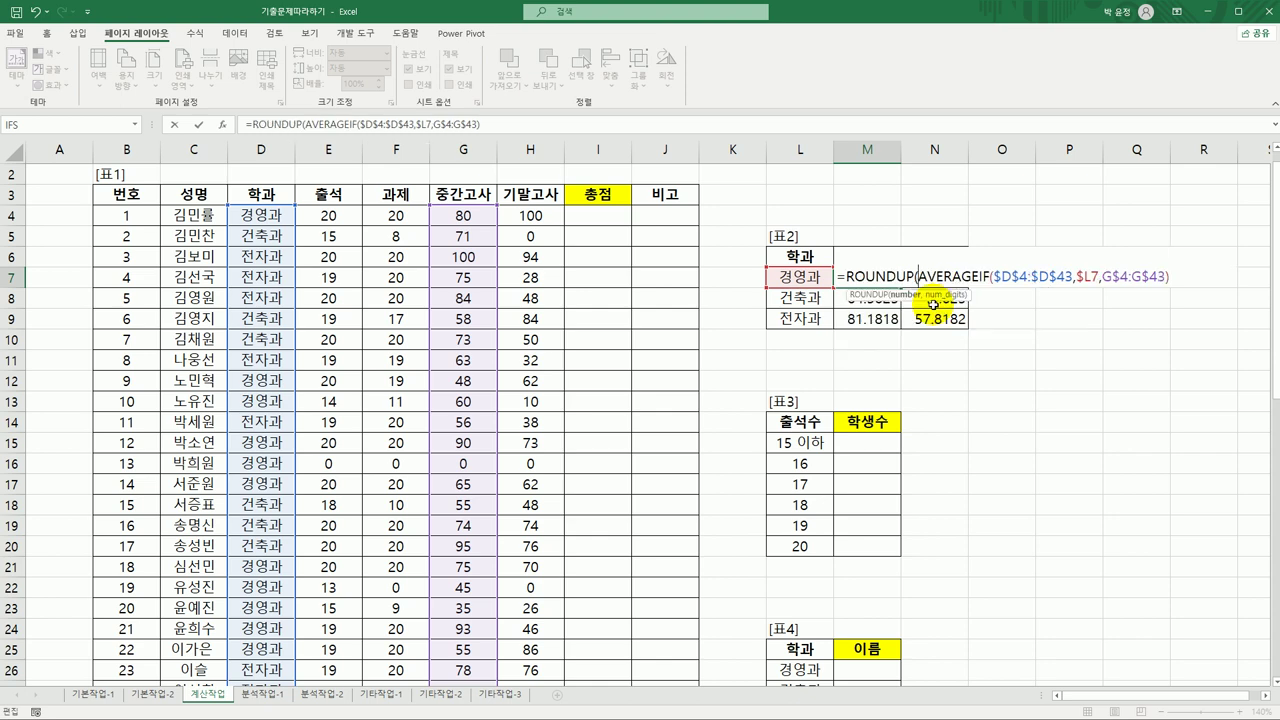
pyautogui.press('End')
pyautogui.write(',1)')
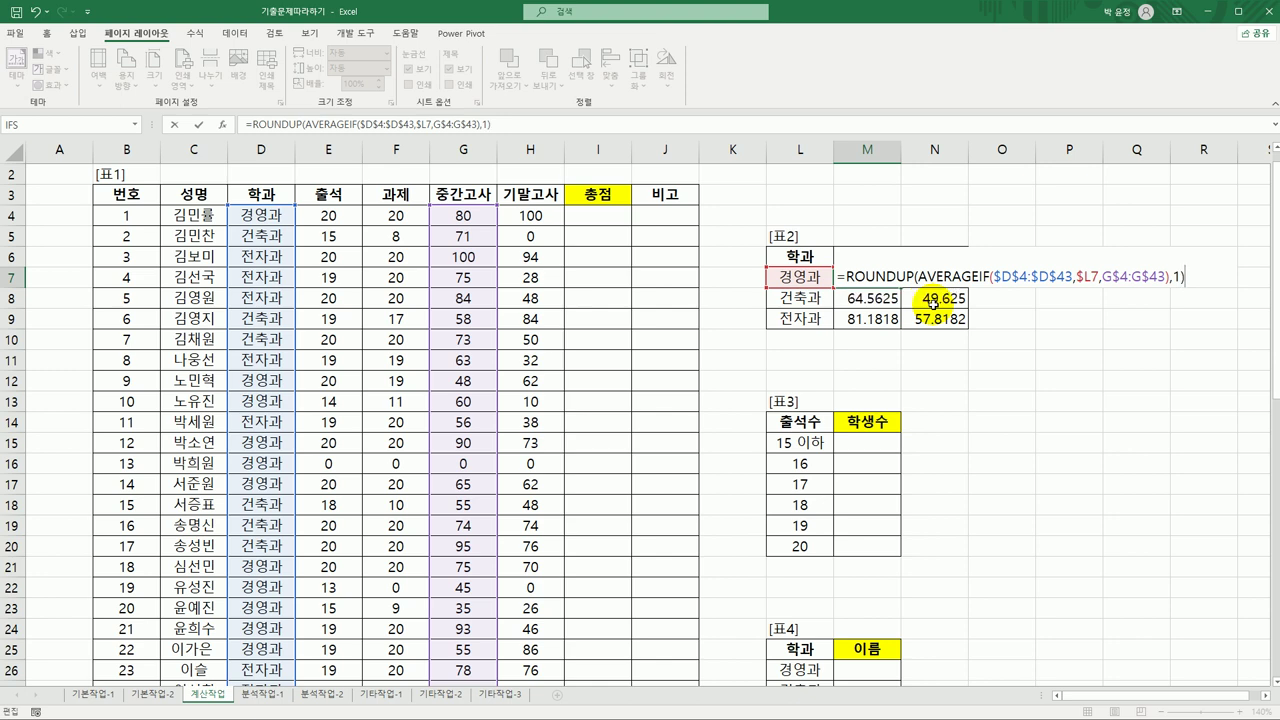
pyautogui.press('Return')
pyautogui.click(885, 277)
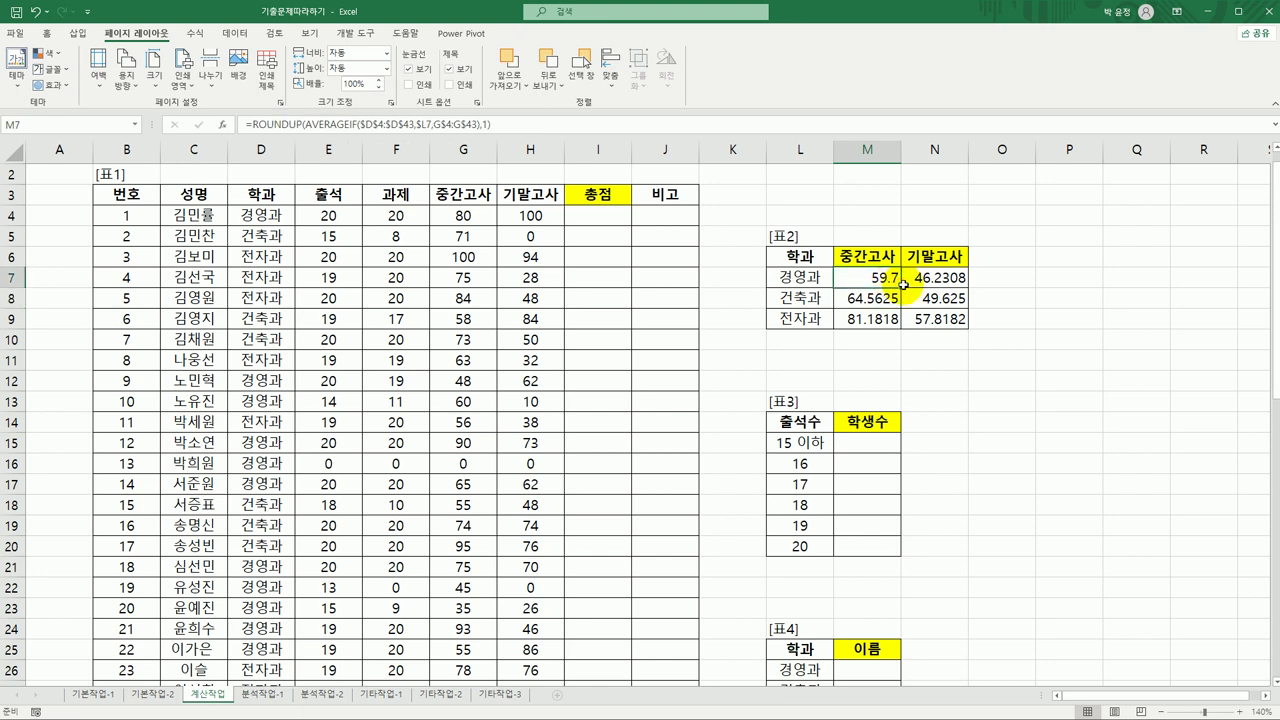
pyautogui.moveTo(900, 288); pyautogui.dragTo(926, 326)
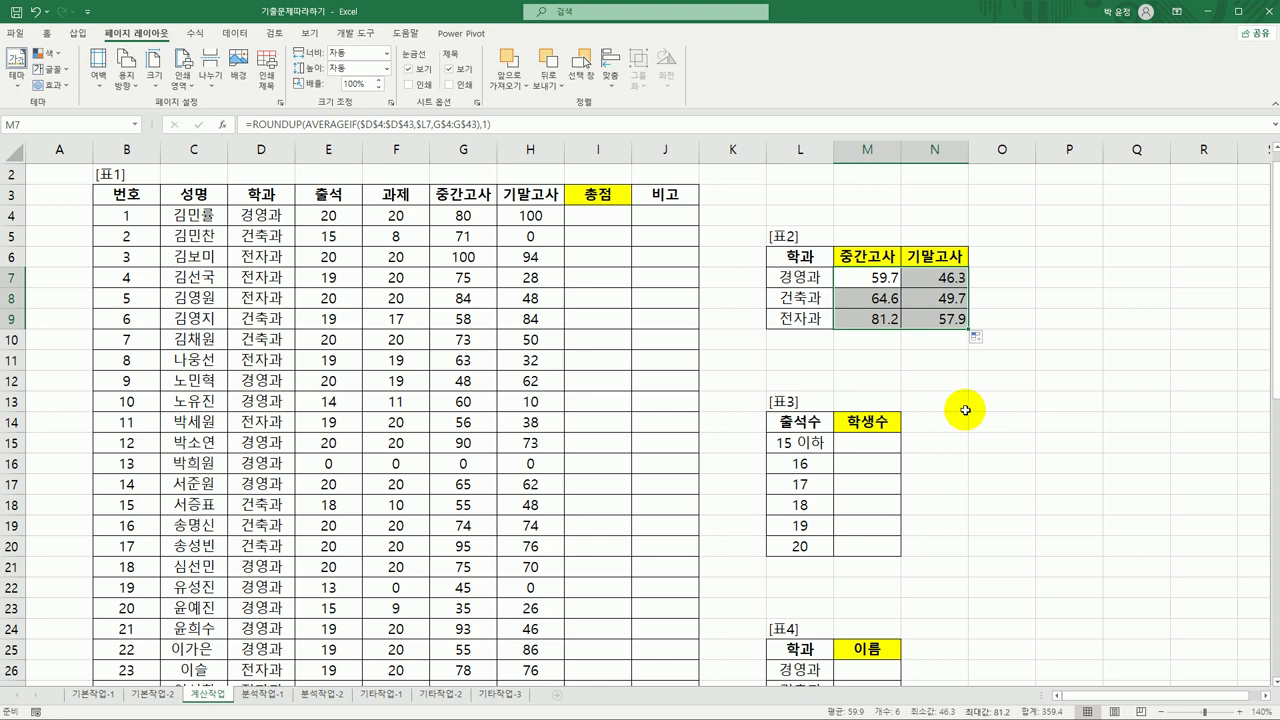
# - Start the formula =TEXT(FREQUENCY( for the selected 학생수 cells M15:M20 in [표3]
pyautogui.click(884, 446)
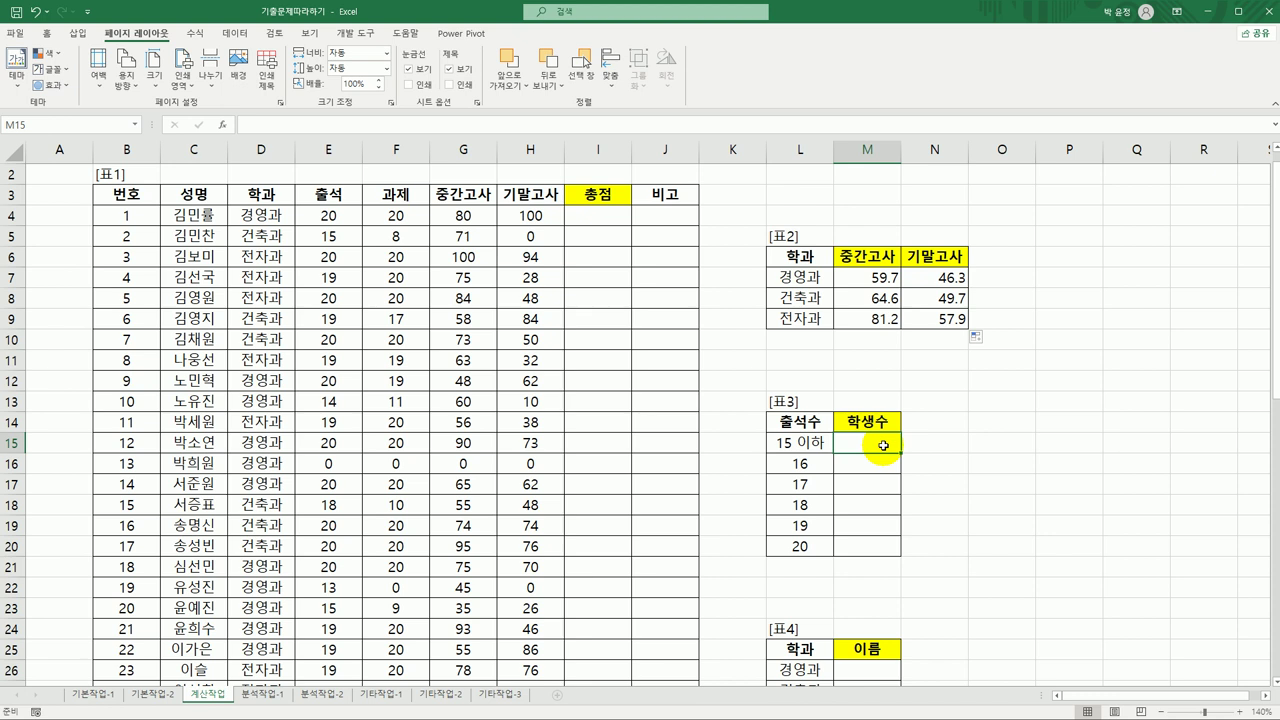
pyautogui.moveTo(884, 446); pyautogui.dragTo(875, 548)
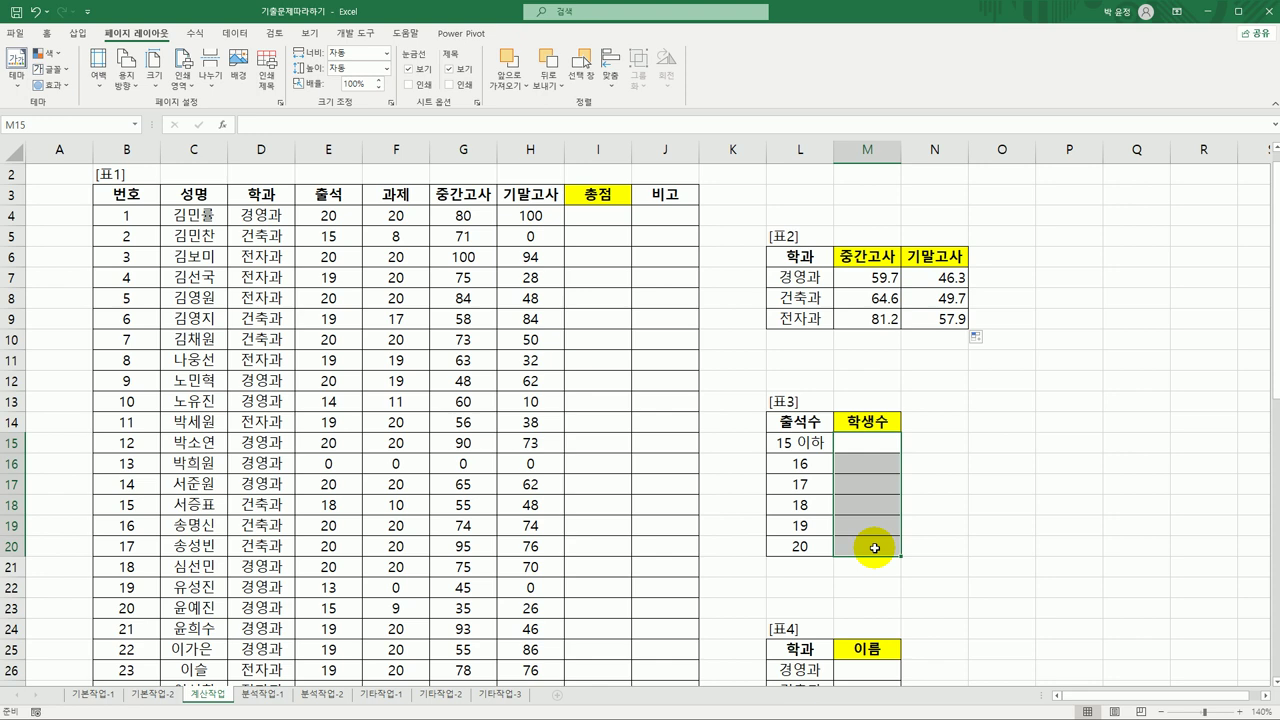
pyautogui.write('=')
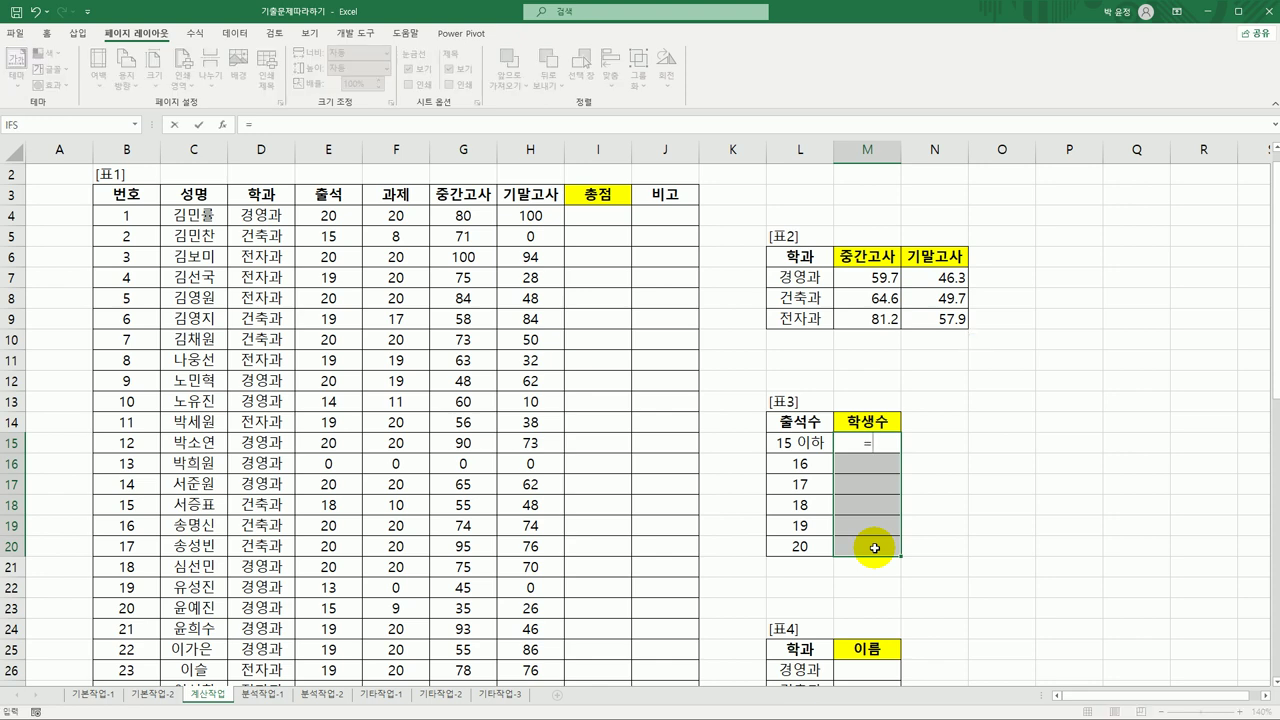
pyautogui.write('TEXT(')
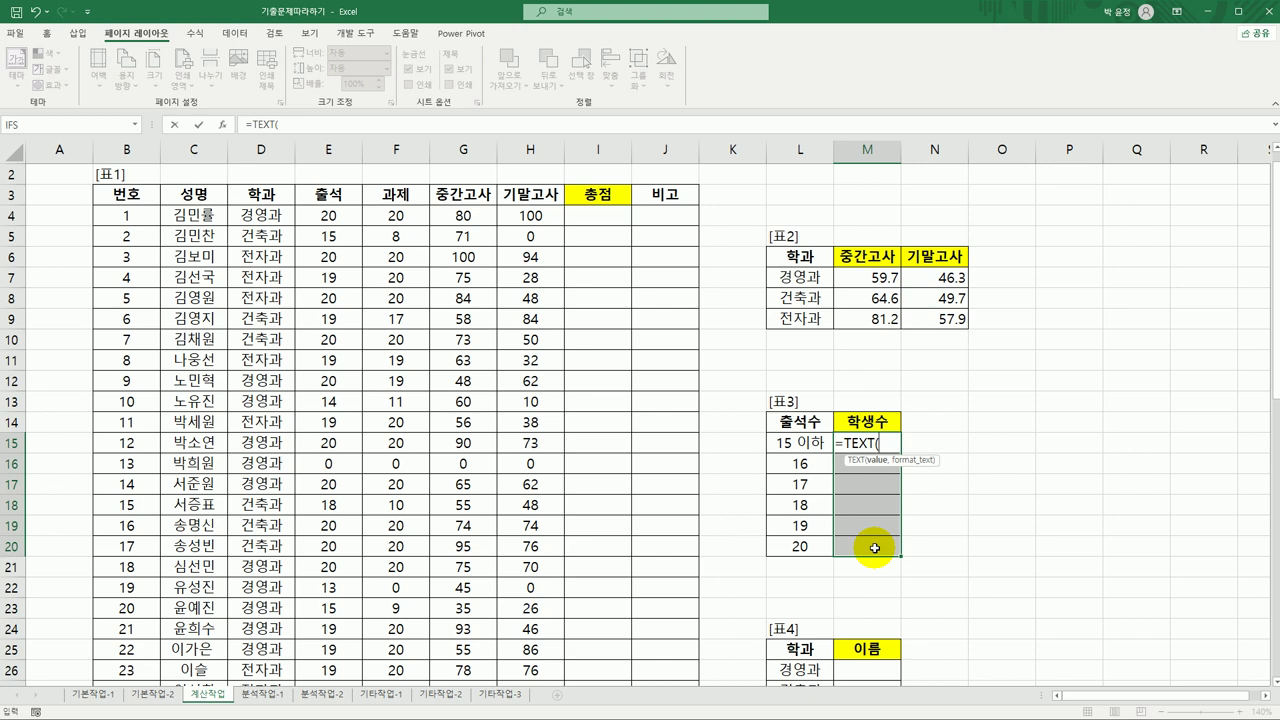
pyautogui.write(',')
pyautogui.press('BackSpace')
pyautogui.write('fr')
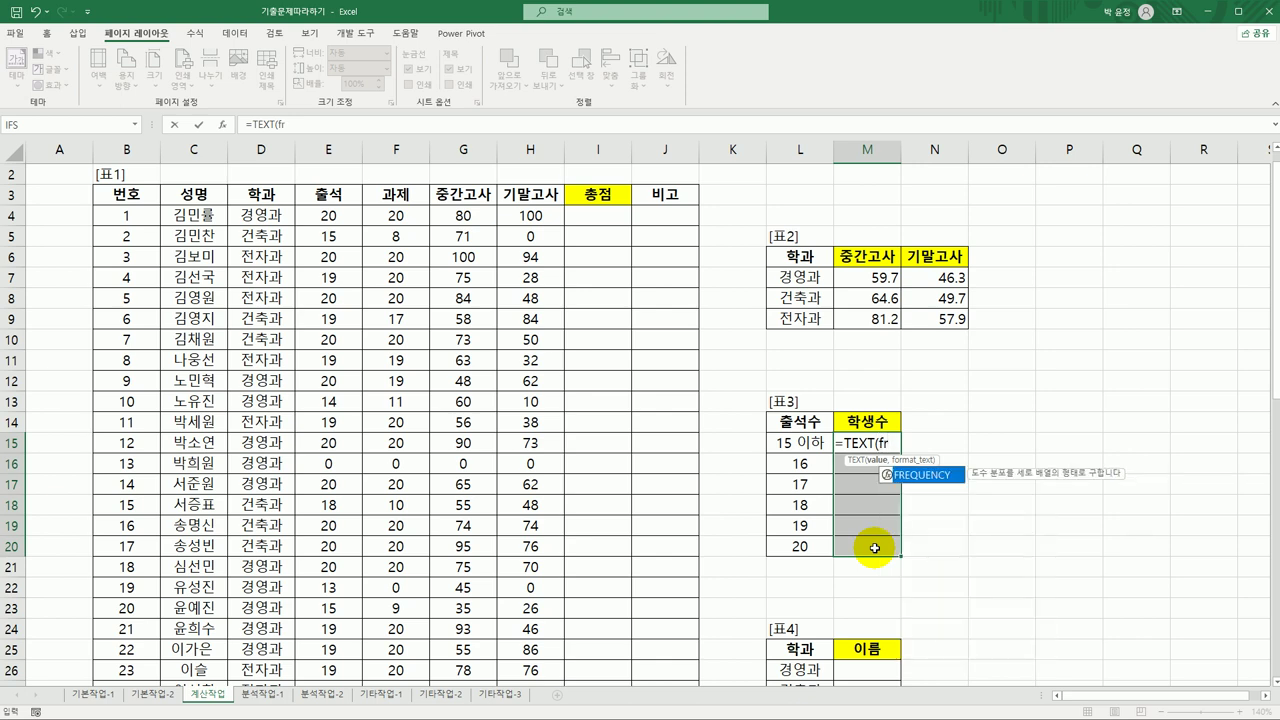
pyautogui.press('Tab')
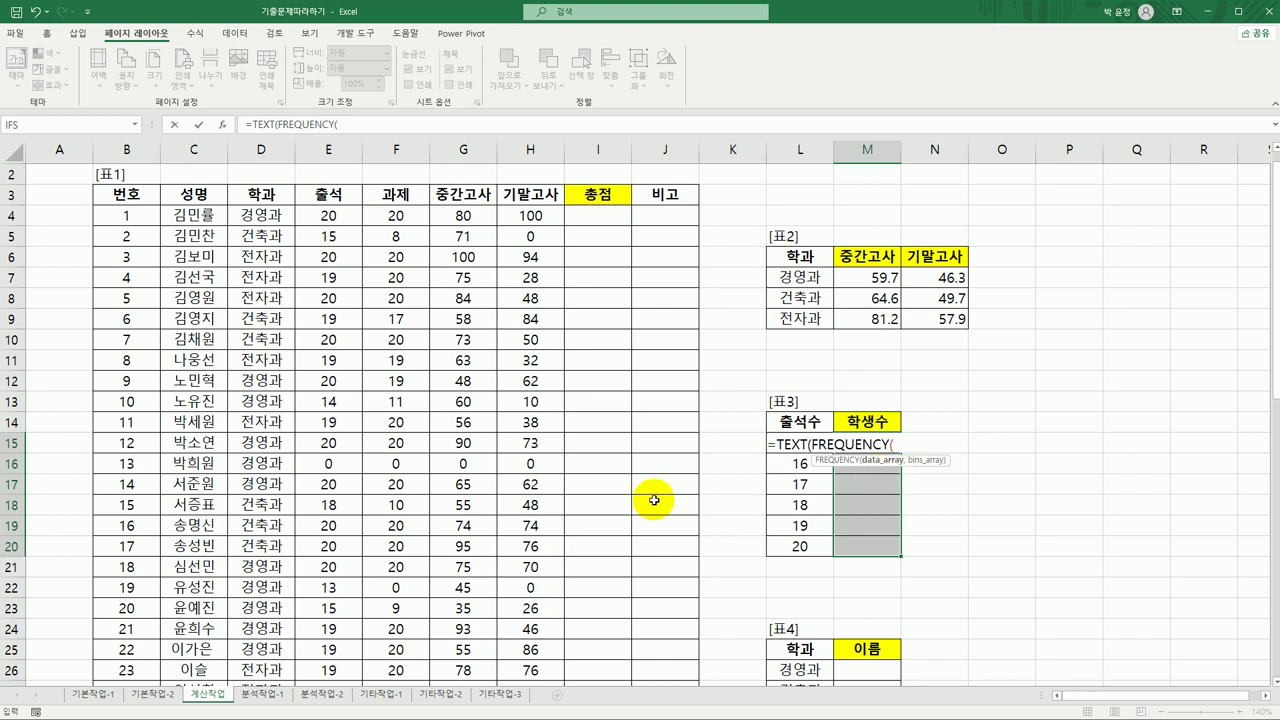
# - Set FREQUENCY's data range to the 출석 scores E4:E43 and its bins to the 출석수 cells L15:L20, closing the function
pyautogui.moveTo(333, 214); pyautogui.dragTo(337, 655)
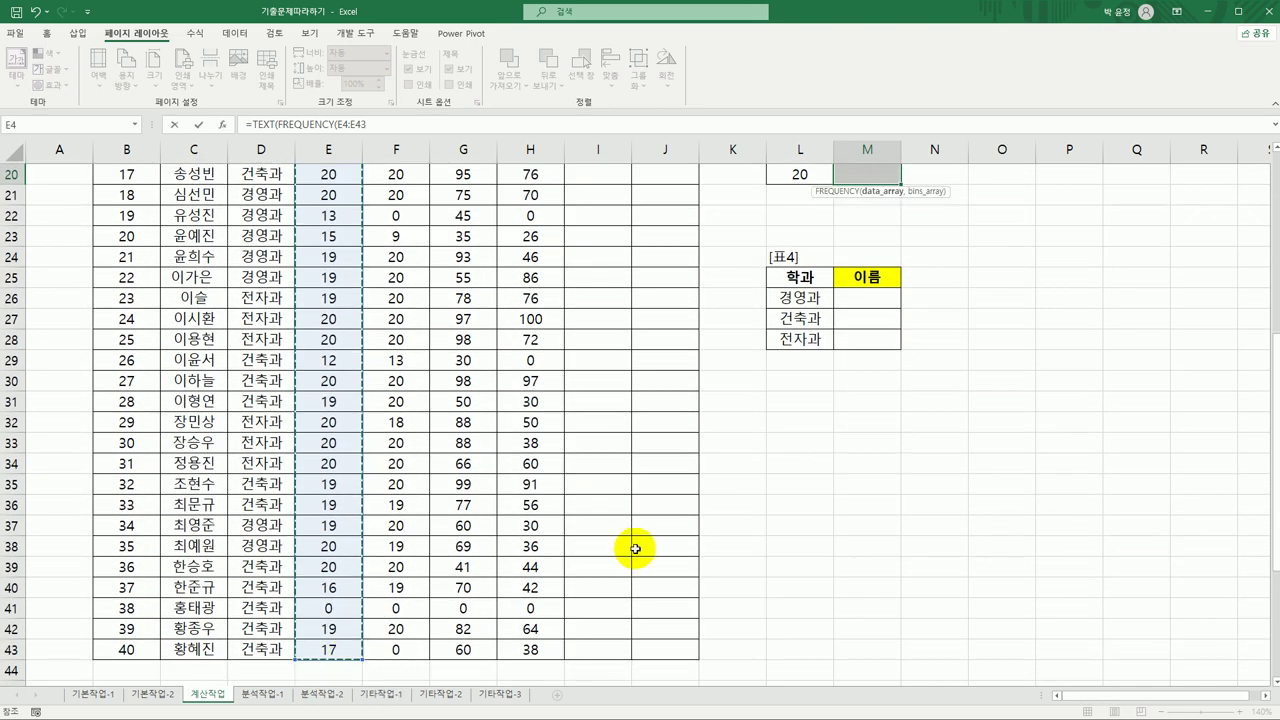
pyautogui.scroll(6, 635, 548)
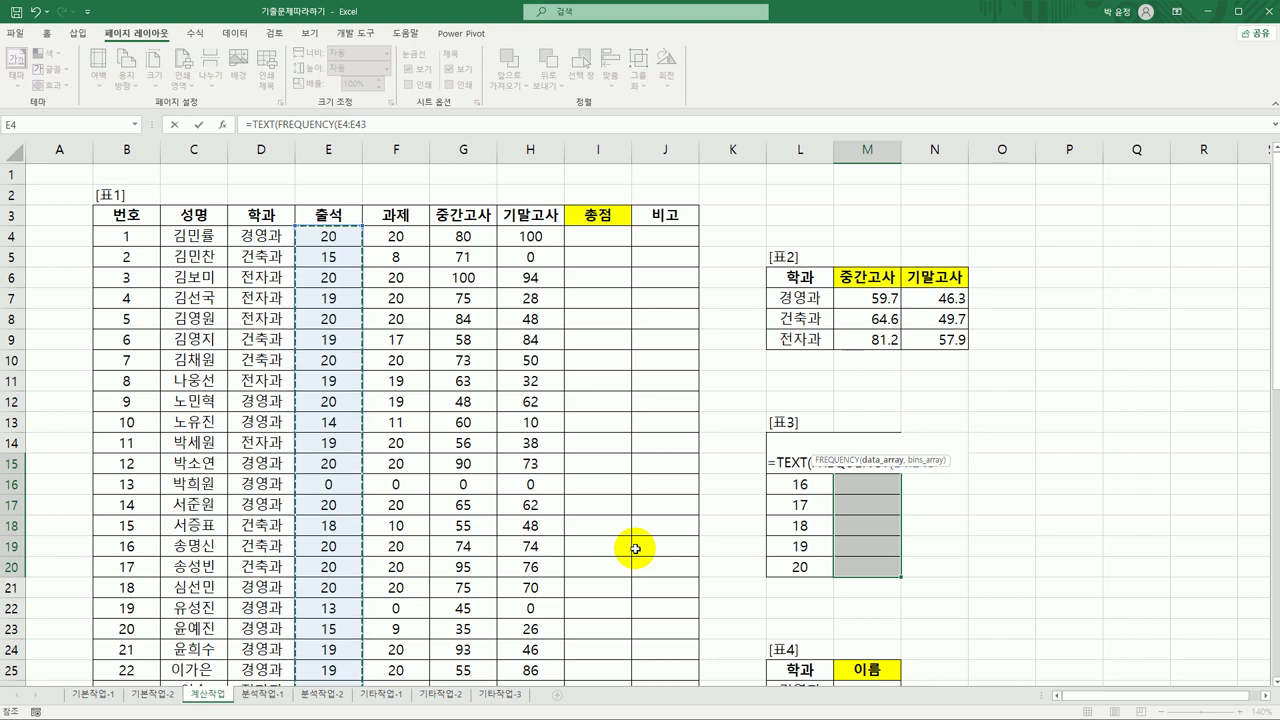
pyautogui.write(',')
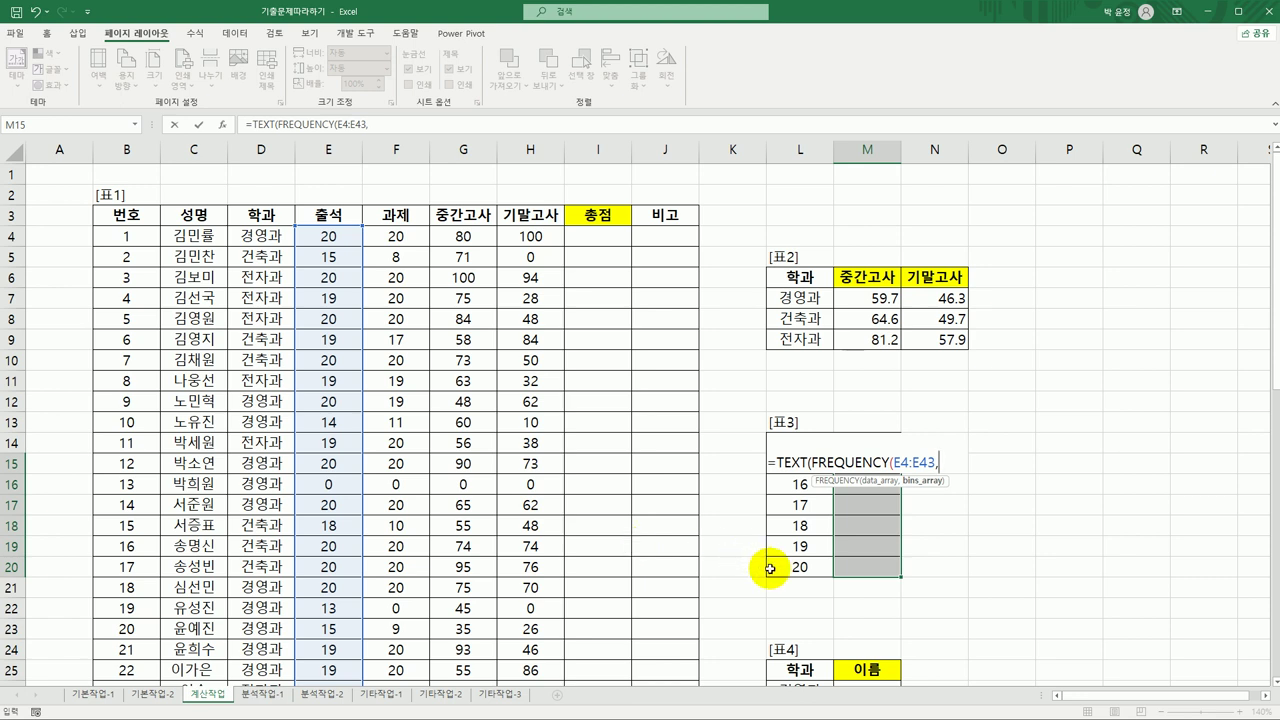
pyautogui.moveTo(797, 566); pyautogui.dragTo(803, 462)
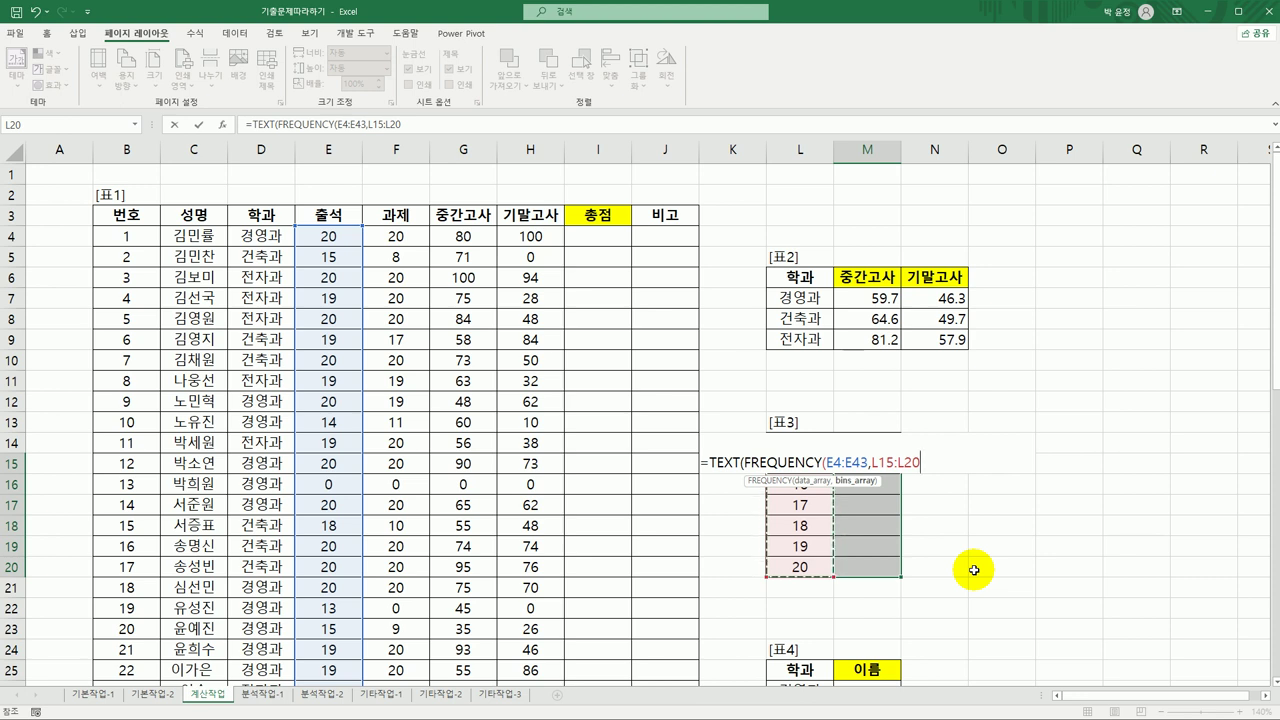
pyautogui.write(')')
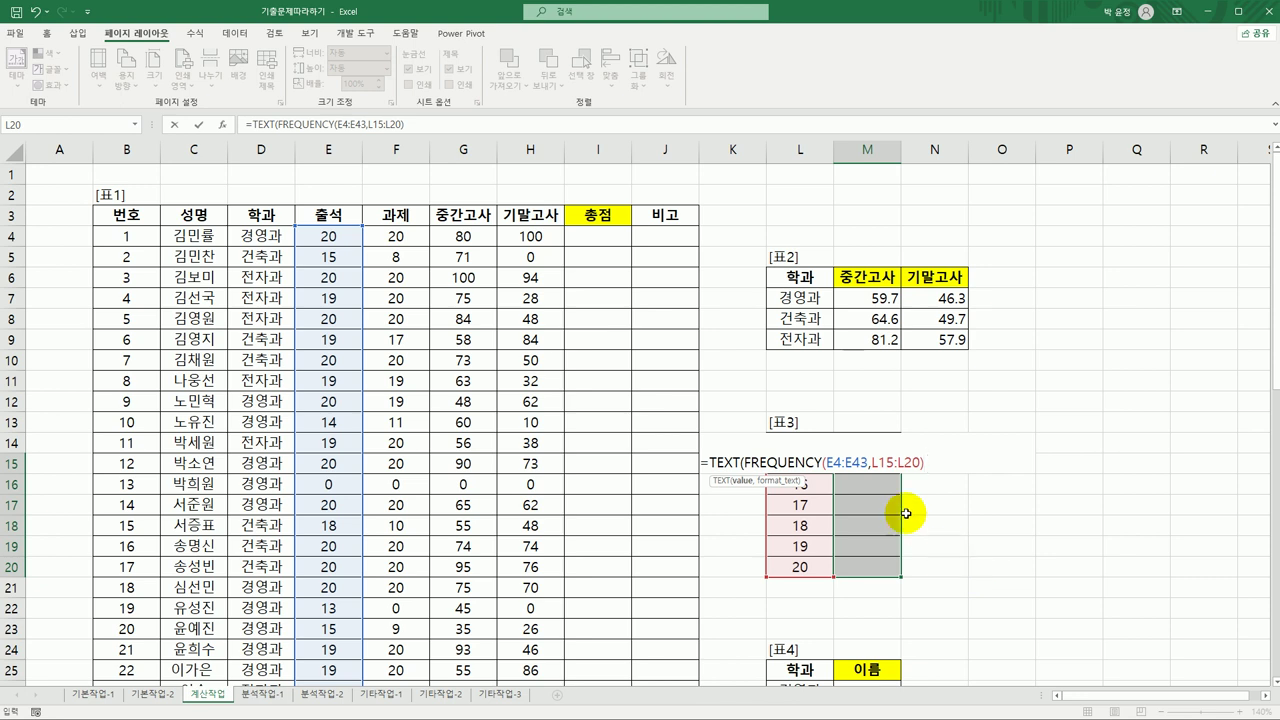
# - Finish the TEXT formula with the format "#명" and enter it as an array formula across M15:M20
pyautogui.click(825, 462)
pyautogui.press('End')
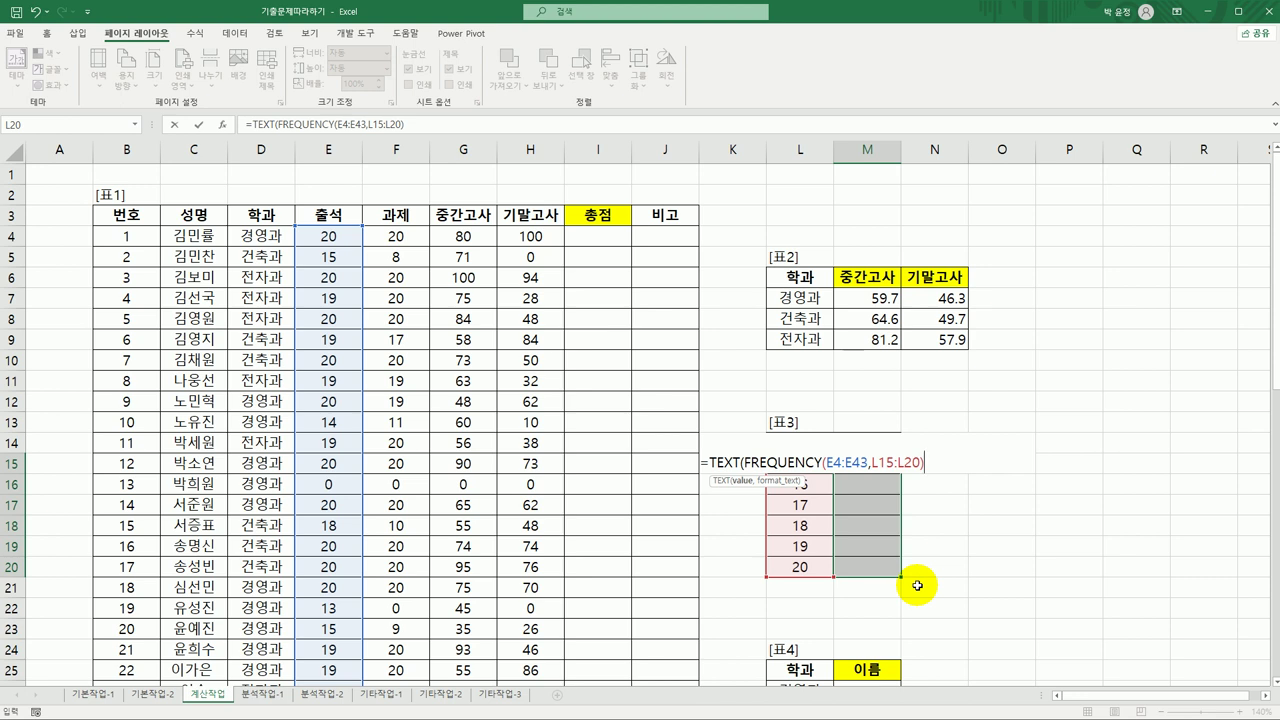
pyautogui.write(',')
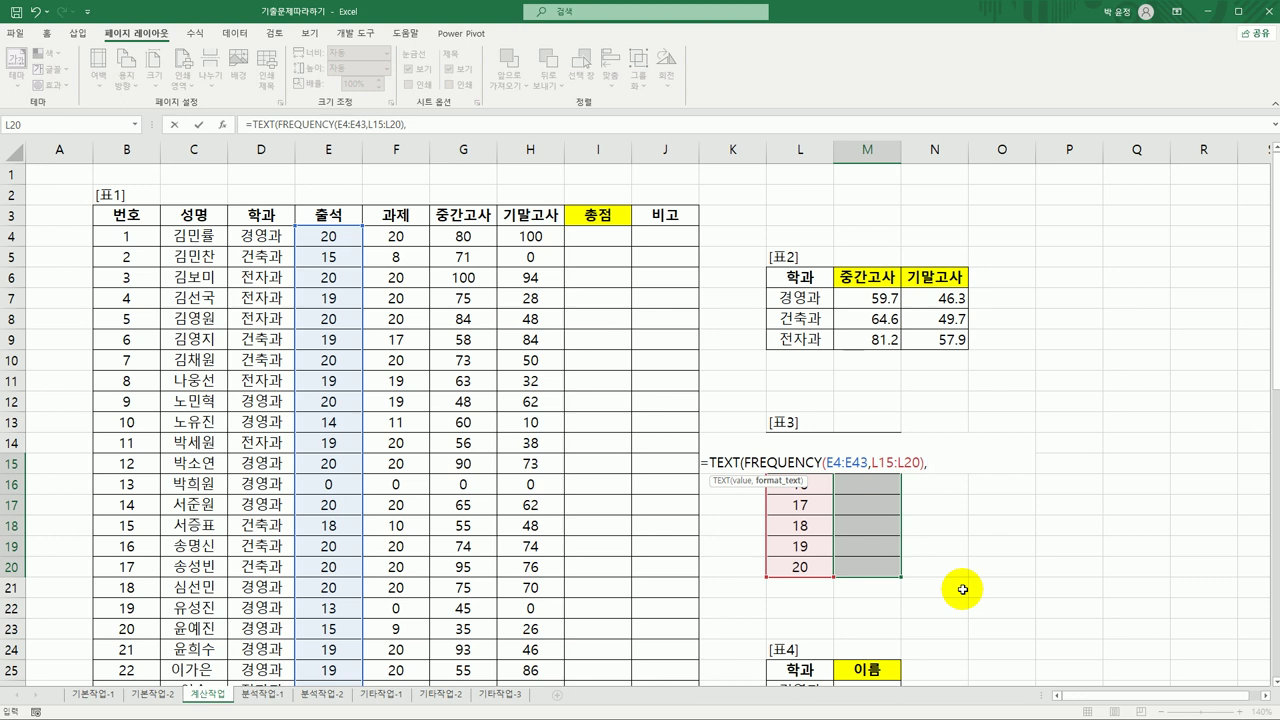
pyautogui.write('"#명")')
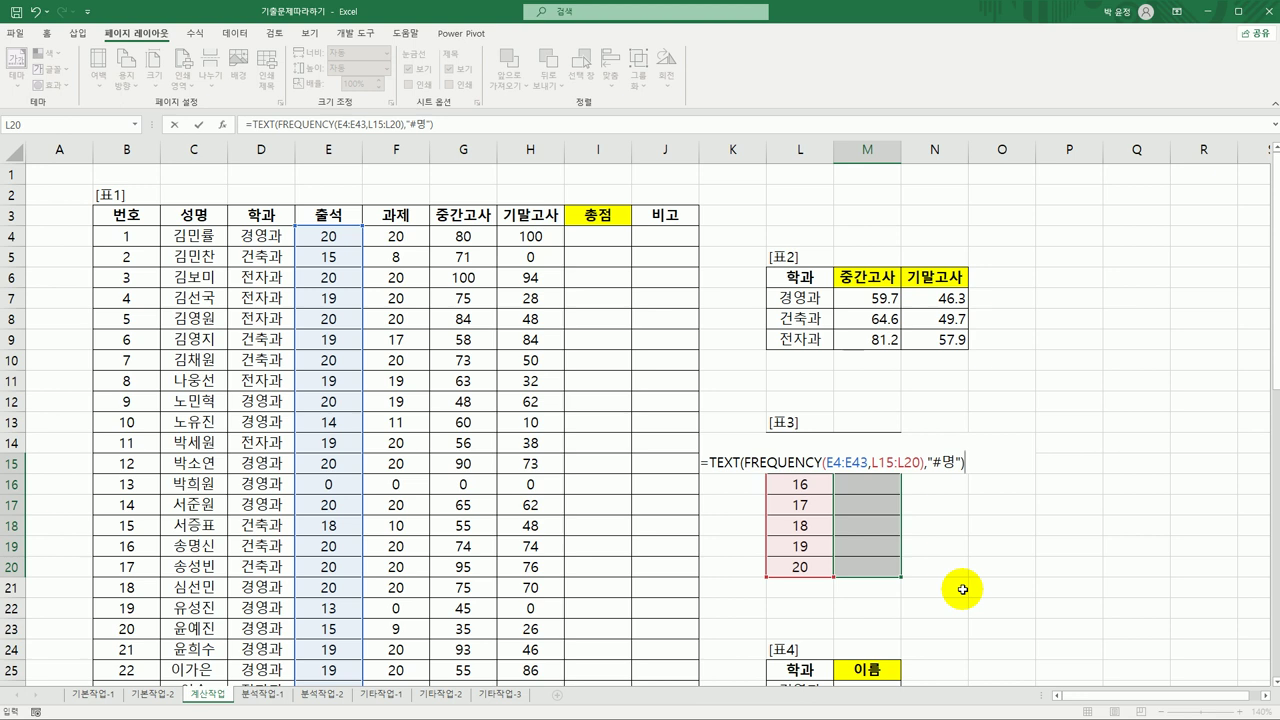
pyautogui.hotkey('ctrl', 'shift', 'Return')
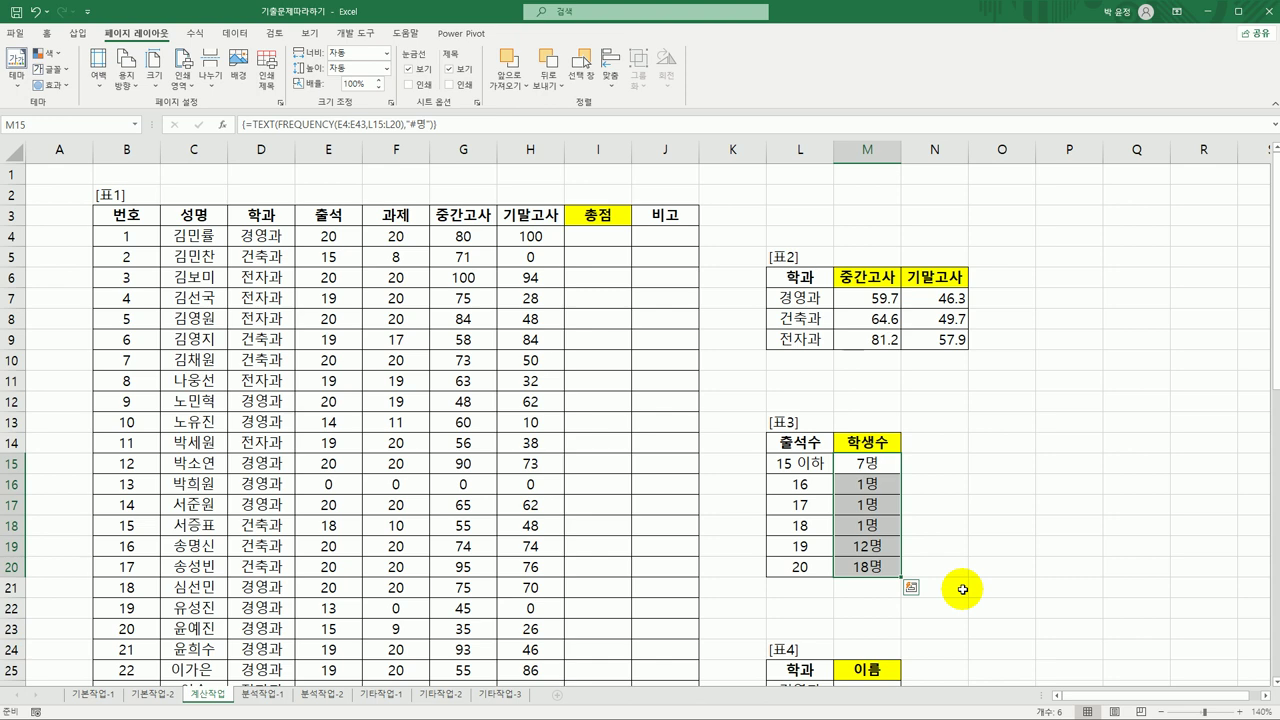
# - Start an INDEX formula in M26 of [표4] with the 성명 range as the absolute reference $C$4:$C$43
pyautogui.scroll(-3, 962, 589)
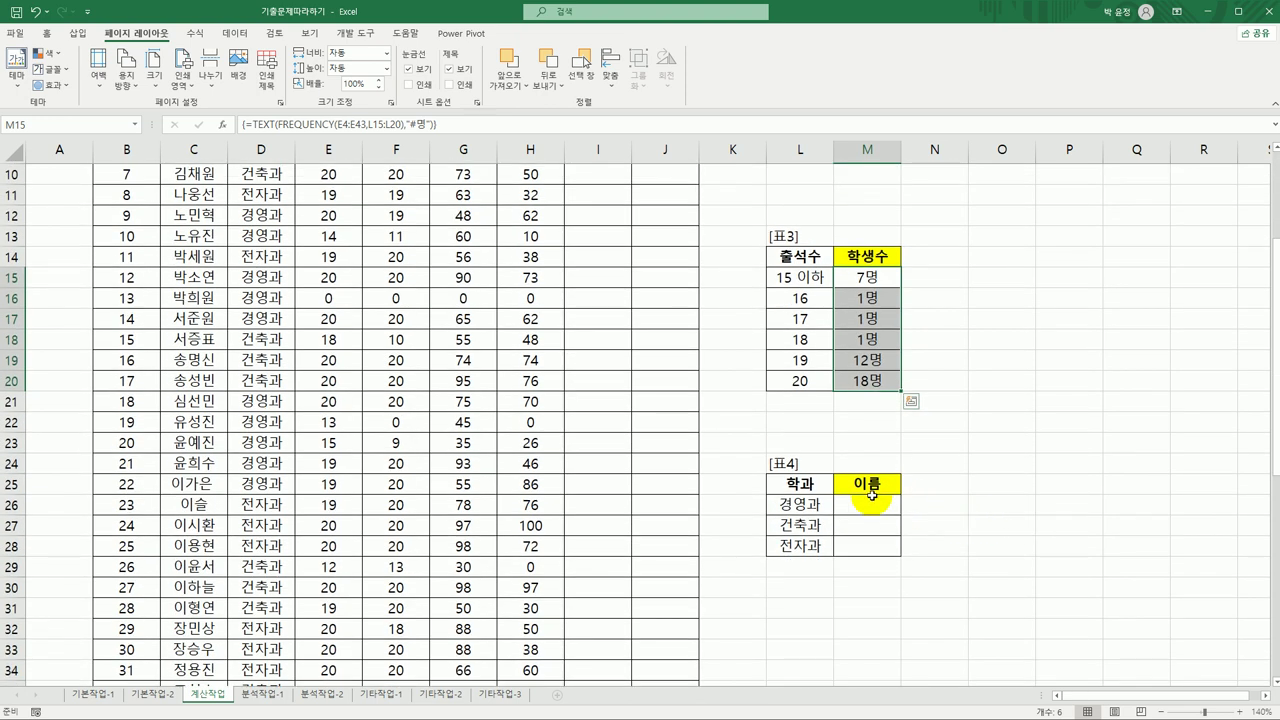
pyautogui.click(866, 500)
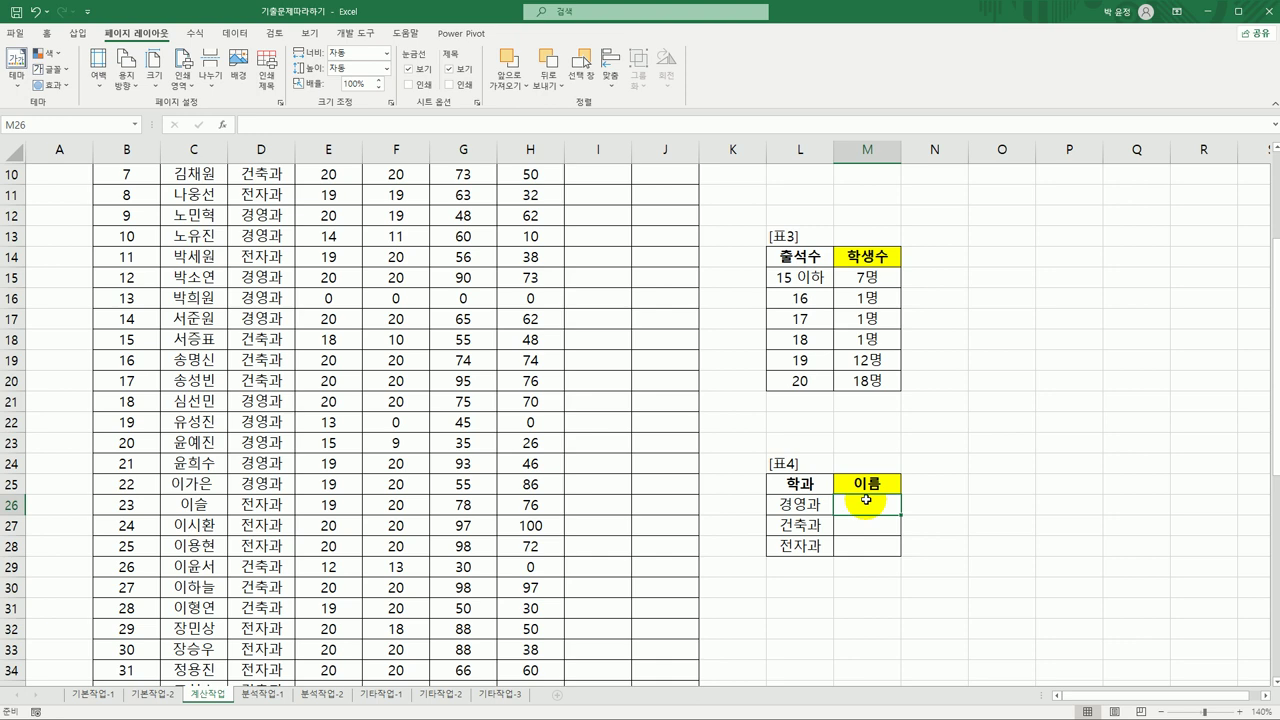
pyautogui.write('=')
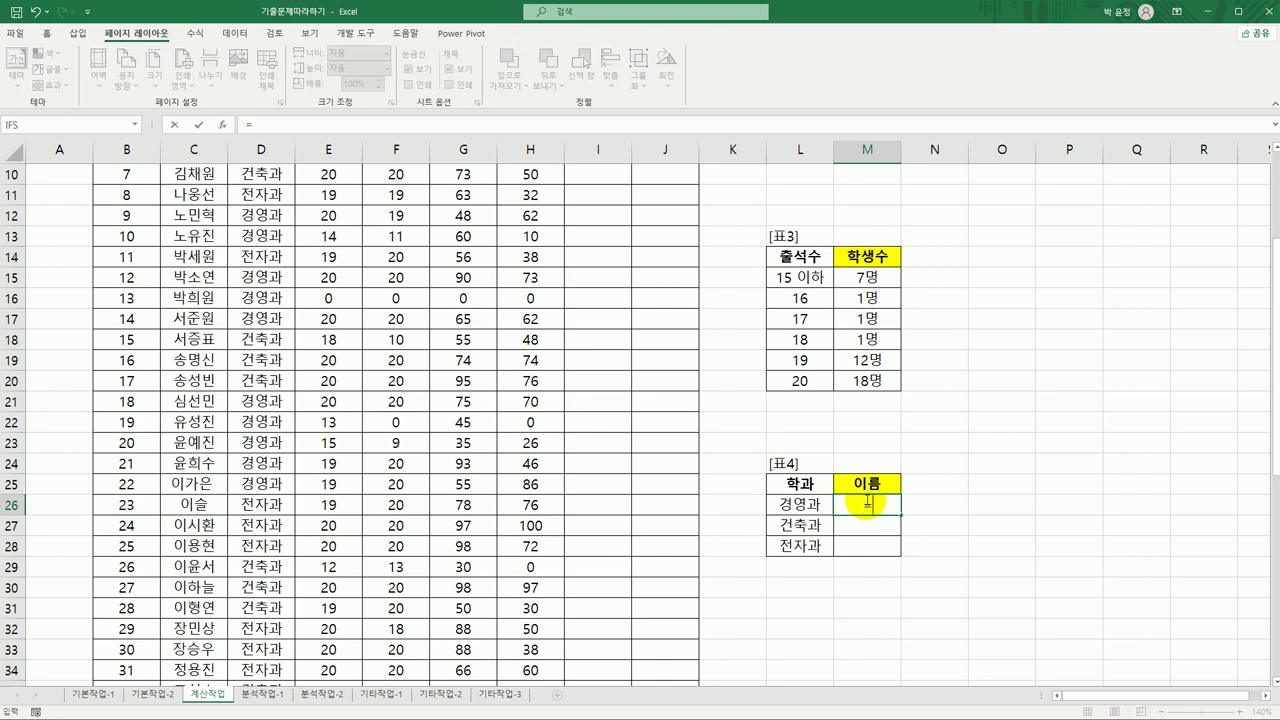
pyautogui.write('ind')
pyautogui.press('Tab')
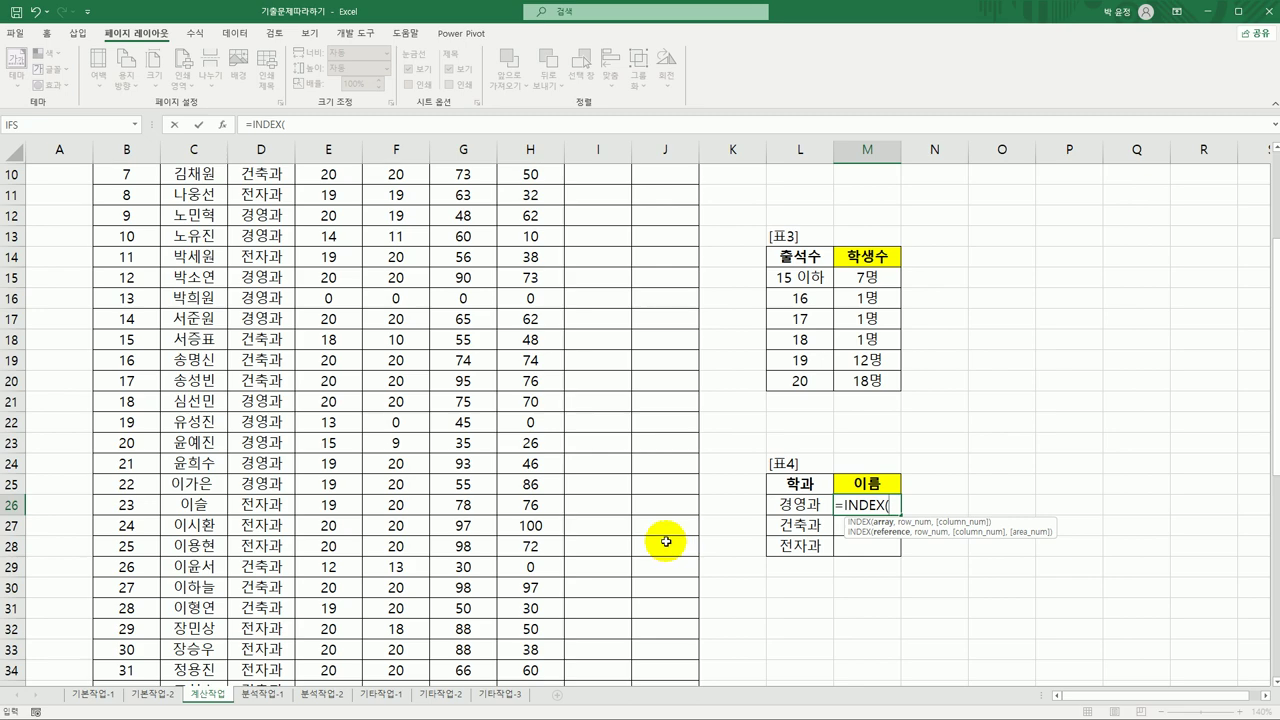
pyautogui.scroll(3, 547, 530)
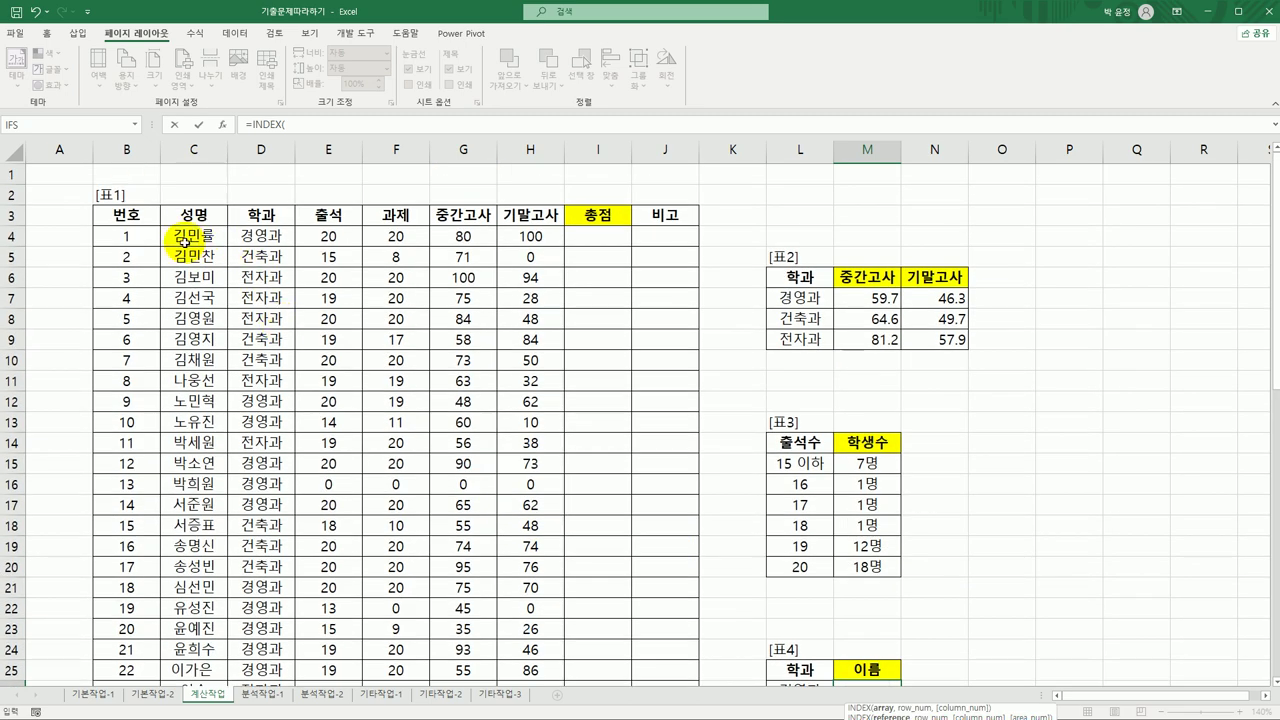
pyautogui.moveTo(197, 237); pyautogui.dragTo(192, 652)
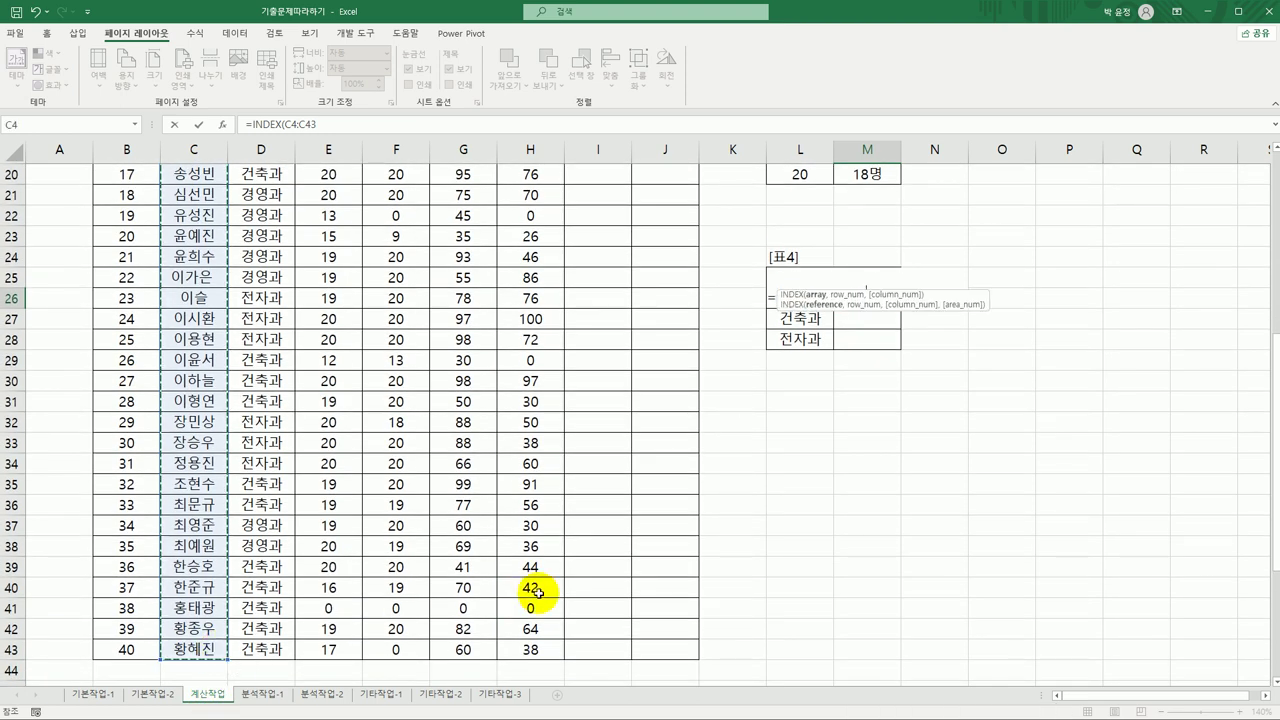
pyautogui.press('F4')
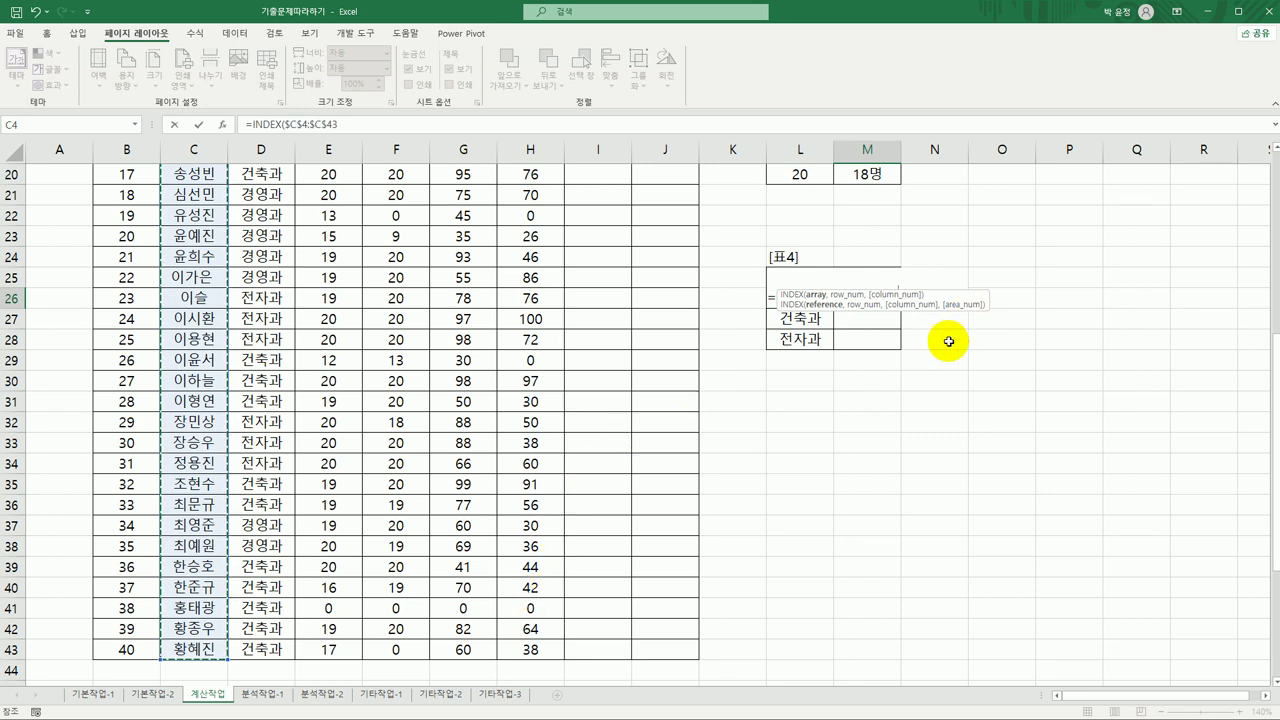
pyautogui.write(',')
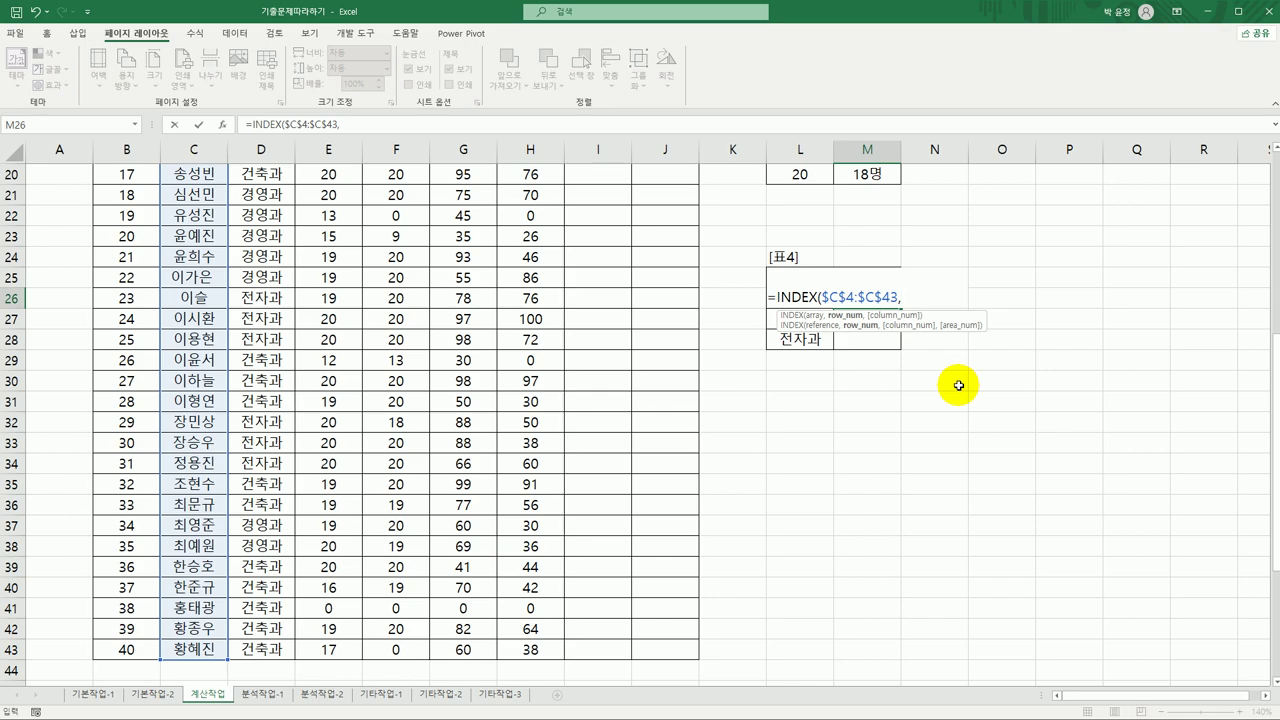
# - Nest MATCH(MAX(IF( as the row number argument of the INDEX formula in M26
pyautogui.scroll(6, 400, 514)
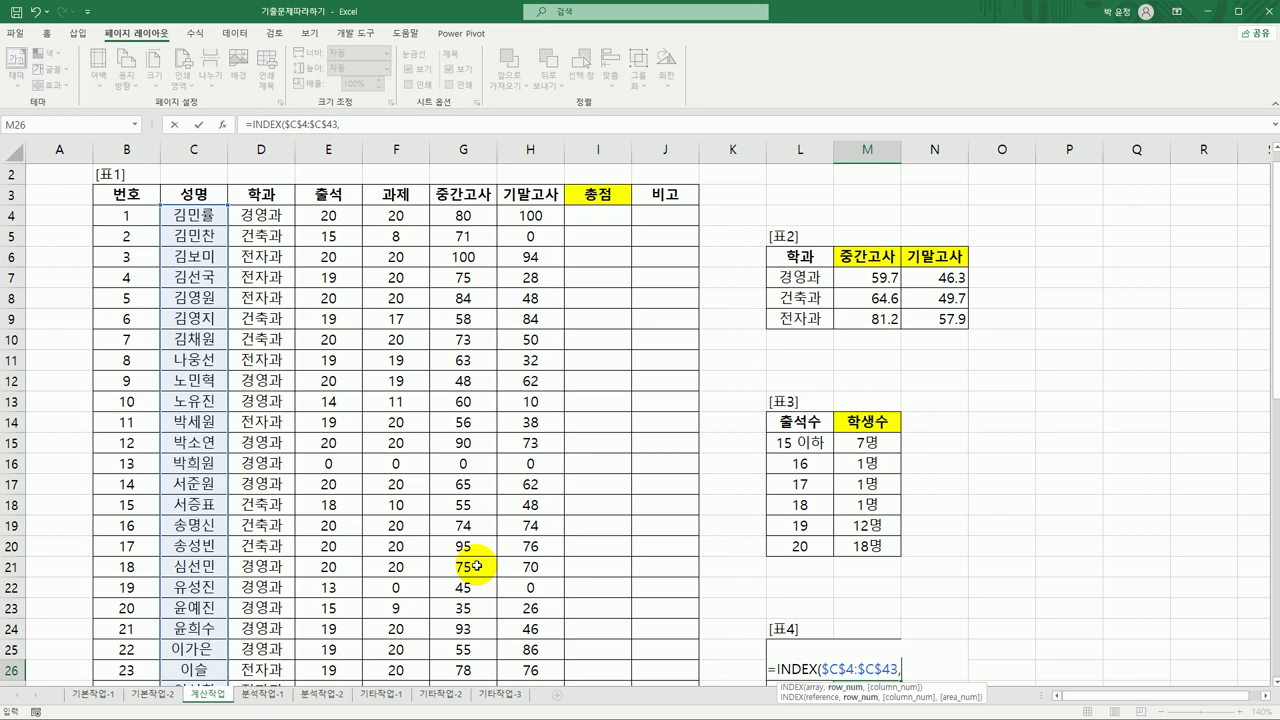
pyautogui.scroll(-3, 476, 566)
pyautogui.scroll(4, 476, 566)
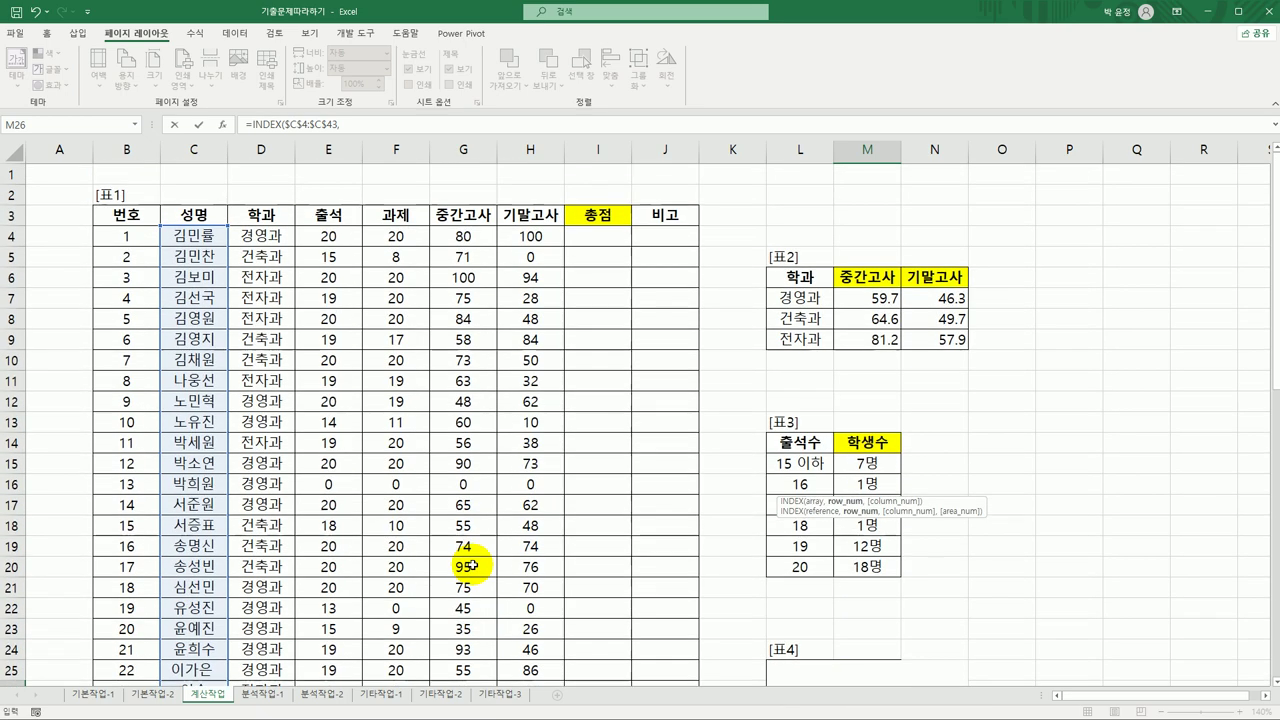
pyautogui.scroll(-3, 829, 660)
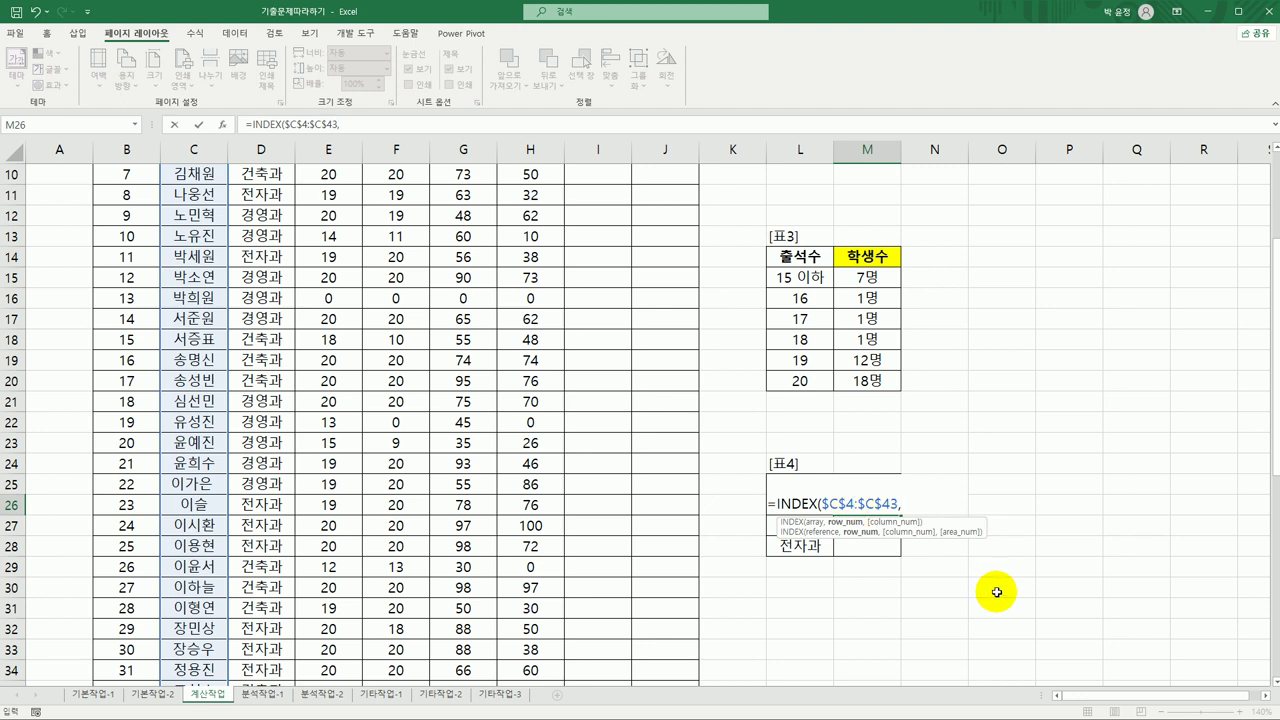
pyautogui.write('ma')
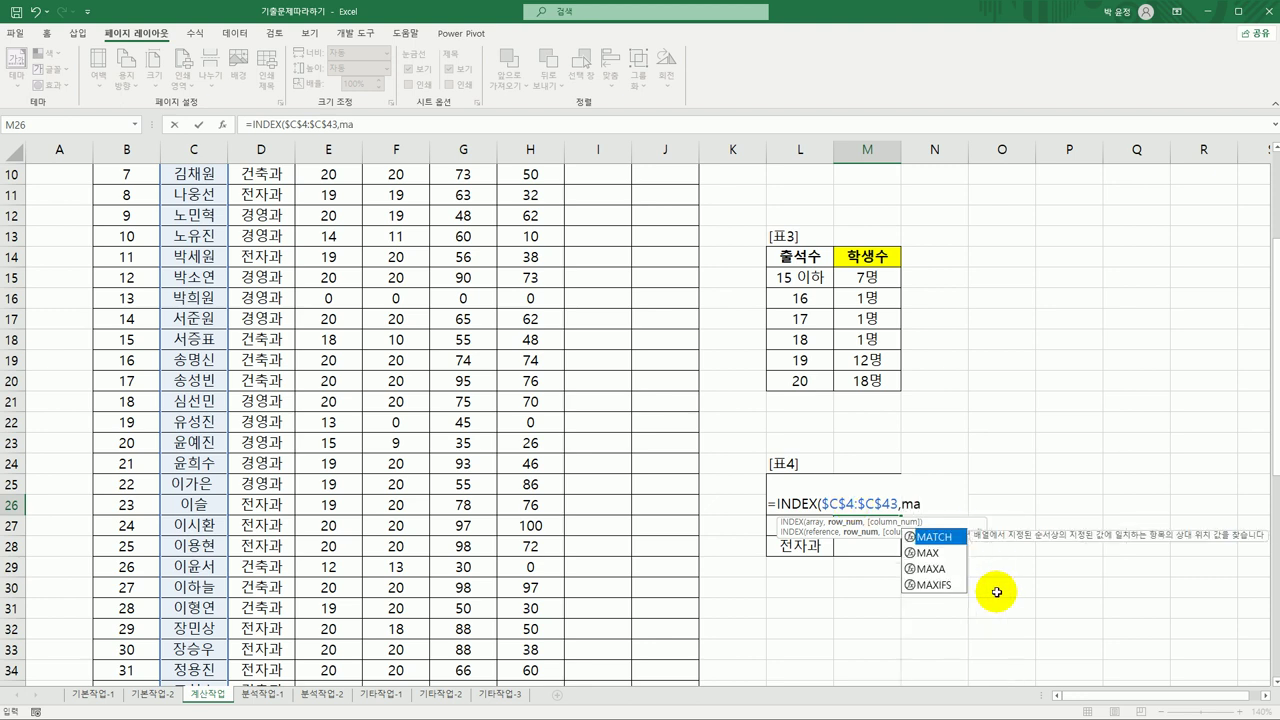
pyautogui.press('Tab')
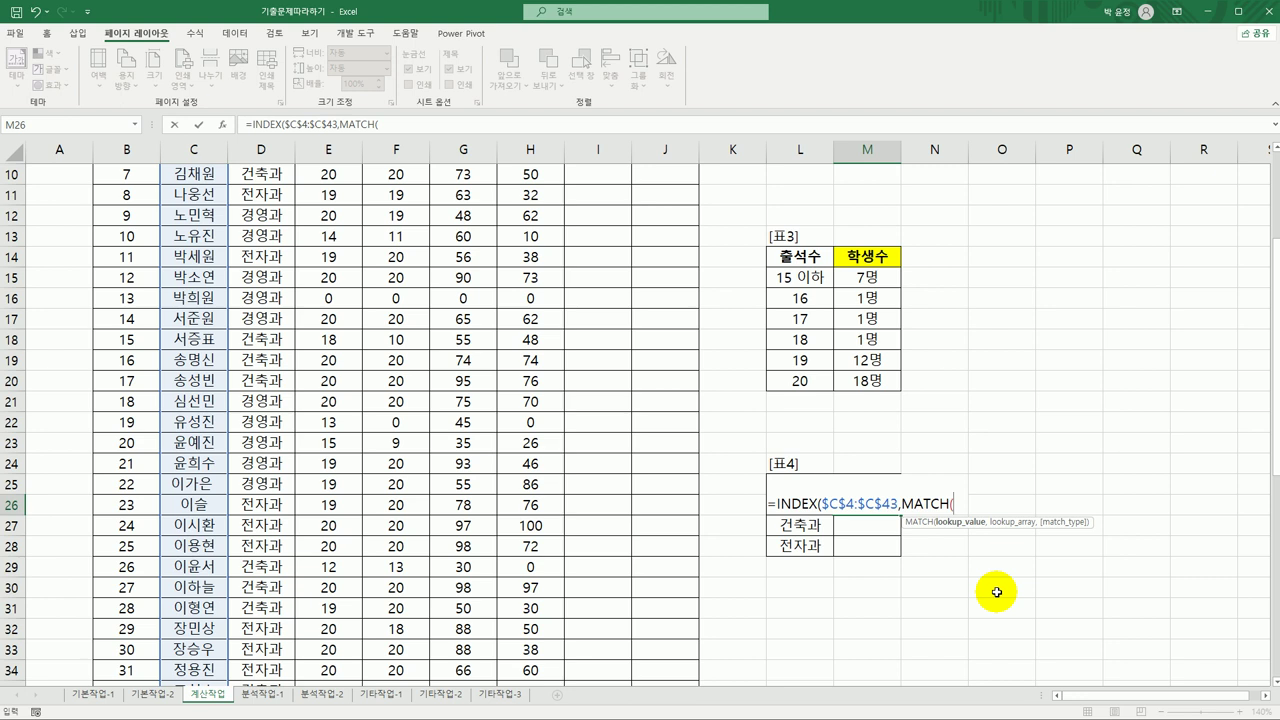
pyautogui.write('max')
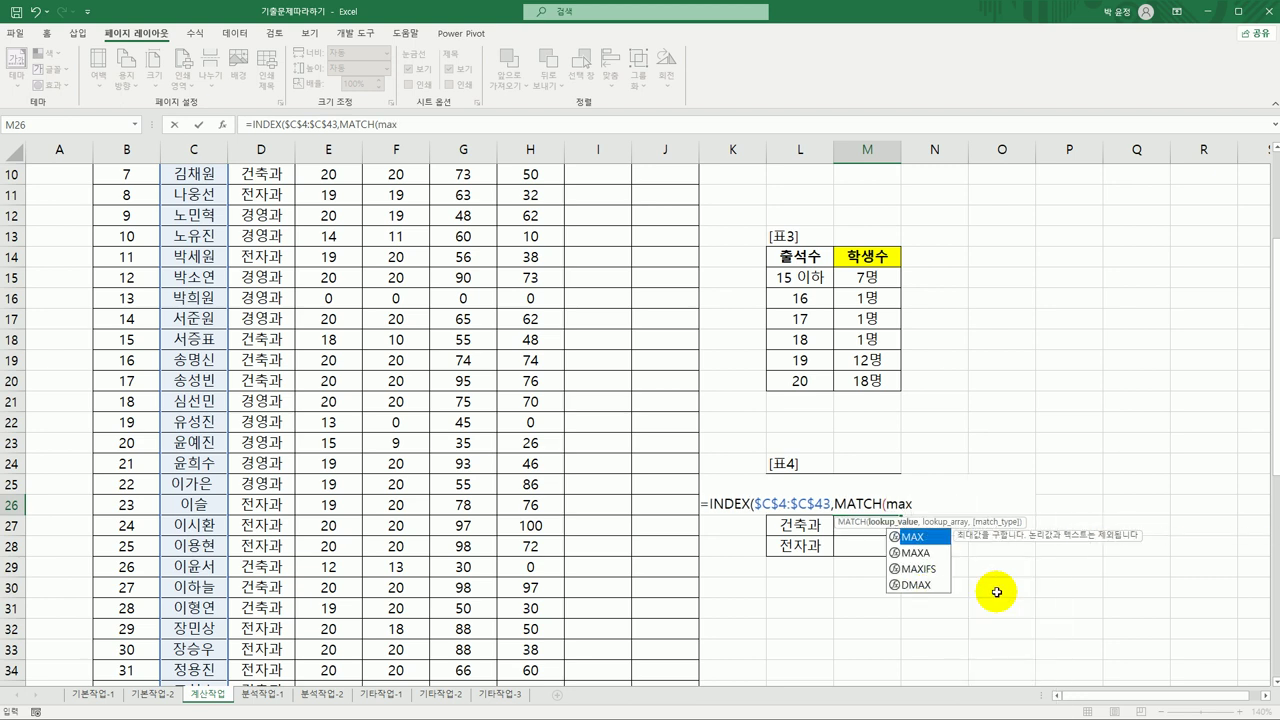
pyautogui.press('Tab')
pyautogui.write('if(')
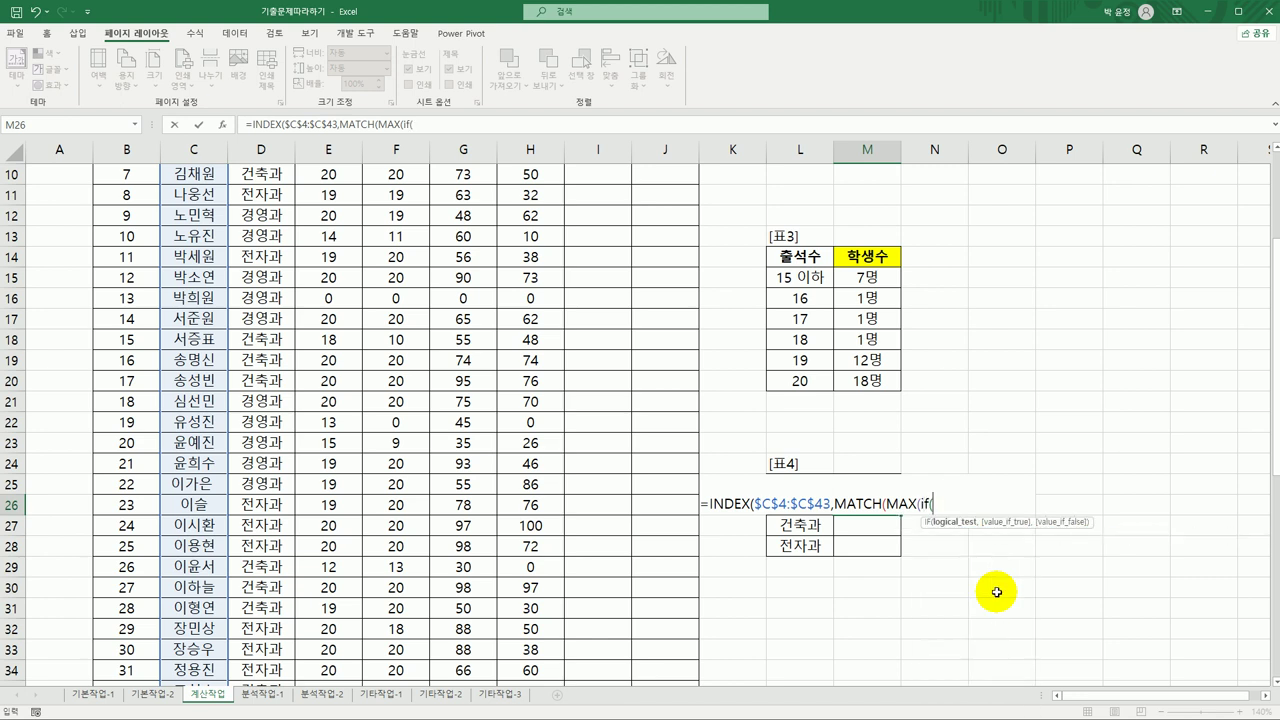
# - Add the IF condition comparing the absolute 학과 range $D$4:$D$43 with the department in L26, preceded by an opening parenthesis
pyautogui.write('(')
pyautogui.scroll(3, 273, 381)
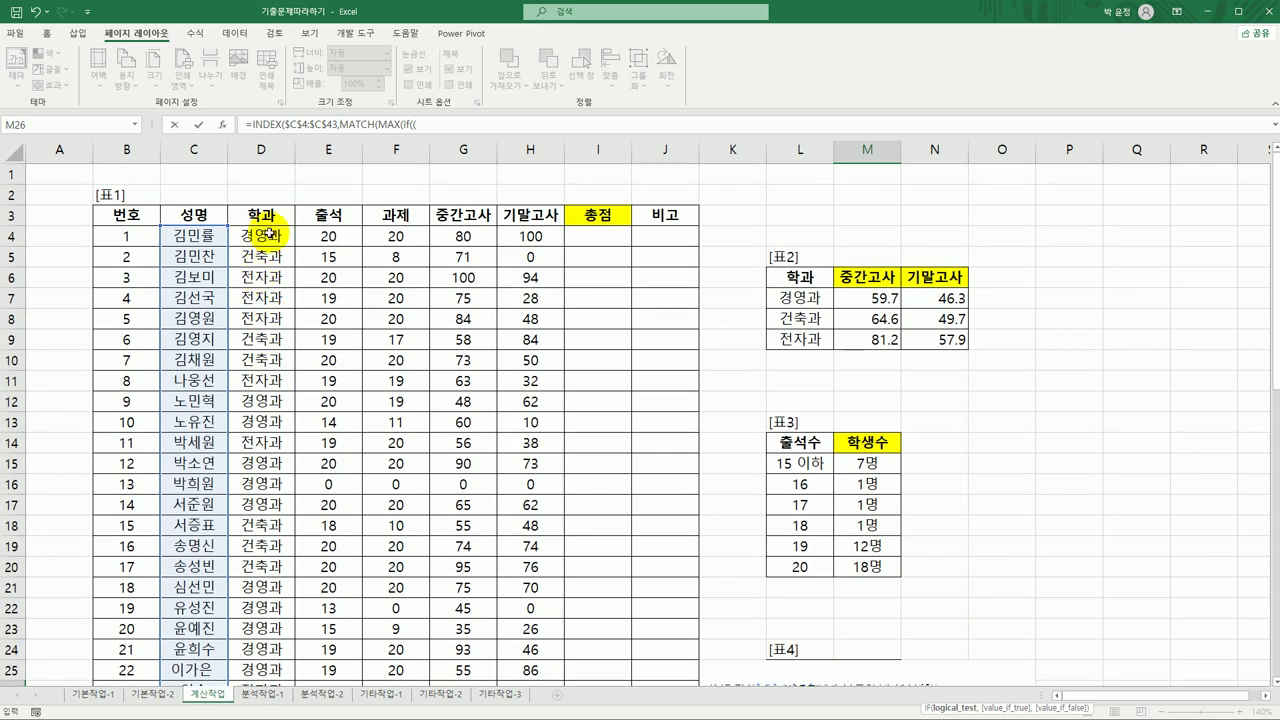
pyautogui.moveTo(268, 233); pyautogui.dragTo(276, 652)
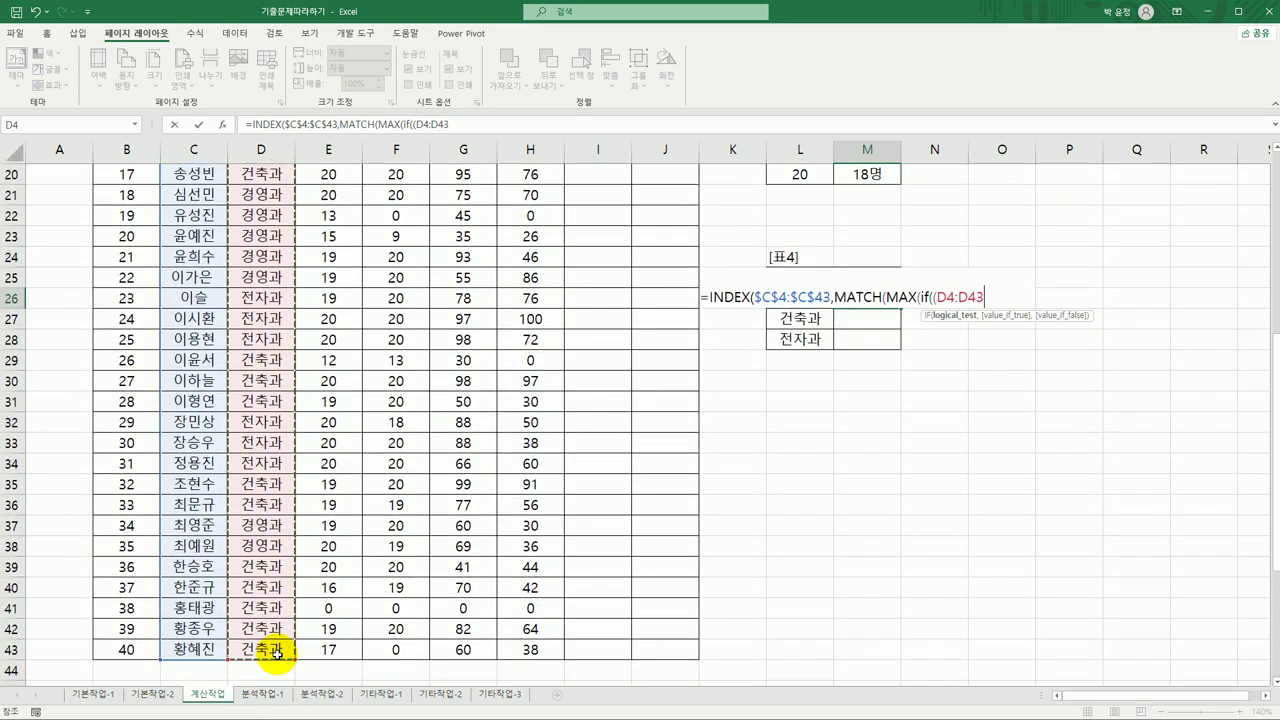
pyautogui.press('F4')
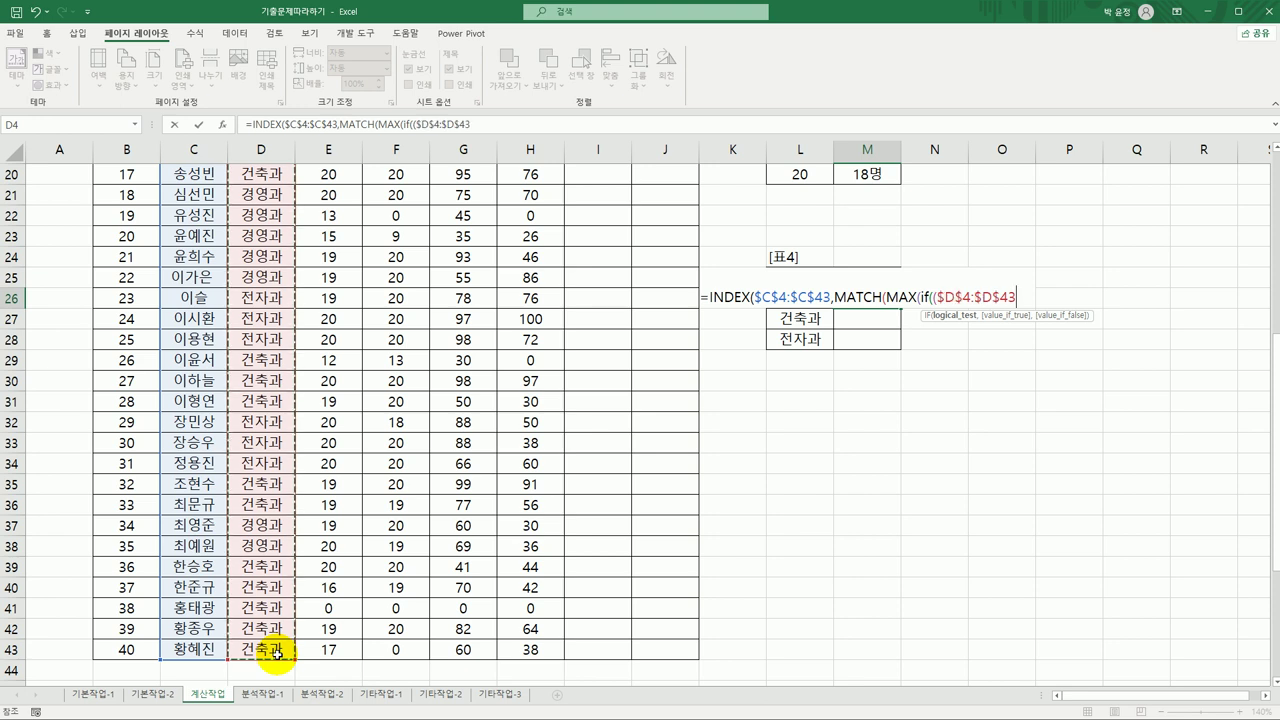
pyautogui.write('=')
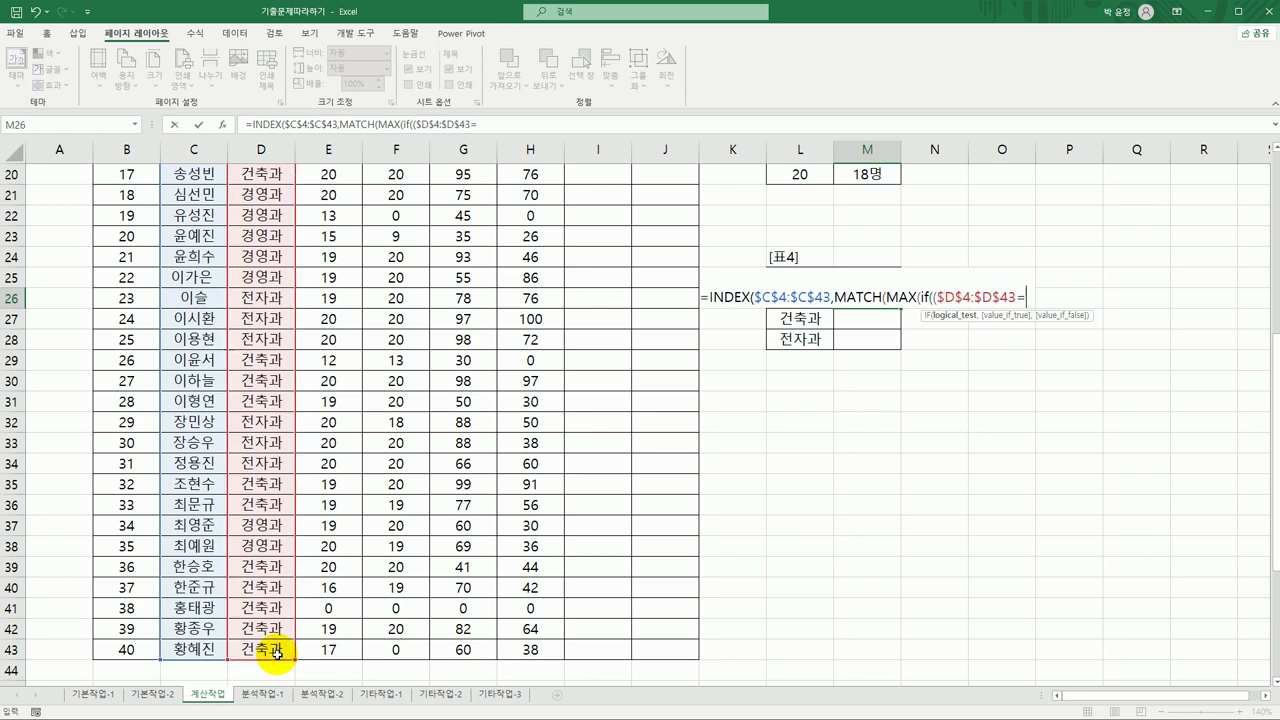
pyautogui.press('Left')
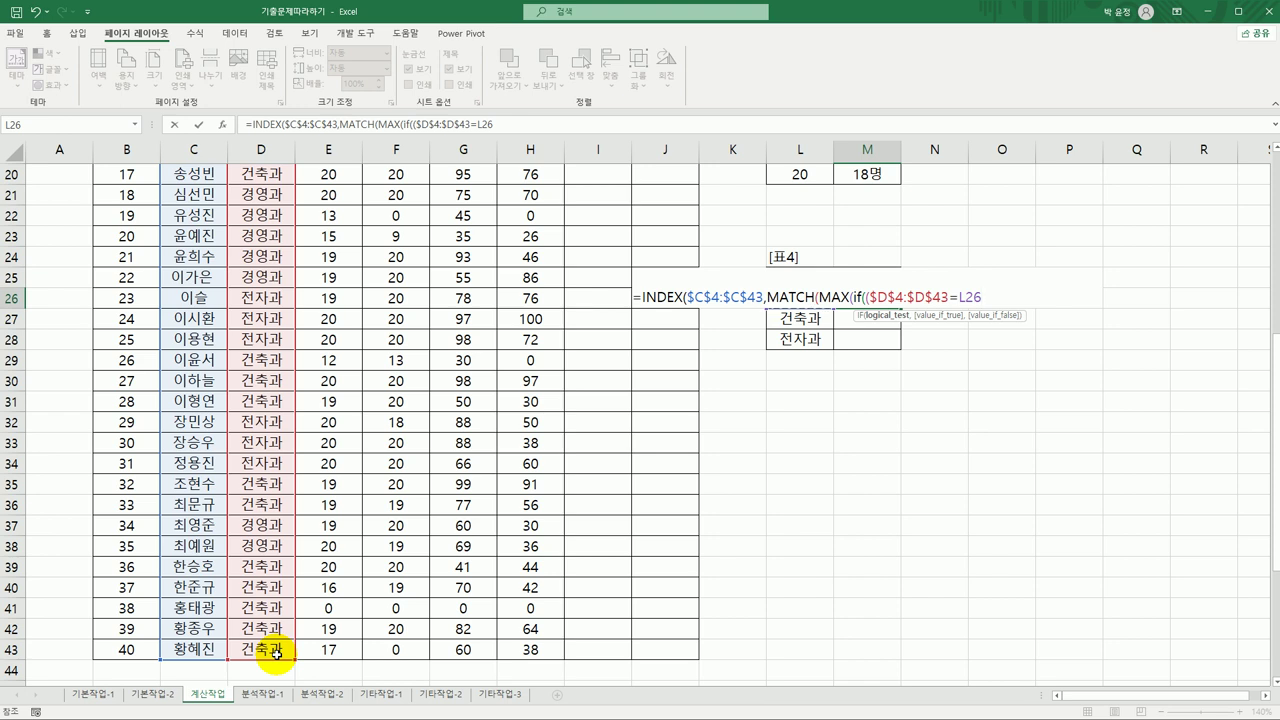
# - Close the condition's parenthesis and multiply it by the absolute 중간고사 range $G$4:$G$43
pyautogui.write(')*')
pyautogui.scroll(6, 452, 455)
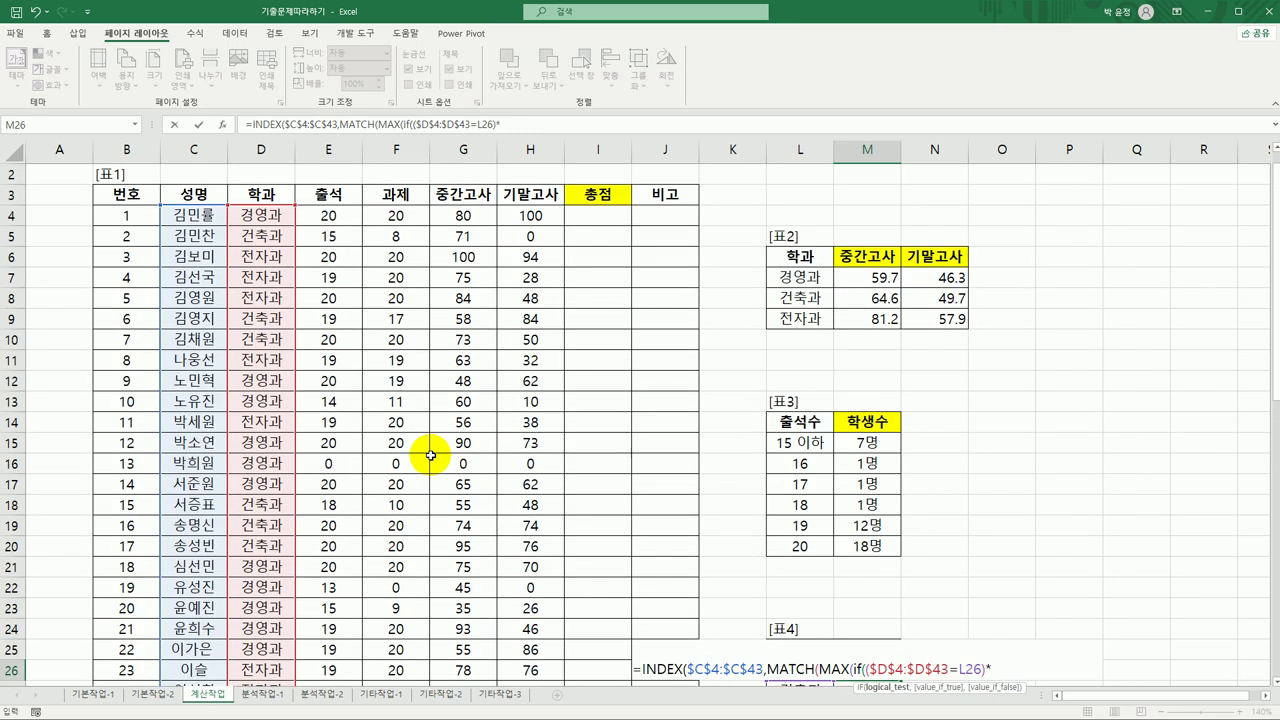
pyautogui.moveTo(466, 216); pyautogui.dragTo(476, 653)
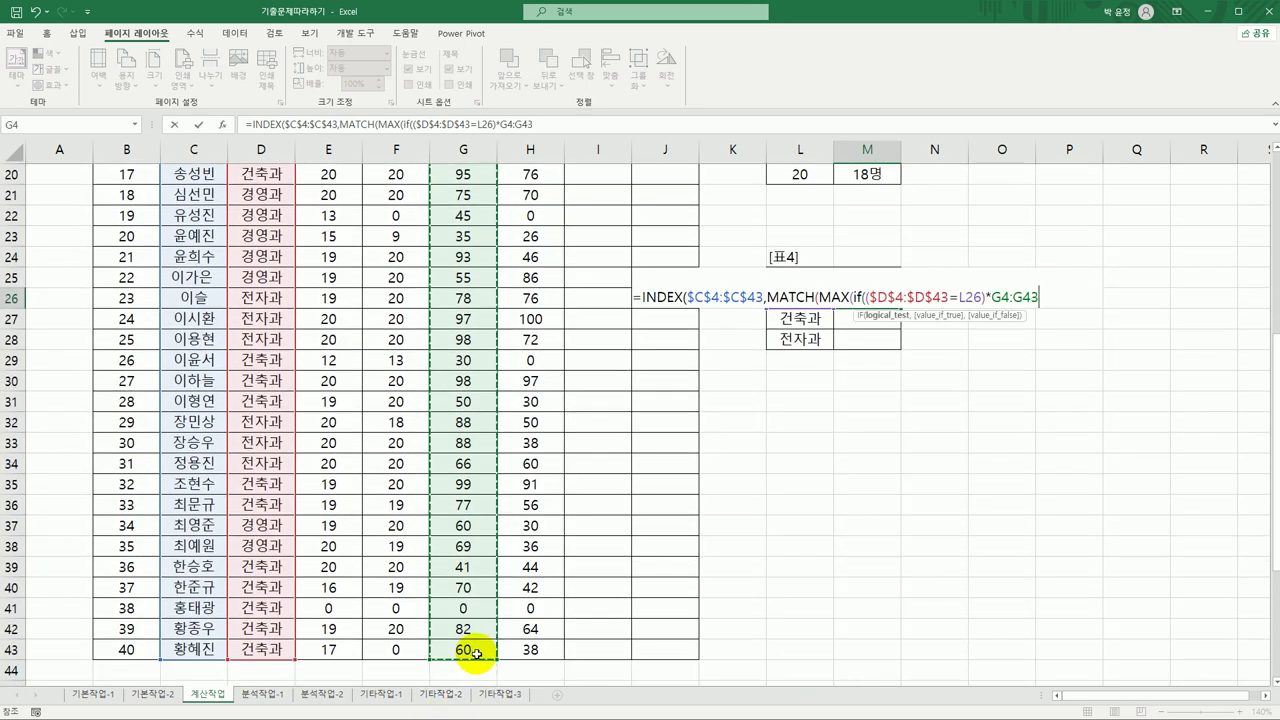
pyautogui.press('F4')
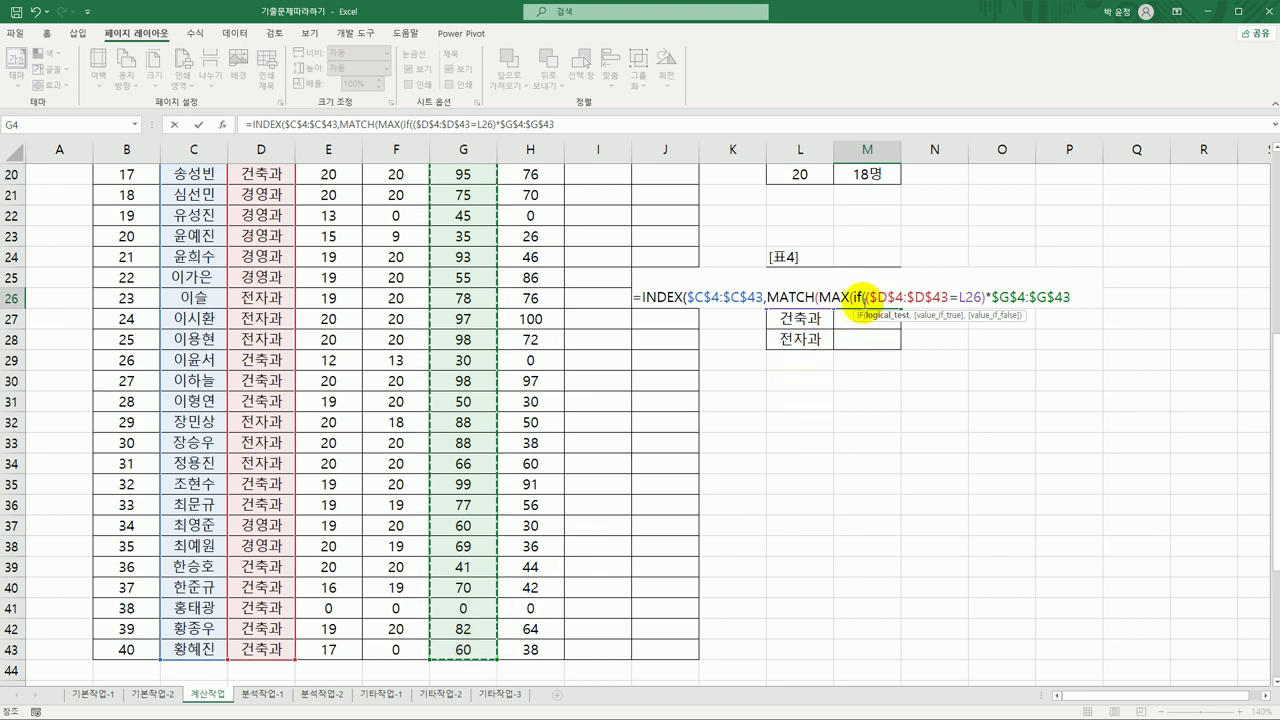
# - Remove the inner parentheses around the IF condition and replace the multiplication sign with a comma, making $G$4:$G$43 the value if true
pyautogui.click(988, 297)
pyautogui.click(990, 297)
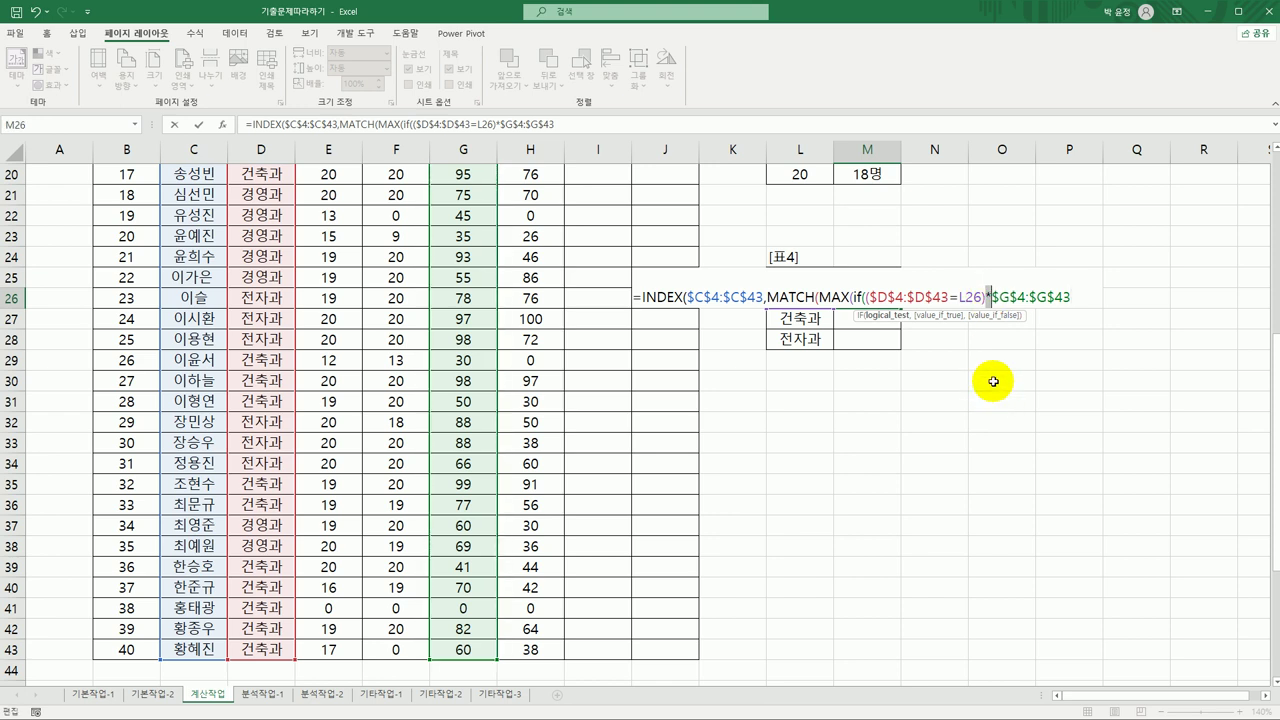
pyautogui.click(866, 297)
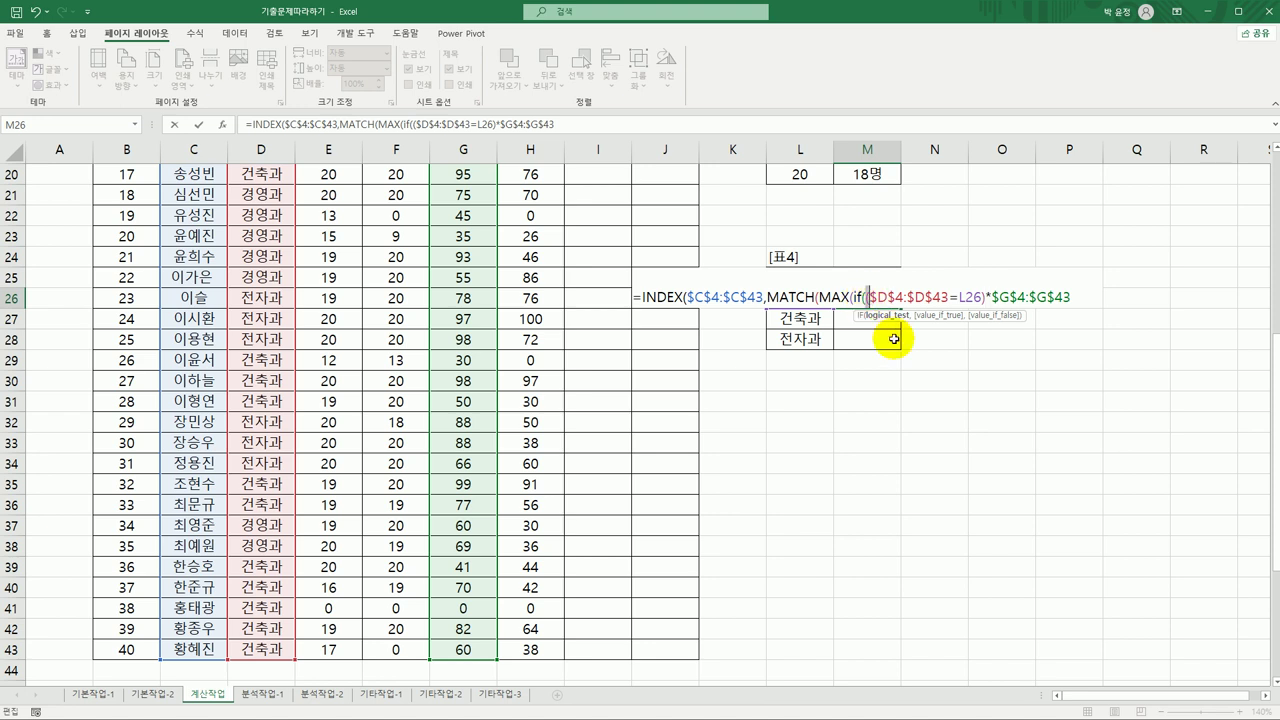
pyautogui.press('Delete')
pyautogui.click(980, 297)
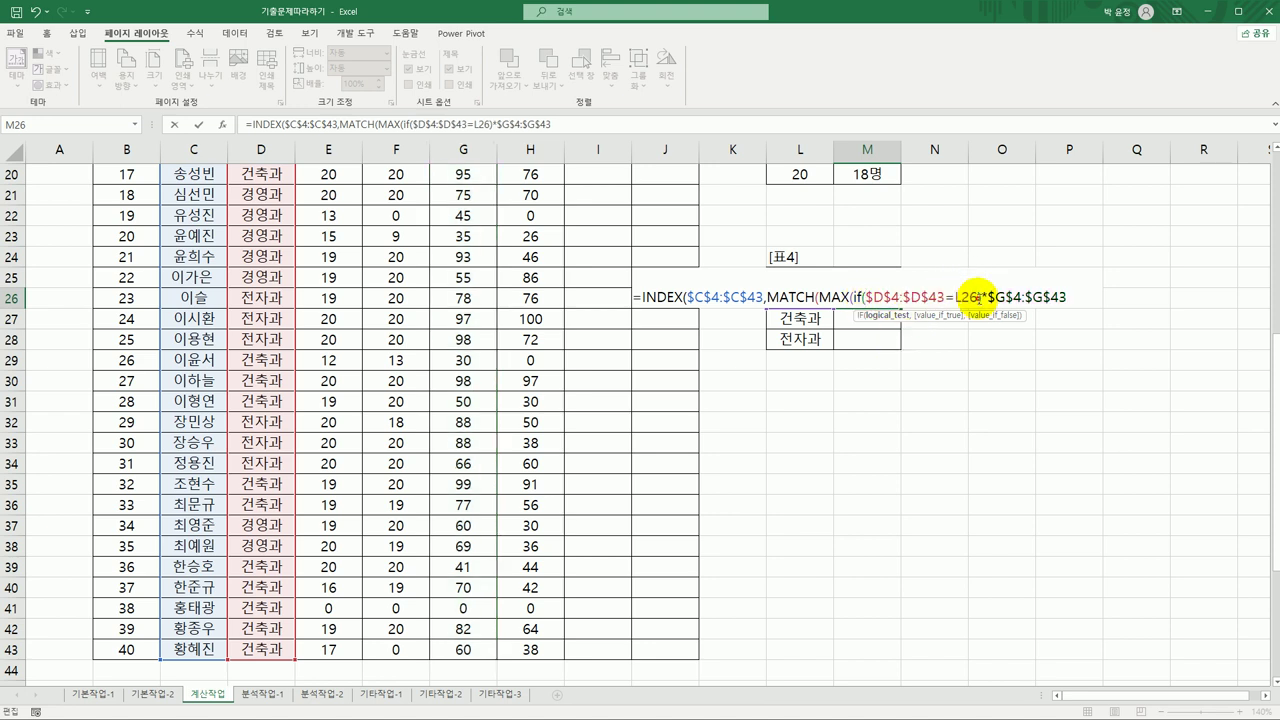
pyautogui.press('BackSpace')
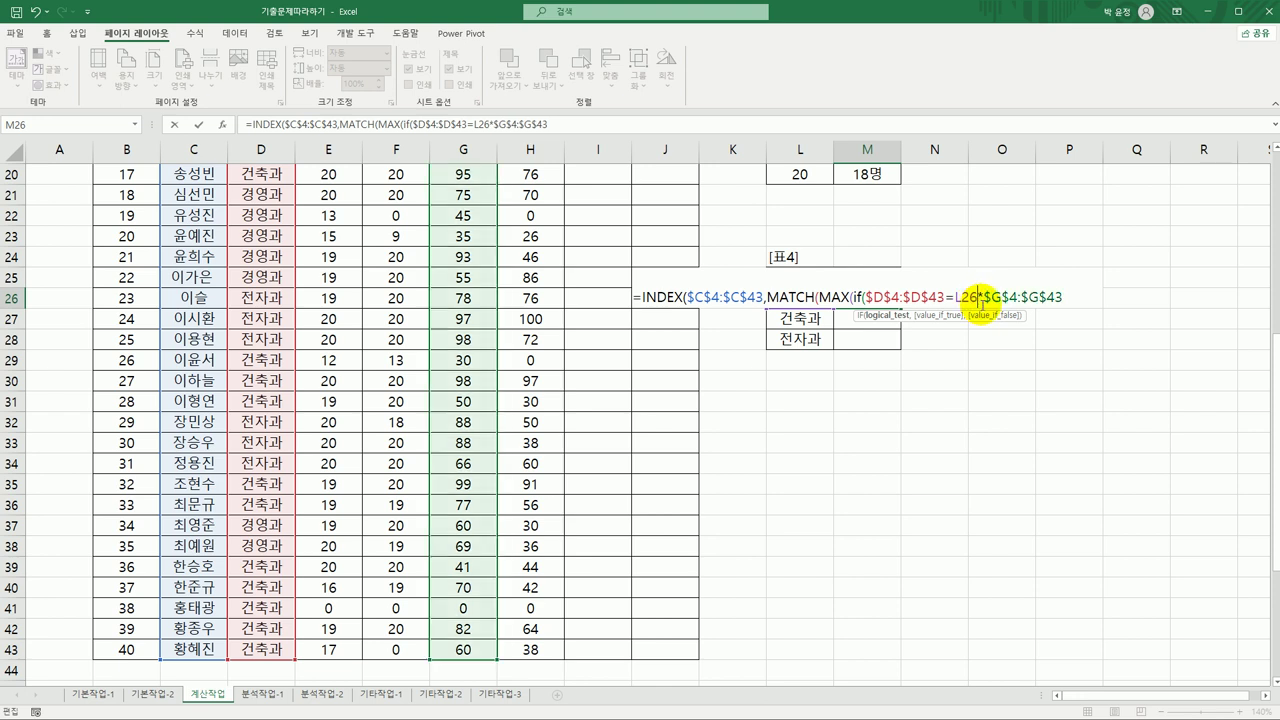
pyautogui.press('Delete')
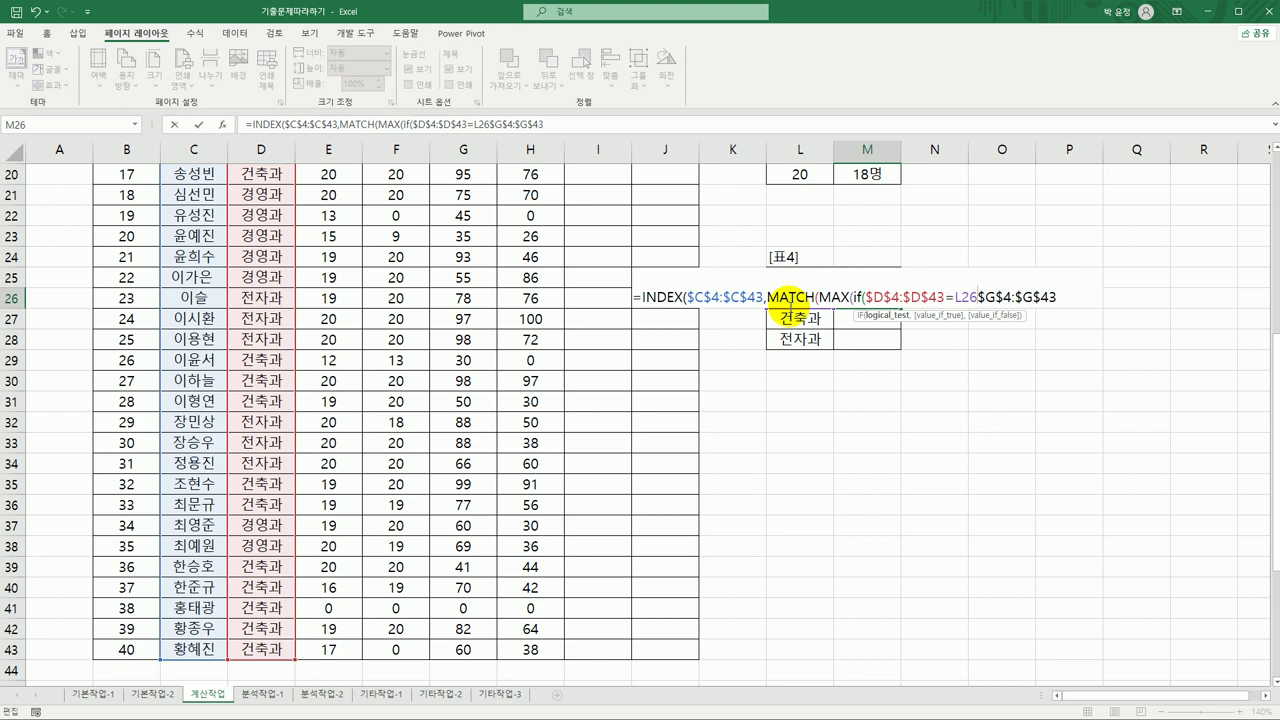
pyautogui.write(',')
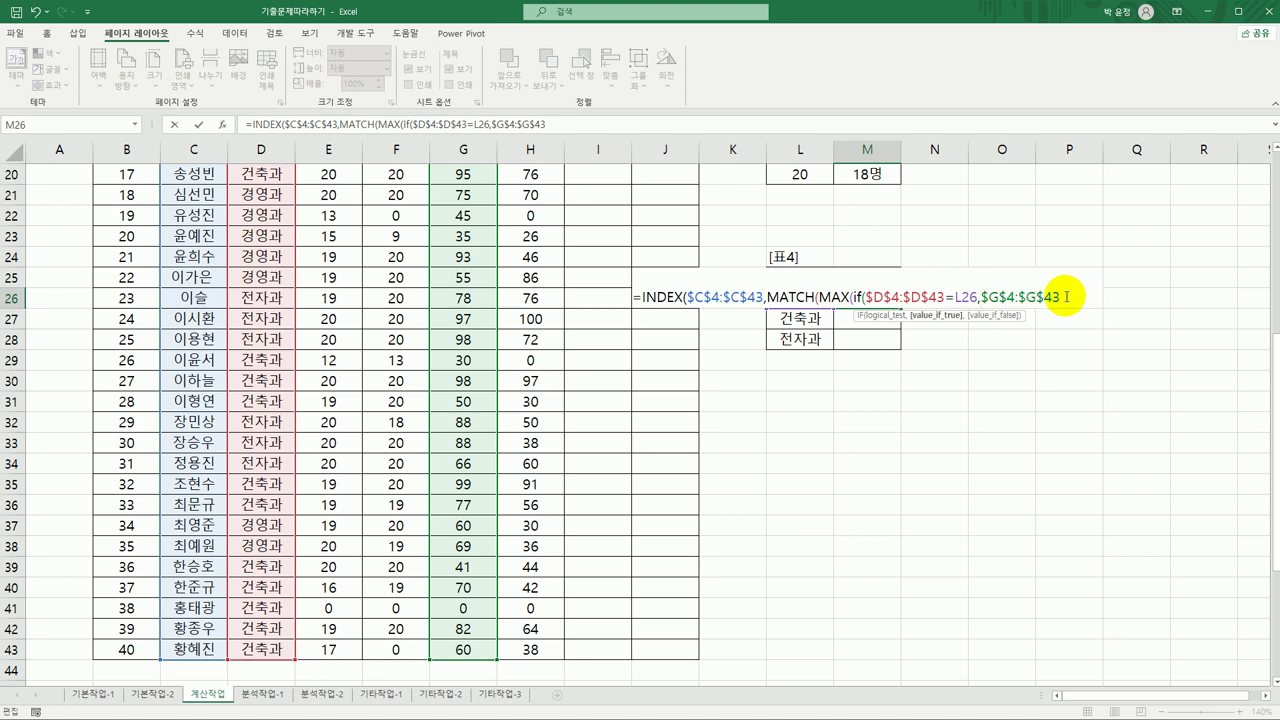
# - Close the IF and MAX functions after $G$4:$G$43 in the M26 formula
pyautogui.click(1066, 297)
pyautogui.write(')')
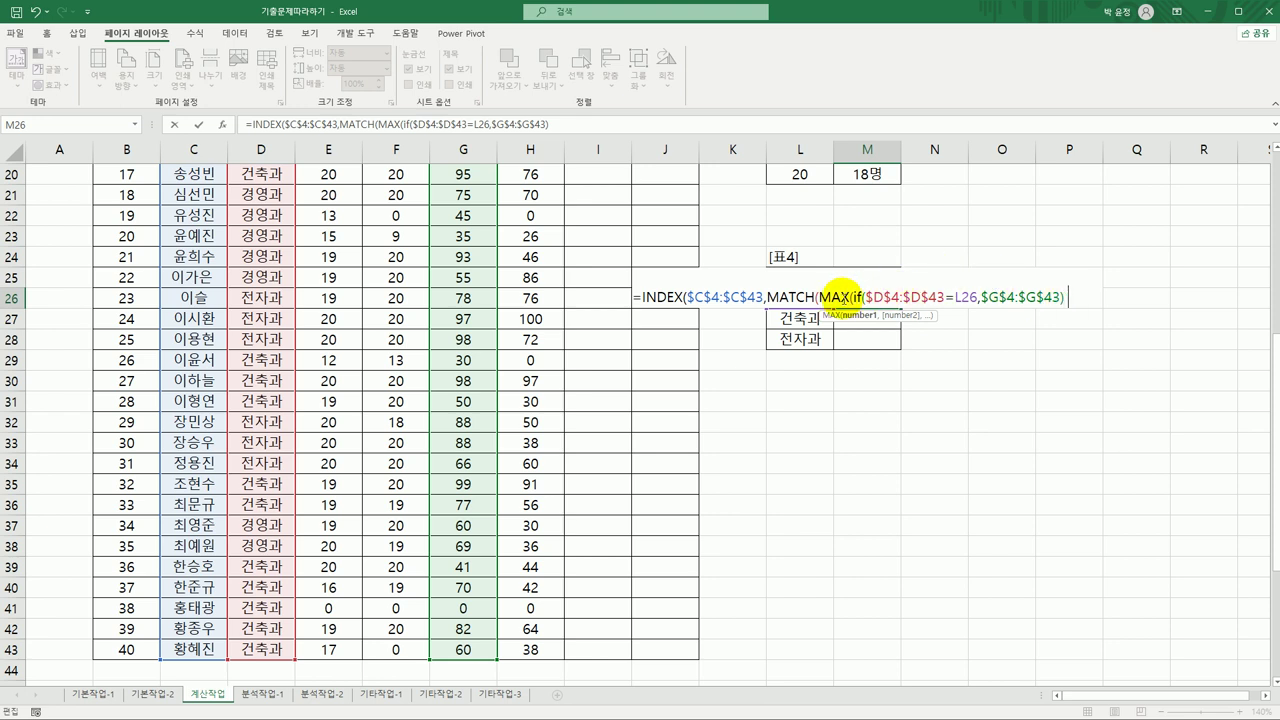
pyautogui.write(')')
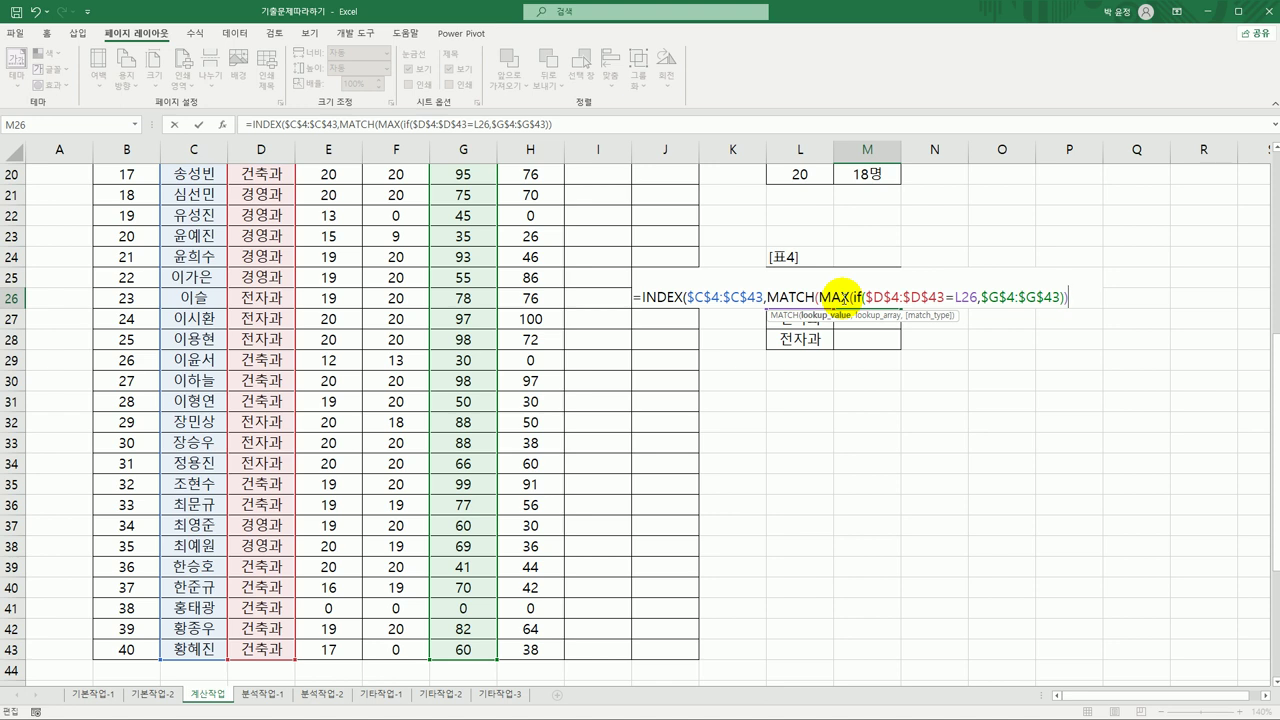
# - Begin MATCH's lookup array with the parenthesised condition $D$4:$D$43=L26, followed by a multiplication sign
pyautogui.write(',(')
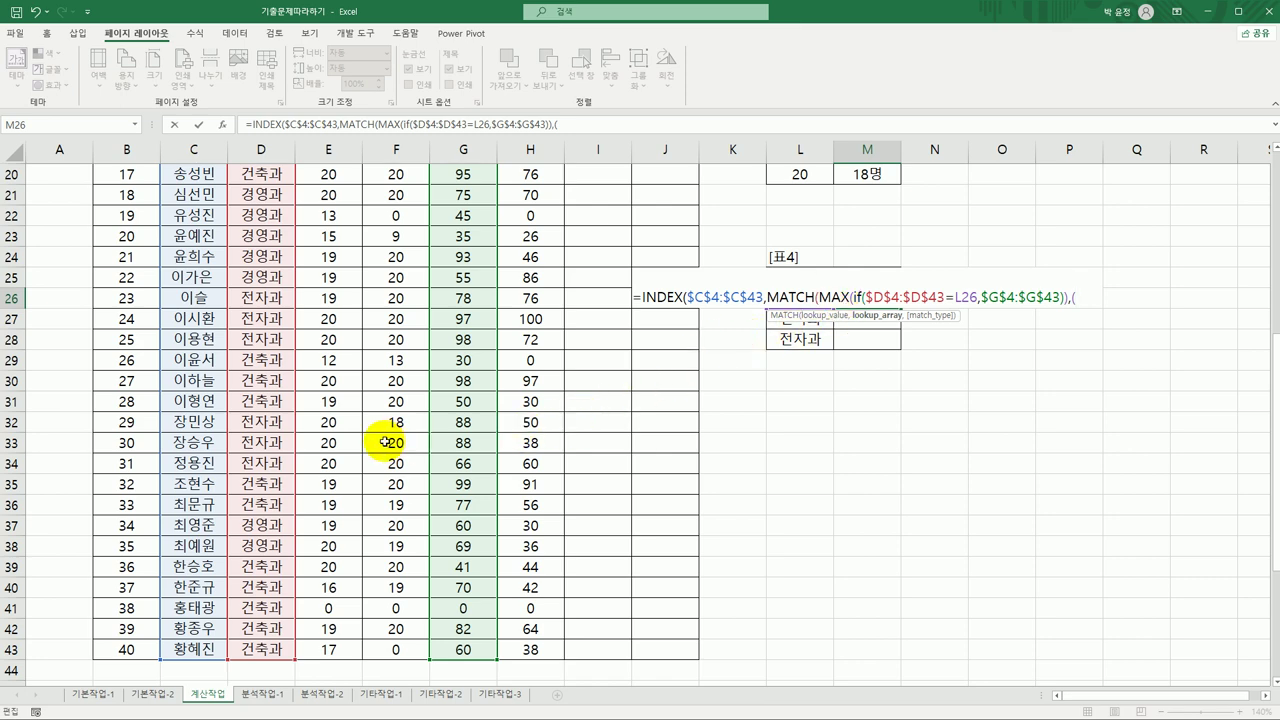
pyautogui.scroll(6, 385, 440)
pyautogui.moveTo(275, 213); pyautogui.dragTo(262, 652)
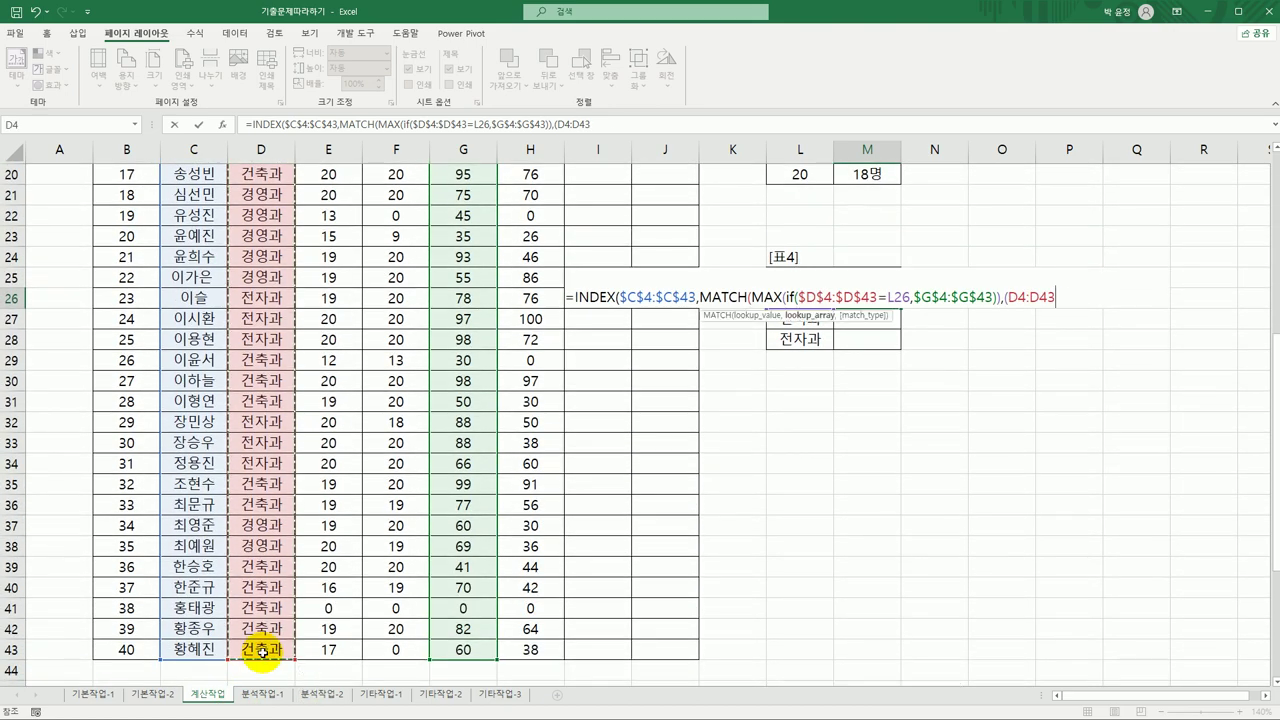
pyautogui.press('F4')
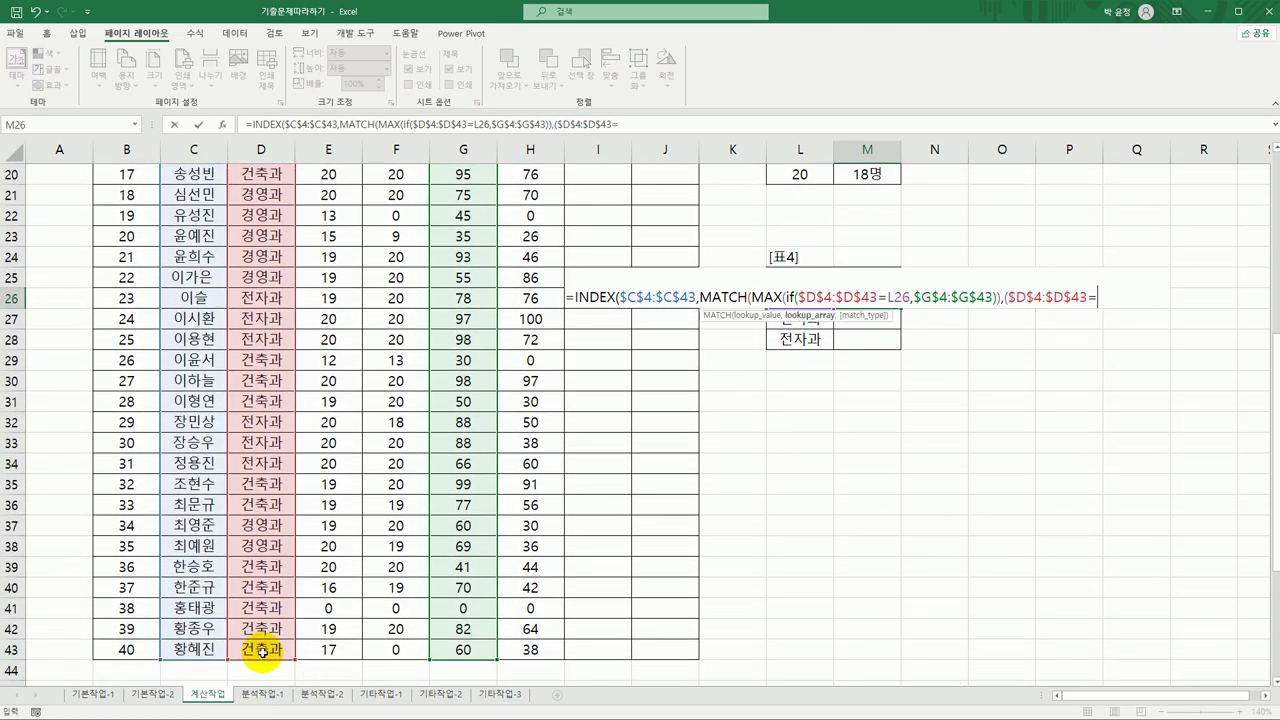
pyautogui.write('=L26)*')
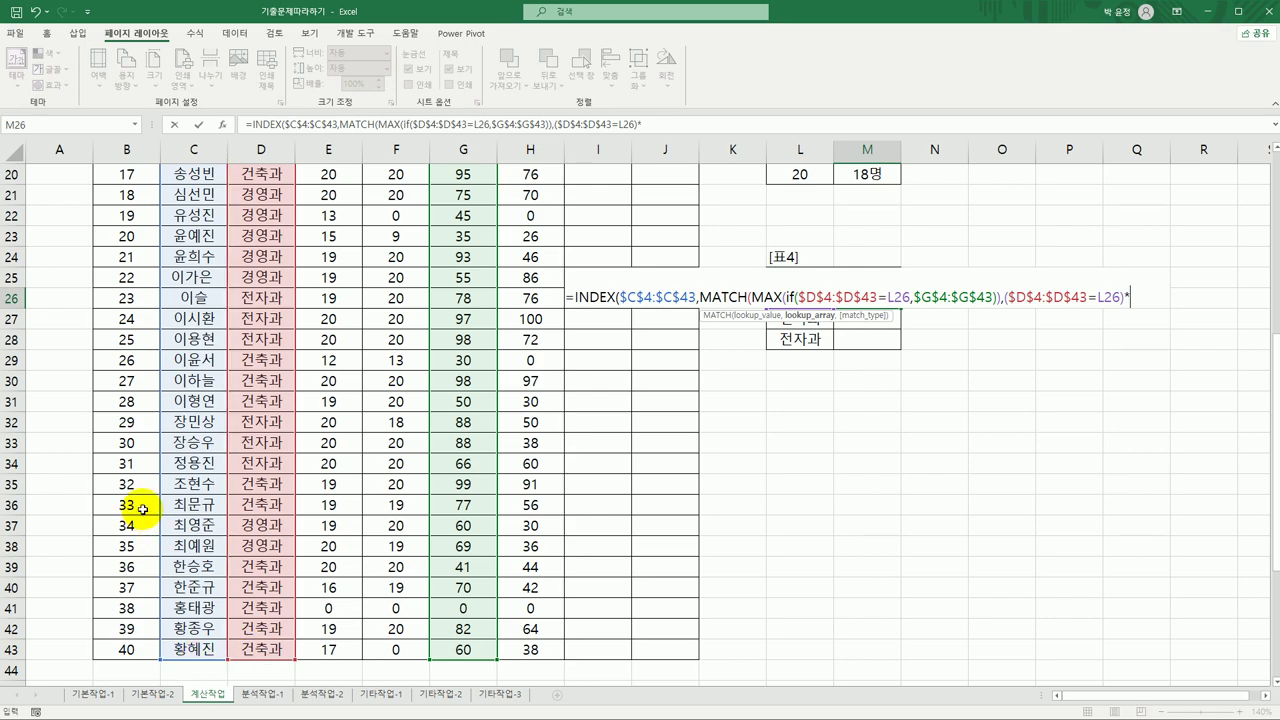
# - Complete the lookup array with the absolute 중간고사 range $G$4:$G$43 and close MATCH with match type 0
pyautogui.scroll(6, 410, 420)
pyautogui.moveTo(443, 237); pyautogui.dragTo(465, 649)
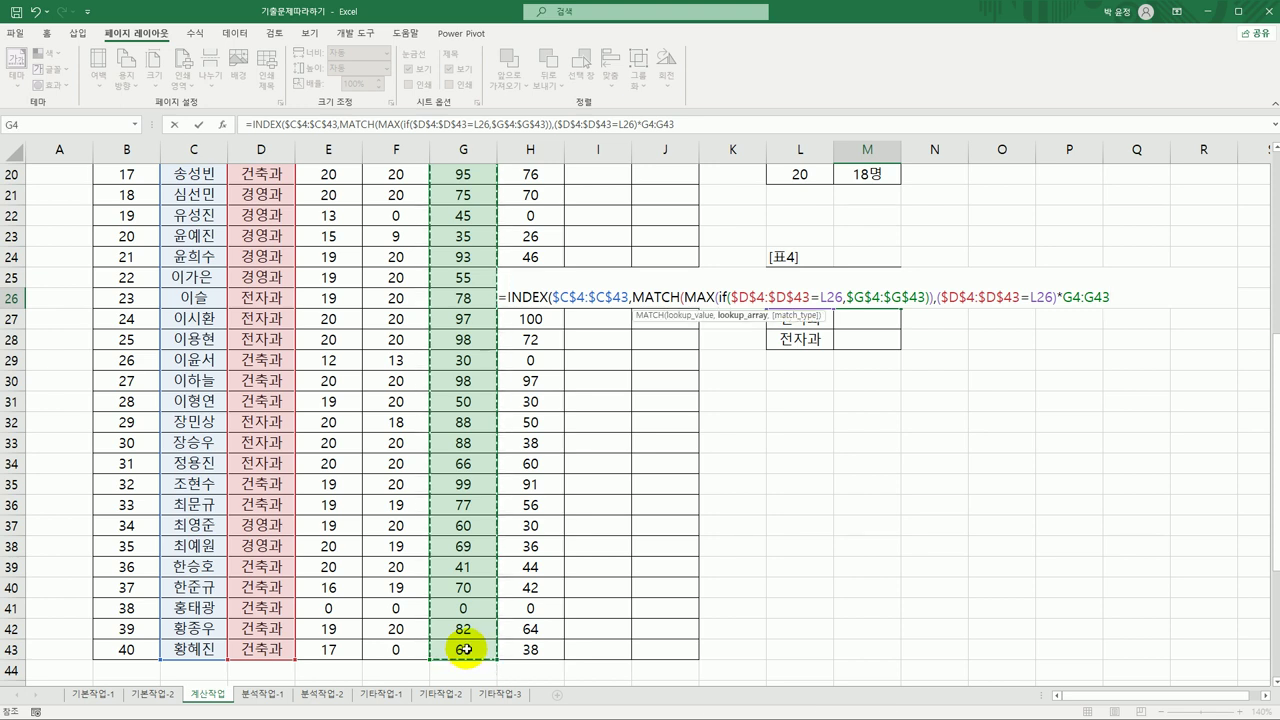
pyautogui.press('F4')
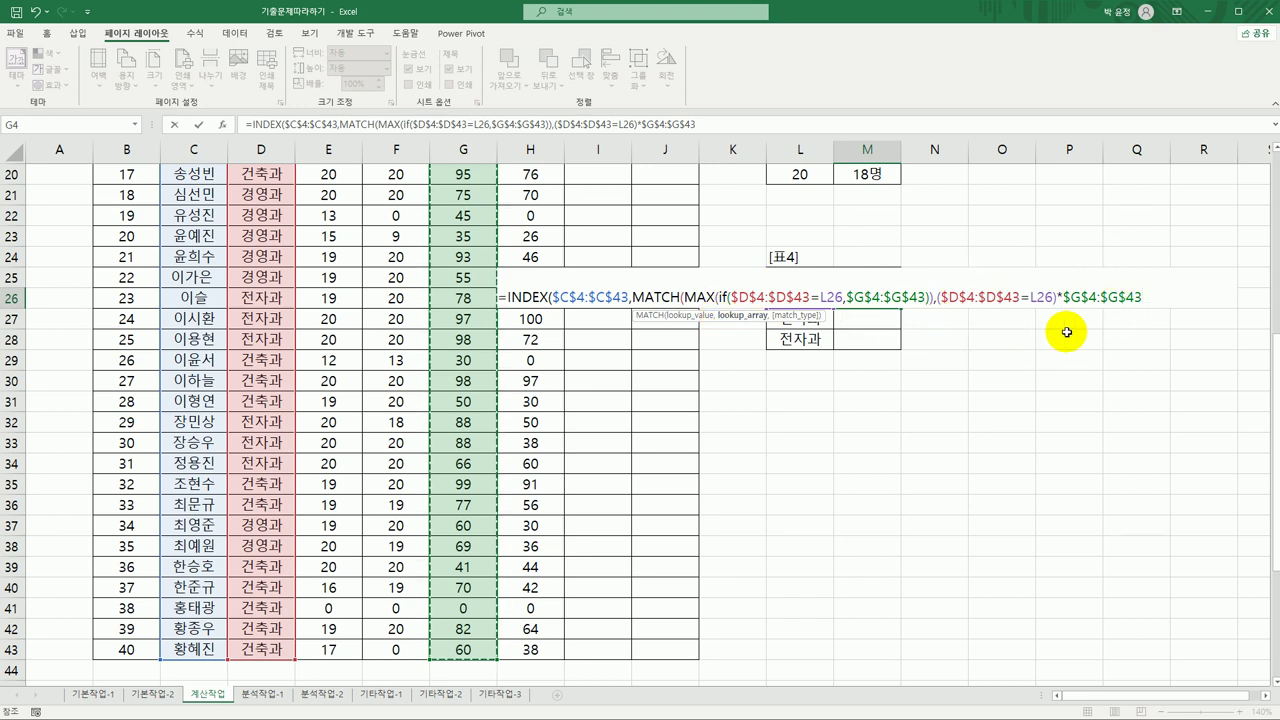
pyautogui.write(',0')
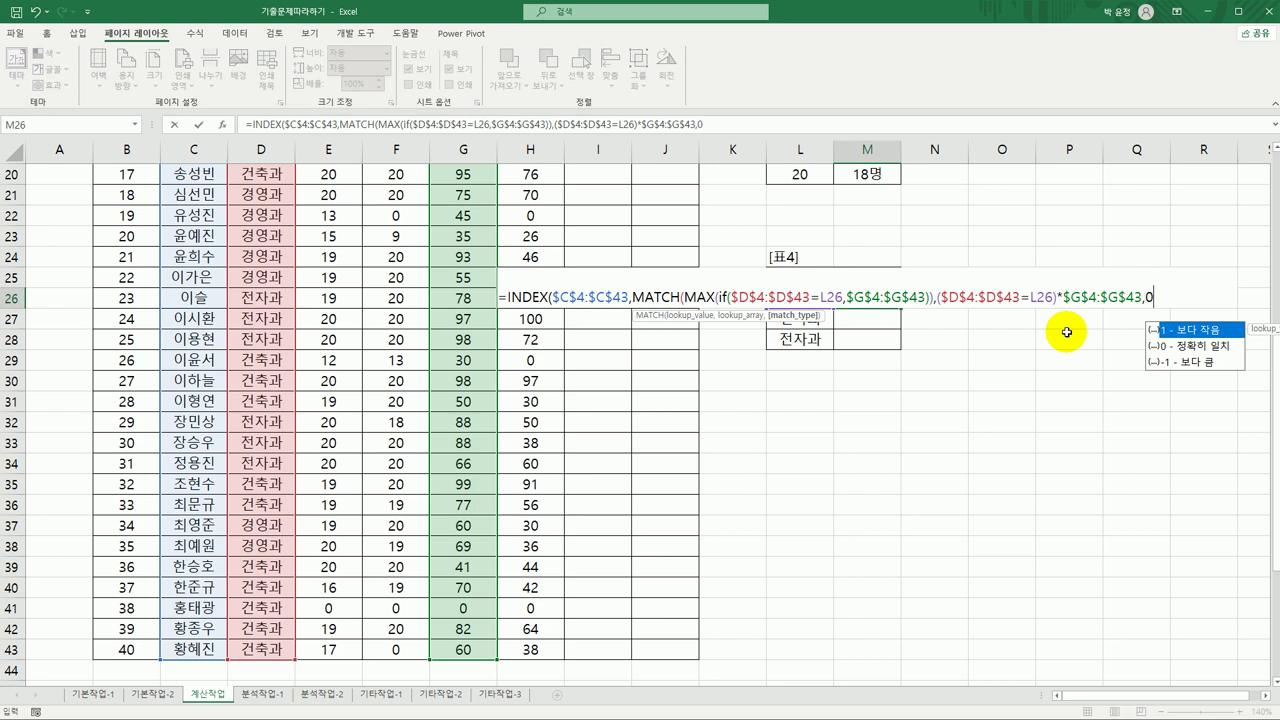
pyautogui.write(')')
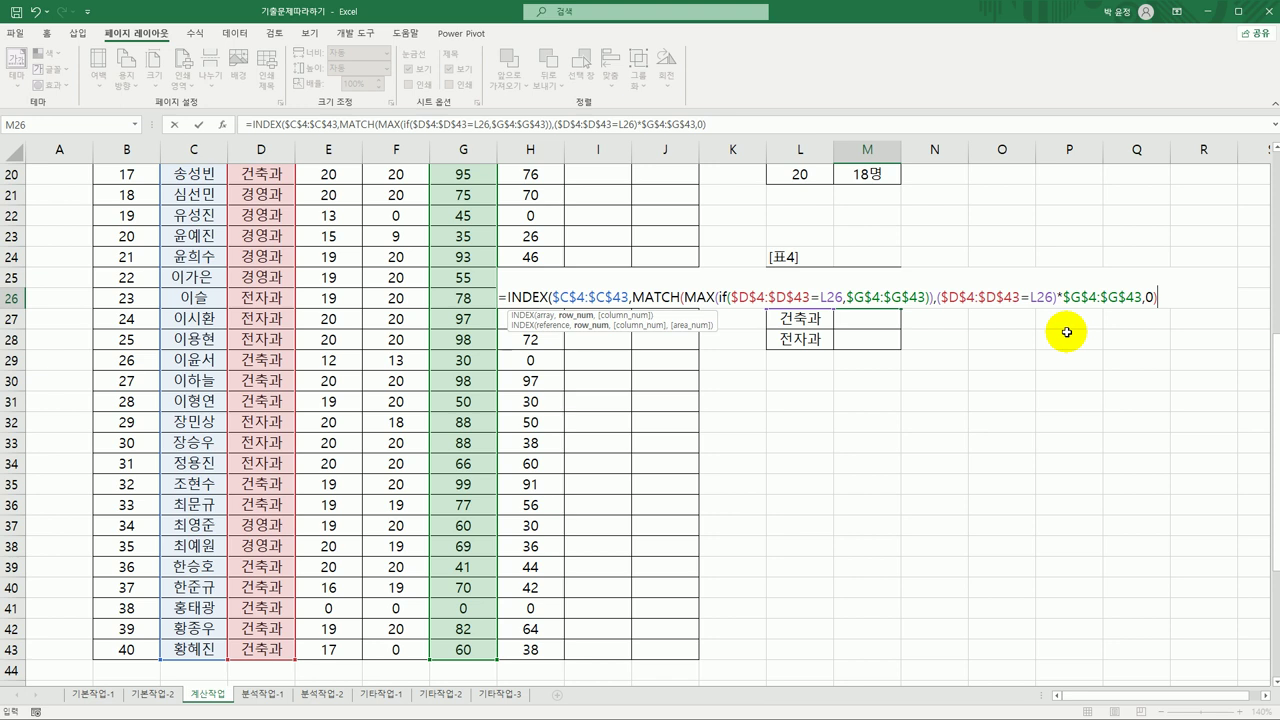
pyautogui.write(',1')
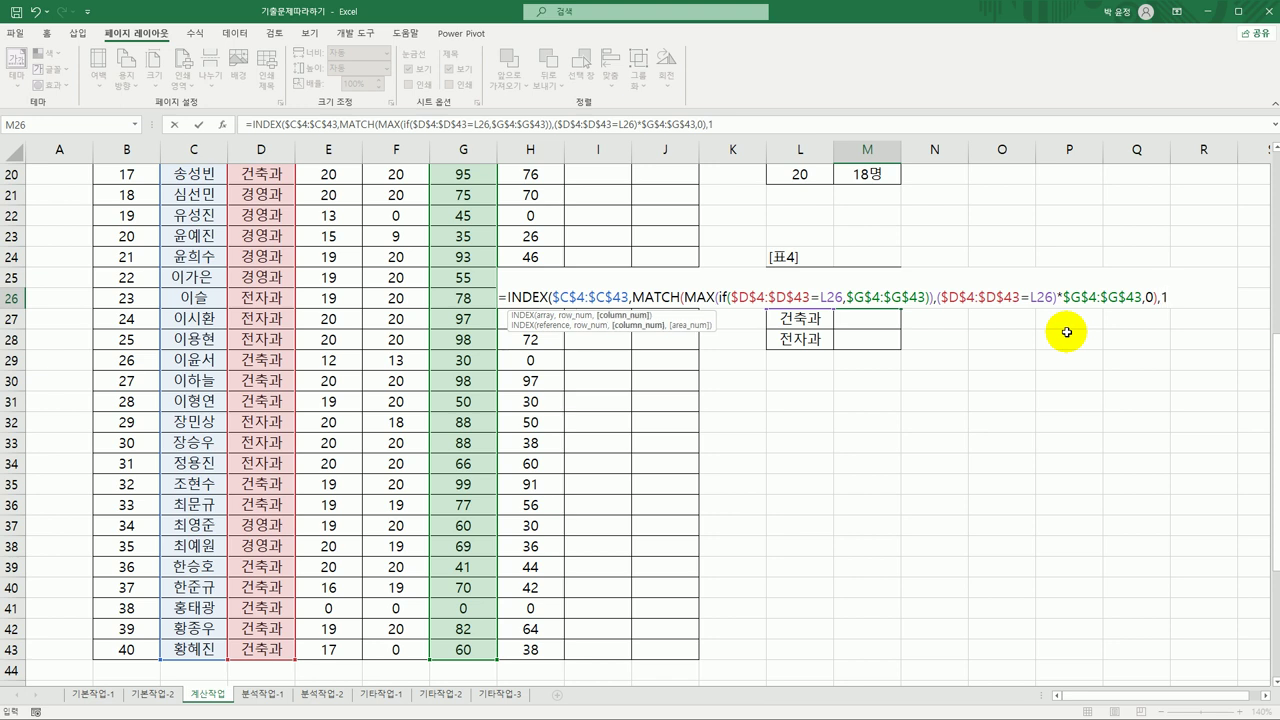
pyautogui.press('BackSpace')
pyautogui.press('BackSpace')
# - Close the INDEX function, enter it as an array formula in M26 and fill it down to M28
pyautogui.write(')')
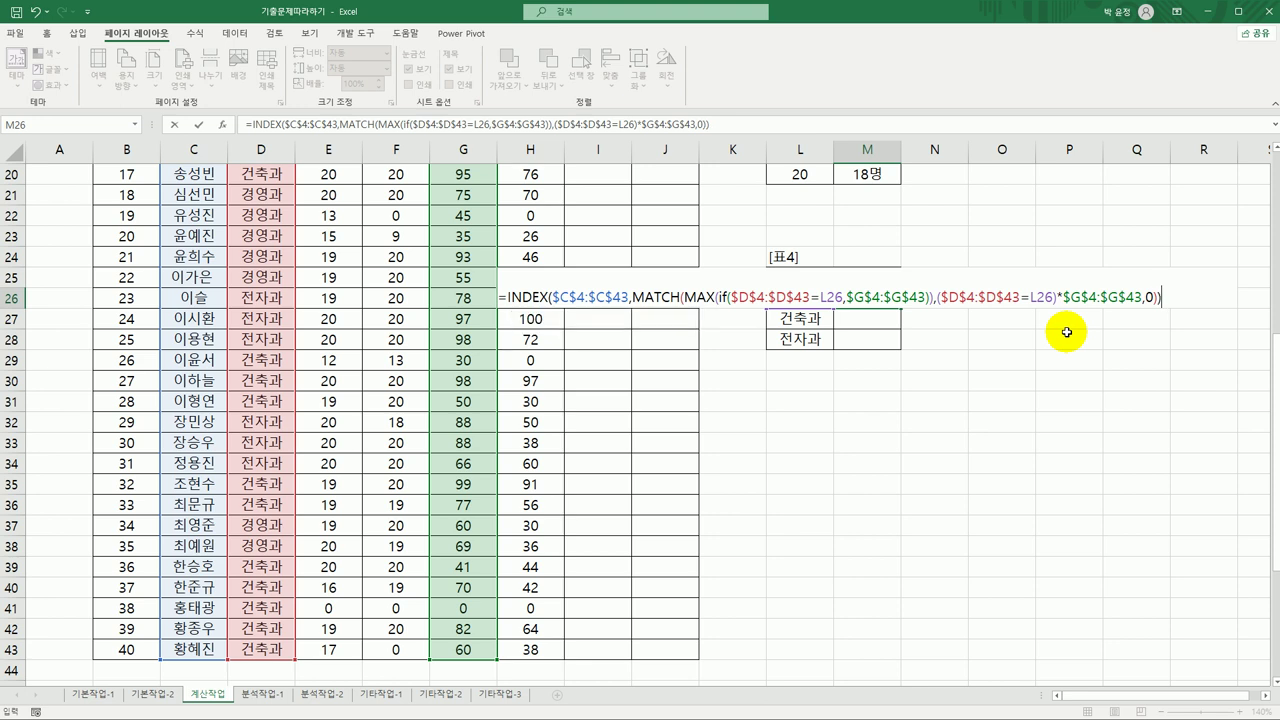
pyautogui.hotkey('ctrl', 'shift', 'Return')
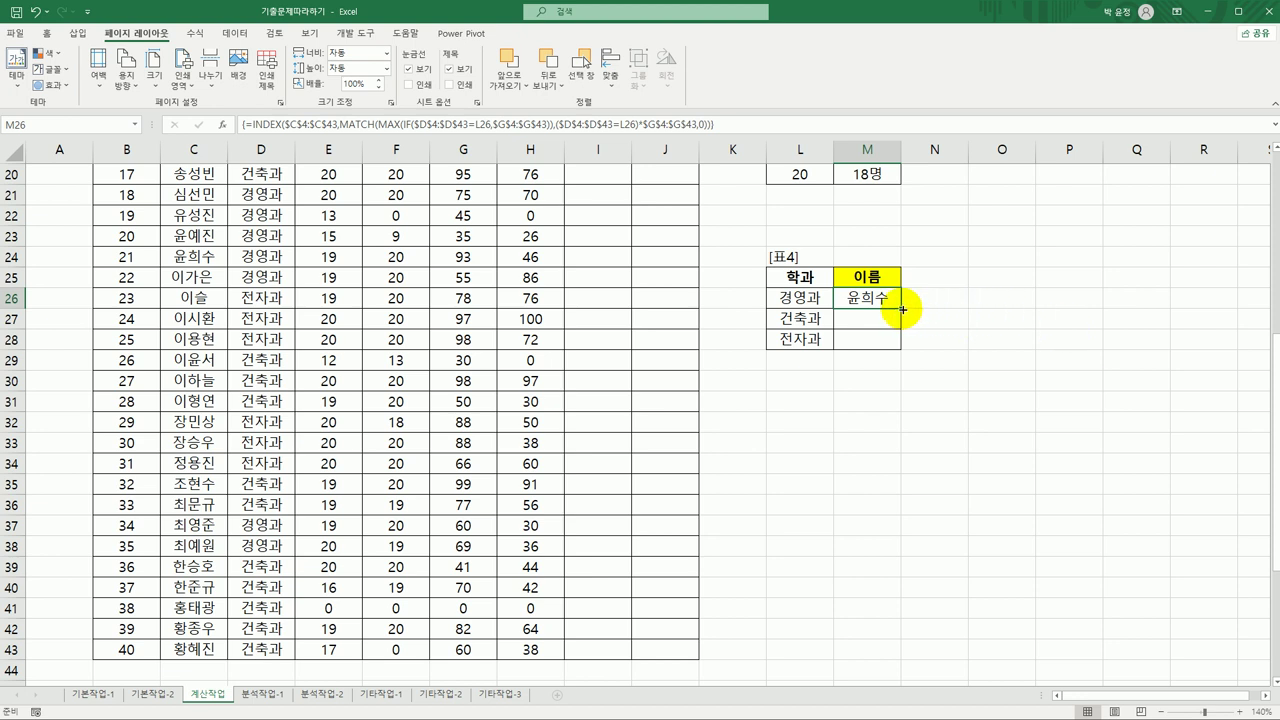
pyautogui.moveTo(901, 309); pyautogui.dragTo(900, 346)
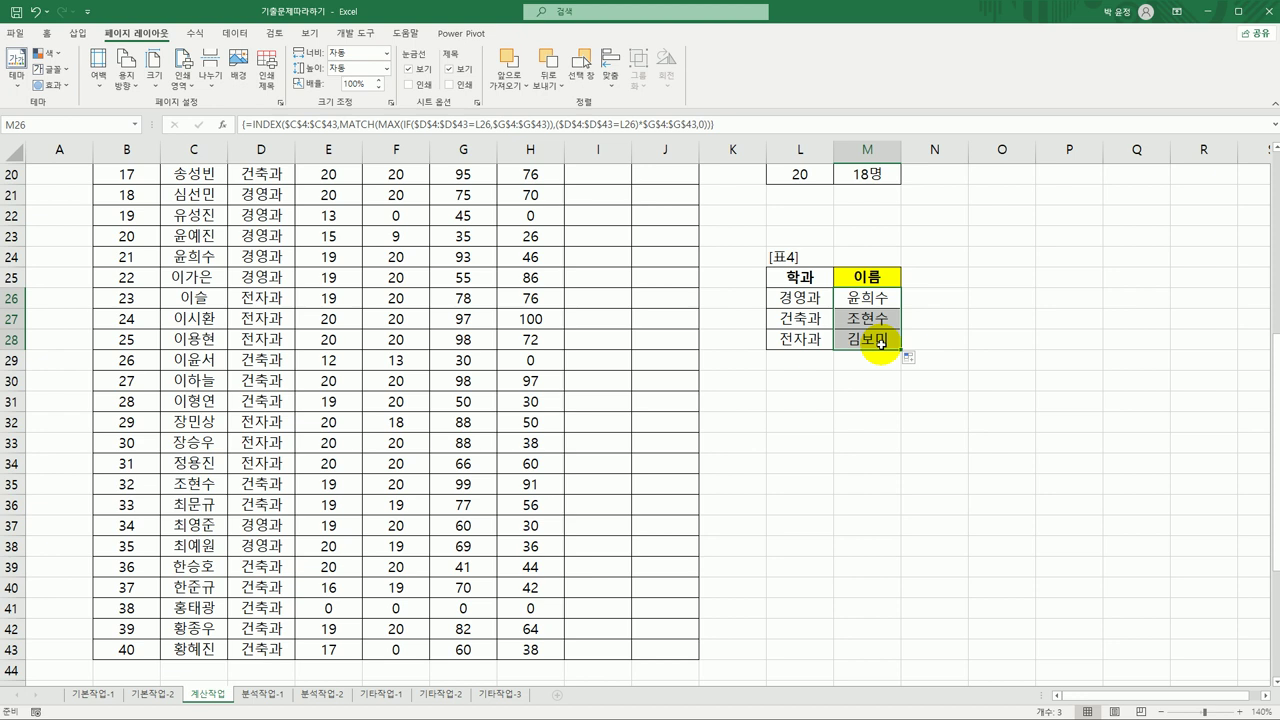
# - Review the formula in M26 in edit mode and re-enter it as an array formula
pyautogui.click(866, 297)
pyautogui.doubleClick(866, 297)
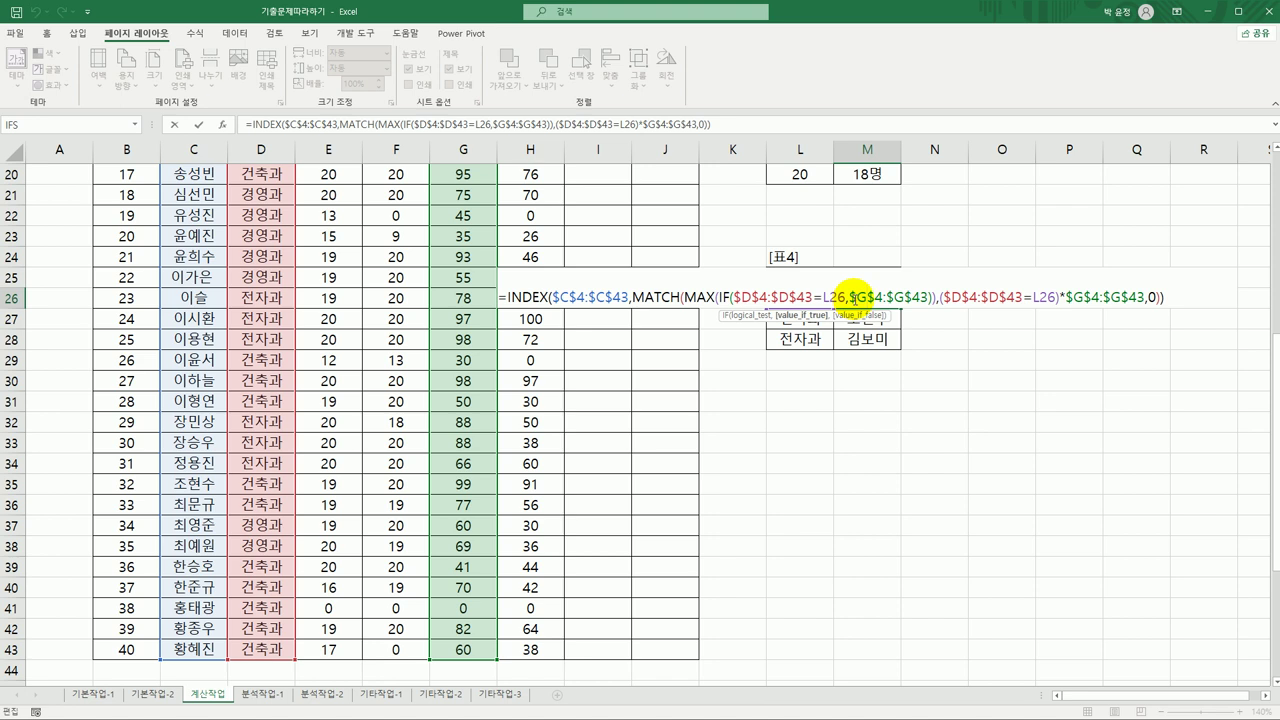
pyautogui.hotkey('ctrl', 'shift', 'Return')
pyautogui.moveTo(900, 307); pyautogui.dragTo(849, 339)
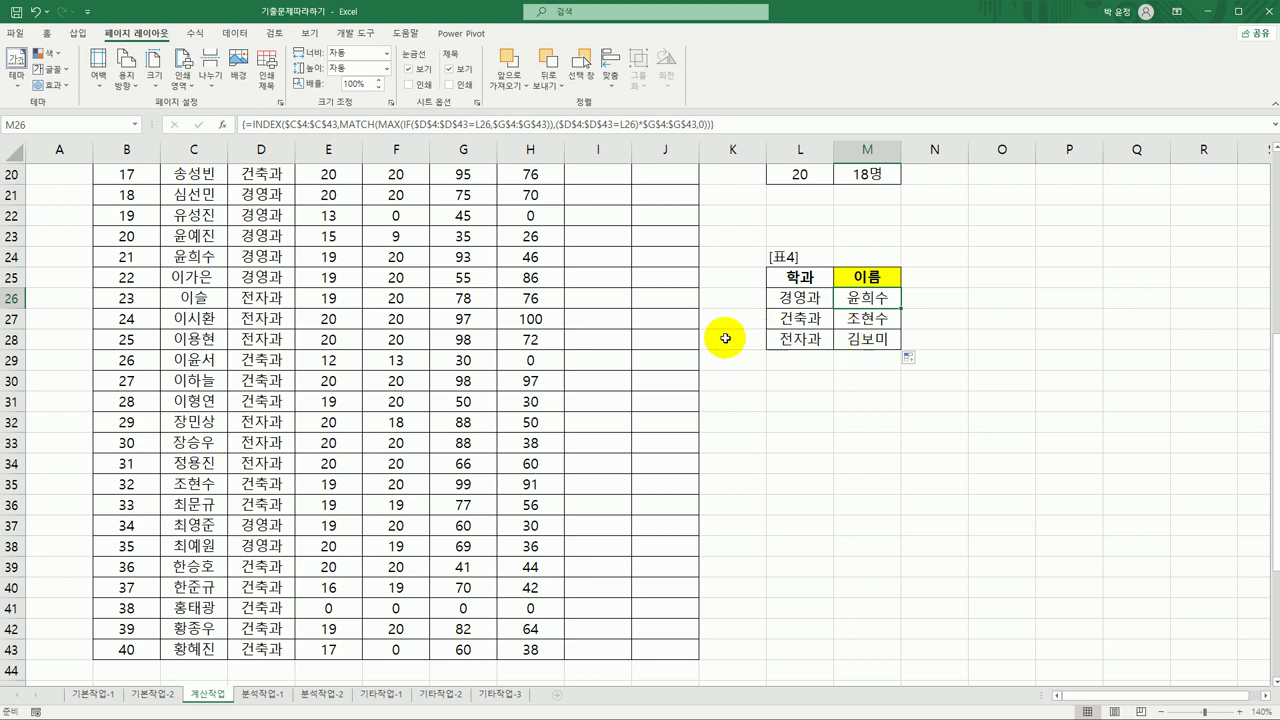
# - Select I4 in the 총점 column of [표1] and insert a new module in the Visual Basic Editor
pyautogui.scroll(7, 710, 340)
pyautogui.click(584, 234)
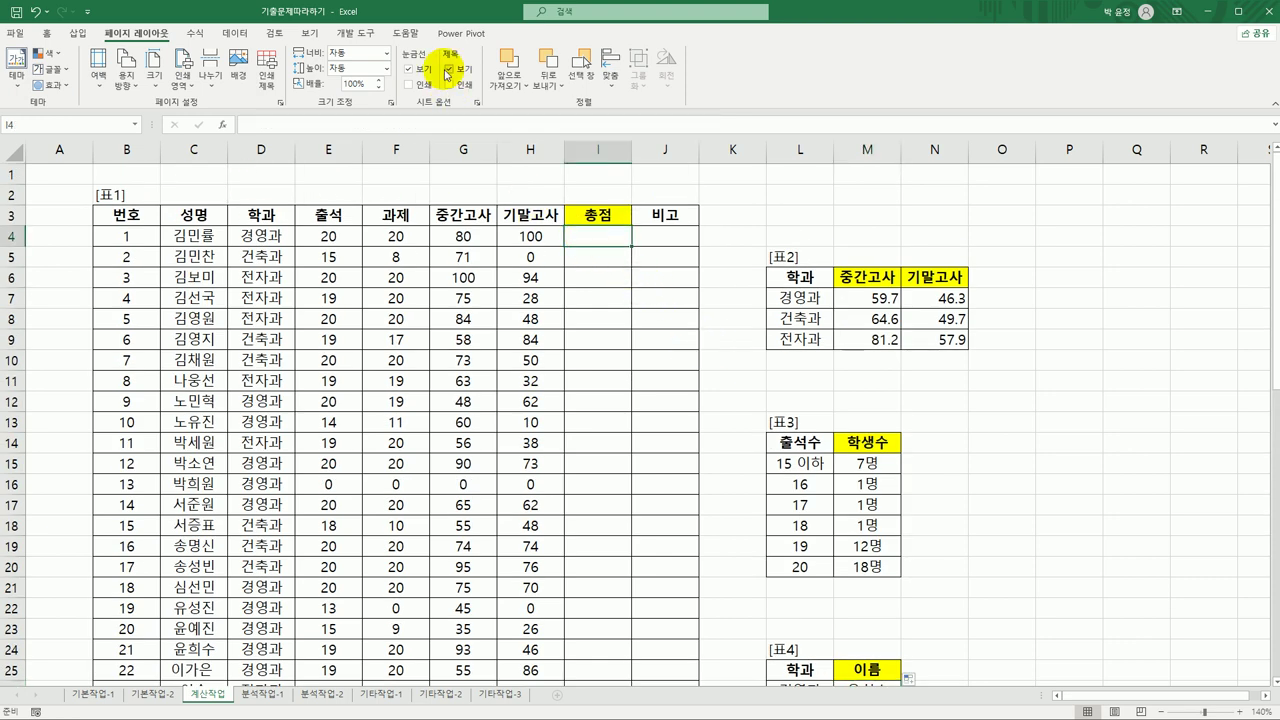
pyautogui.click(356, 33)
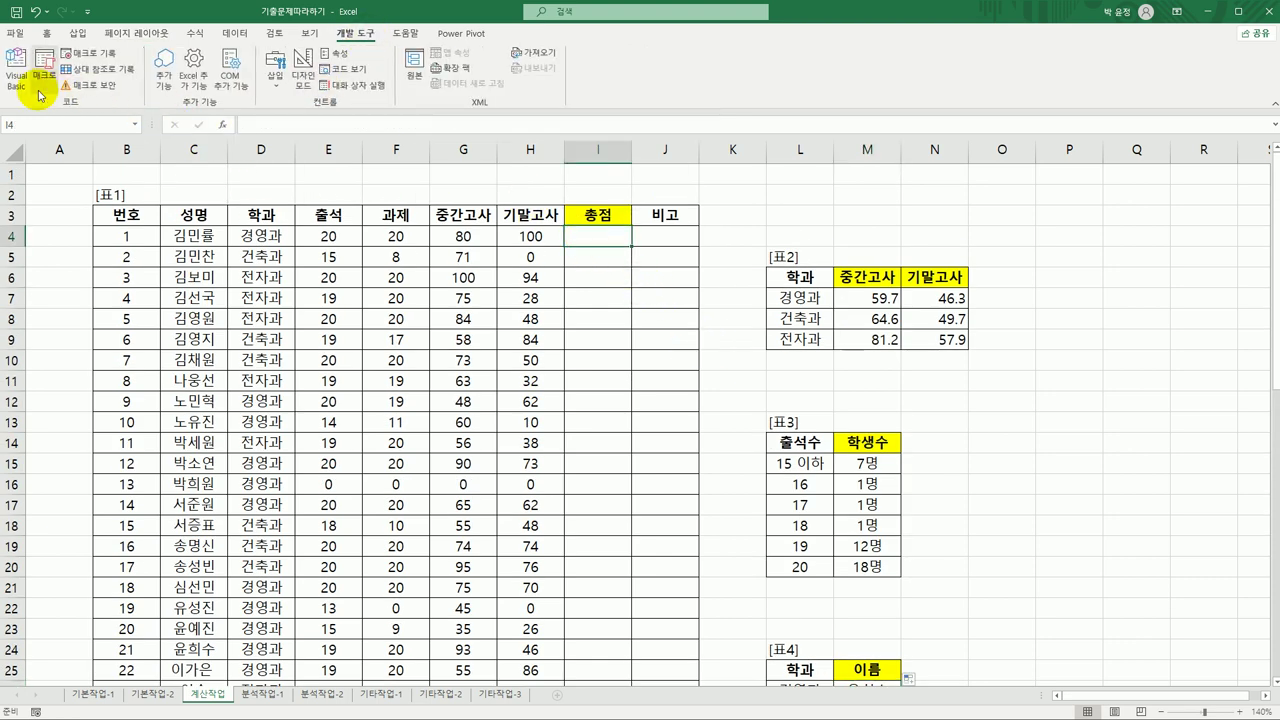
pyautogui.click(16, 68)
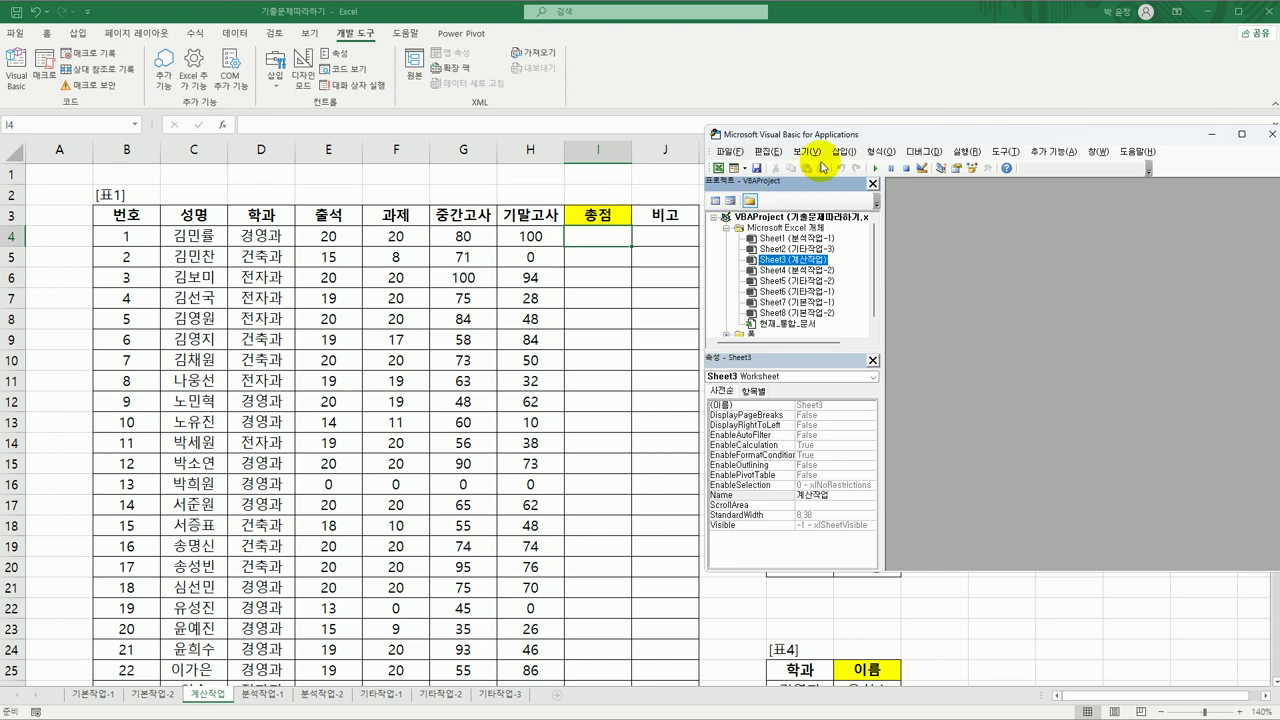
pyautogui.moveTo(835, 134); pyautogui.dragTo(305, 143)
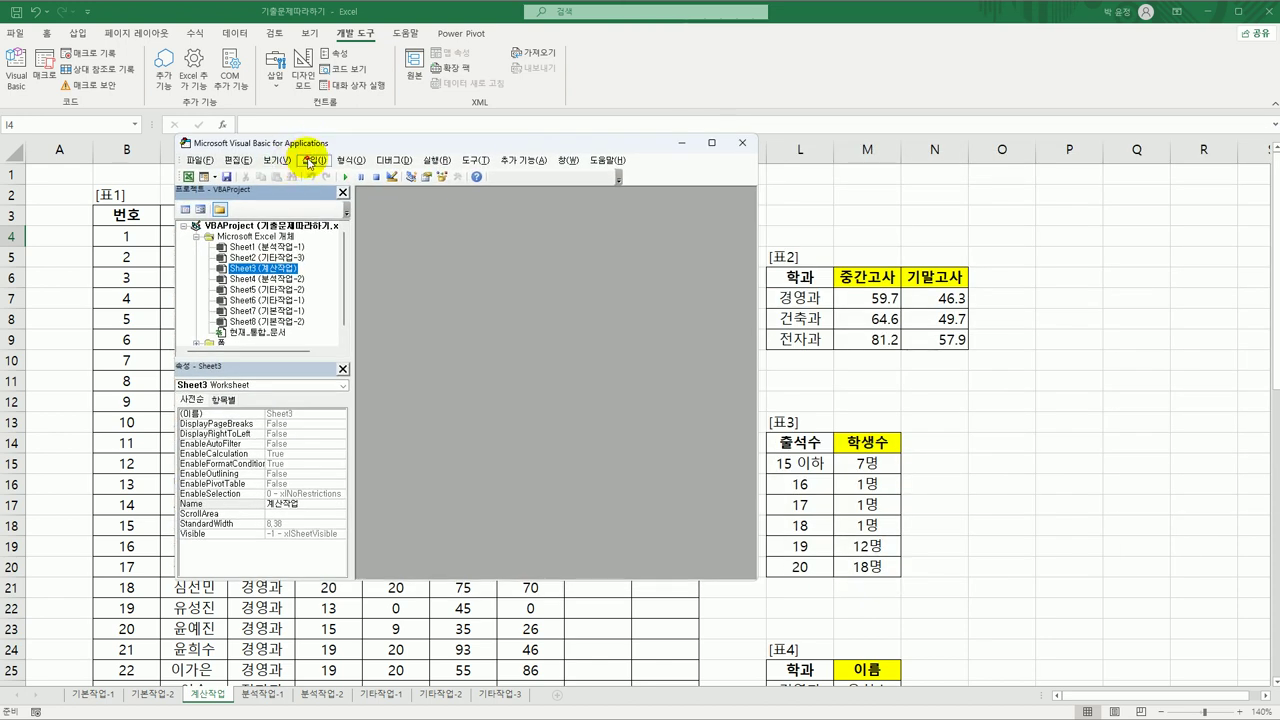
pyautogui.click(316, 161)
pyautogui.click(330, 207)
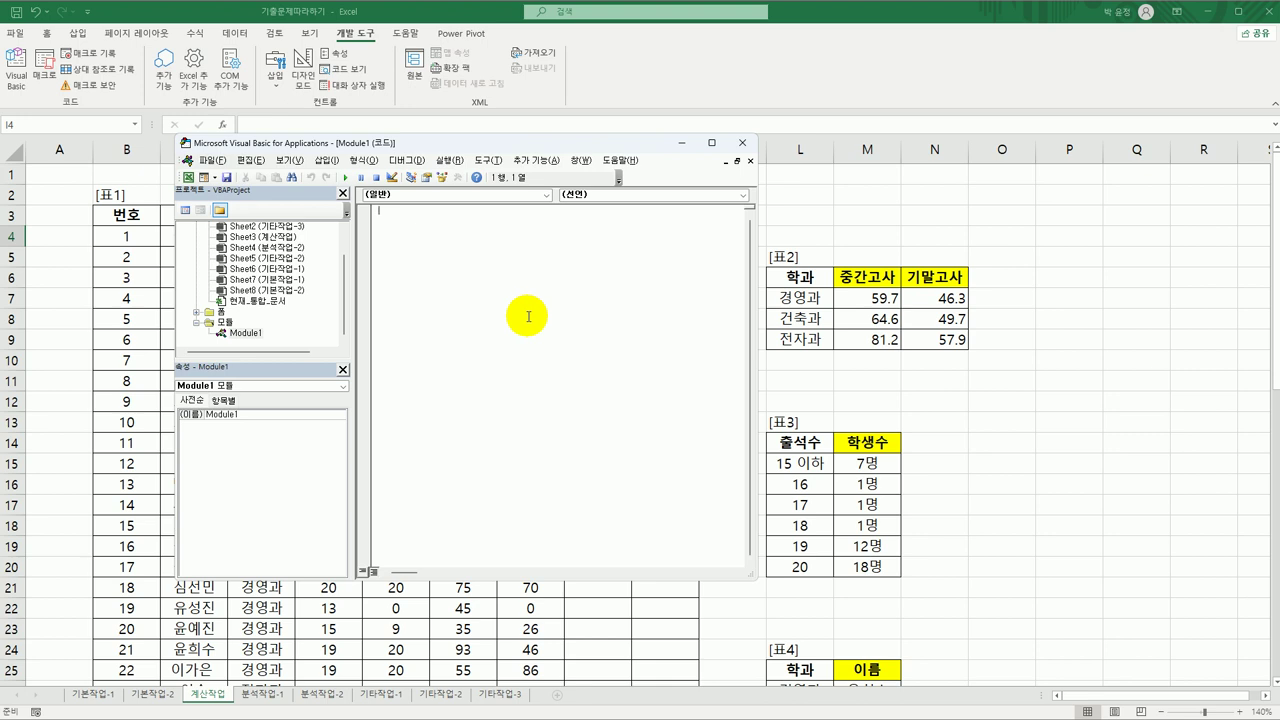
# - Declare the public function fn총점 with the parameters 출석, 과제, 중간고사 and 기말고사, dismissing any compile error dialog
pyautogui.write('public function fn총점(')
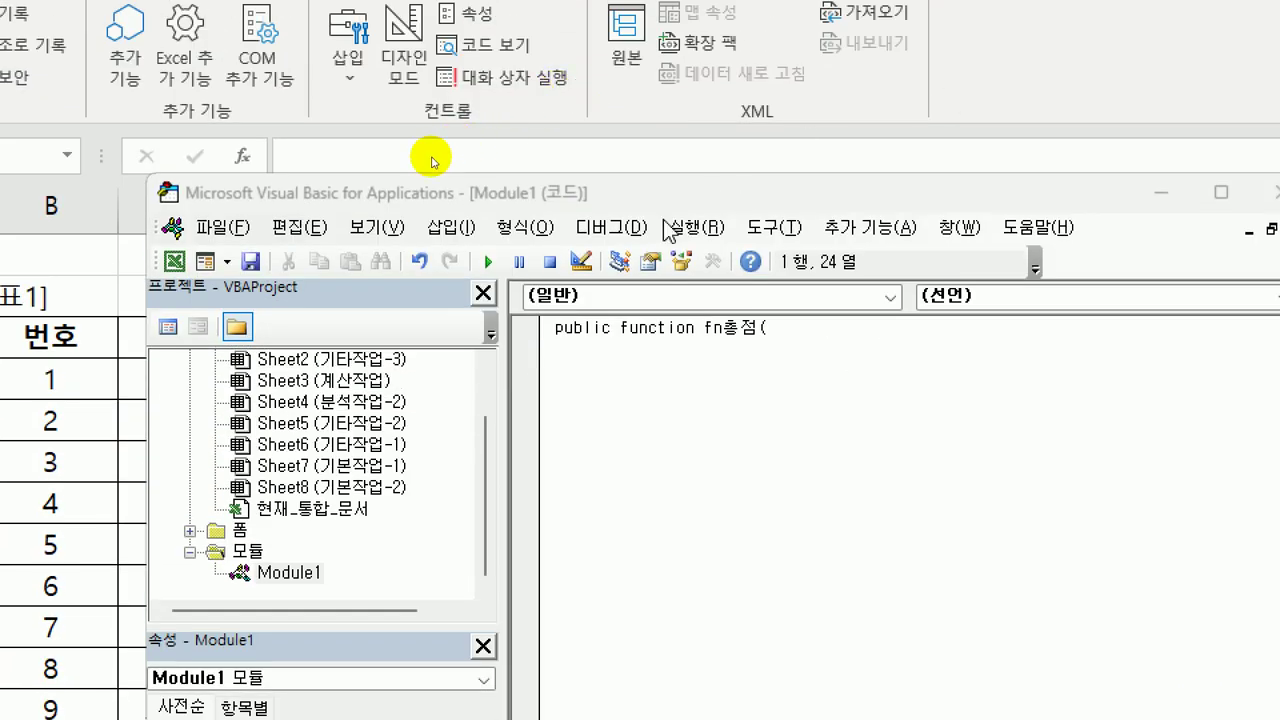
pyautogui.moveTo(671, 206); pyautogui.dragTo(583, 66)
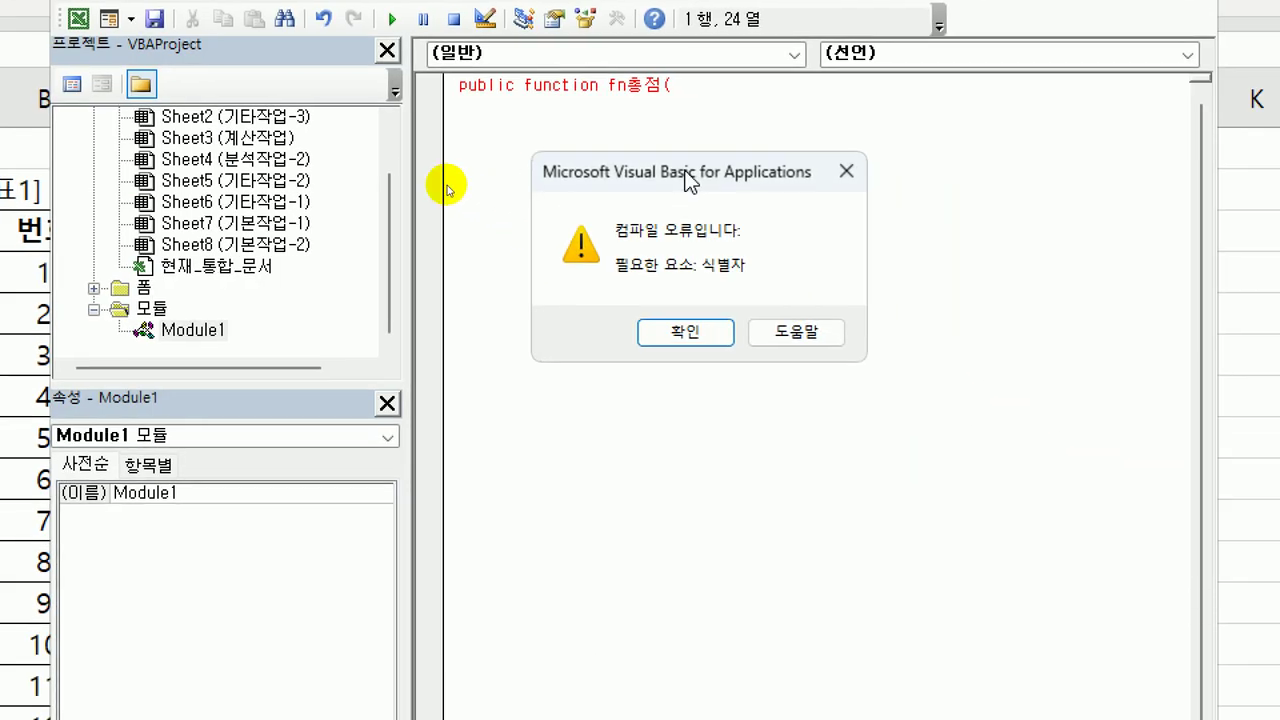
pyautogui.click(662, 331)
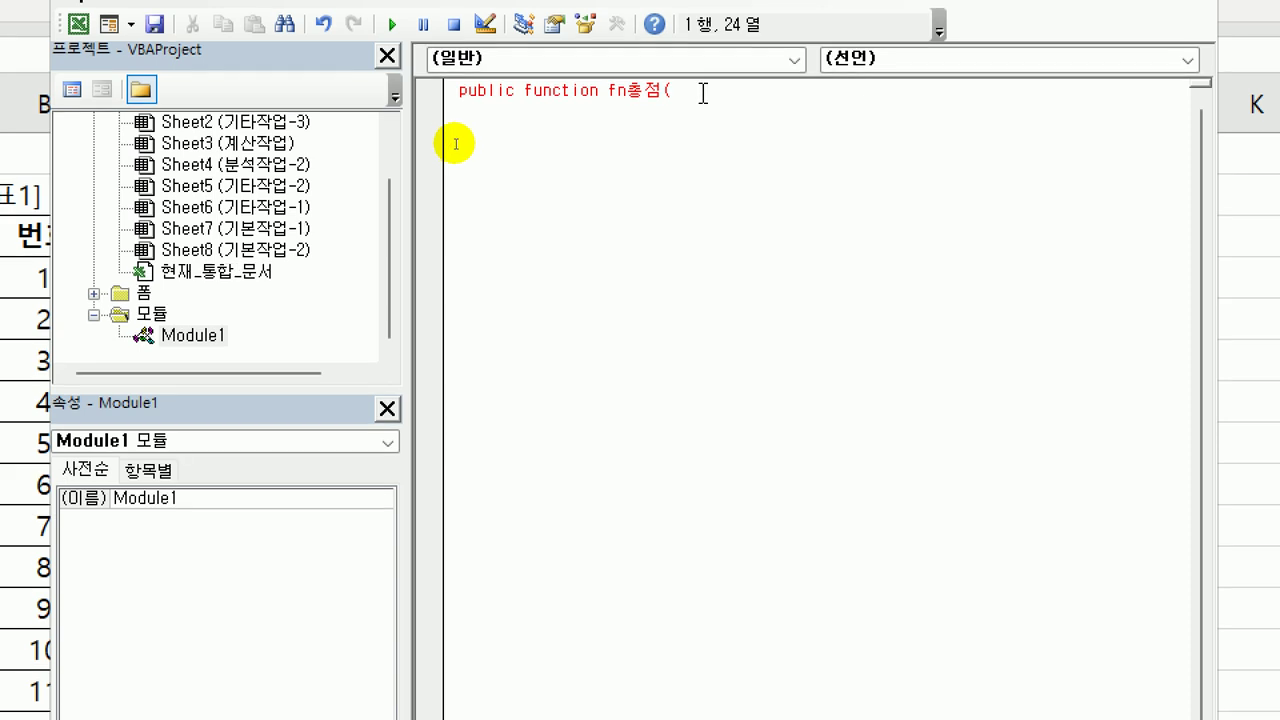
pyautogui.write('출')
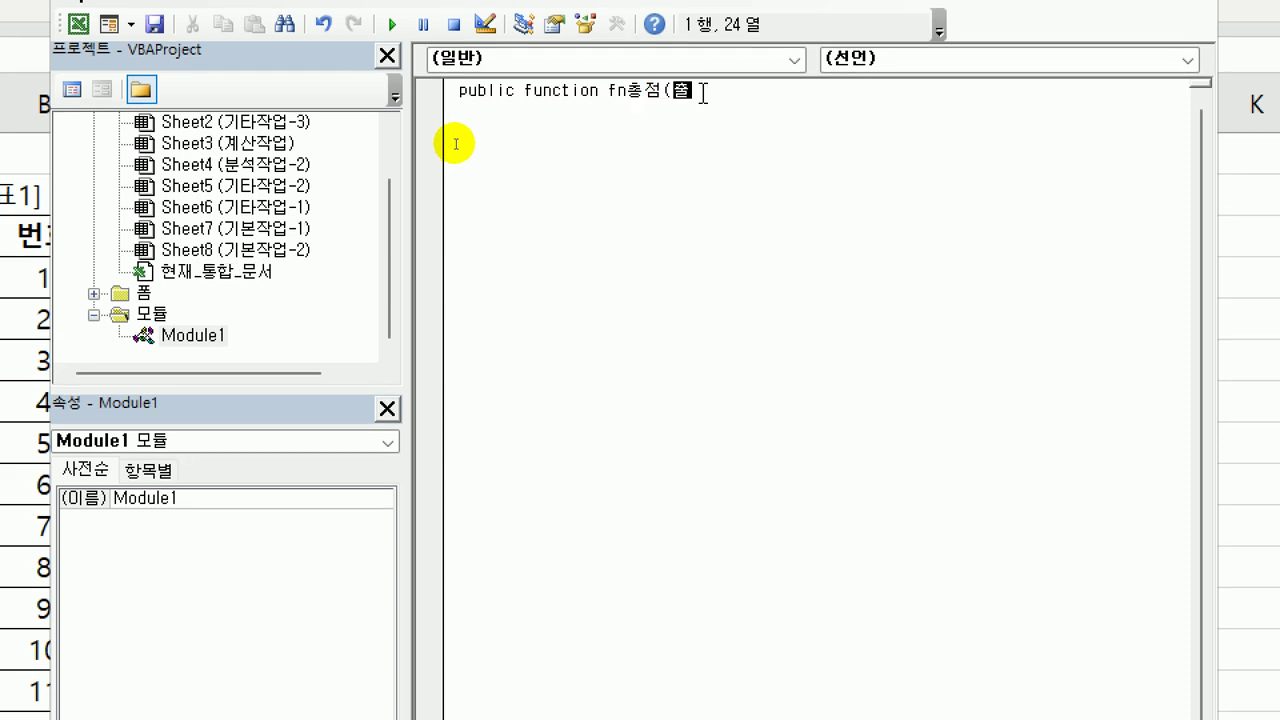
pyautogui.write('석,과제,중가')
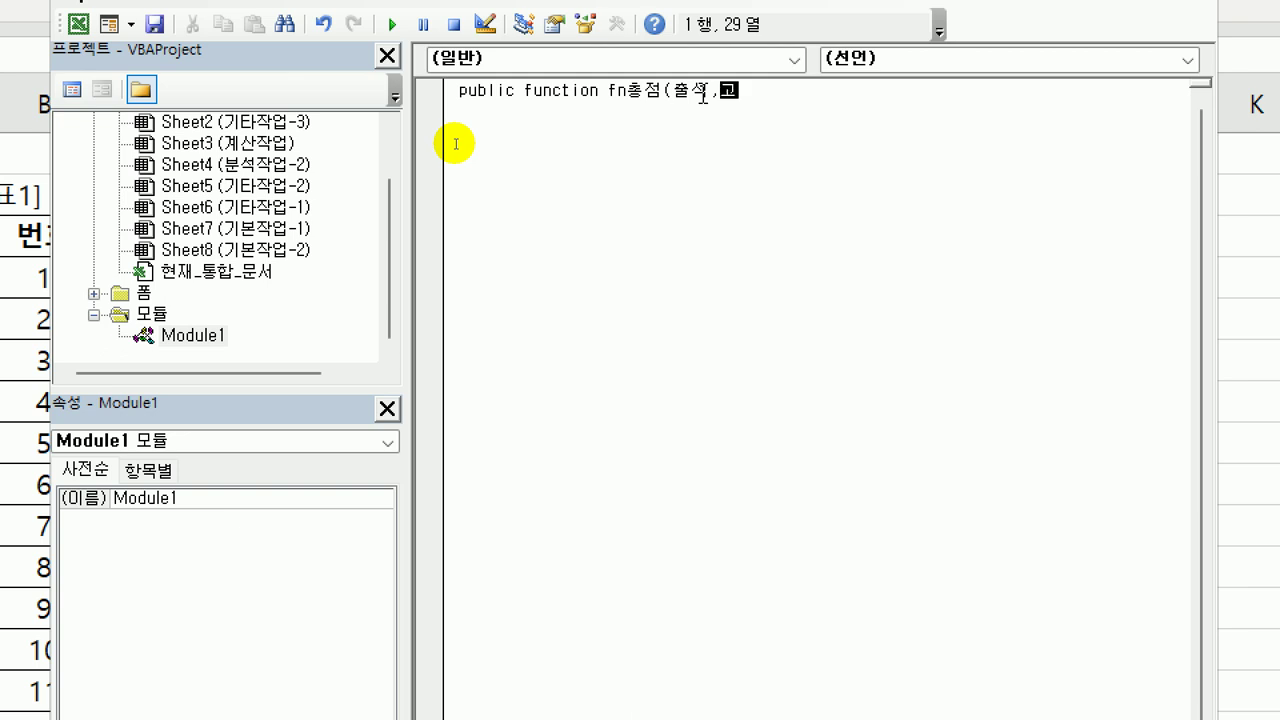
pyautogui.write('간고사')
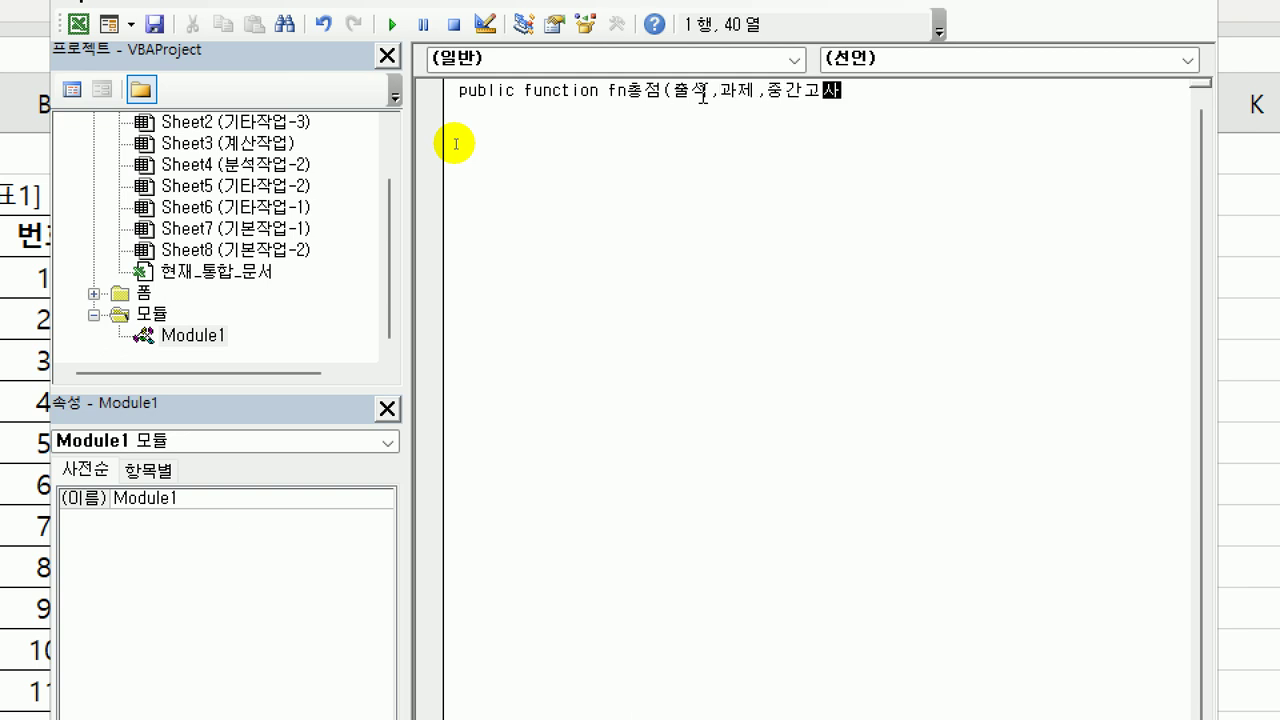
pyautogui.write(',기말고사)')
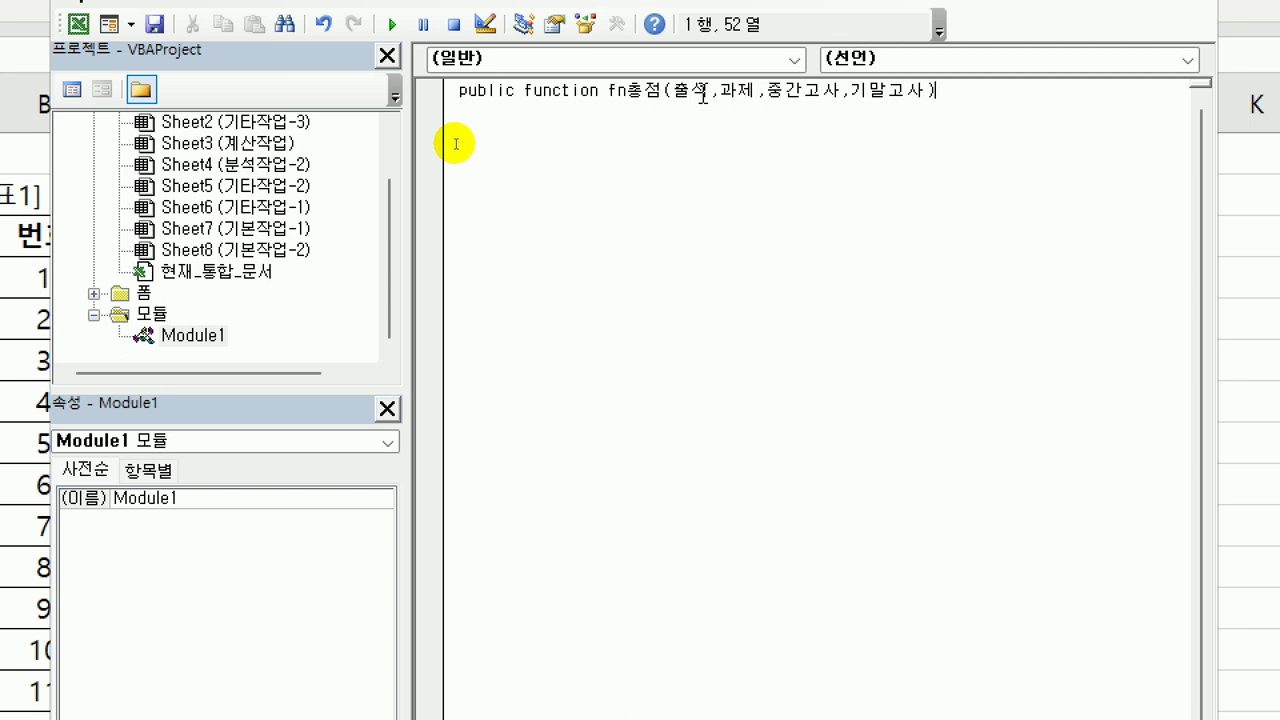
pyautogui.press('Return')
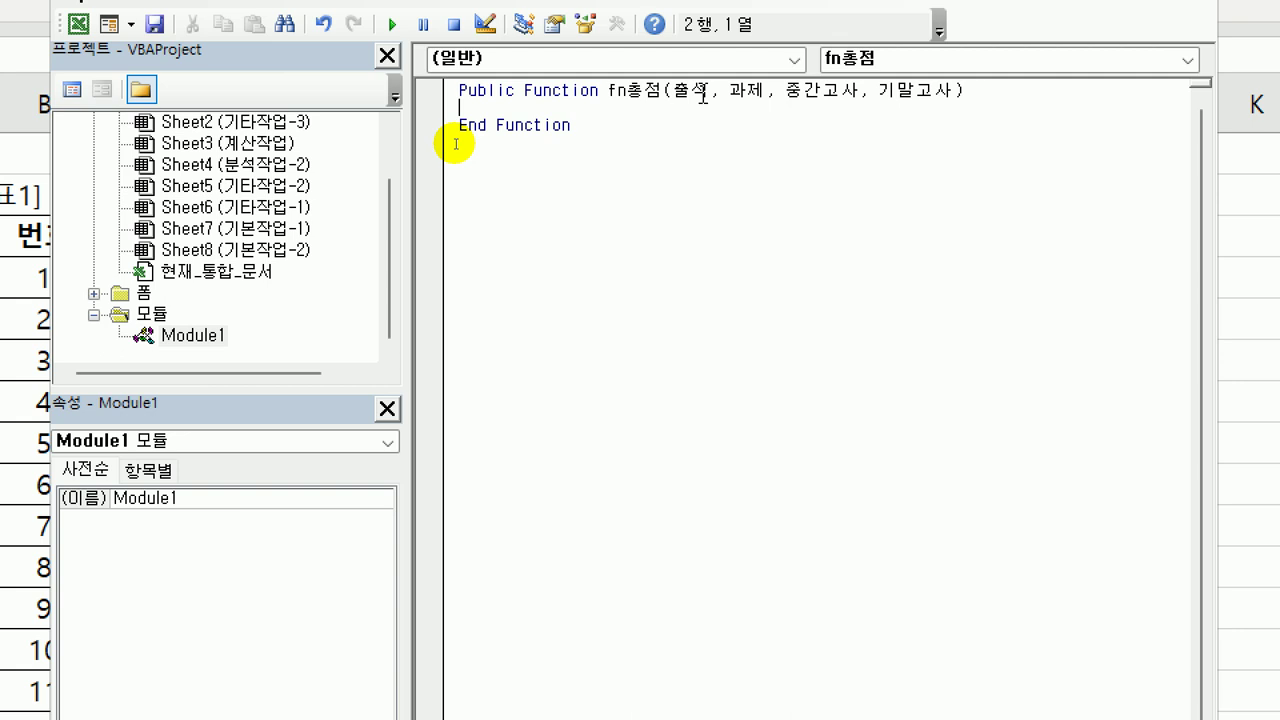
# - Add the condition If 출석 = 0 Or 중간고사 = 0 Or 기말고사 = 0 Then inside the function, leaving a blank line above
pyautogui.press('Tab')
pyautogui.press('Return')
pyautogui.write('if')
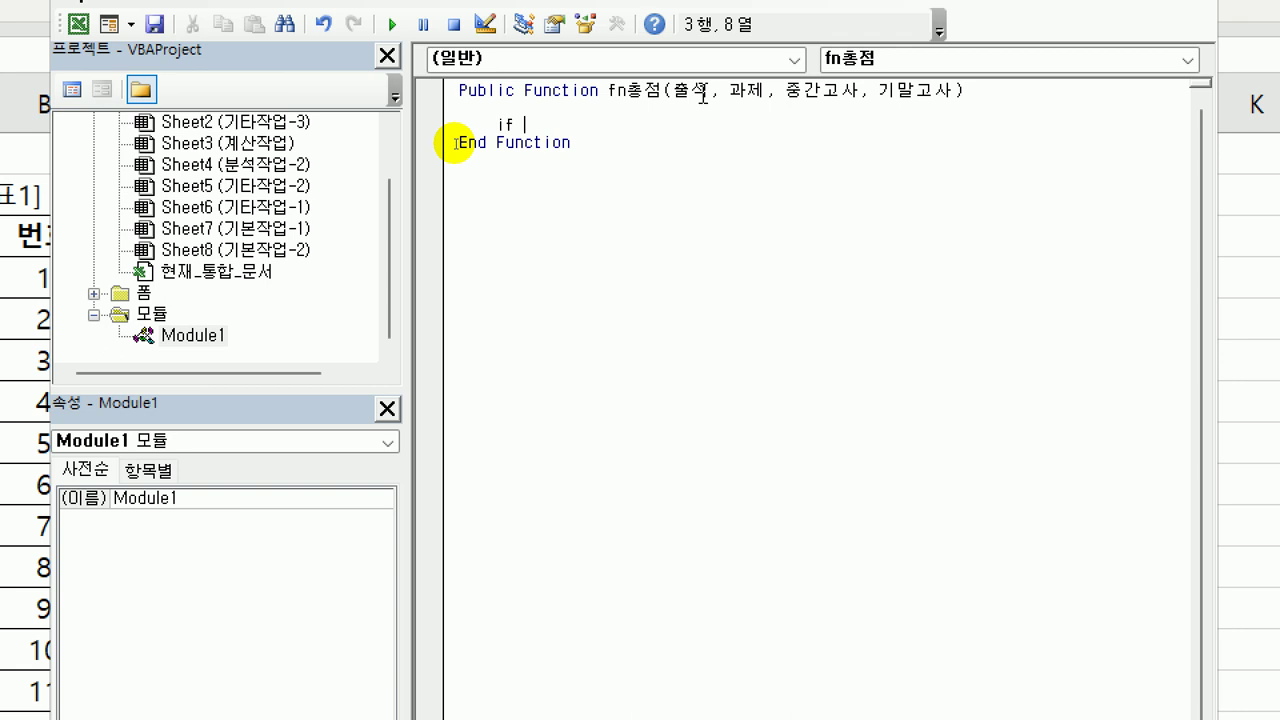
pyautogui.write('cn')
pyautogui.press('BackSpace')
pyautogui.press('BackSpace')
pyautogui.press('Hangul')
pyautogui.write('출석 = 0')
pyautogui.press('Hangul')
pyautogui.write('or')
pyautogui.press('Hangul')
pyautogui.write('중간고사 =0')
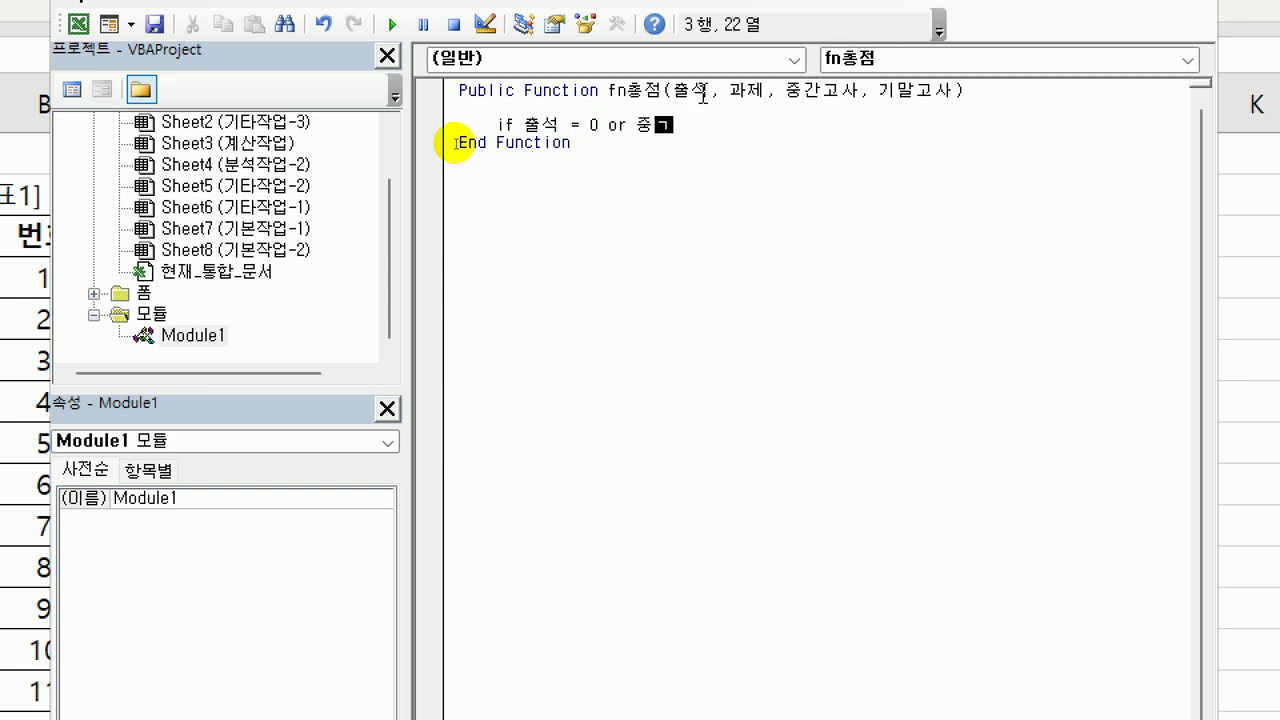
pyautogui.press('Hangul')
pyautogui.write('or')
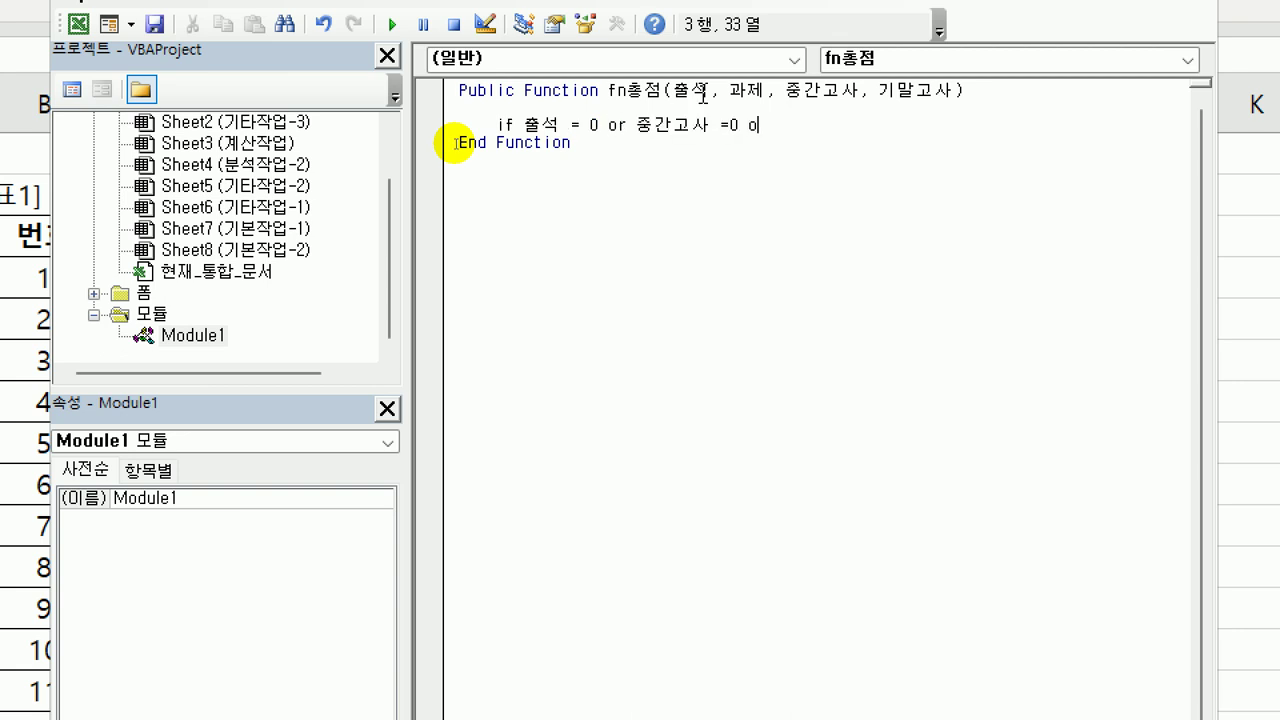
pyautogui.press('Hangul')
pyautogui.write('기말고사 =0')
pyautogui.press('Hangul')
pyautogui.write('then')
pyautogui.press('Return')
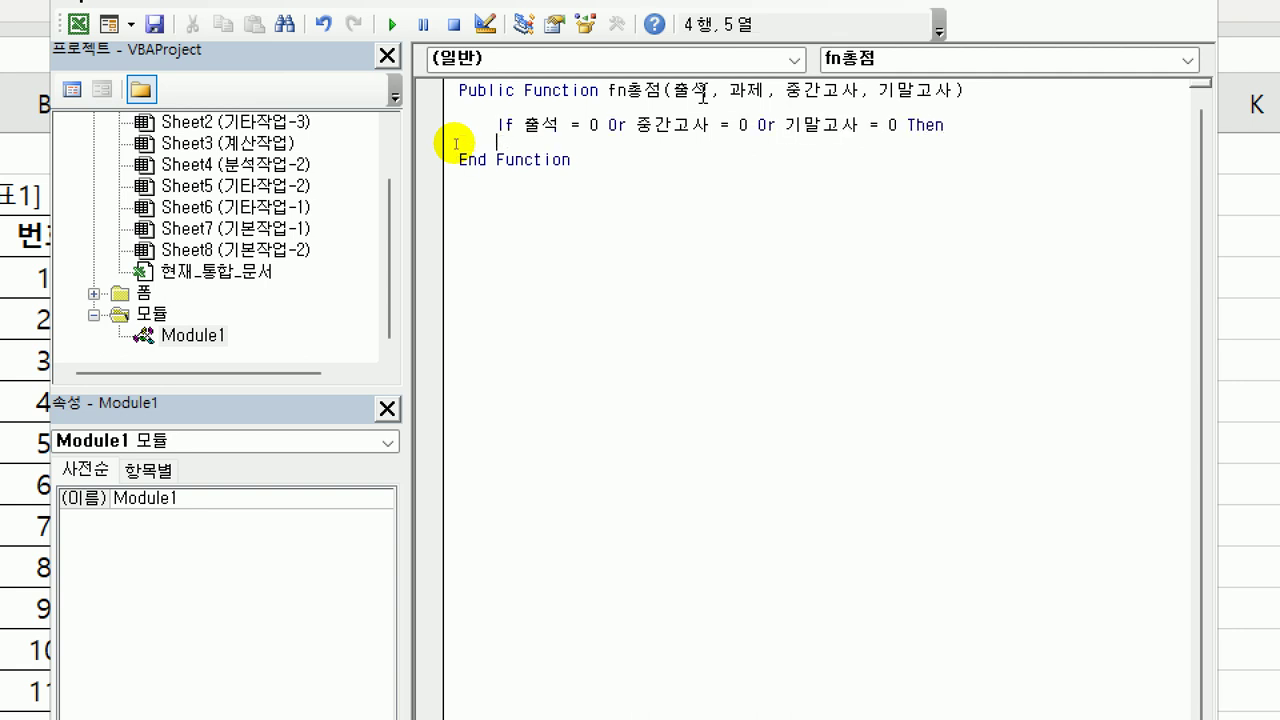
# - Assign 0 to fn총점 when the condition is met and add the Else branch
pyautogui.press('Tab')
pyautogui.write('fn')
pyautogui.press('Hangul')
pyautogui.write('ㅊㅗㅇ점 =0')
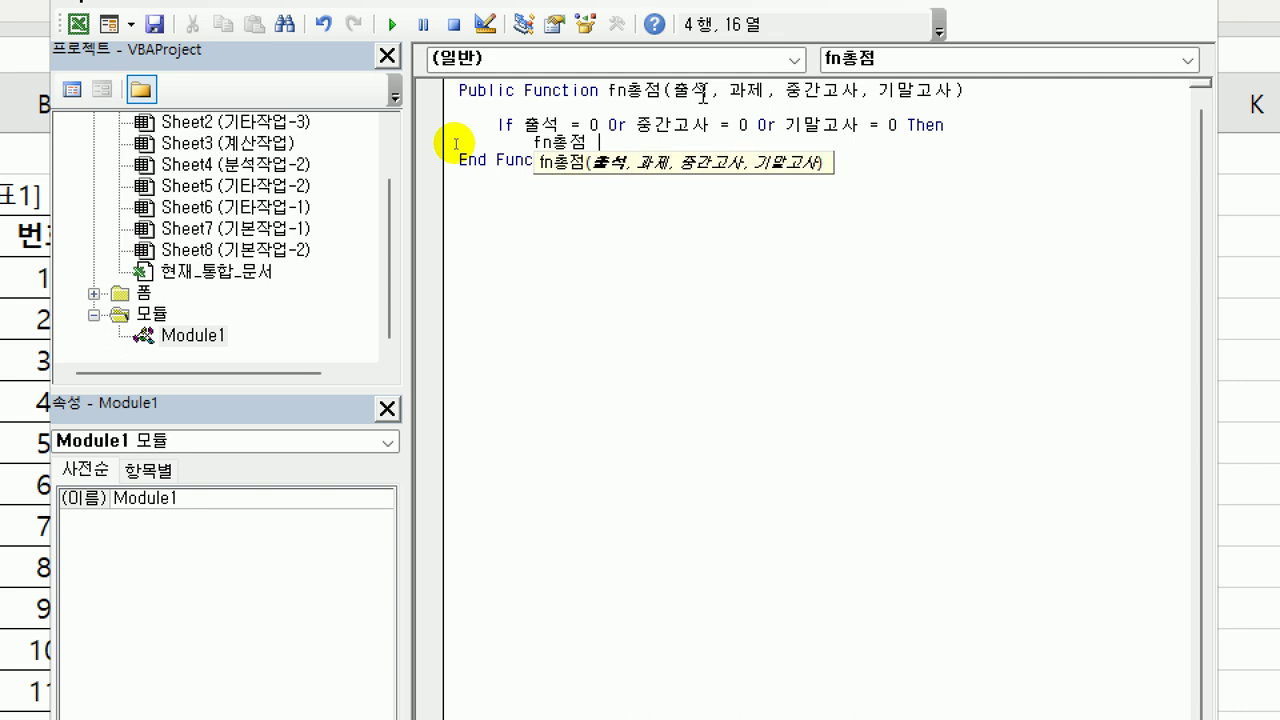
pyautogui.press('Return')
pyautogui.press('BackSpace')
pyautogui.write('else')
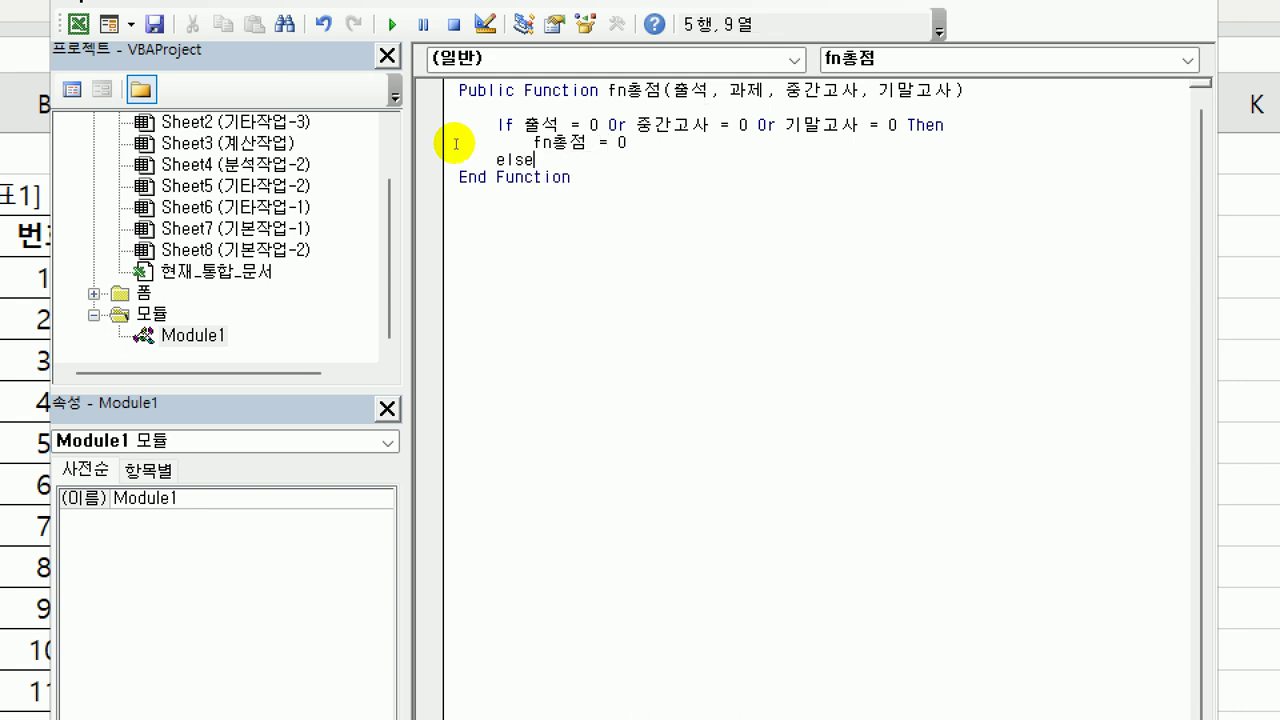
# - Under Else, assign fn총점 = 출석 + 과제 + 중간고사 * 0.3 + 기말고사 * 0.3
pyautogui.press('Return')
pyautogui.press('Tab')
pyautogui.write('fn')
pyautogui.press('Hangul')
pyautogui.write('총점')
pyautogui.press('Hangul')
pyautogui.write('=')
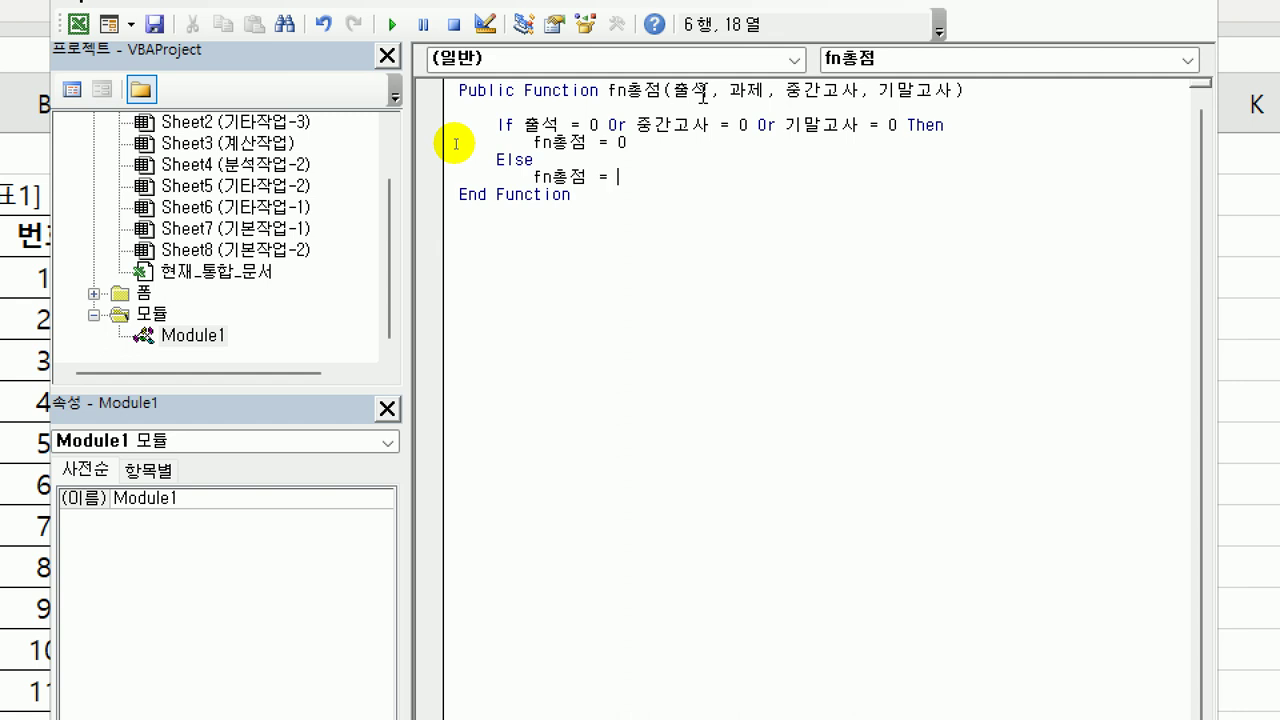
pyautogui.press('Hangul')
pyautogui.write('출석 + 과제 + 중가')
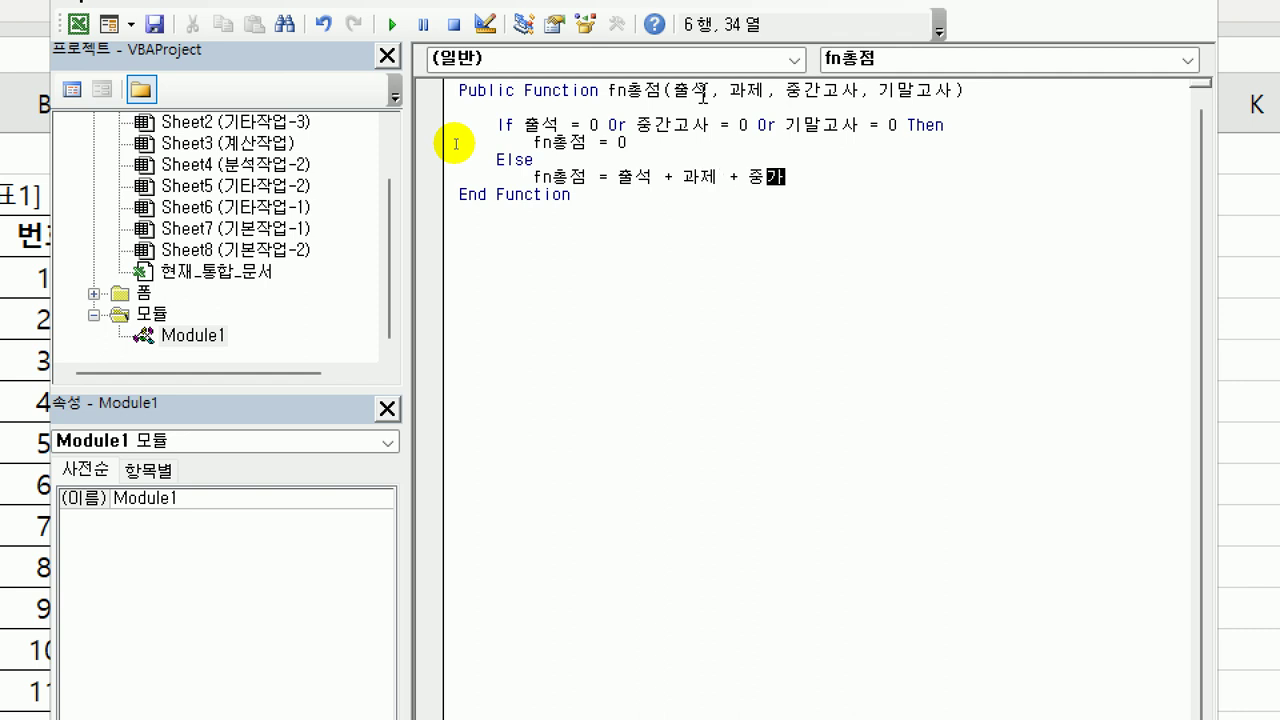
pyautogui.write('간고사 *0.3 + ')
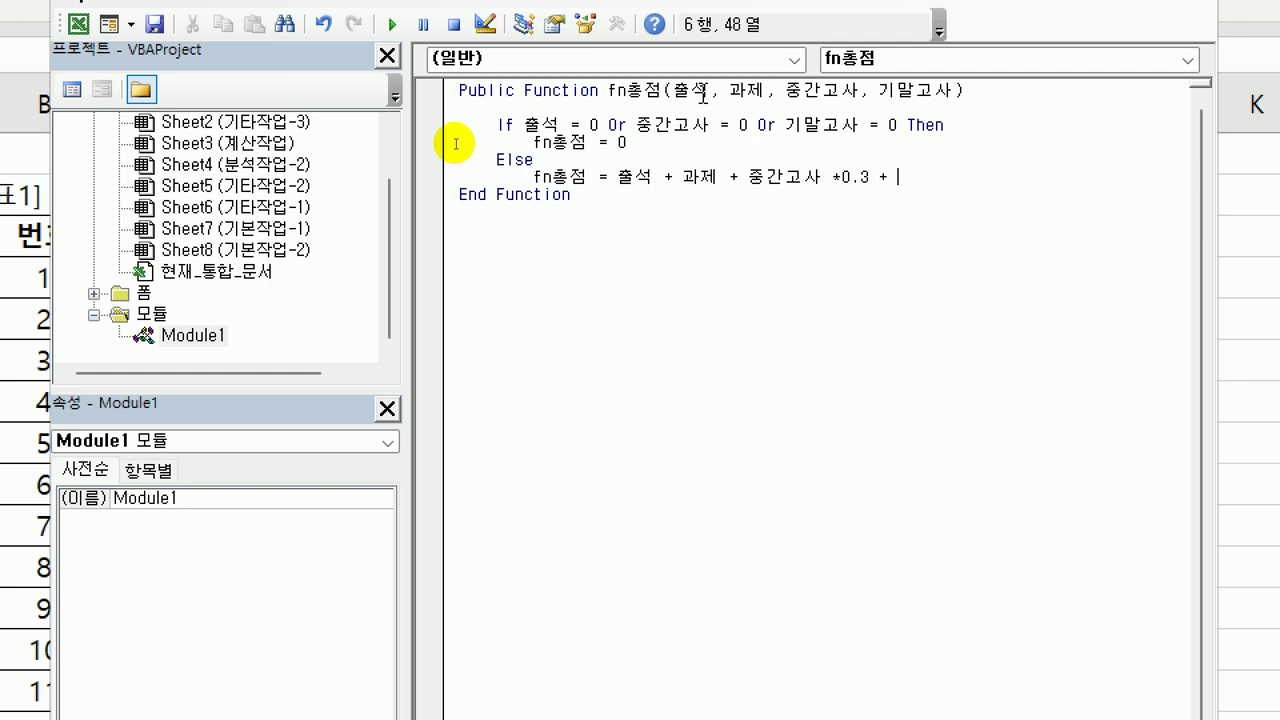
pyautogui.write('기말고사 * 0.3')
pyautogui.press('Return')
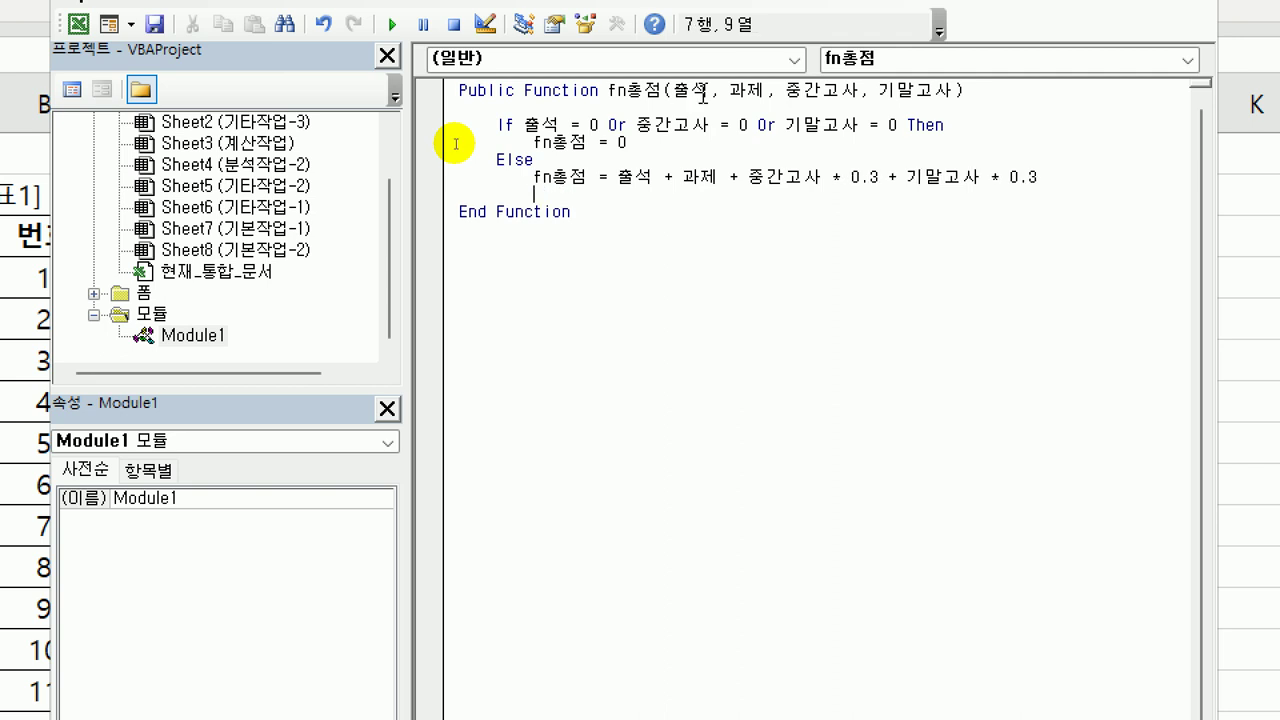
# - Finish the conditional block with End If and close the Visual Basic Editor
pyautogui.write('end if')
pyautogui.press('Return')
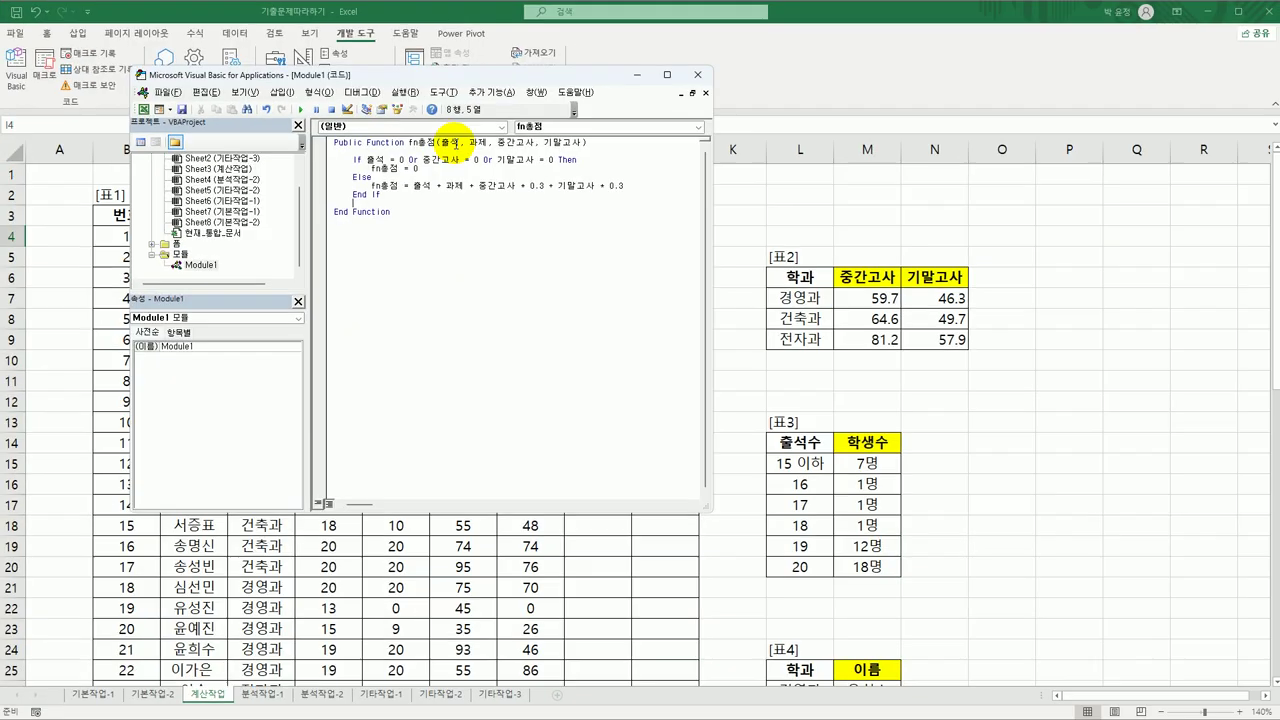
pyautogui.click(699, 76)
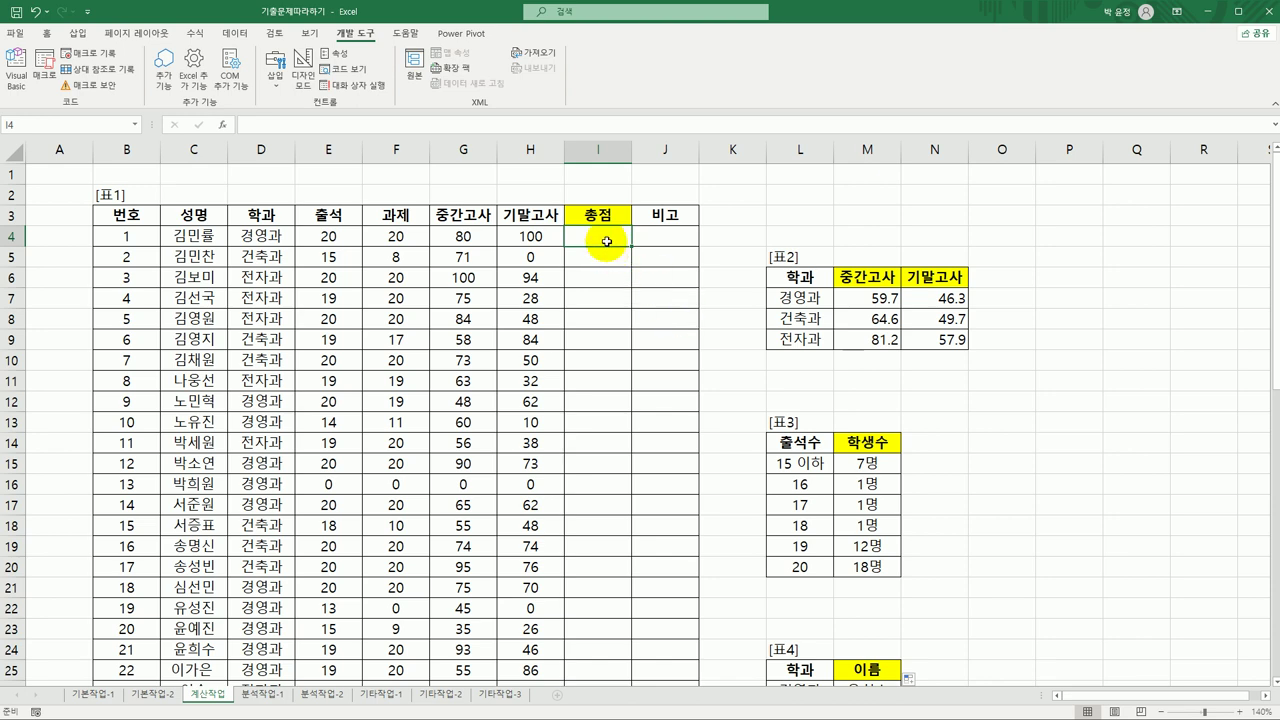
# - Insert the user-defined (사용자 정의) function fn총점 into I4 with the function wizard
pyautogui.click(222, 124)
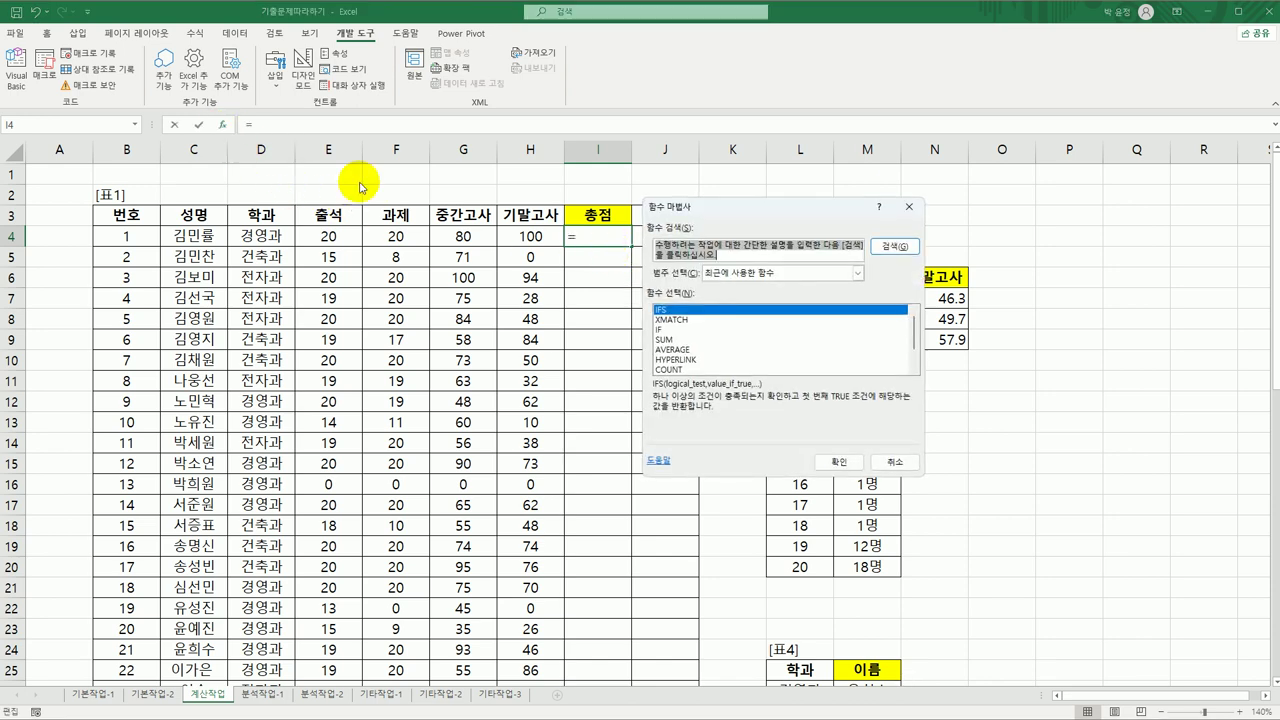
pyautogui.click(773, 272)
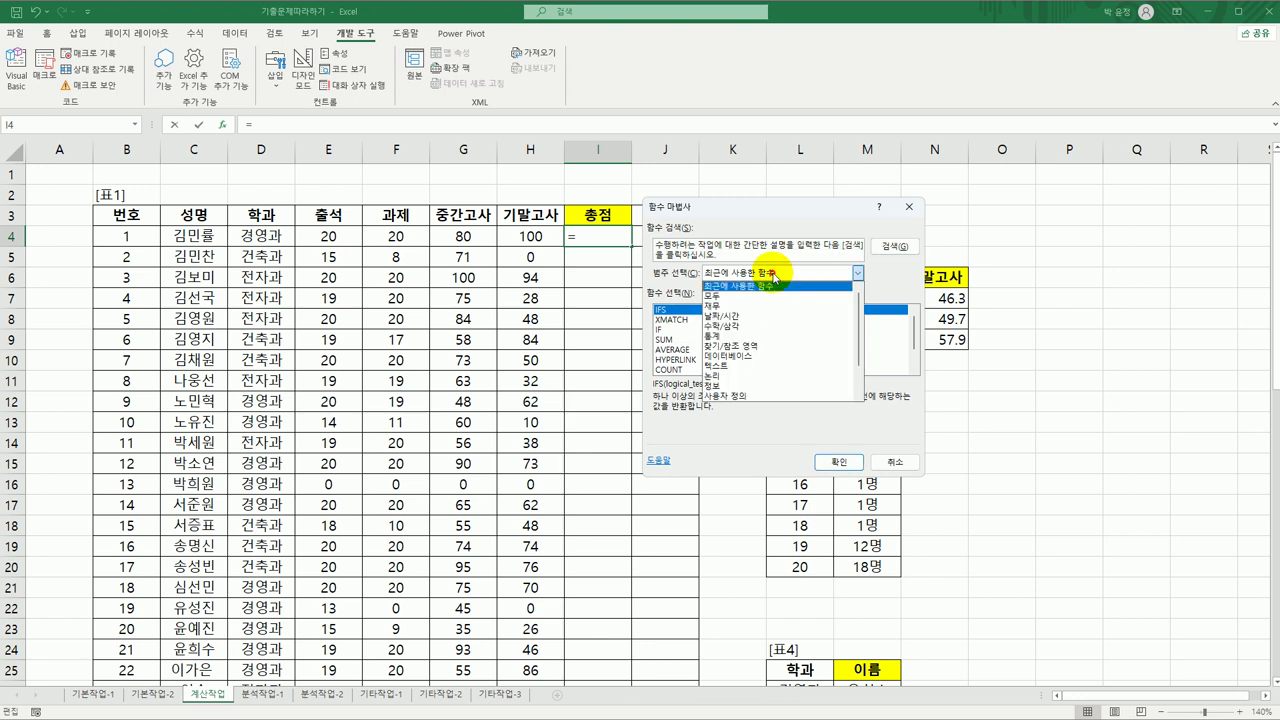
pyautogui.click(742, 396)
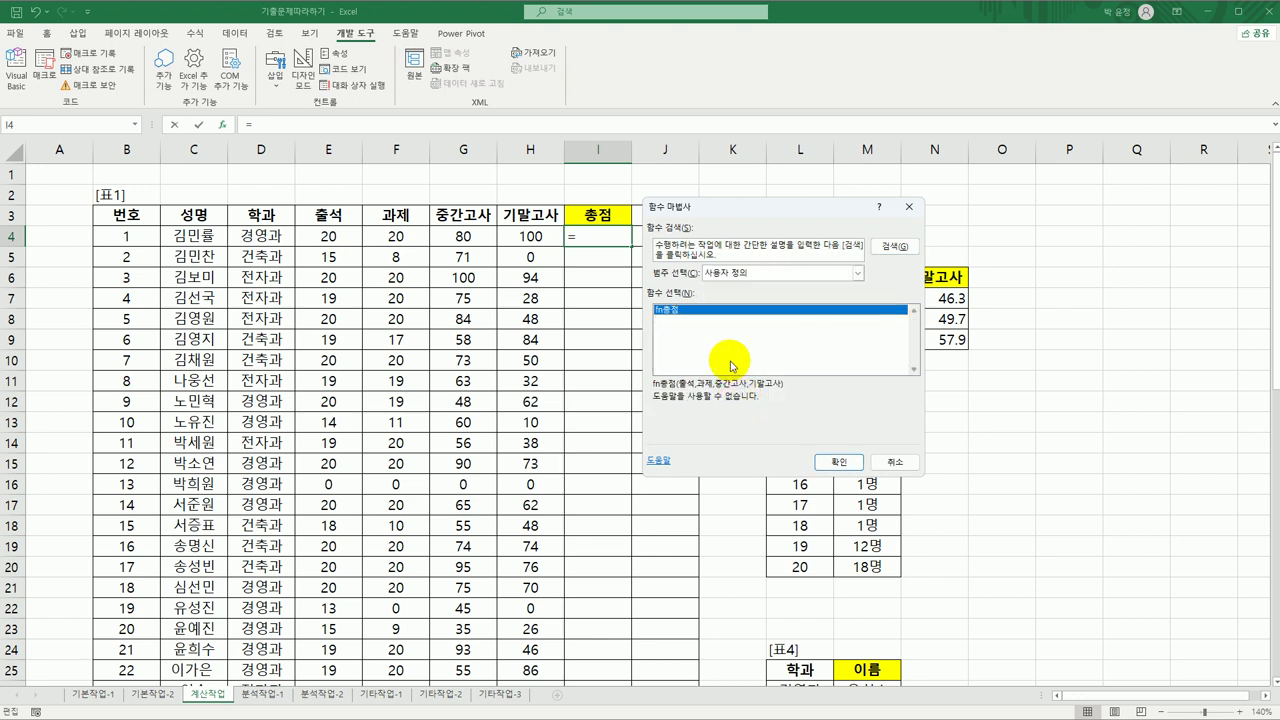
pyautogui.click(845, 464)
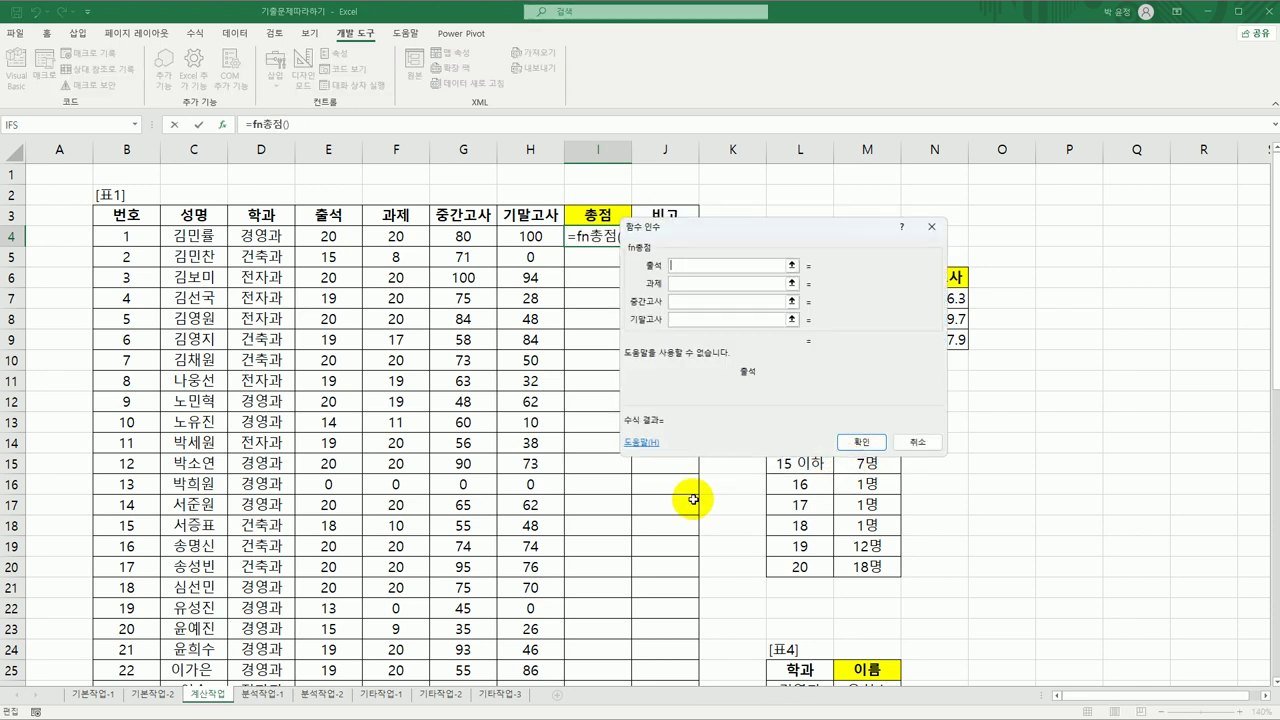
# - Set the fn총점 arguments 출석, 과제, 중간고사 and 기말고사 to E4, F4, G4 and H4 and confirm the formula
pyautogui.click(329, 236)
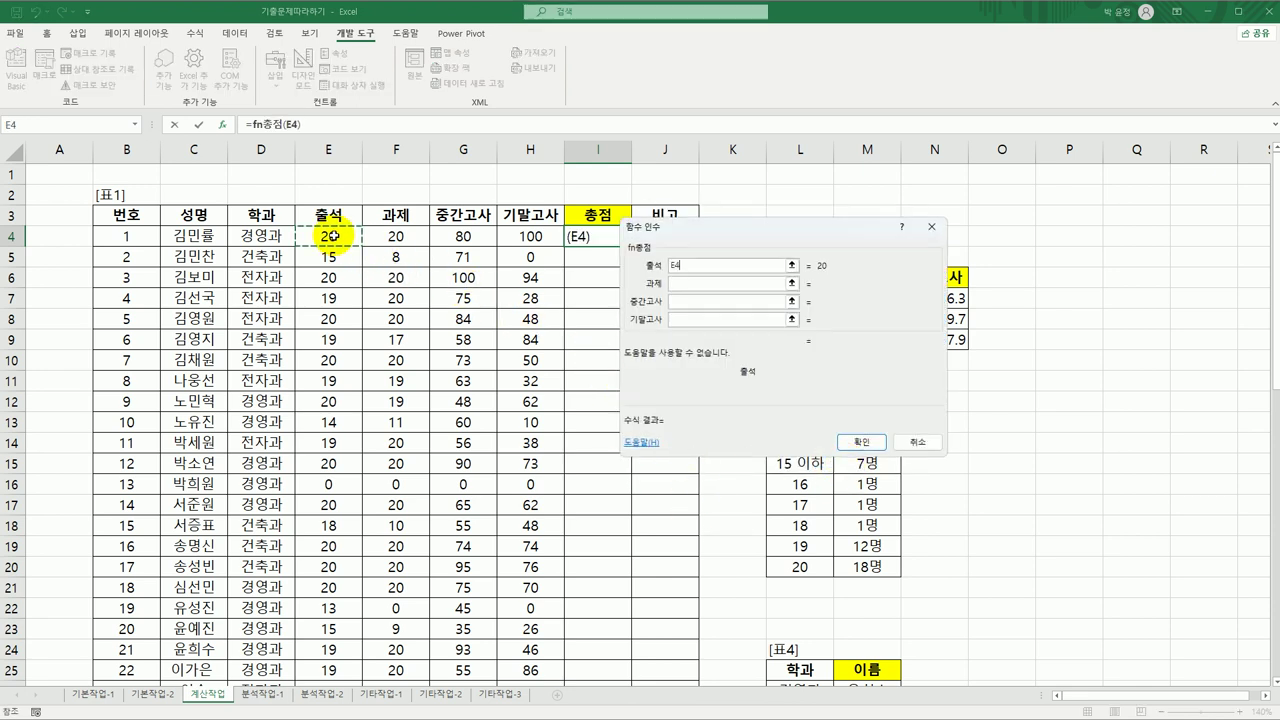
pyautogui.click(690, 284)
pyautogui.click(398, 236)
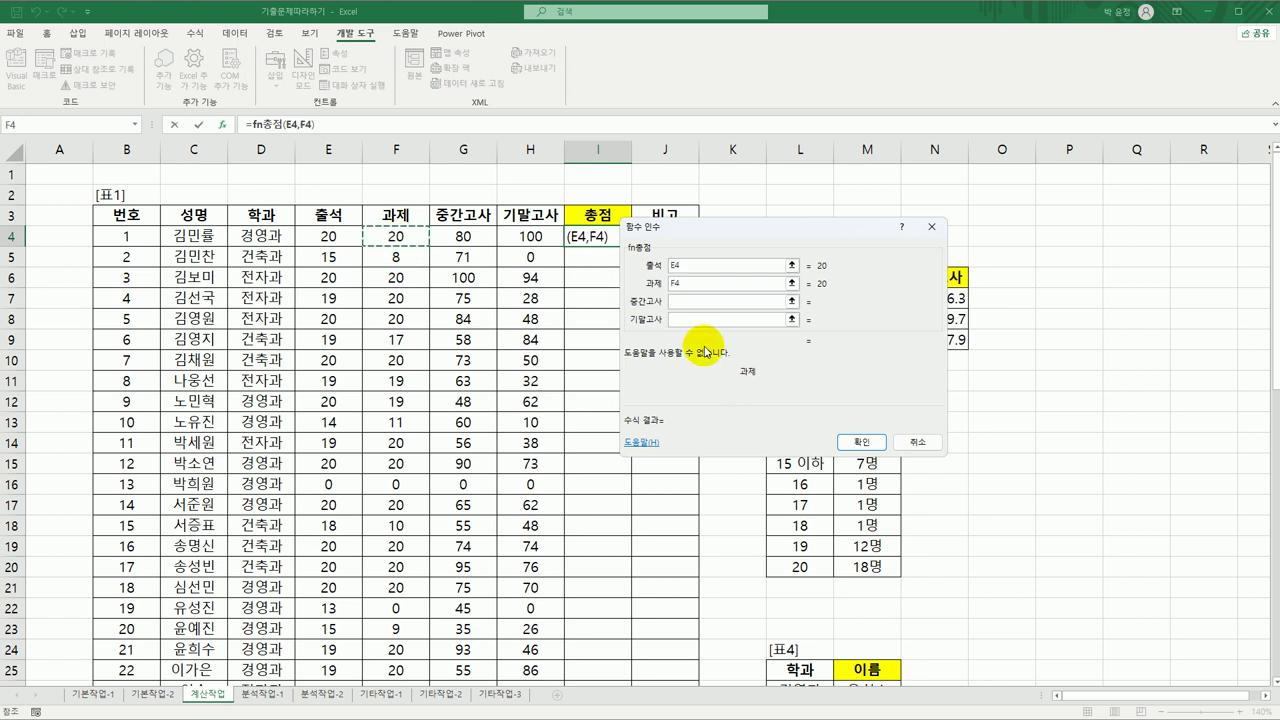
pyautogui.click(684, 302)
pyautogui.click(468, 236)
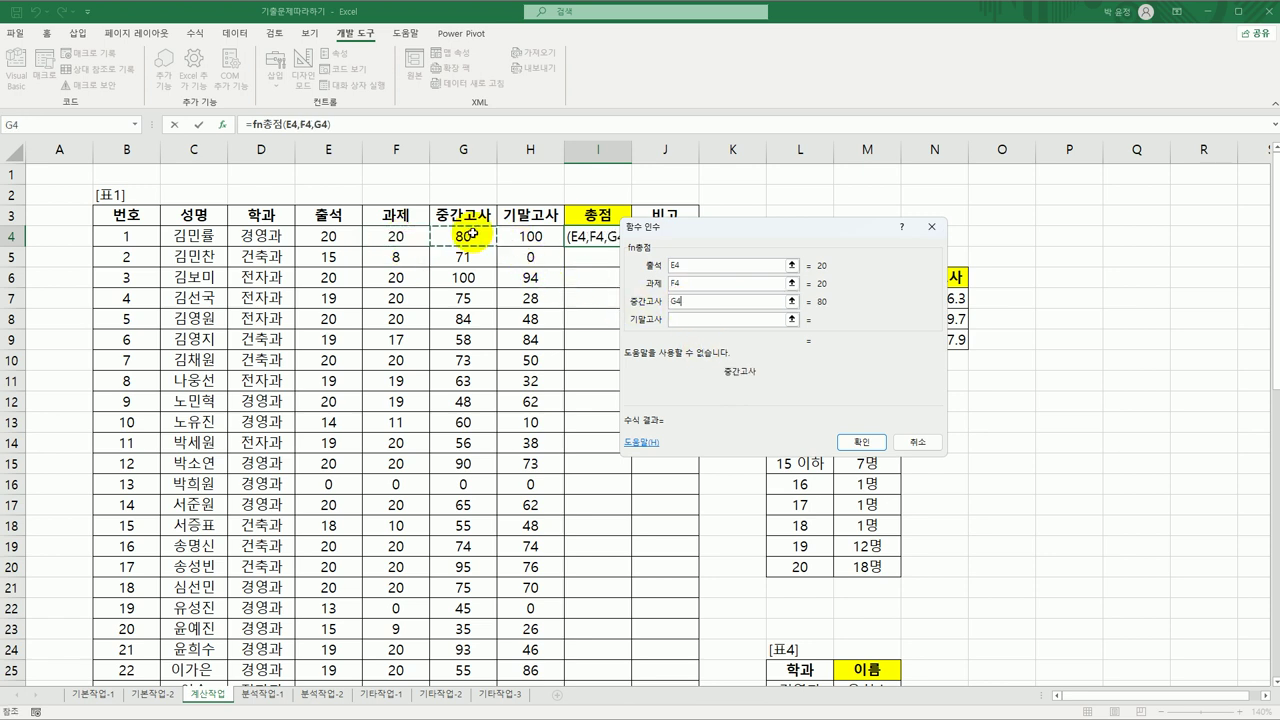
pyautogui.click(690, 320)
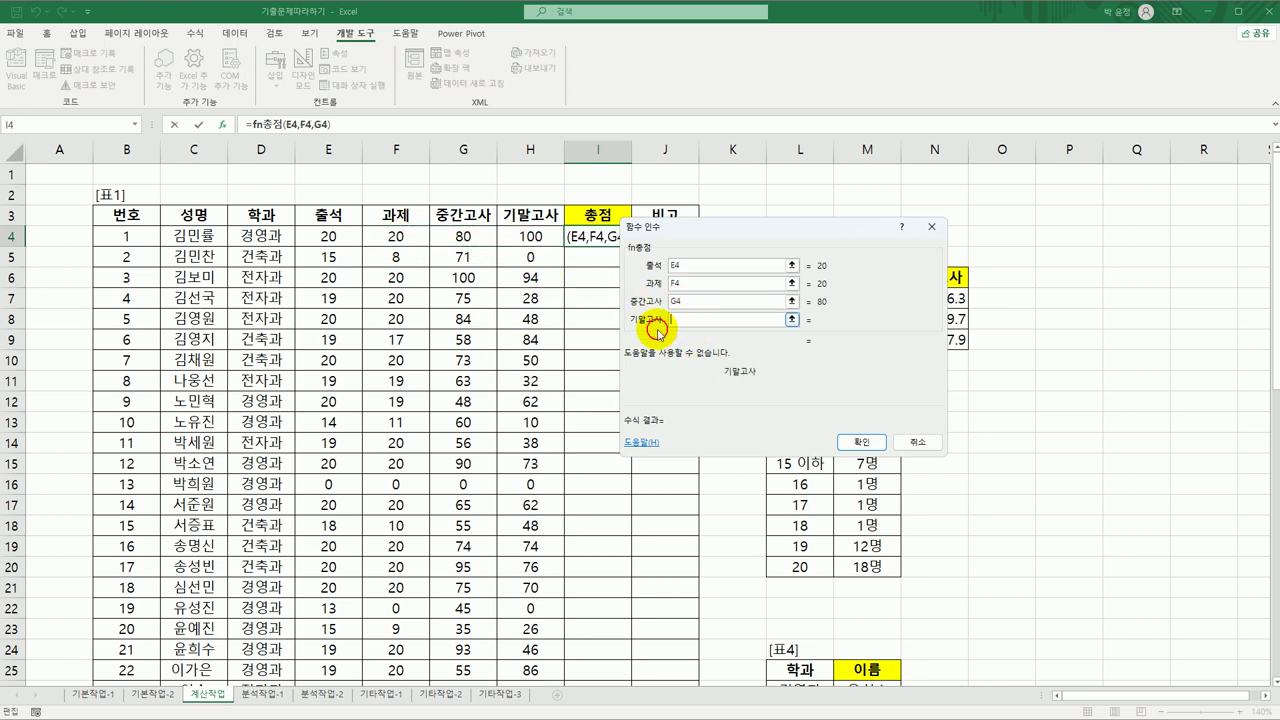
pyautogui.click(537, 237)
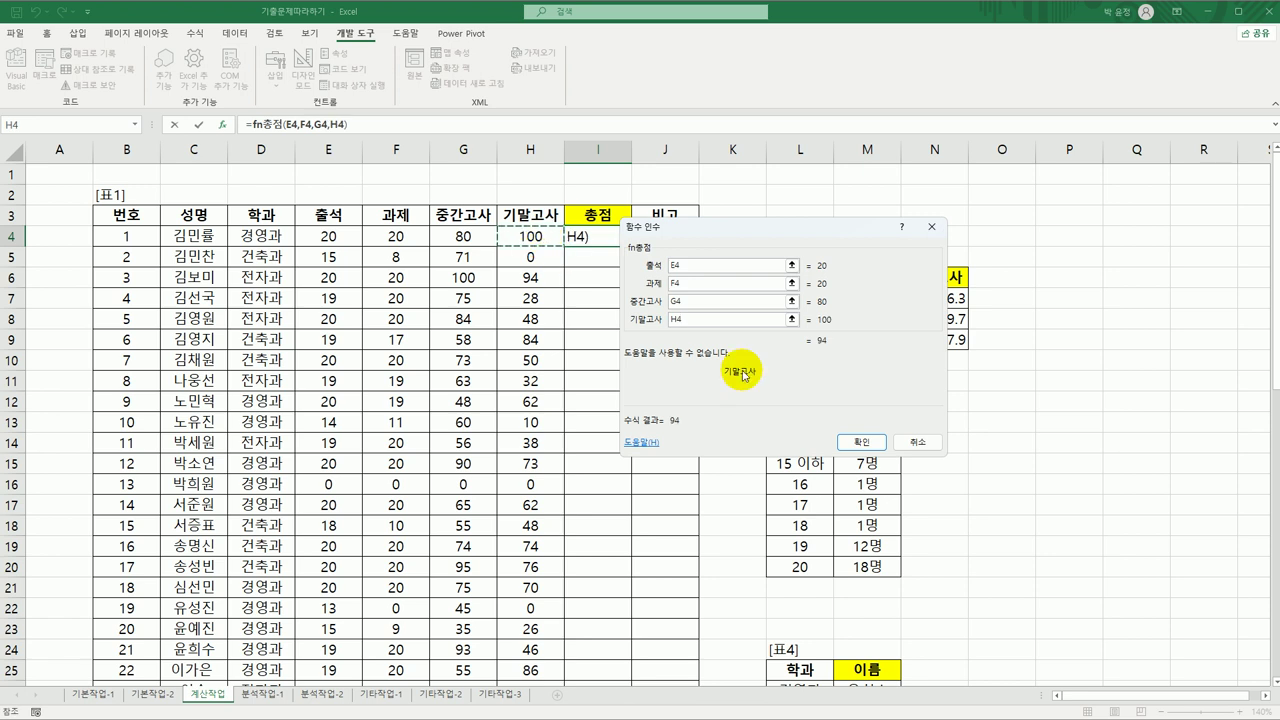
pyautogui.click(861, 441)
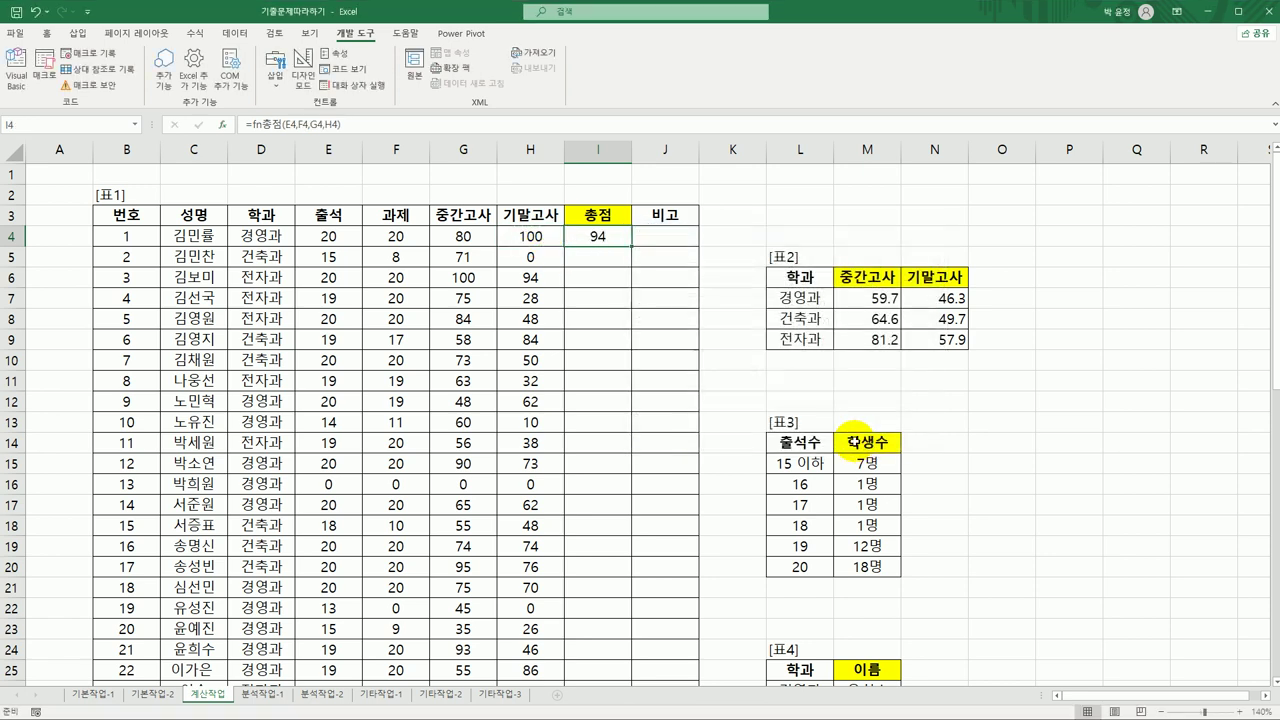
# - Fill the I4 formula down the whole 총점 column of [표1] and check the filled rows
pyautogui.doubleClick(630, 247)
pyautogui.scroll(-8, 620, 366)
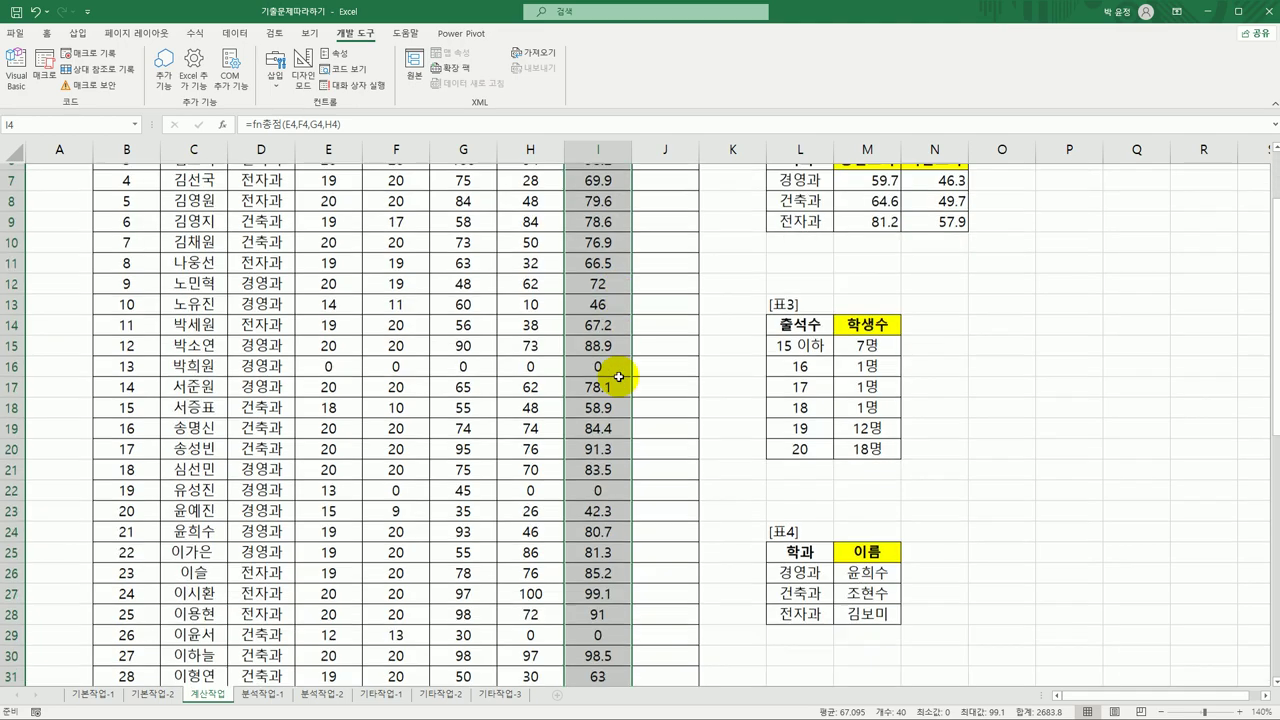
pyautogui.scroll(8, 618, 376)
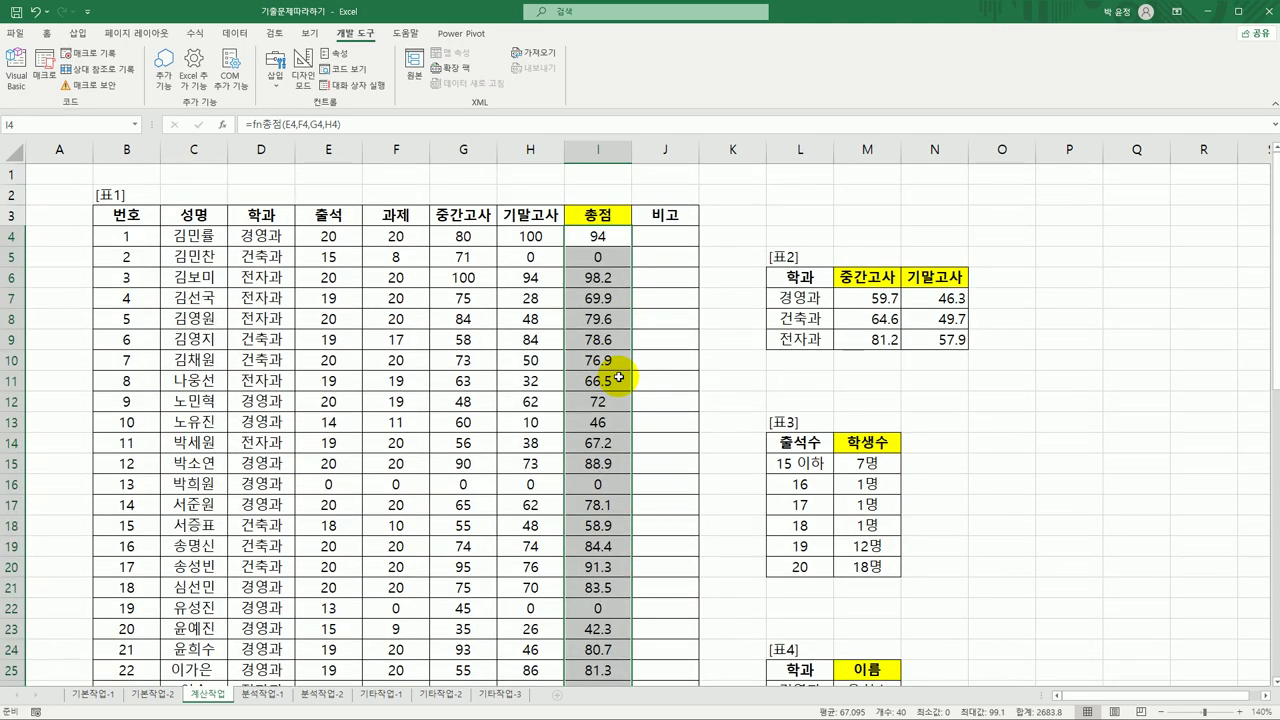
# - Examine [표5] with its empty 등급 column and the 총점 and 등급 lookup ranges of [표6]
pyautogui.scroll(-9, 617, 378)
pyautogui.scroll(-6, 617, 380)
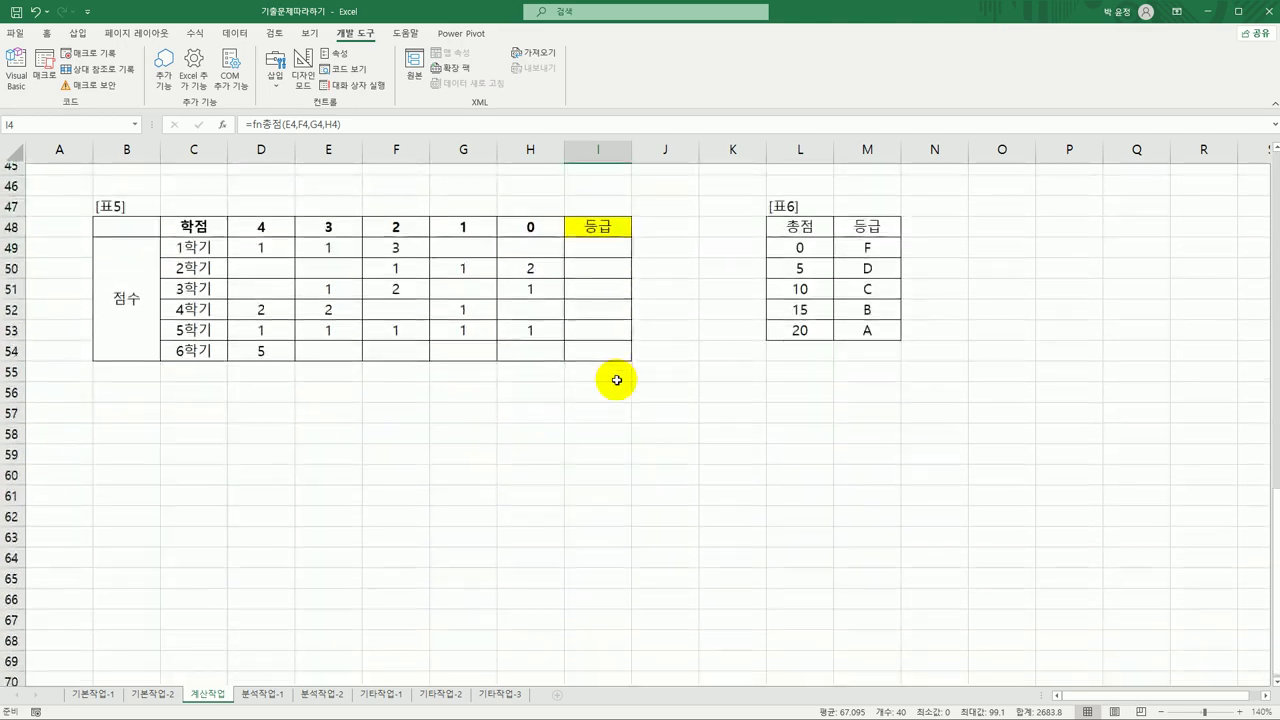
pyautogui.click(598, 242)
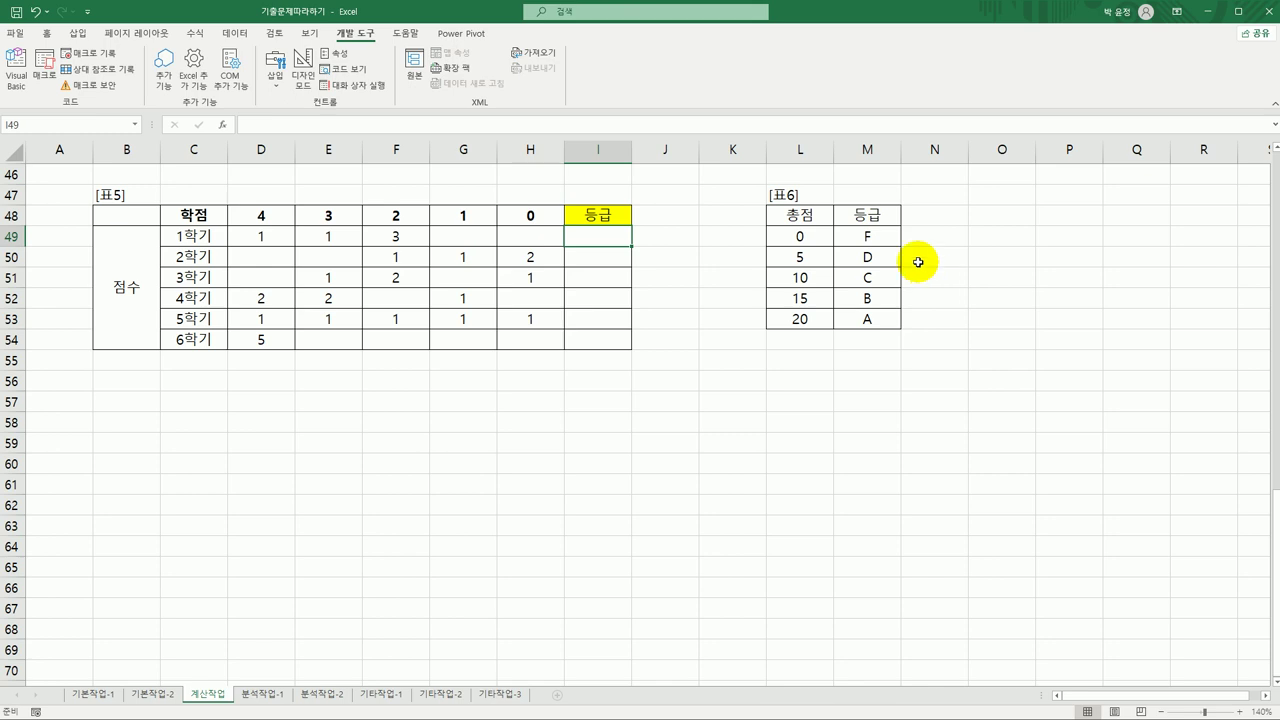
pyautogui.moveTo(820, 234); pyautogui.dragTo(853, 316)
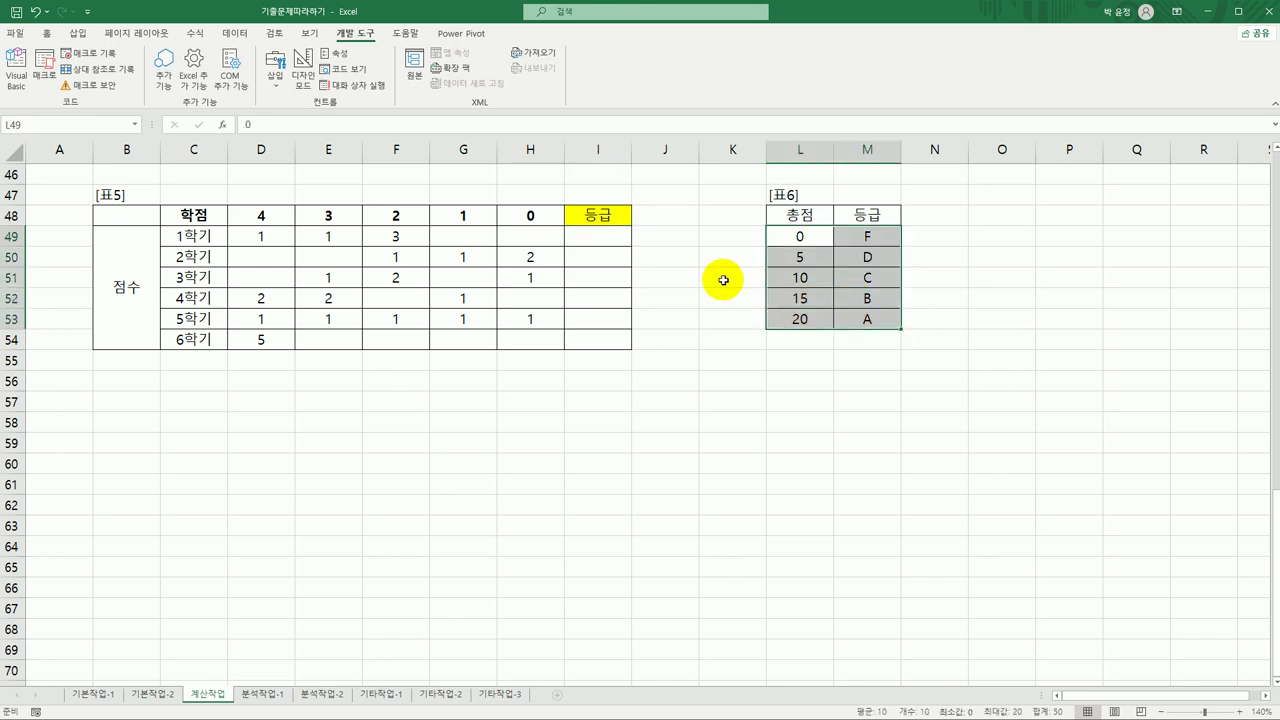
pyautogui.click(621, 243)
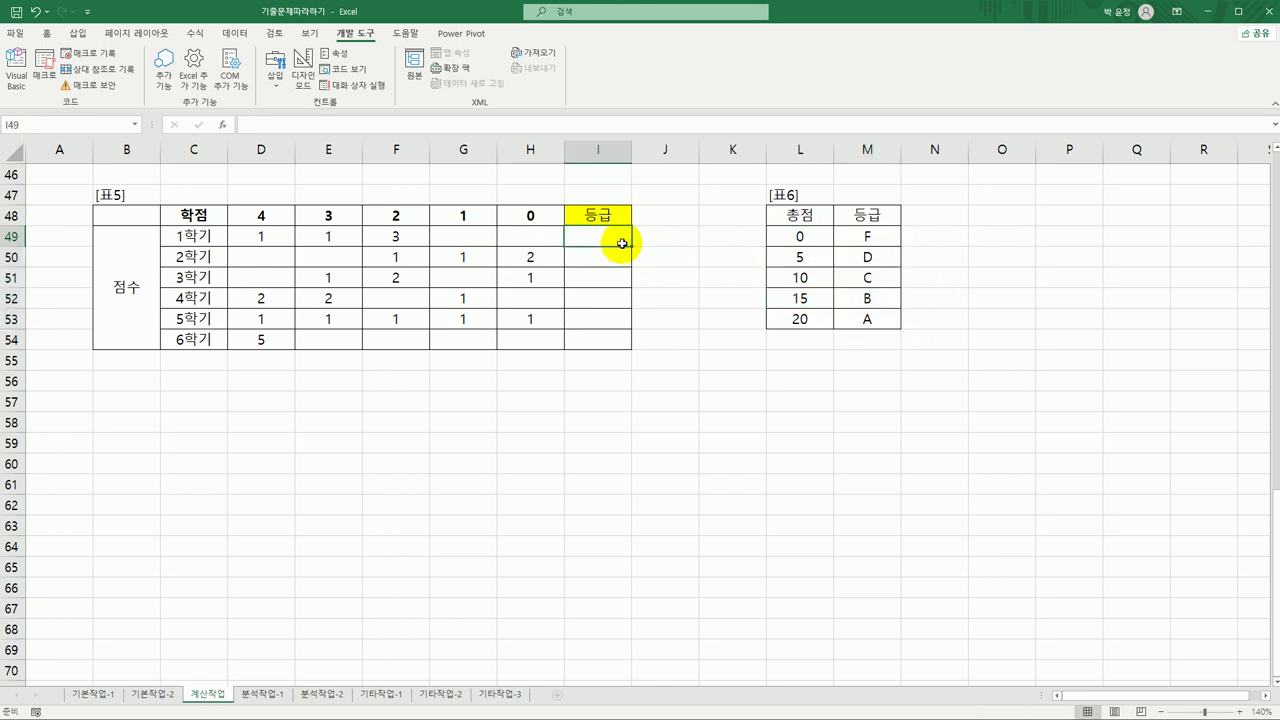
pyautogui.moveTo(798, 233); pyautogui.dragTo(853, 320)
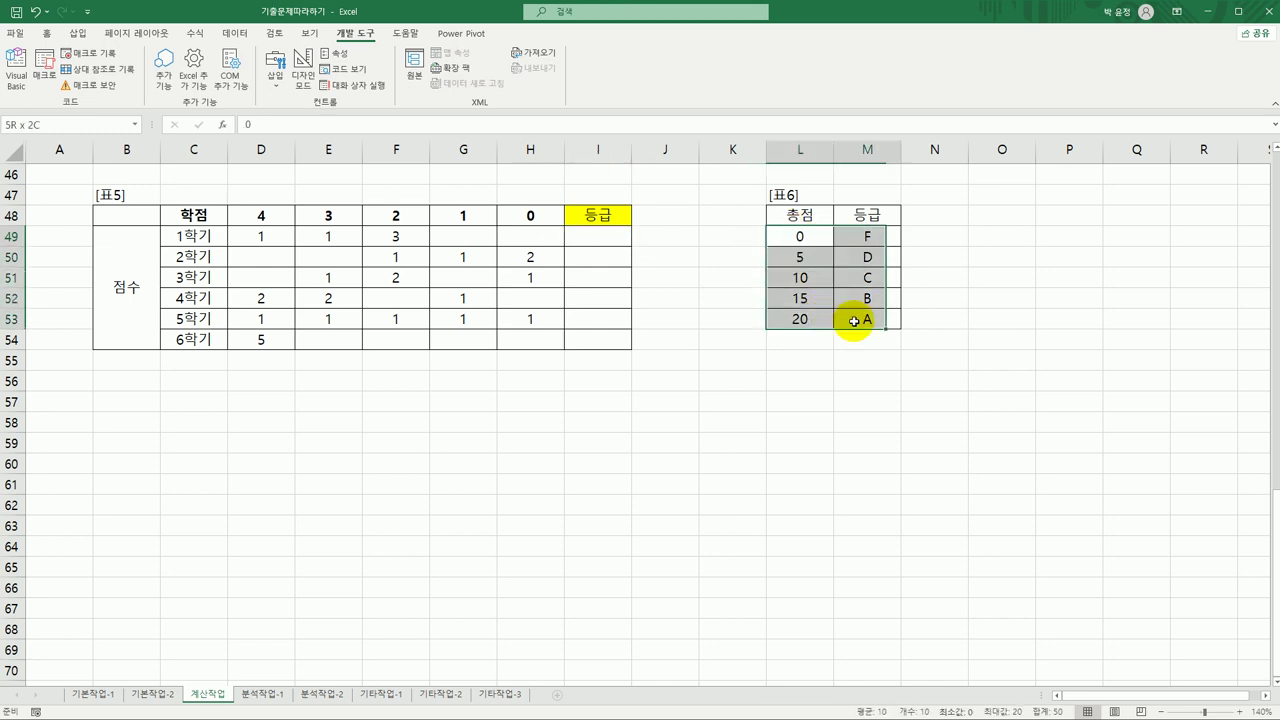
pyautogui.moveTo(812, 238); pyautogui.dragTo(816, 318)
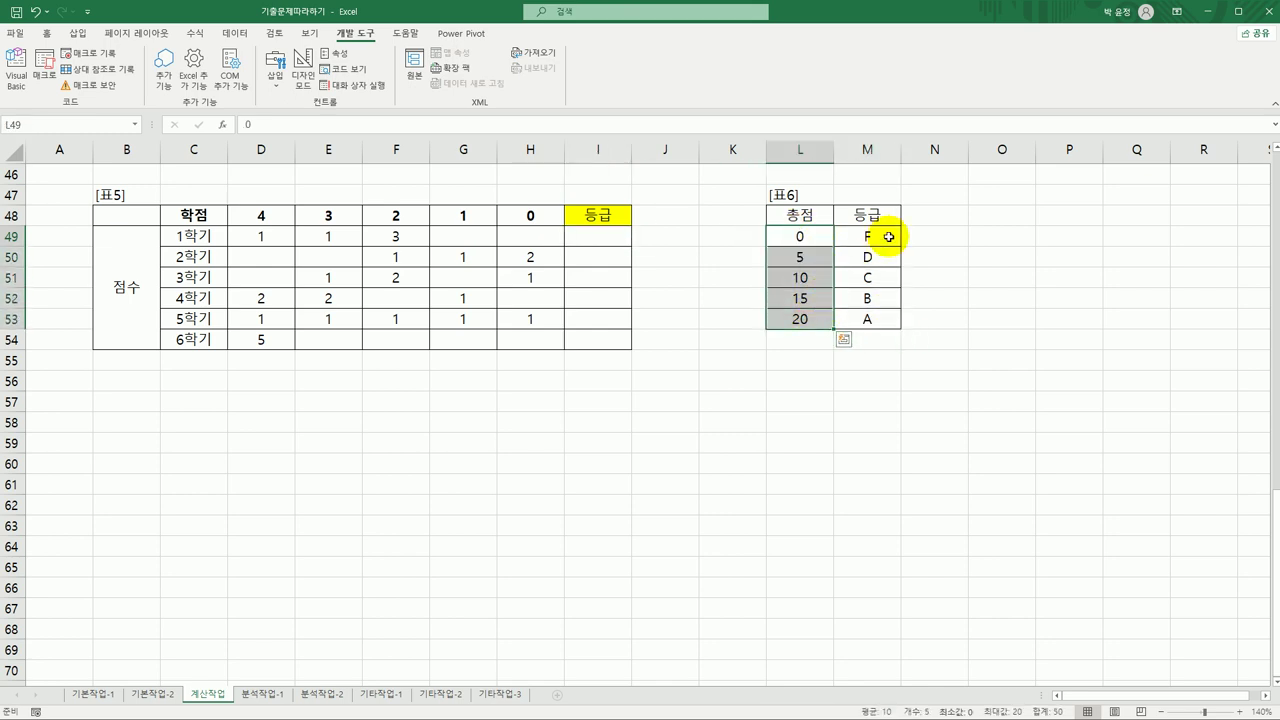
pyautogui.moveTo(885, 236); pyautogui.dragTo(886, 314)
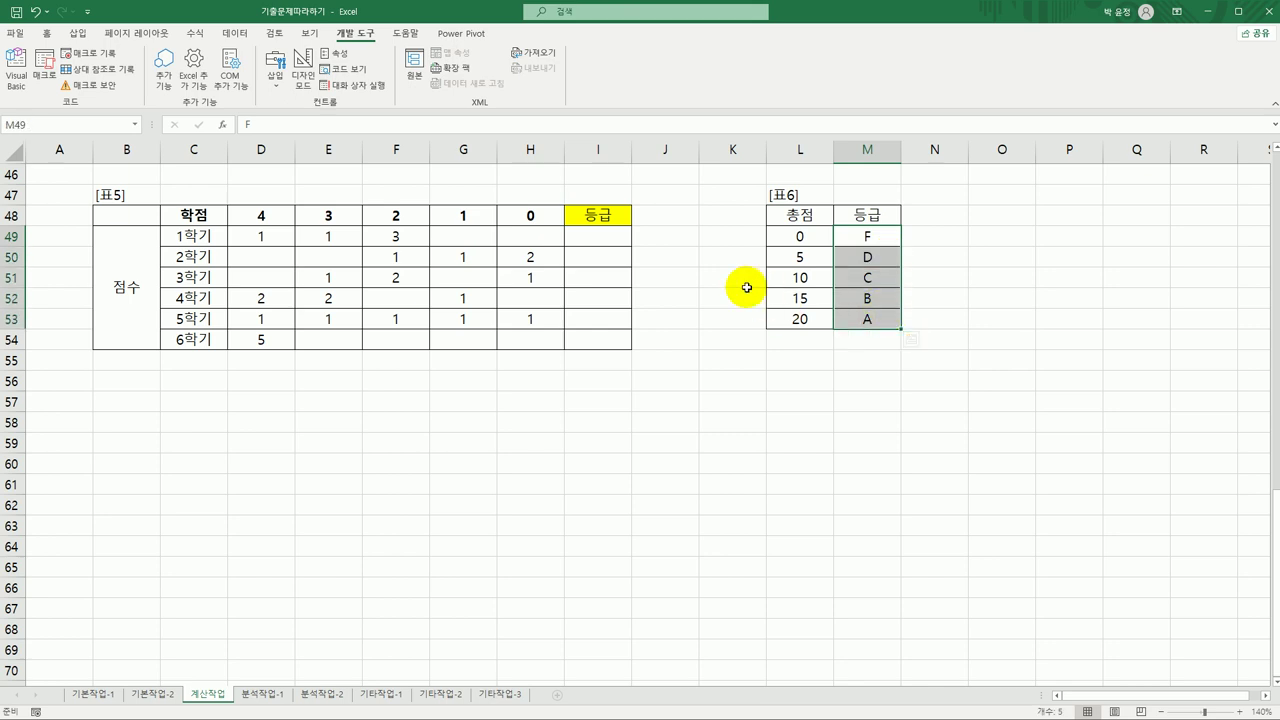
pyautogui.click(607, 239)
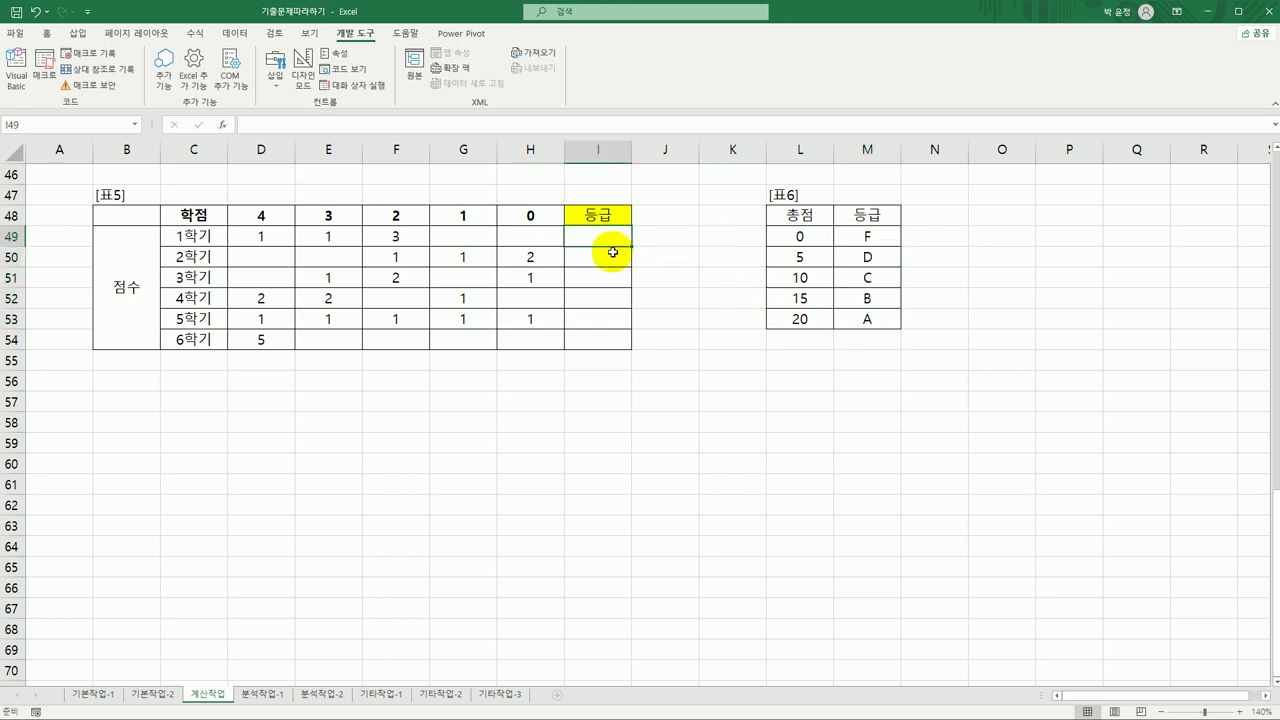
pyautogui.click(178, 237)
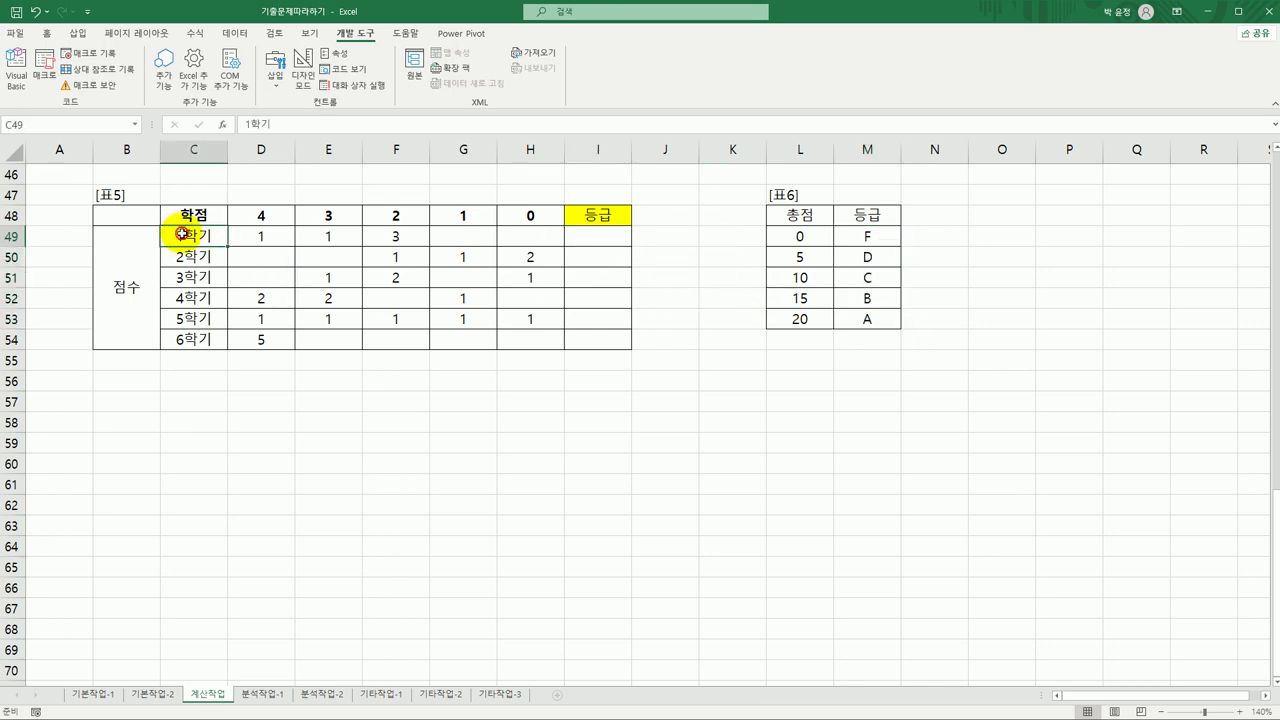
pyautogui.click(263, 237)
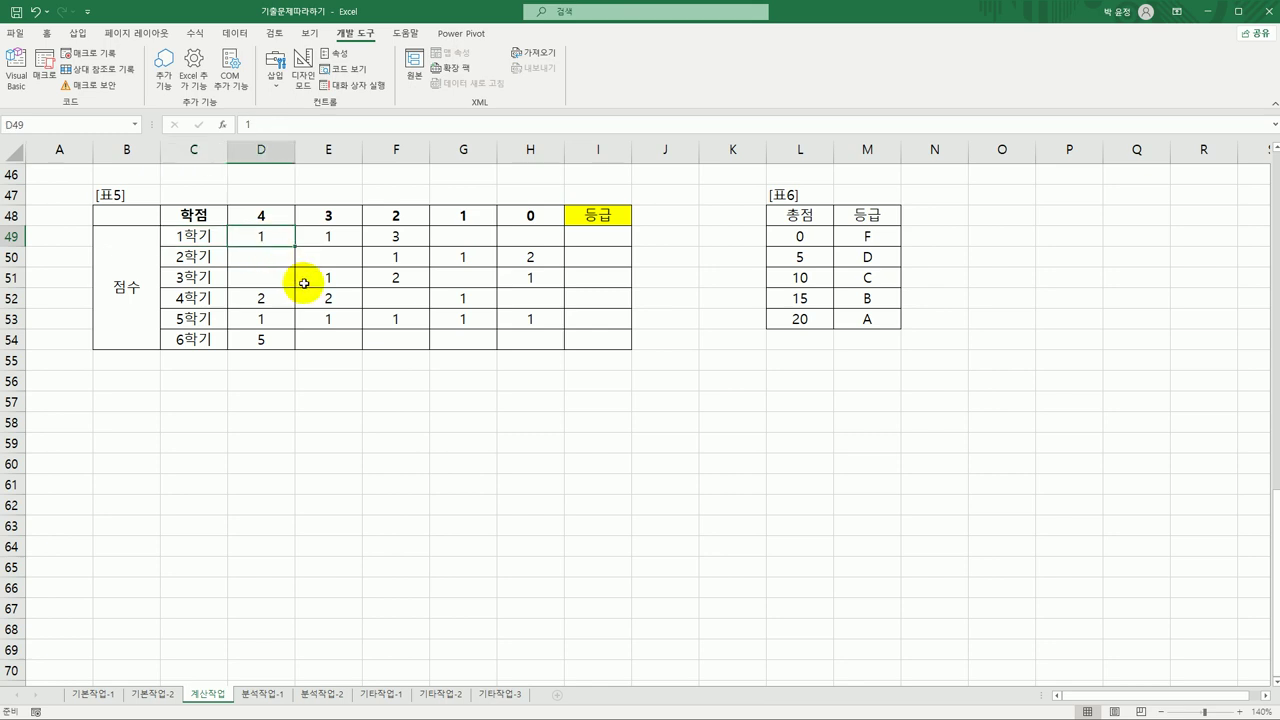
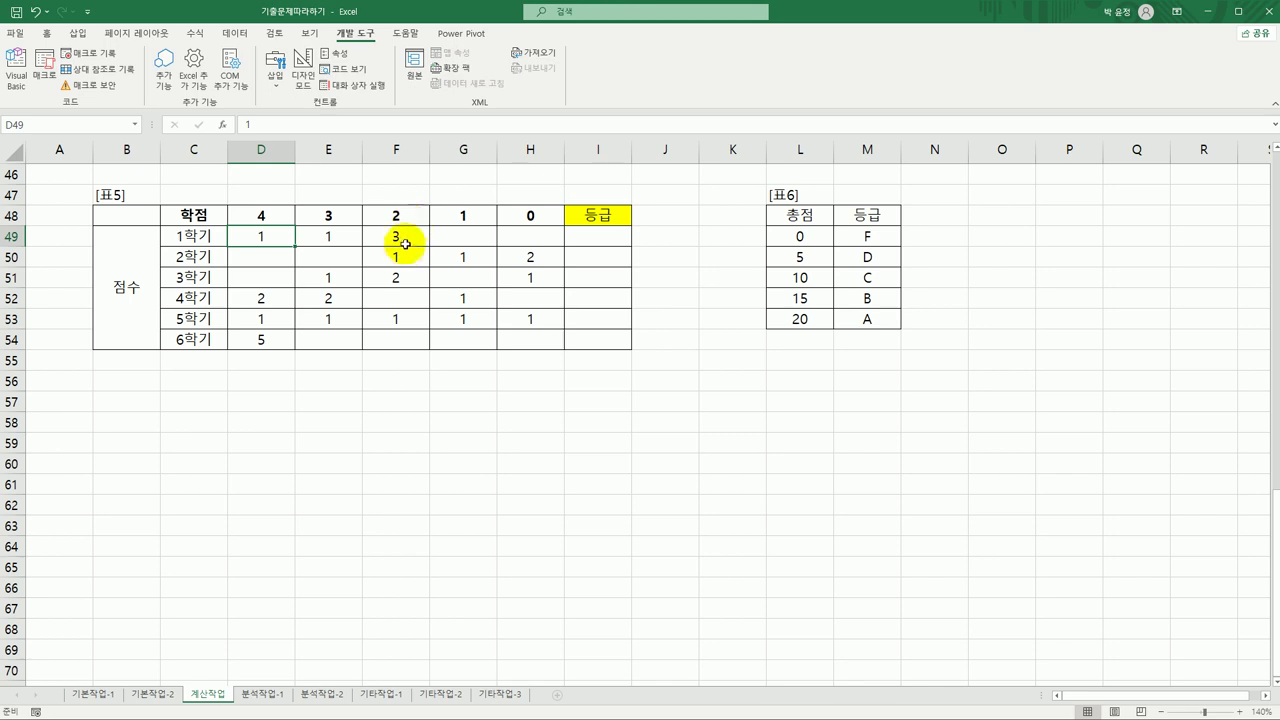
# - Start a SUMPRODUCT formula in I49, the first 등급 cell of [표5]
pyautogui.click(599, 240)
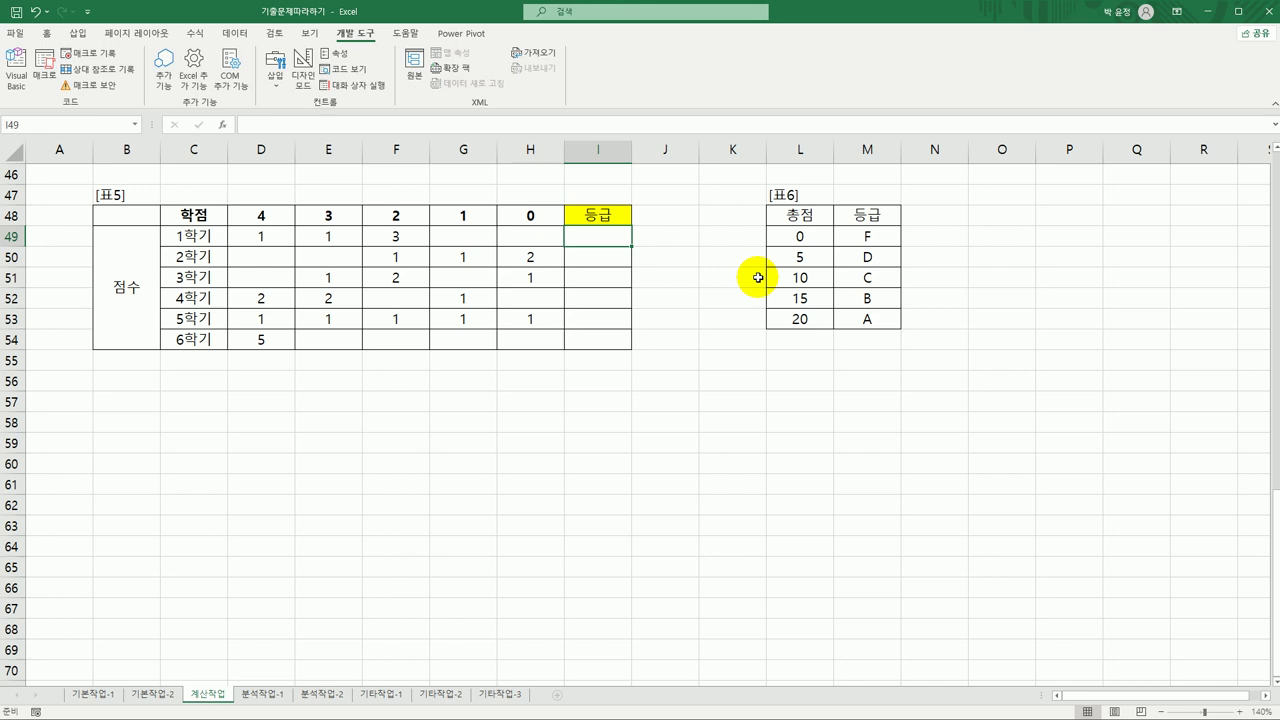
pyautogui.write('=')
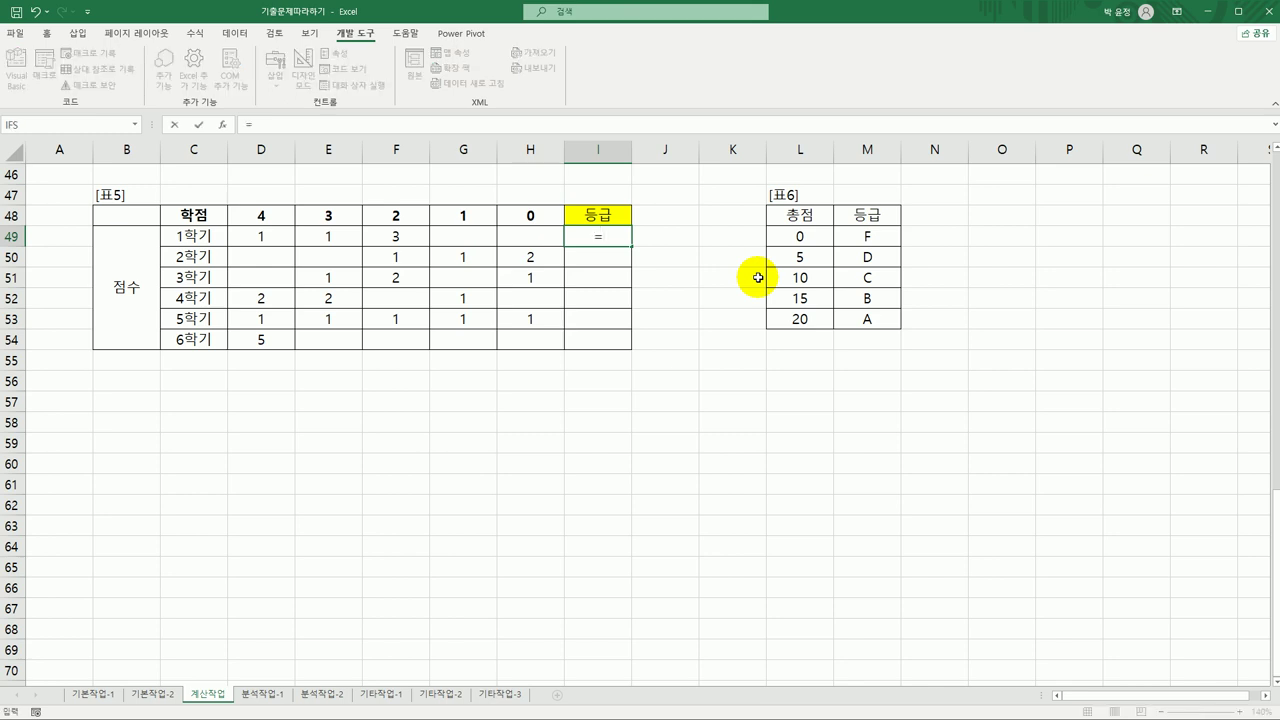
pyautogui.write('sum')
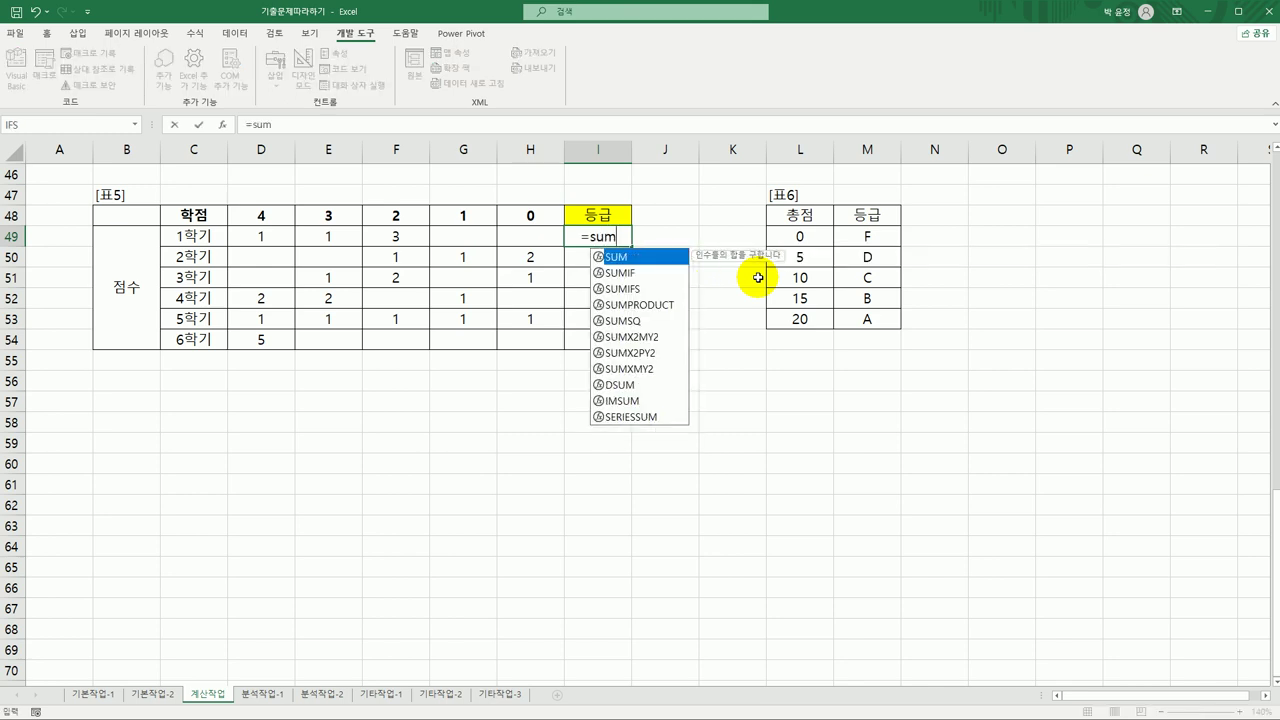
pyautogui.press('Down')
pyautogui.press('Down')
pyautogui.press('Down')
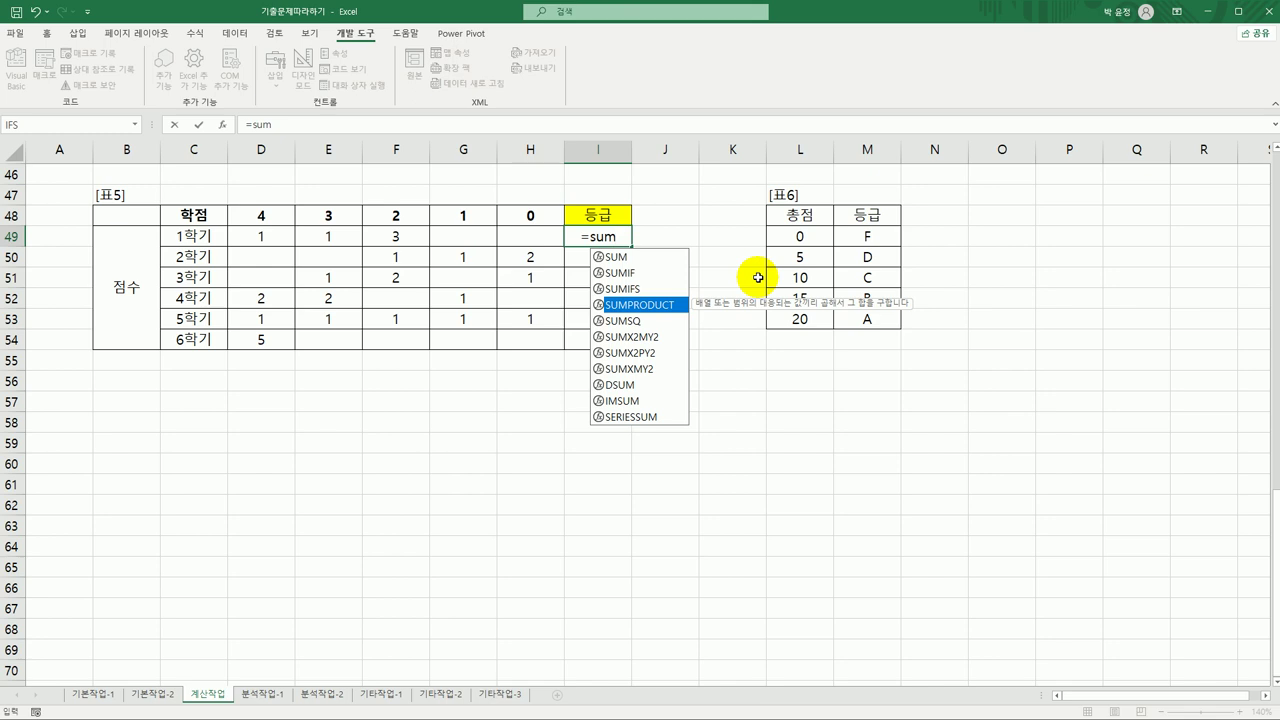
pyautogui.press('Tab')
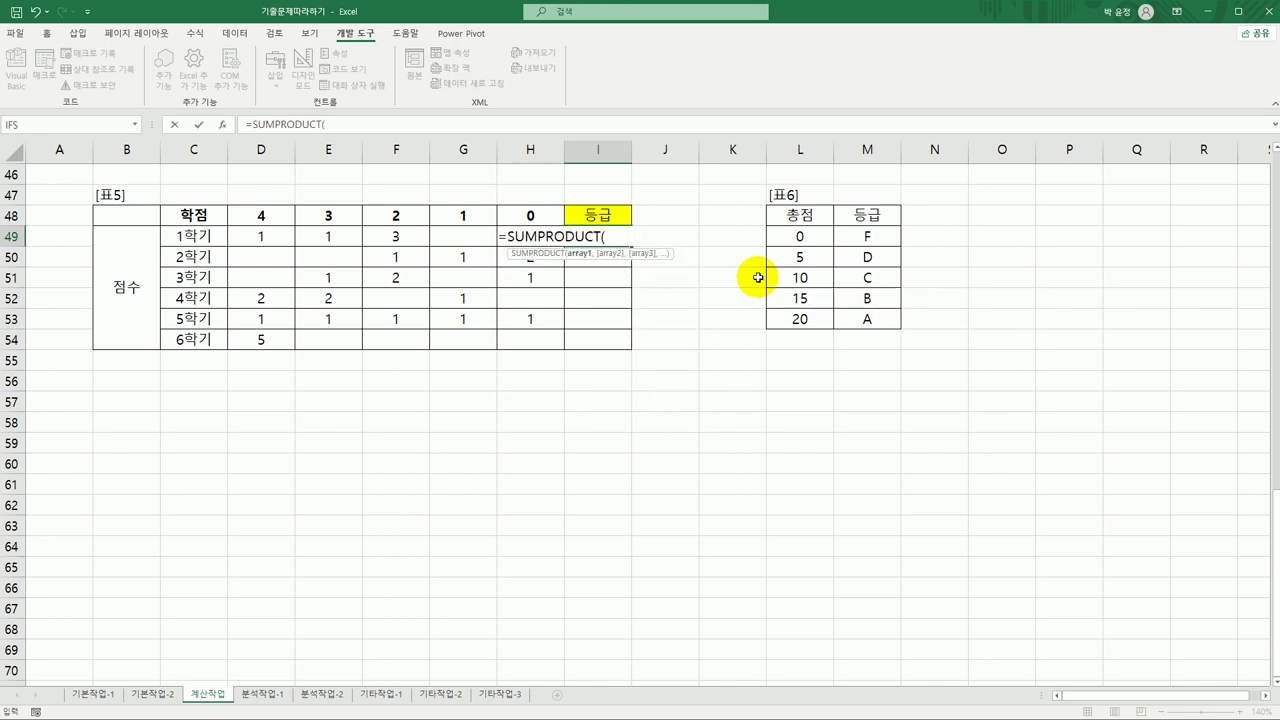
# - Supply D49:H49 and the absolute range $D$48:$H$48 as the SUMPRODUCT arrays and confirm the I49 formula
pyautogui.moveTo(280, 213); pyautogui.dragTo(512, 215)
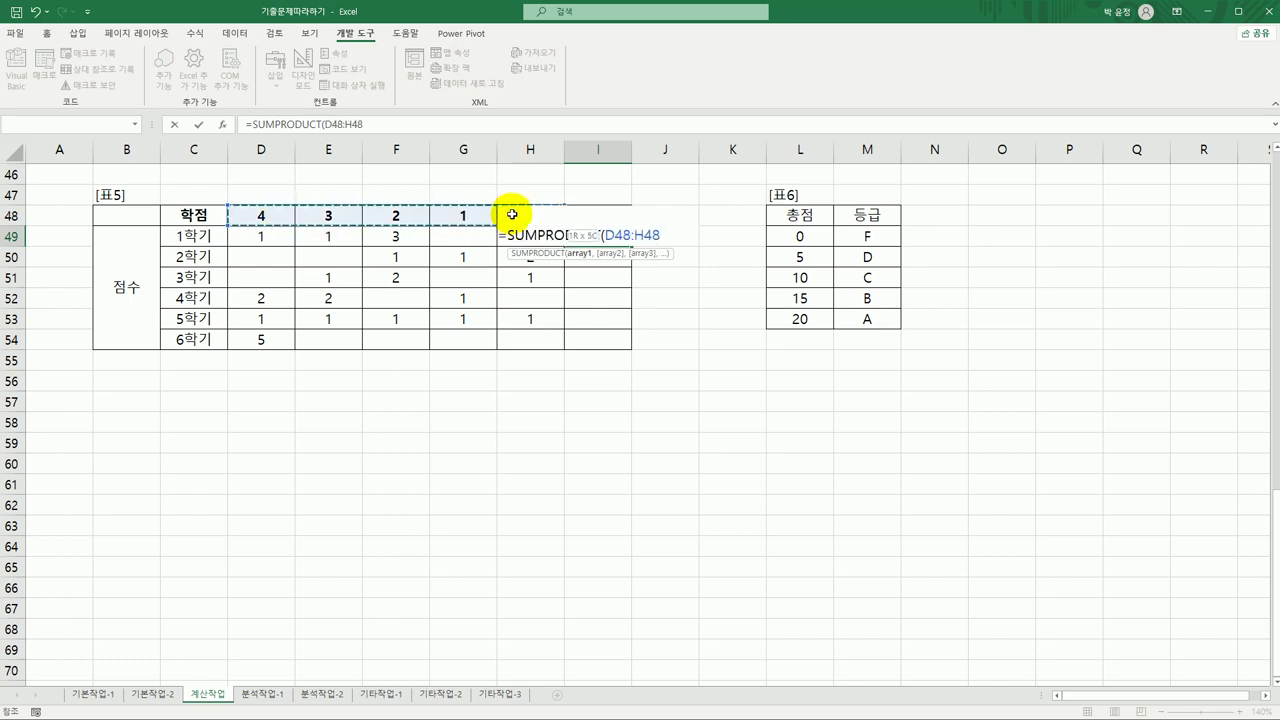
pyautogui.moveTo(262, 236); pyautogui.dragTo(521, 233)
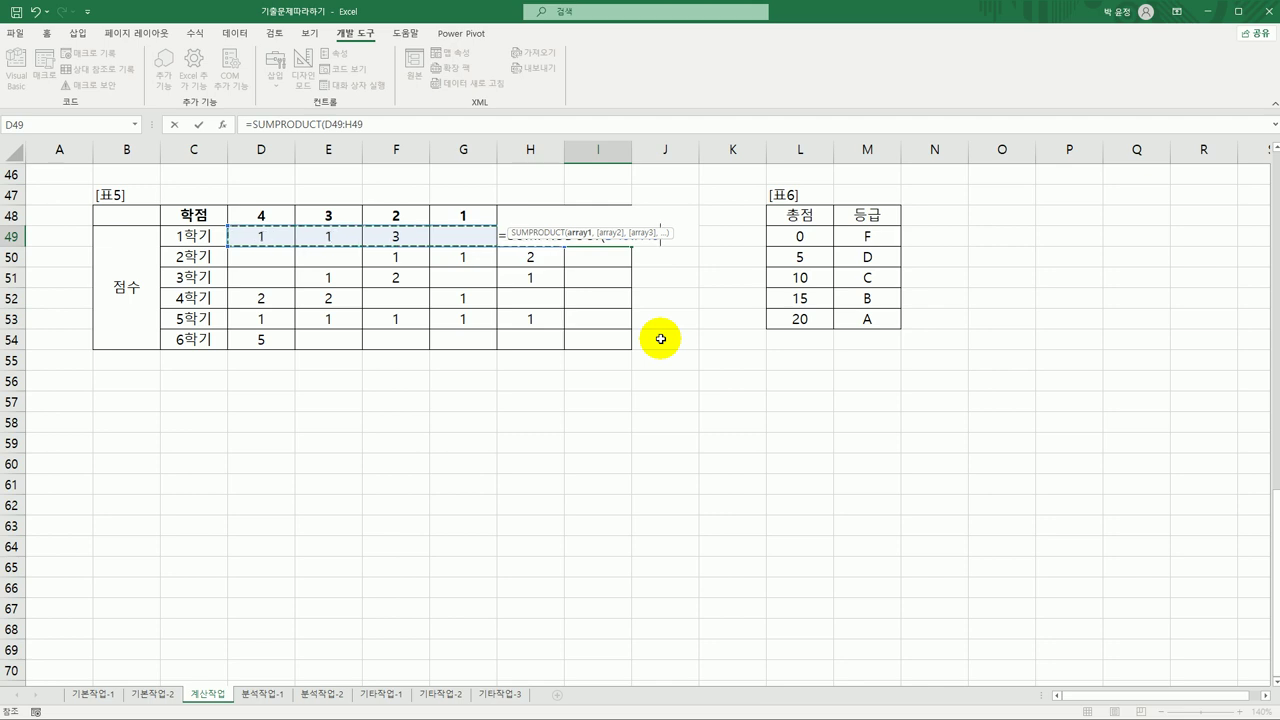
pyautogui.write(',')
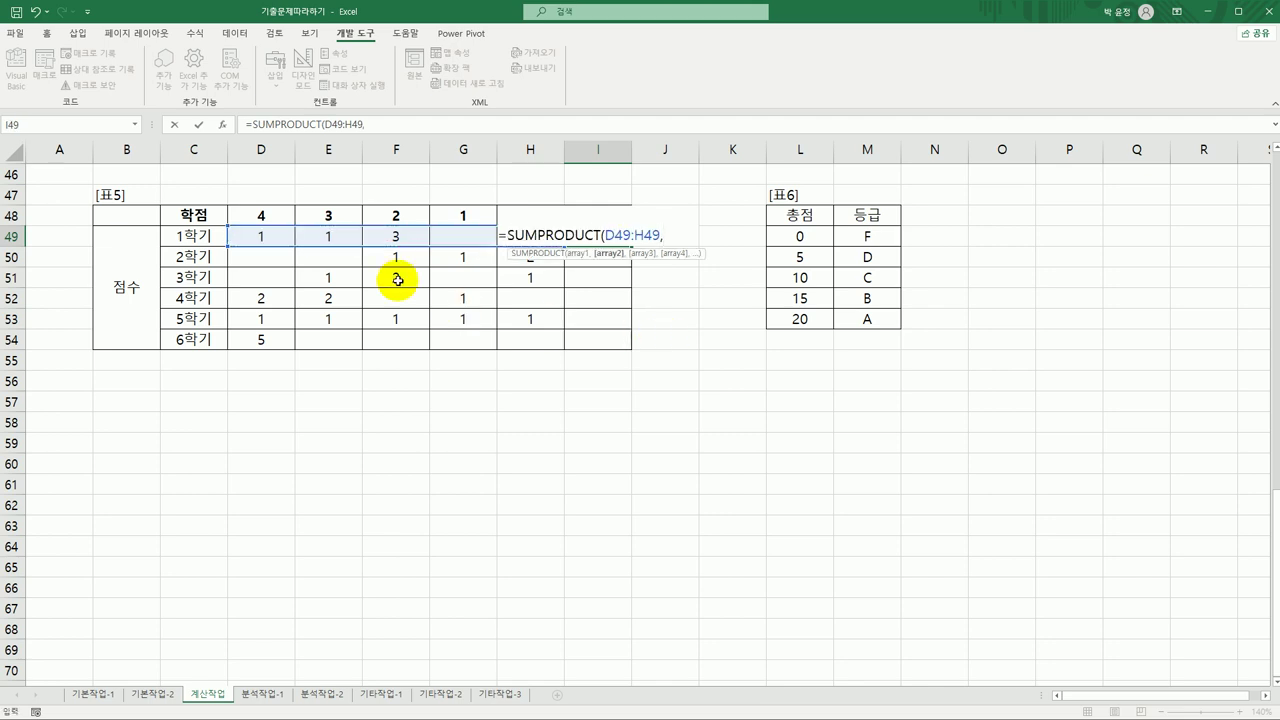
pyautogui.click(285, 212)
pyautogui.moveTo(296, 213); pyautogui.dragTo(523, 211)
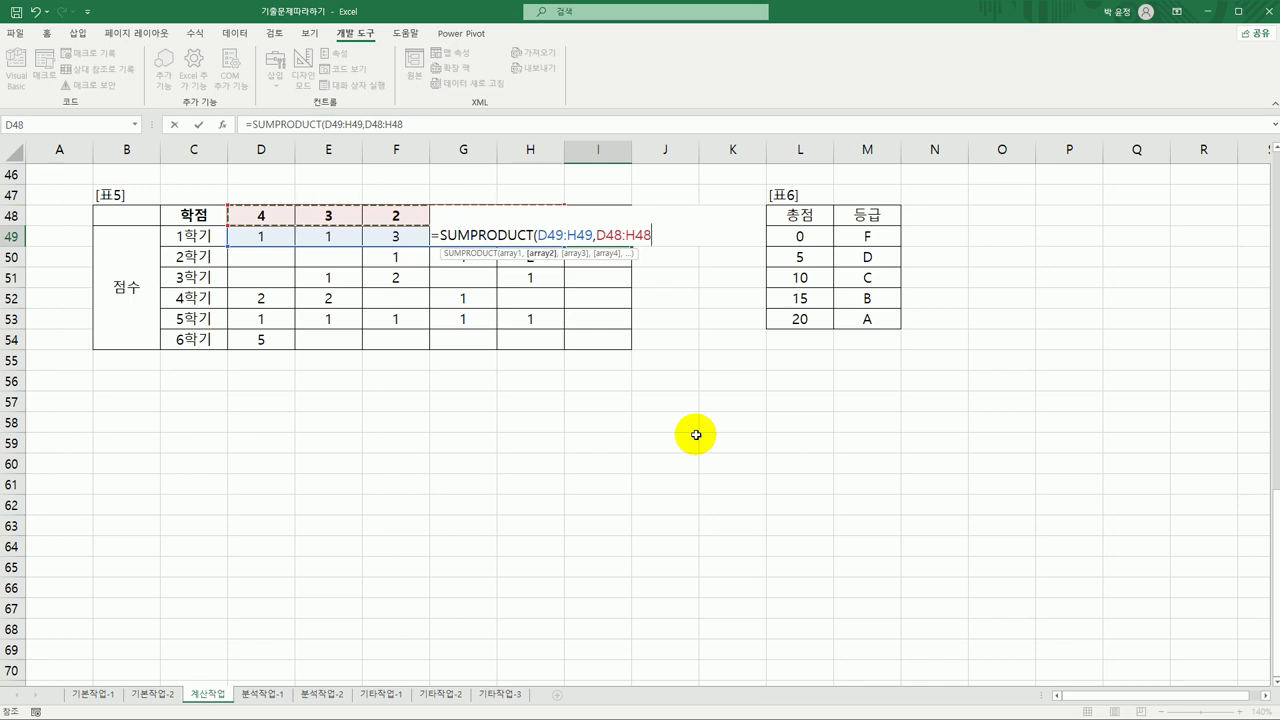
pyautogui.press('F4')
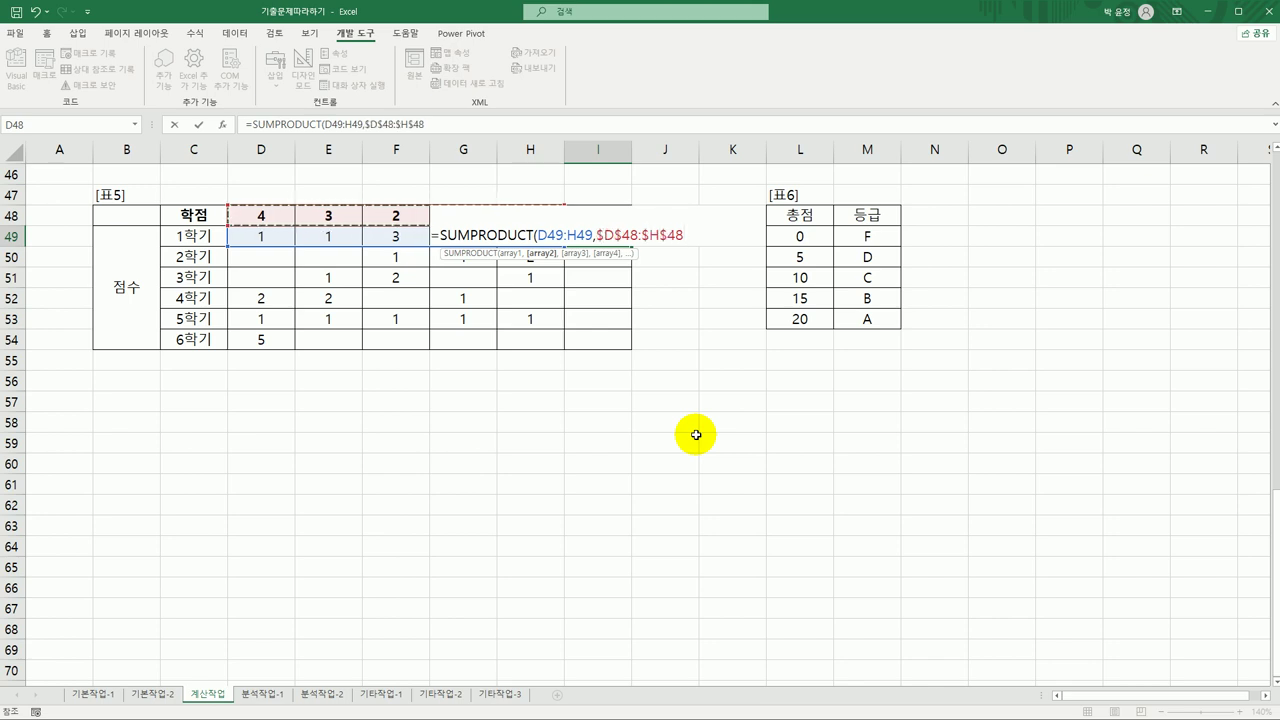
pyautogui.press('Return')
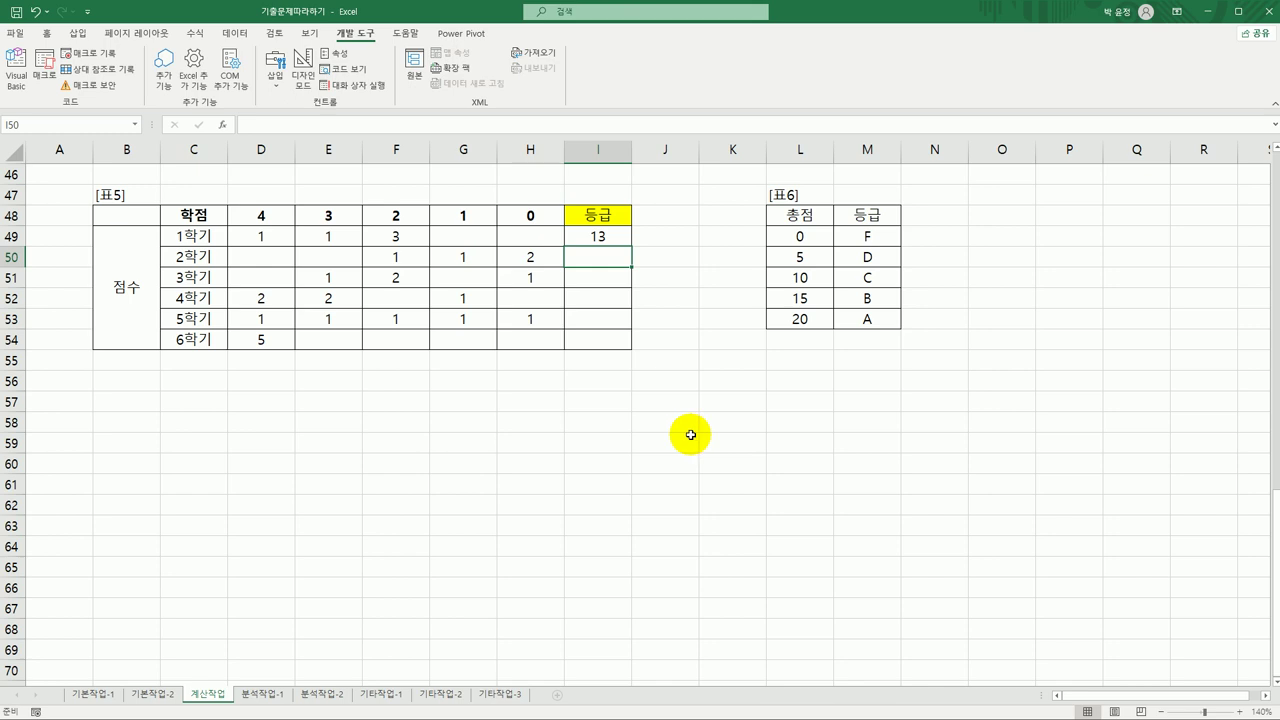
# - Fill the SUMPRODUCT formula down to I54 and compare the totals with the 총점 and 등급 rows of [표6]
pyautogui.click(610, 242)
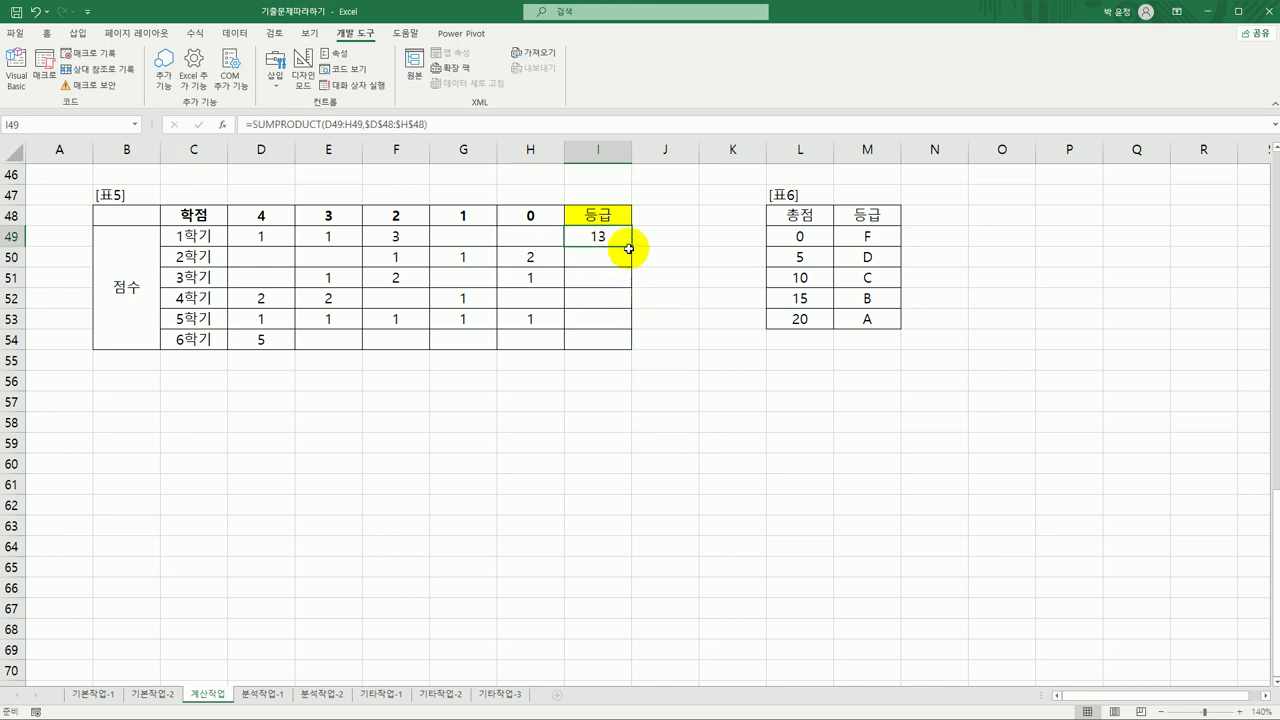
pyautogui.moveTo(628, 248); pyautogui.dragTo(623, 343)
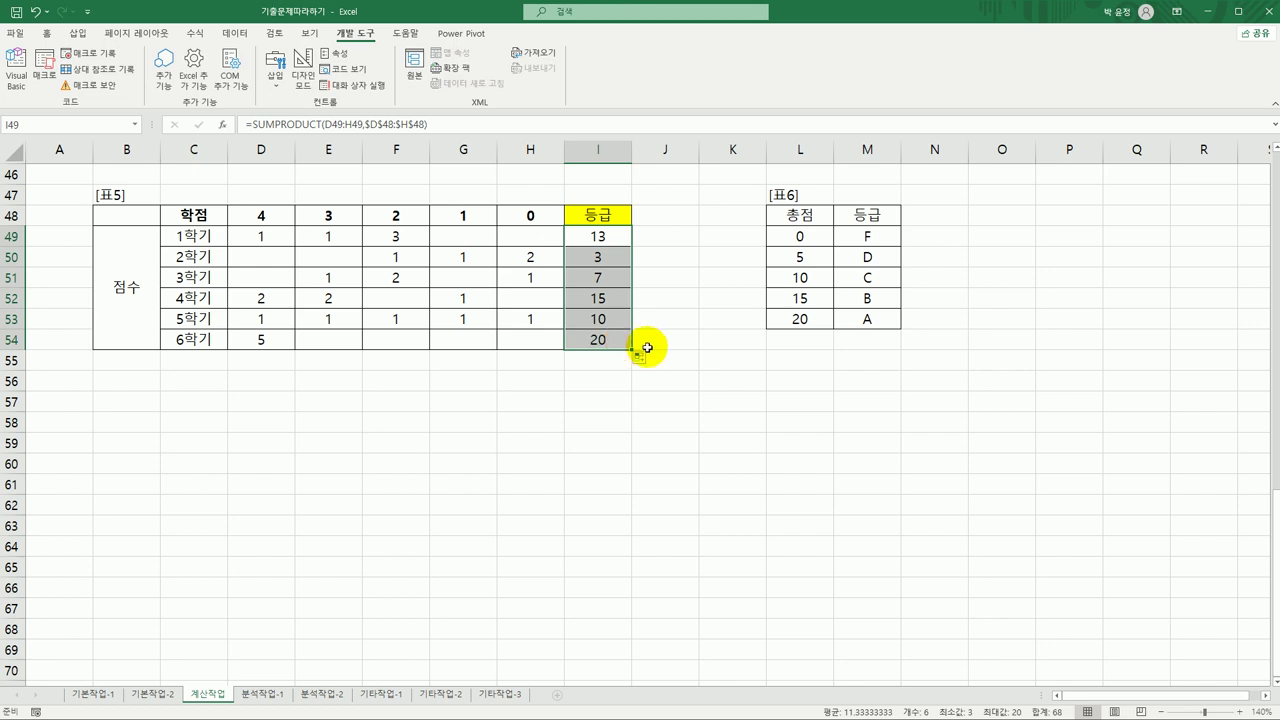
pyautogui.click(622, 240)
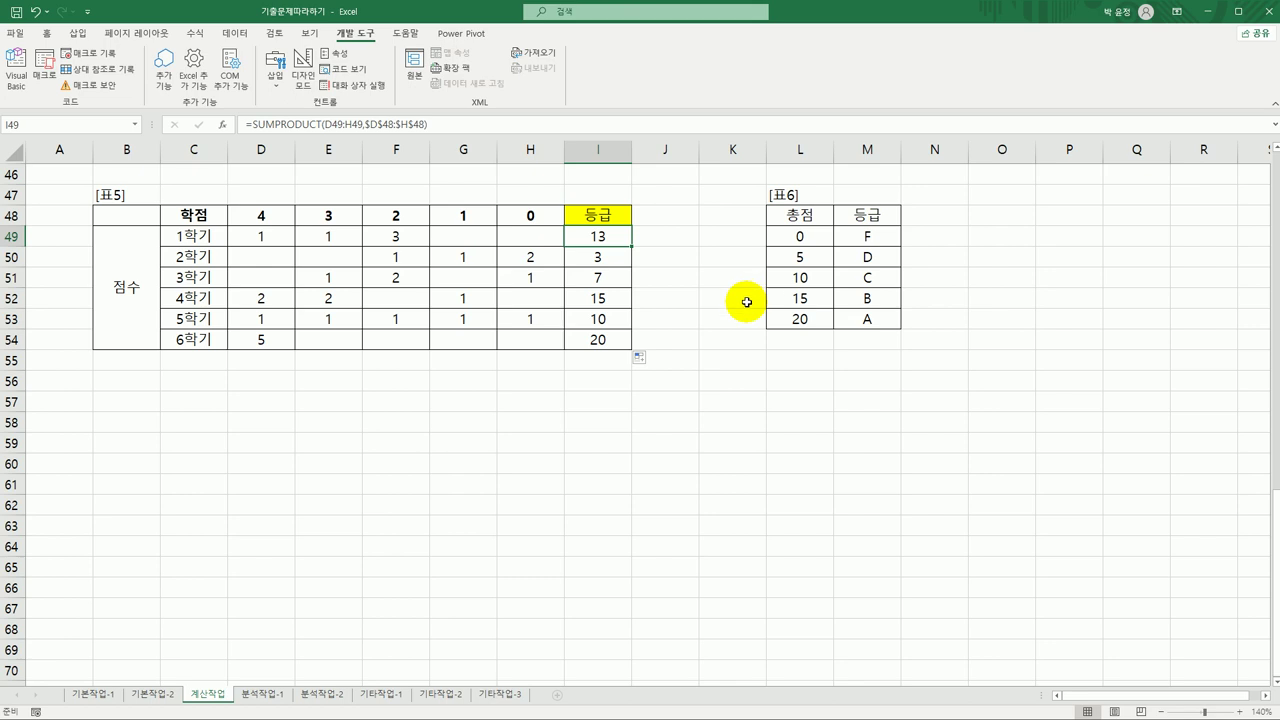
pyautogui.click(819, 298)
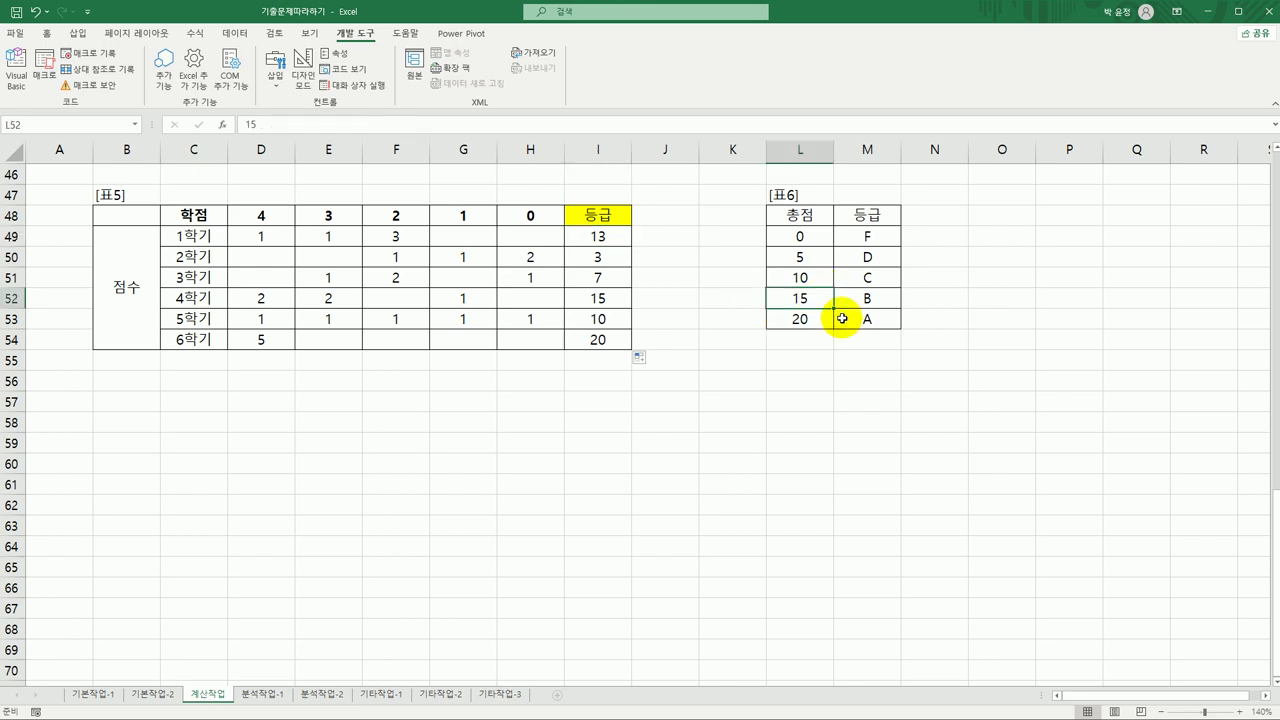
pyautogui.click(869, 278)
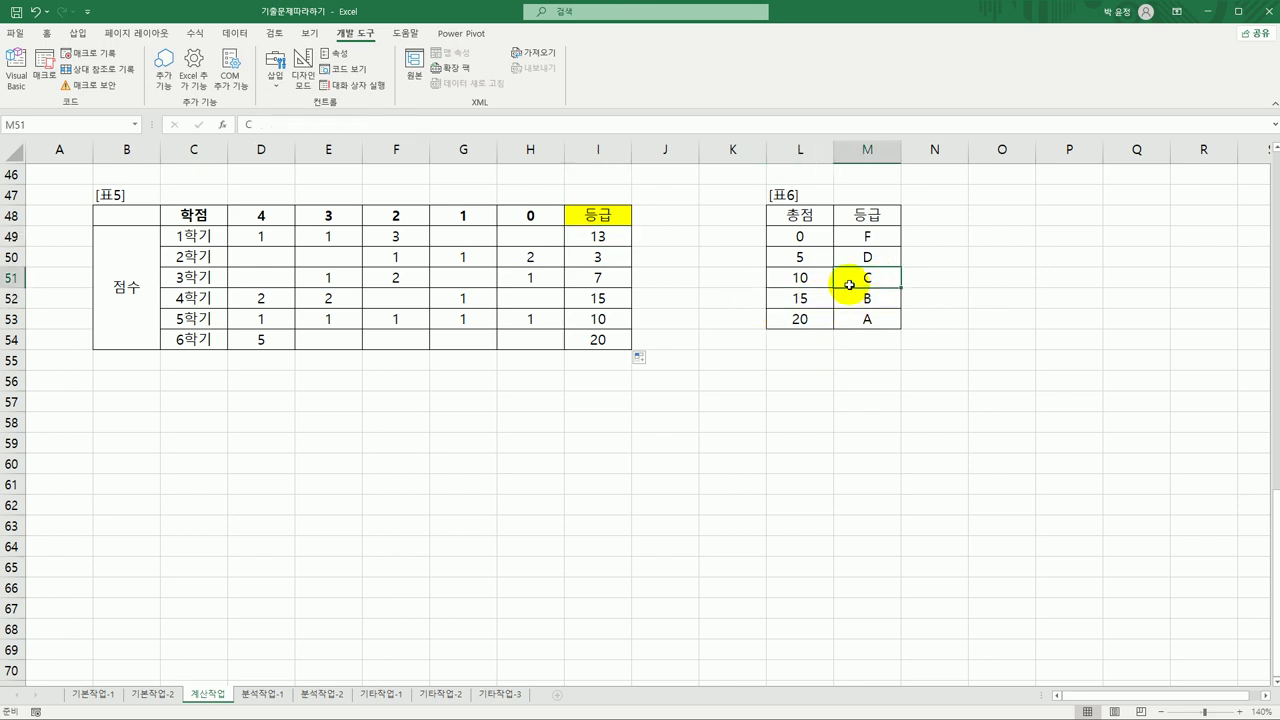
pyautogui.click(625, 257)
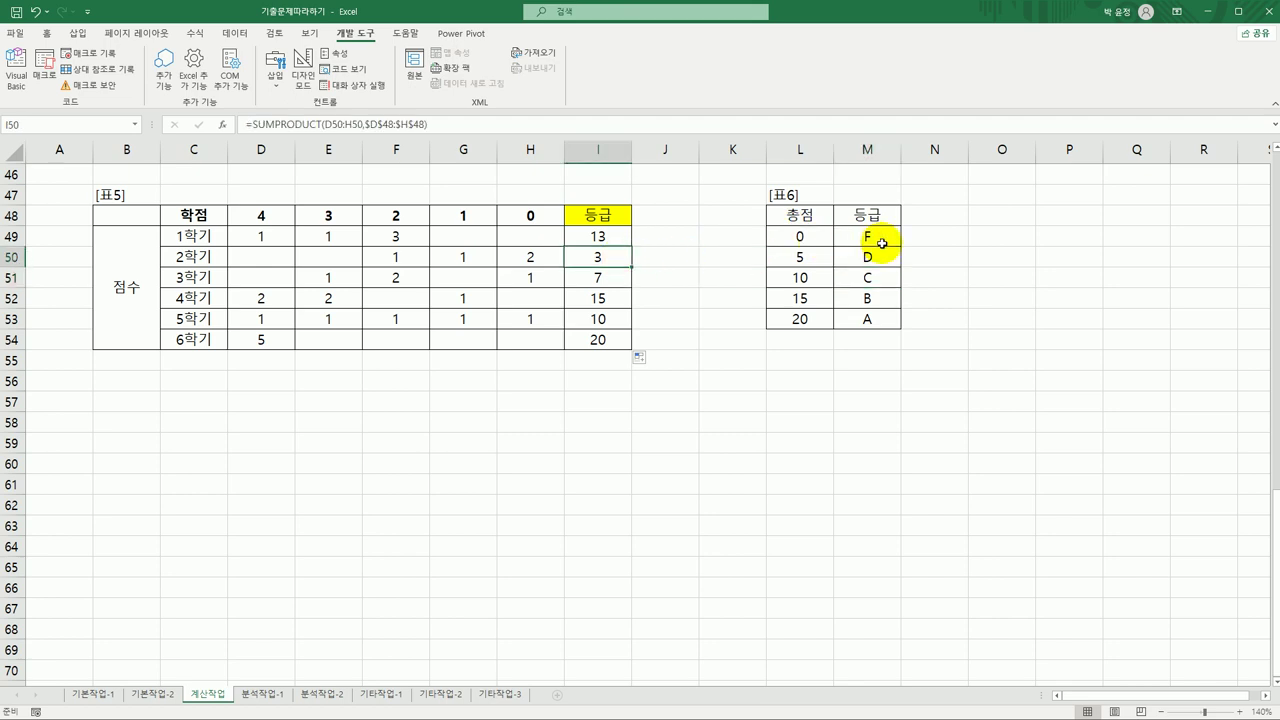
pyautogui.click(826, 257)
pyautogui.click(872, 236)
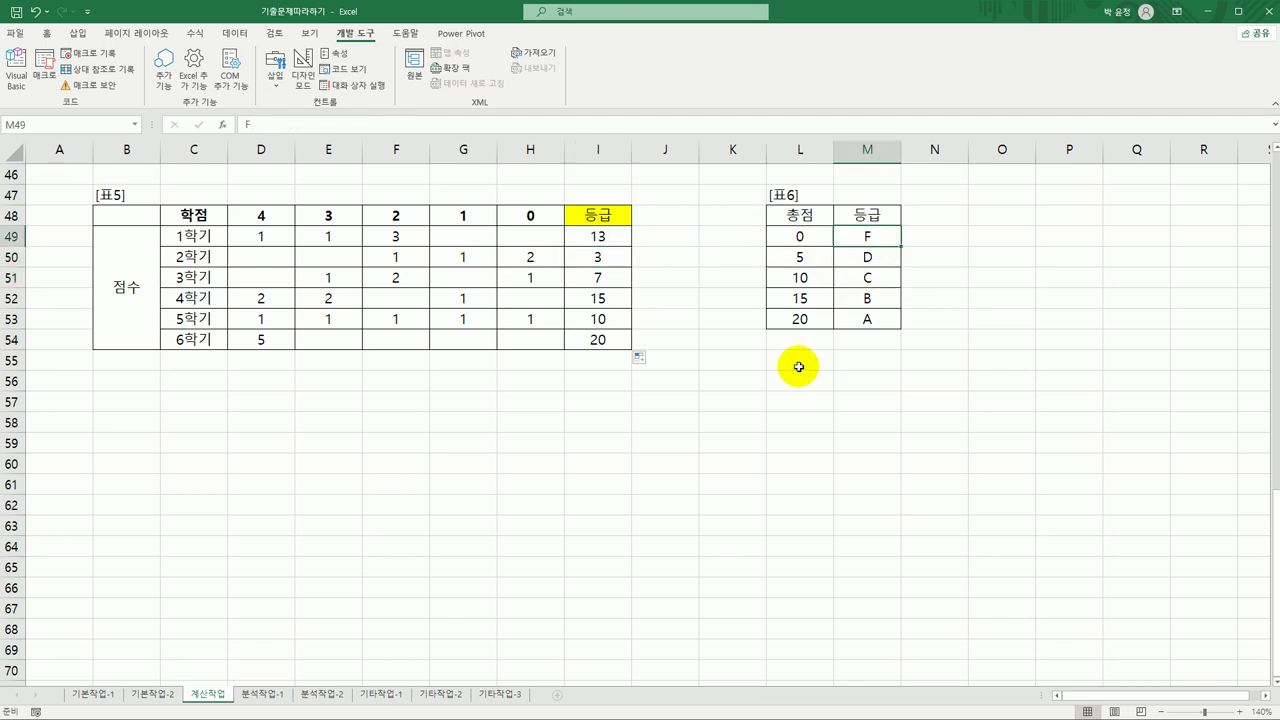
# - Wrap the SUMPRODUCT formula in I49 in a VLOOKUP, using it as the lookup value
pyautogui.click(598, 238)
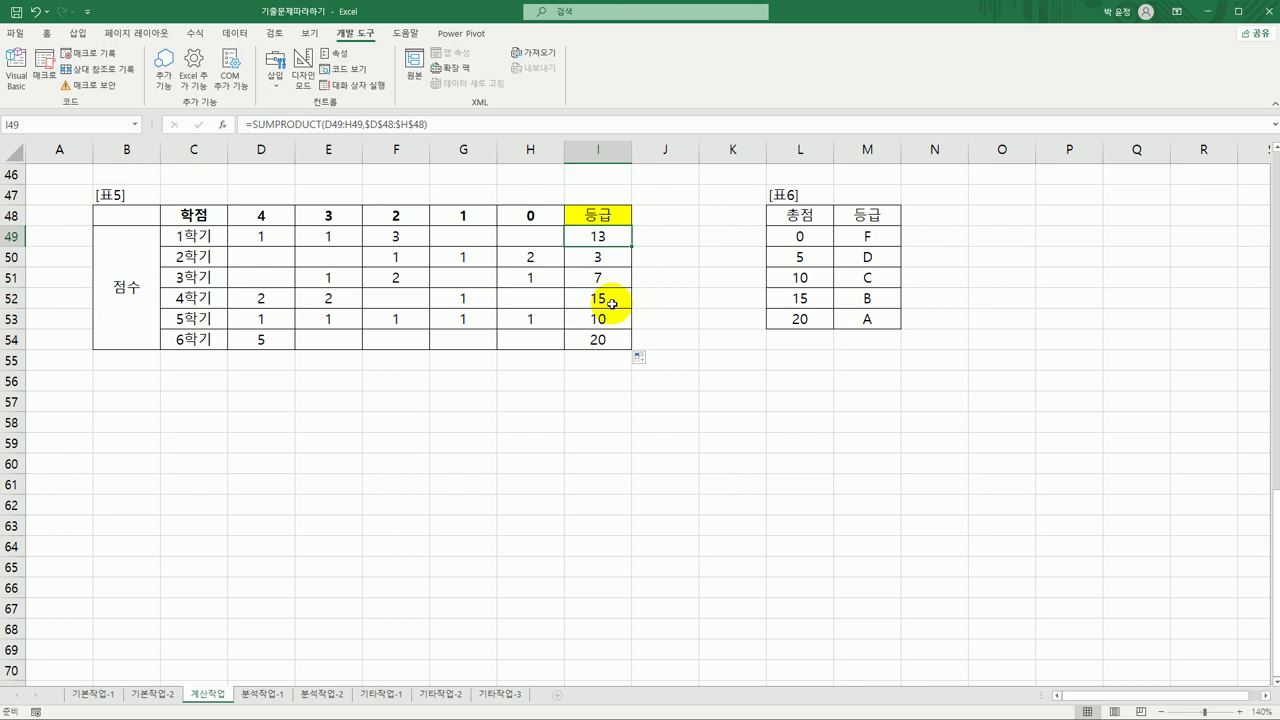
pyautogui.doubleClick(588, 237)
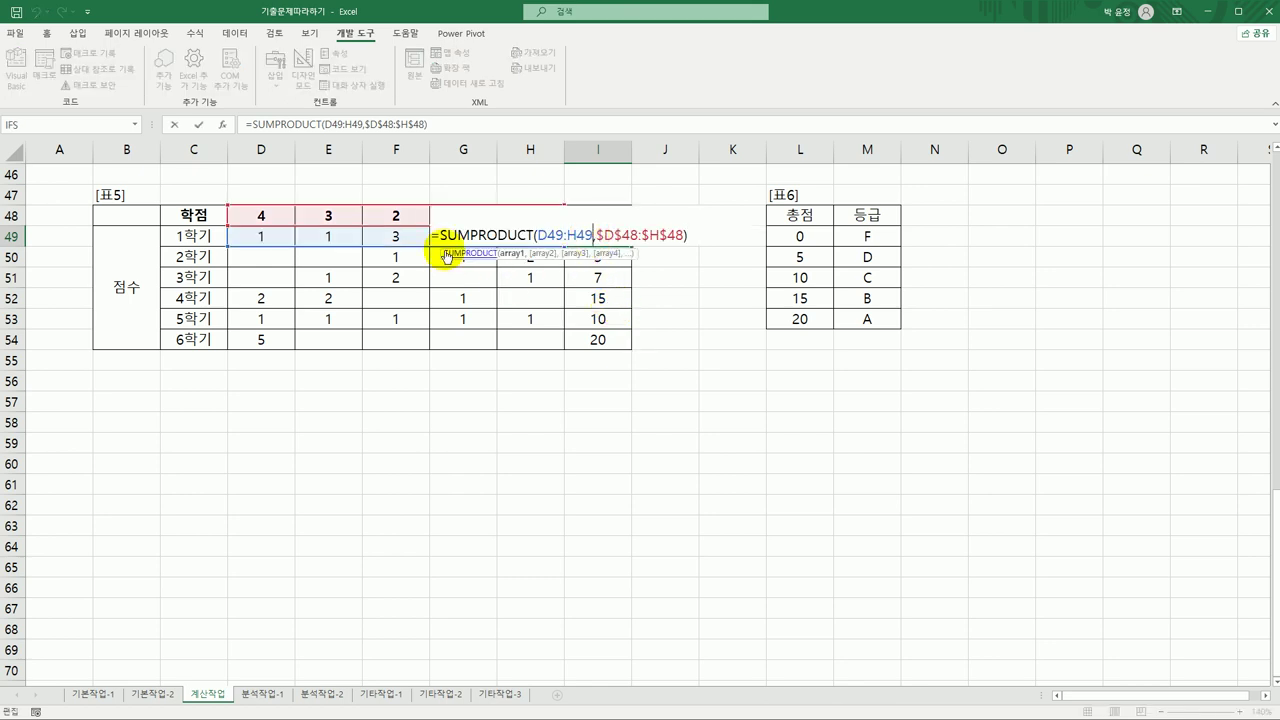
pyautogui.click(441, 234)
pyautogui.write('VLOOKUP(')
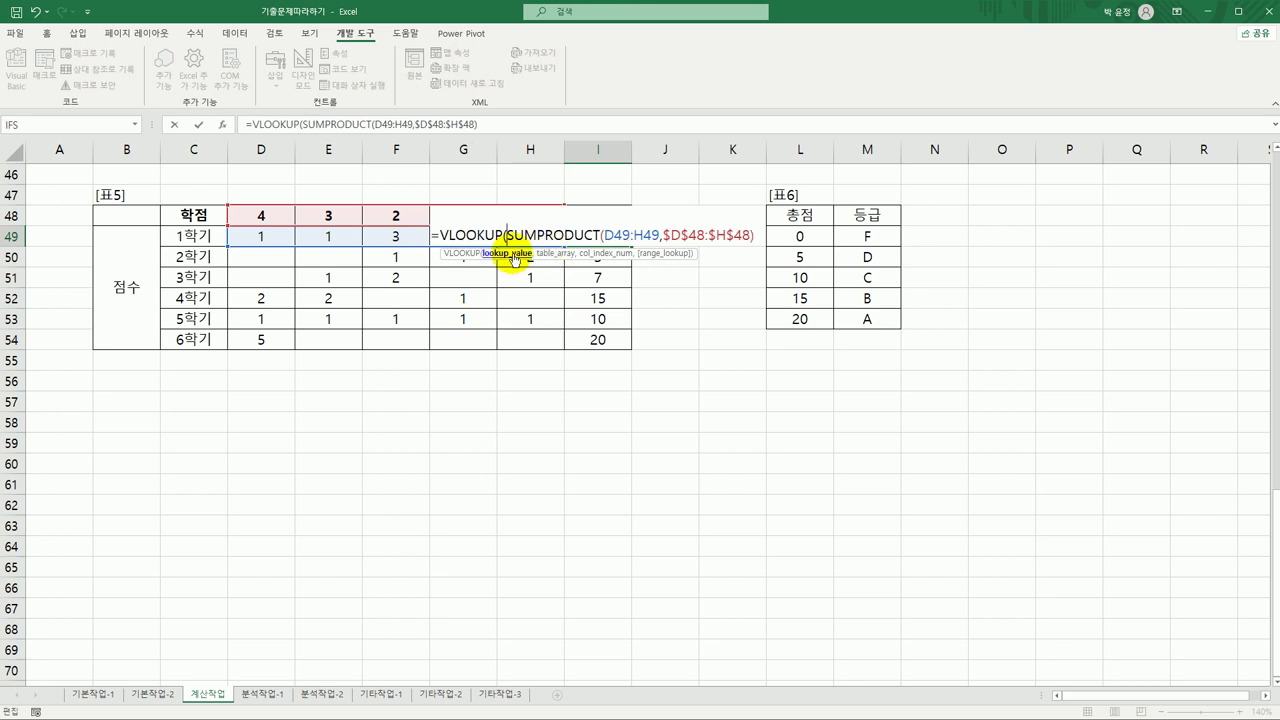
pyautogui.click(755, 237)
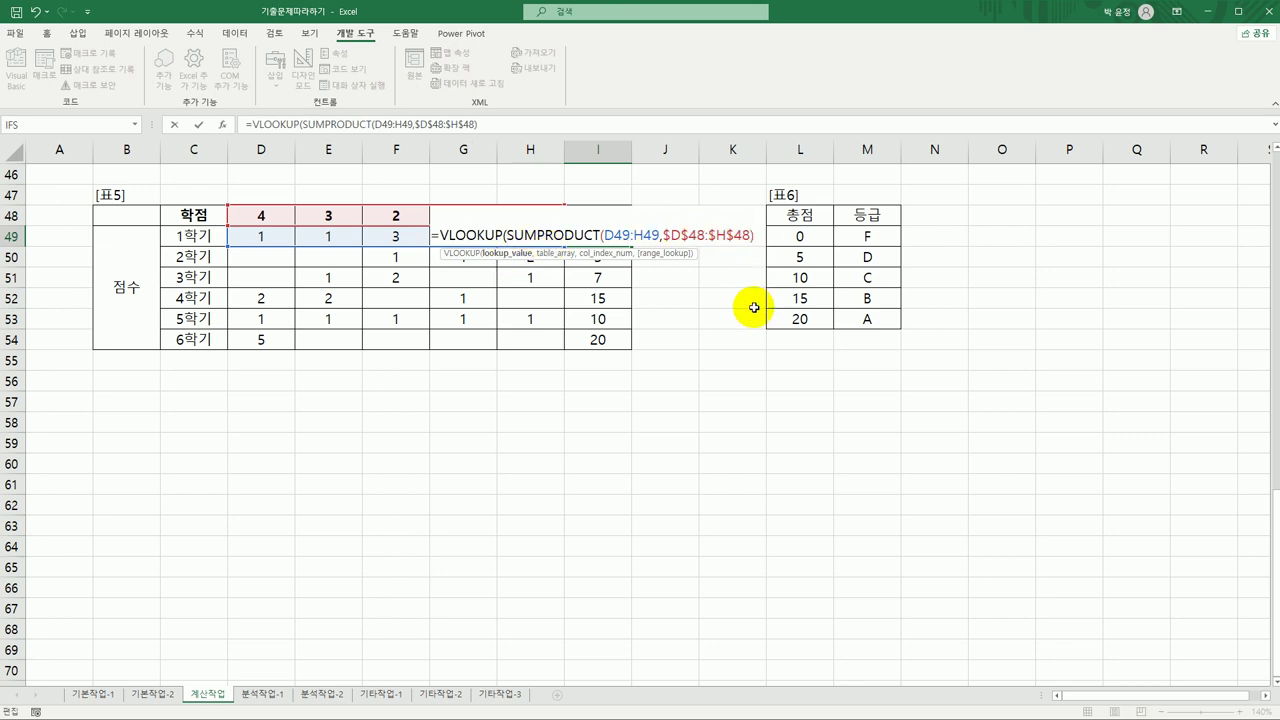
pyautogui.write(',')
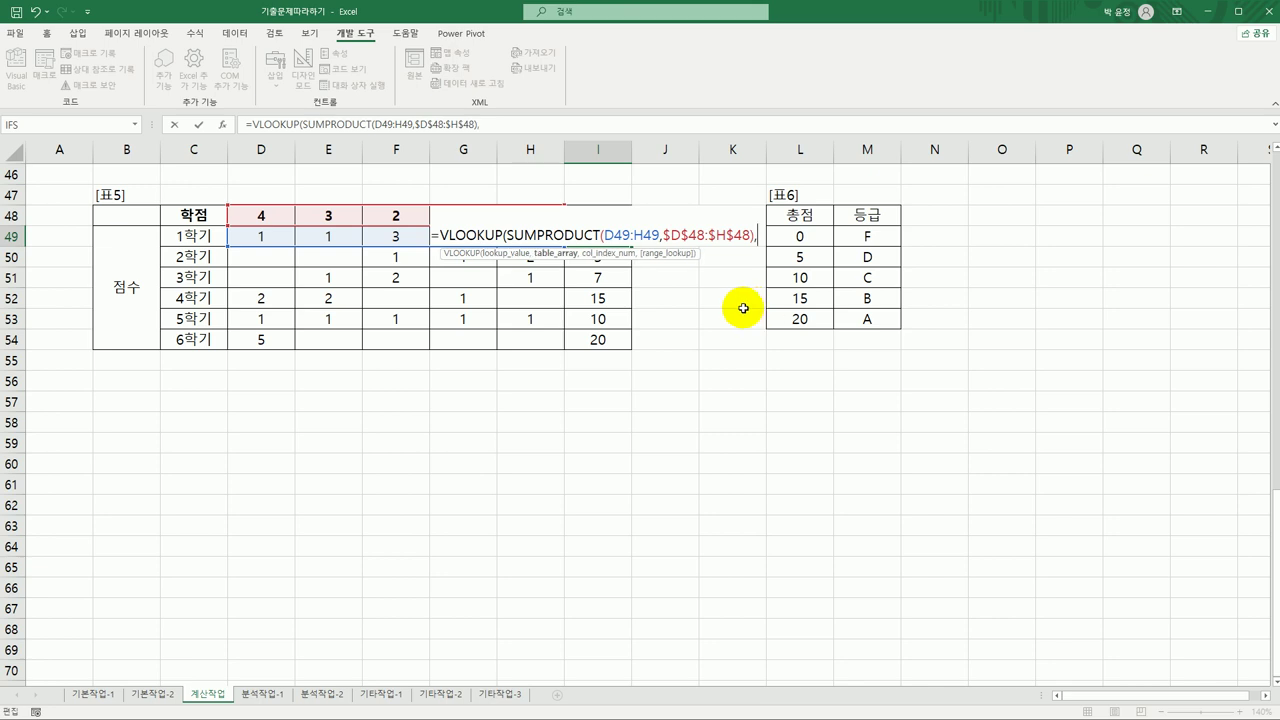
# - Complete the I49 VLOOKUP with table range $L$49:$M$53, column 2 and approximate match TRUE, and confirm it
pyautogui.moveTo(800, 236); pyautogui.dragTo(858, 325)
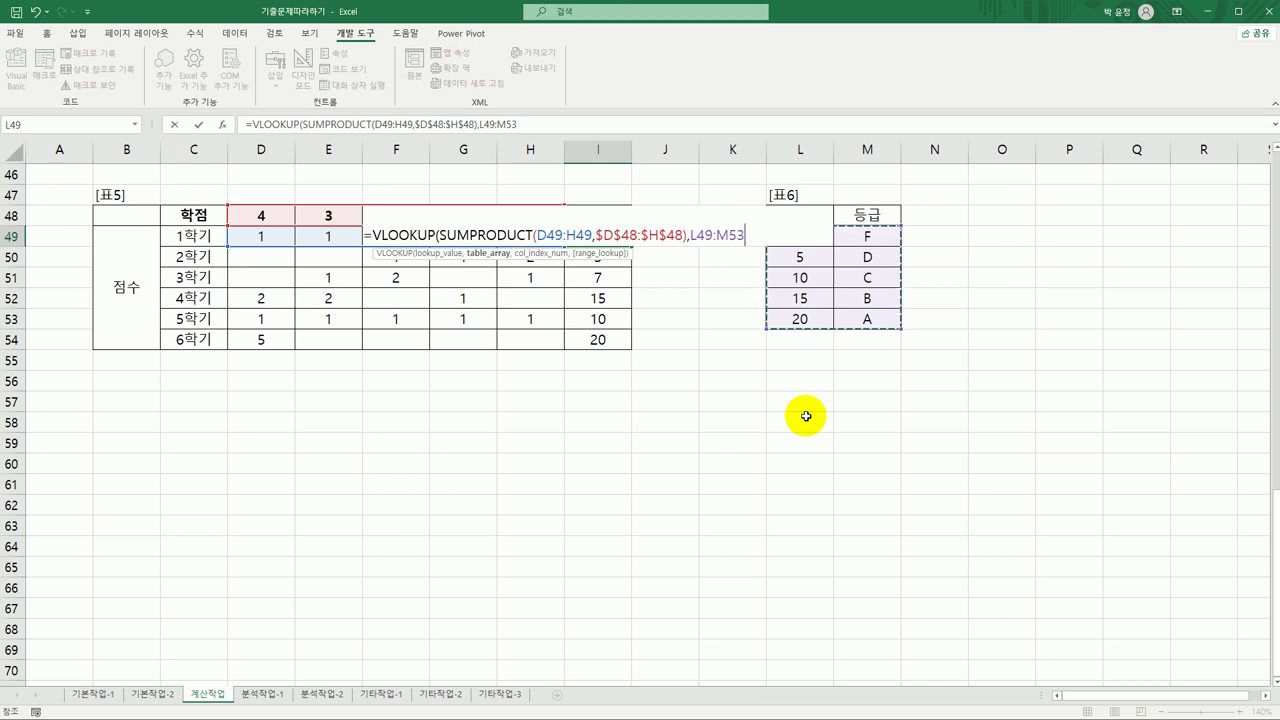
pyautogui.press('F4')
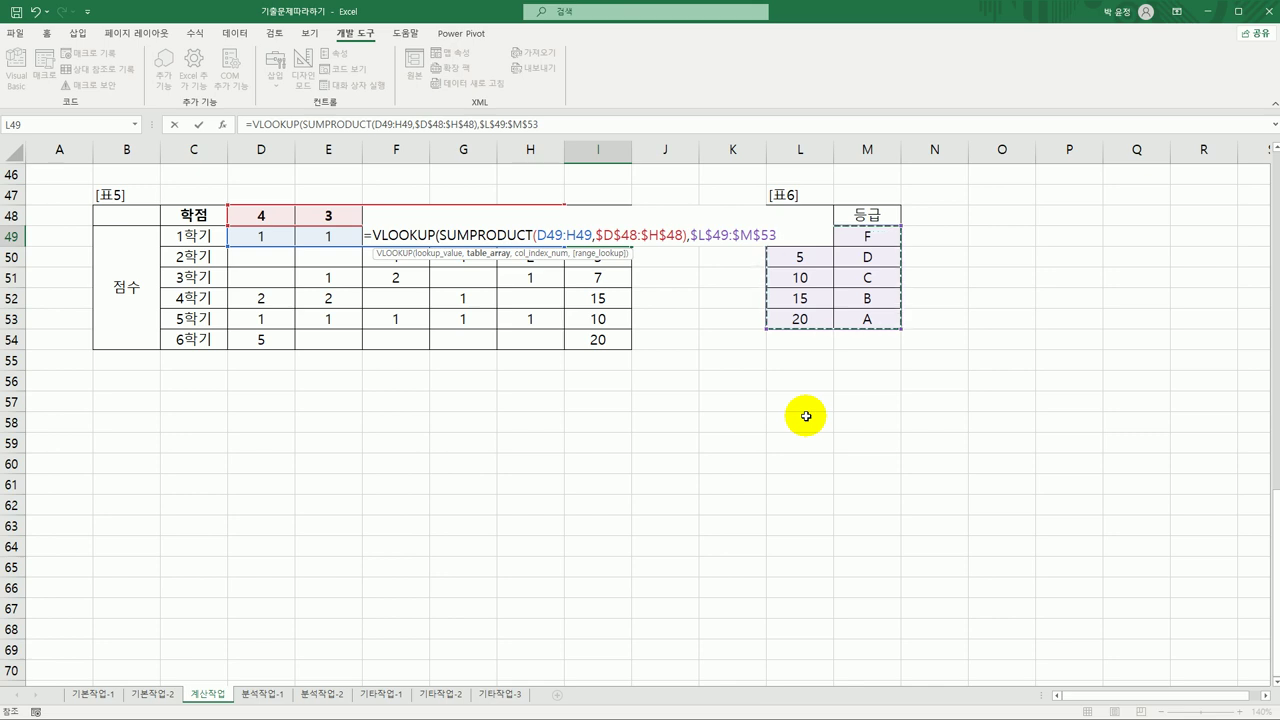
pyautogui.write(',')
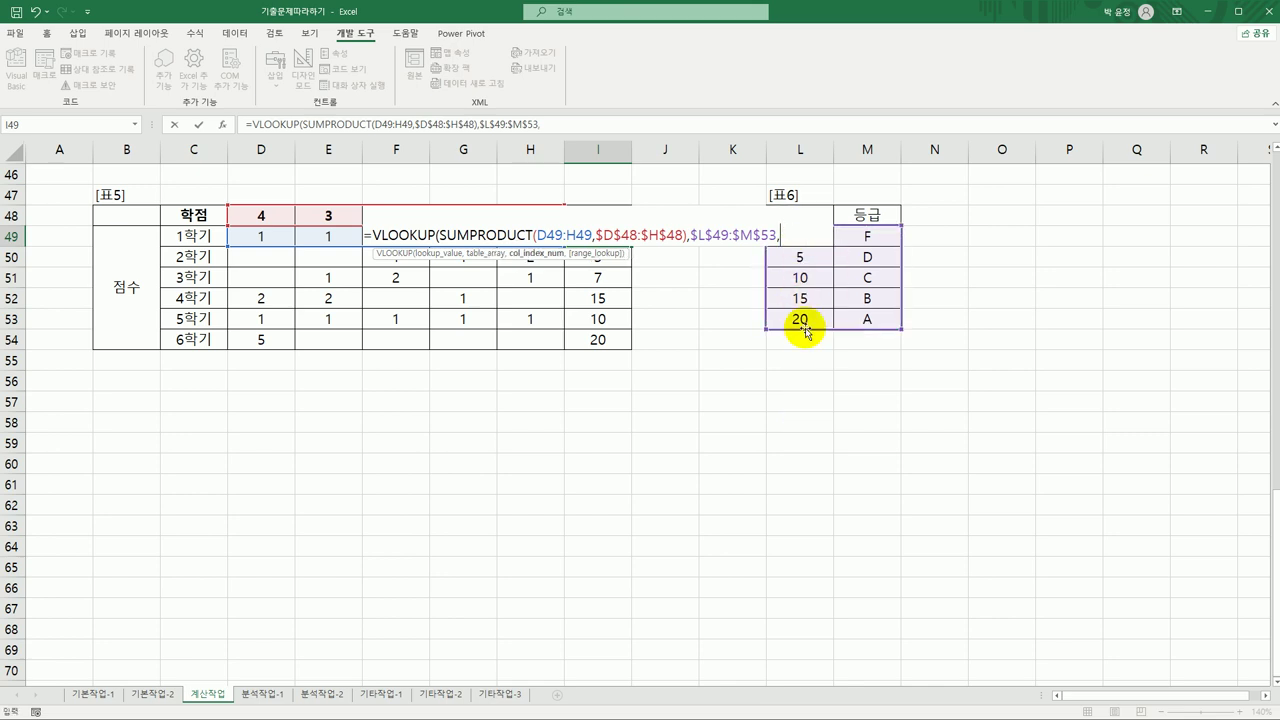
pyautogui.write('2')
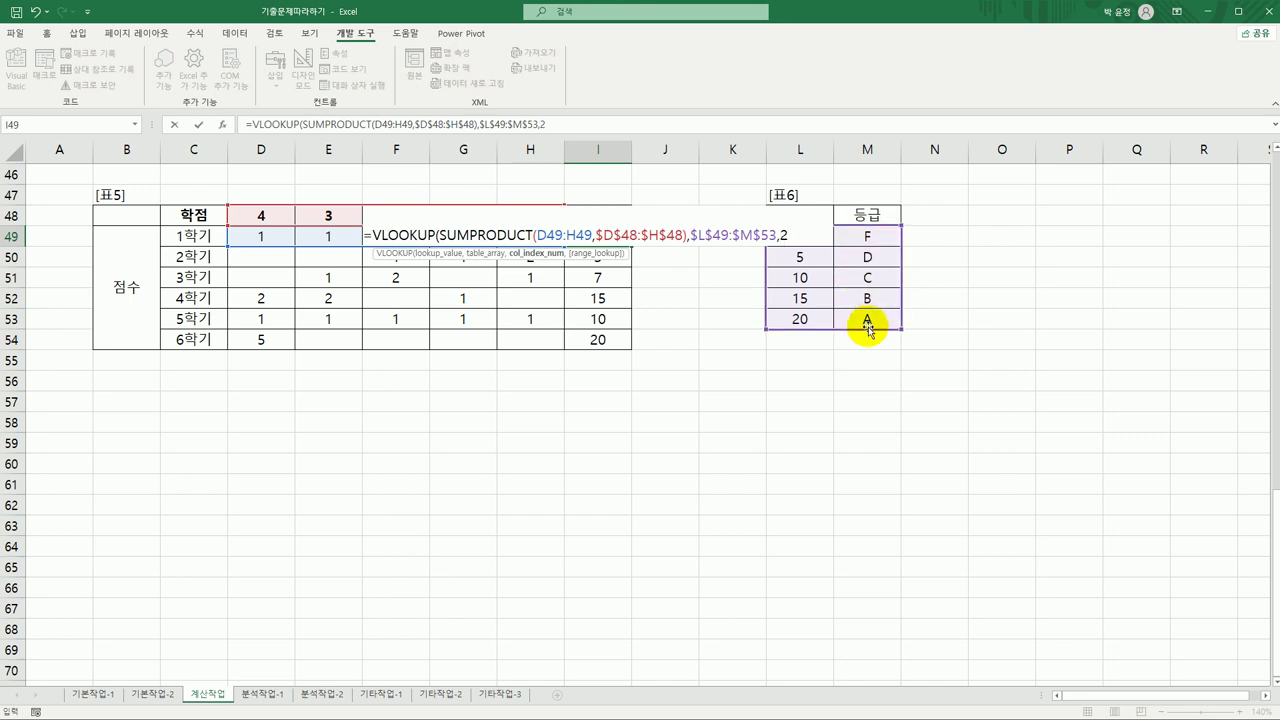
pyautogui.write(',')
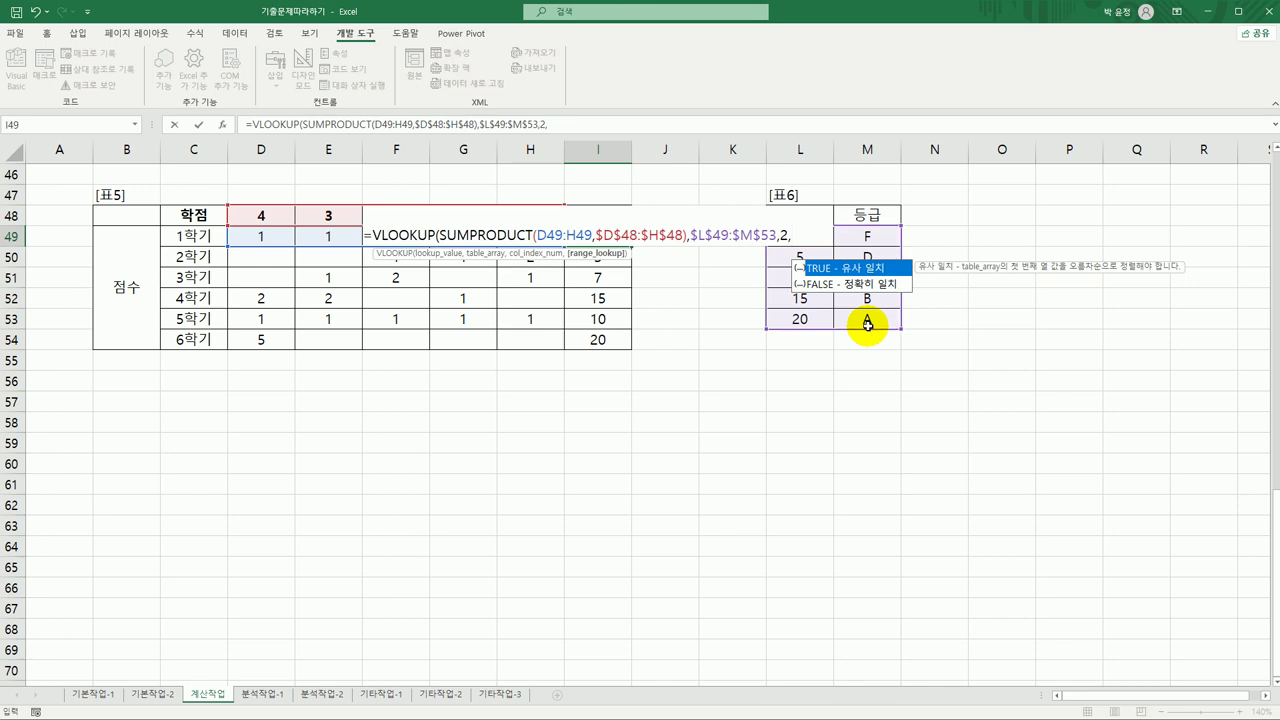
pyautogui.doubleClick(836, 268)
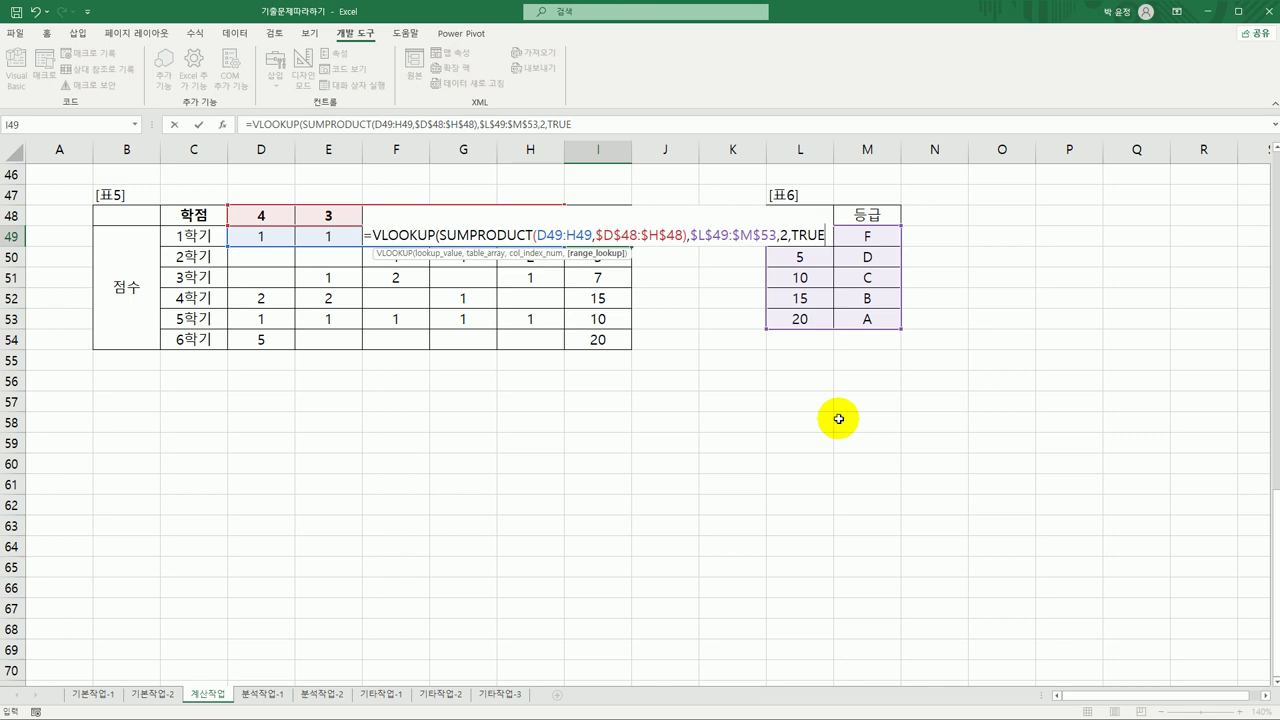
pyautogui.write(')')
pyautogui.press('Return')
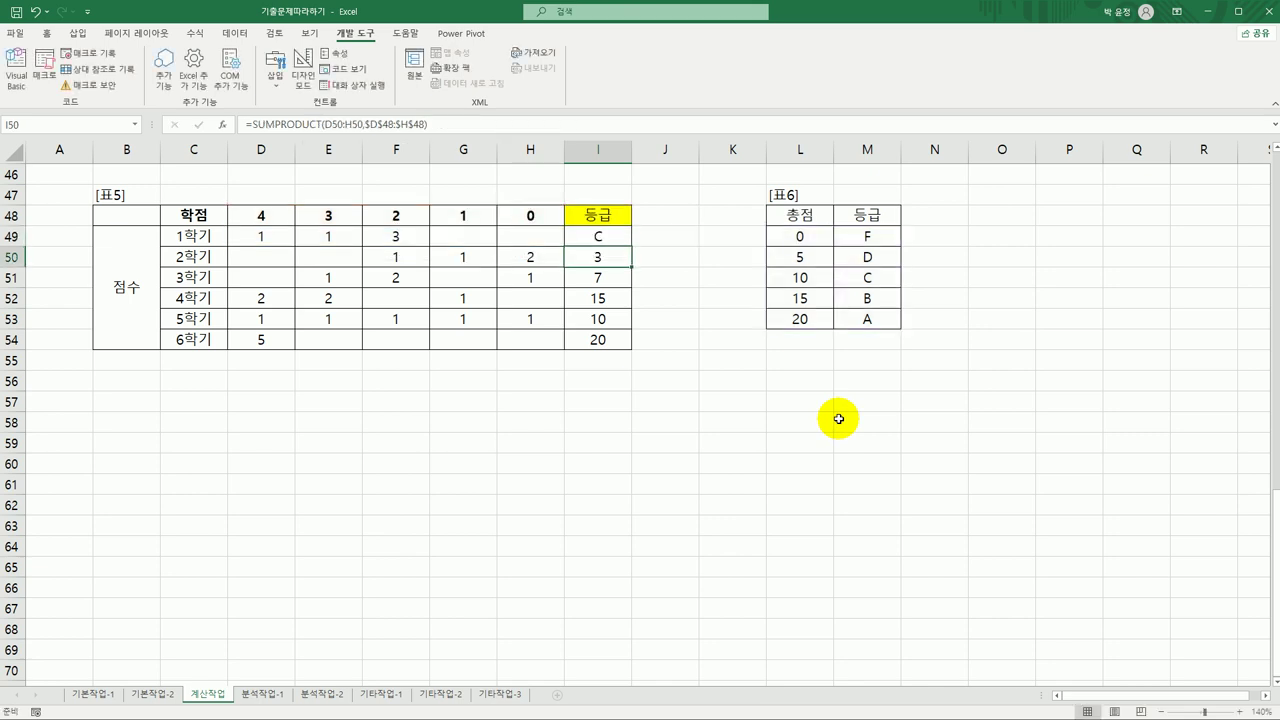
# - Fill the I49 VLOOKUP formula down the 등급 column of [표5] to I54
pyautogui.click(600, 240)
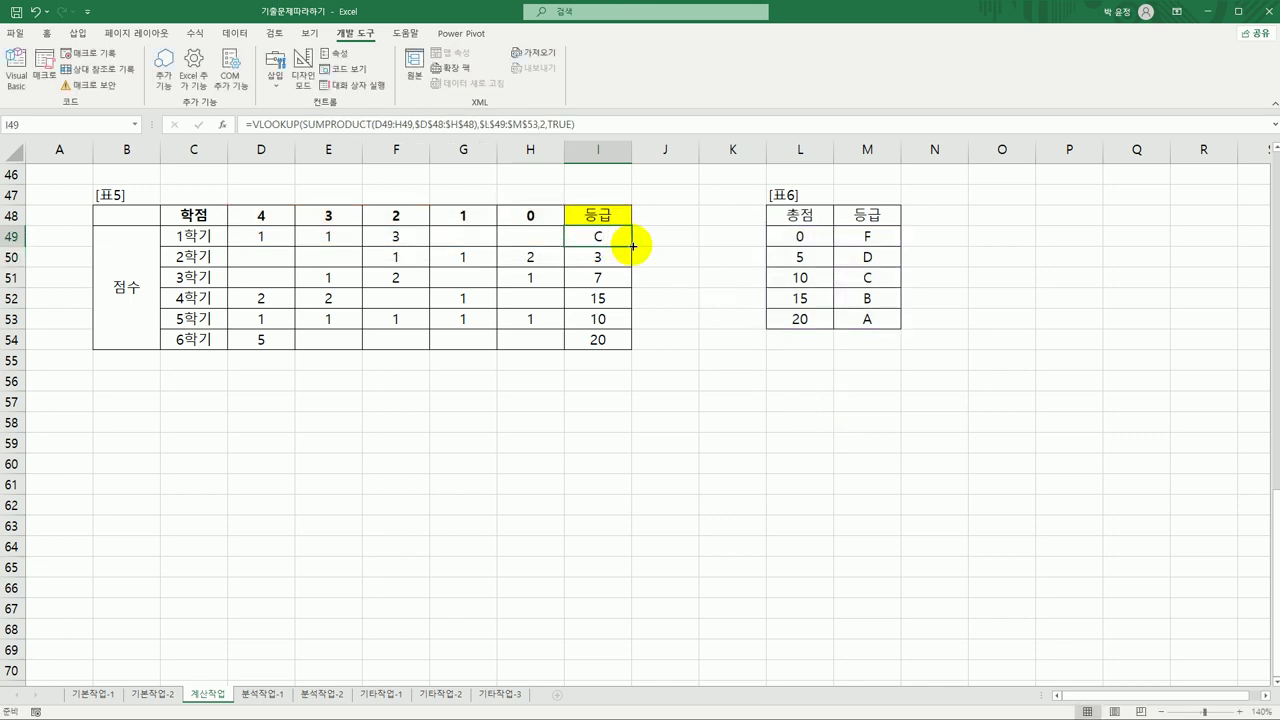
pyautogui.moveTo(631, 246); pyautogui.dragTo(606, 342)
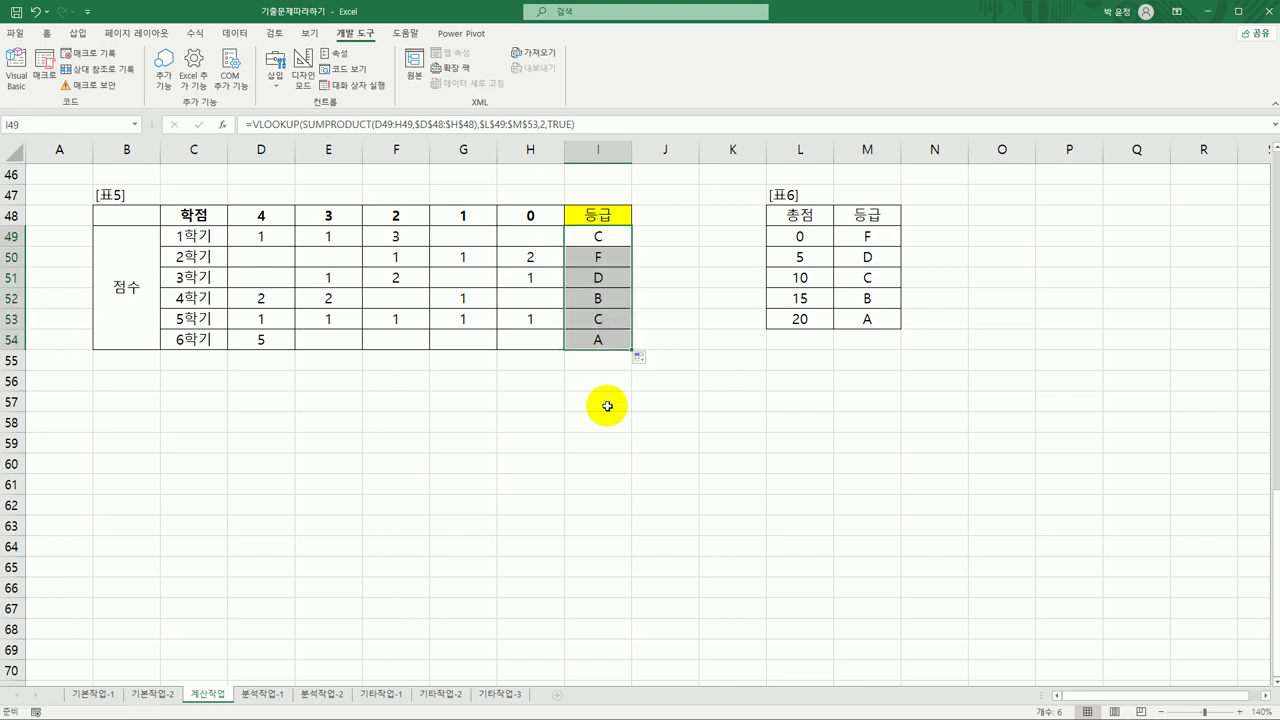
pyautogui.click(589, 239)
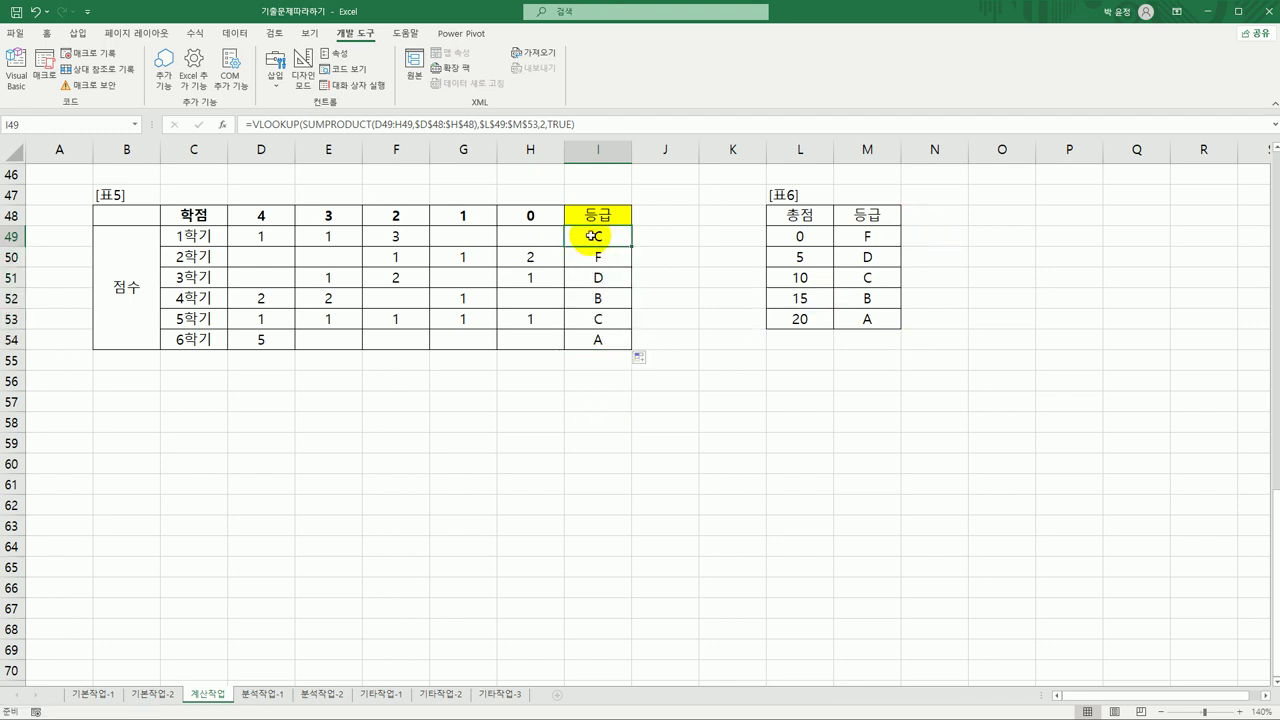
# - Return to the top of the 계산작업 sheet and switch to the 분석작업-1 sheet
pyautogui.scroll(15, 580, 452)
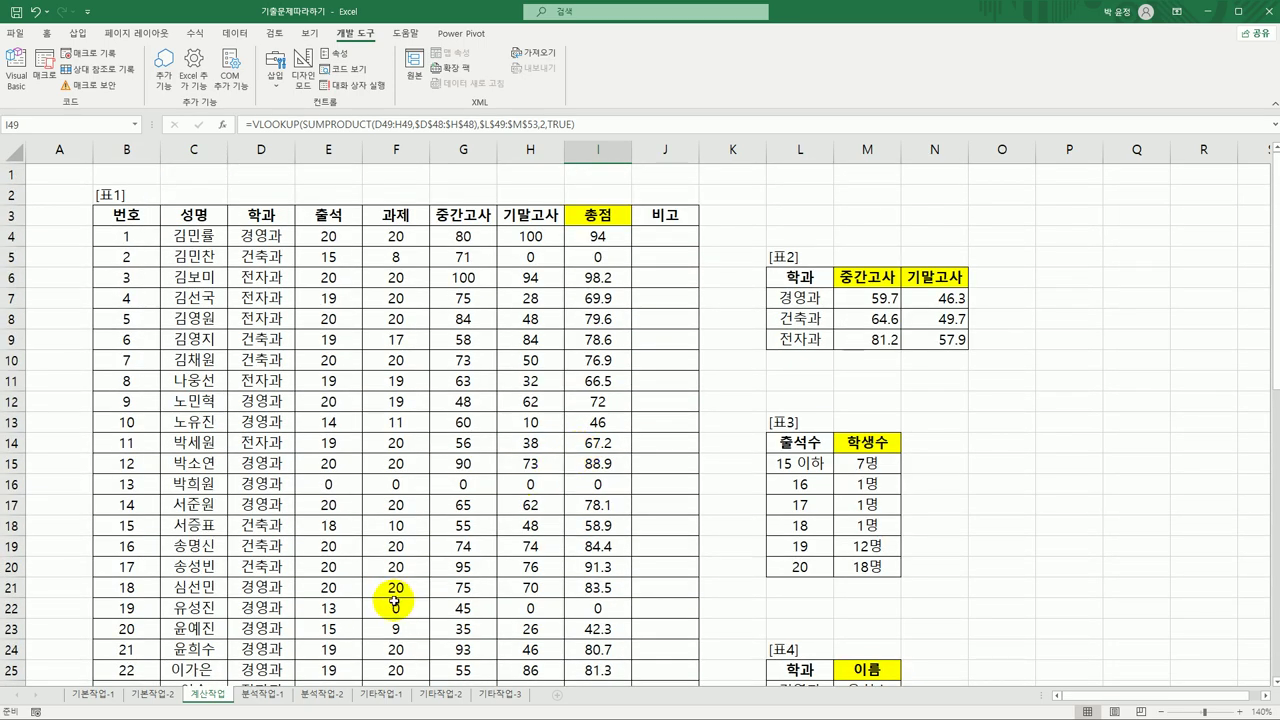
pyautogui.click(266, 694)
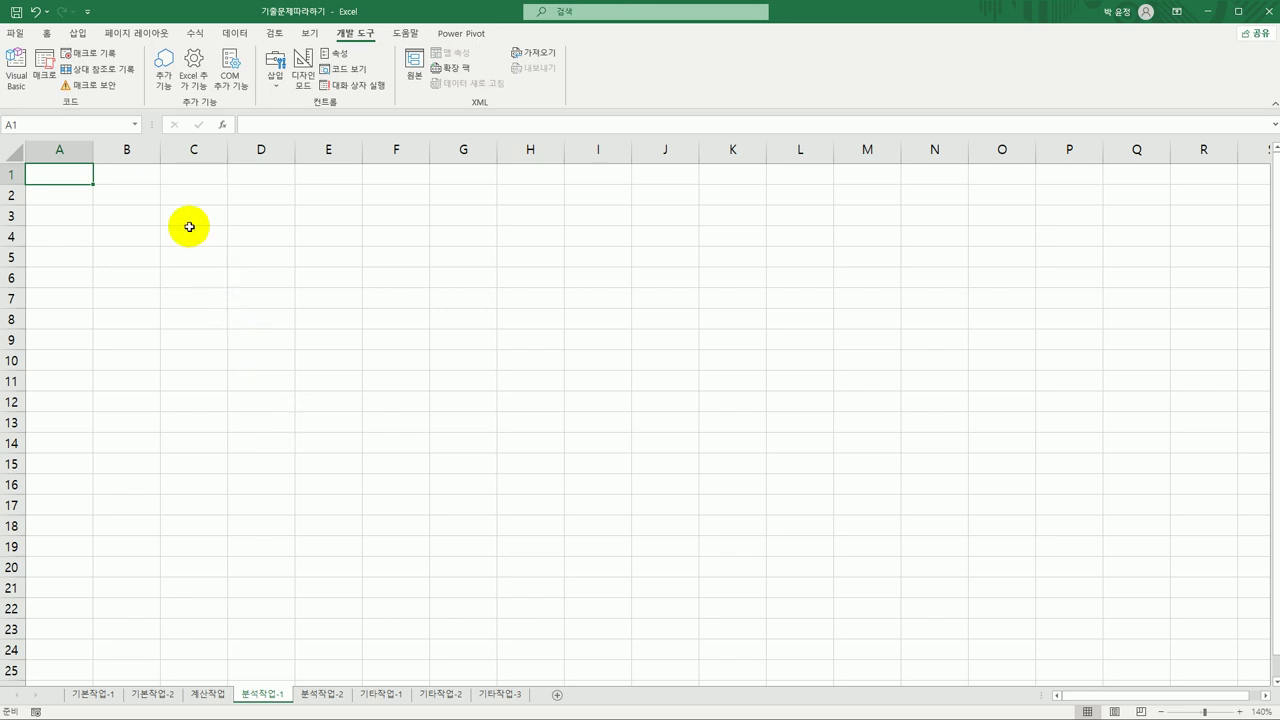
# - Start a Microsoft Query import at cell B2, choosing MS Access Database* as the data source
pyautogui.click(134, 197)
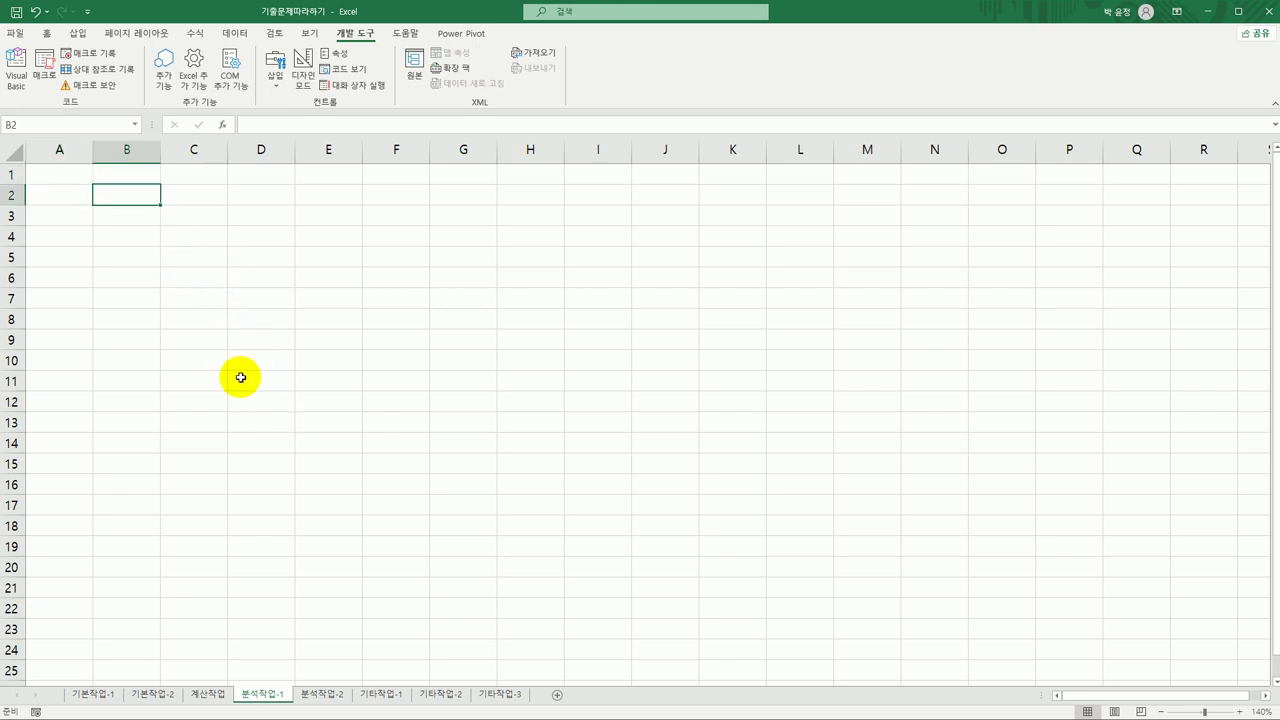
pyautogui.click(235, 33)
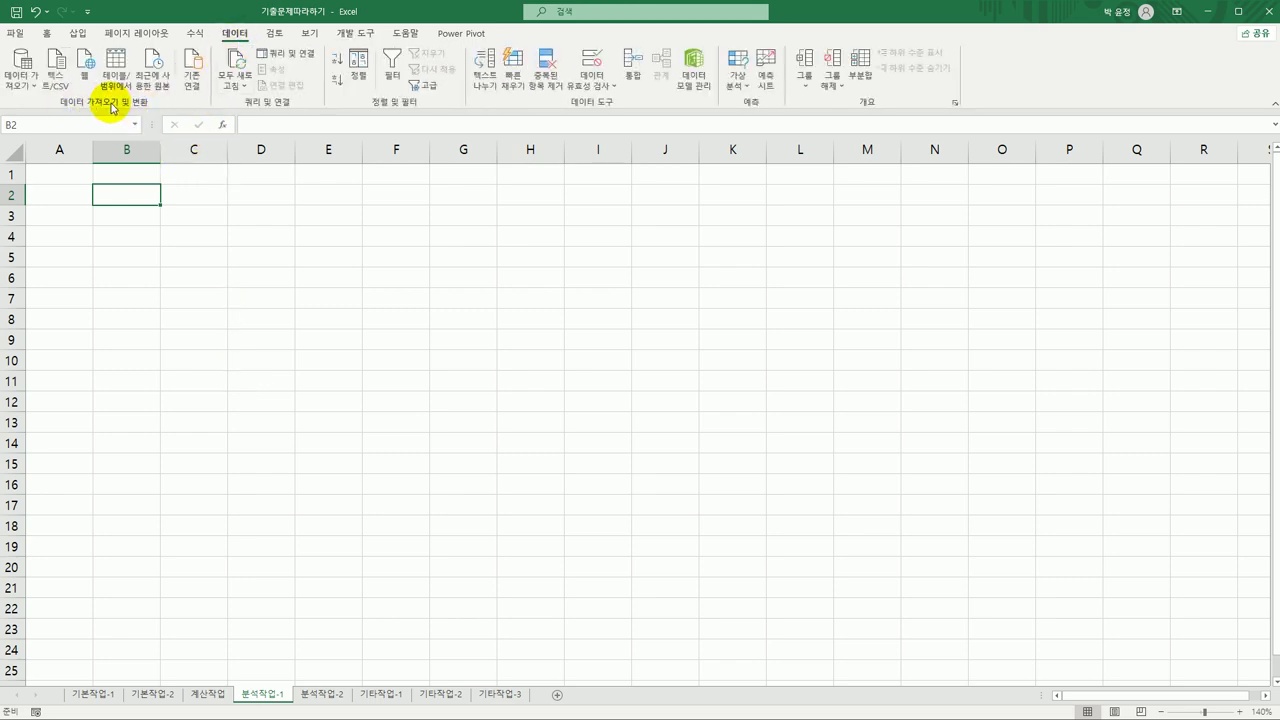
pyautogui.click(24, 82)
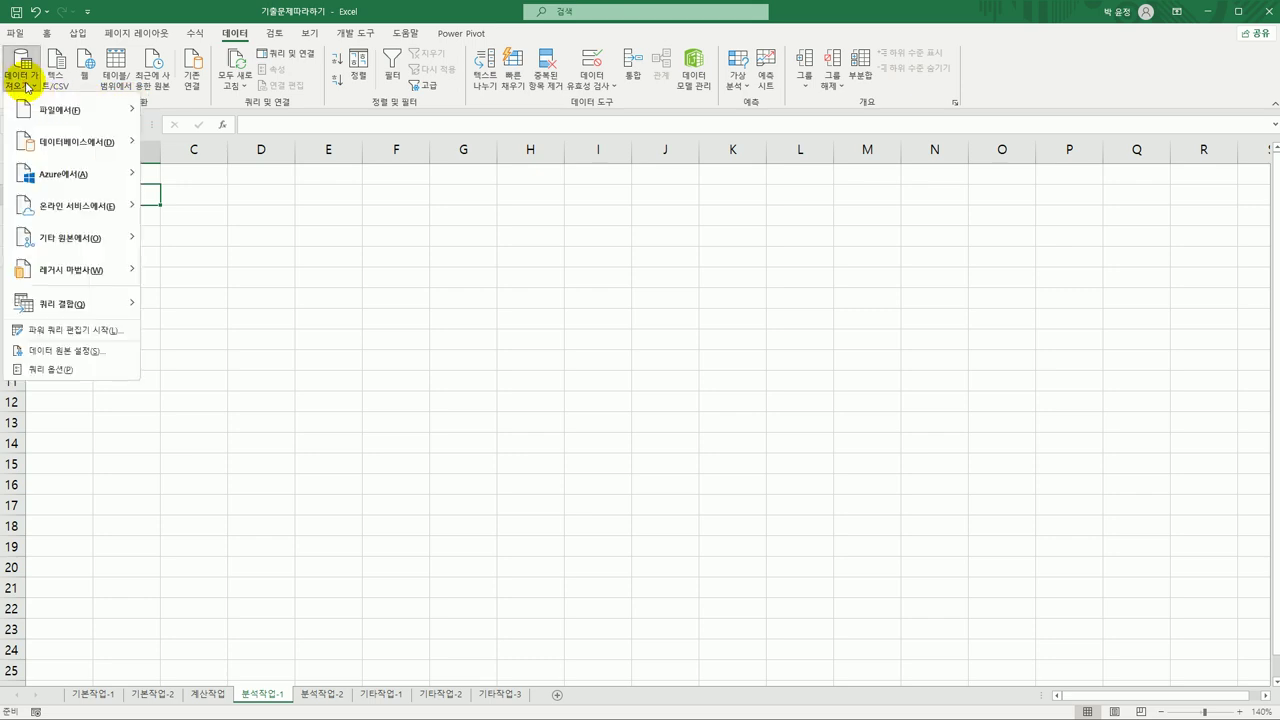
pyautogui.moveTo(92, 246)
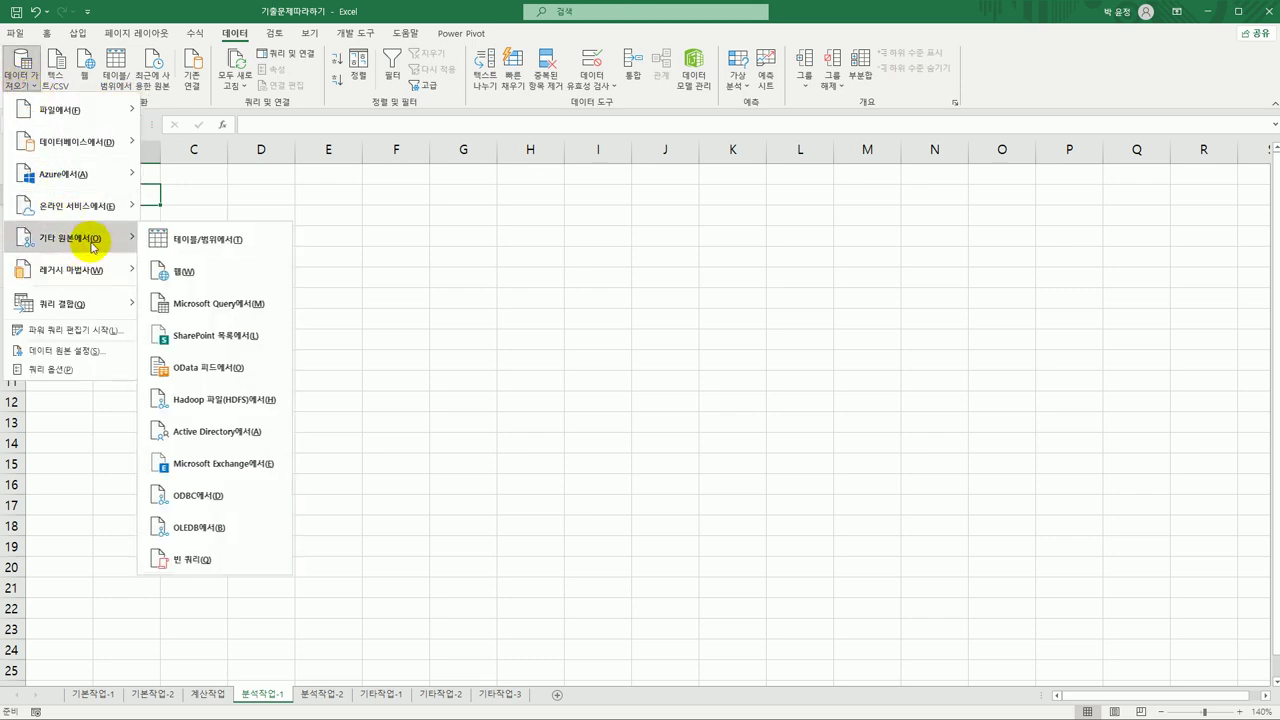
pyautogui.click(216, 306)
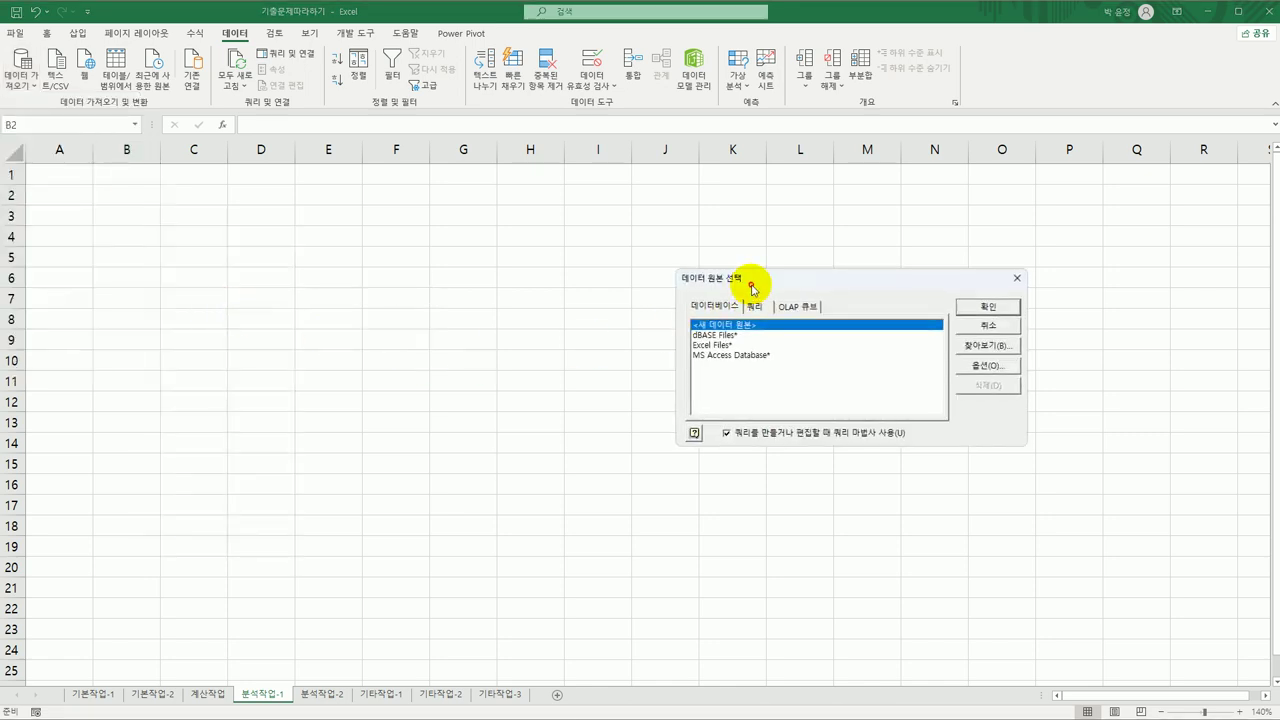
pyautogui.moveTo(749, 277); pyautogui.dragTo(563, 243)
pyautogui.click(560, 314)
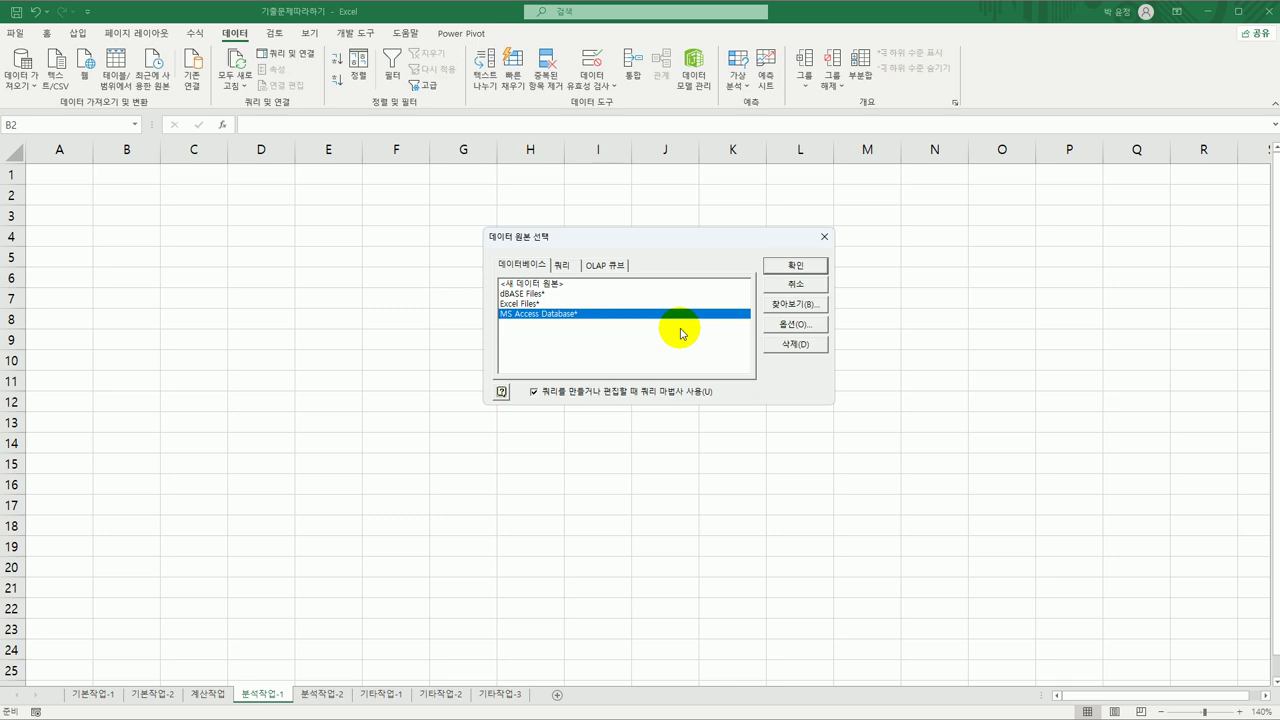
pyautogui.click(795, 265)
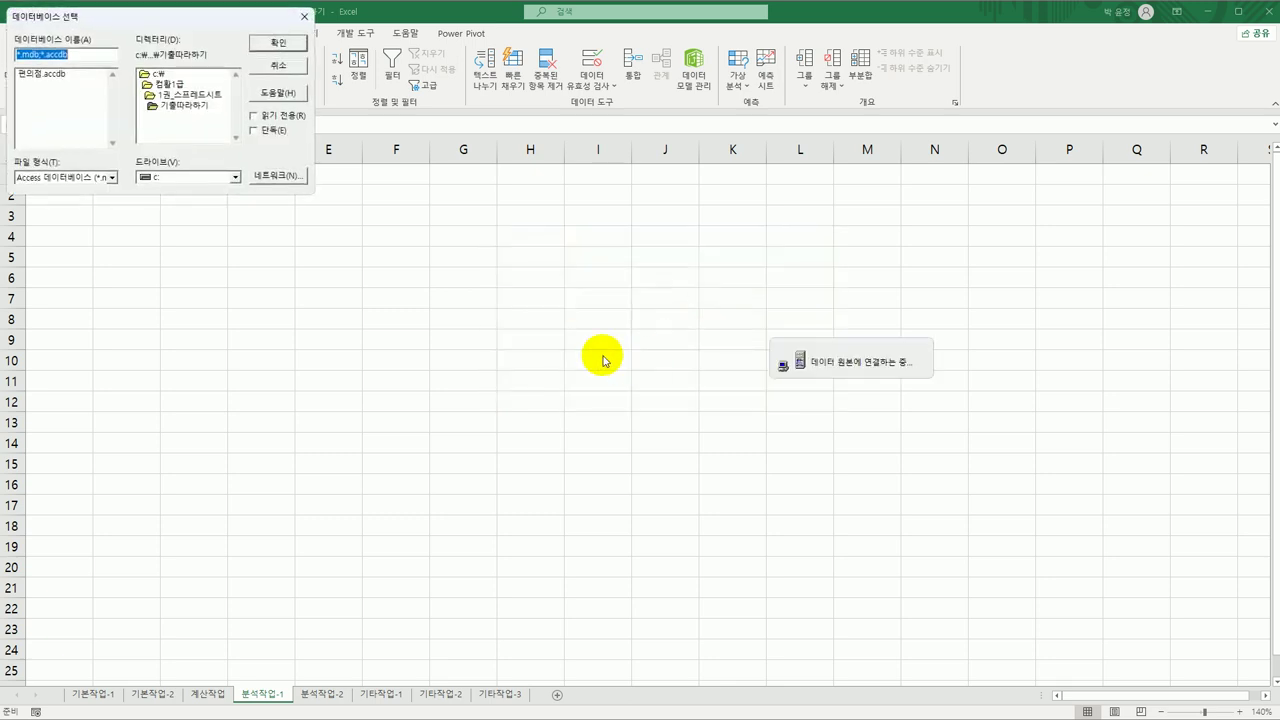
# - Connect the query to the 편의점.accdb database in the 기출따라하기 folder
pyautogui.moveTo(191, 19); pyautogui.dragTo(613, 255)
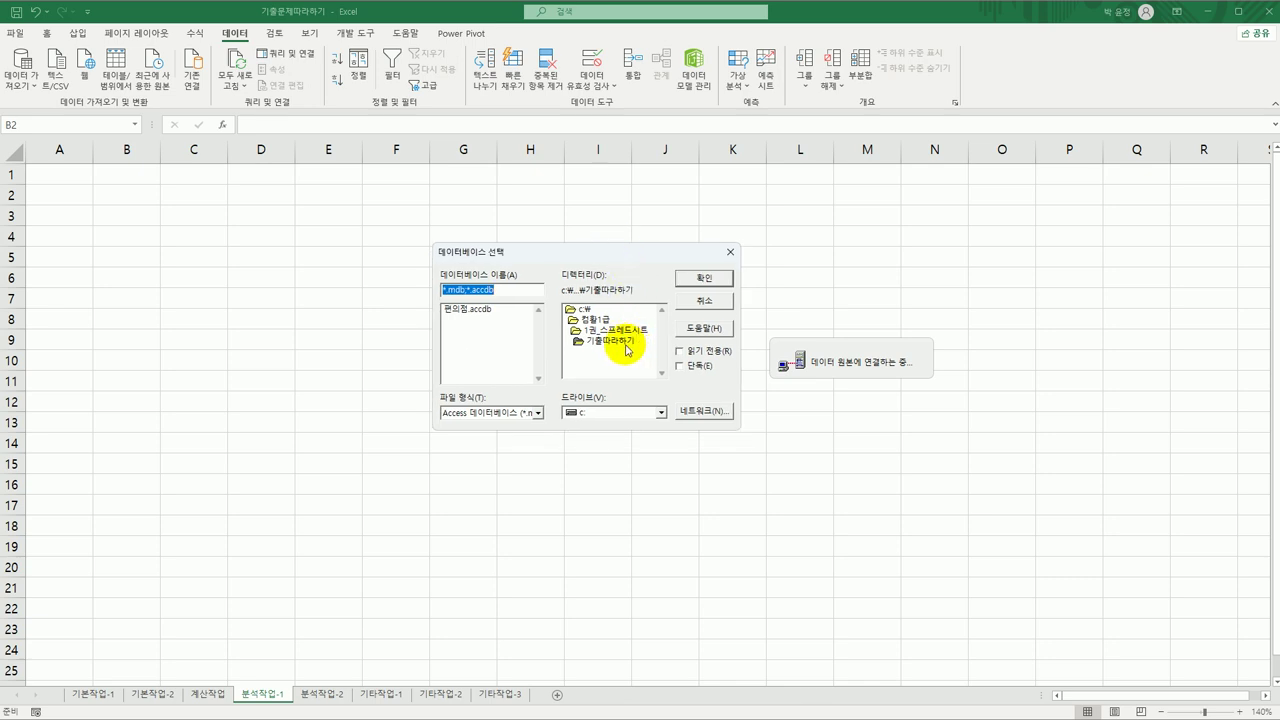
pyautogui.click(482, 310)
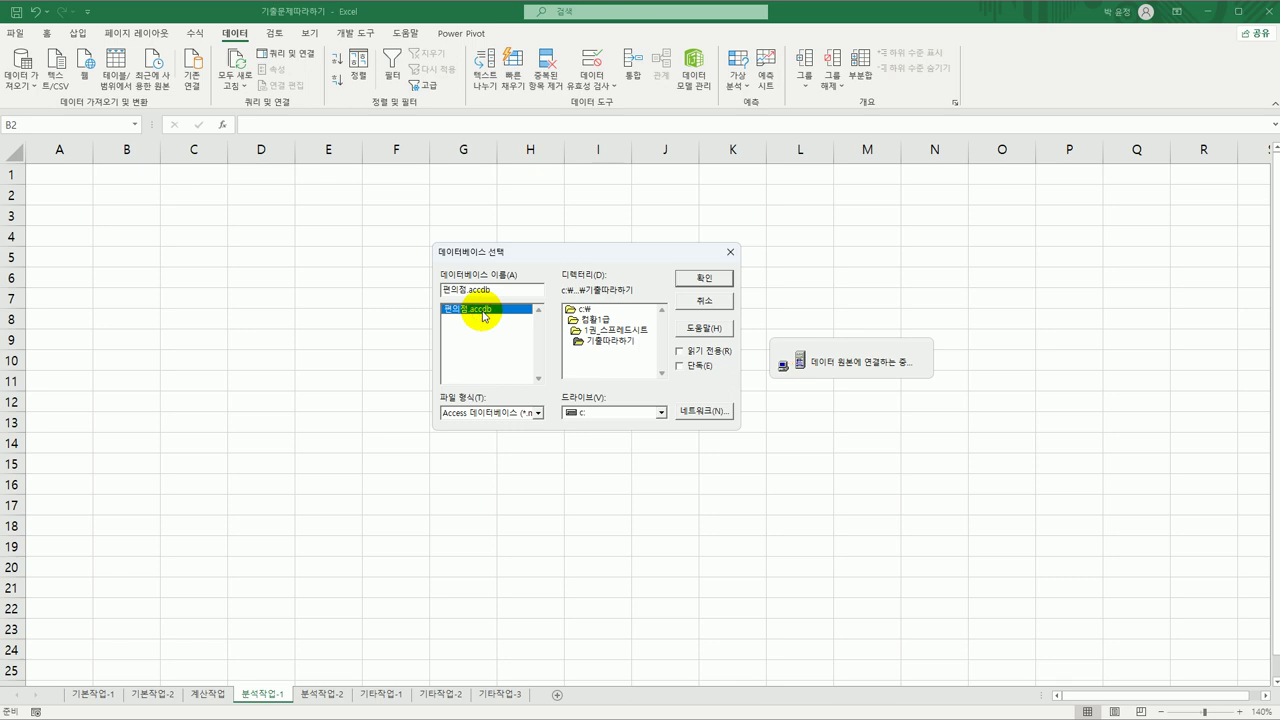
pyautogui.click(691, 281)
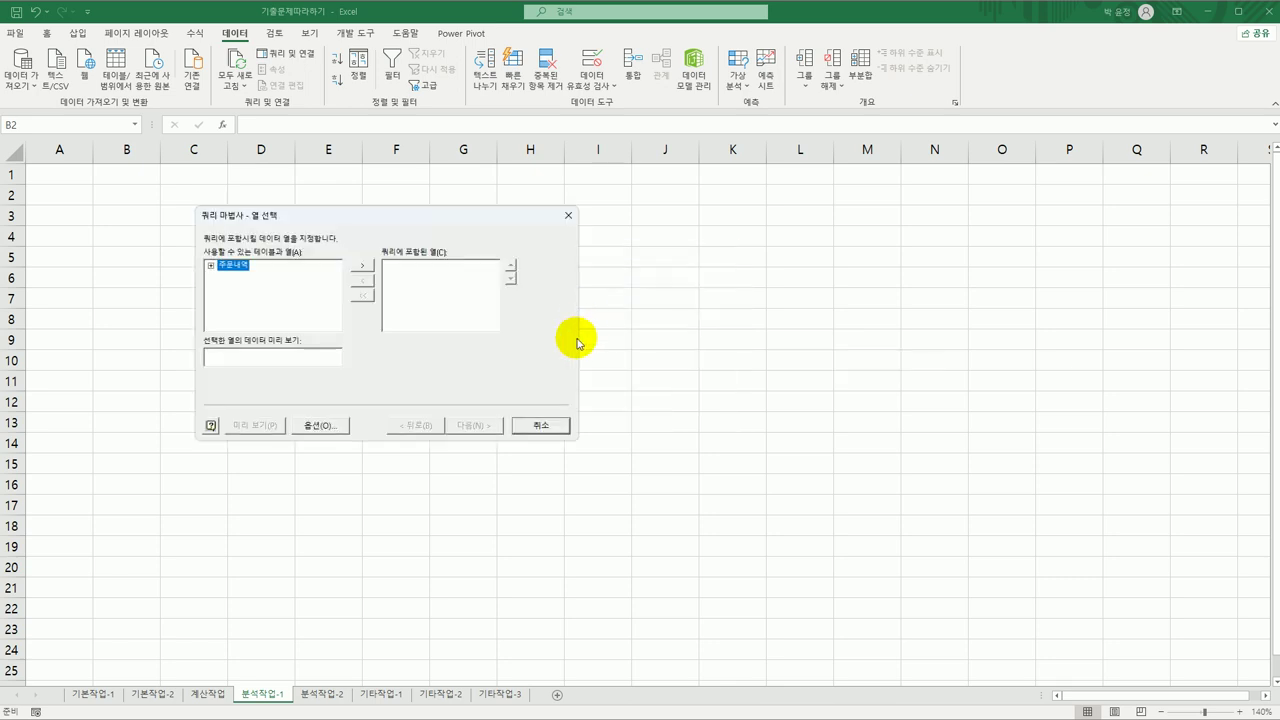
# - Expand the 주문내역 table and add its 주문일자, 거래구분 and 가격 columns to the query
pyautogui.doubleClick(234, 267)
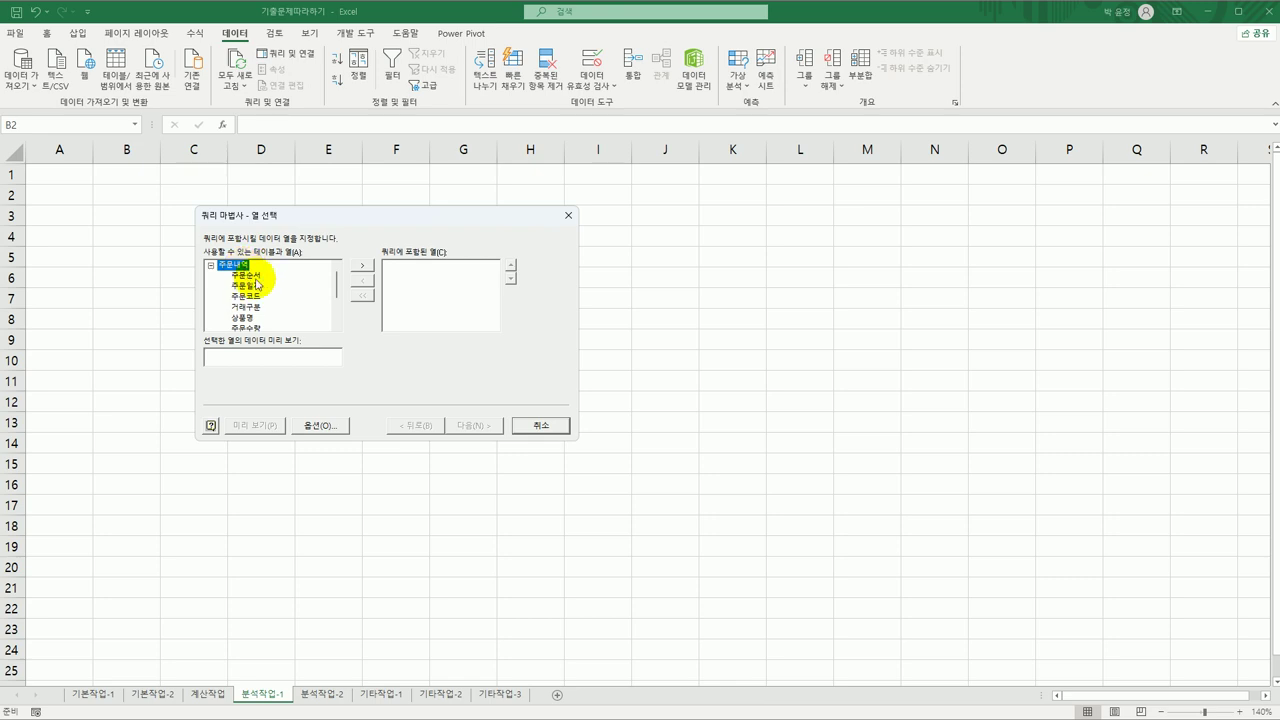
pyautogui.click(256, 288)
pyautogui.doubleClick(257, 290)
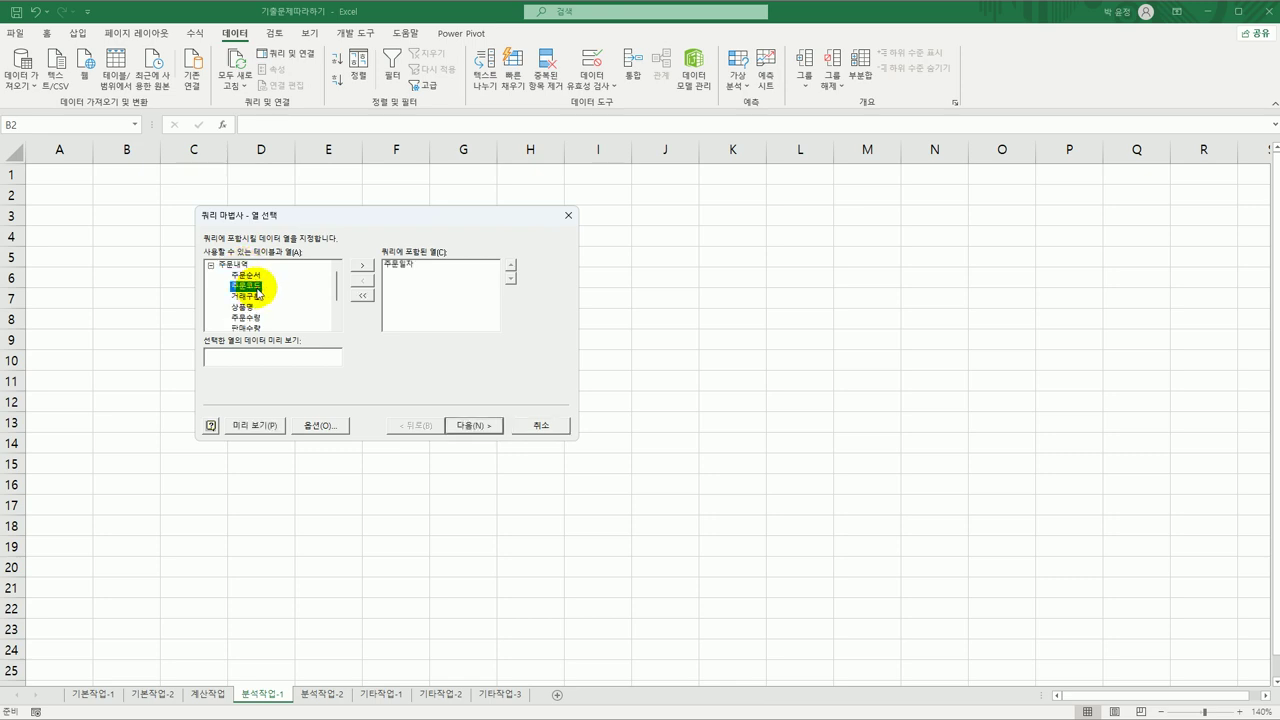
pyautogui.doubleClick(258, 295)
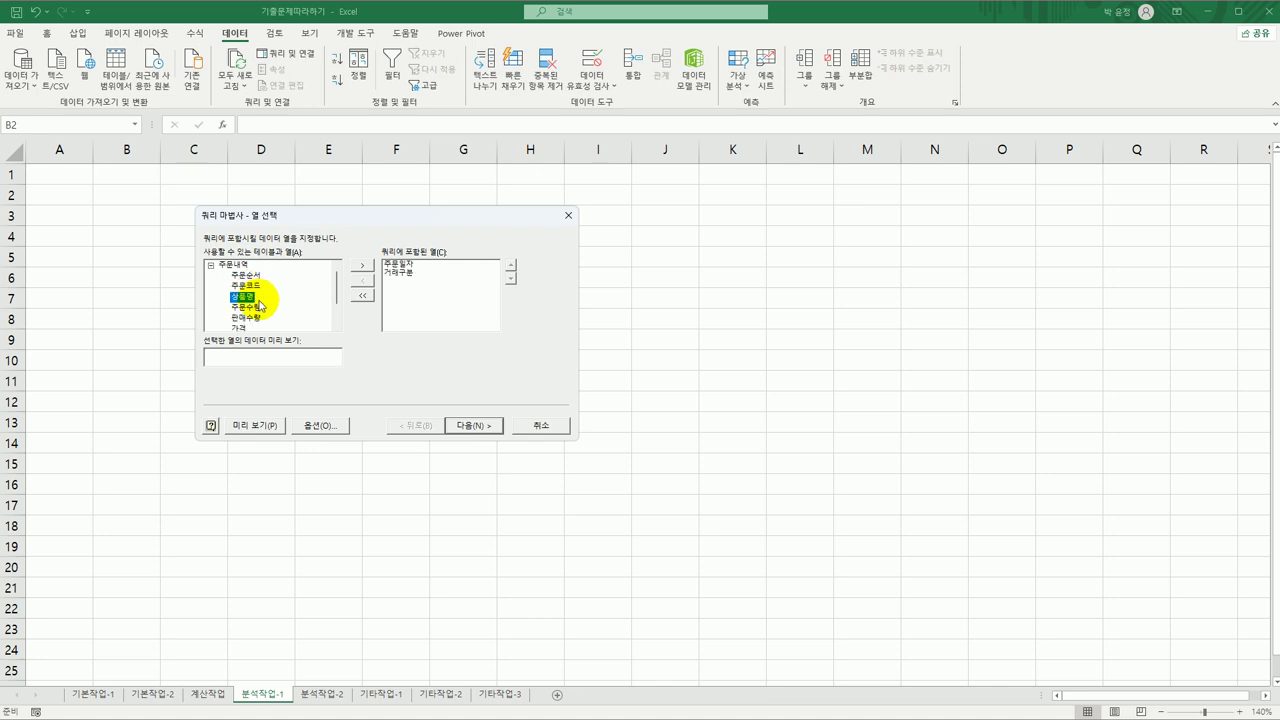
pyautogui.click(241, 329)
pyautogui.doubleClick(241, 329)
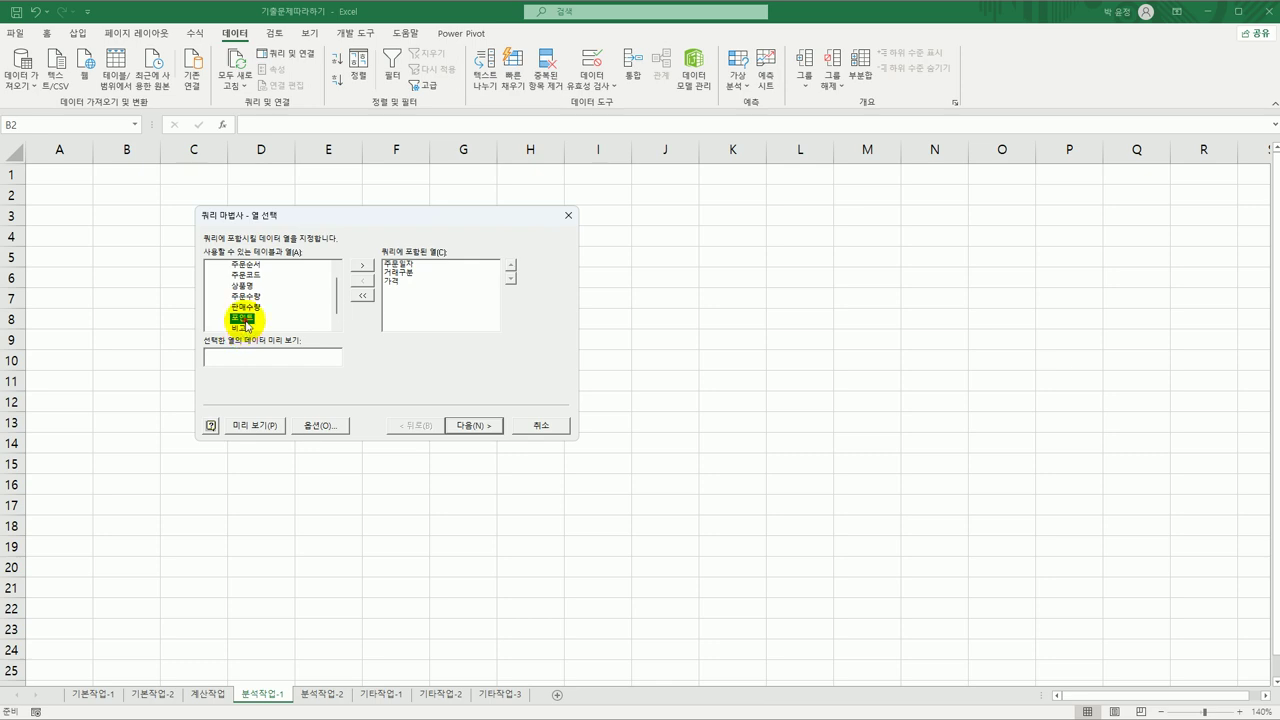
# - Add the 포인트 column to the query and return the unfiltered, unsorted data as a PivotTable report in cell B2 of the existing worksheet
pyautogui.doubleClick(245, 319)
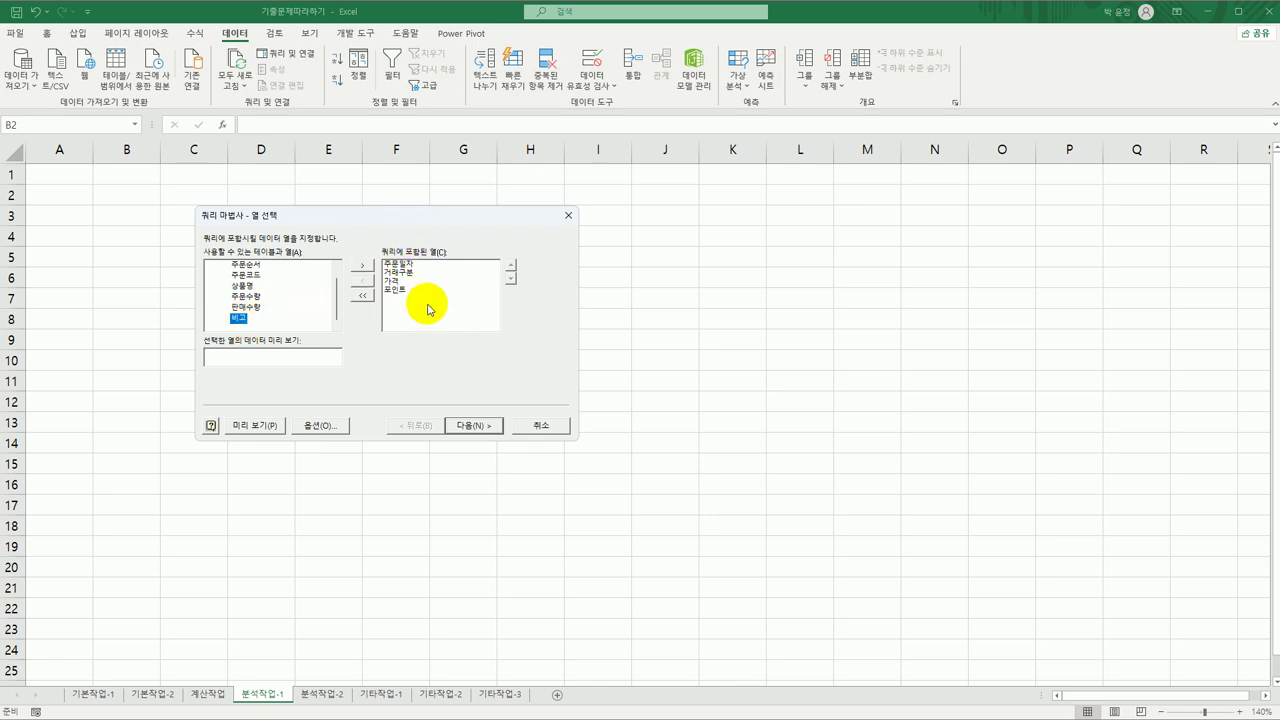
pyautogui.click(468, 425)
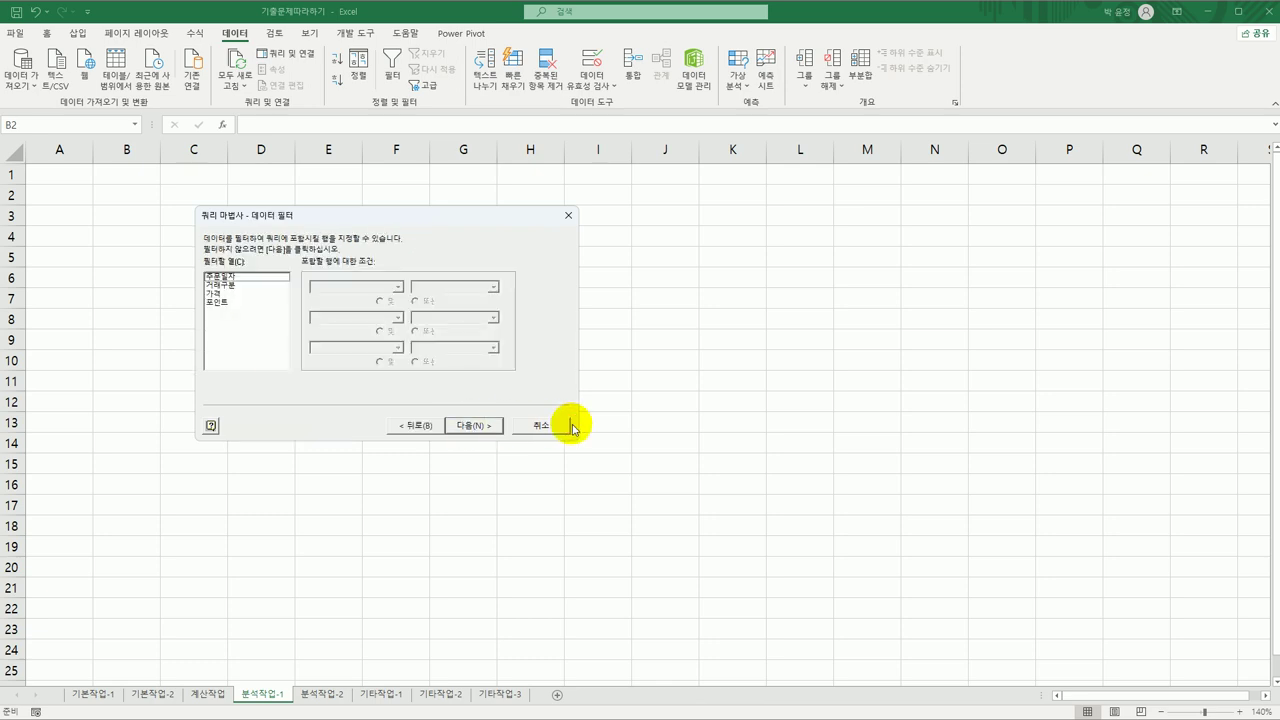
pyautogui.click(489, 432)
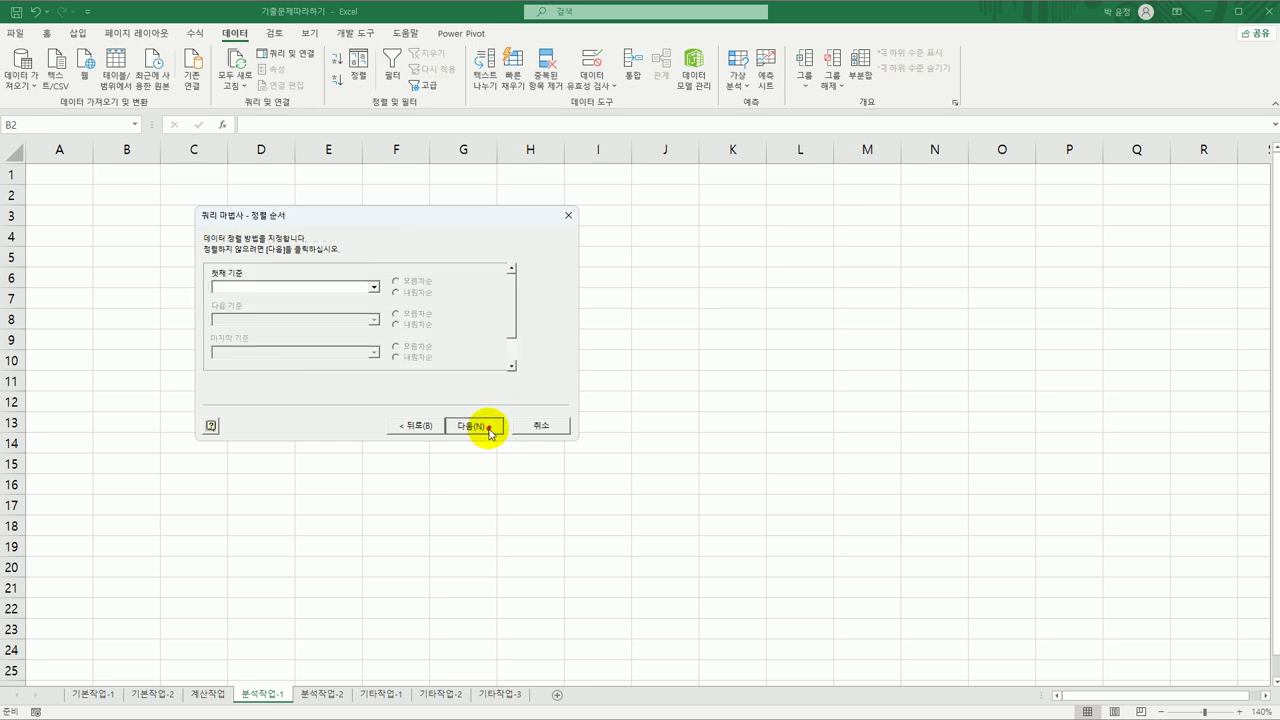
pyautogui.click(489, 432)
pyautogui.click(489, 430)
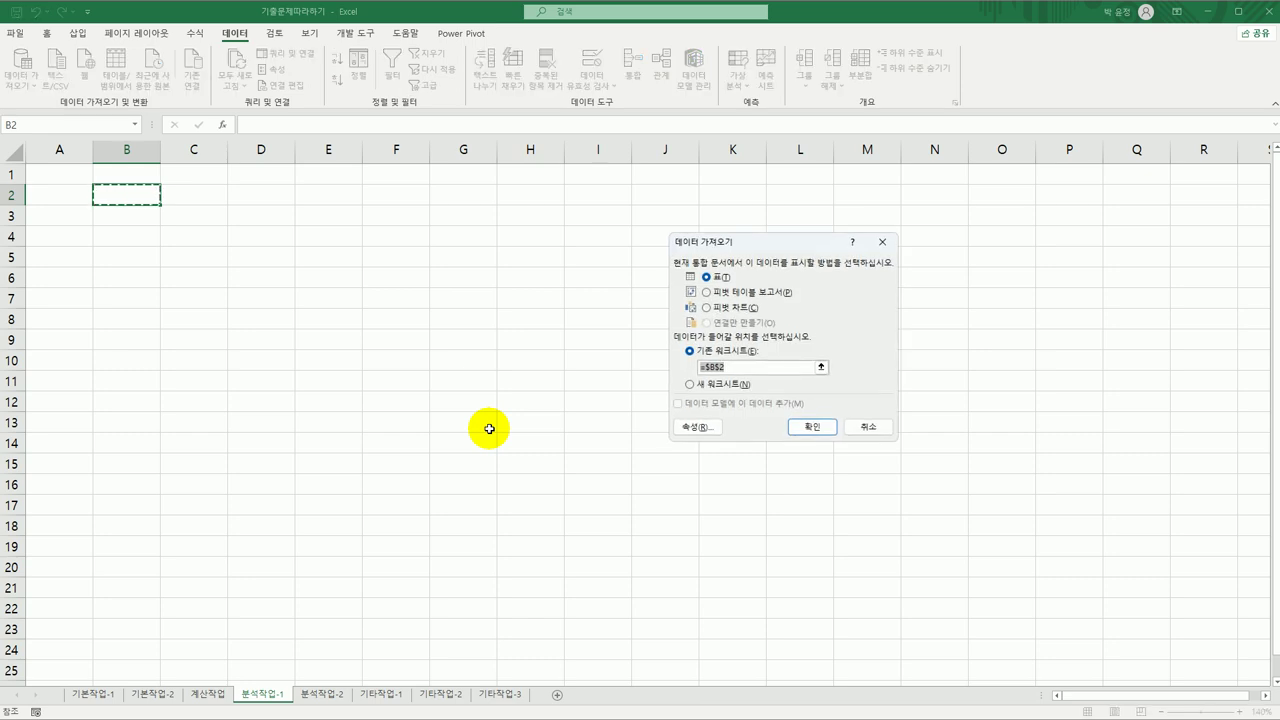
pyautogui.click(733, 296)
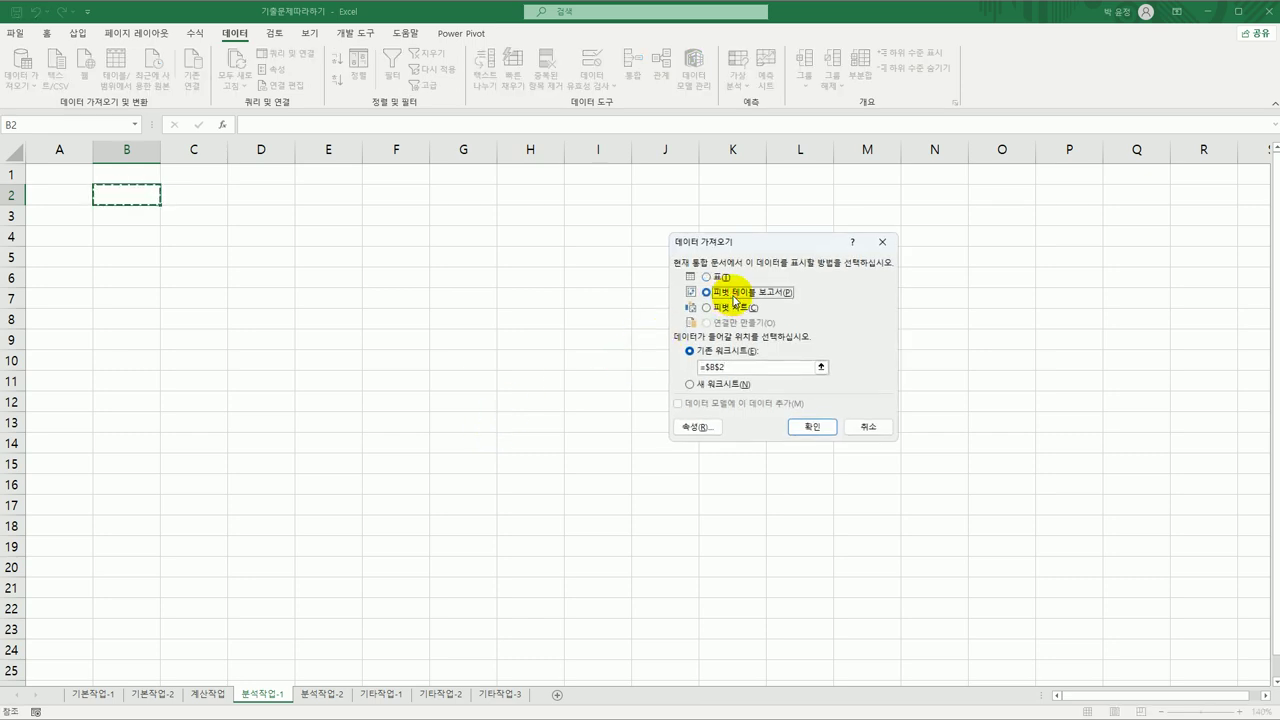
pyautogui.click(812, 430)
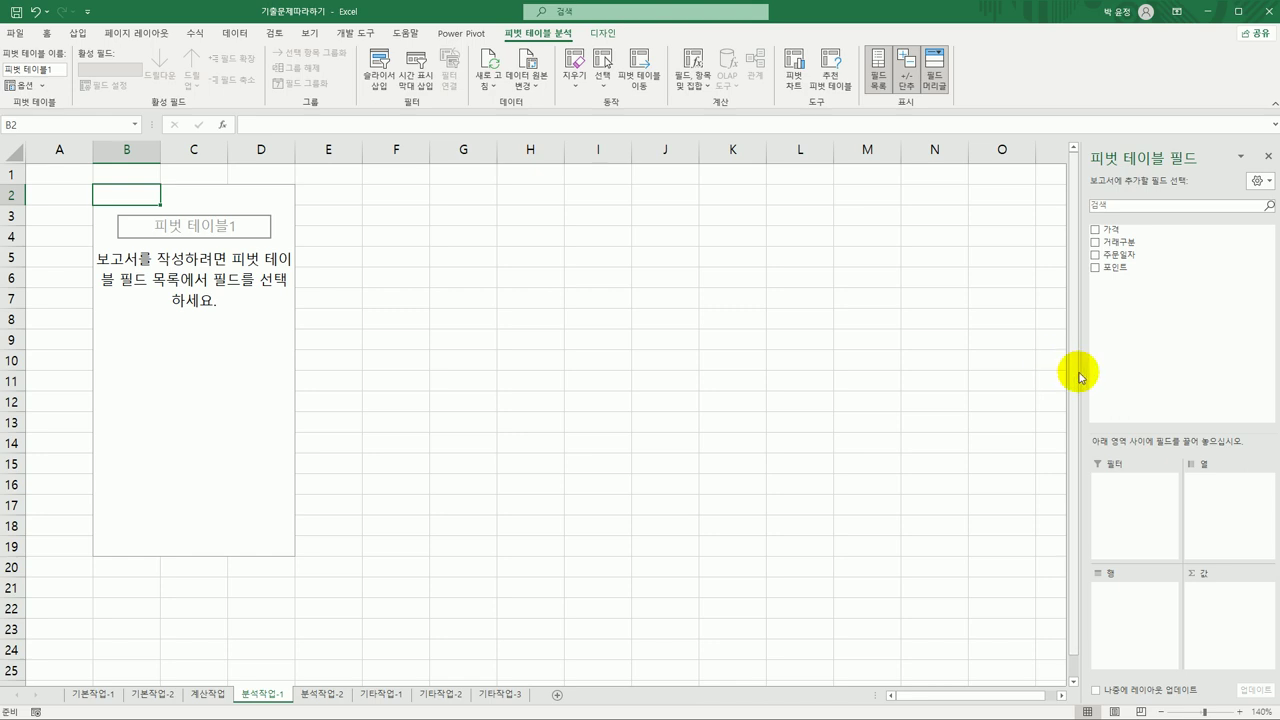
# - Lay out the PivotTable with 주문일자 and 거래구분 as row fields and 가격 and 포인트 as summed value fields
pyautogui.moveTo(1082, 367); pyautogui.dragTo(1046, 372)
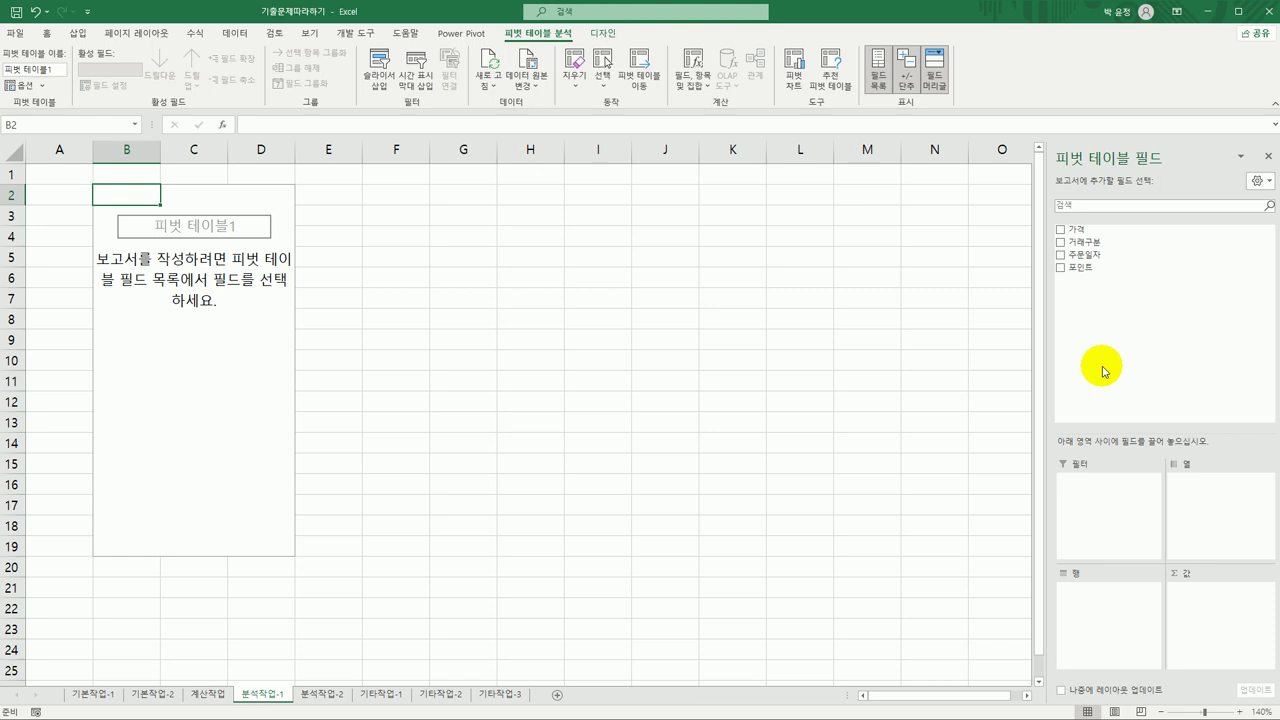
pyautogui.moveTo(1104, 253); pyautogui.dragTo(1098, 620)
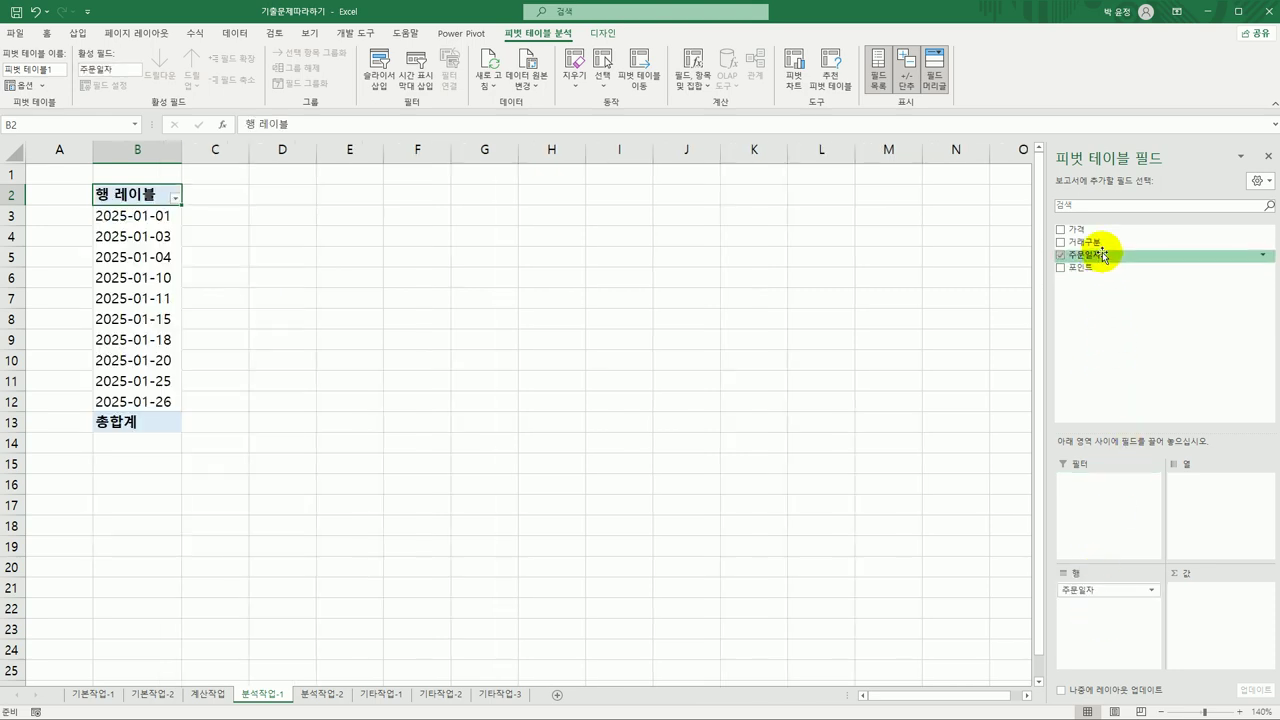
pyautogui.moveTo(1104, 243); pyautogui.dragTo(1085, 643)
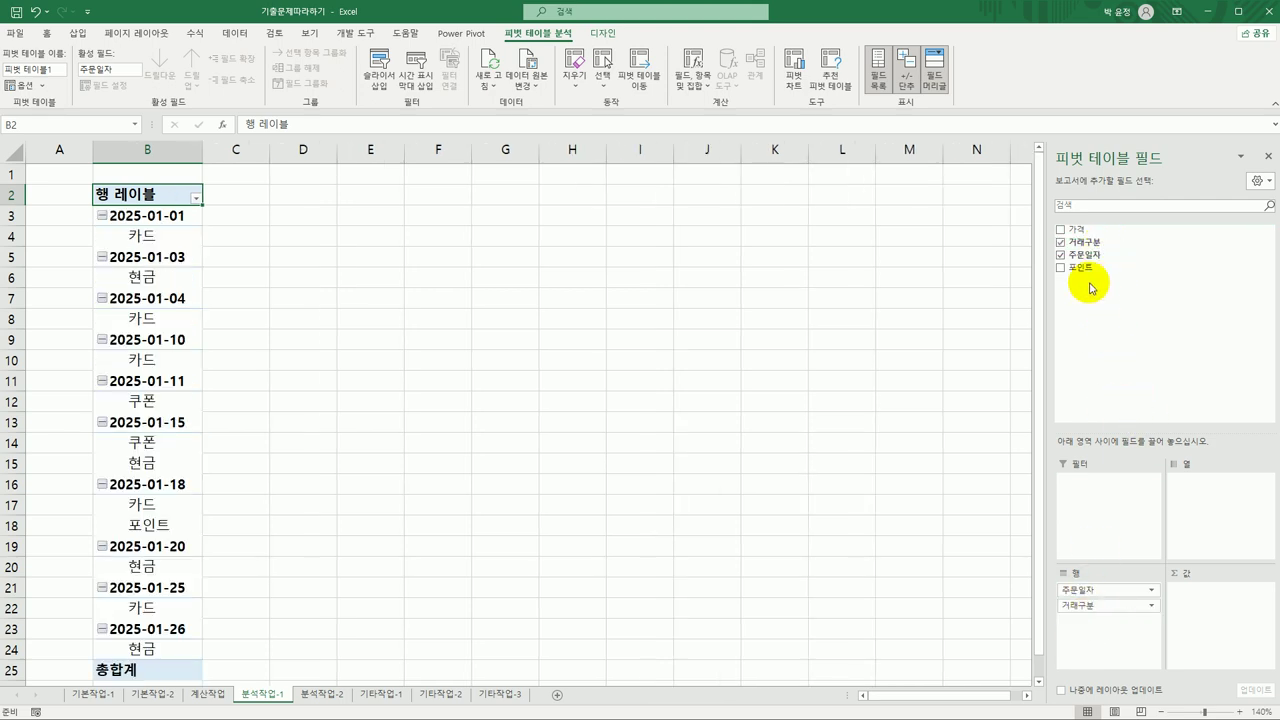
pyautogui.moveTo(1076, 229); pyautogui.dragTo(1203, 600)
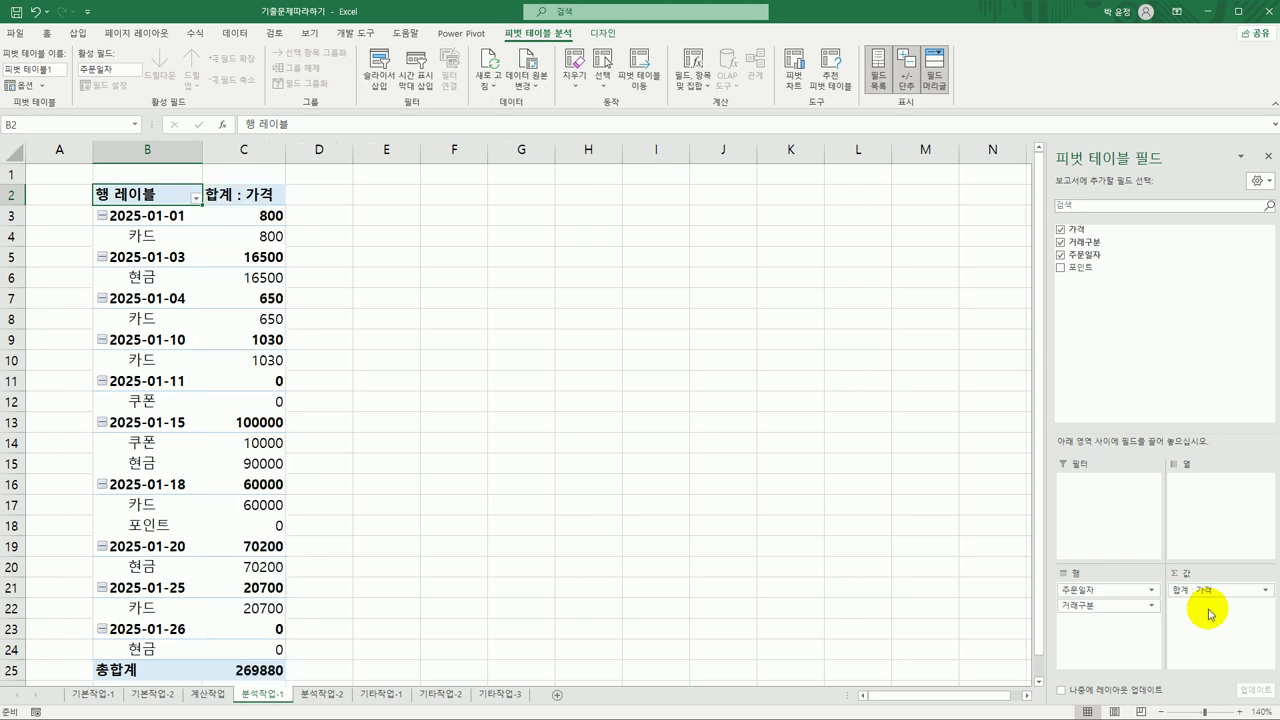
pyautogui.moveTo(1082, 272); pyautogui.dragTo(1200, 620)
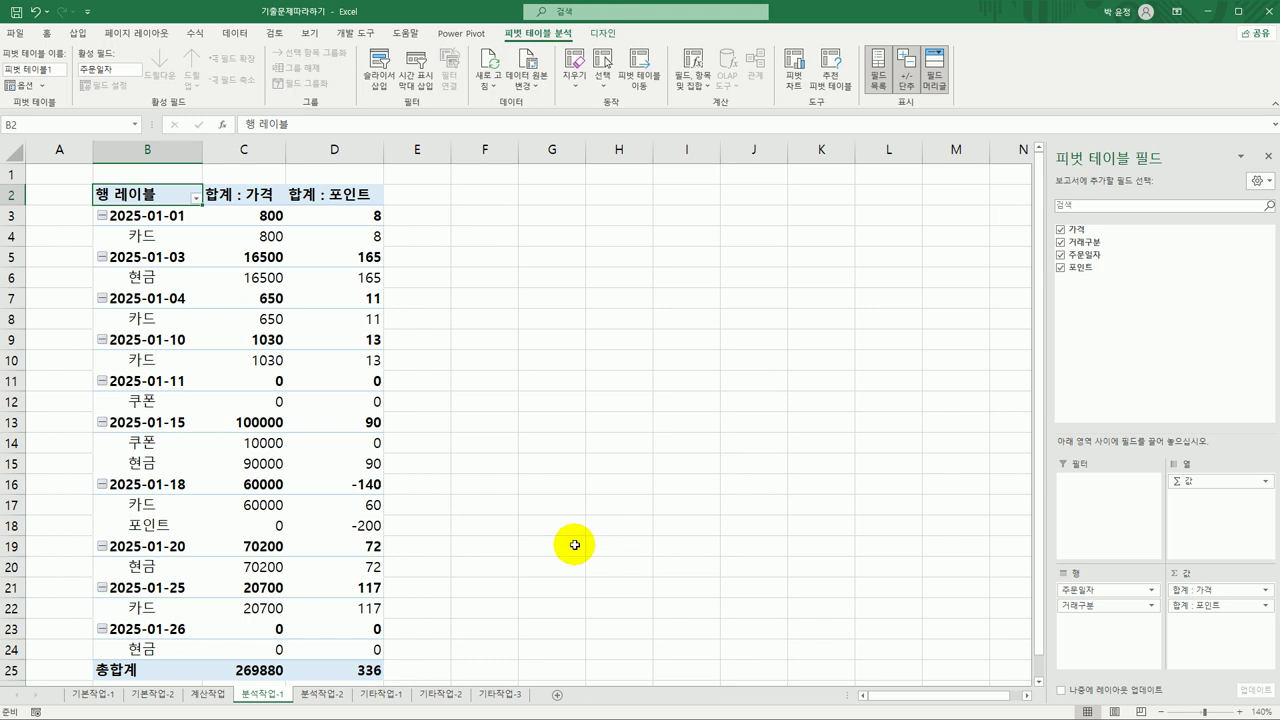
# - Set the PivotTable's report layout to outline form (개요 형식으로 표시)
pyautogui.click(605, 35)
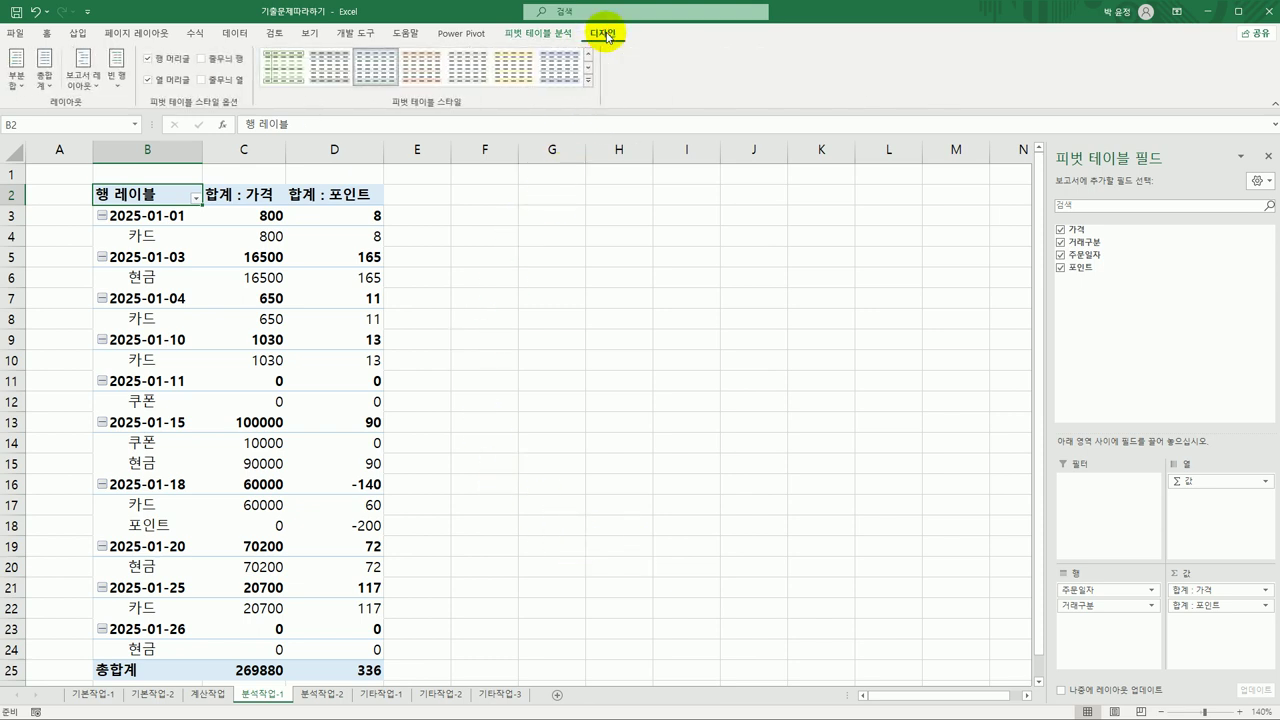
pyautogui.click(82, 80)
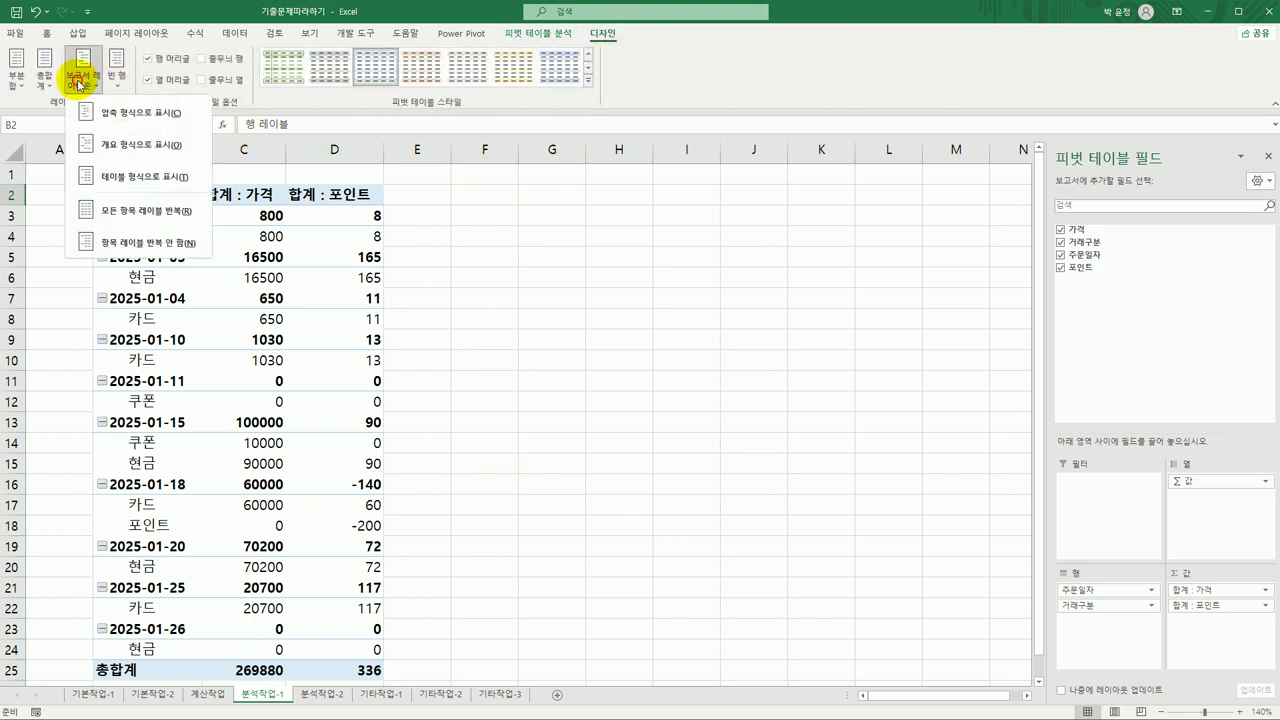
pyautogui.click(118, 147)
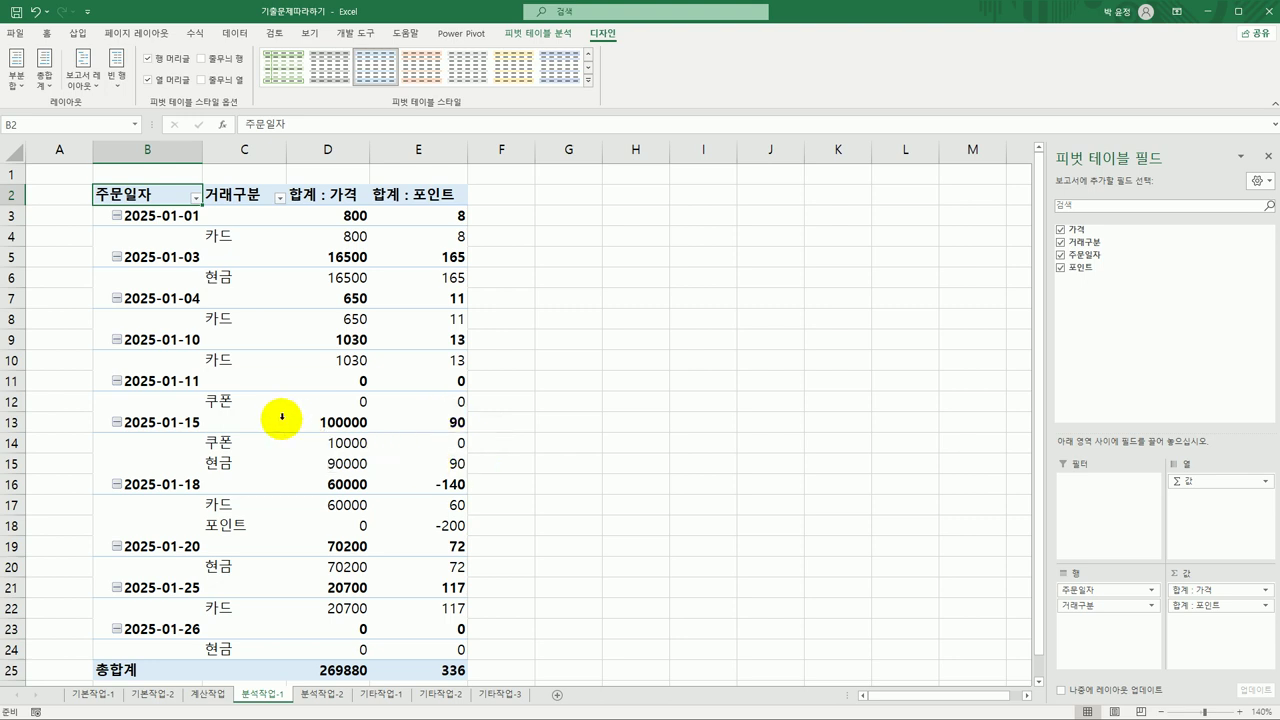
# - Group the 주문일자 dates into 10-day intervals by the day unit only, and autofit column B to the date ranges
pyautogui.click(161, 216)
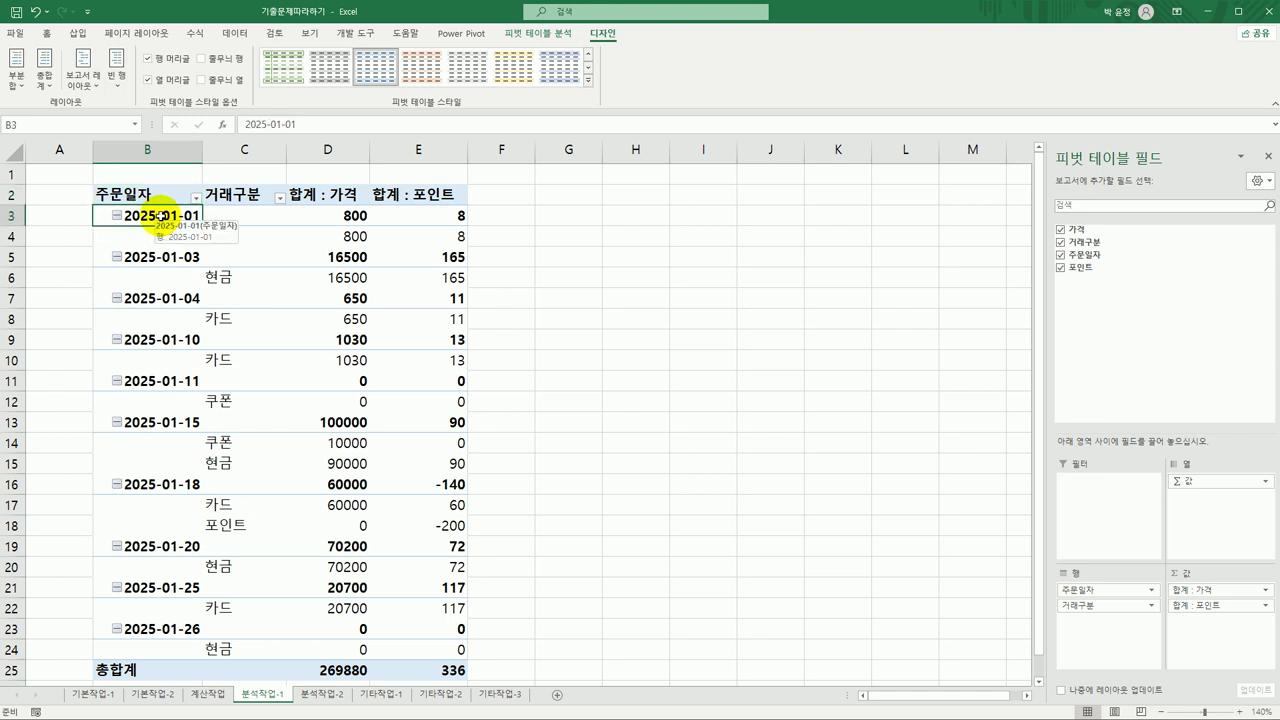
pyautogui.rightClick(161, 216)
pyautogui.click(236, 365)
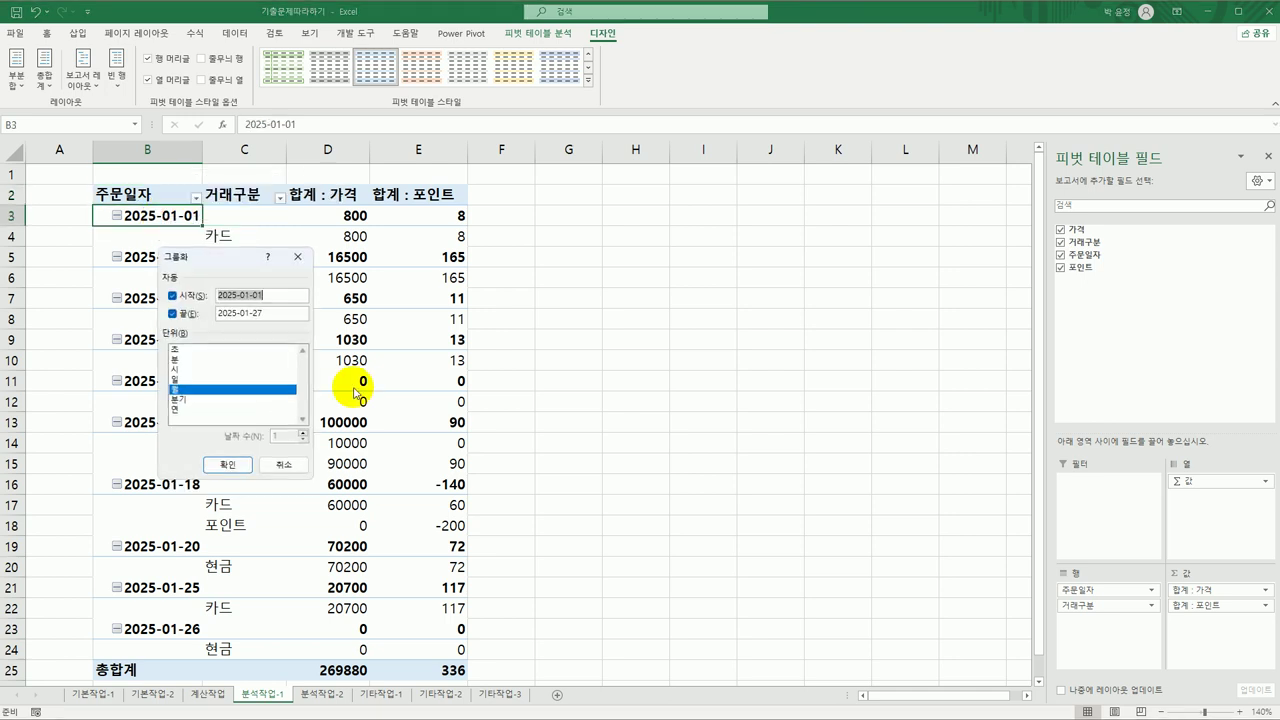
pyautogui.click(246, 390)
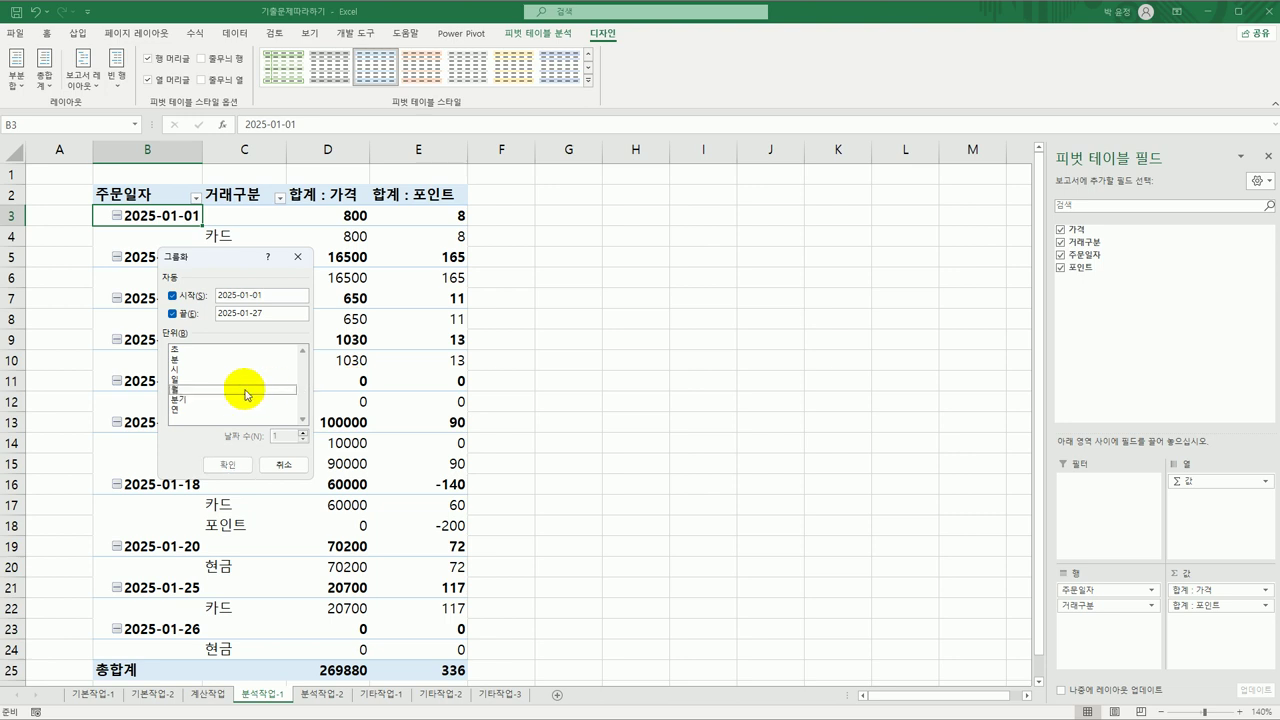
pyautogui.click(246, 380)
pyautogui.click(288, 436)
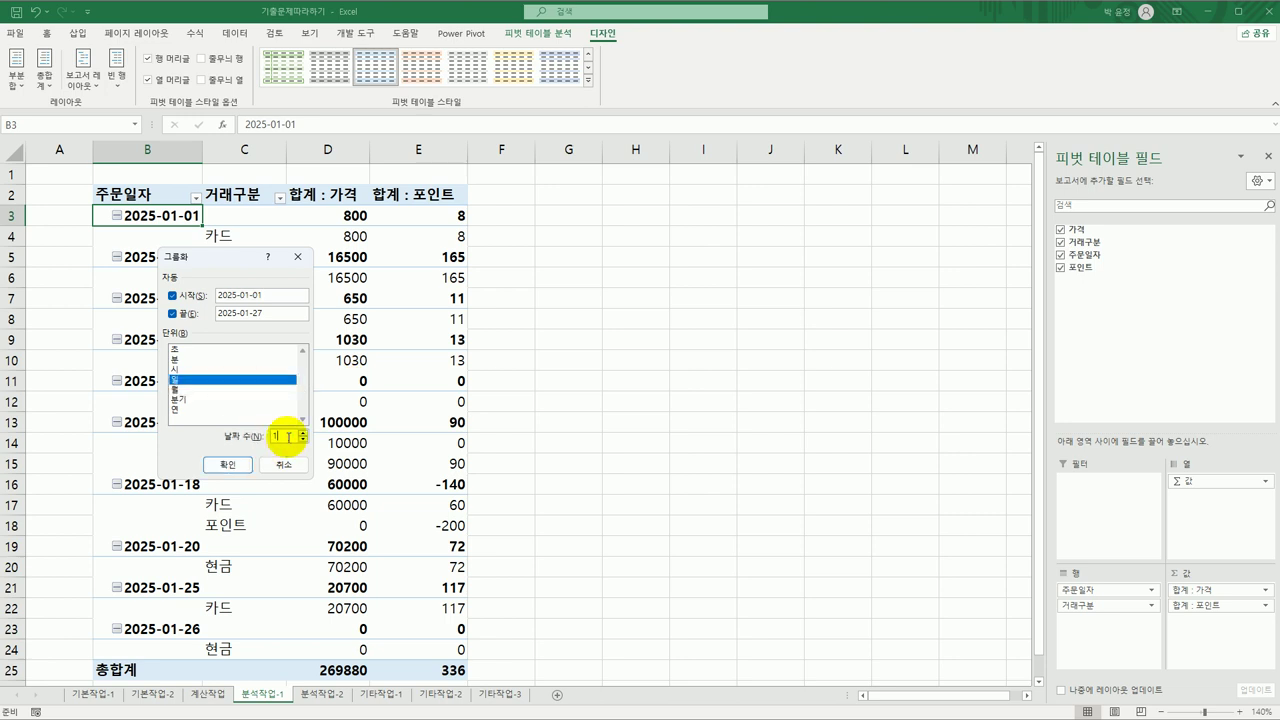
pyautogui.write('0')
pyautogui.click(240, 466)
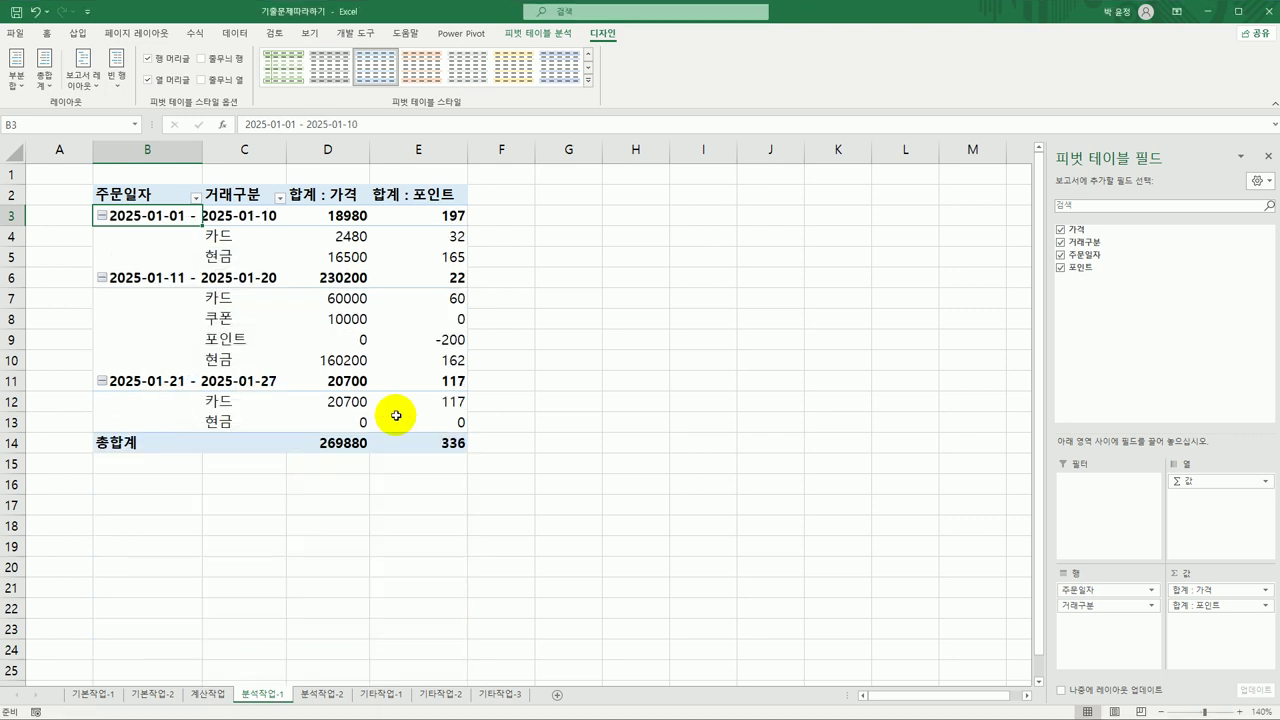
pyautogui.doubleClick(202, 160)
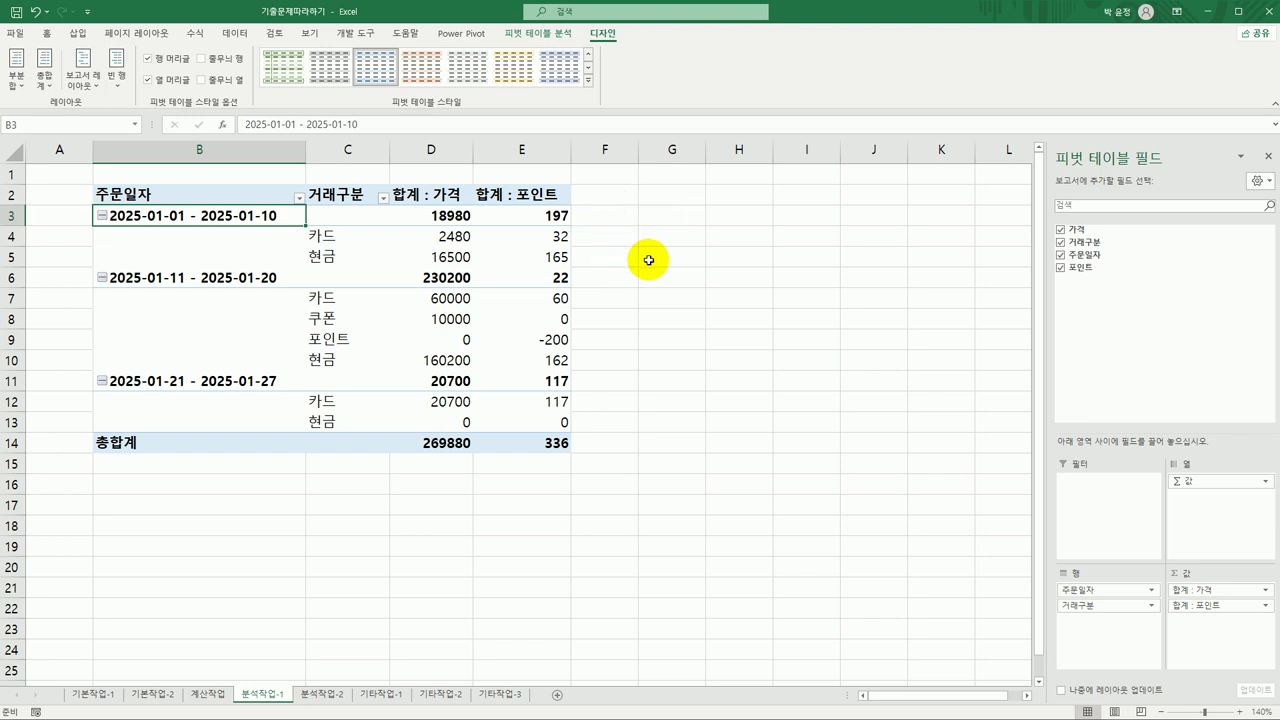
# - Insert a calculated field named 가격비율 into the PivotTable with the formula =가격
pyautogui.click(535, 197)
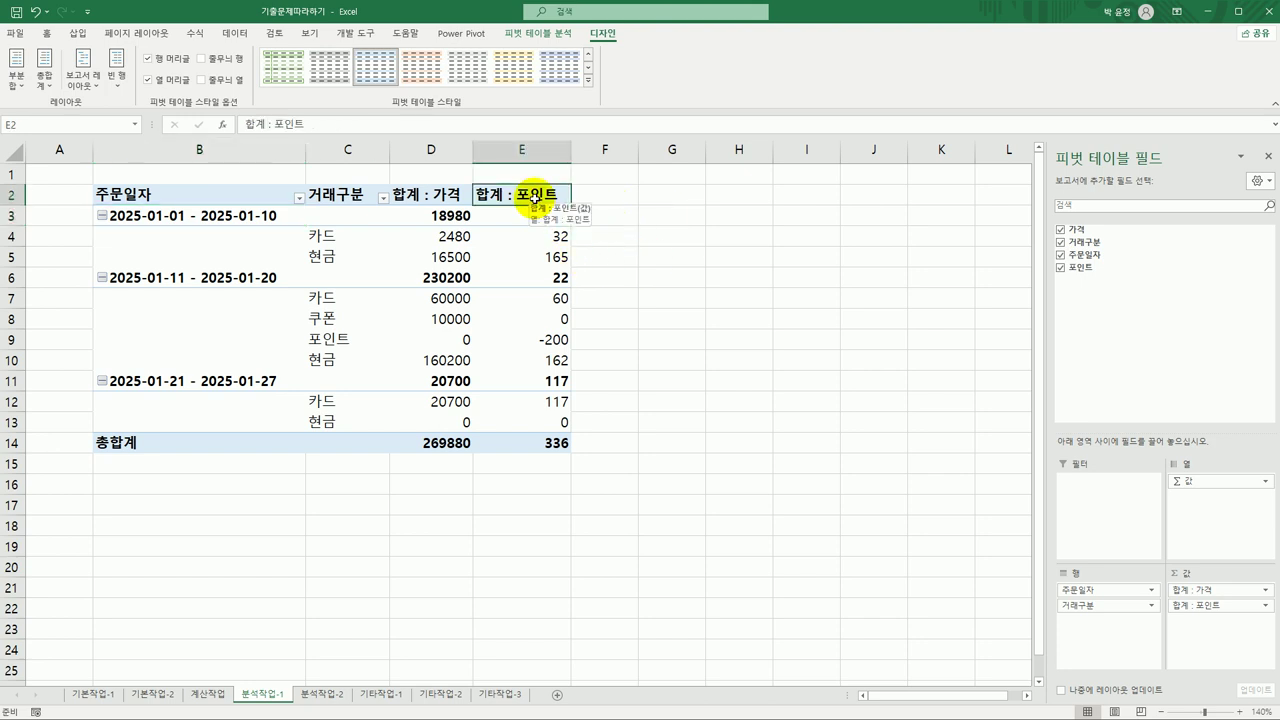
pyautogui.click(528, 36)
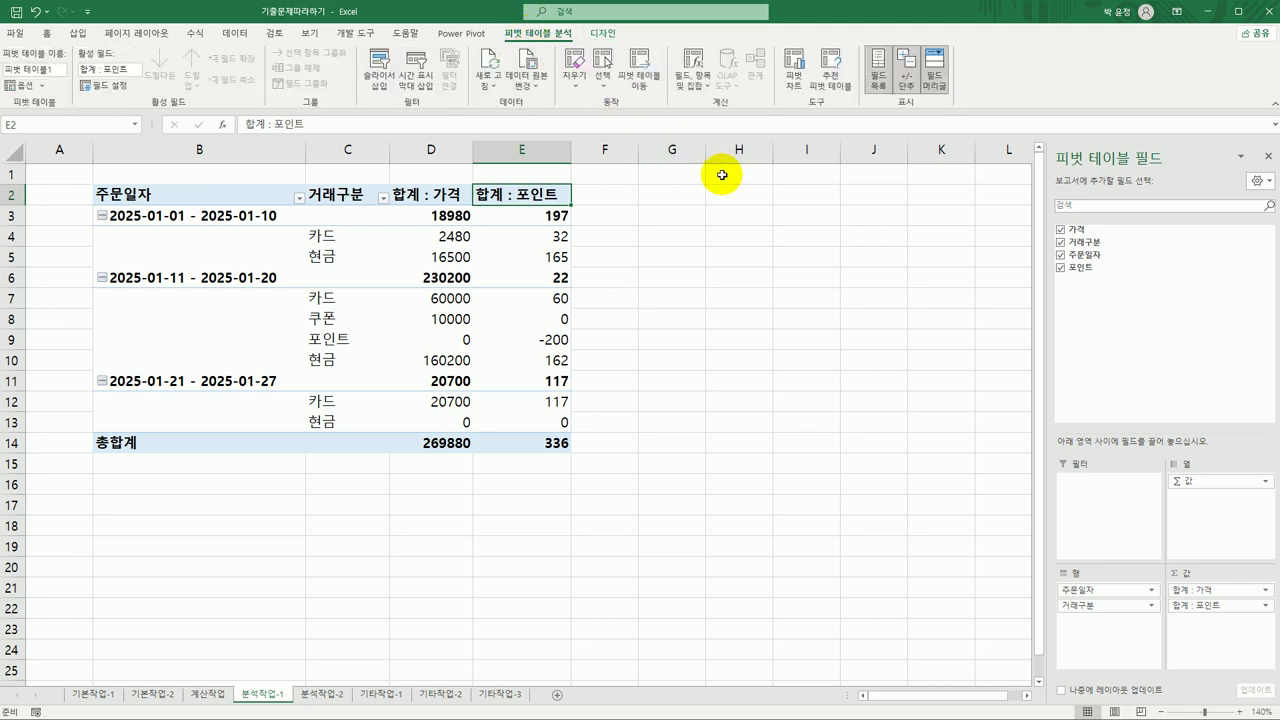
pyautogui.click(690, 92)
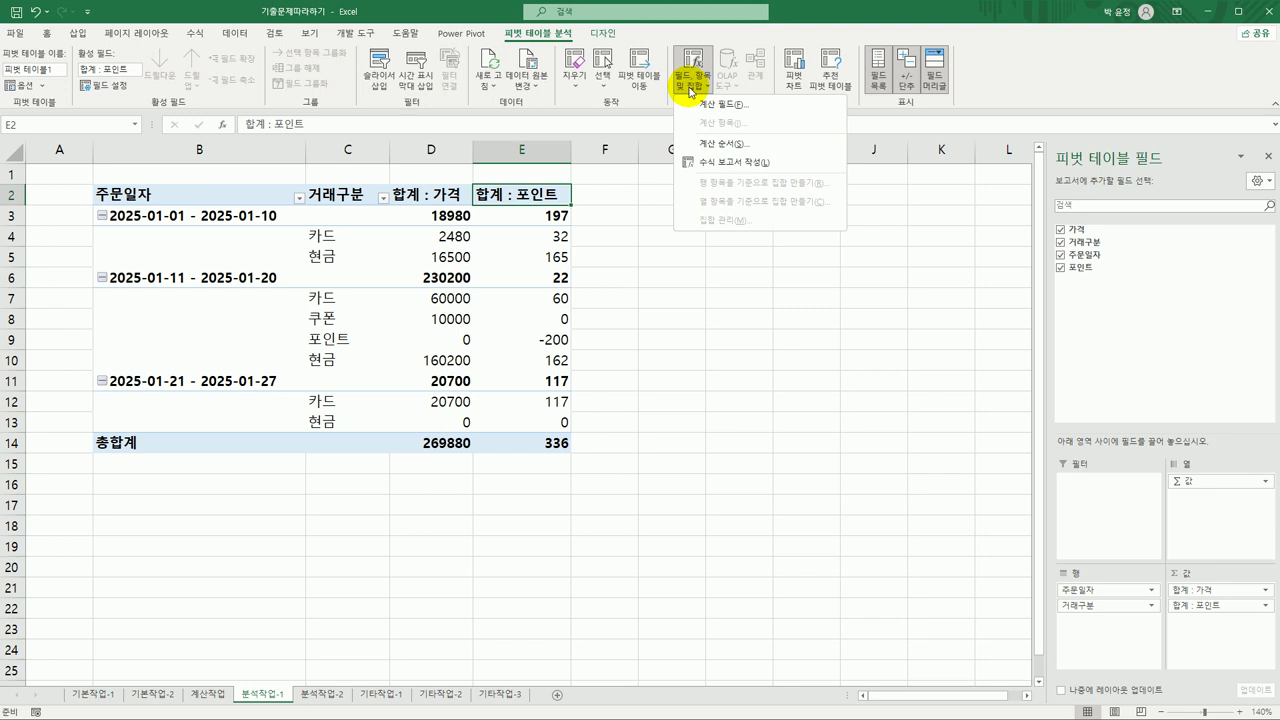
pyautogui.click(715, 104)
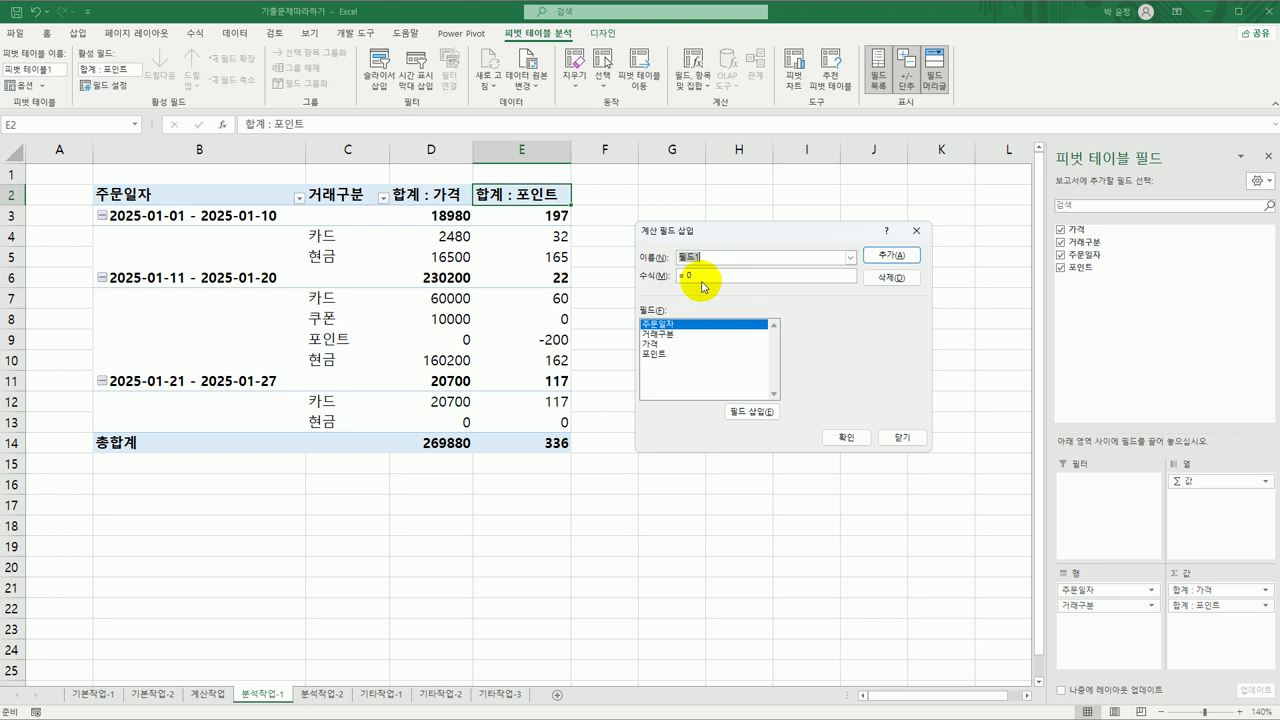
pyautogui.write('가격비율')
pyautogui.press('Tab')
pyautogui.doubleClick(665, 344)
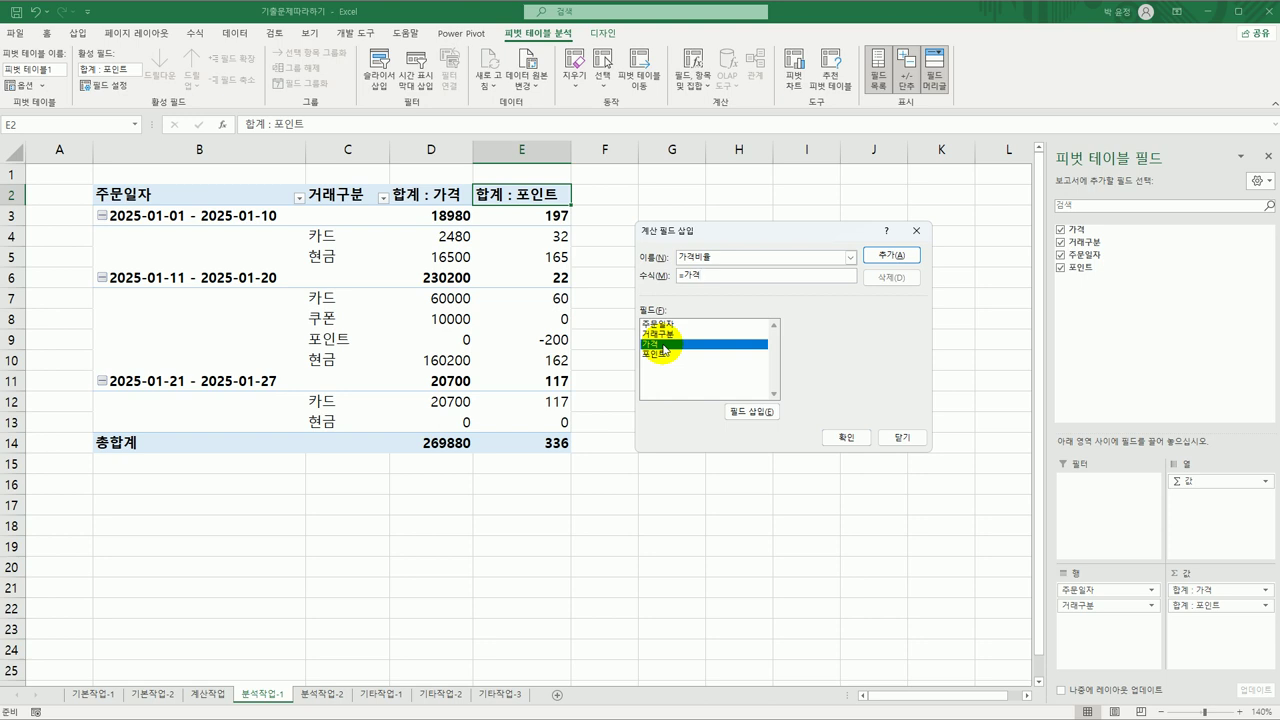
pyautogui.click(846, 437)
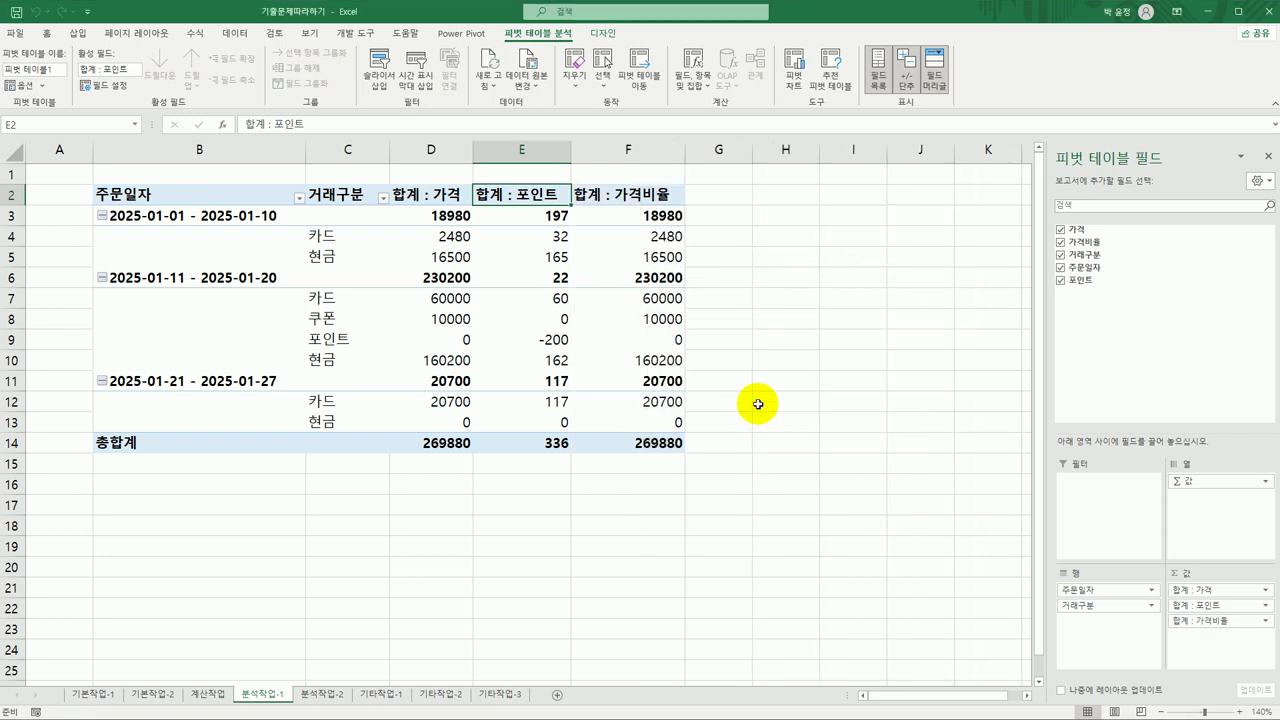
# - Show the 합계 : 가격비율 values as a percentage of the column total (열 합계 비율)
pyautogui.click(637, 194)
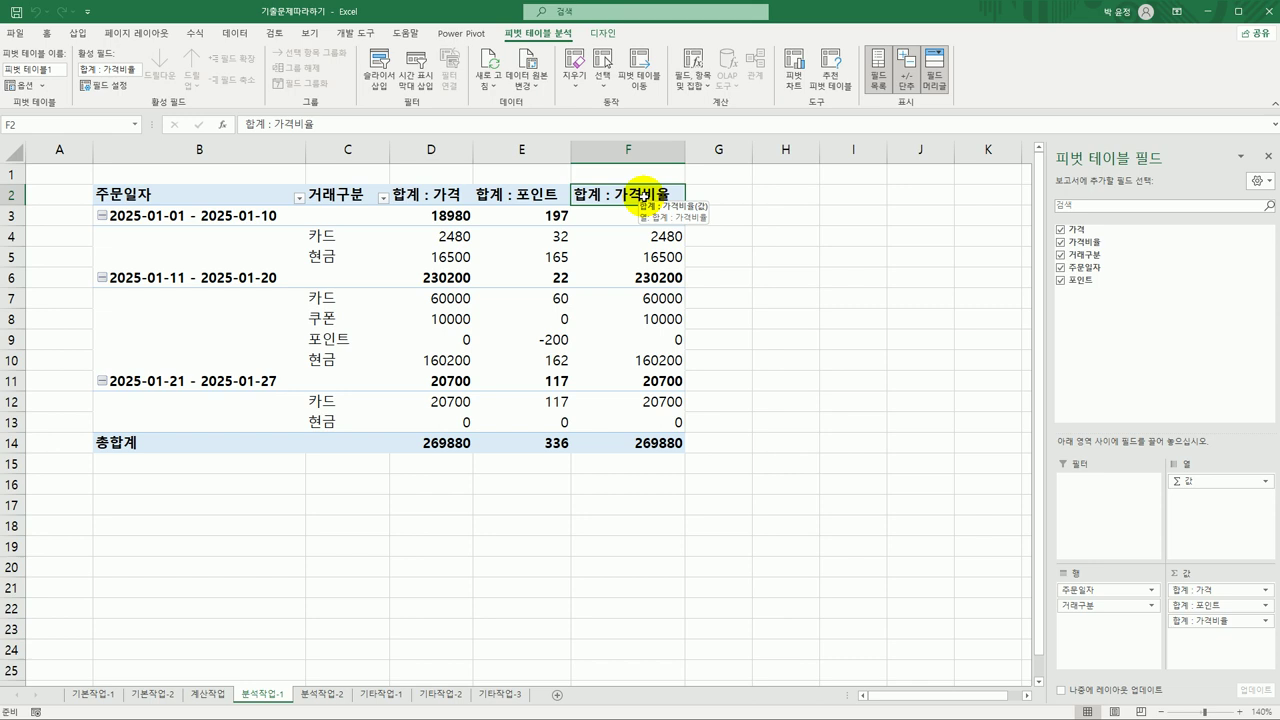
pyautogui.rightClick(637, 194)
pyautogui.click(733, 386)
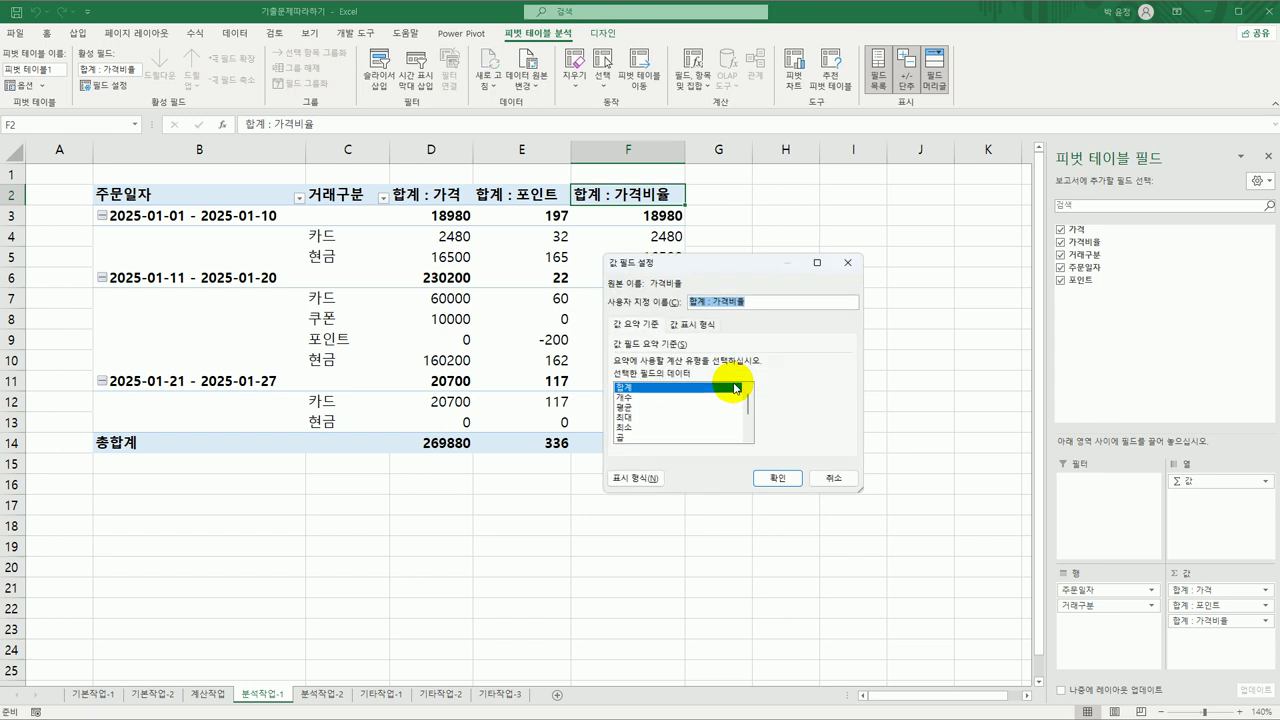
pyautogui.click(697, 328)
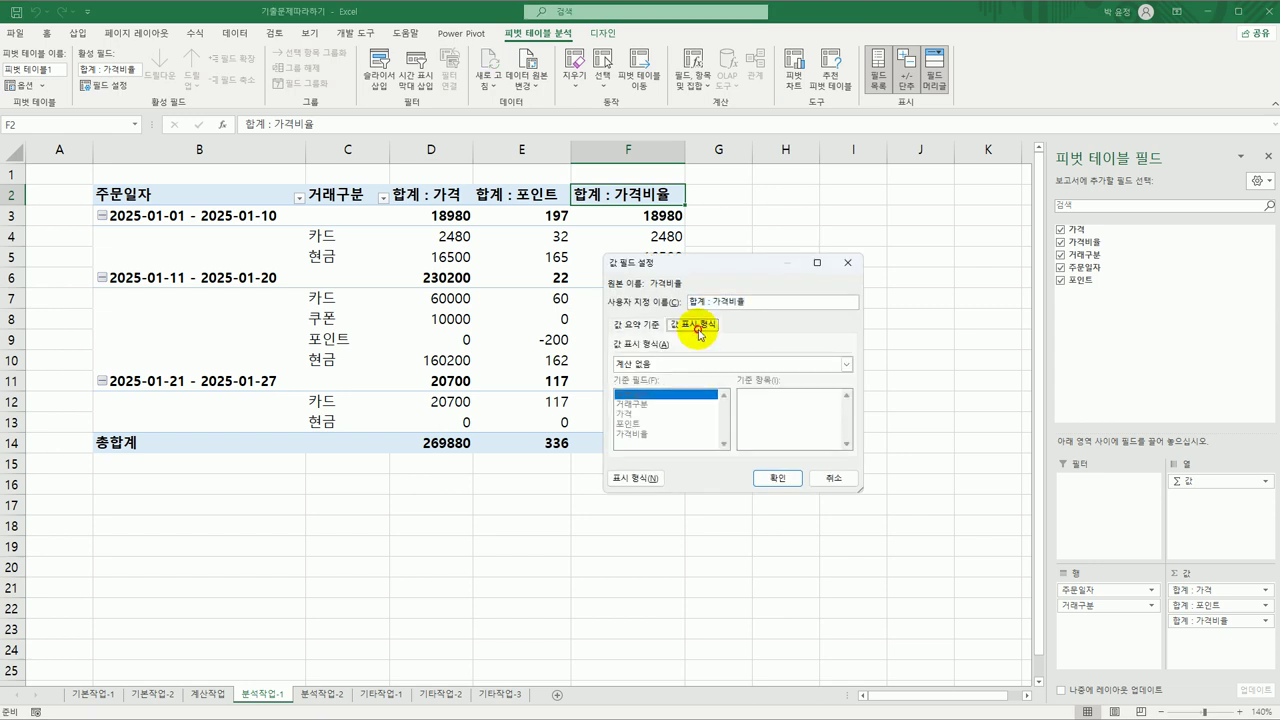
pyautogui.click(694, 366)
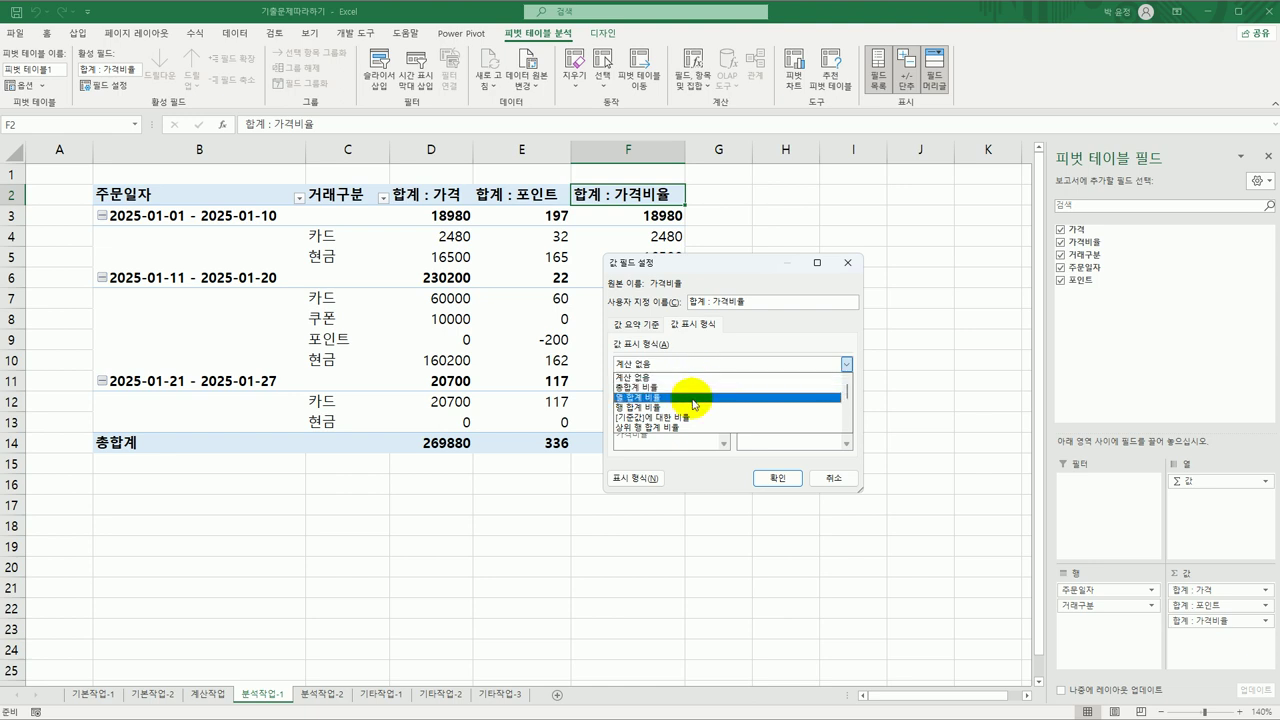
pyautogui.click(694, 398)
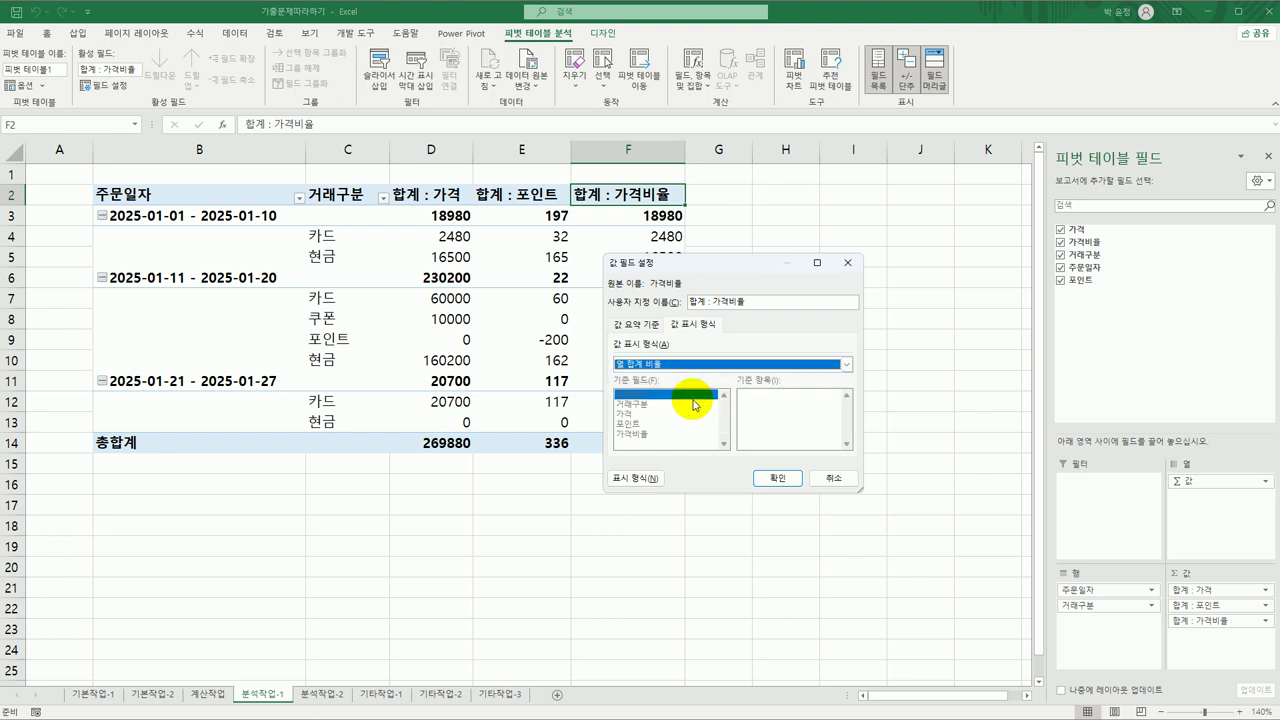
pyautogui.click(779, 475)
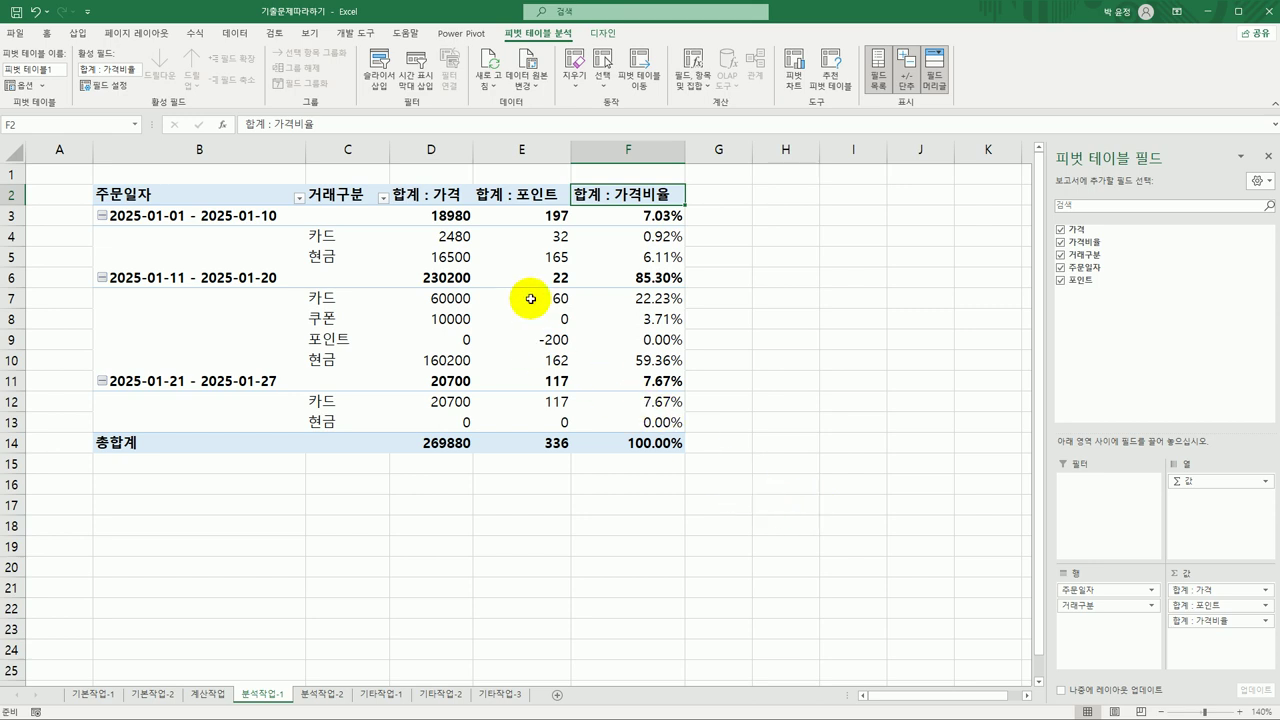
# - Apply the grey PivotTable style that is fifth in the second row of the light group (밝게), and deselect the table
pyautogui.click(600, 33)
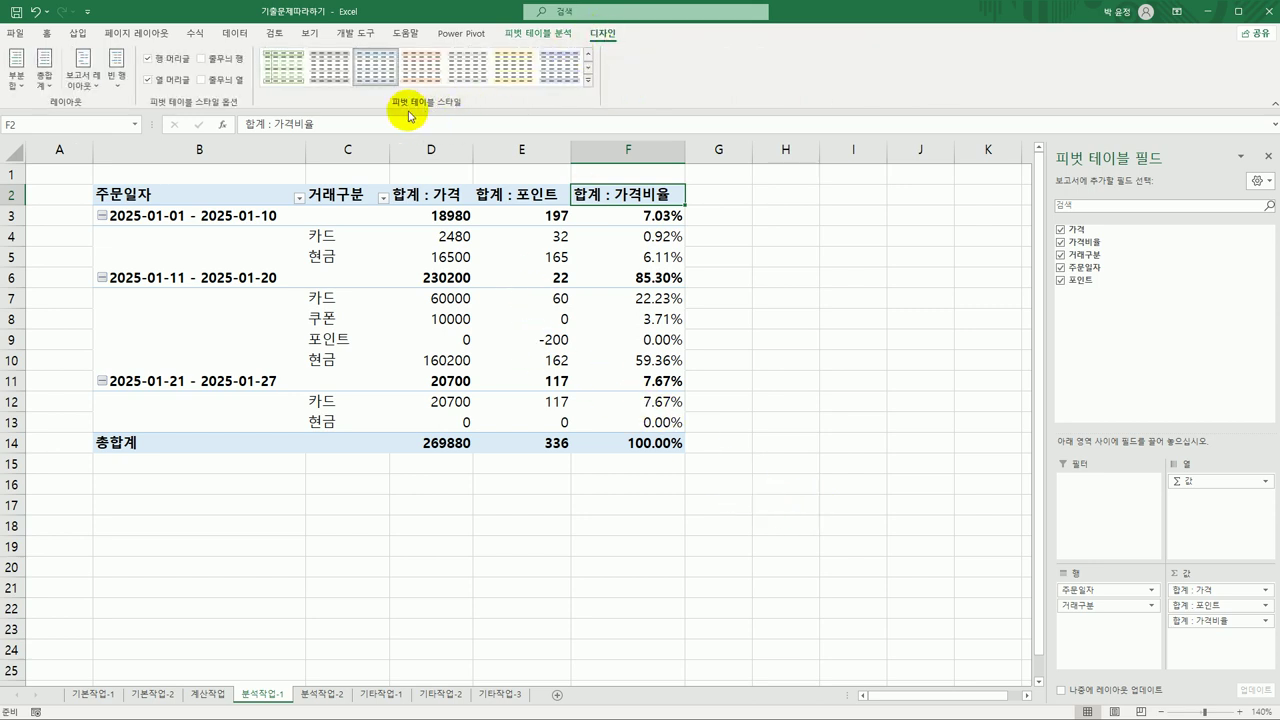
pyautogui.click(588, 80)
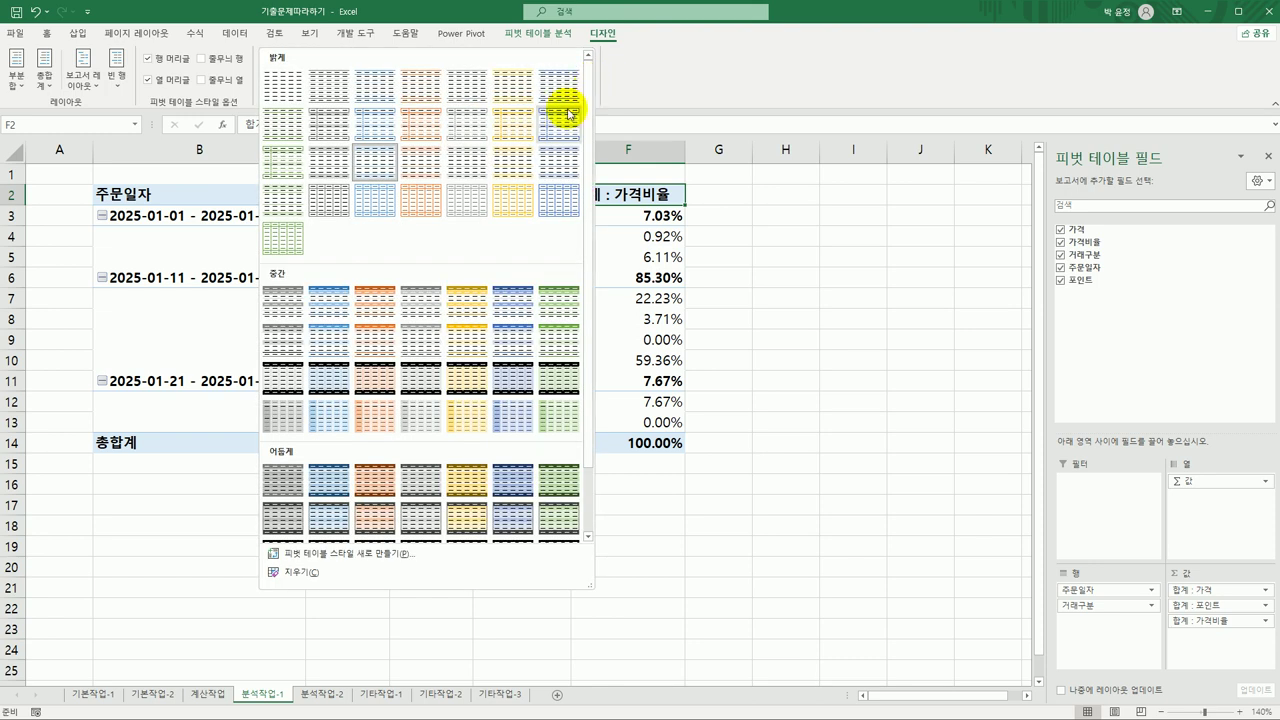
pyautogui.click(461, 133)
pyautogui.click(815, 455)
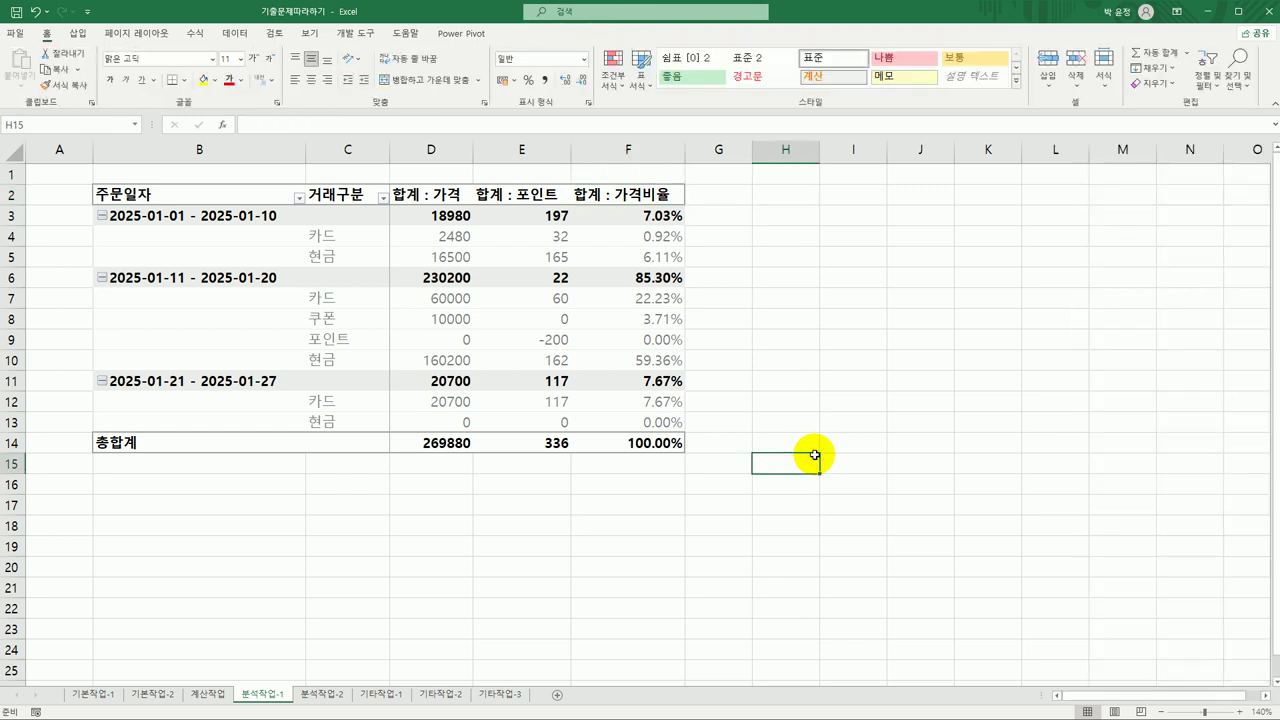
pyautogui.click(505, 320)
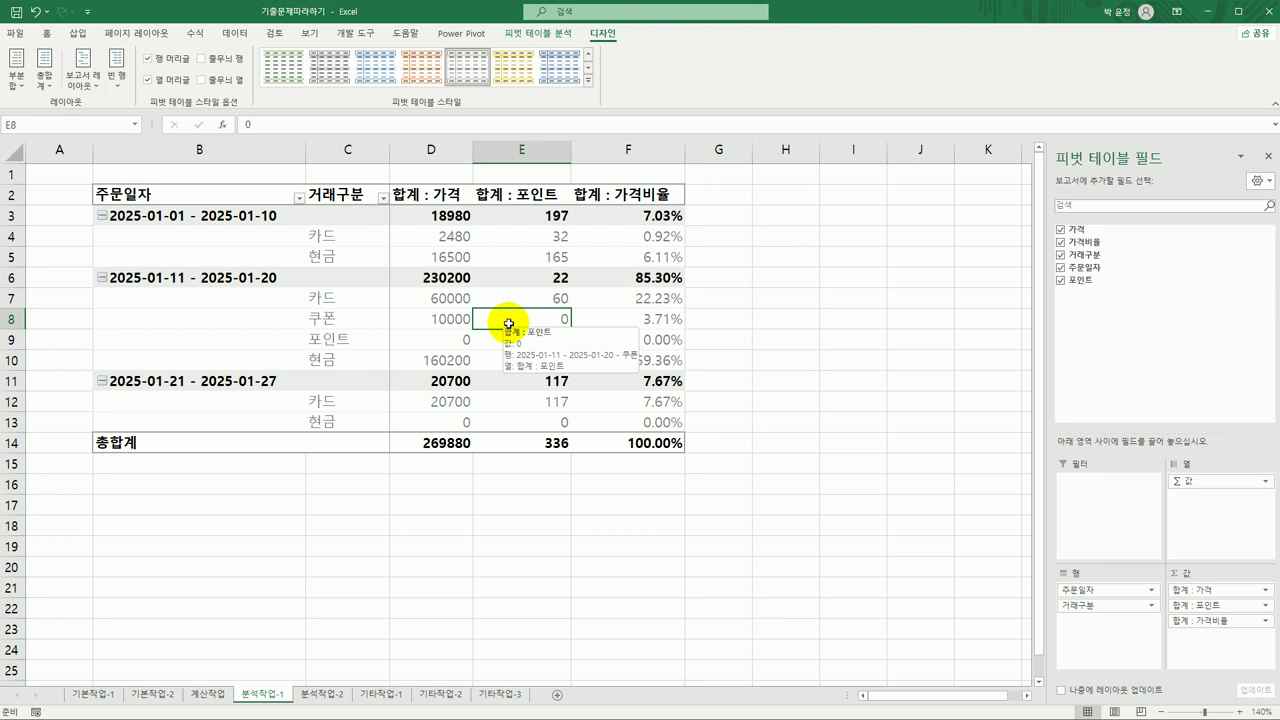
pyautogui.click(745, 386)
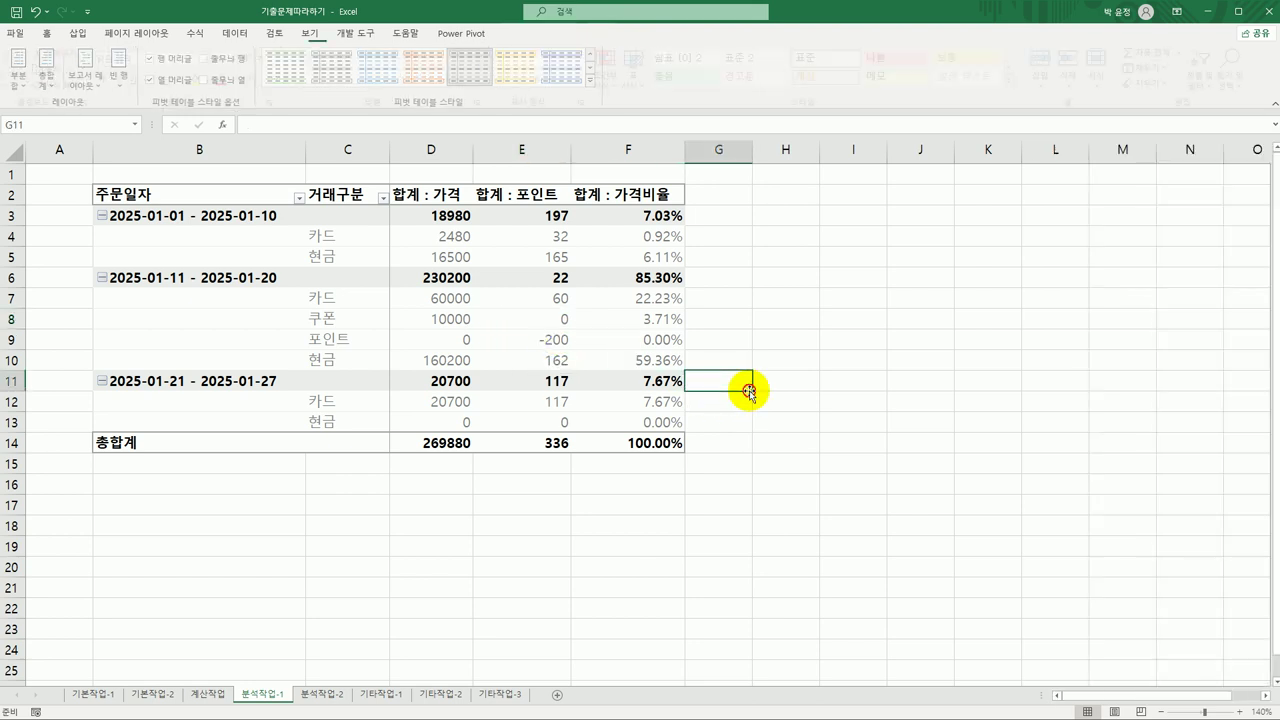
# - Restrict C3:D41 on the 분석작업-2 sheet with data validation to times (시간) between 06:00 and 23:50
pyautogui.click(328, 695)
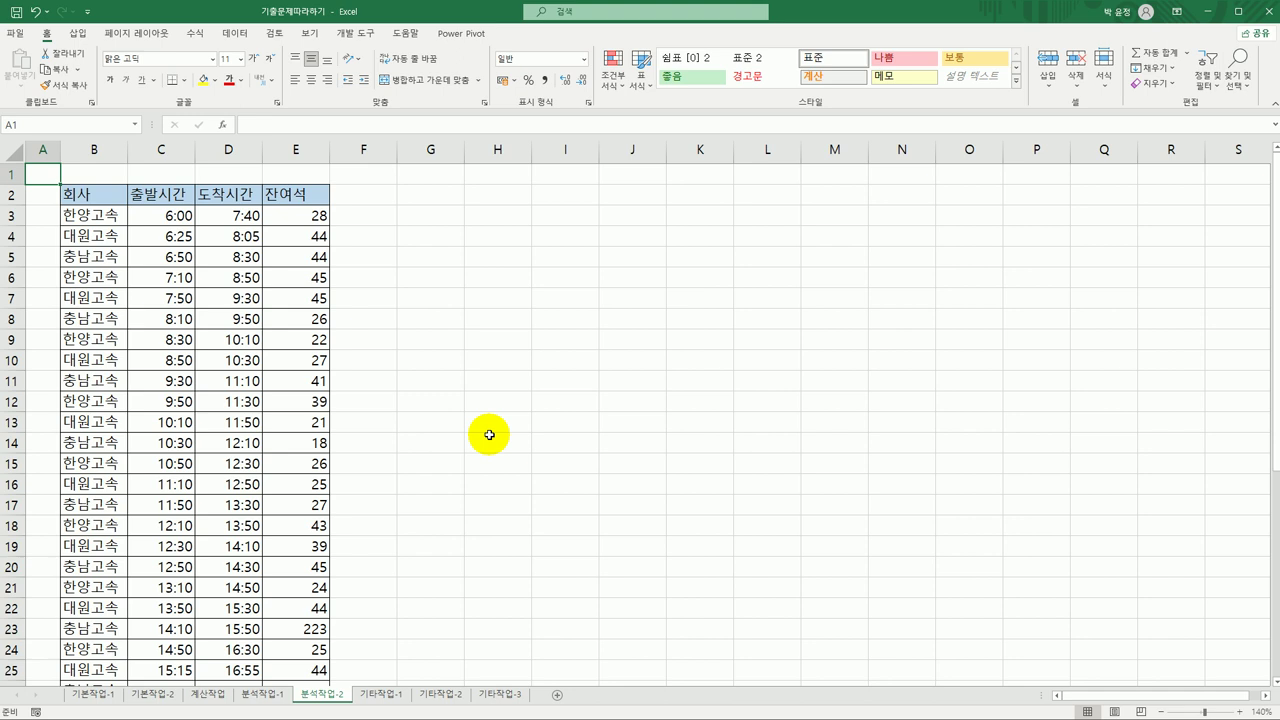
pyautogui.moveTo(171, 214); pyautogui.dragTo(240, 649)
pyautogui.scroll(6, 497, 601)
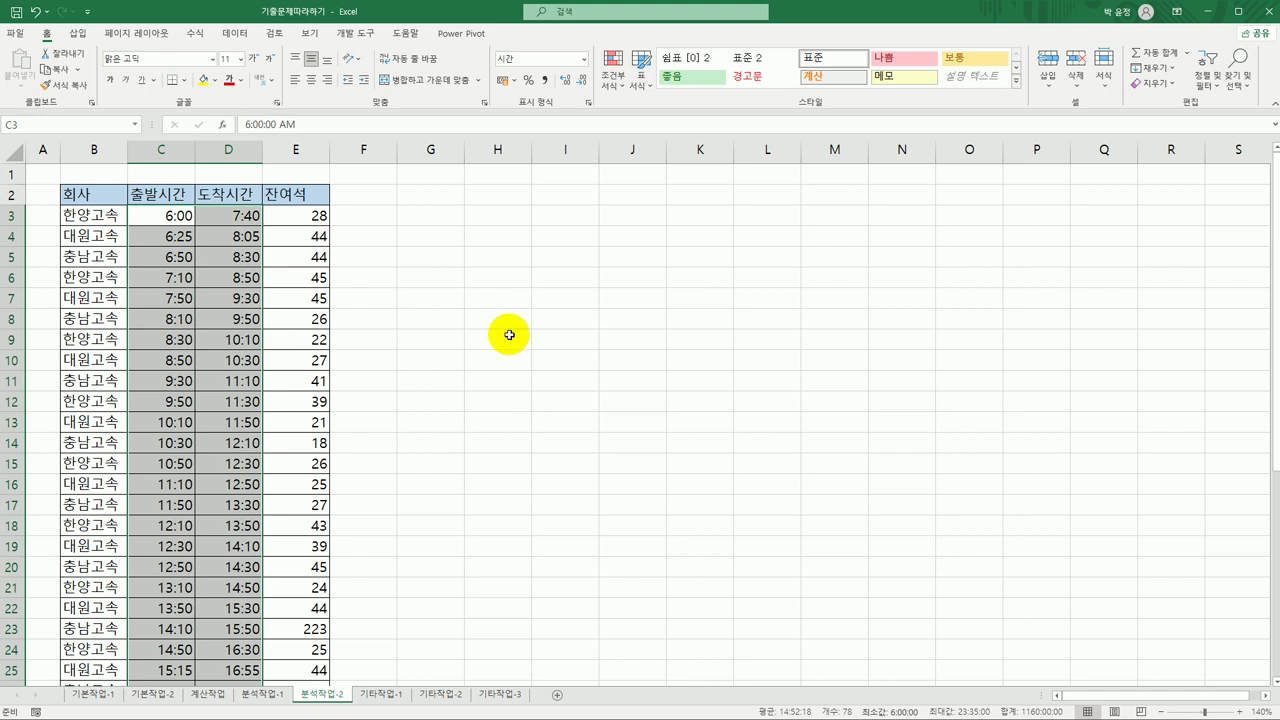
pyautogui.click(234, 34)
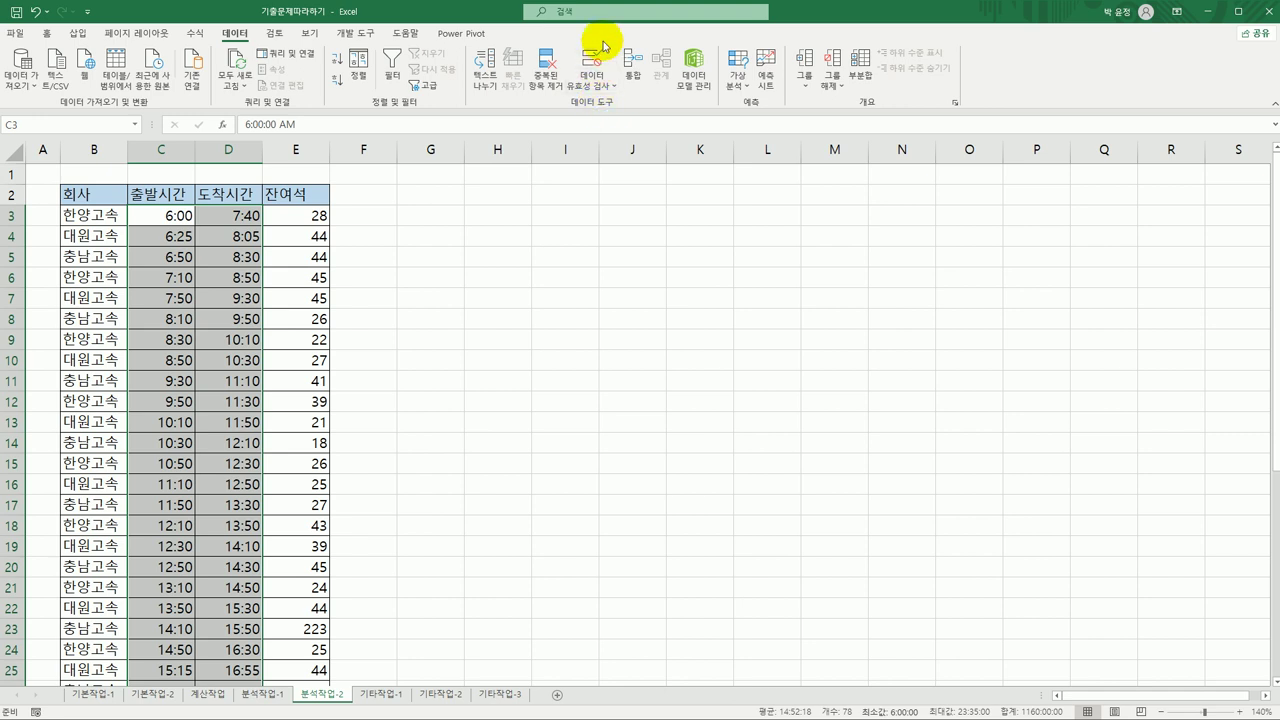
pyautogui.click(590, 58)
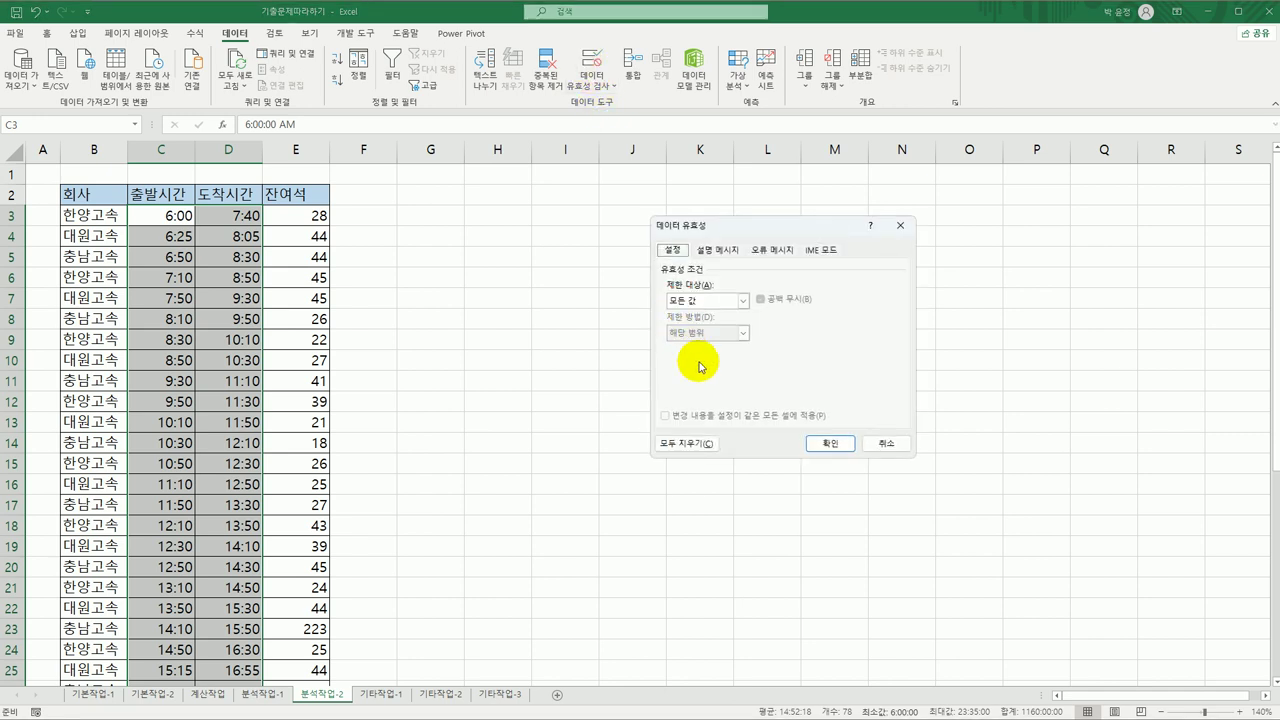
pyautogui.click(721, 301)
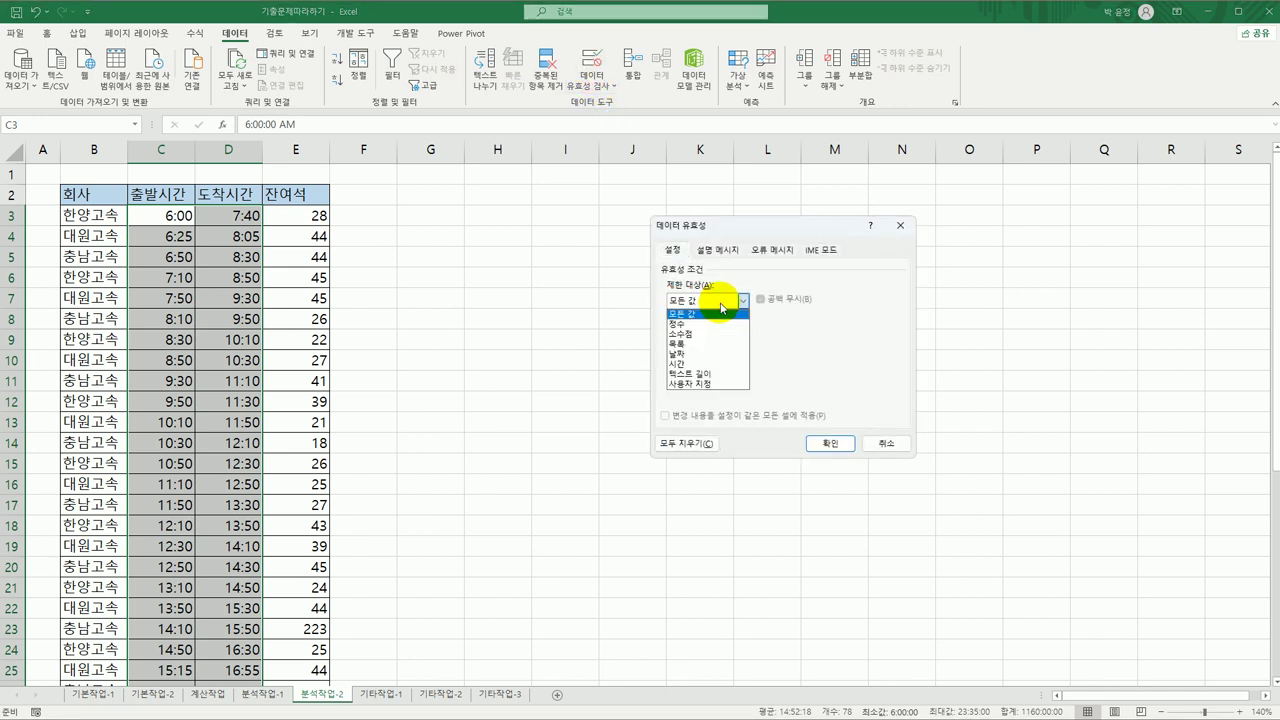
pyautogui.click(718, 365)
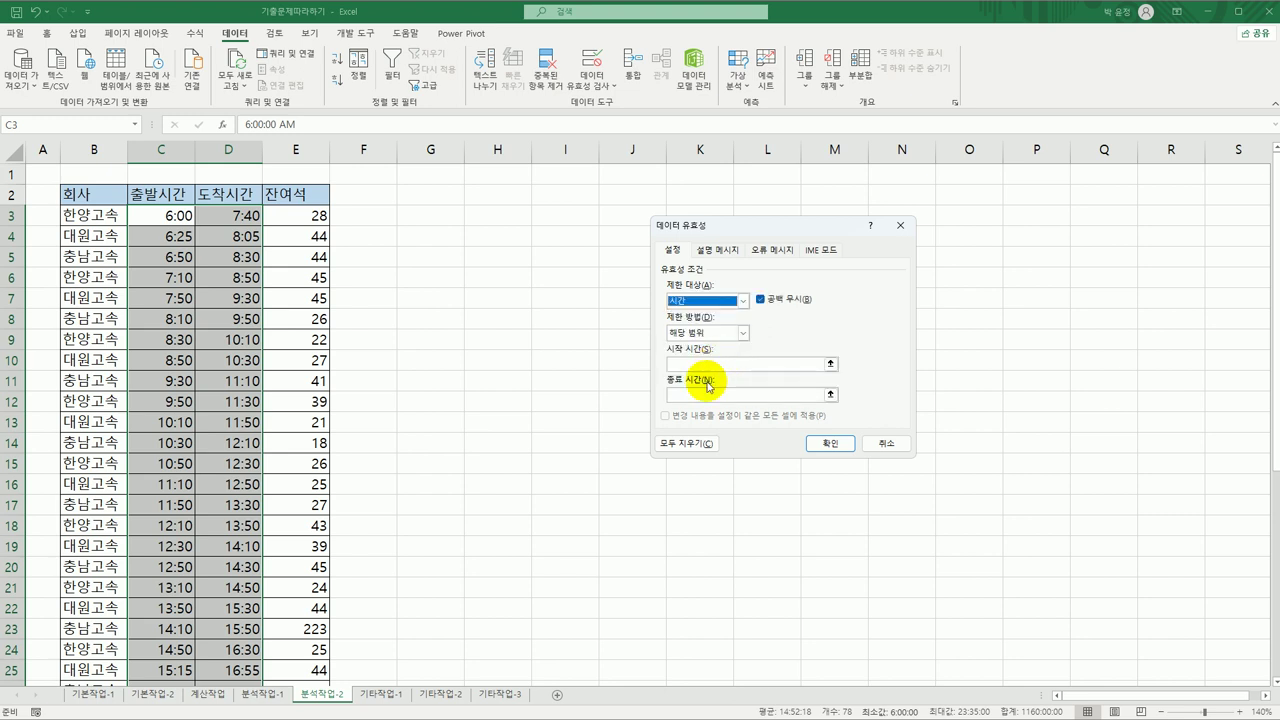
pyautogui.click(704, 366)
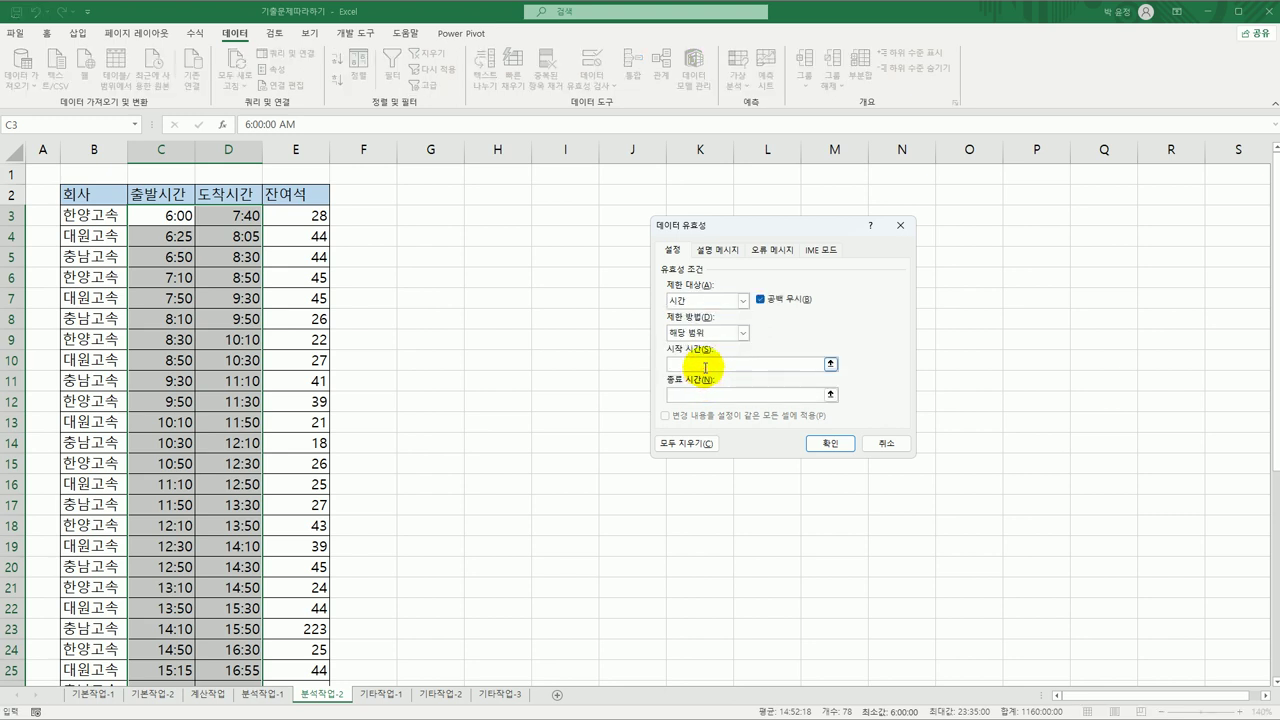
pyautogui.write('06:00')
pyautogui.click(699, 393)
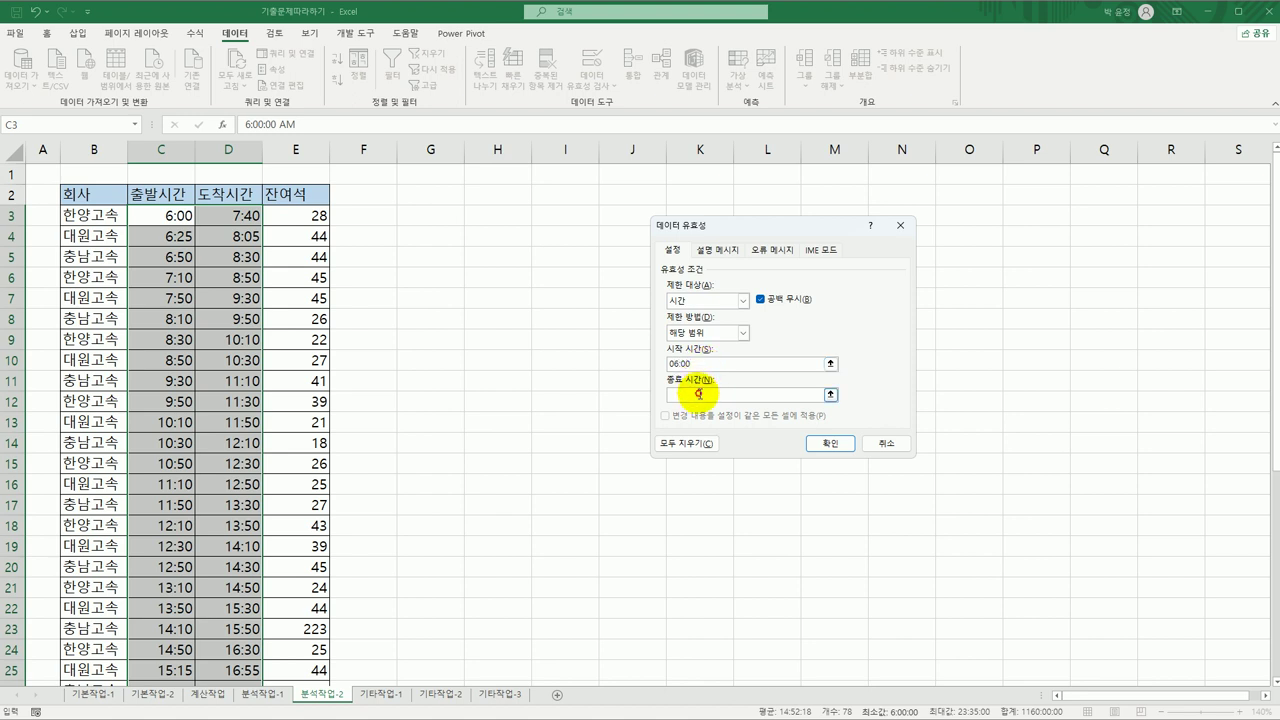
pyautogui.write('23:50')
# - Give the validation an input message titled 입력시간범위 with the text 06시~23시50분
pyautogui.click(717, 249)
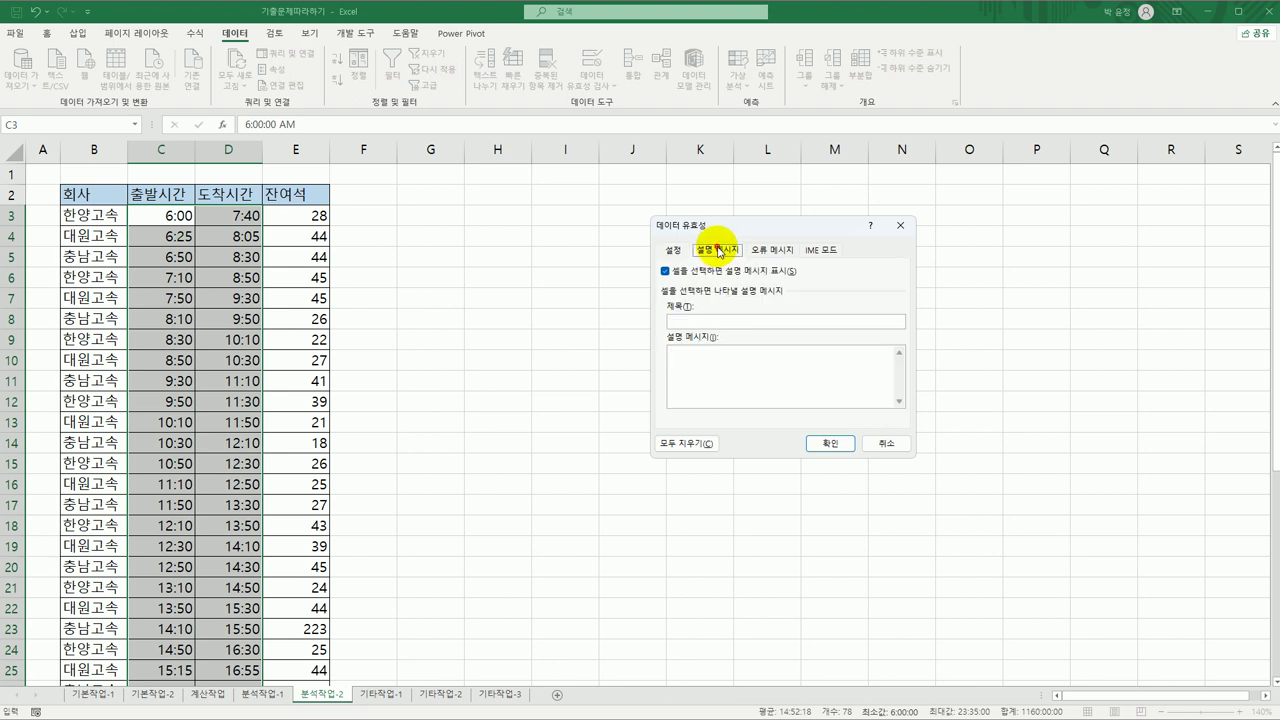
pyautogui.click(698, 322)
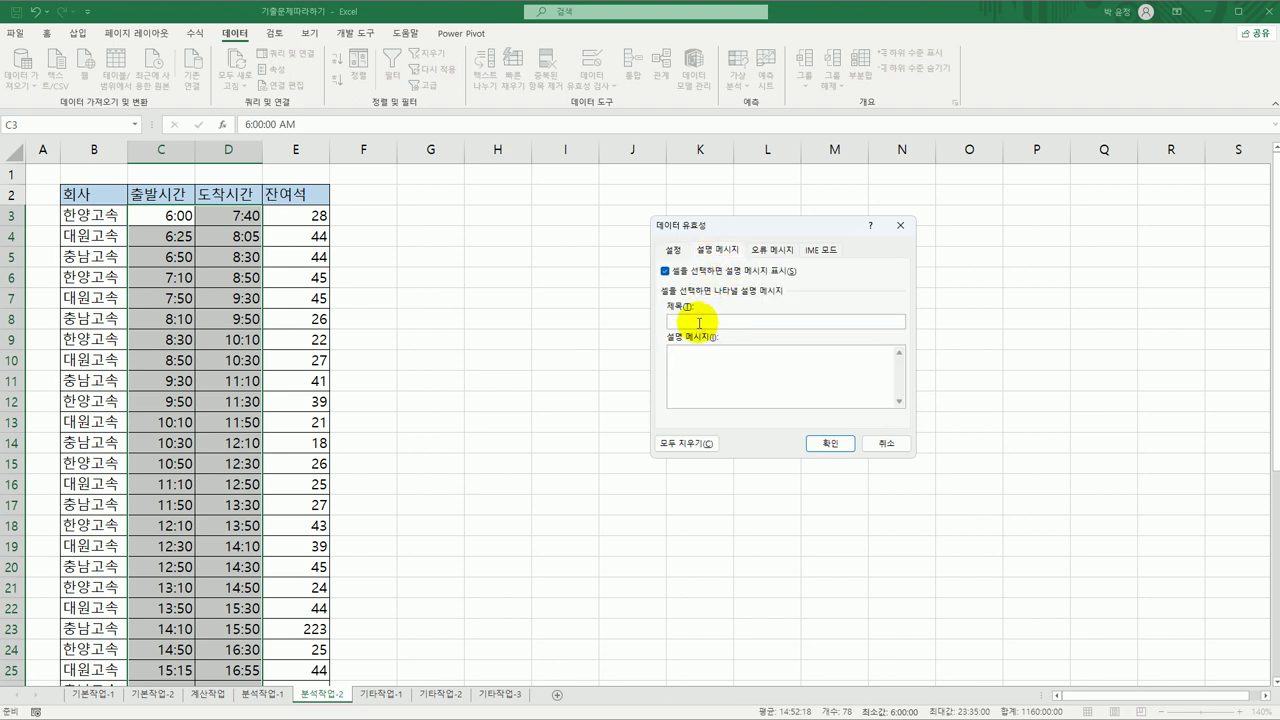
pyautogui.write('입력시간범위')
pyautogui.press('Tab')
pyautogui.write('06ㅅ')
pyautogui.write('~')
pyautogui.write('23시50ㅂ')
# - Set the error alert to the 정보 style, titled 시간확인, with the message 입력시간을 확인하세요!!, and apply the validation
pyautogui.click(776, 251)
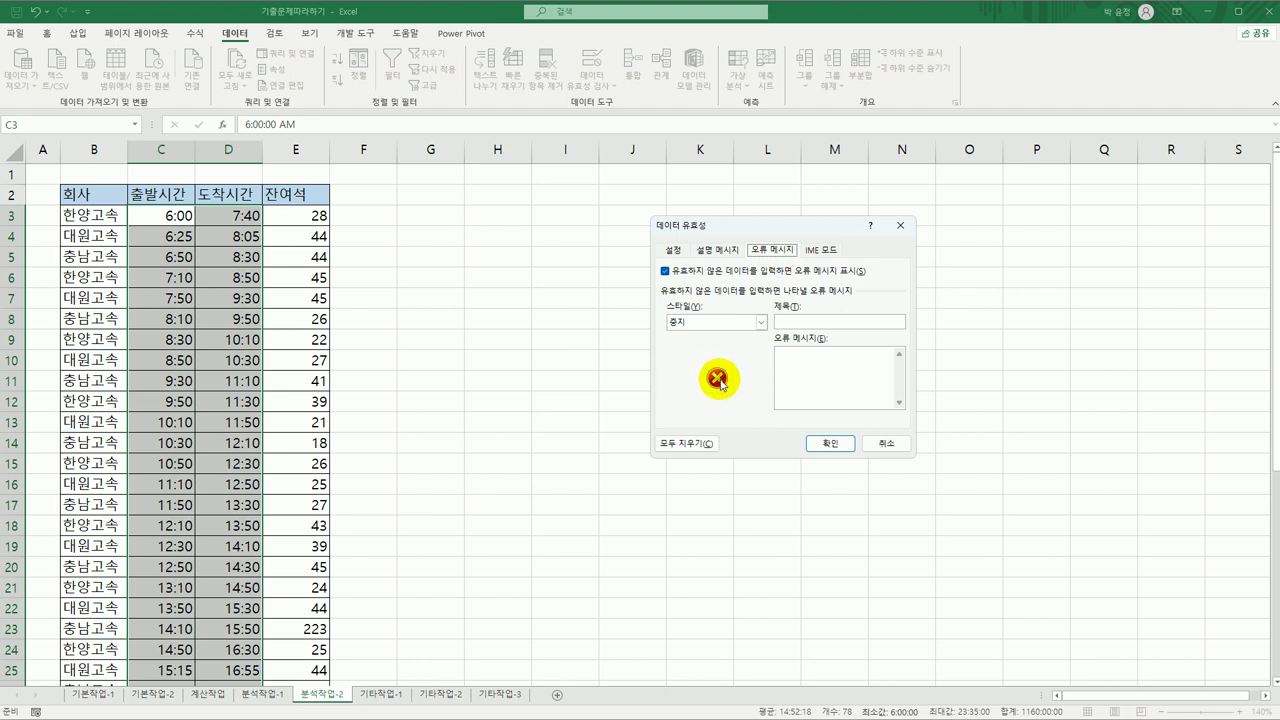
pyautogui.click(761, 322)
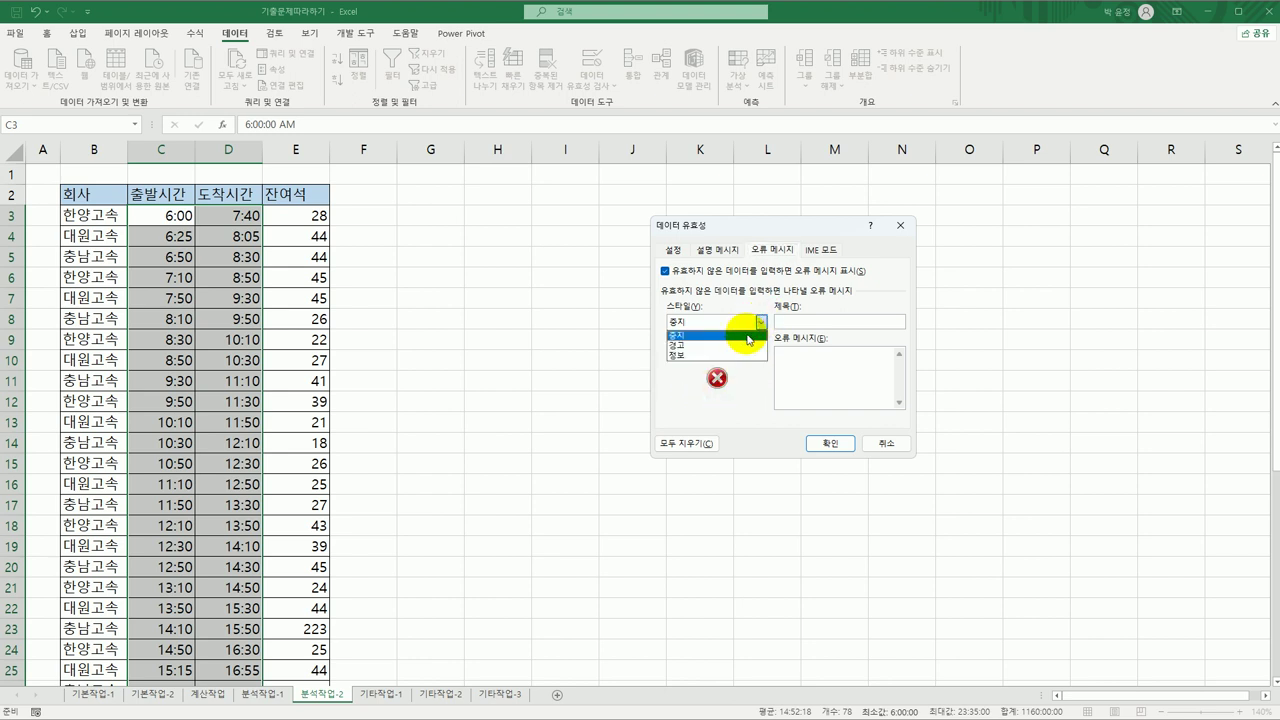
pyautogui.click(738, 355)
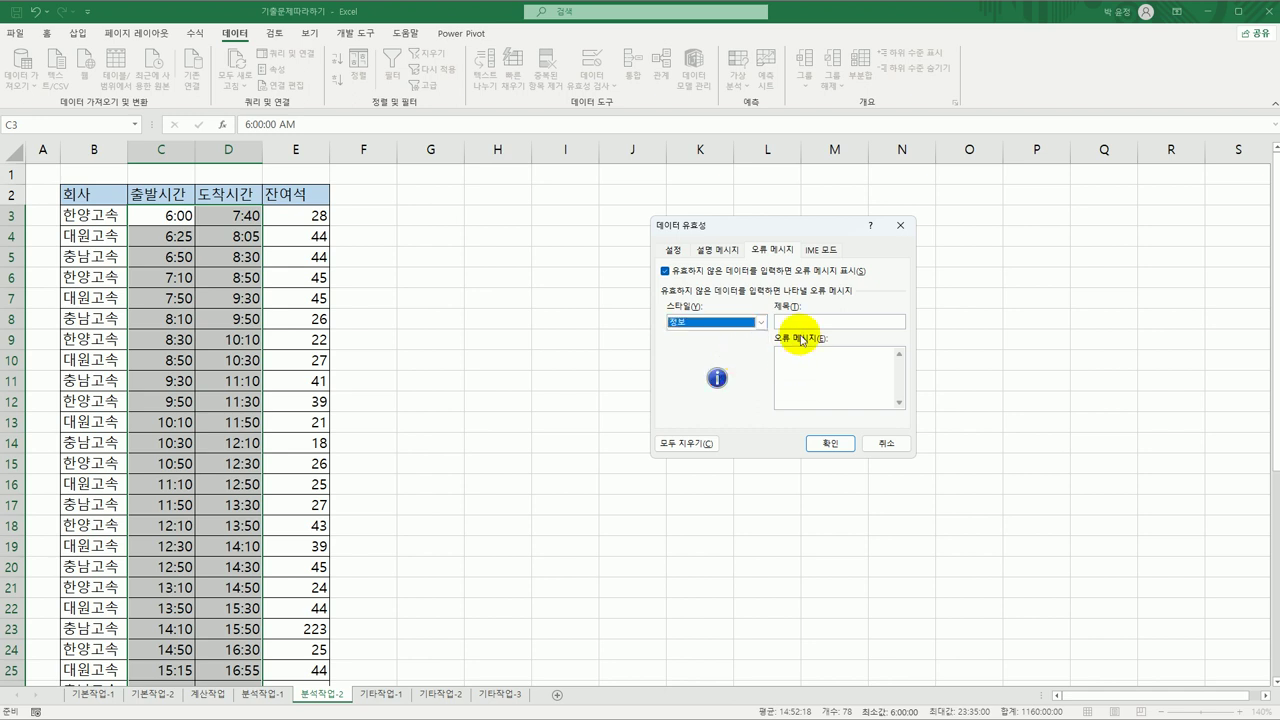
pyautogui.click(800, 322)
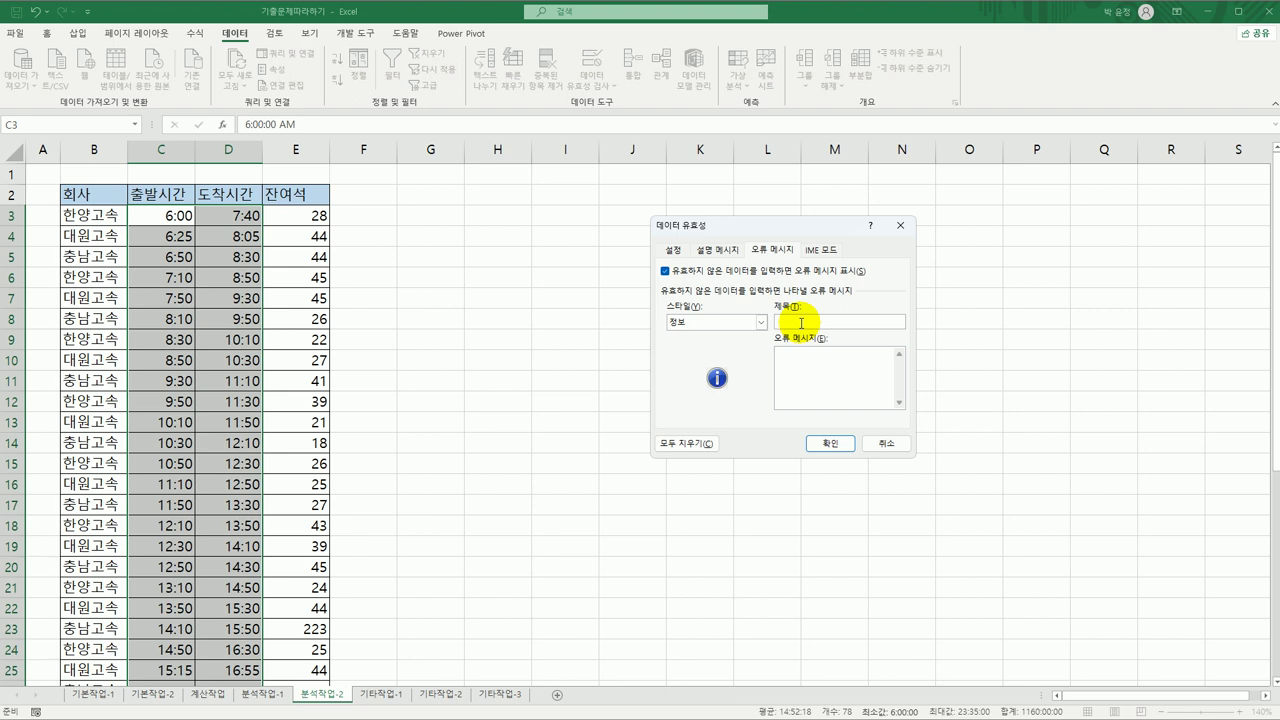
pyautogui.write('시간확인')
pyautogui.press('Tab')
pyautogui.write('ㅅ')
pyautogui.write('력')
pyautogui.write('시간을 ')
pyautogui.write('확인하세요')
pyautogui.write('!!')
pyautogui.click(827, 446)
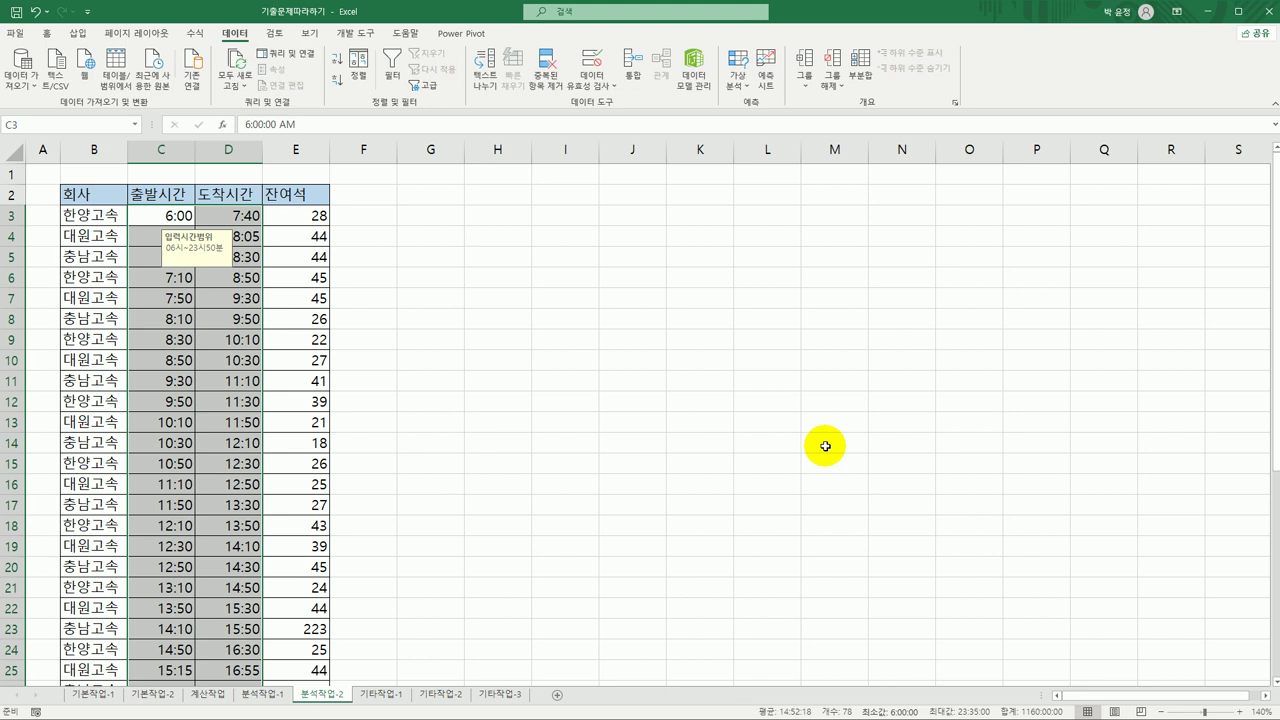
pyautogui.click(611, 383)
# - Turn on AutoFilter for the bus timetable and set the first custom condition on 출발시간 to >= 09:00
pyautogui.click(188, 198)
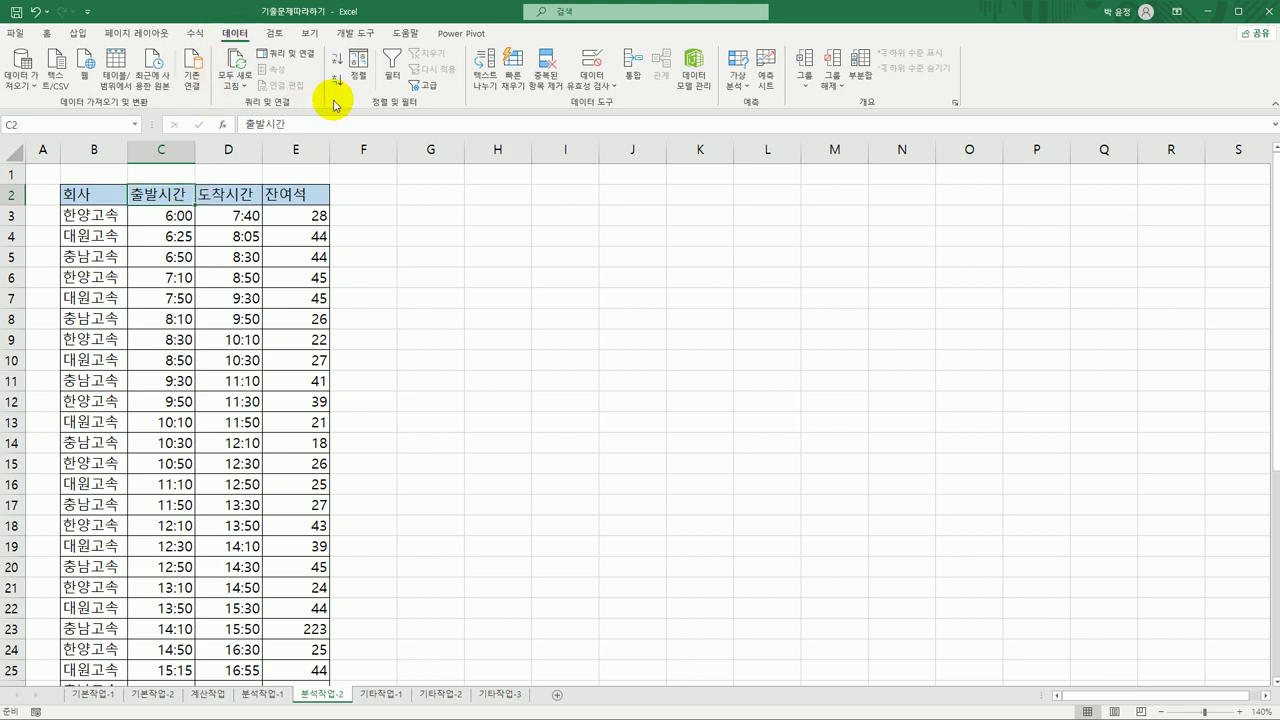
pyautogui.click(393, 66)
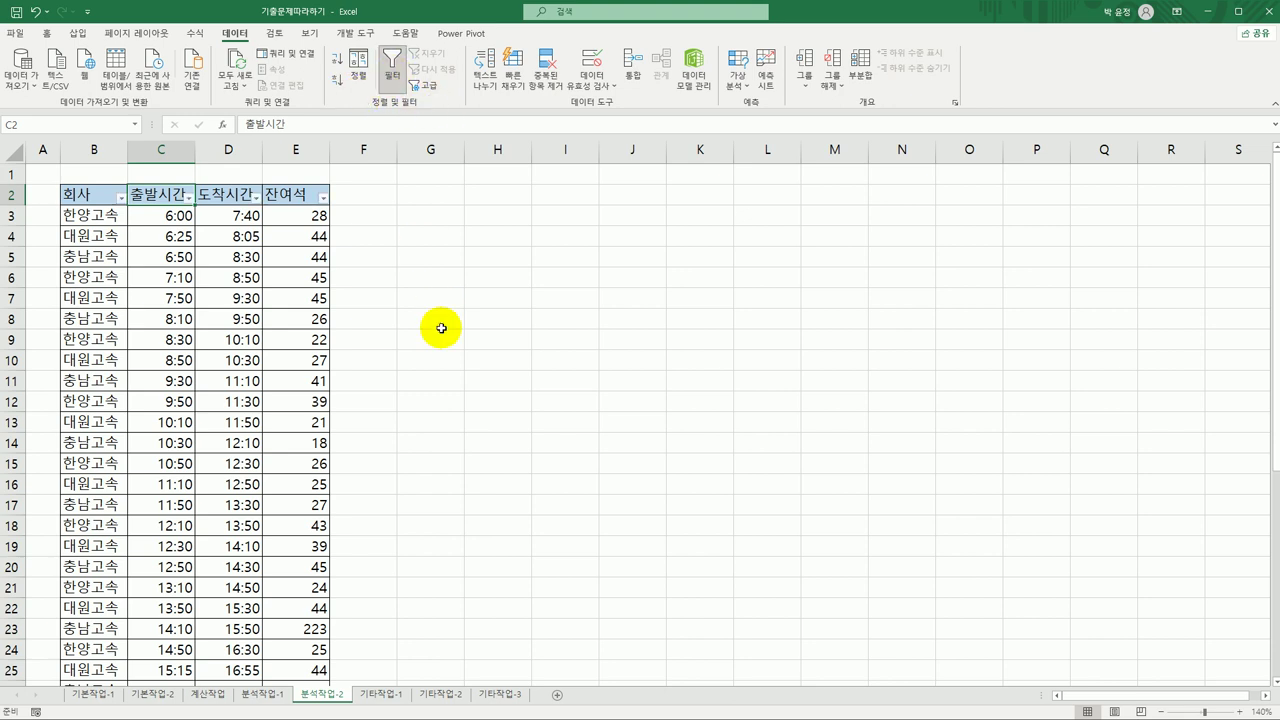
pyautogui.click(189, 198)
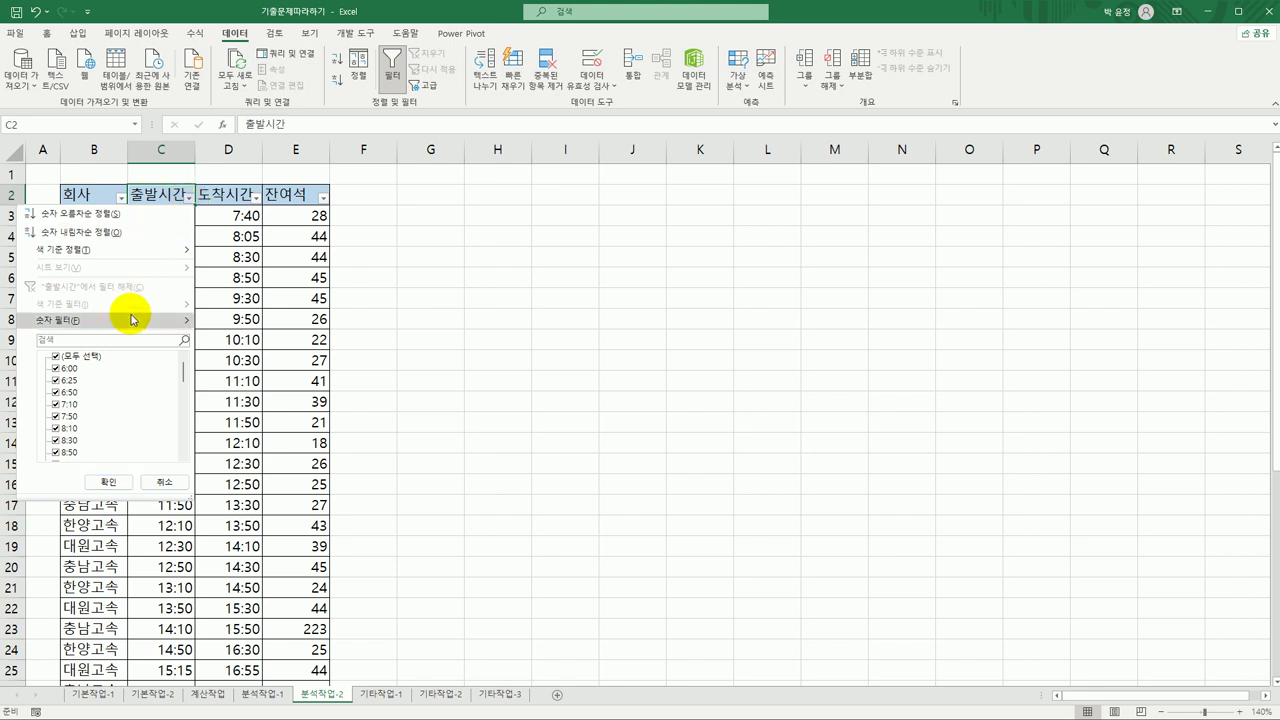
pyautogui.moveTo(150, 320)
pyautogui.click(252, 515)
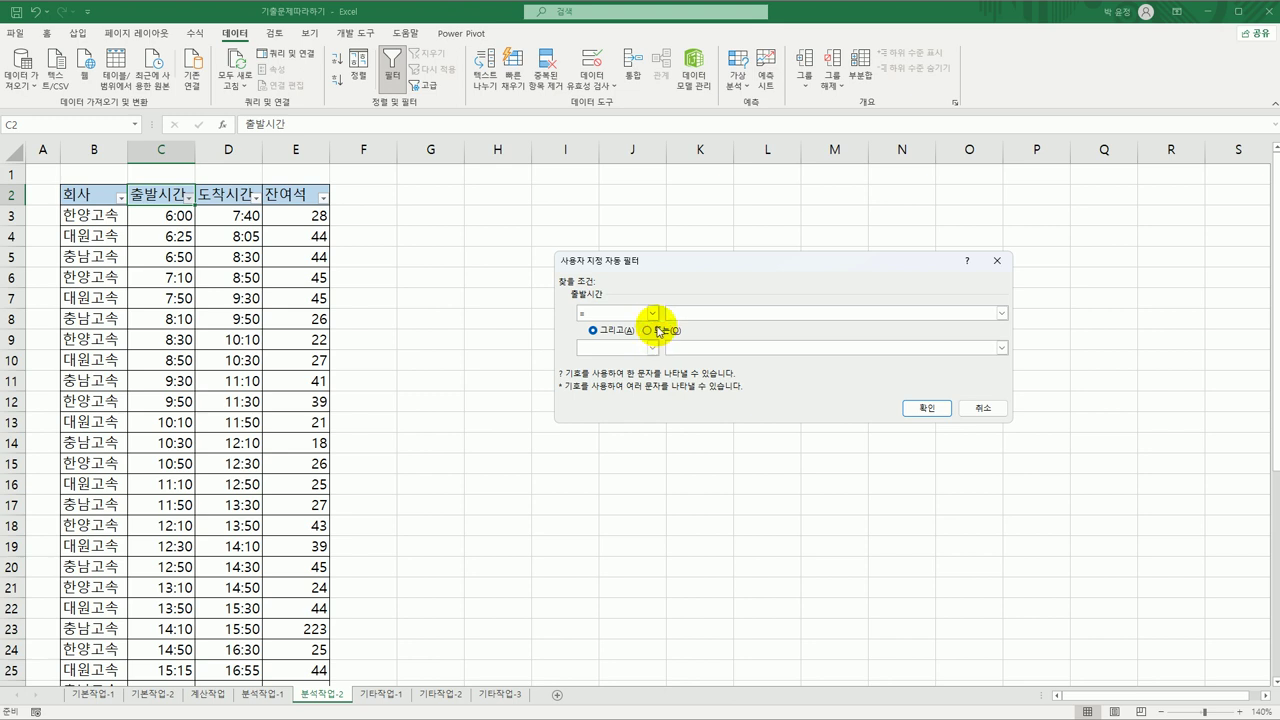
pyautogui.click(652, 313)
pyautogui.click(616, 369)
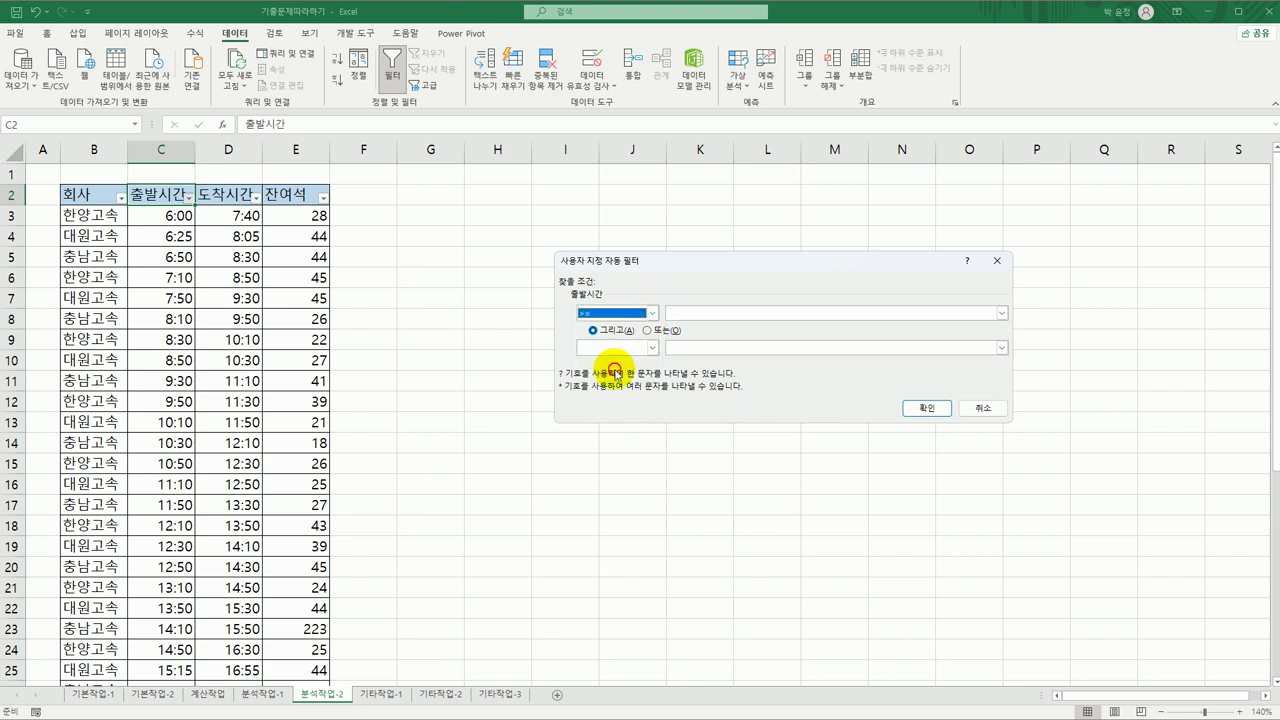
pyautogui.click(687, 314)
pyautogui.write('0')
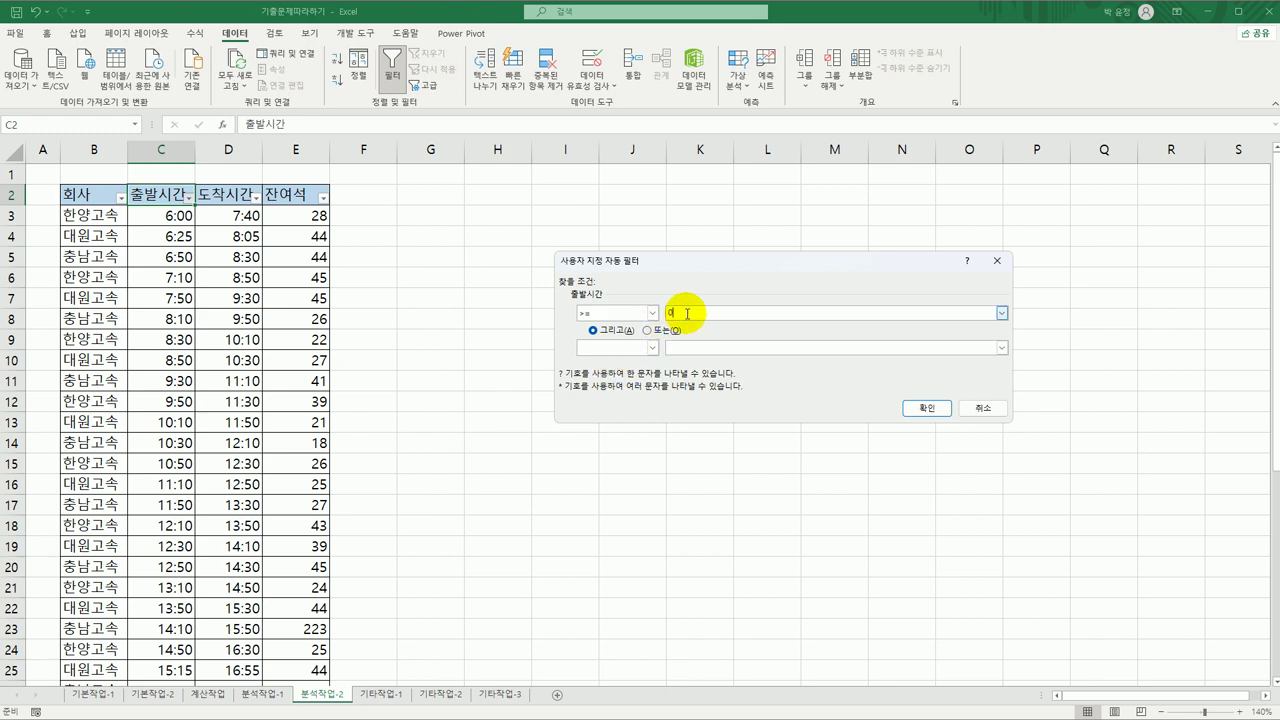
pyautogui.write('9:00')
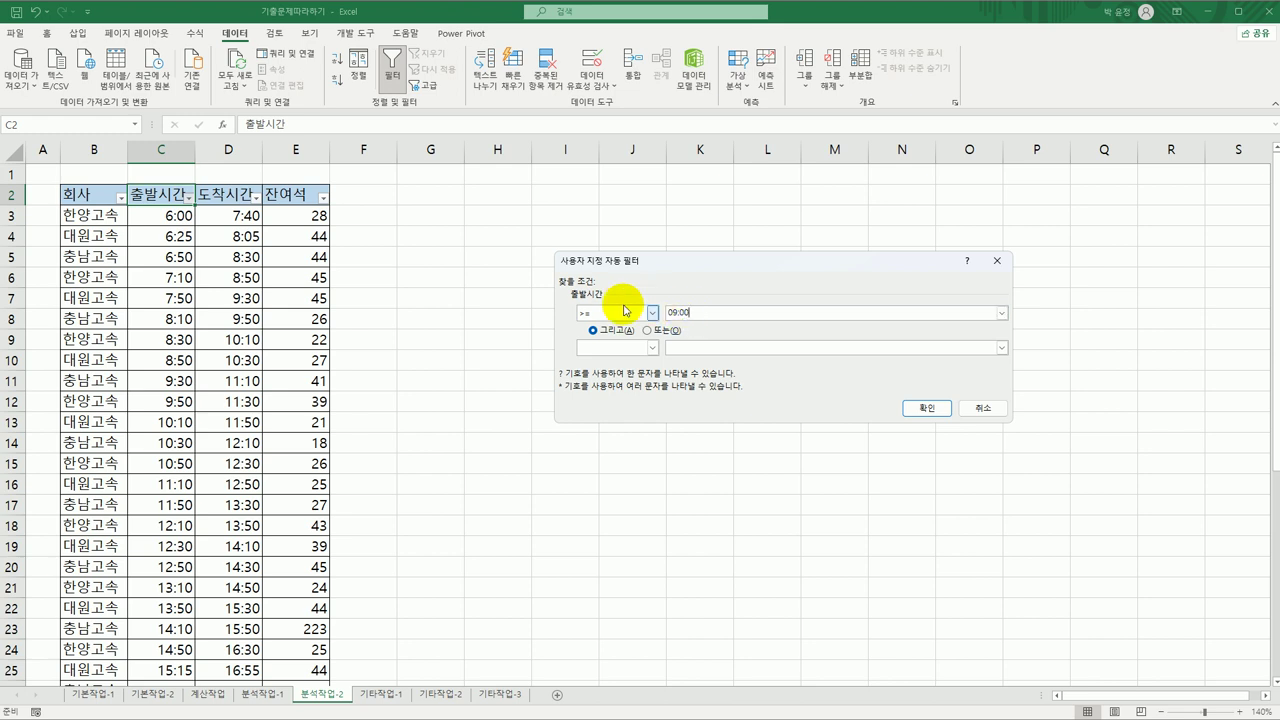
# - Add a second 출발시간 condition of <= 11:00 joined with 그리고, and apply the filter
pyautogui.click(600, 332)
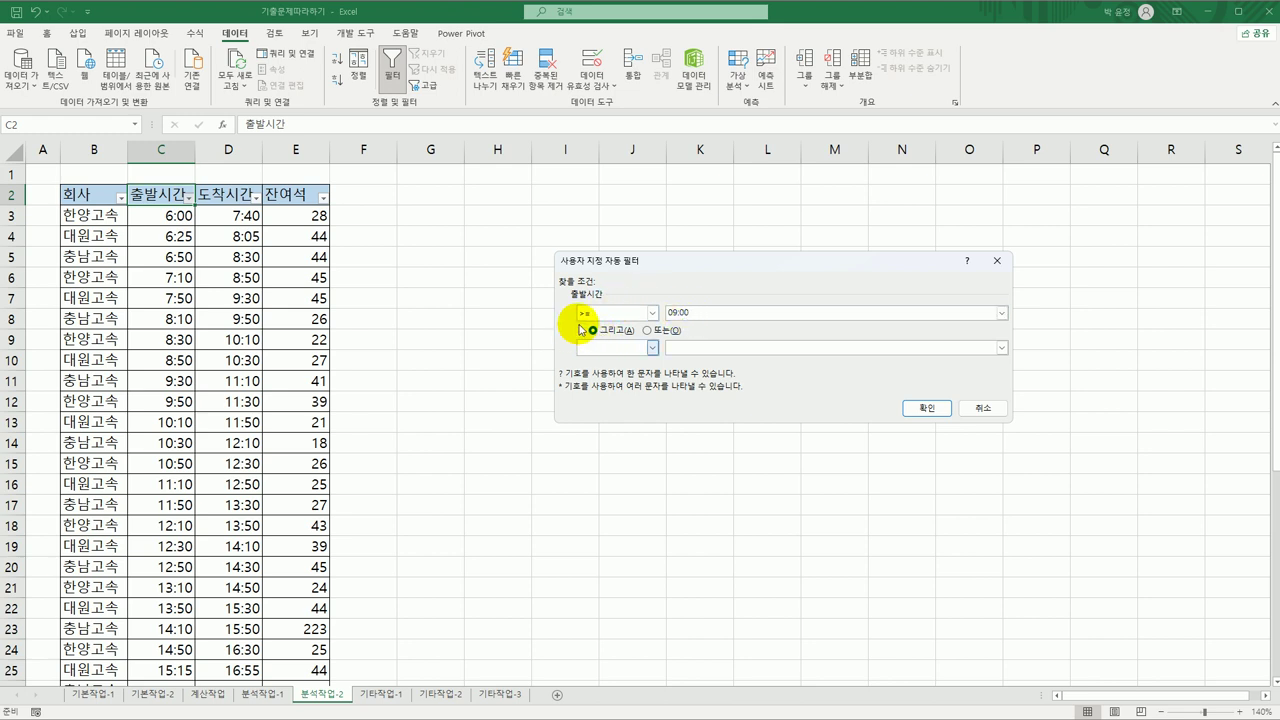
pyautogui.click(651, 347)
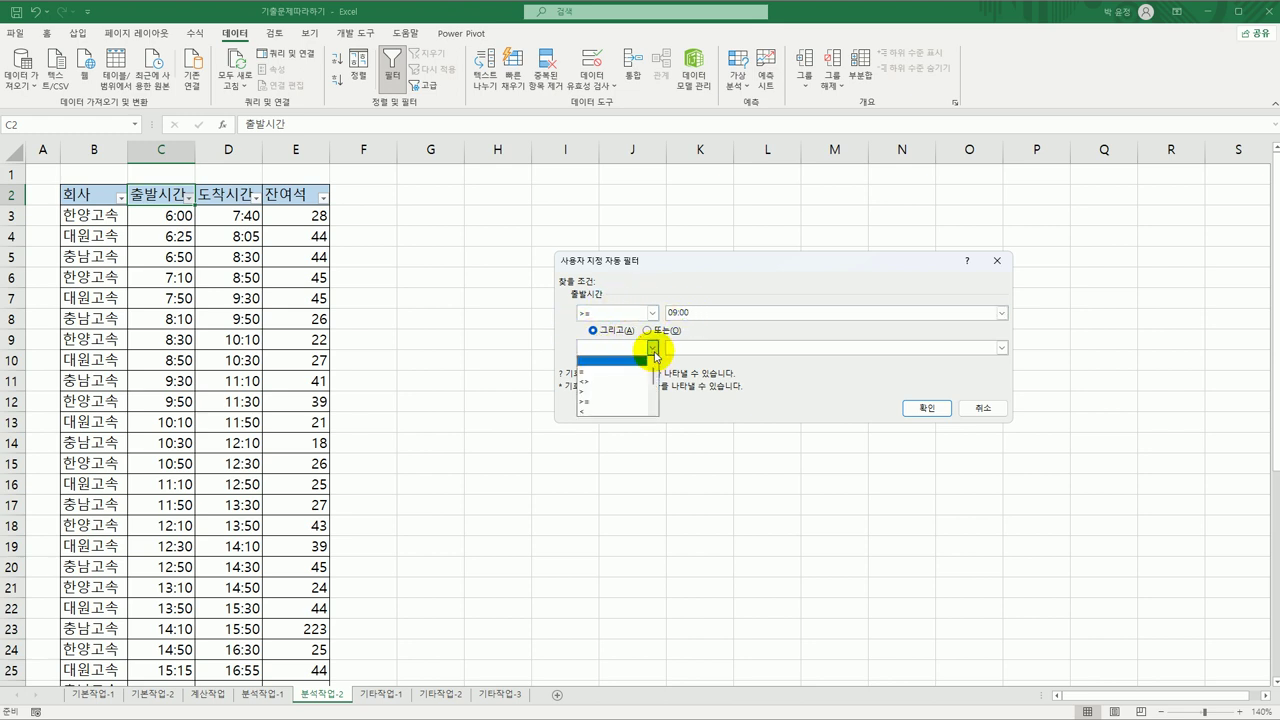
pyautogui.click(636, 409)
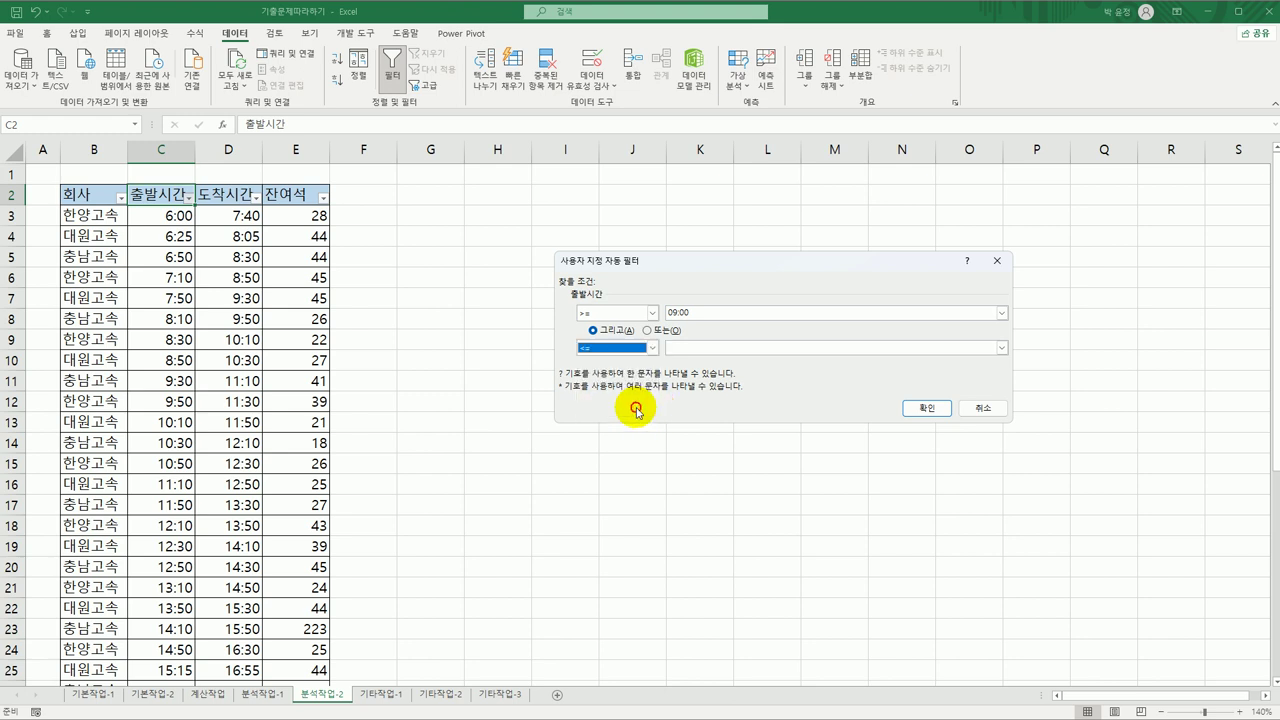
pyautogui.click(723, 347)
pyautogui.write('11:00')
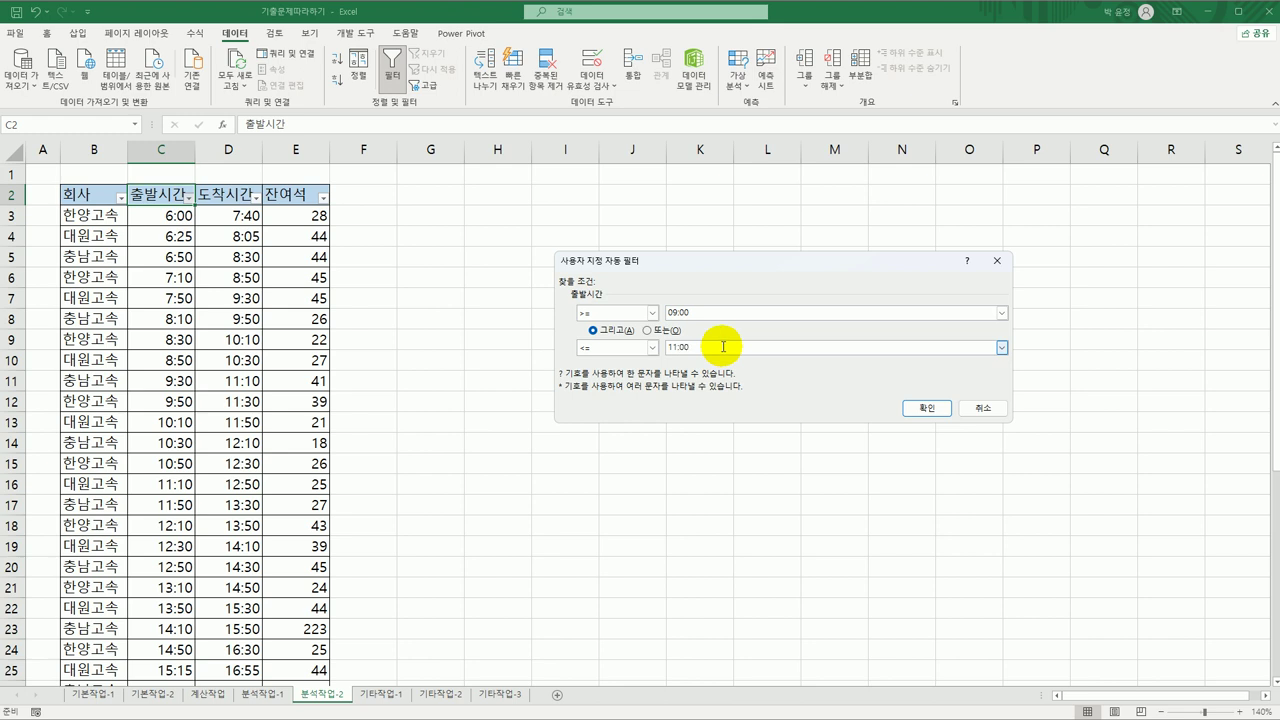
pyautogui.click(929, 408)
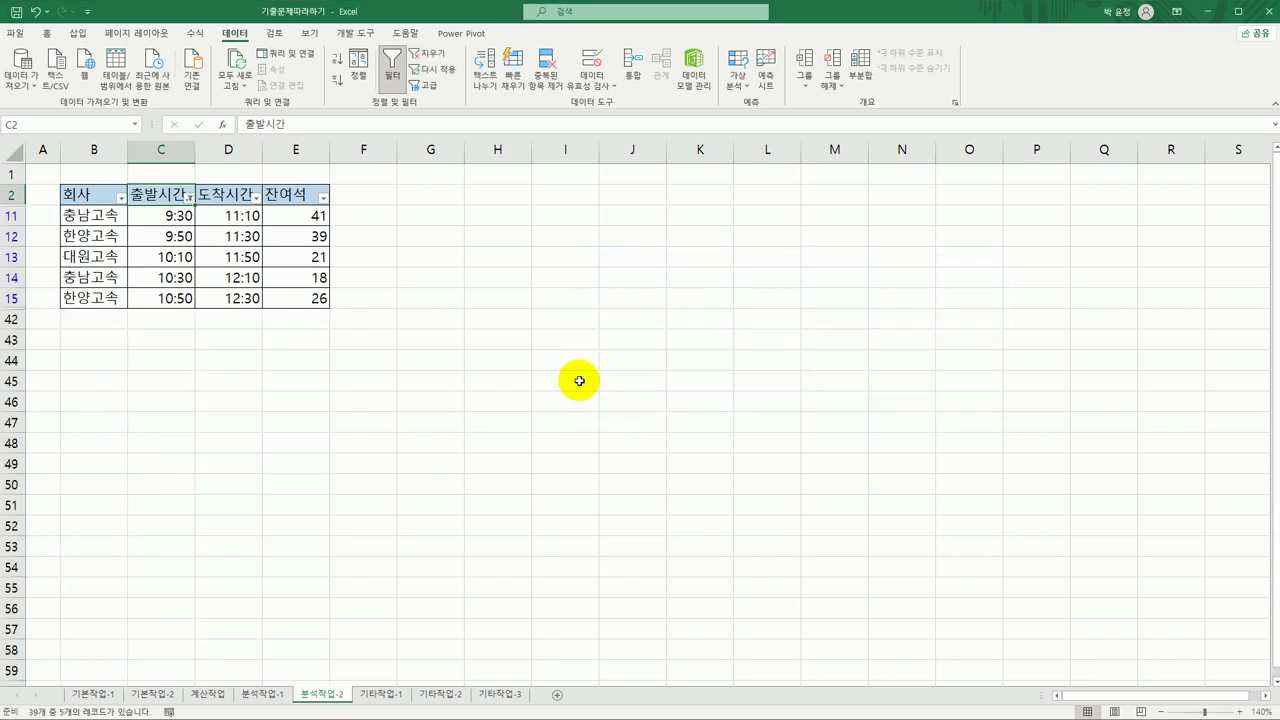
pyautogui.click(170, 217)
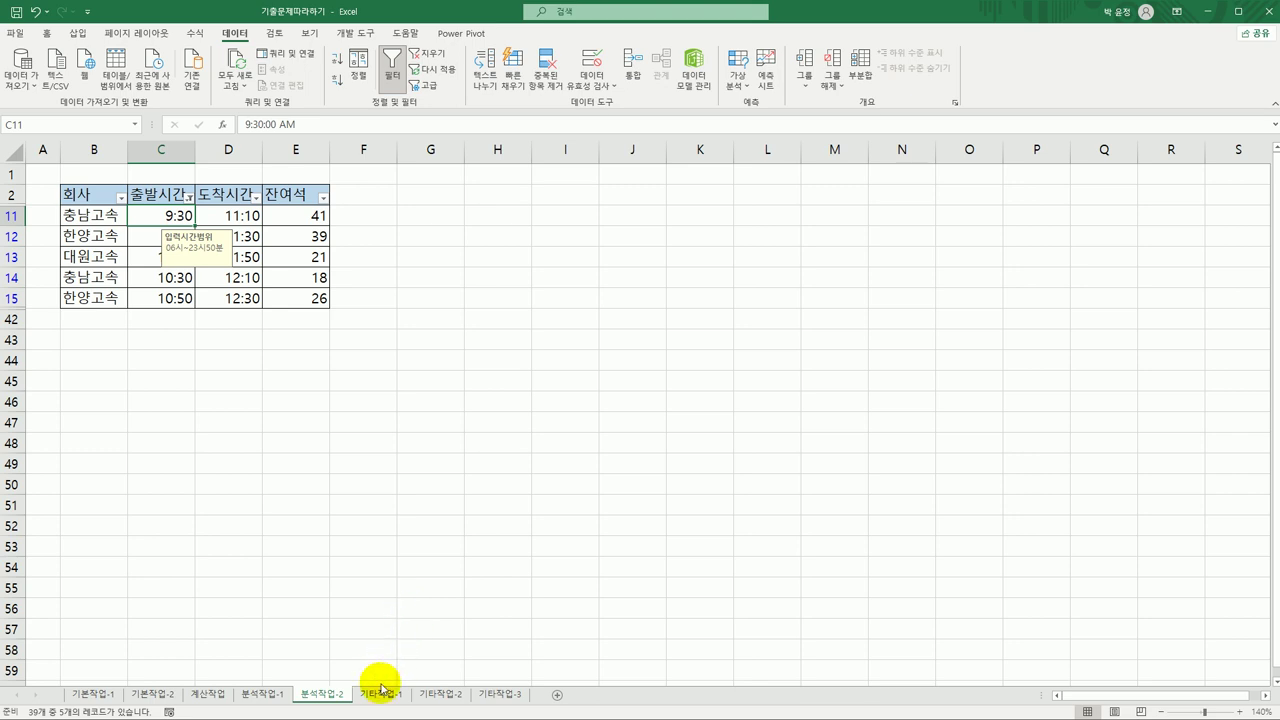
# - On the 기타작업-1 sheet, change the chart's 평균온도 series to 표식이 있는 꺾은선형
pyautogui.click(380, 692)
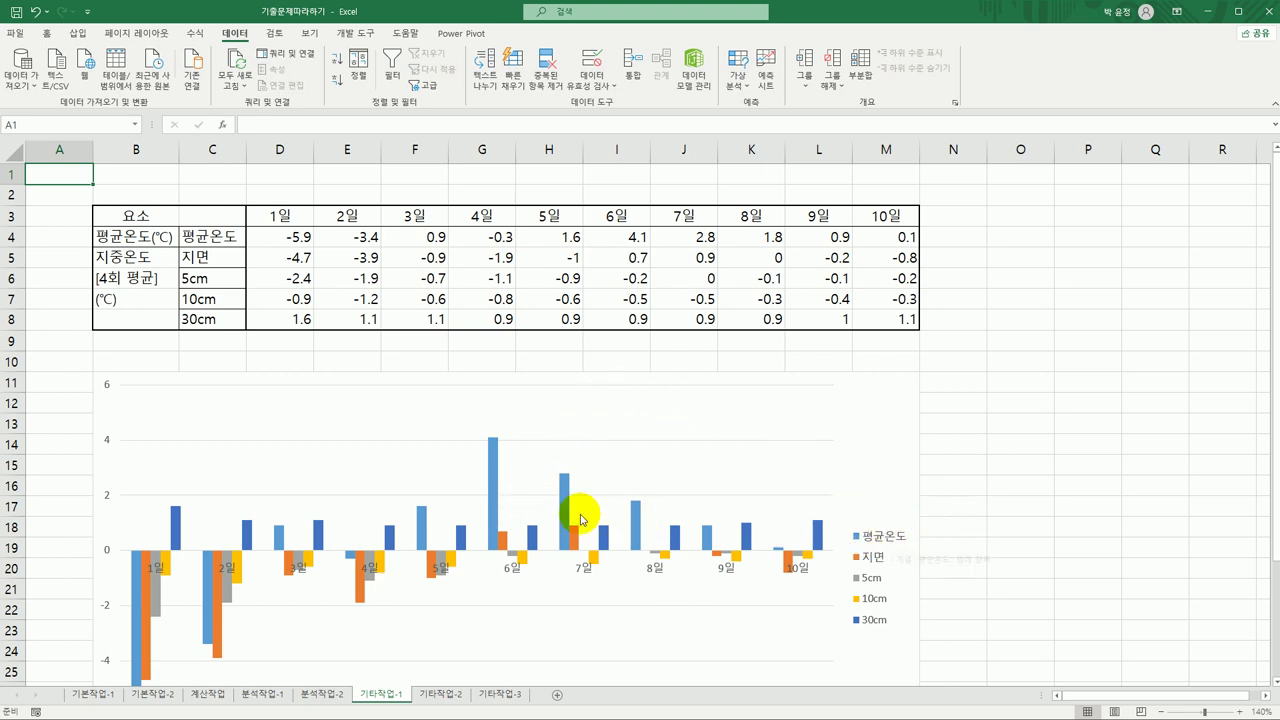
pyautogui.click(492, 460)
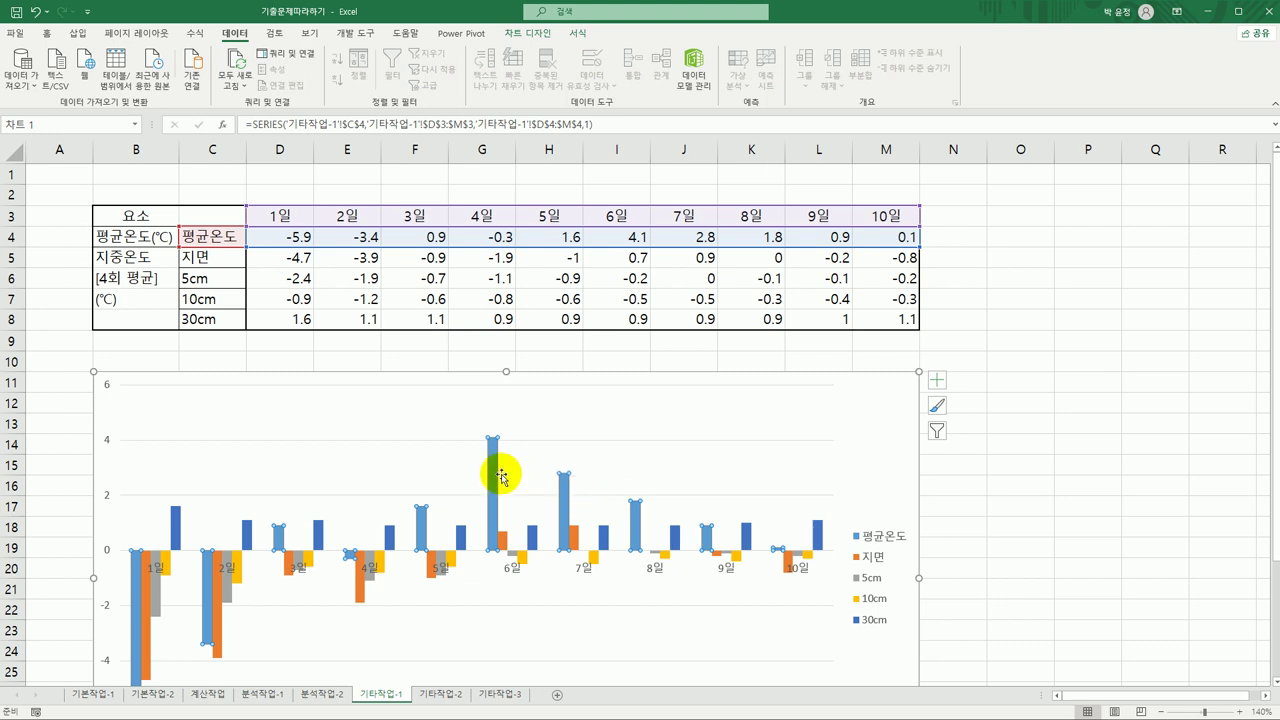
pyautogui.moveTo(499, 480)
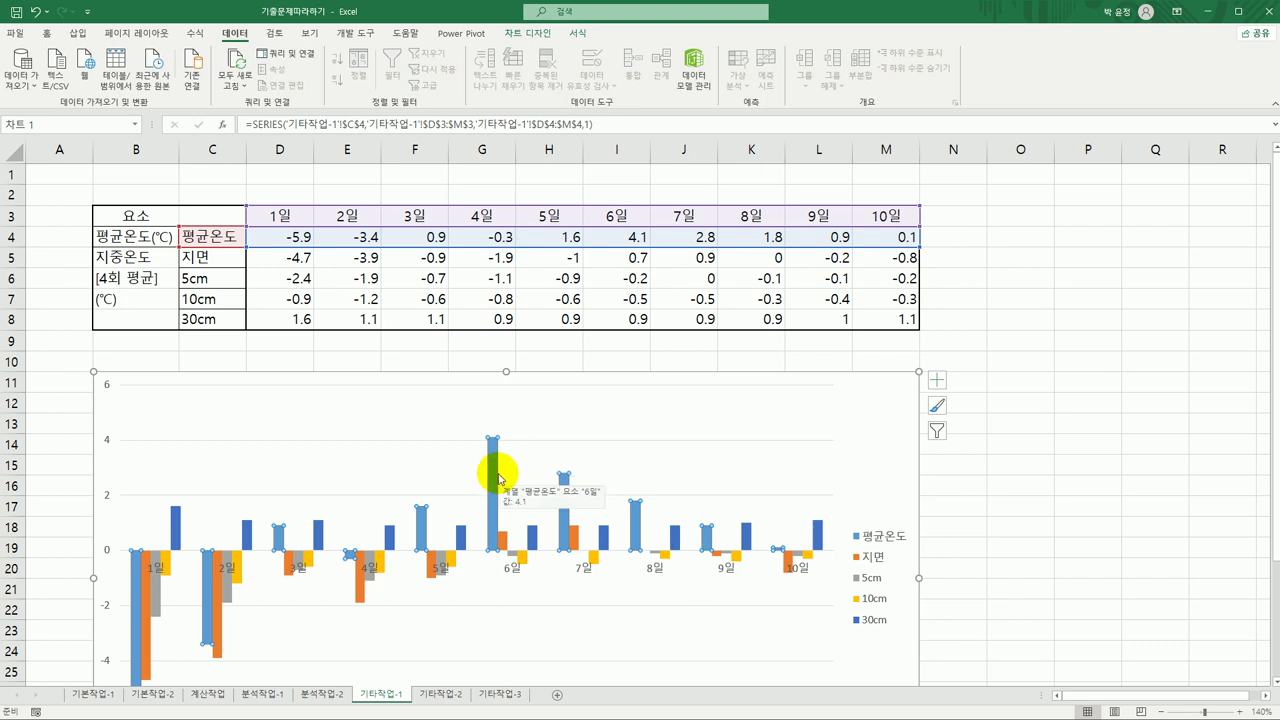
pyautogui.scroll(-3, 478, 326)
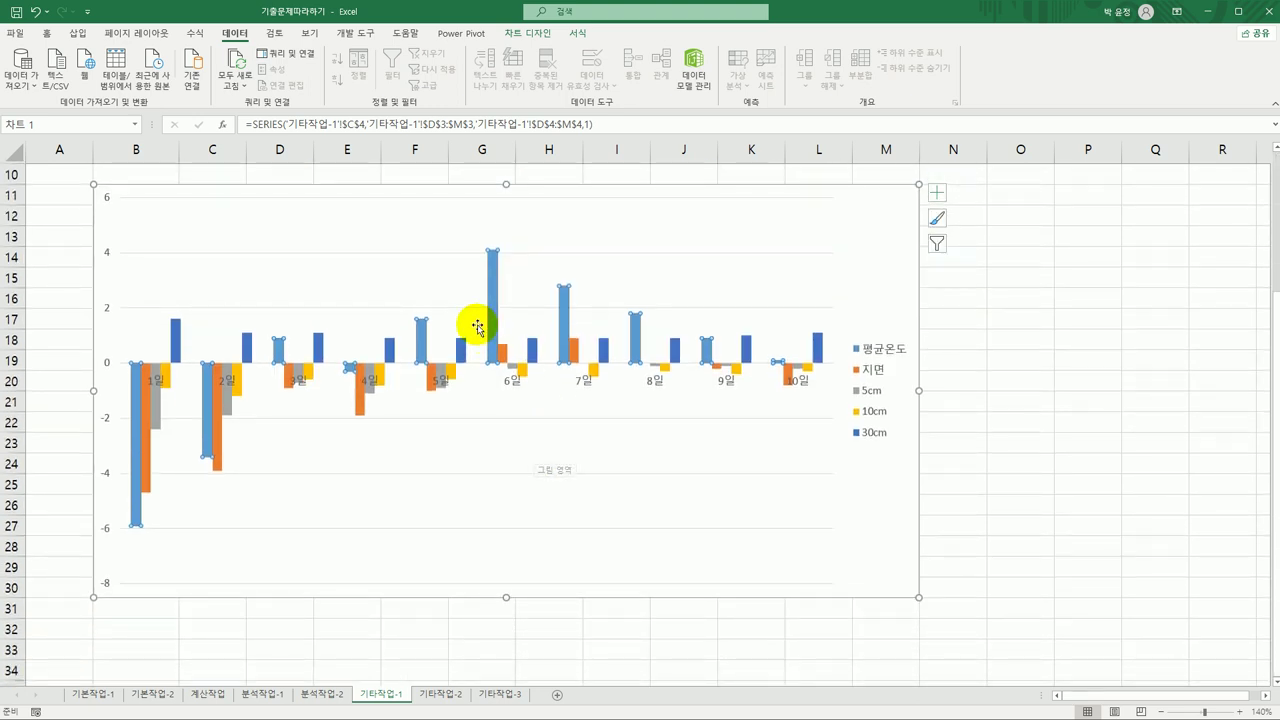
pyautogui.rightClick(489, 268)
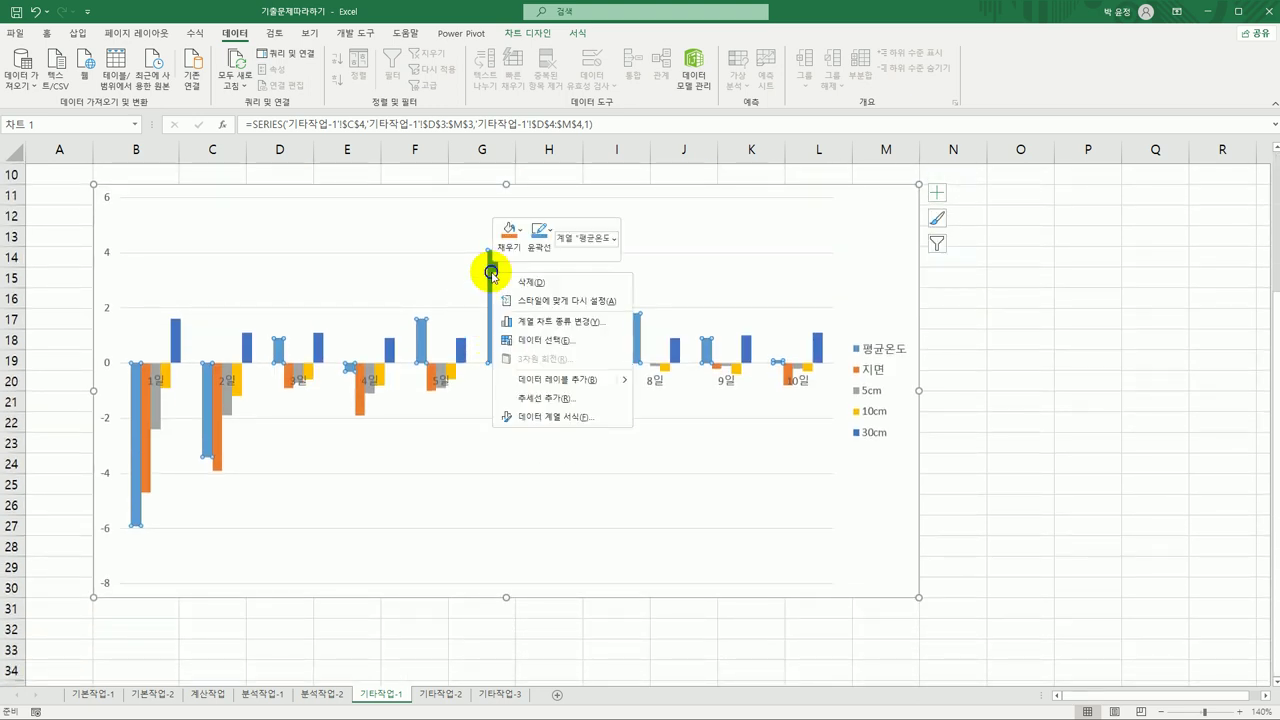
pyautogui.click(555, 326)
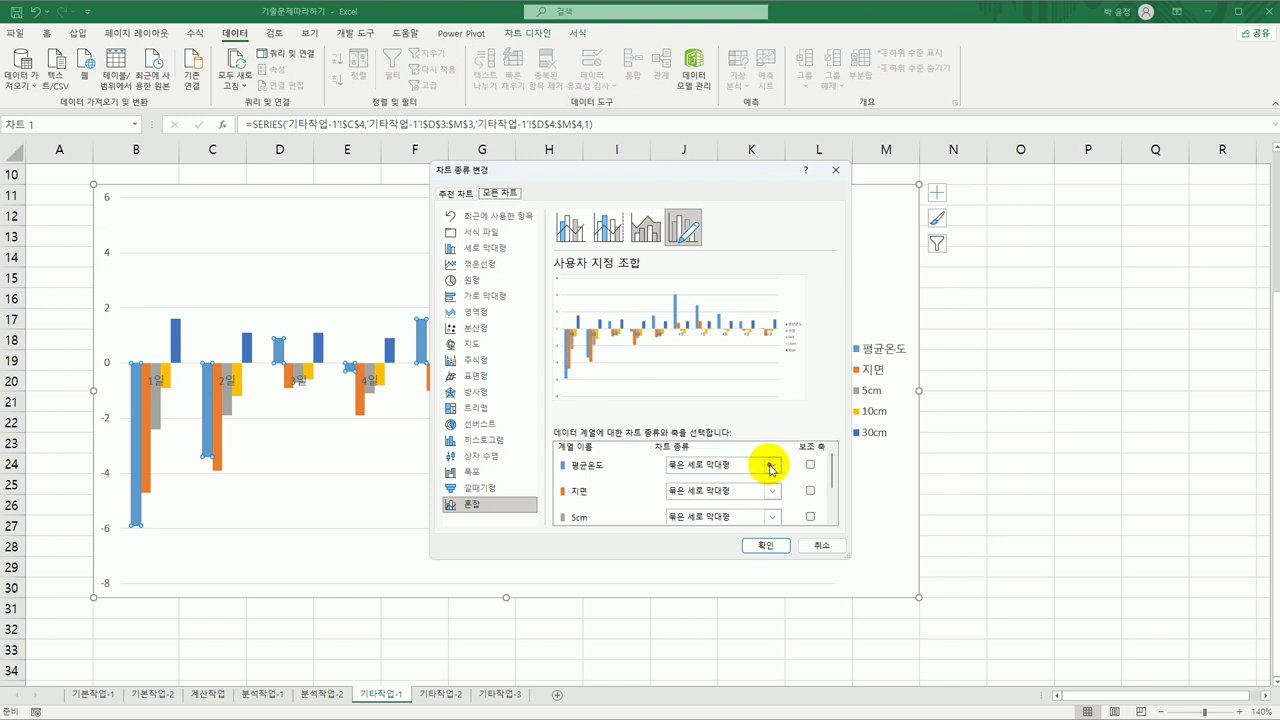
pyautogui.click(771, 466)
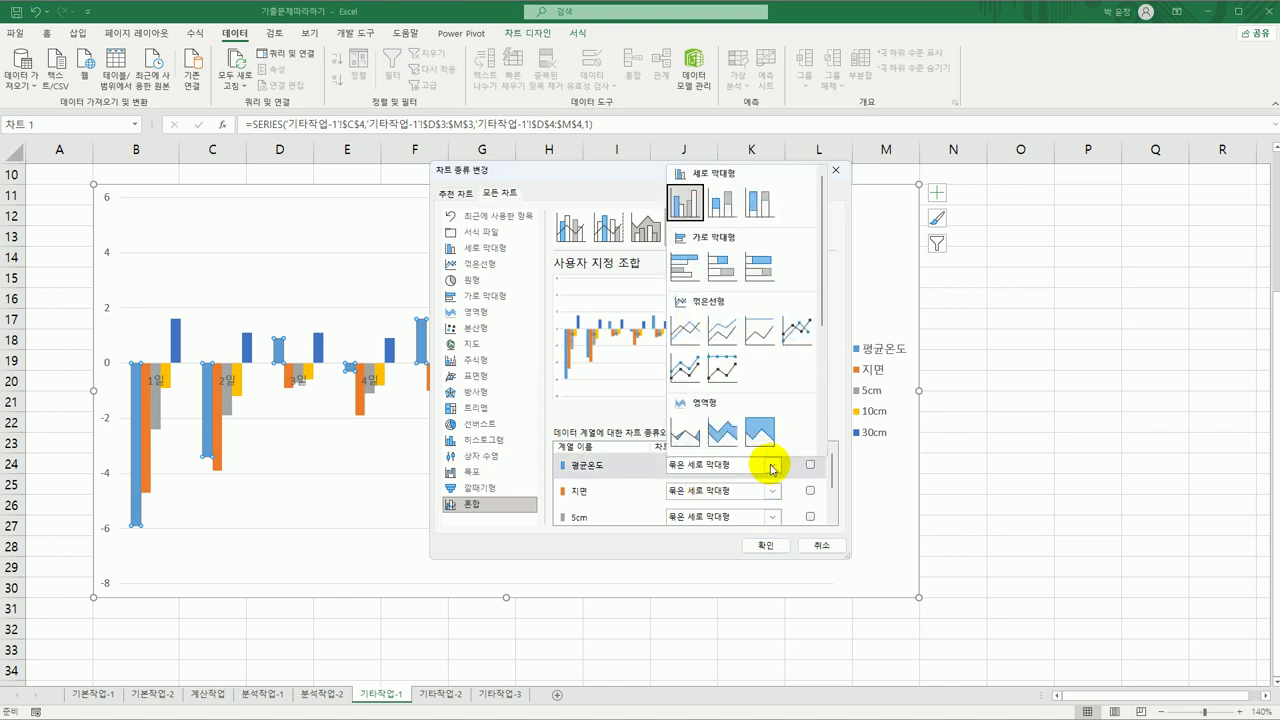
pyautogui.click(796, 333)
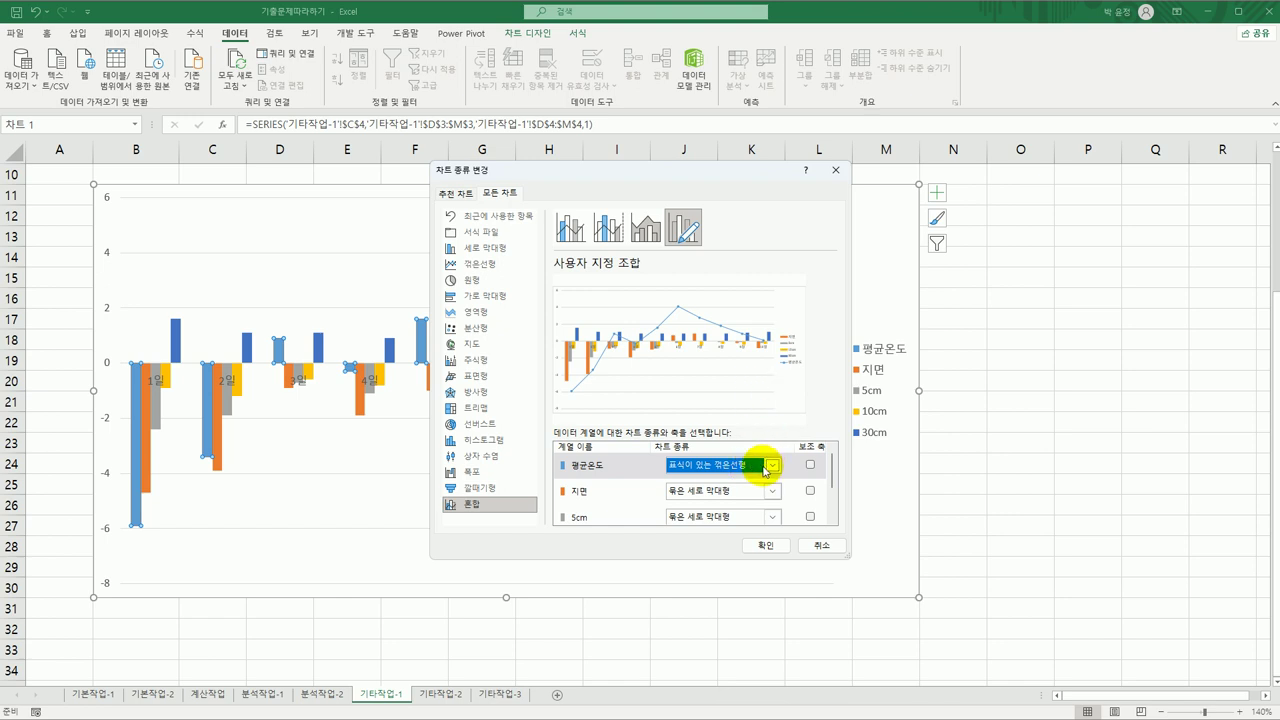
pyautogui.click(768, 547)
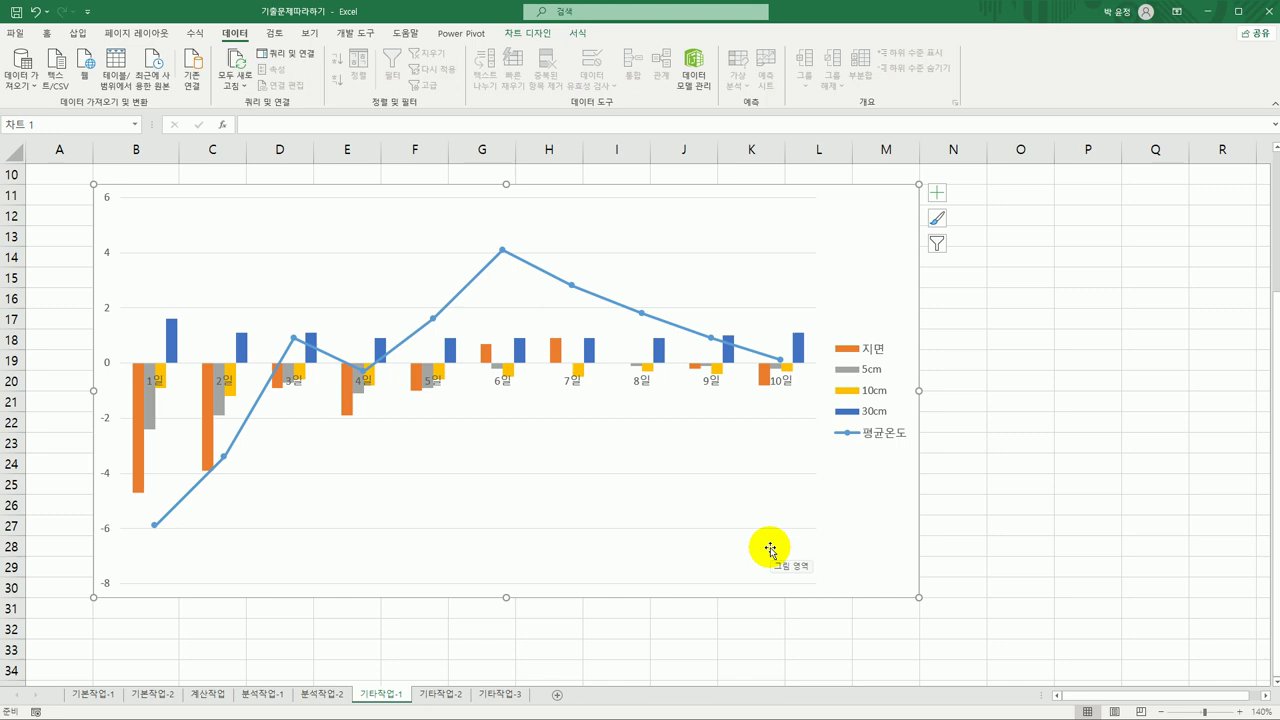
# - Add data labels to the 평균온도 line series
pyautogui.click(501, 249)
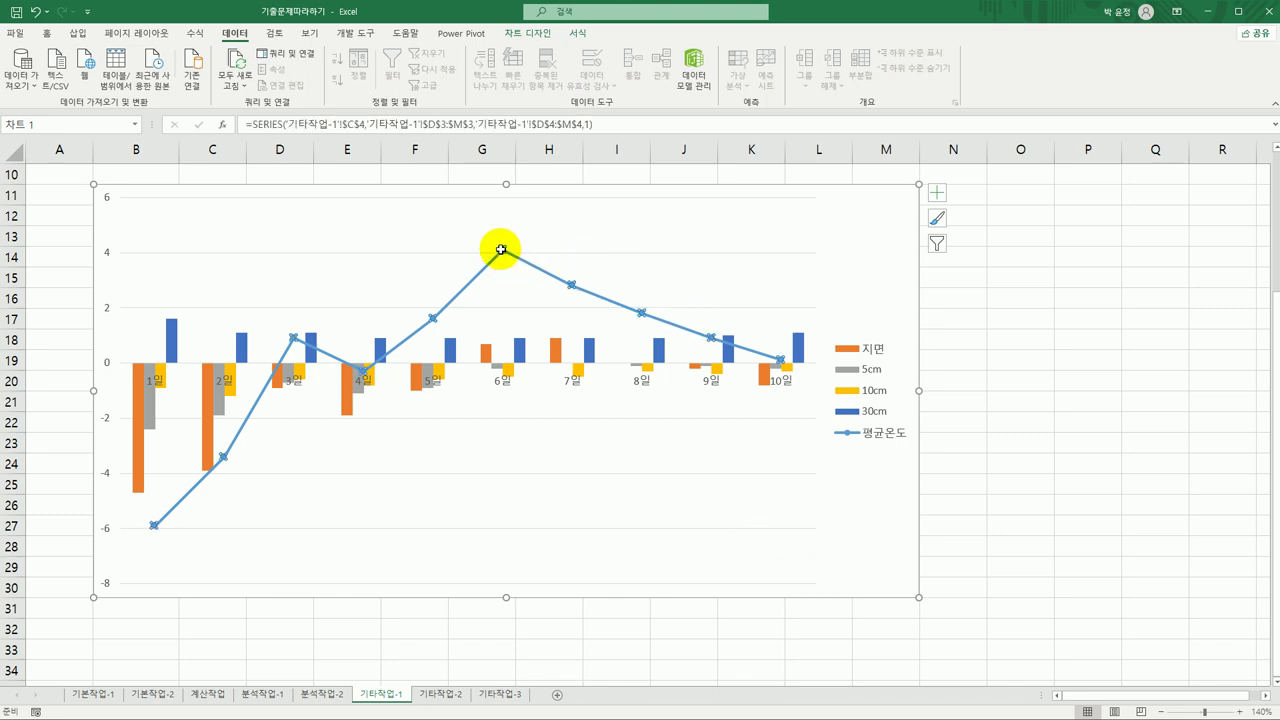
pyautogui.rightClick(501, 249)
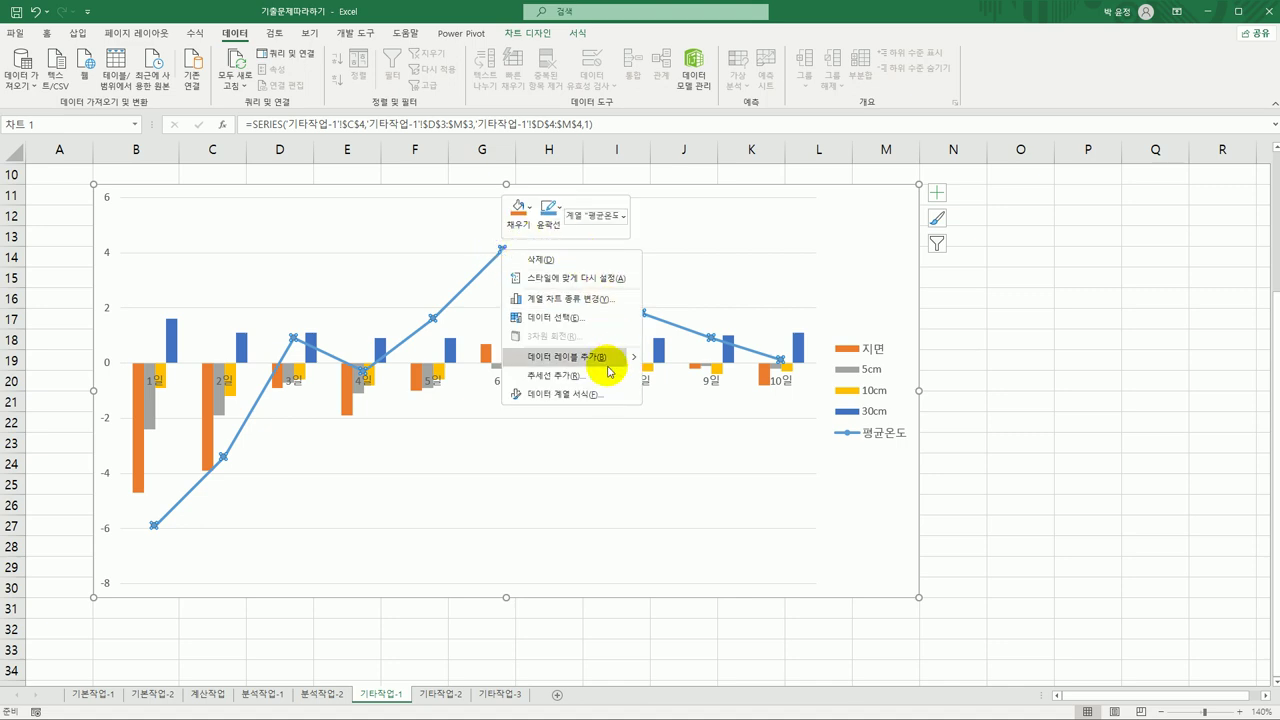
pyautogui.click(566, 357)
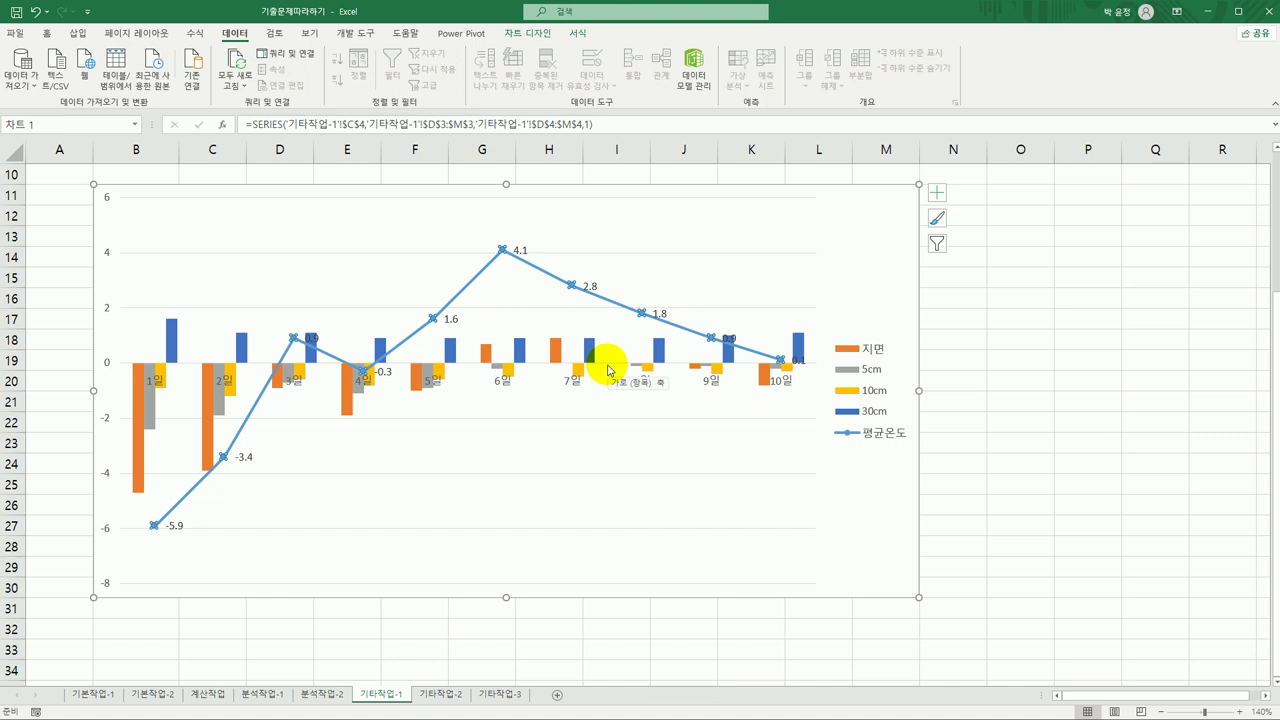
# - Add a chart title reading 지중온도와 평균온도의 비교
pyautogui.click(932, 194)
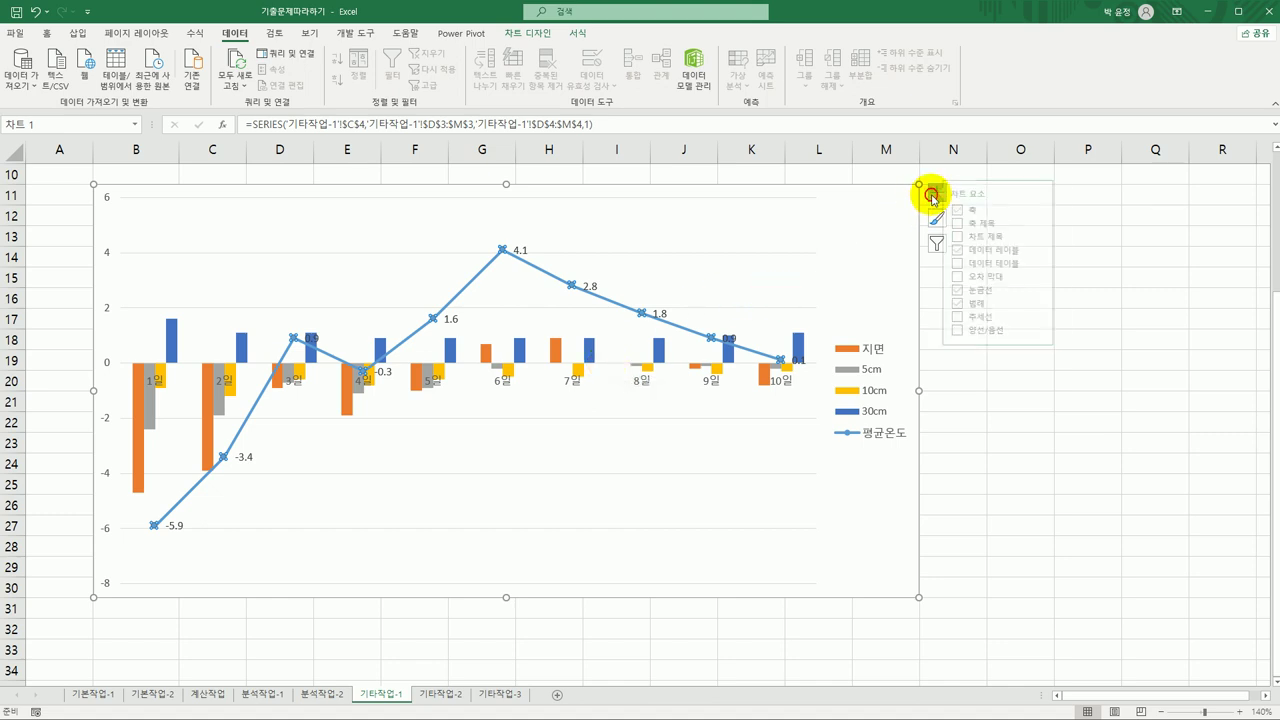
pyautogui.click(997, 237)
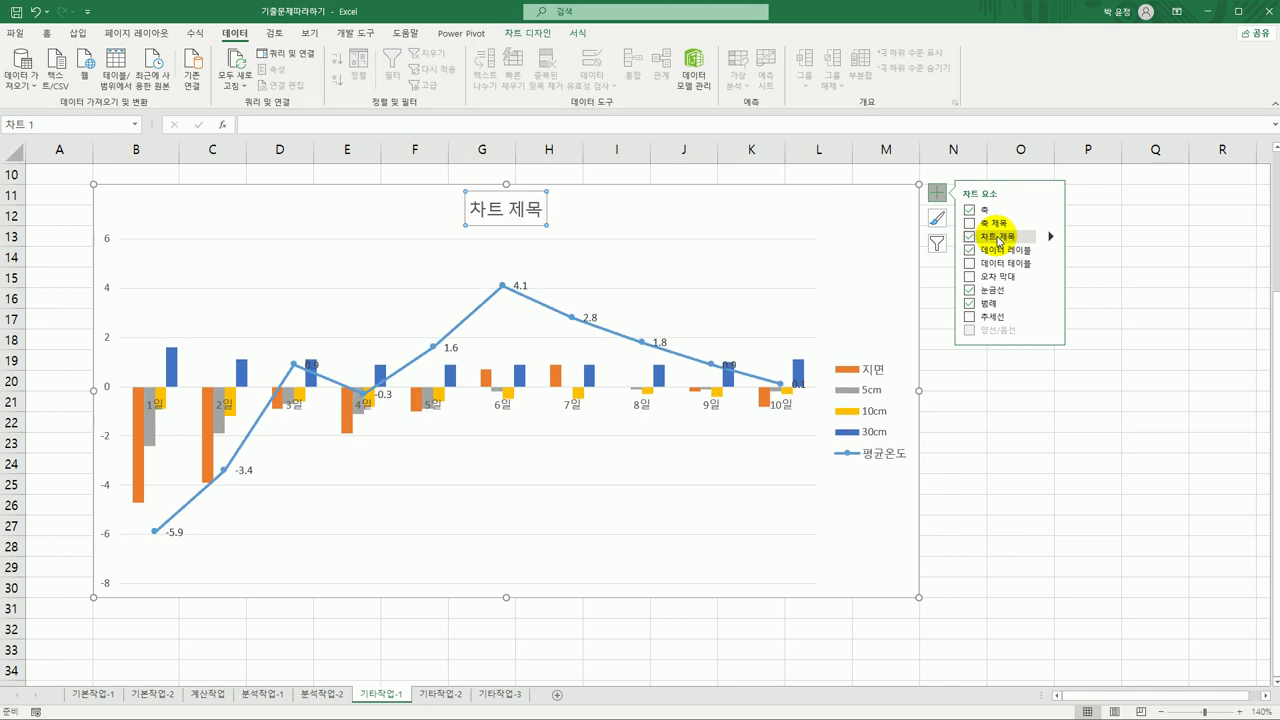
pyautogui.moveTo(471, 206); pyautogui.dragTo(541, 212)
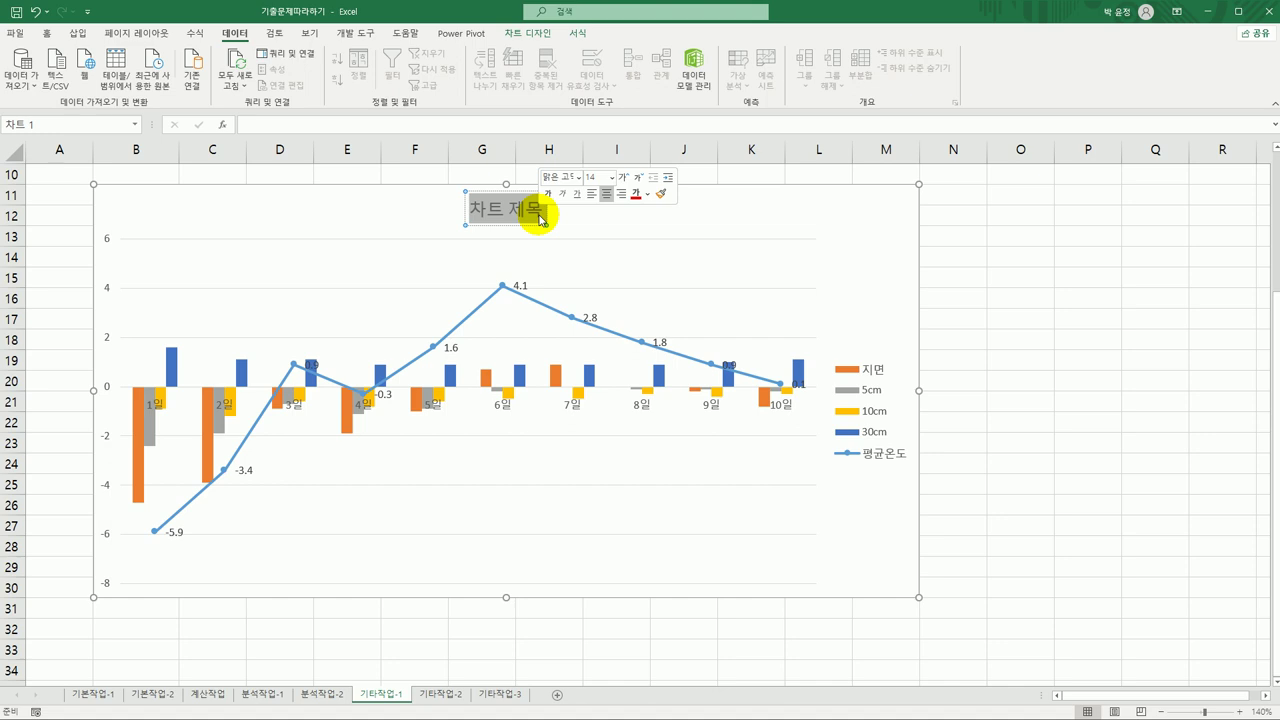
pyautogui.write('지중온동')
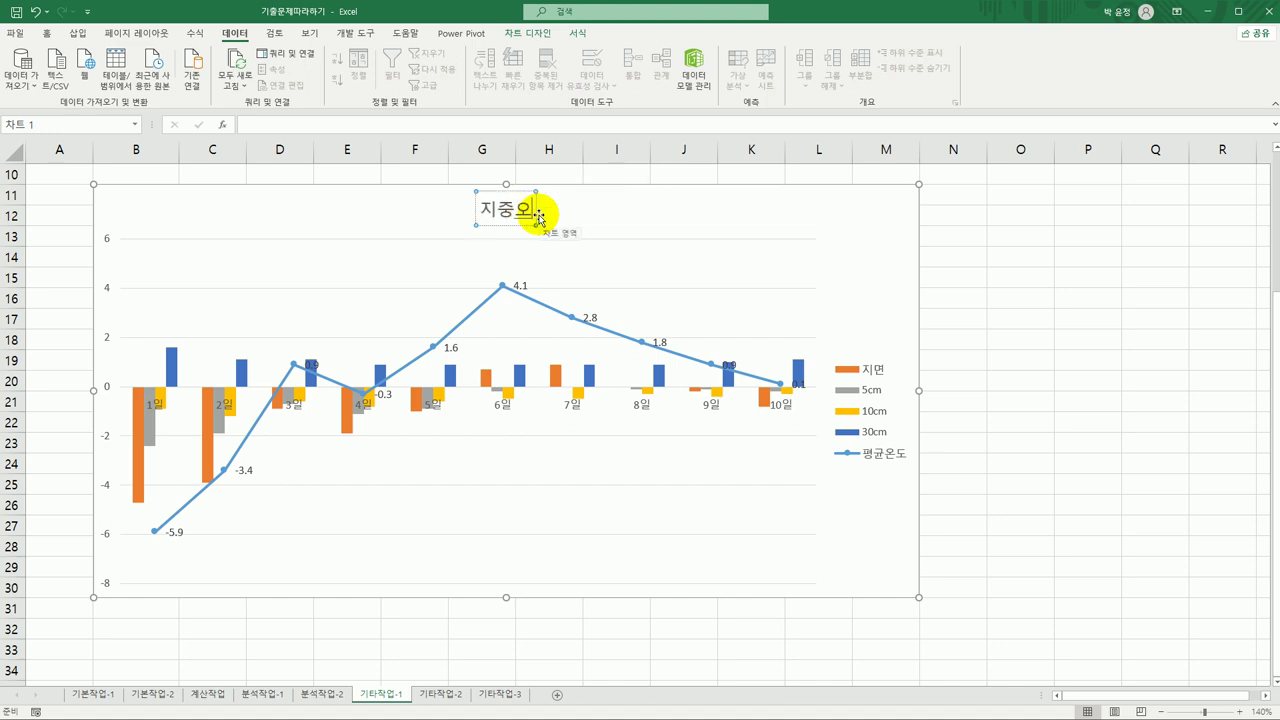
pyautogui.write('와')
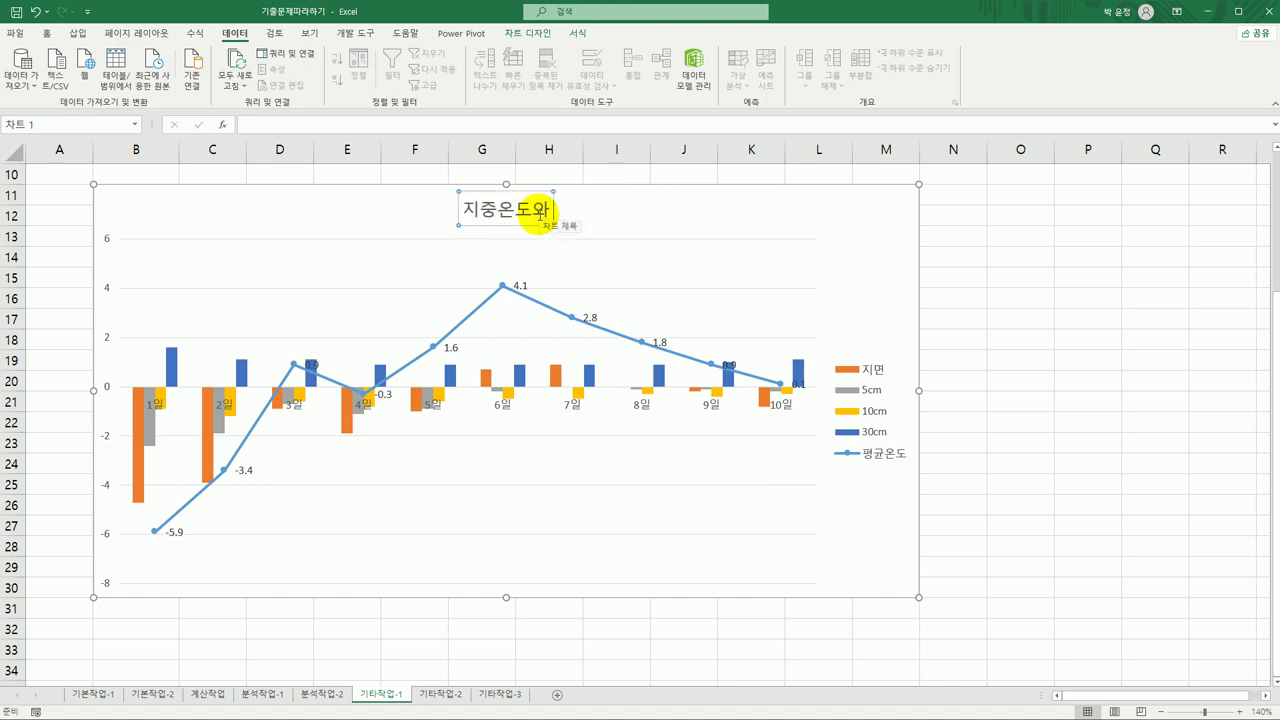
pyautogui.write(' 평균온도')
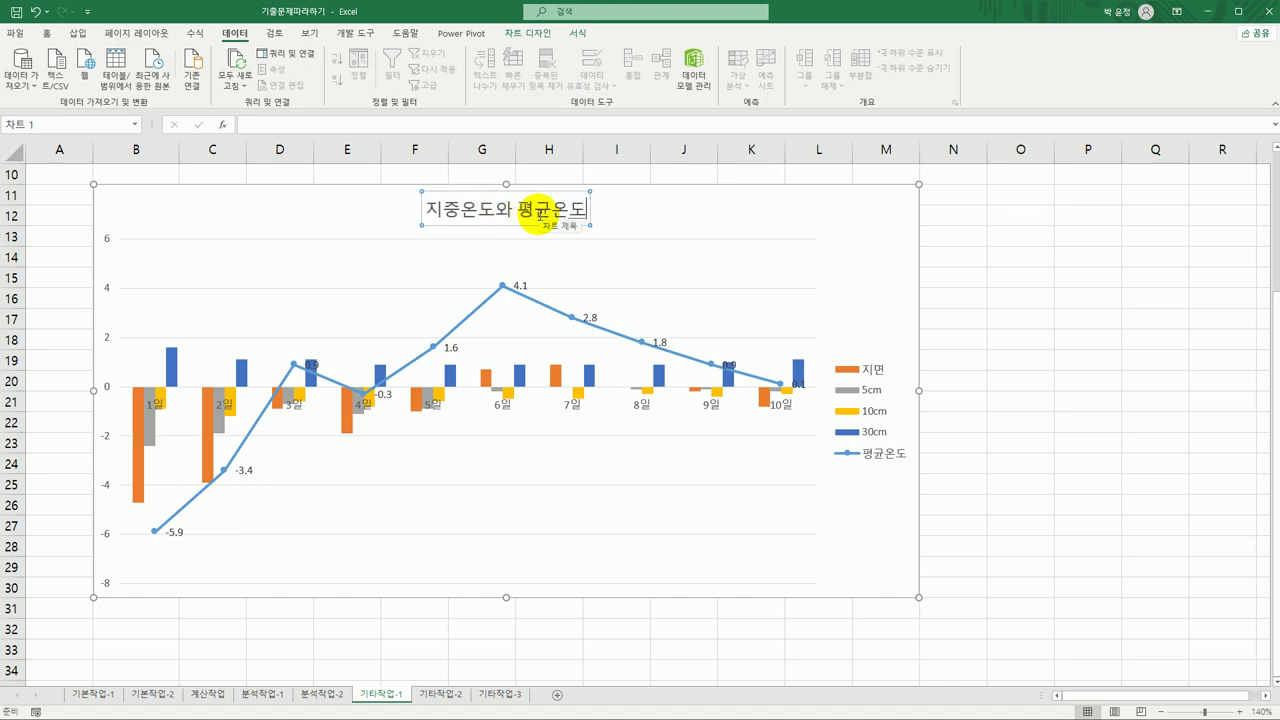
pyautogui.write('으')
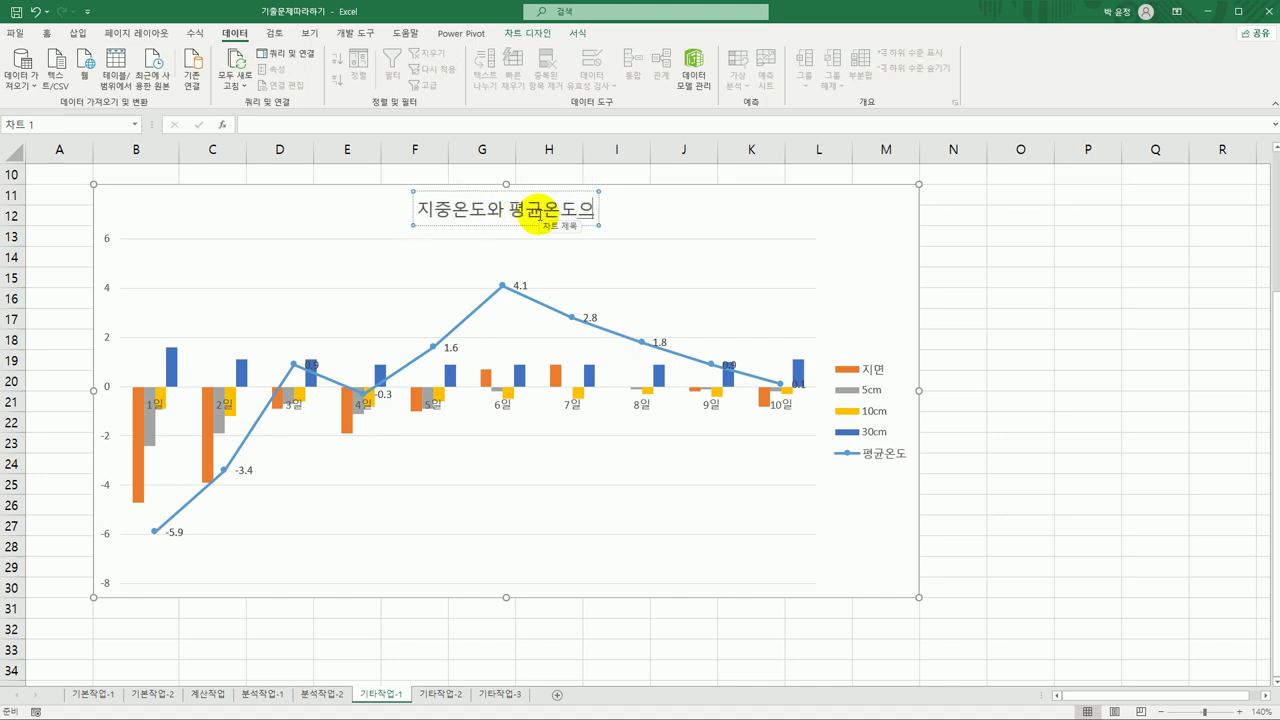
pyautogui.press('BackSpace')
pyautogui.write('의 비')
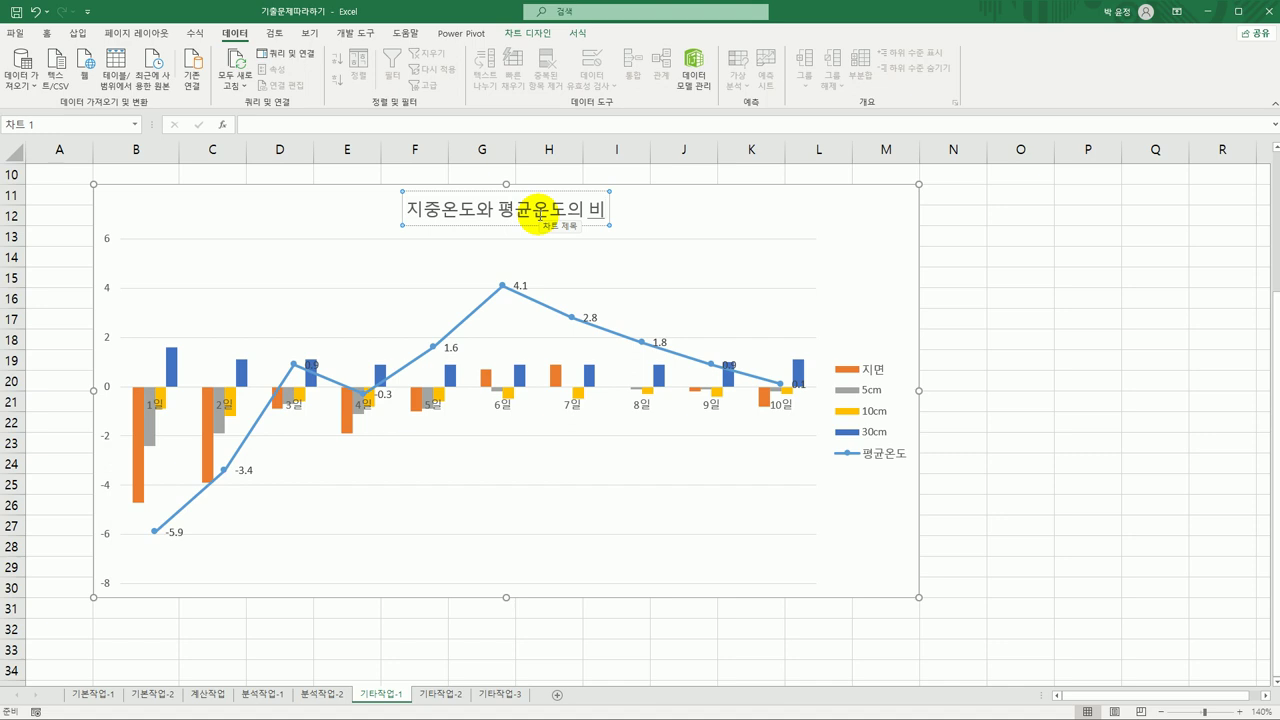
pyautogui.write('교')
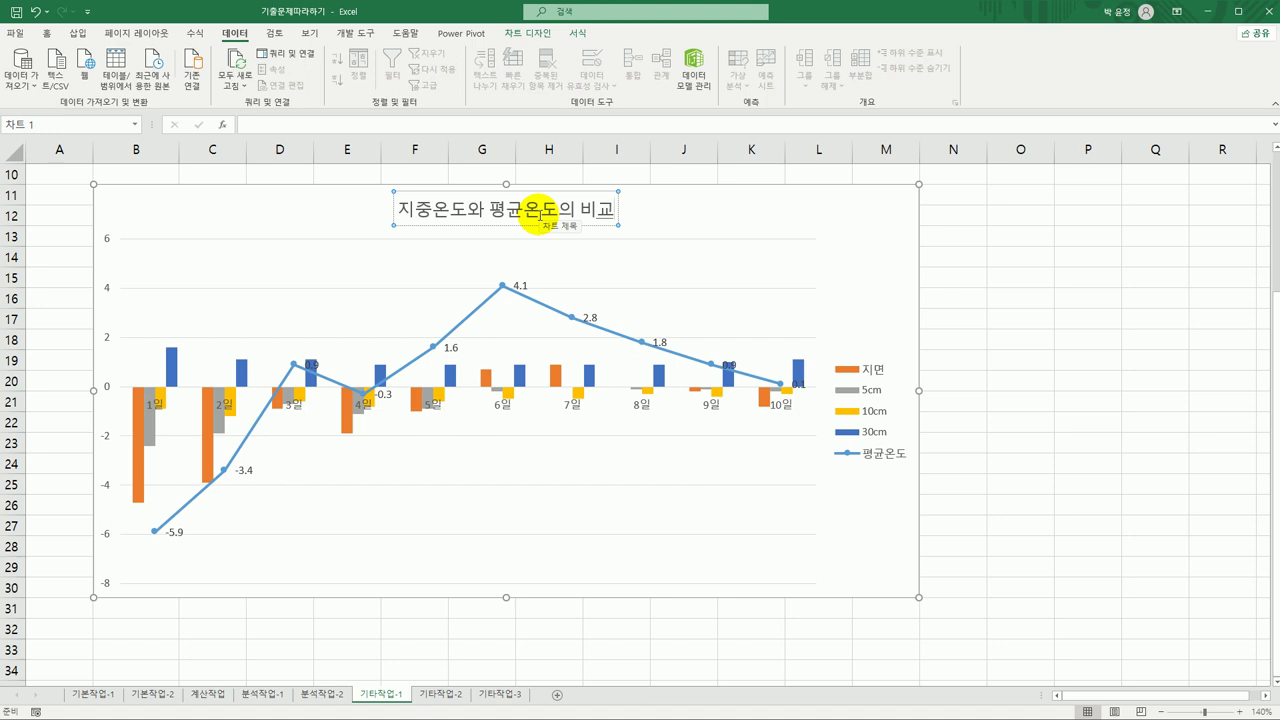
pyautogui.click(912, 202)
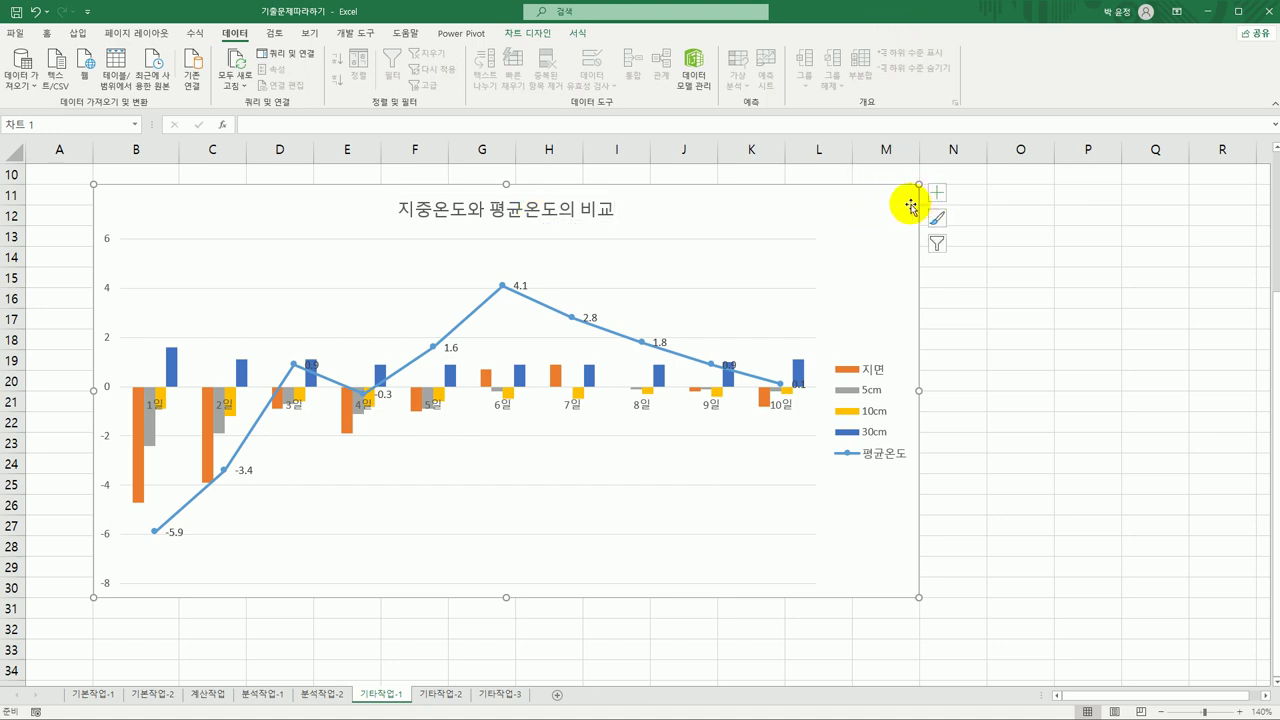
# - Place the chart legend at 아래쪽
pyautogui.click(939, 195)
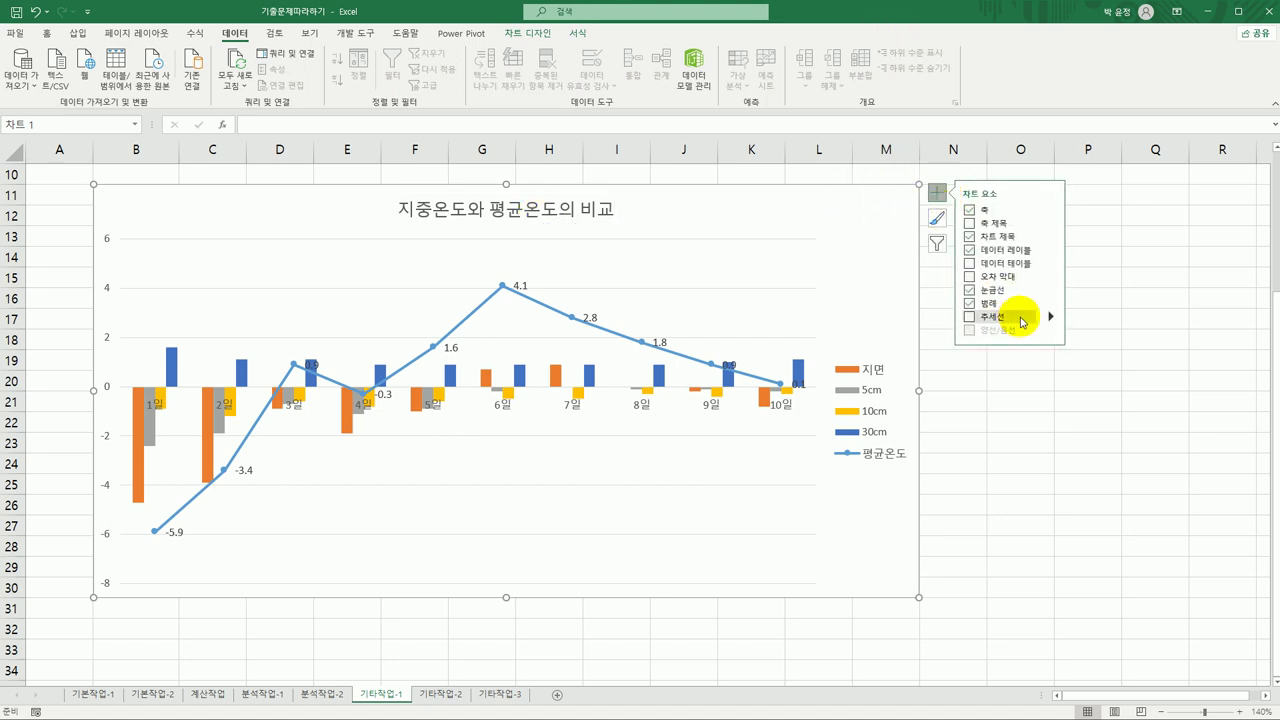
pyautogui.moveTo(1052, 303)
pyautogui.click(1104, 360)
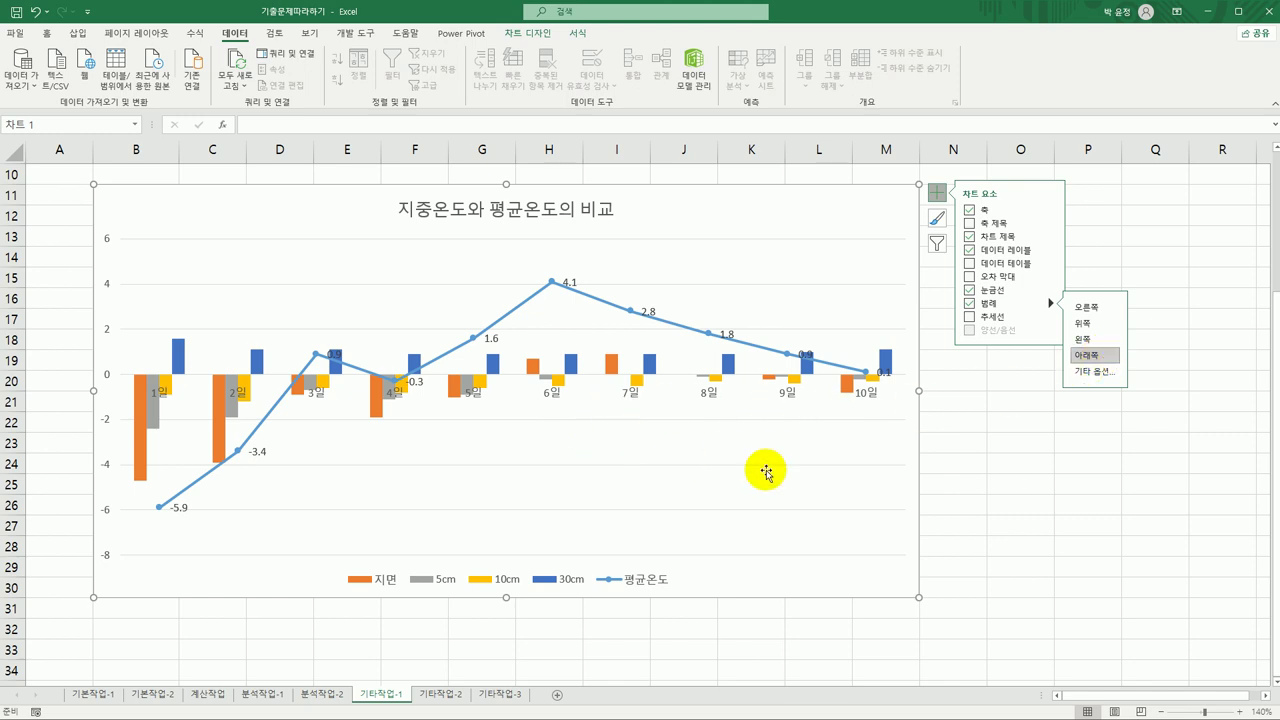
# - Set the series overlap (계열 겹치기) of the 지면 column series to 90%
pyautogui.click(376, 398)
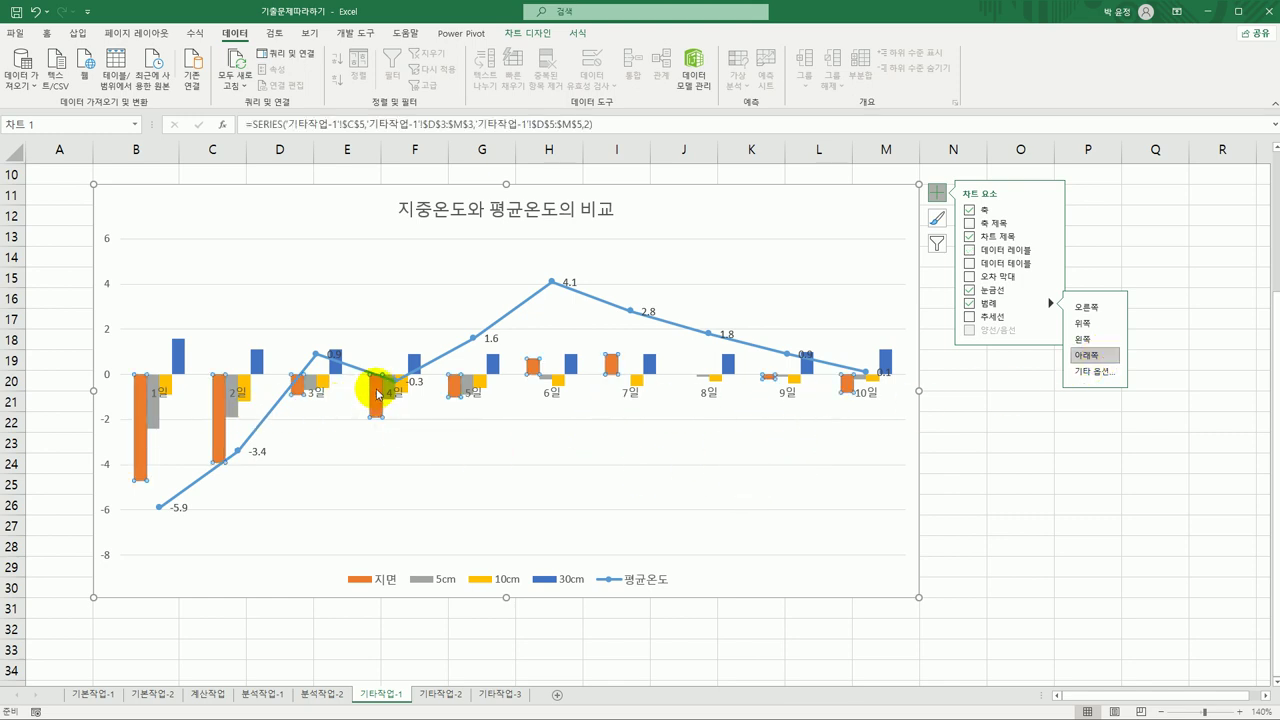
pyautogui.rightClick(378, 393)
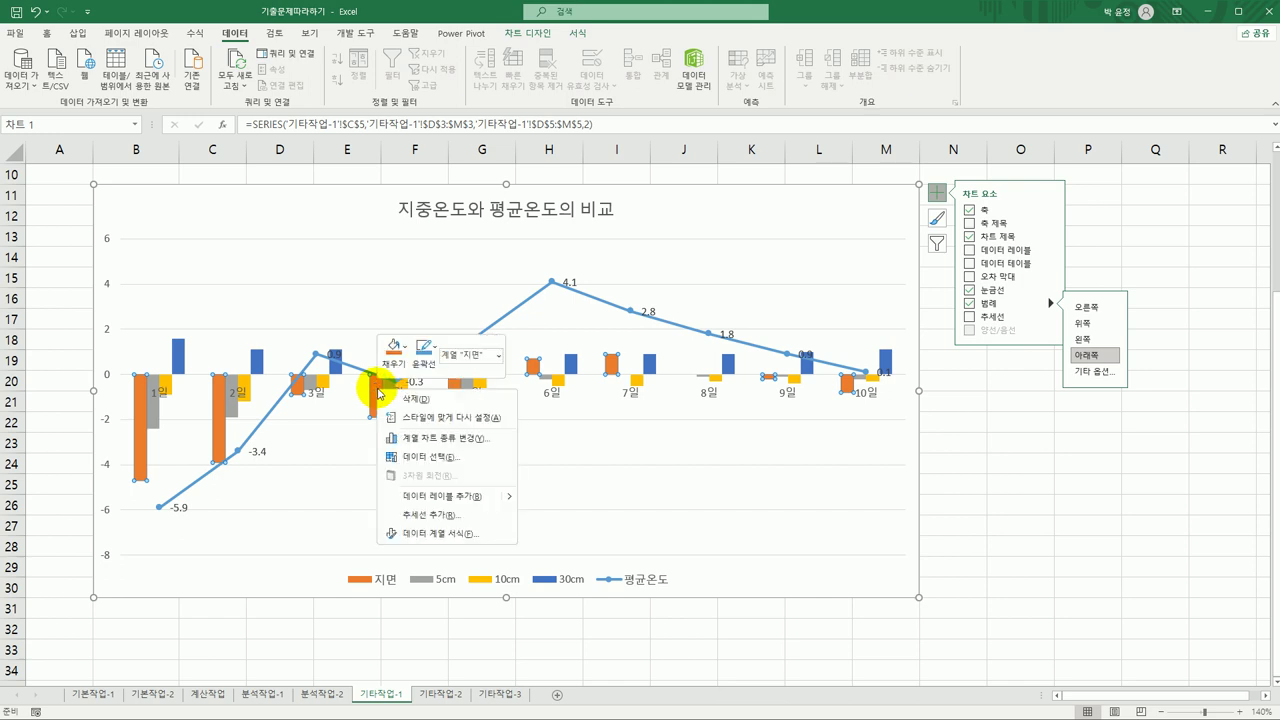
pyautogui.click(452, 533)
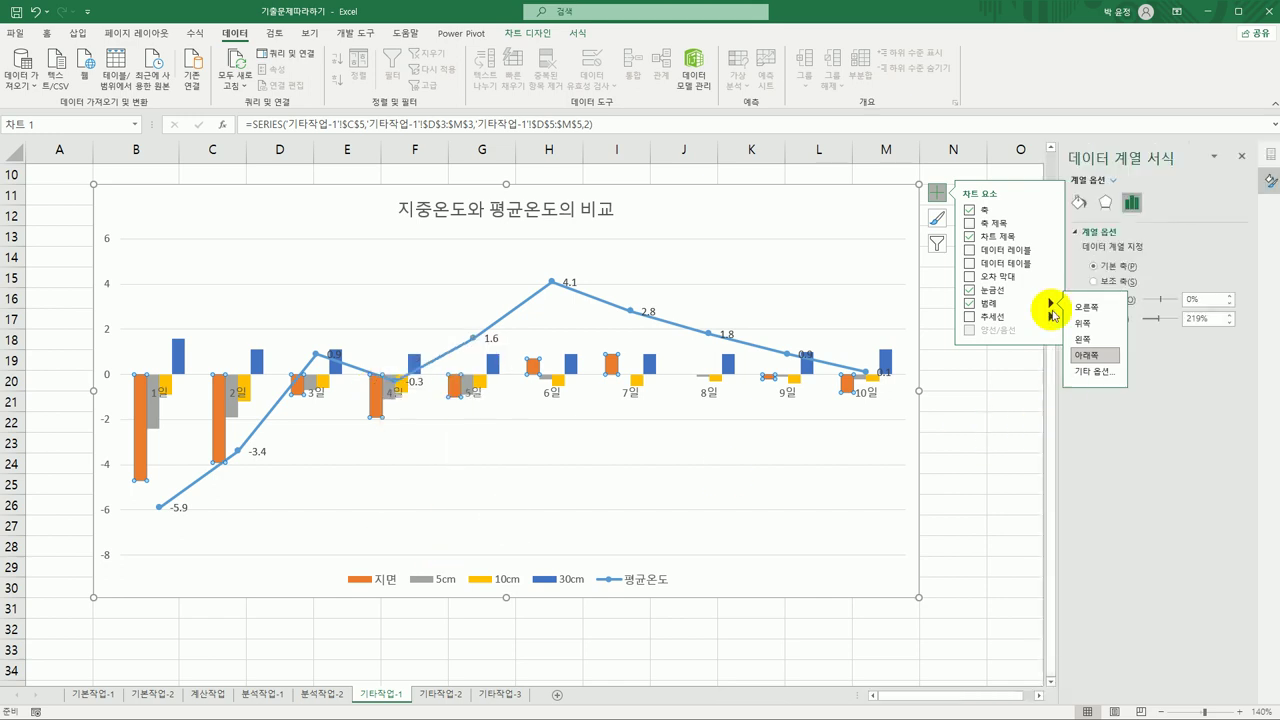
pyautogui.click(936, 192)
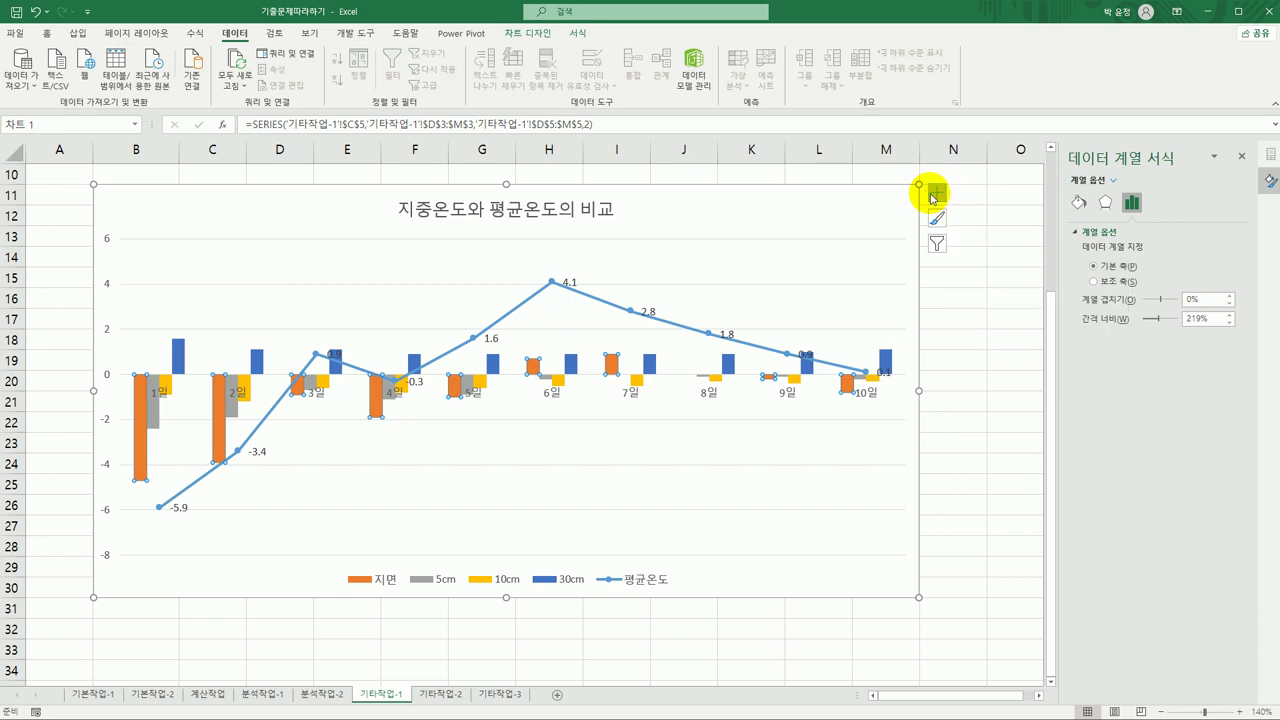
pyautogui.click(972, 305)
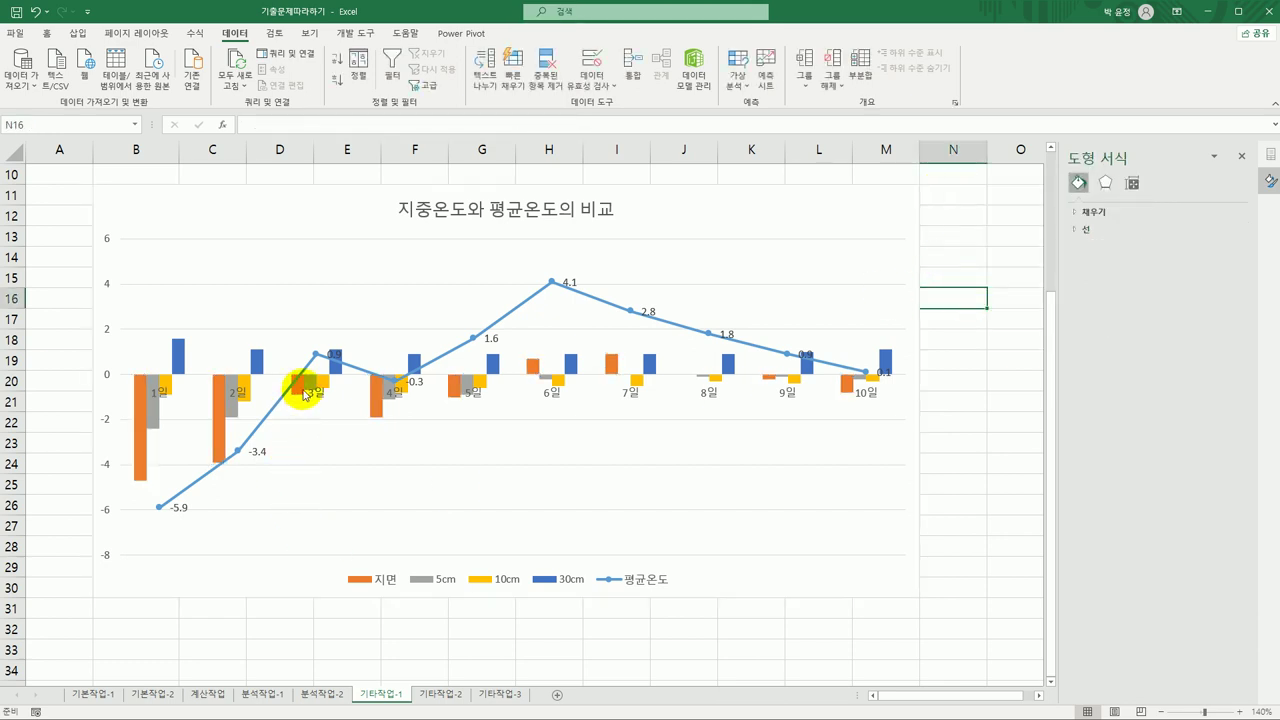
pyautogui.click(372, 410)
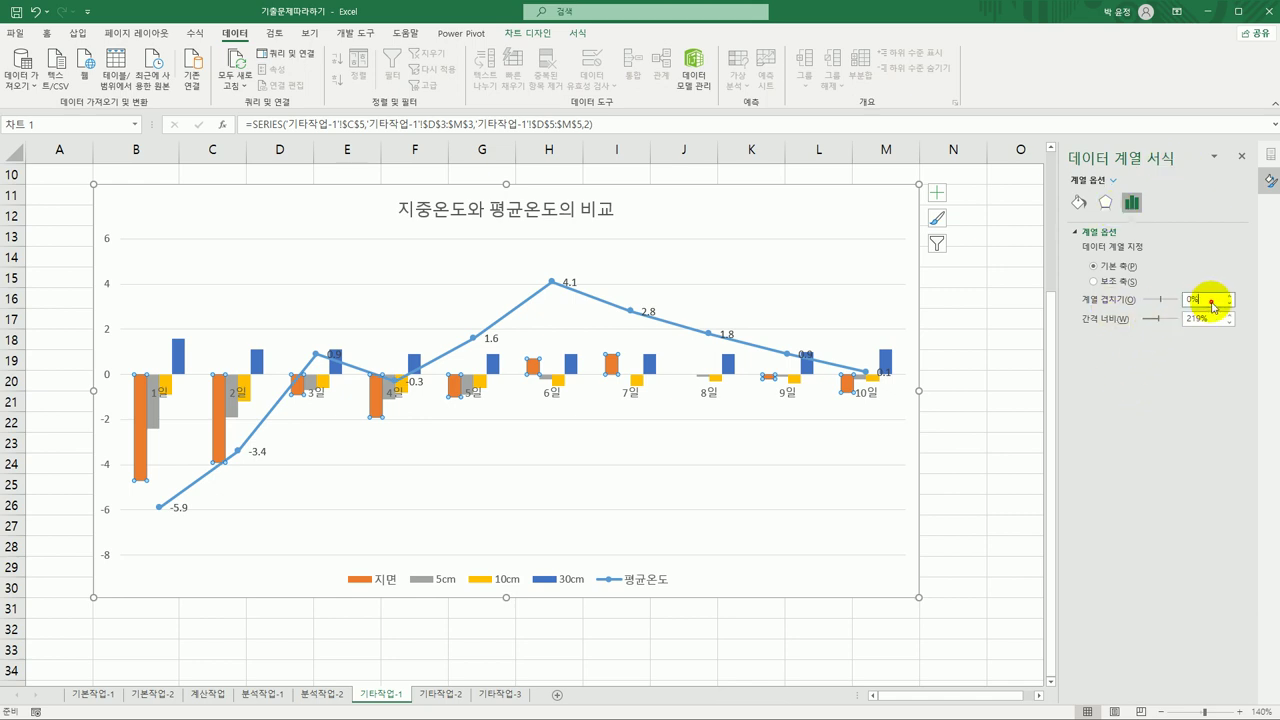
pyautogui.moveTo(1211, 298); pyautogui.dragTo(1175, 303)
pyautogui.write('100')
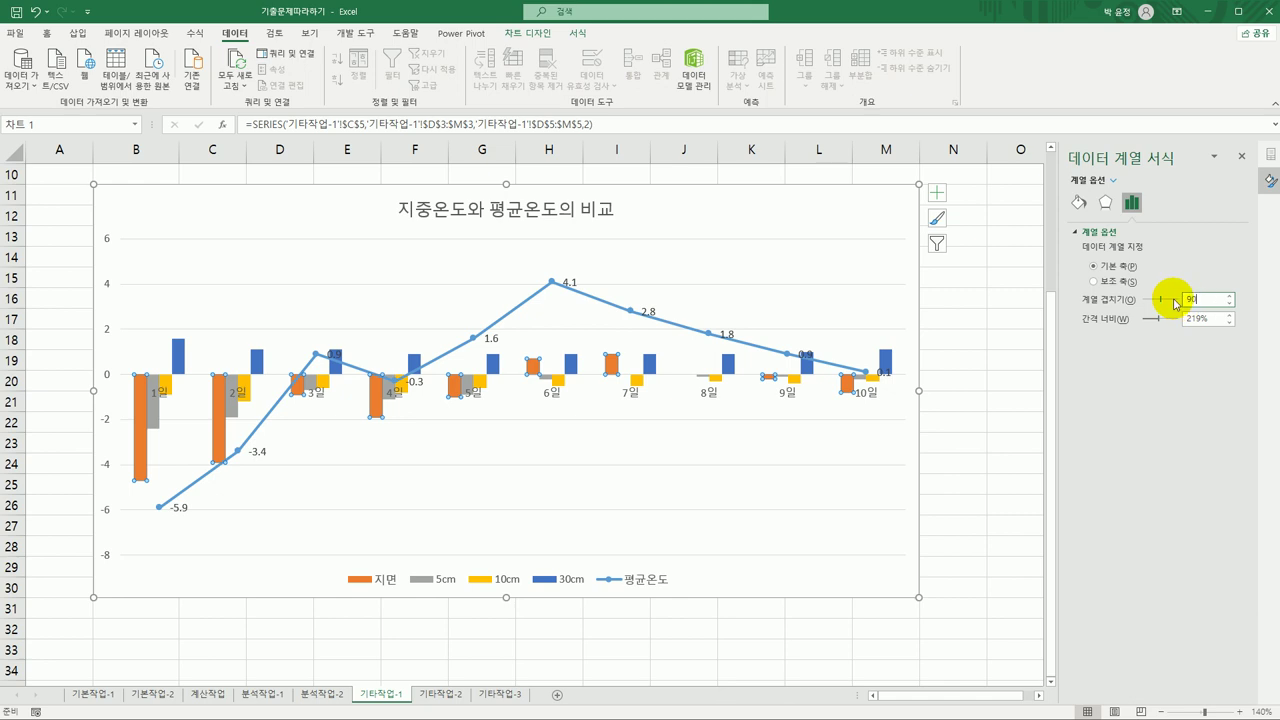
pyautogui.press('Return')
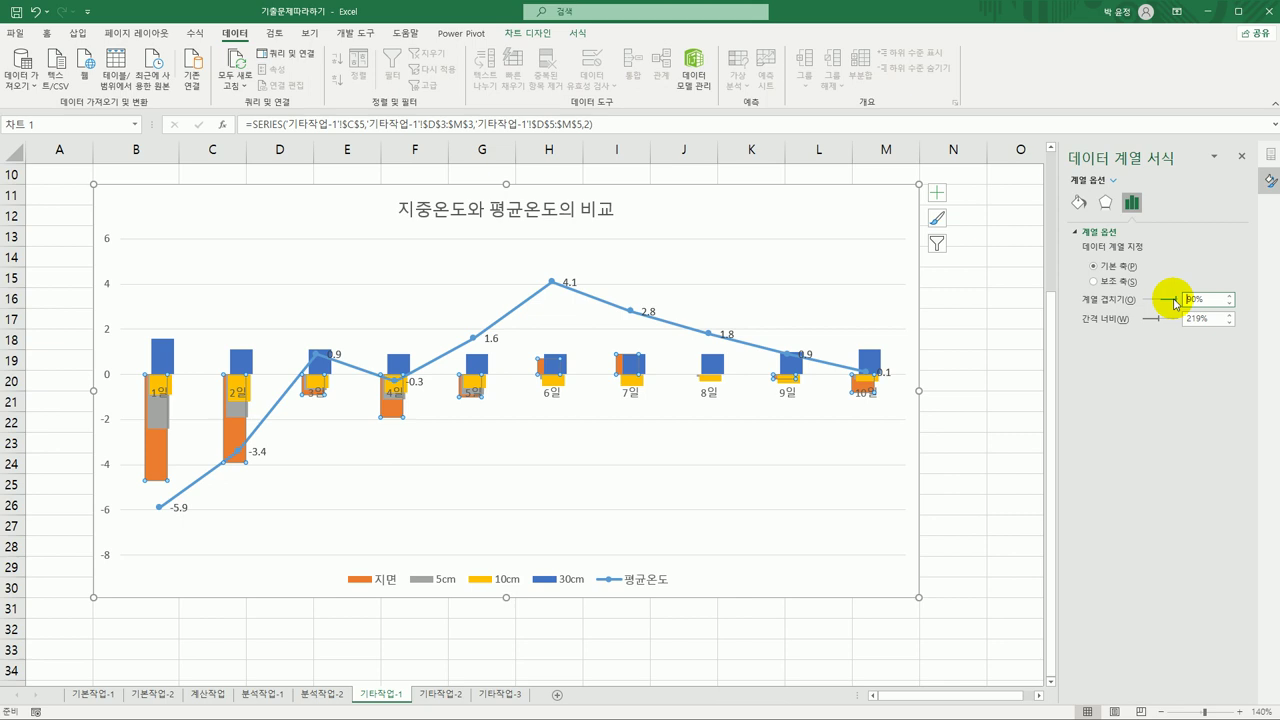
# - Set the chart's vertical value axis to a maximum of 5, a minimum of -6 and a major unit of 1
pyautogui.click(108, 287)
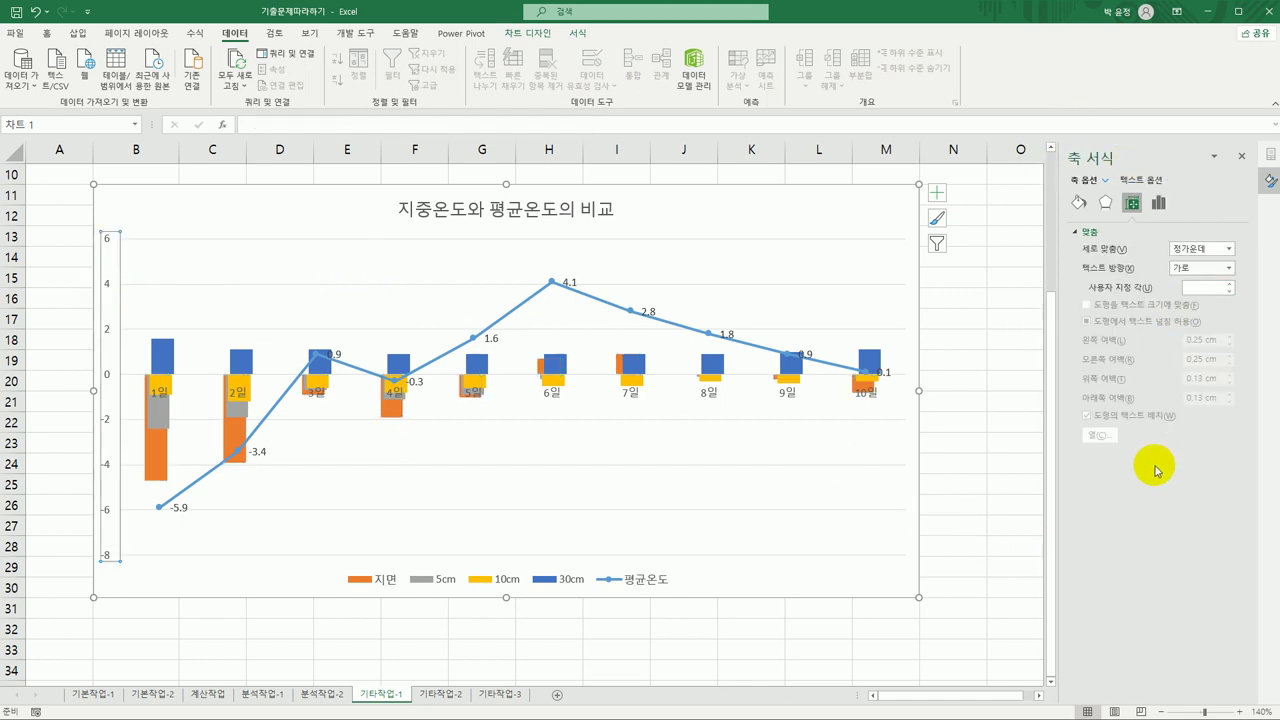
pyautogui.click(1159, 203)
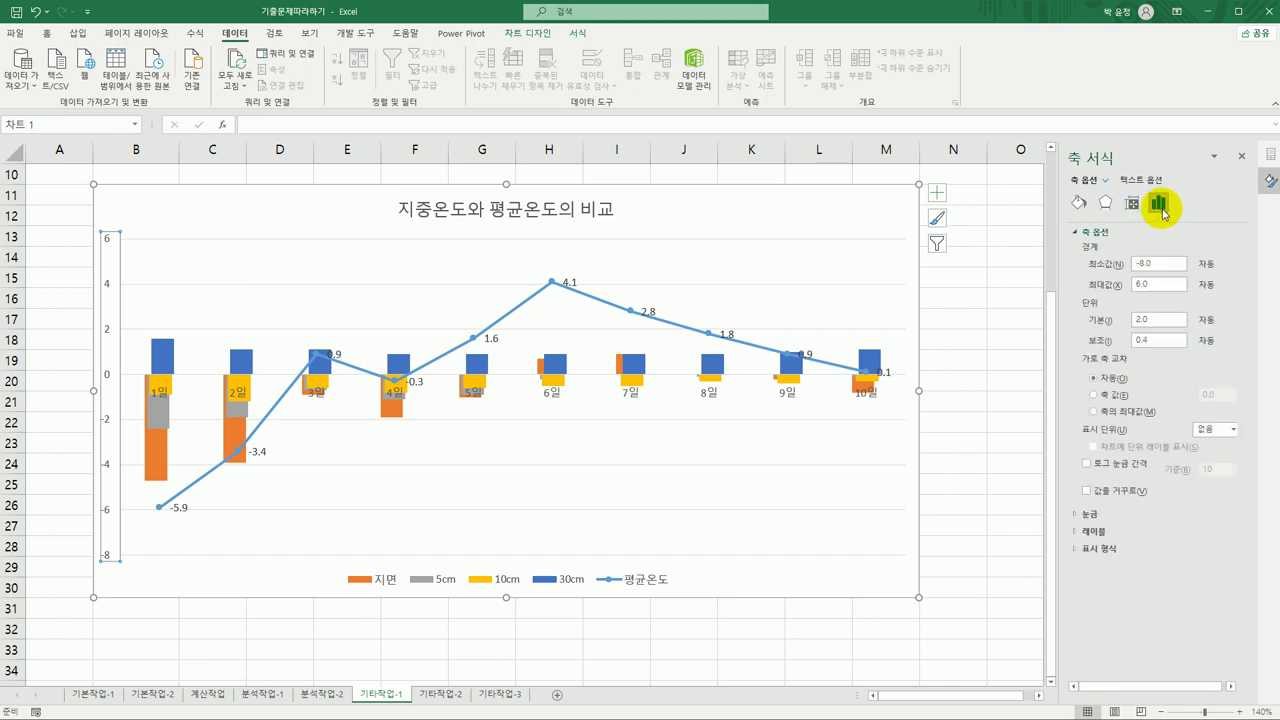
pyautogui.click(1137, 283)
pyautogui.write('5')
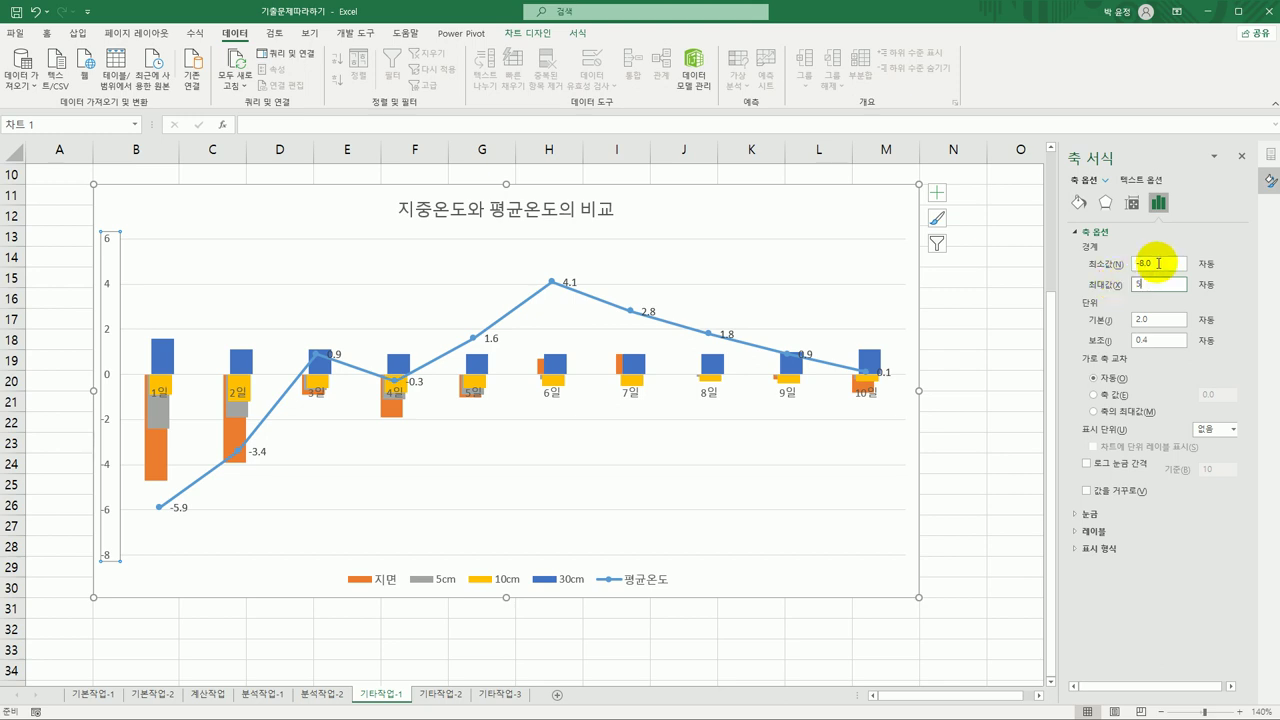
pyautogui.click(1121, 264)
pyautogui.write('-6')
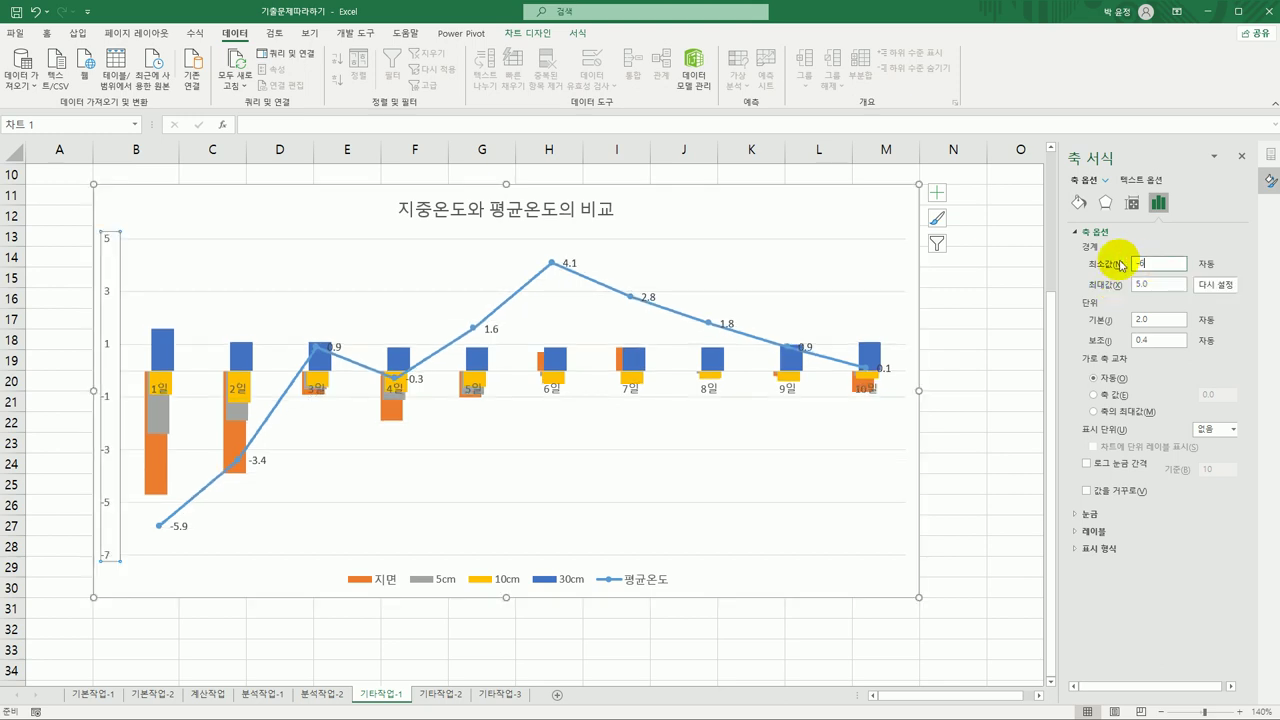
pyautogui.click(1106, 321)
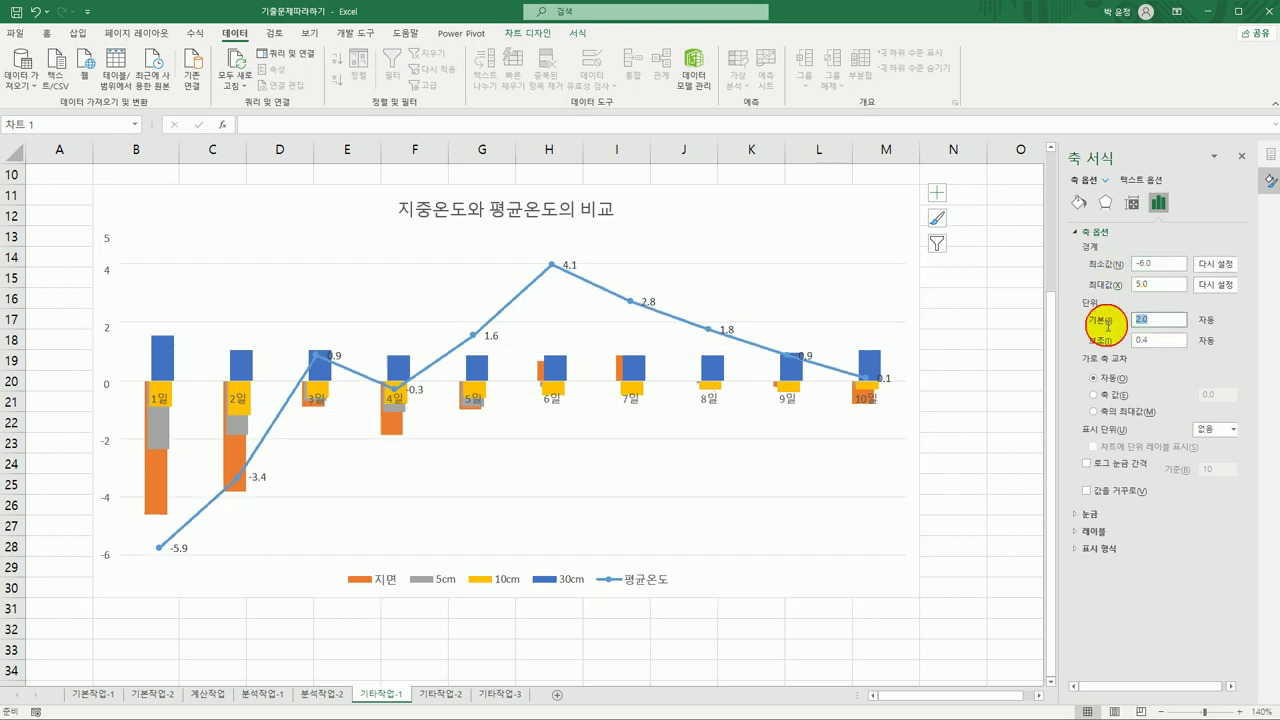
pyautogui.write('1')
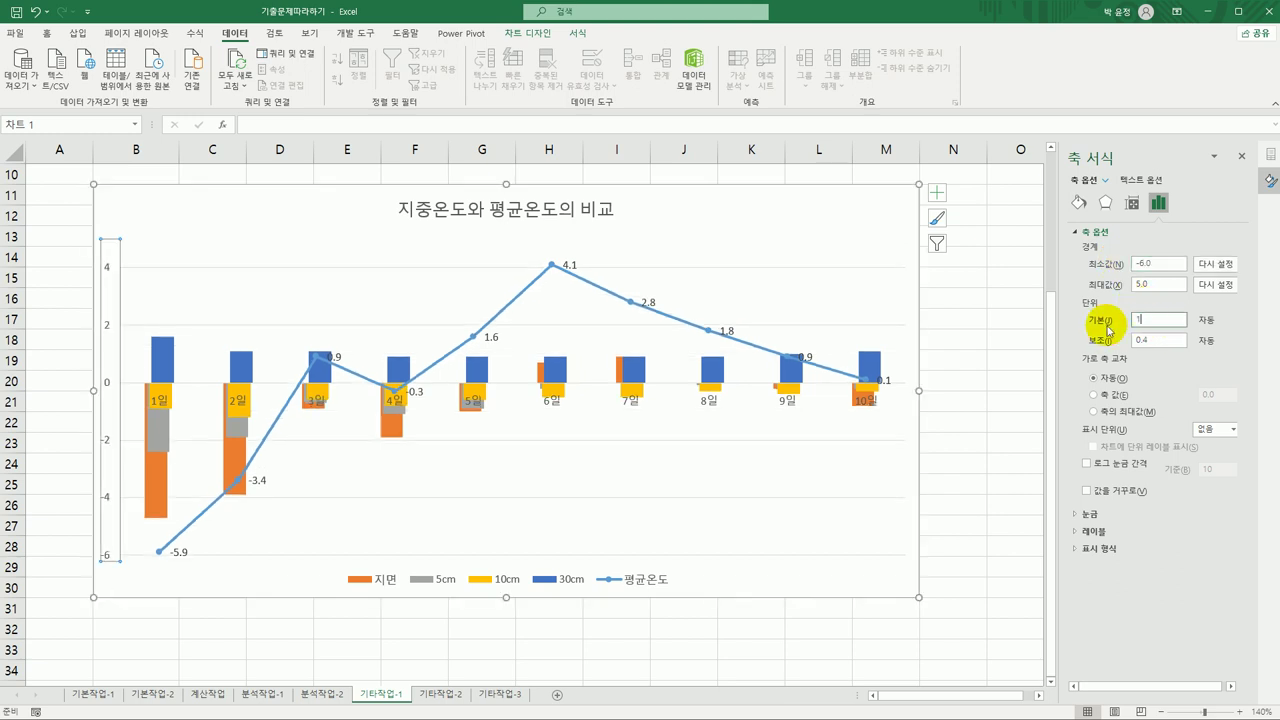
# - Give the chart area's border rounded corners (둥근 모서리)
pyautogui.click(869, 210)
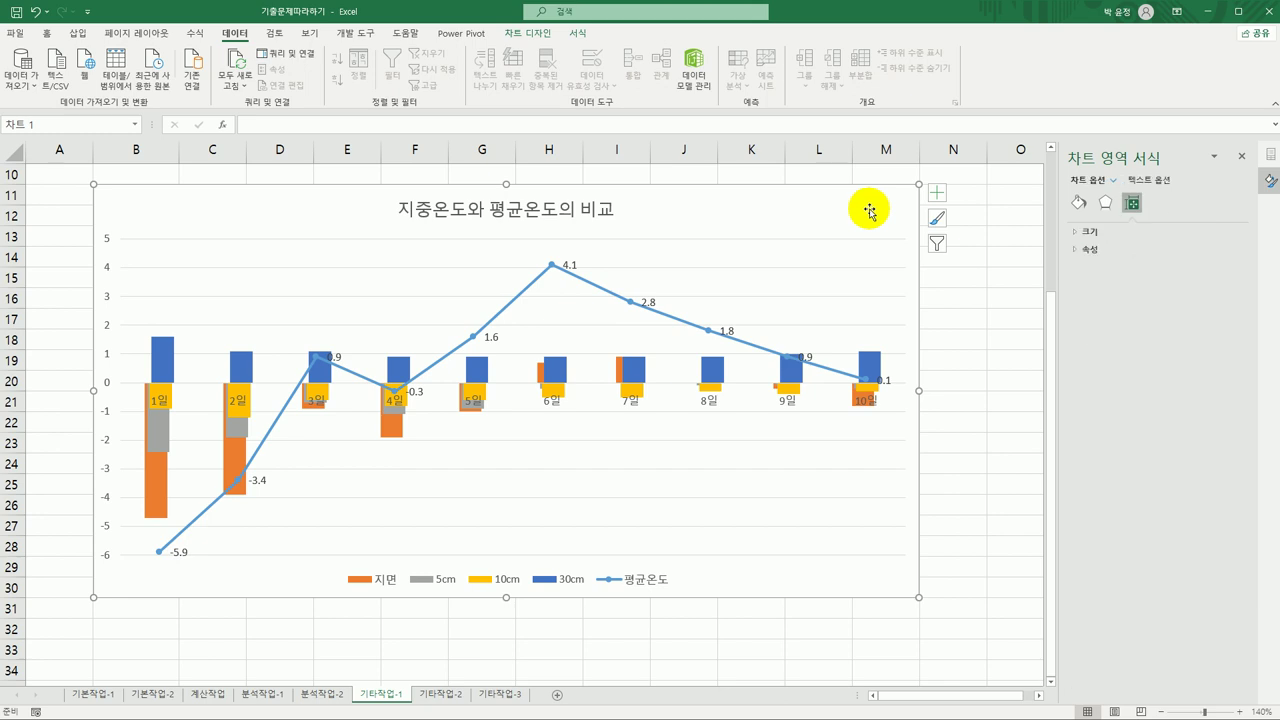
pyautogui.click(1080, 205)
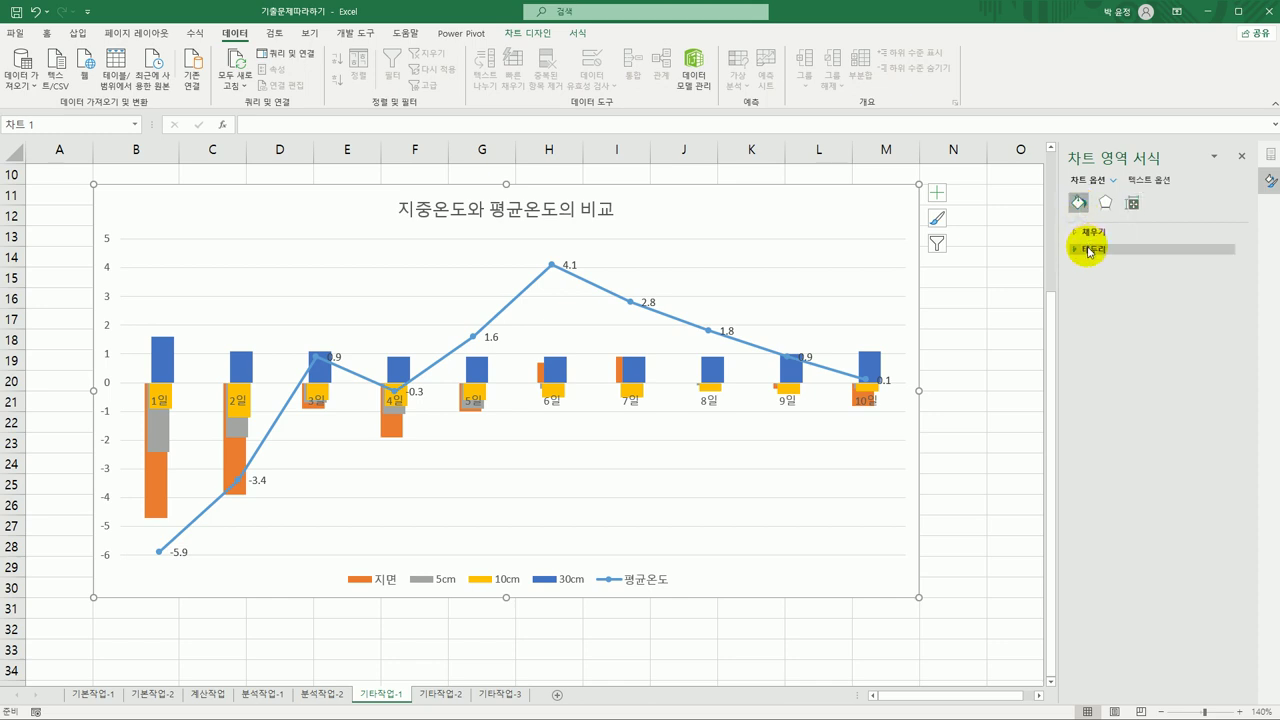
pyautogui.click(1088, 249)
pyautogui.click(1106, 566)
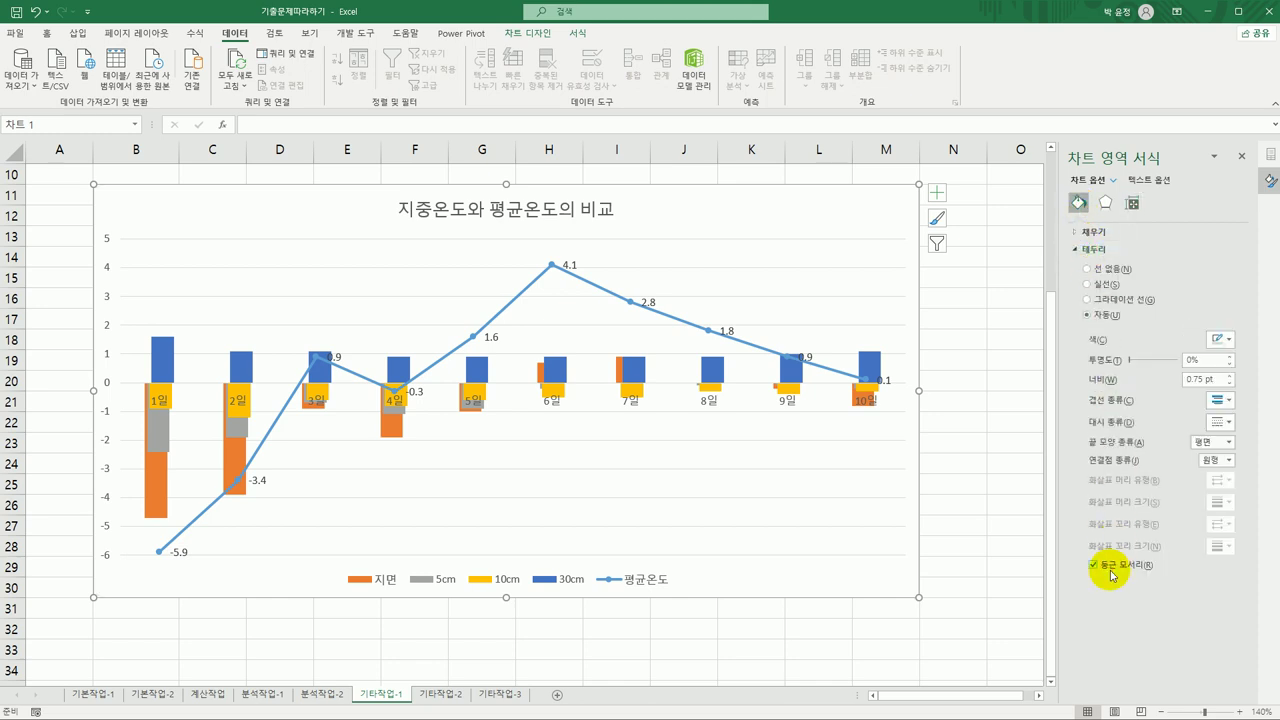
pyautogui.click(1020, 594)
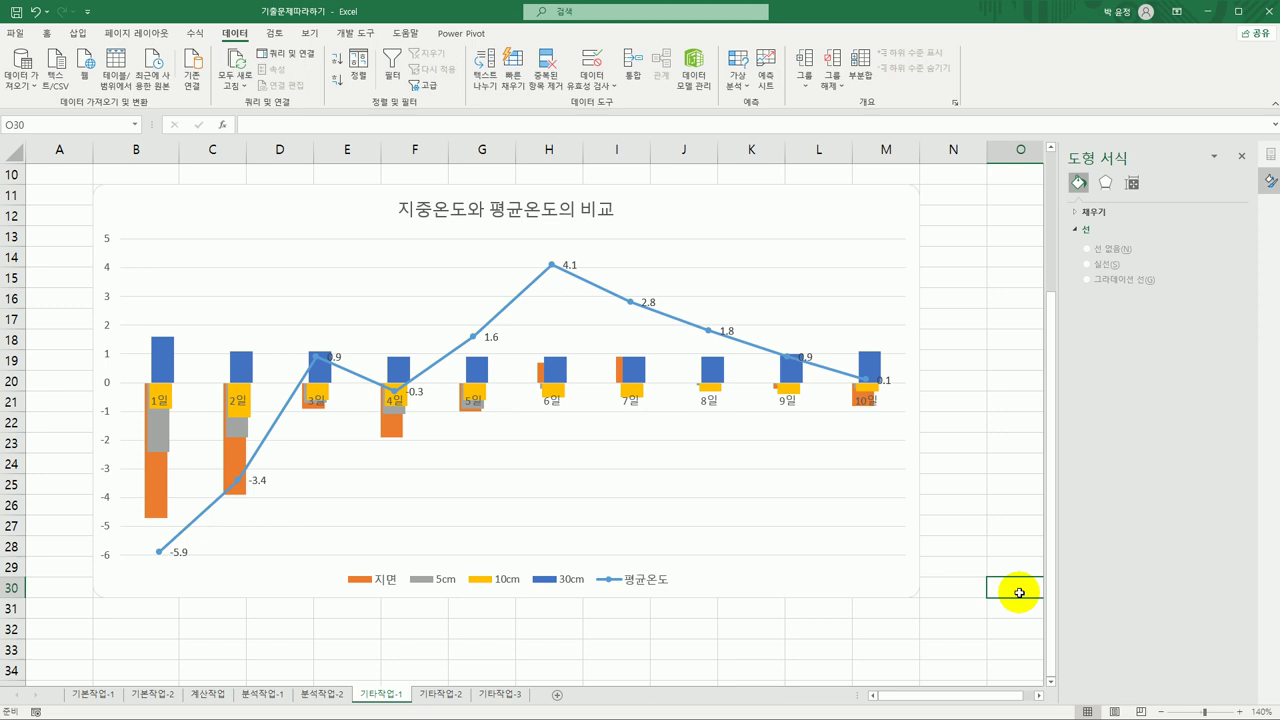
# - On the 기타작업-2 sheet, draw a form-control button covering cells B2:C3
pyautogui.click(441, 694)
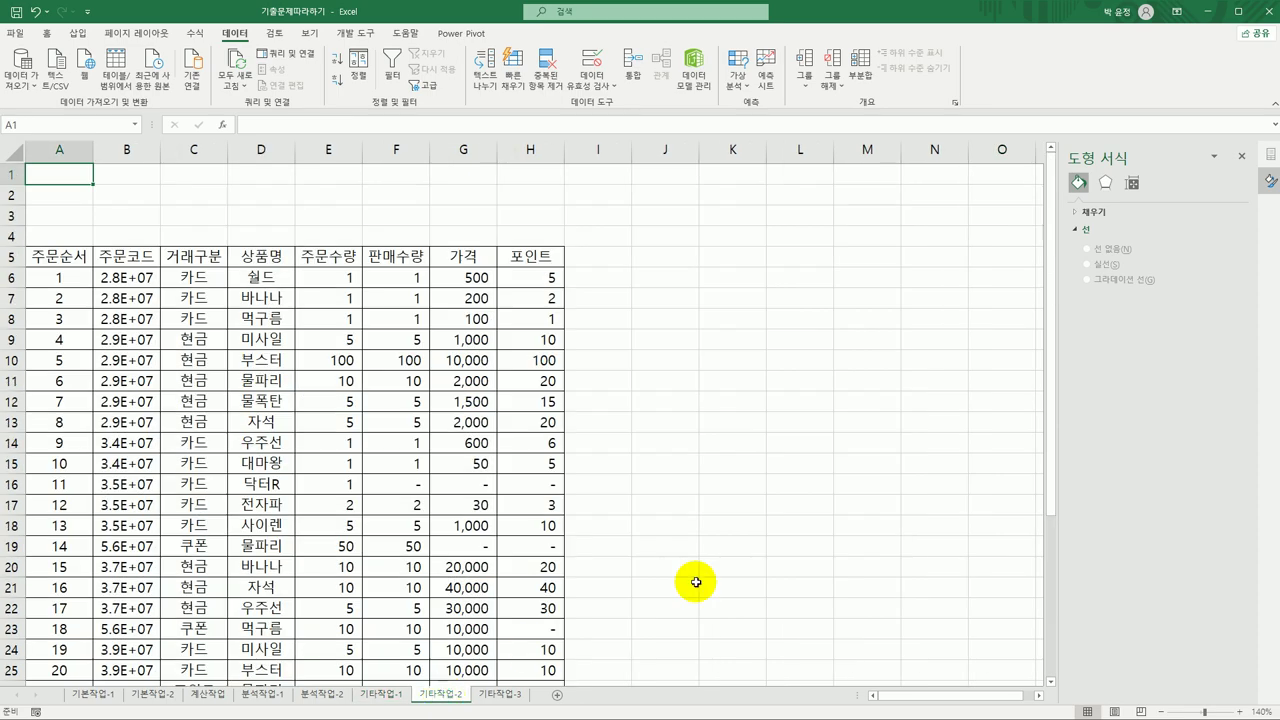
pyautogui.click(754, 552)
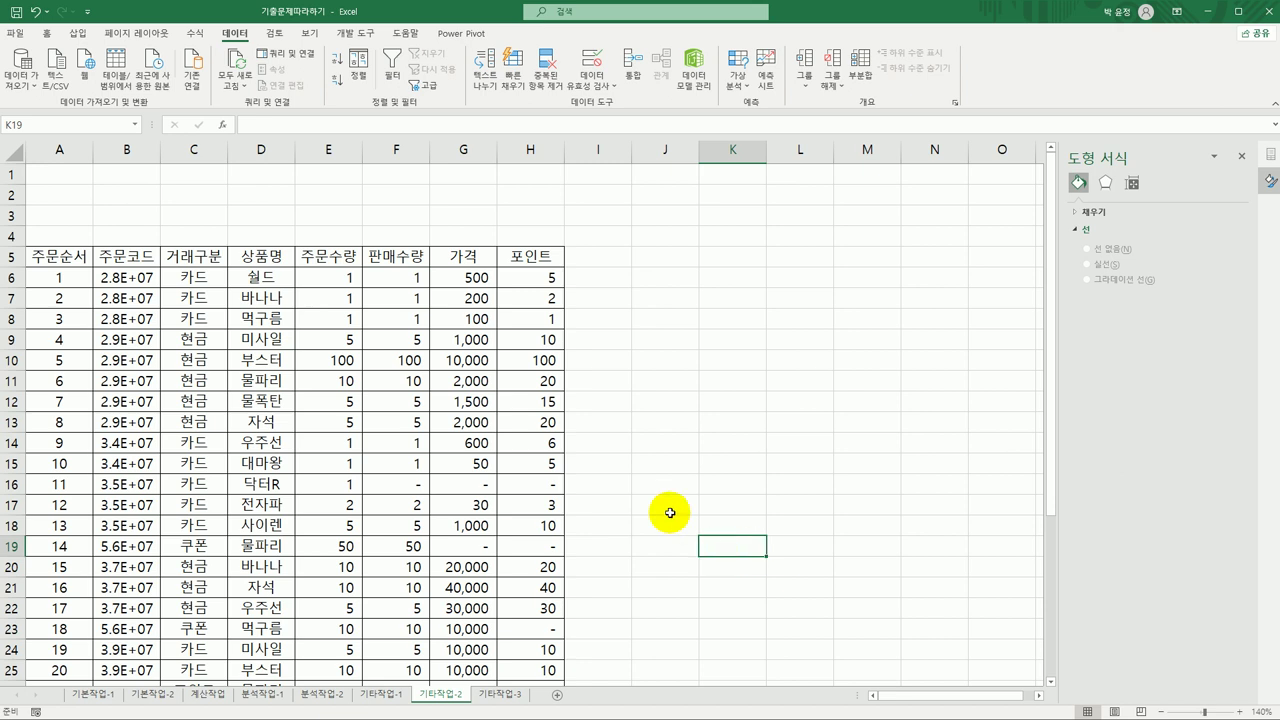
pyautogui.click(355, 33)
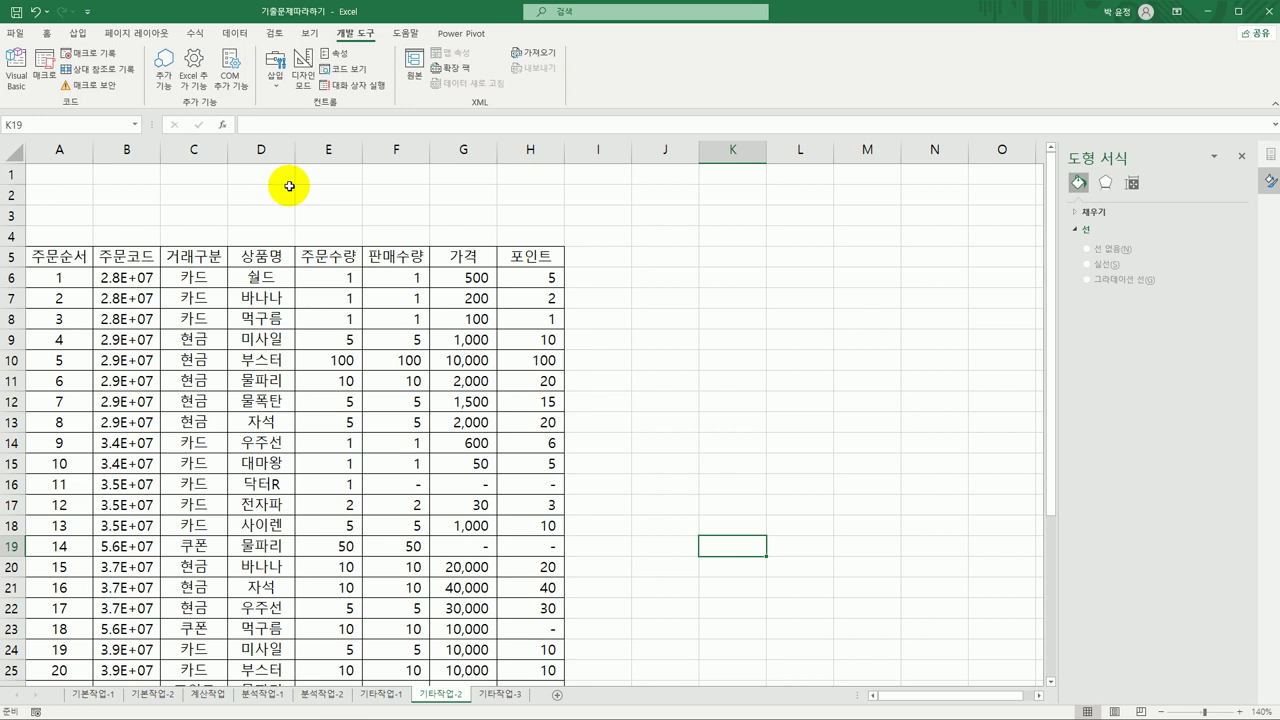
pyautogui.click(275, 80)
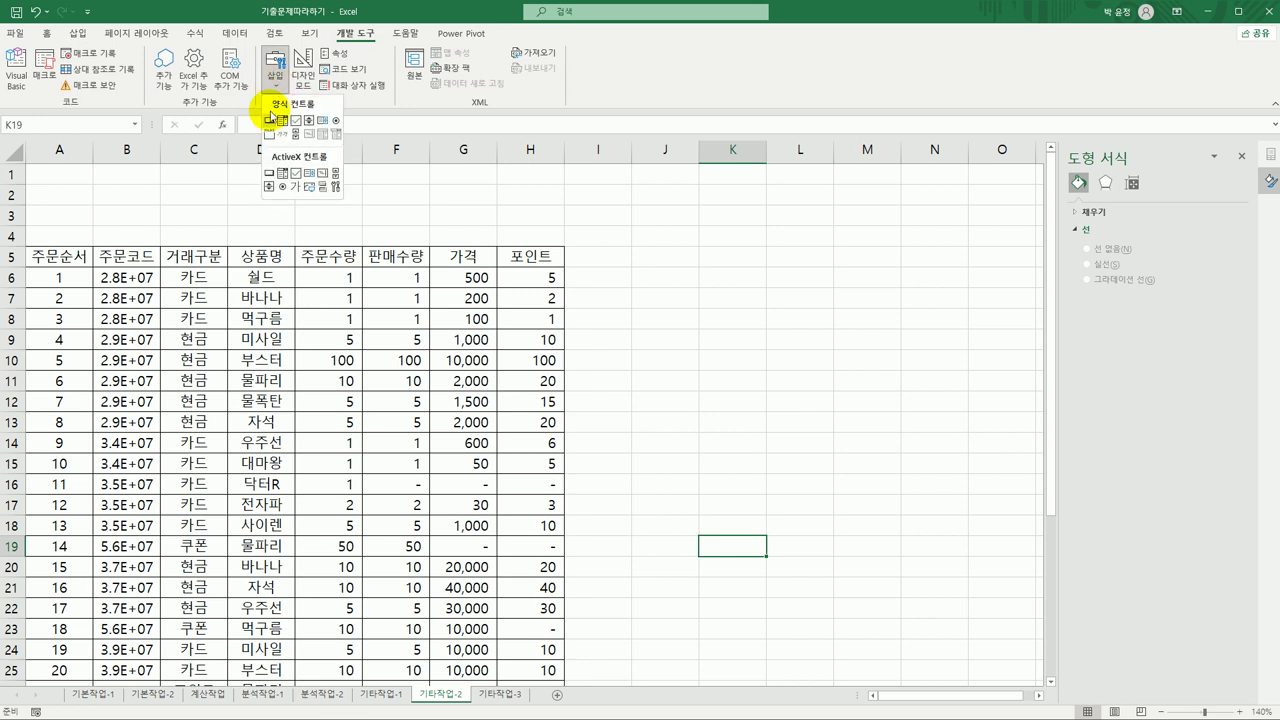
pyautogui.click(267, 118)
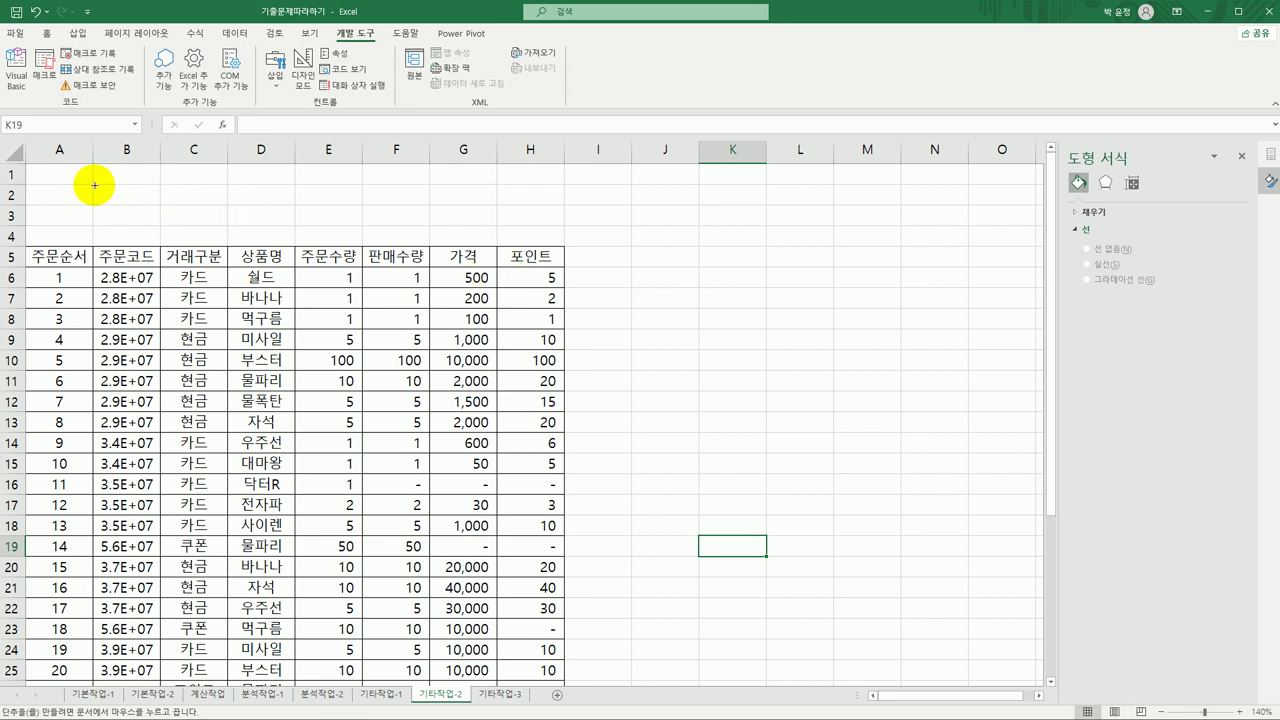
pyautogui.moveTo(92, 184)
pyautogui.mouseDown()
pyautogui.moveTo(214, 207)
pyautogui.moveTo(221, 222)
pyautogui.mouseUp()
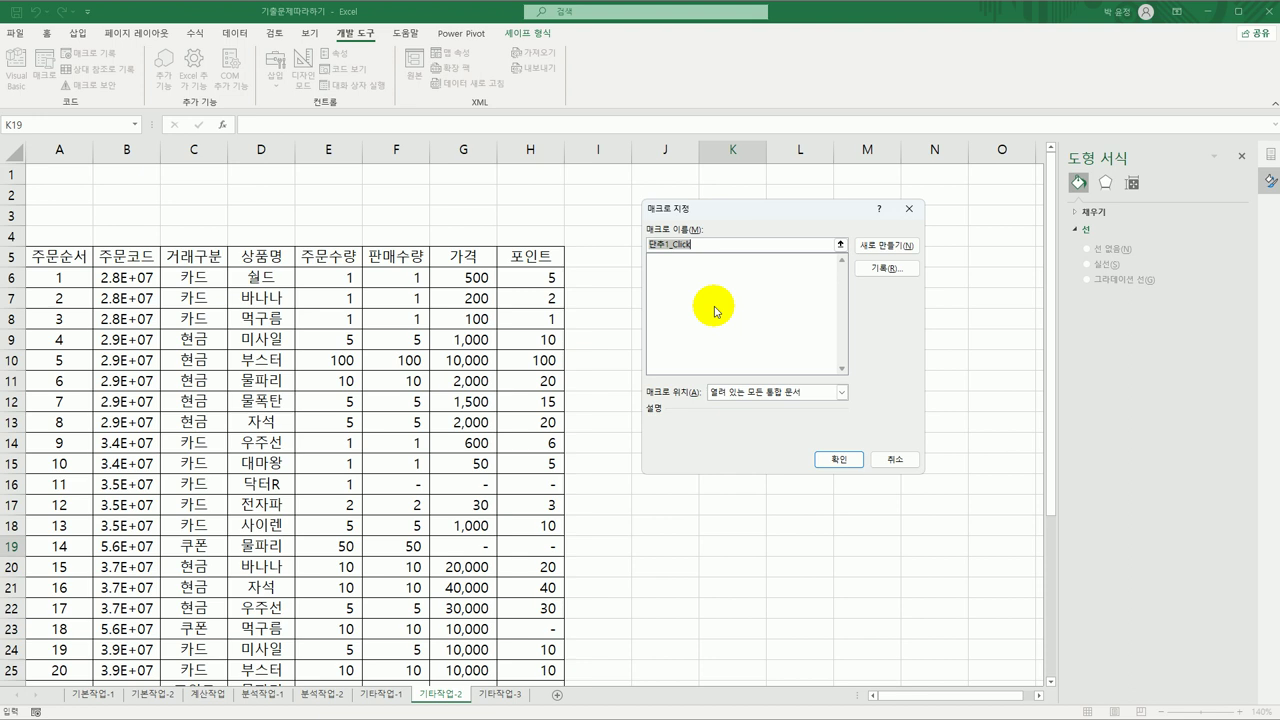
# - Start recording a macro named 서식적용 for the new button, stored in 현재 통합 문서
pyautogui.press('BackSpace')
pyautogui.write('서식적용')
pyautogui.click(877, 269)
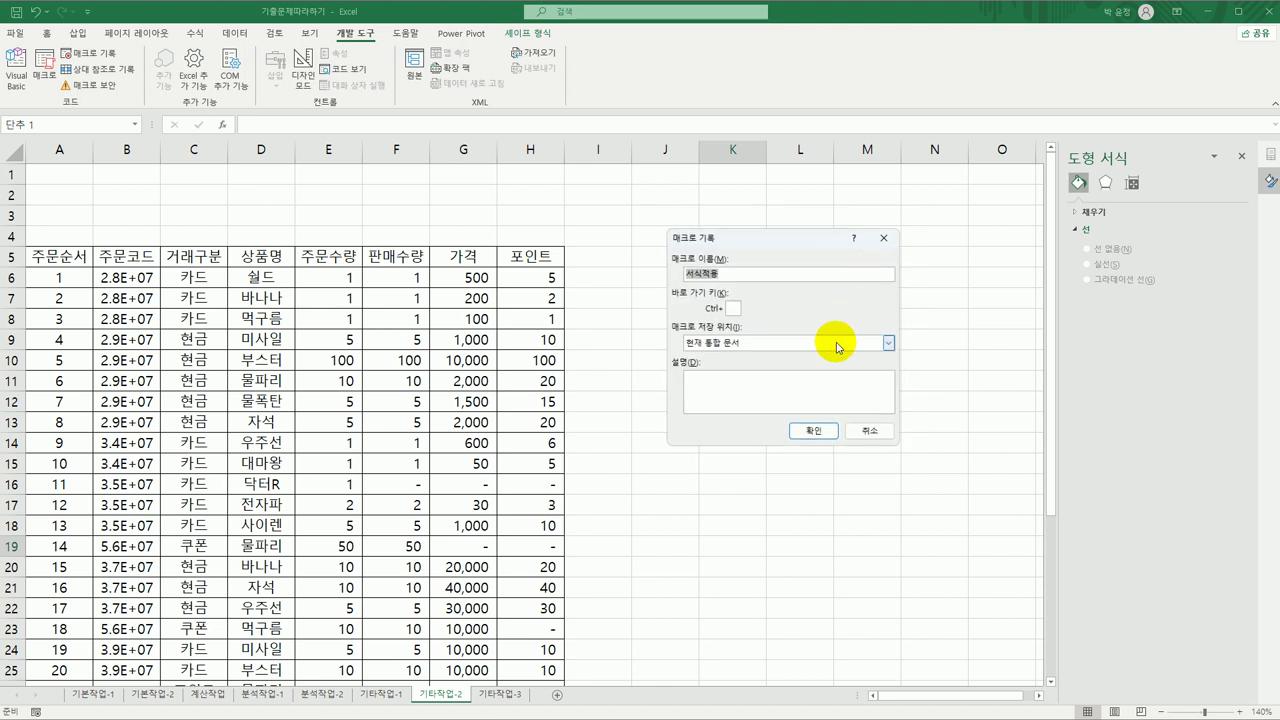
pyautogui.click(825, 432)
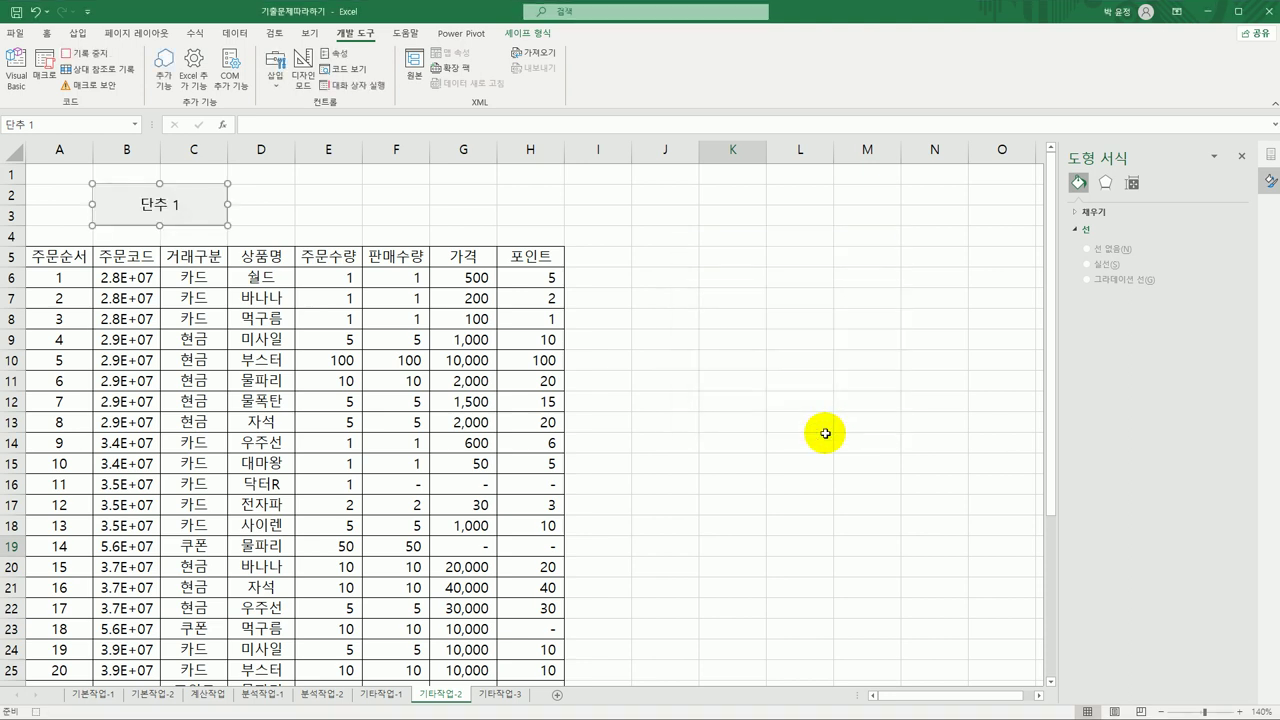
# - Apply the custom number format [빨강][=1]0;[파랑][=0]0;#,##0 to all data cells from 주문수량 through 포인트, starting at E6
pyautogui.click(336, 281)
pyautogui.moveTo(336, 281); pyautogui.dragTo(514, 653)
pyautogui.scroll(4, 580, 557)
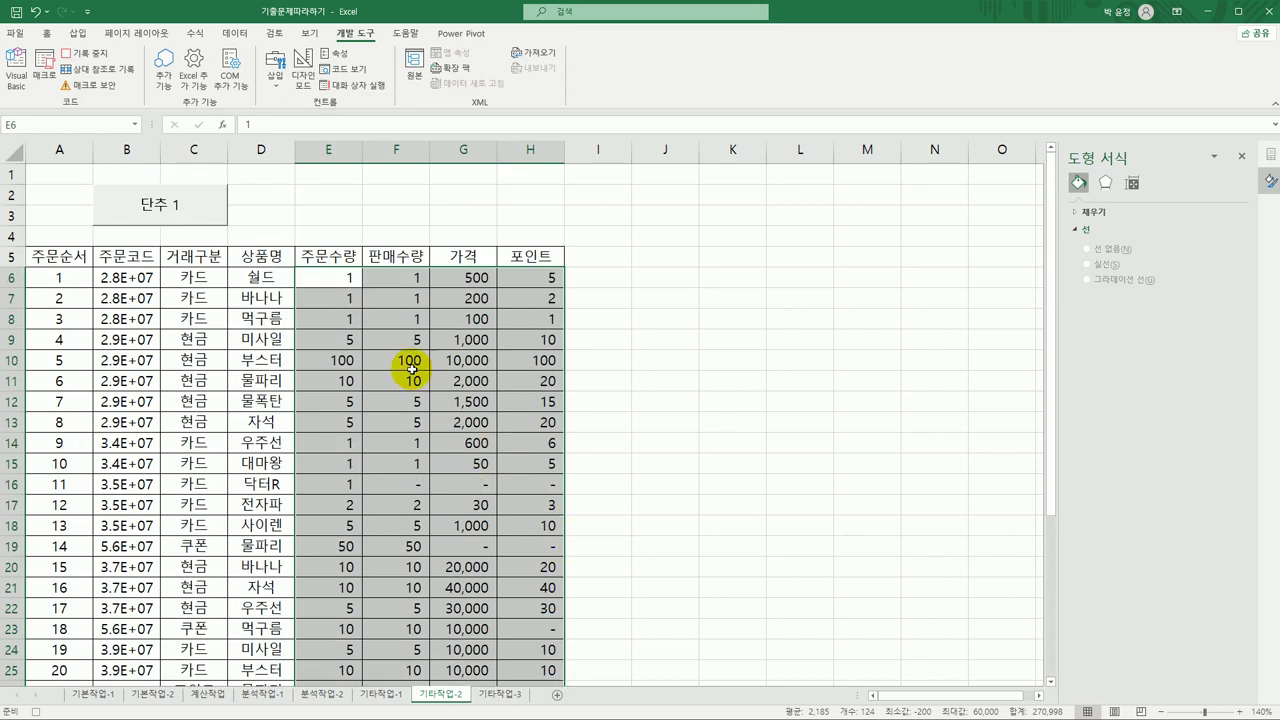
pyautogui.rightClick(383, 283)
pyautogui.click(523, 562)
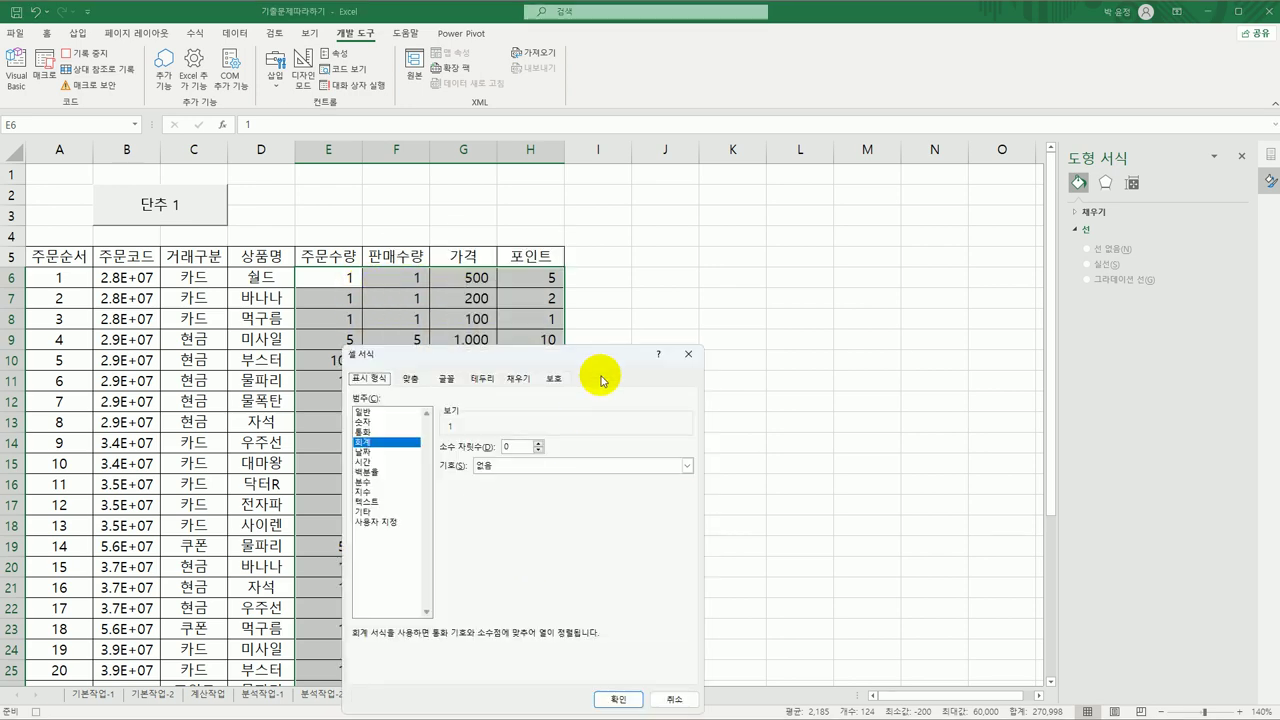
pyautogui.moveTo(583, 357); pyautogui.dragTo(841, 188)
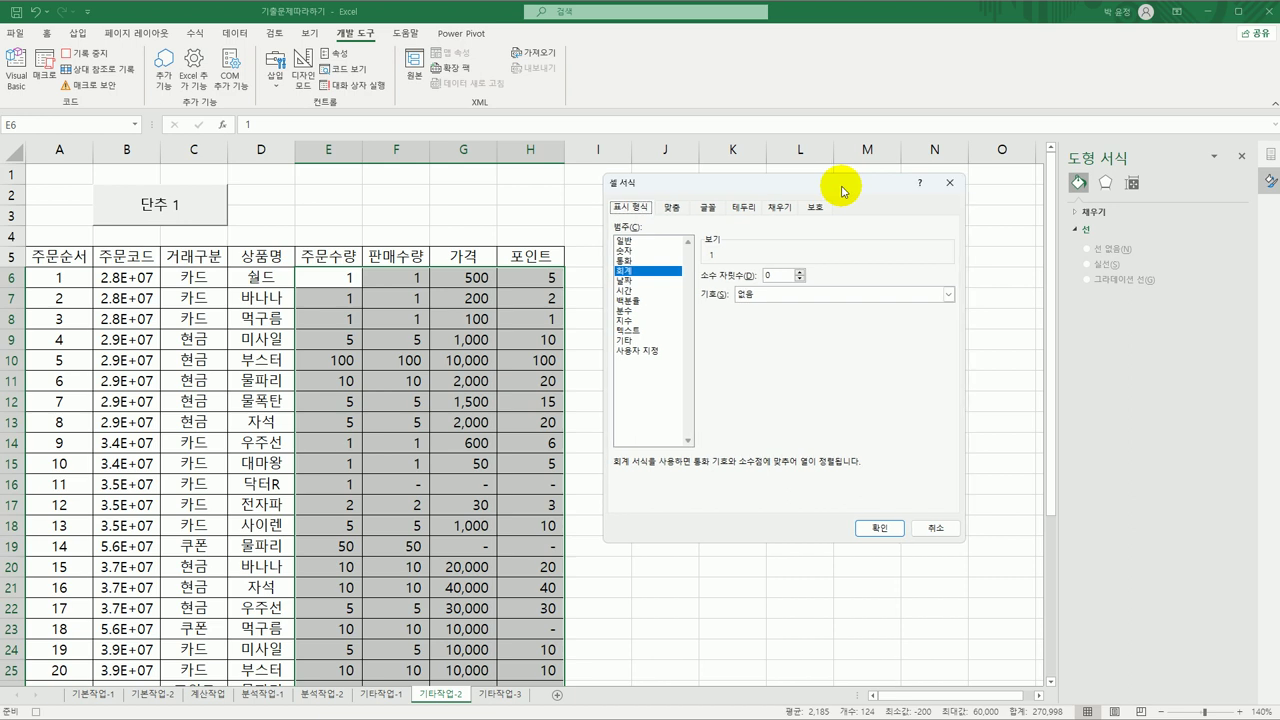
pyautogui.click(643, 350)
pyautogui.moveTo(838, 287); pyautogui.dragTo(704, 287)
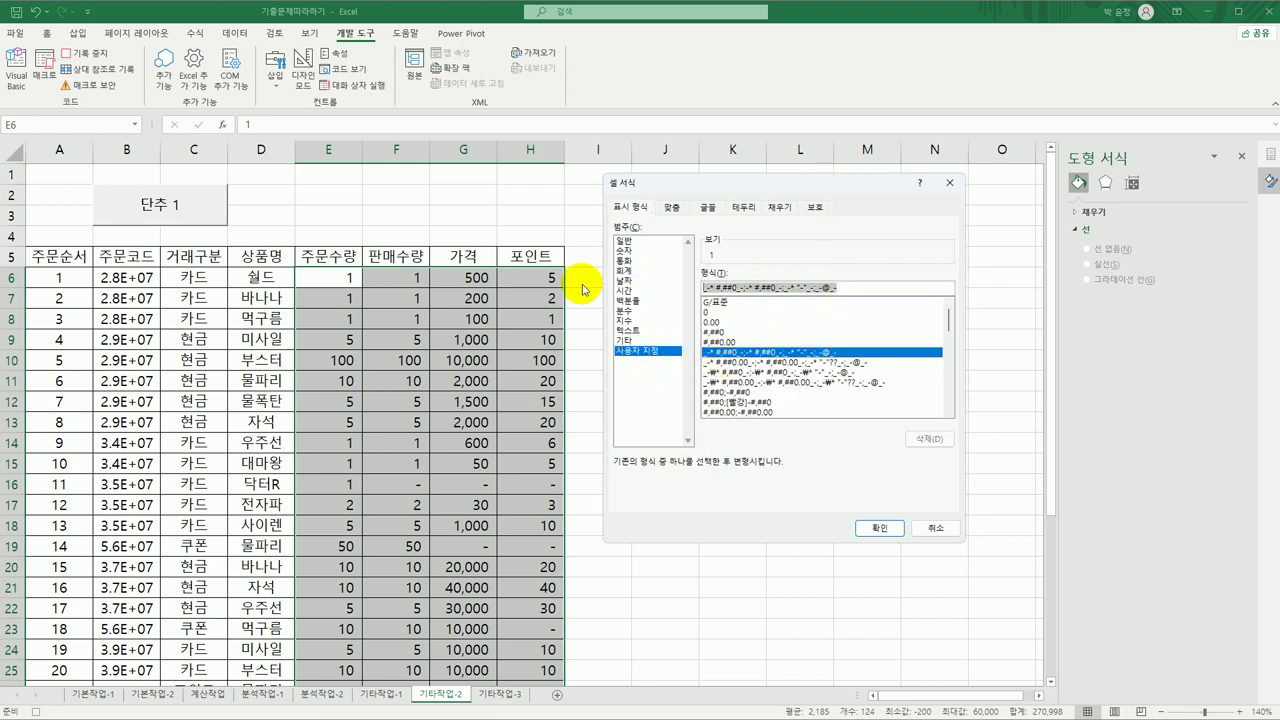
pyautogui.press('BackSpace')
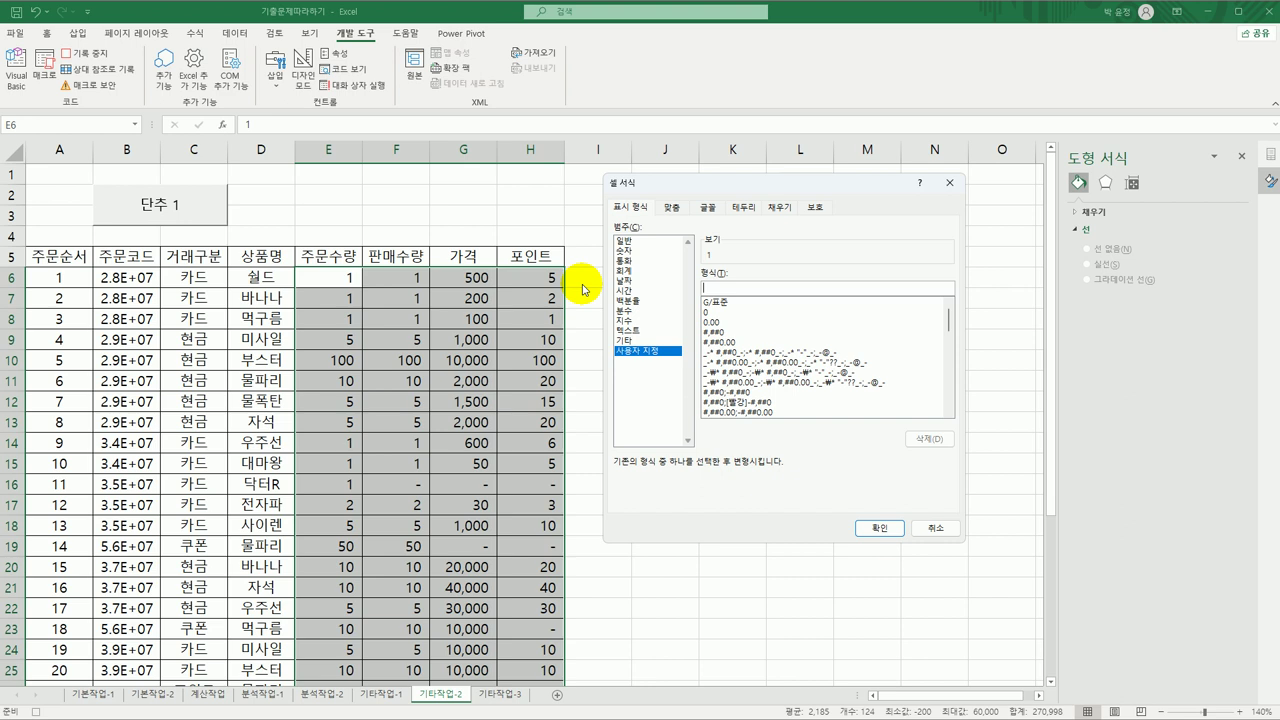
pyautogui.write('[빨강][=1]0')
pyautogui.write(';[파랑][=0]0')
pyautogui.write(';#,##0')
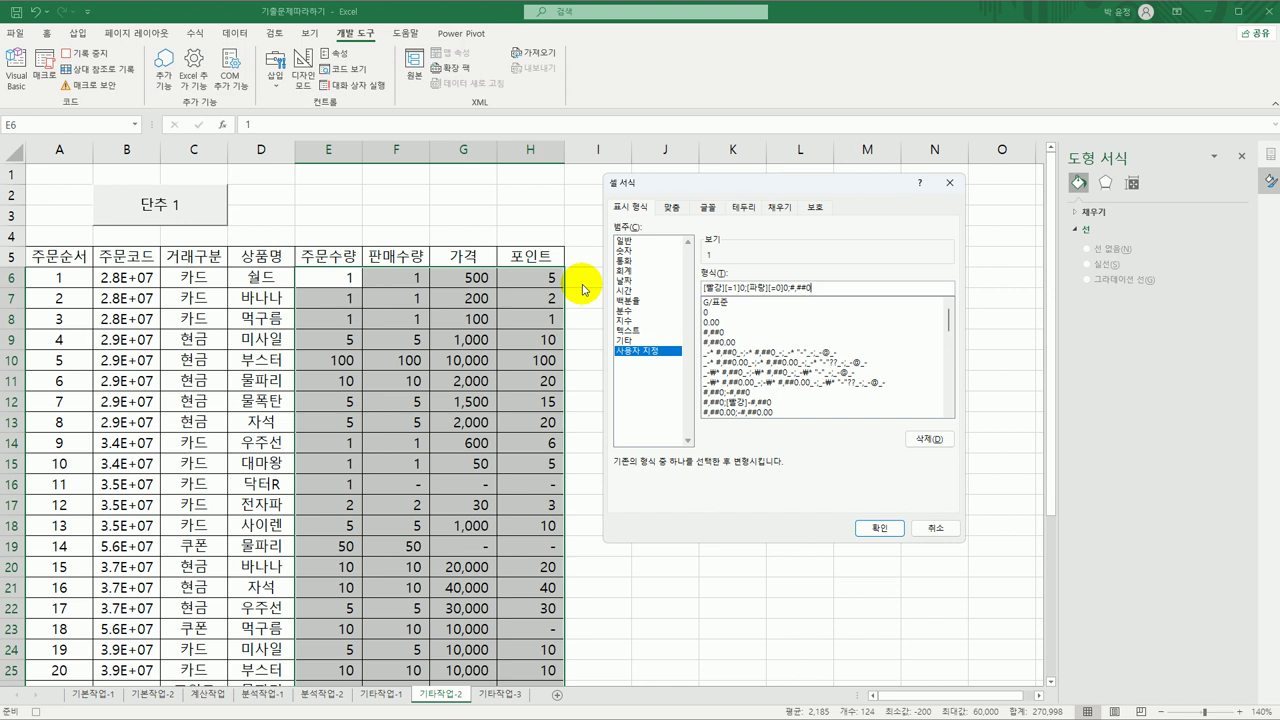
pyautogui.click(880, 528)
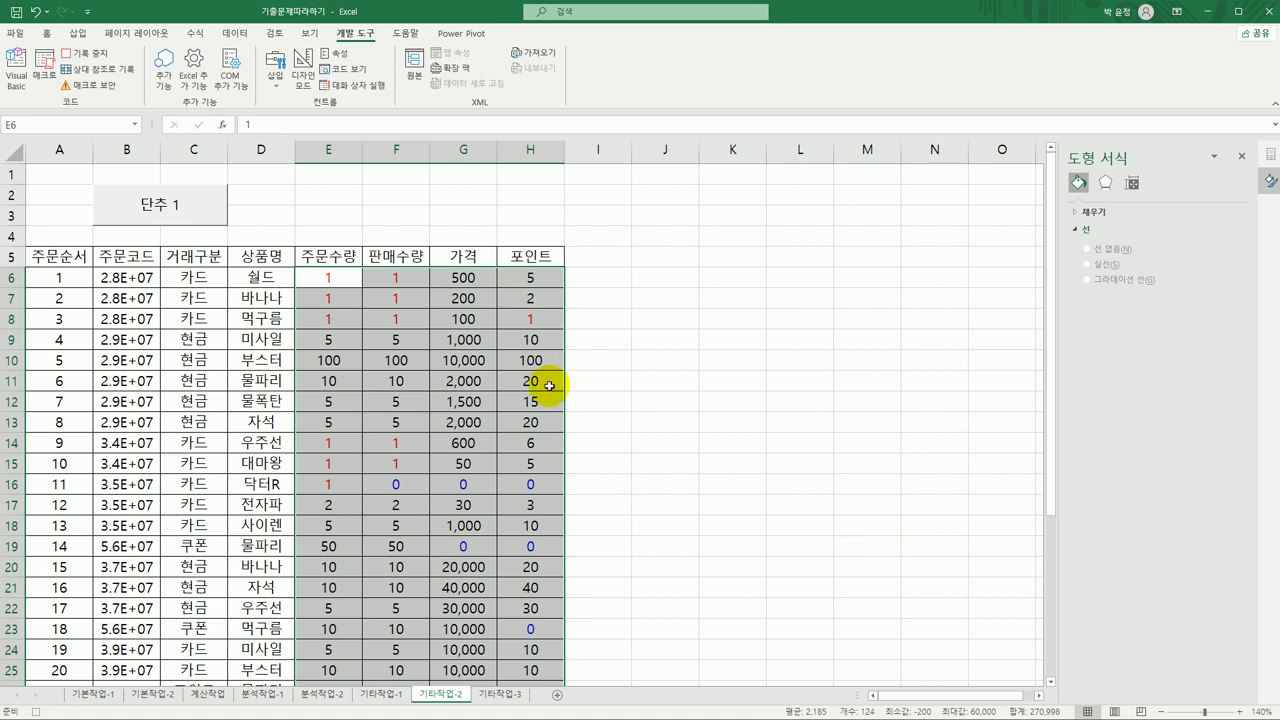
# - Stop the macro recording and change the button's label to 서식적용
pyautogui.click(540, 279)
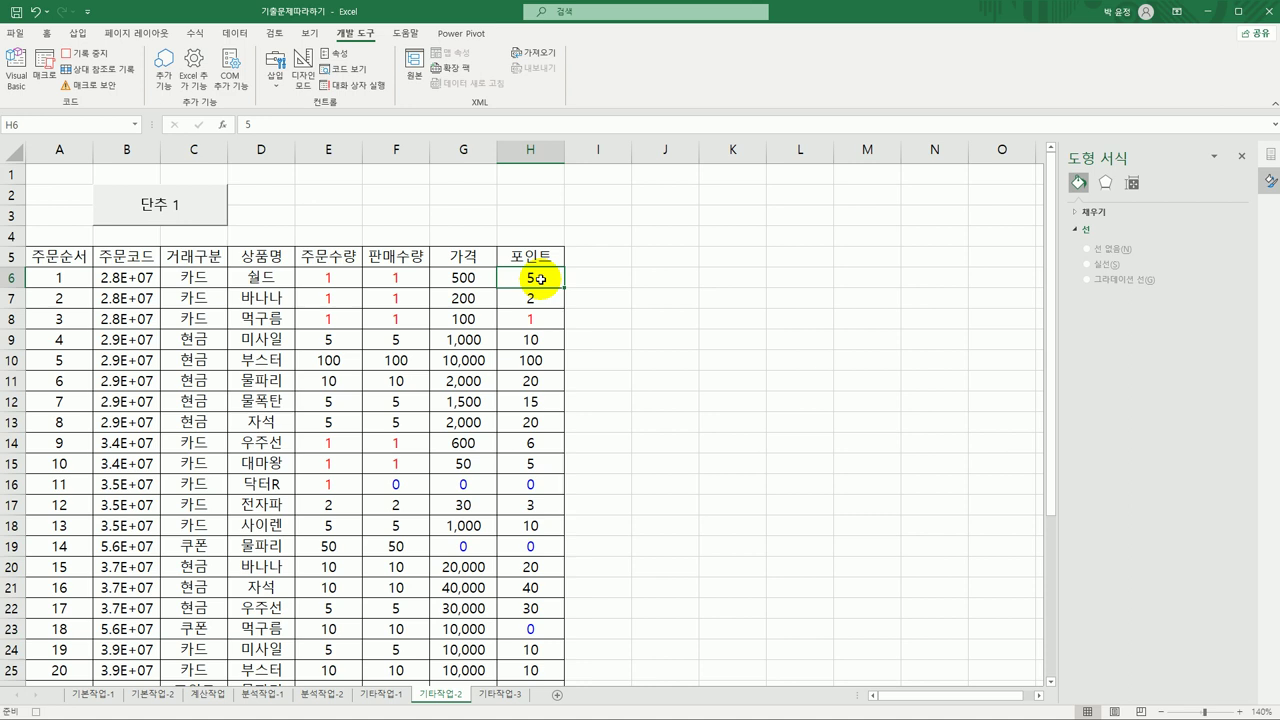
pyautogui.click(85, 53)
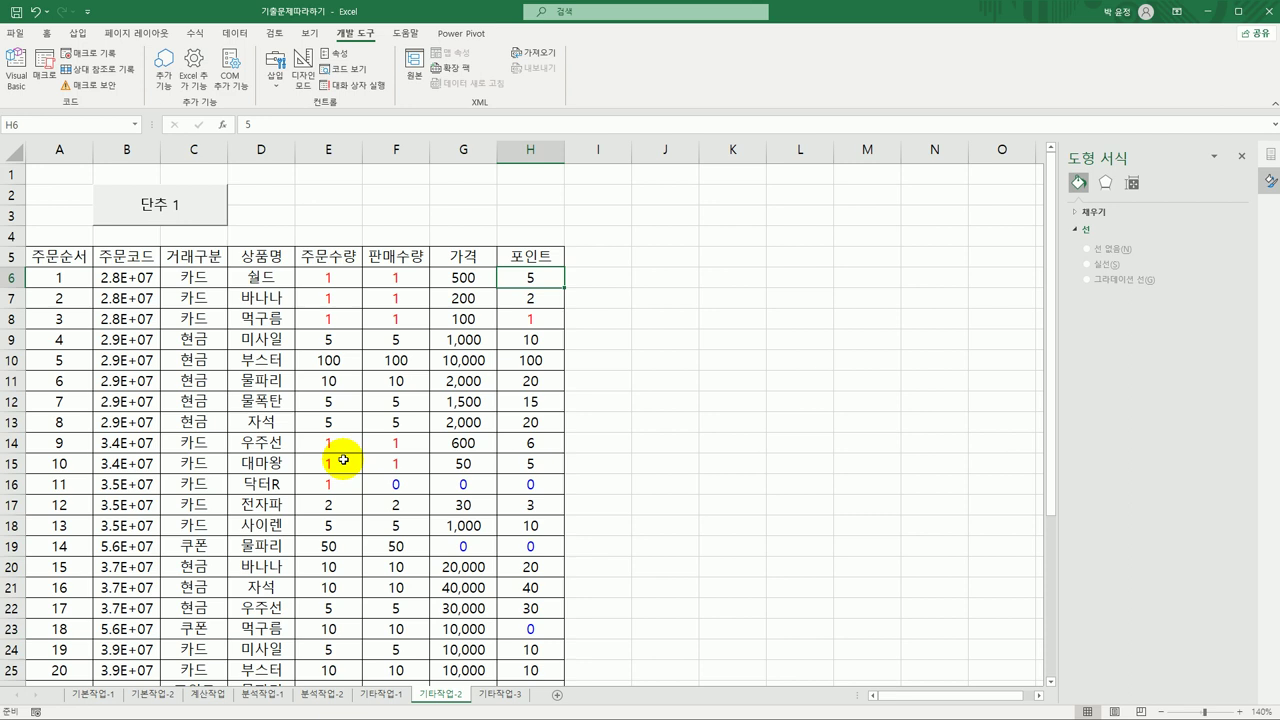
pyautogui.rightClick(176, 213)
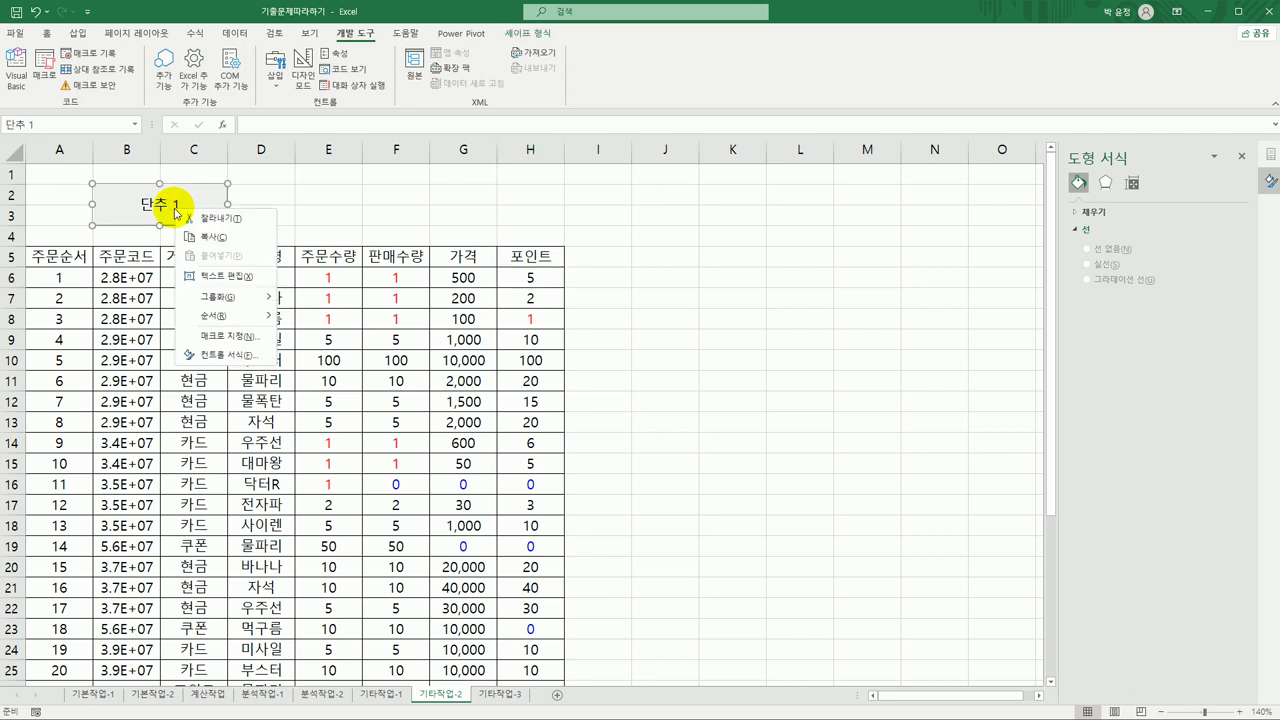
pyautogui.click(228, 276)
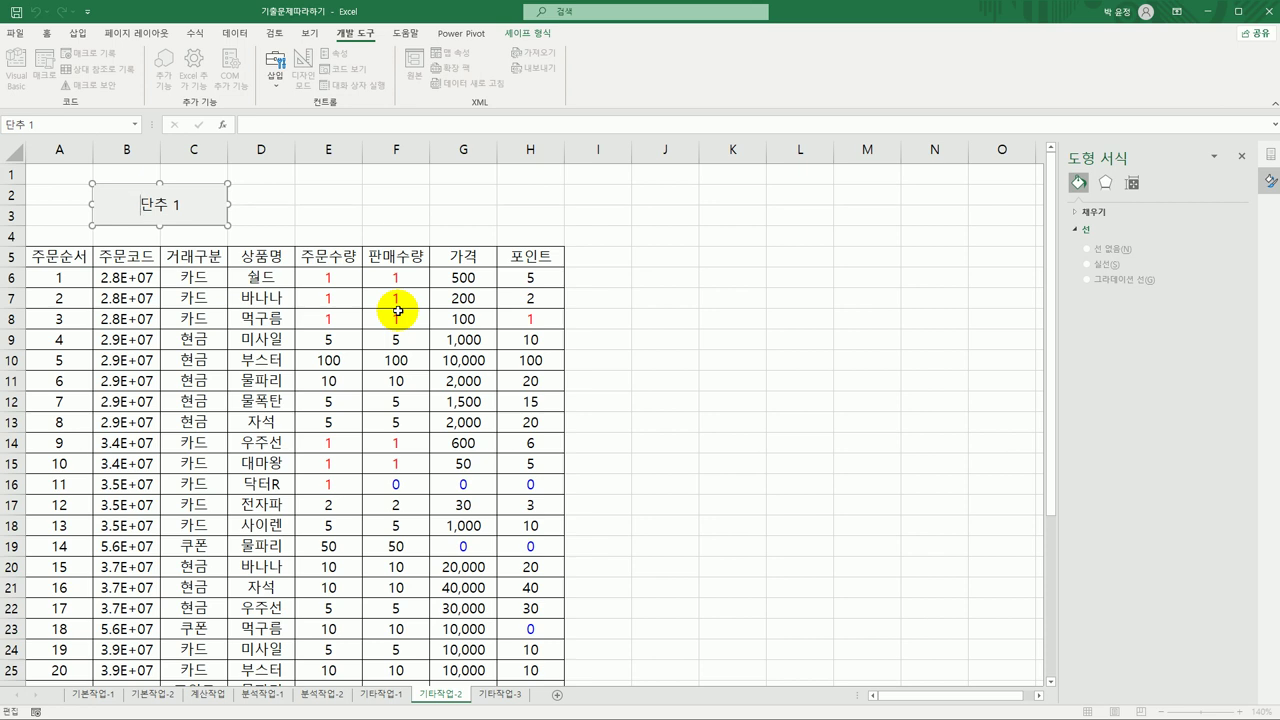
pyautogui.hotkey('ctrl', 'a')
pyautogui.write('서식적ㅇ')
pyautogui.write('용')
pyautogui.click(663, 338)
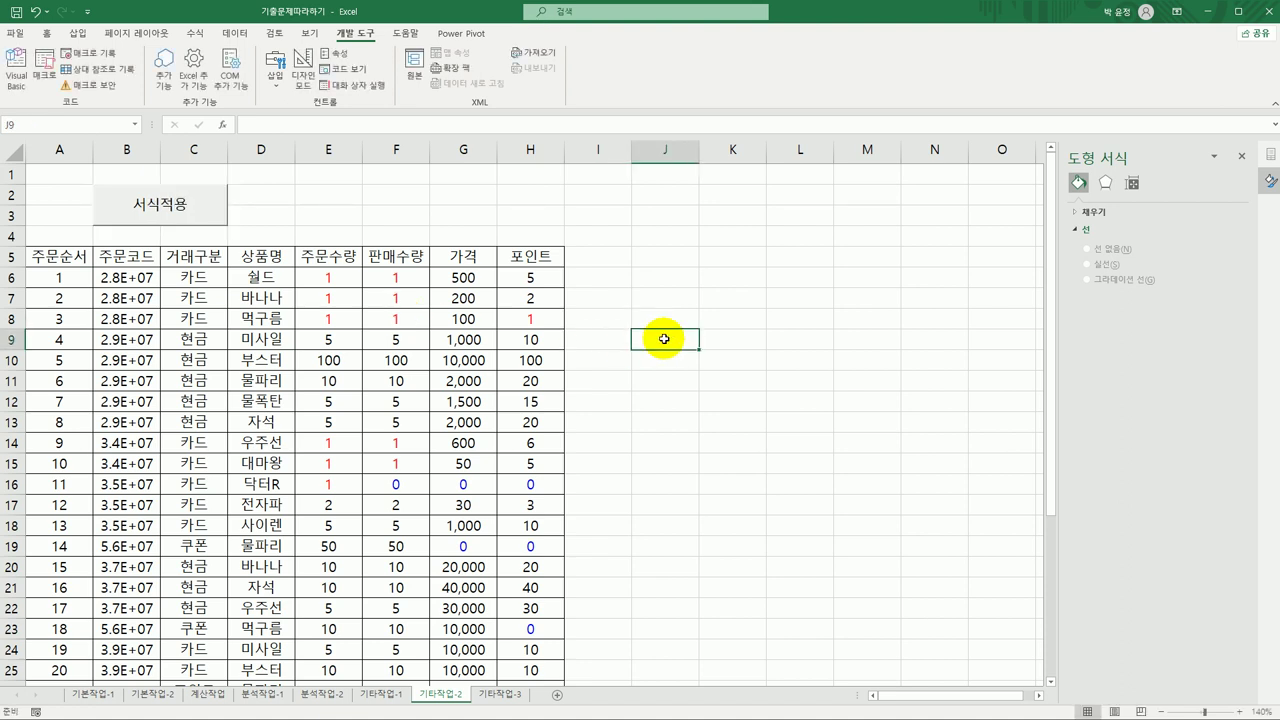
pyautogui.click(1241, 156)
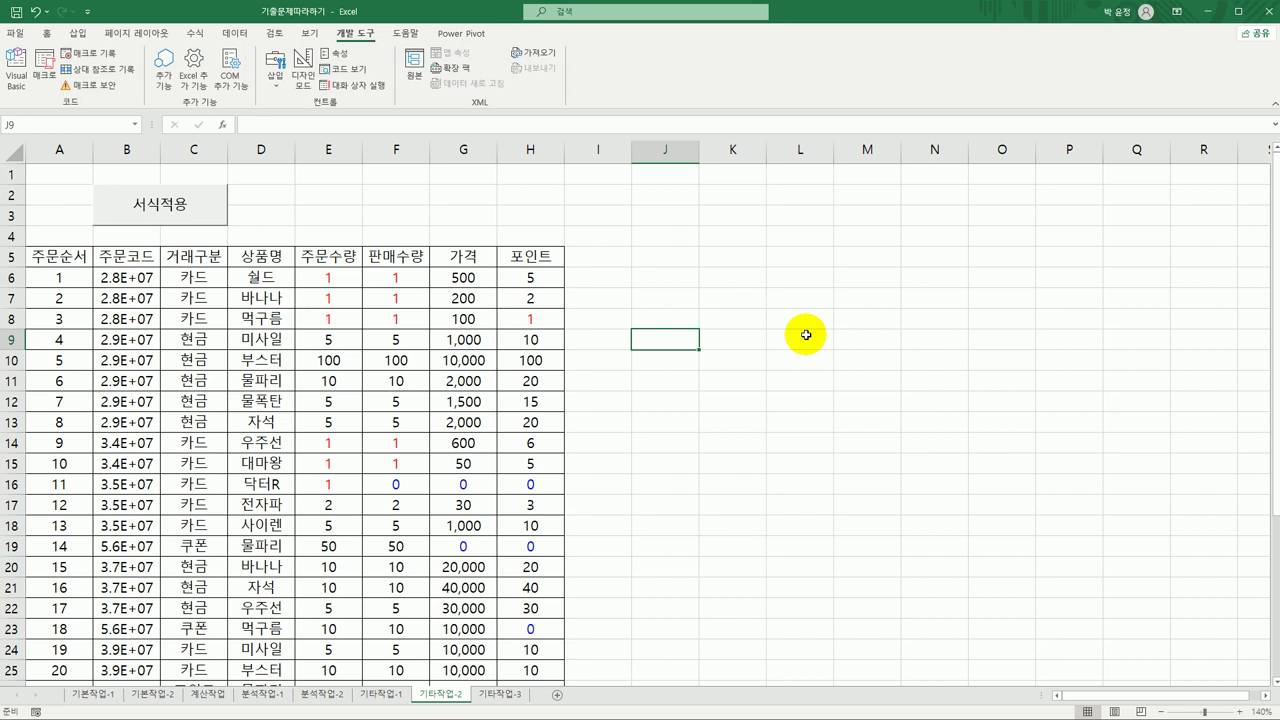
# - Draw a form-control button covering cells E2:F3 and start recording its macro named 서식해제, stored in 현재 통합 문서
pyautogui.click(276, 75)
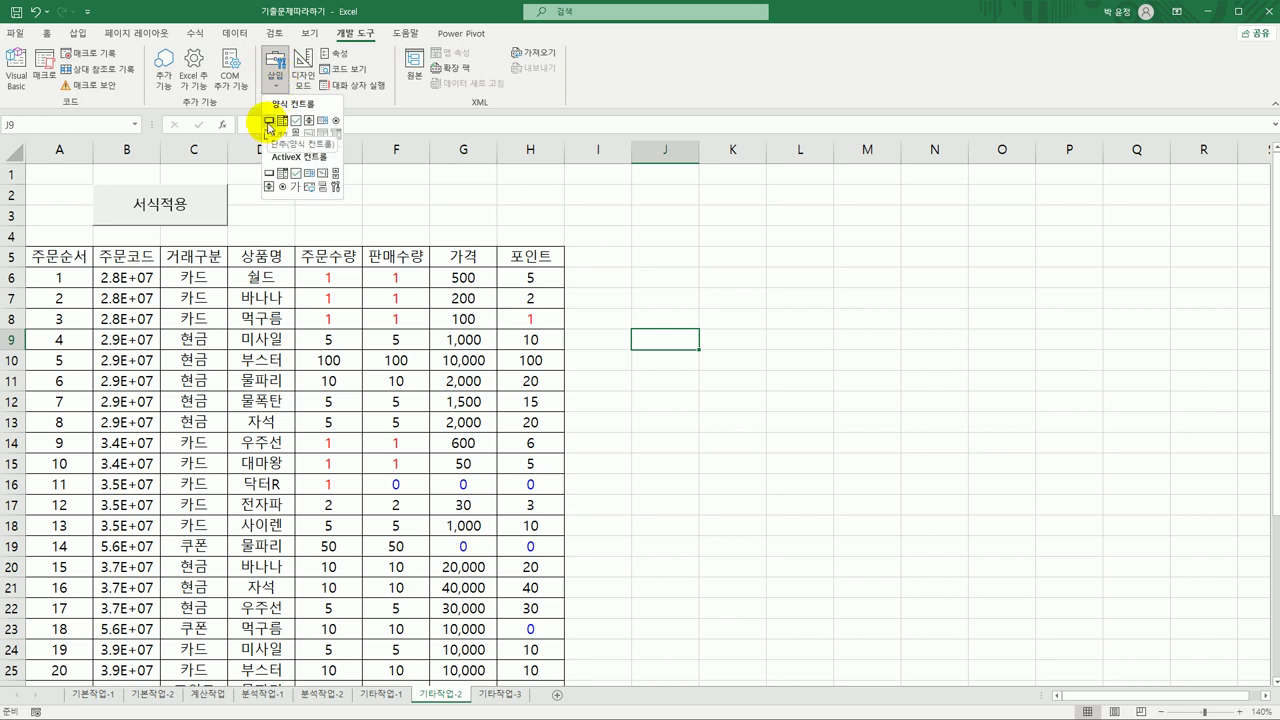
pyautogui.click(266, 121)
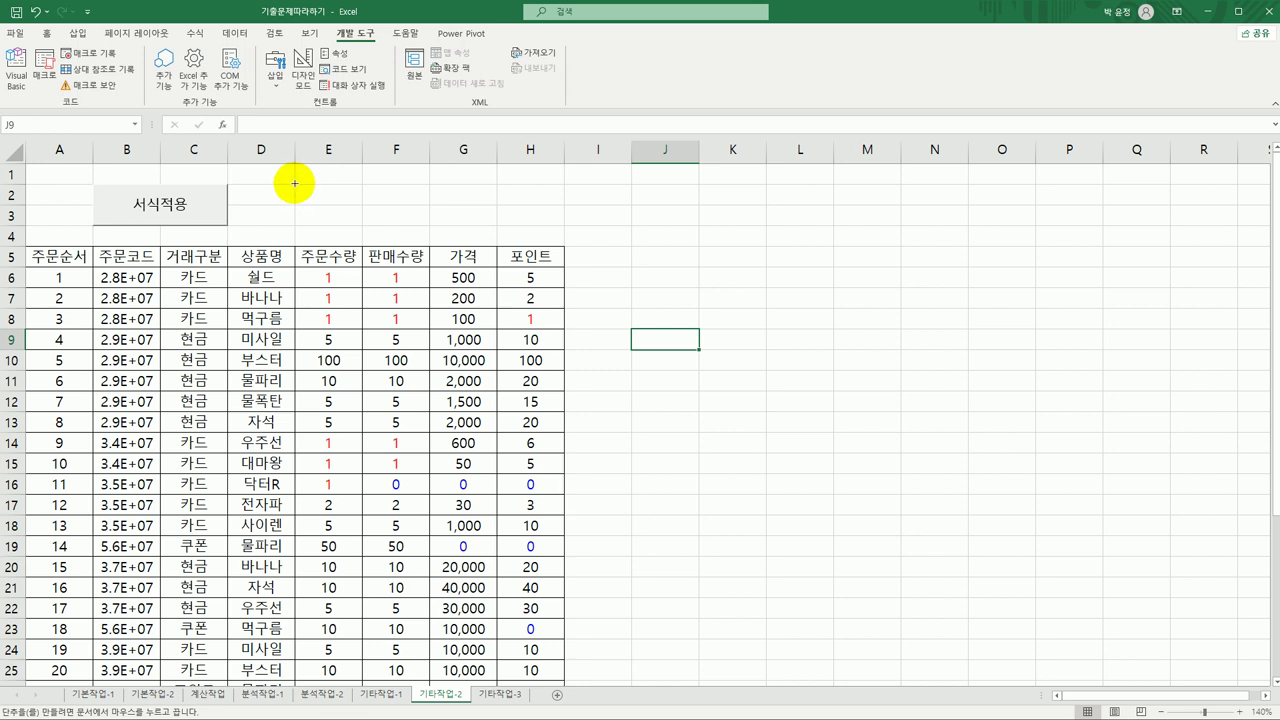
pyautogui.moveTo(295, 183); pyautogui.dragTo(421, 226)
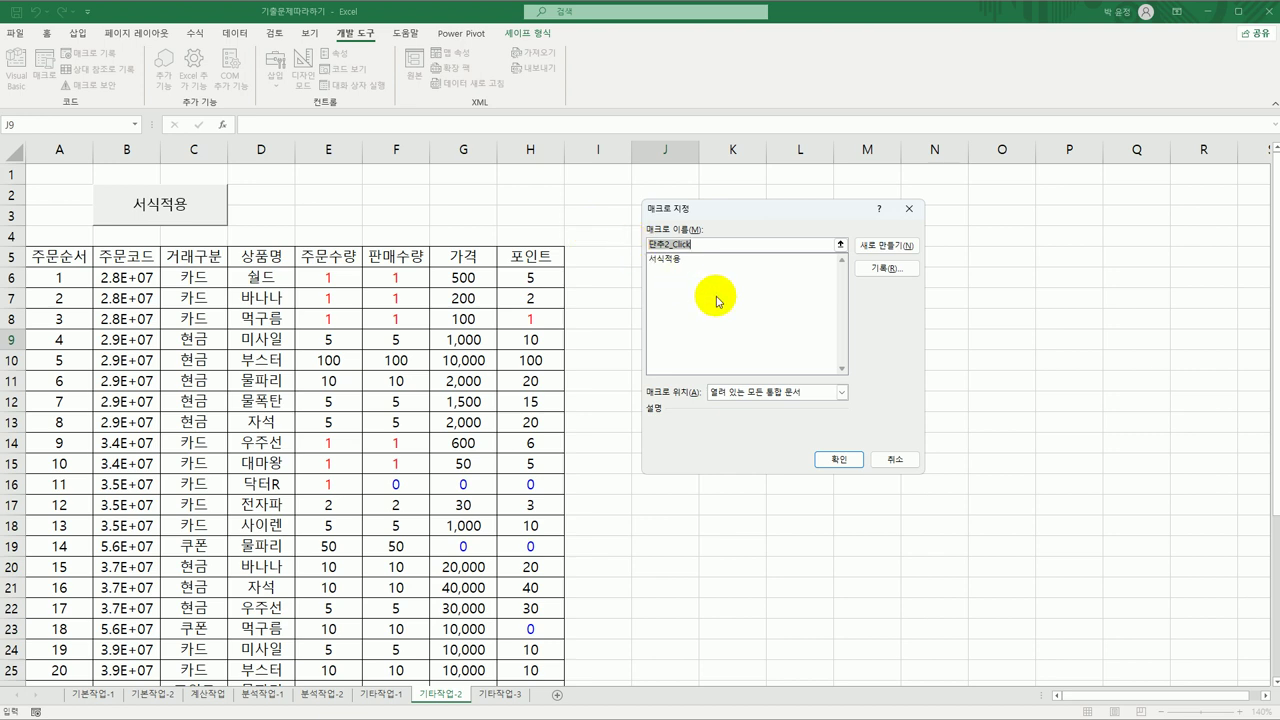
pyautogui.write('서식해제')
pyautogui.click(886, 268)
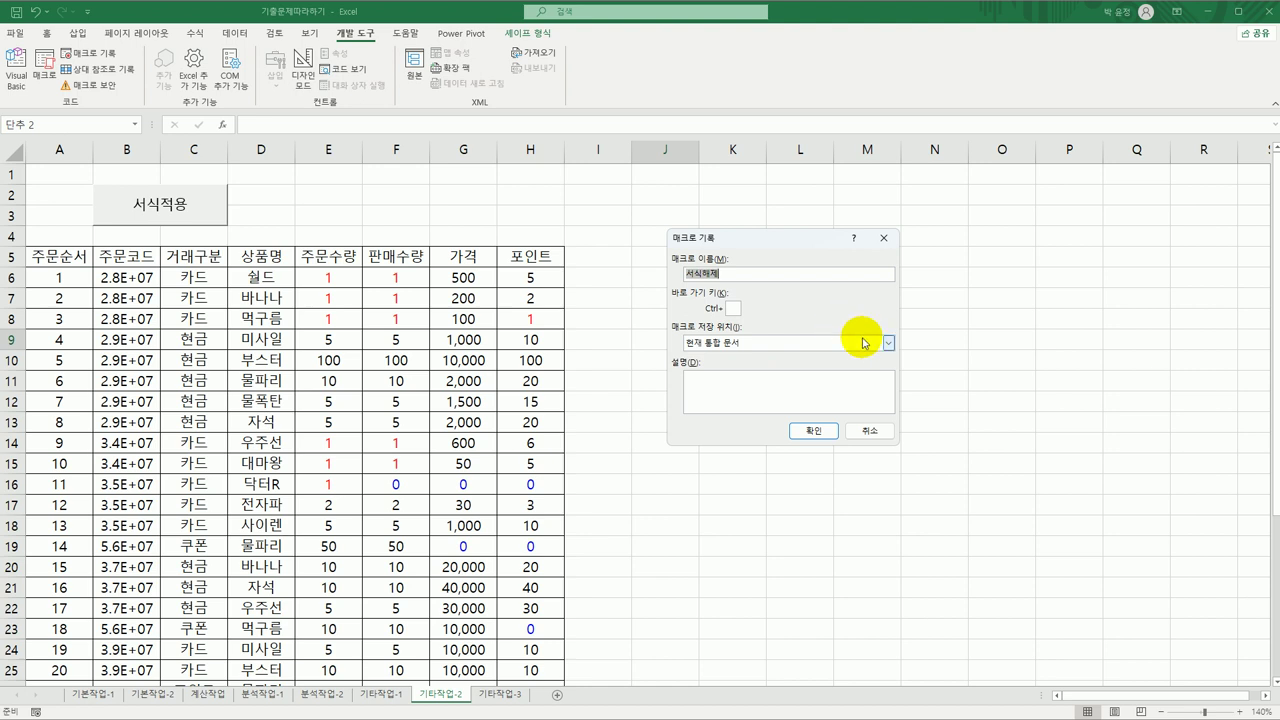
pyautogui.click(813, 430)
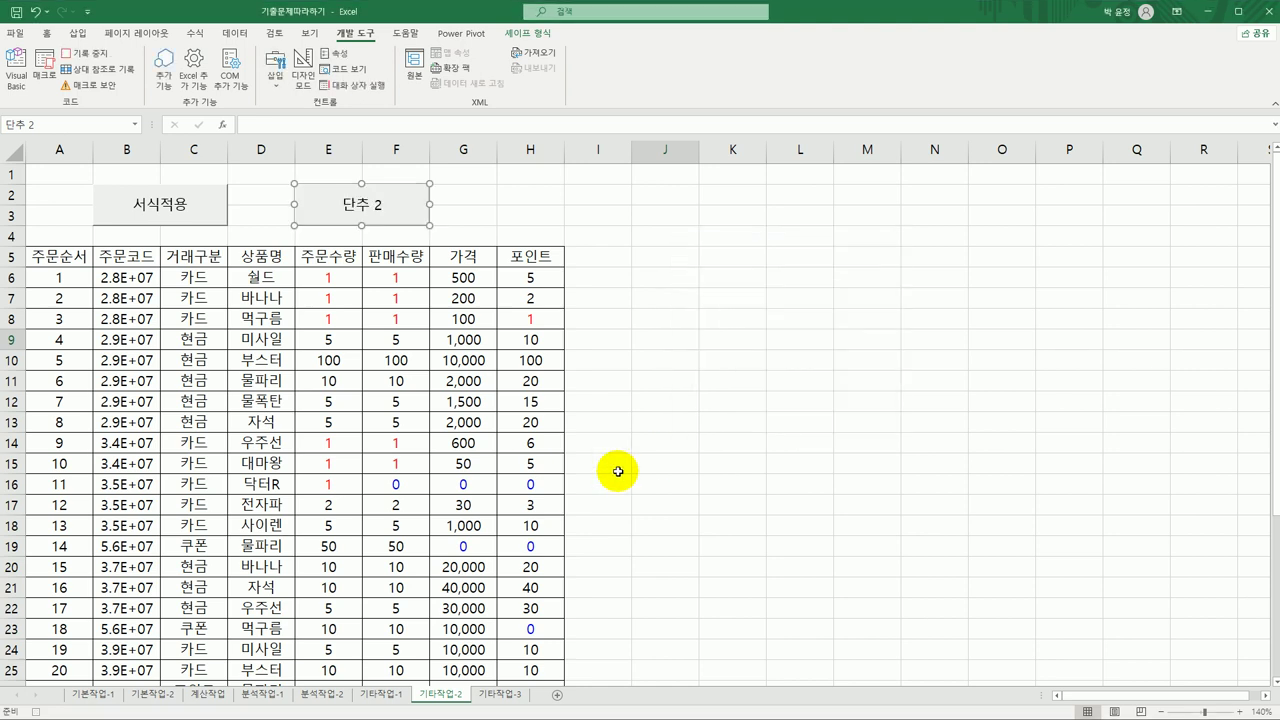
# - Apply the 회계 number format with 0 decimal places and symbol 없음 to cells E6:H36
pyautogui.moveTo(308, 281); pyautogui.dragTo(526, 654)
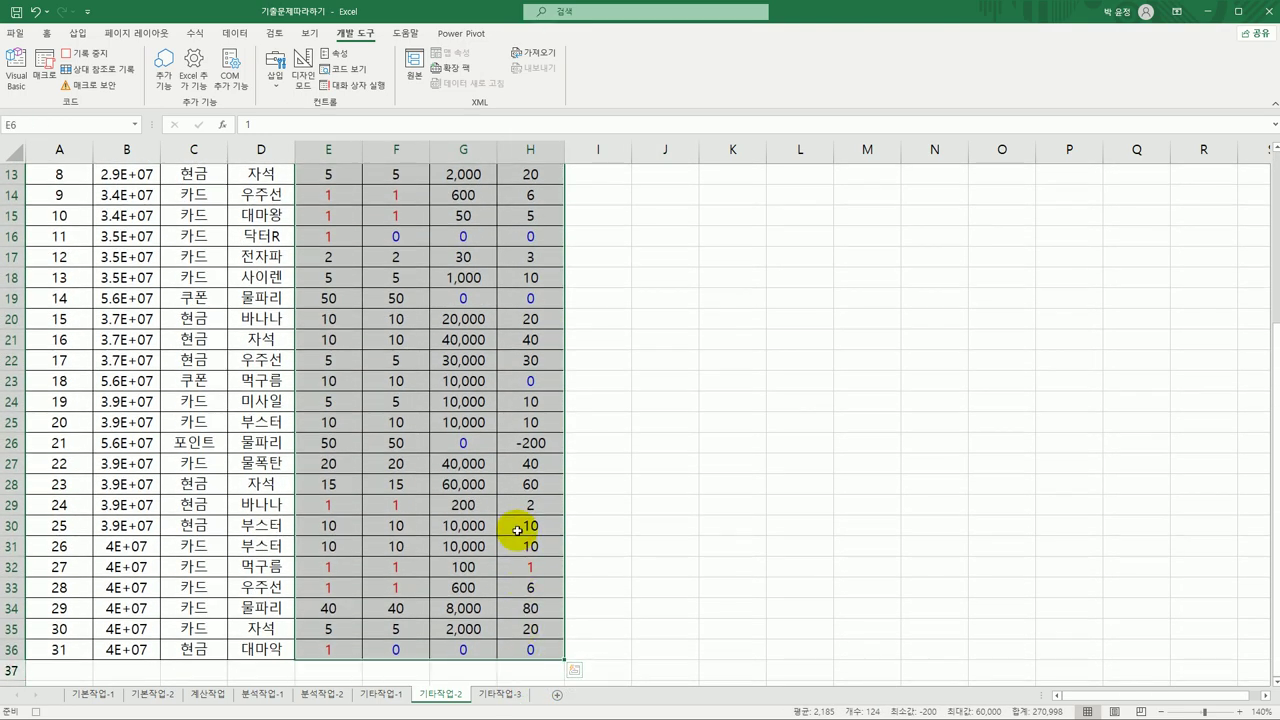
pyautogui.scroll(3, 517, 530)
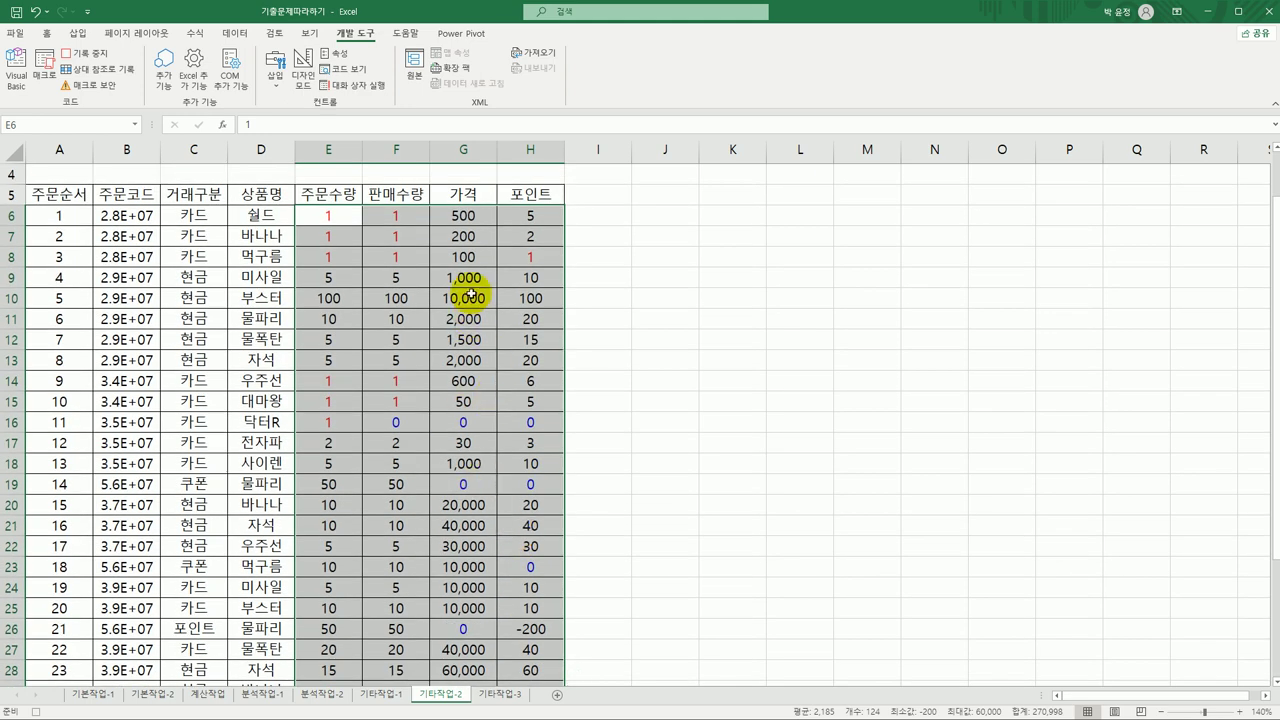
pyautogui.rightClick(481, 304)
pyautogui.click(580, 582)
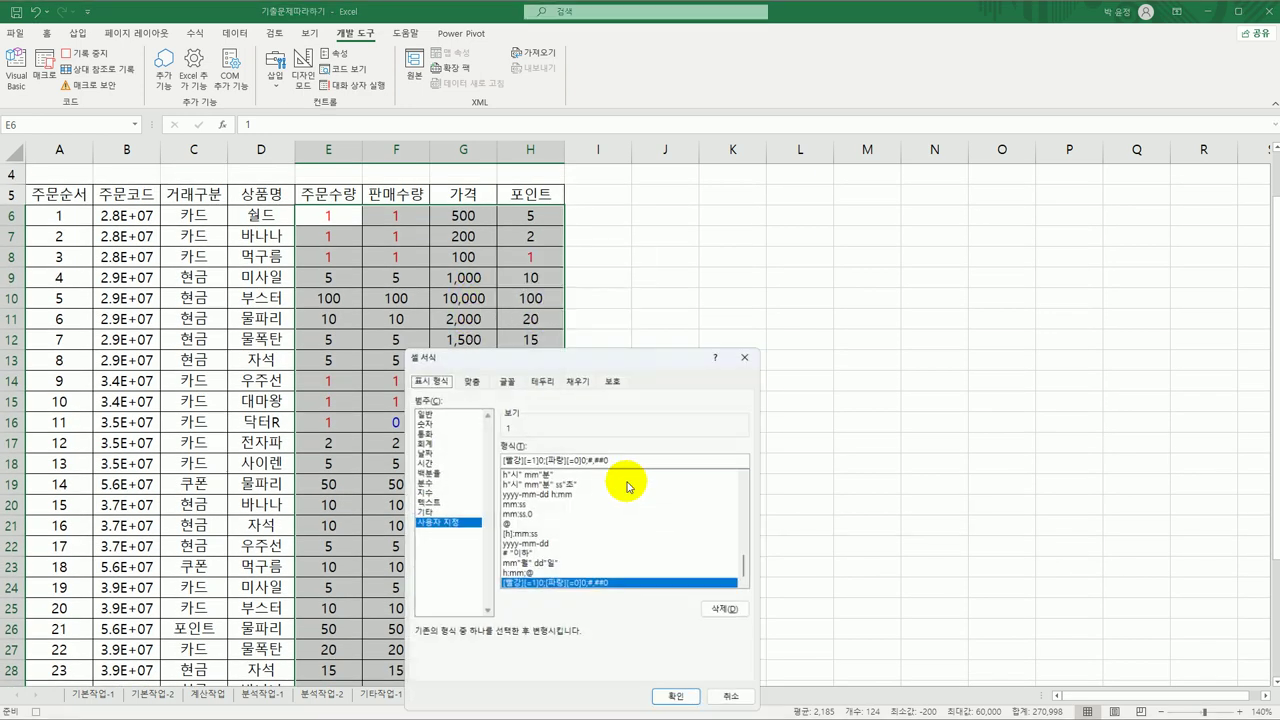
pyautogui.moveTo(600, 362); pyautogui.dragTo(790, 193)
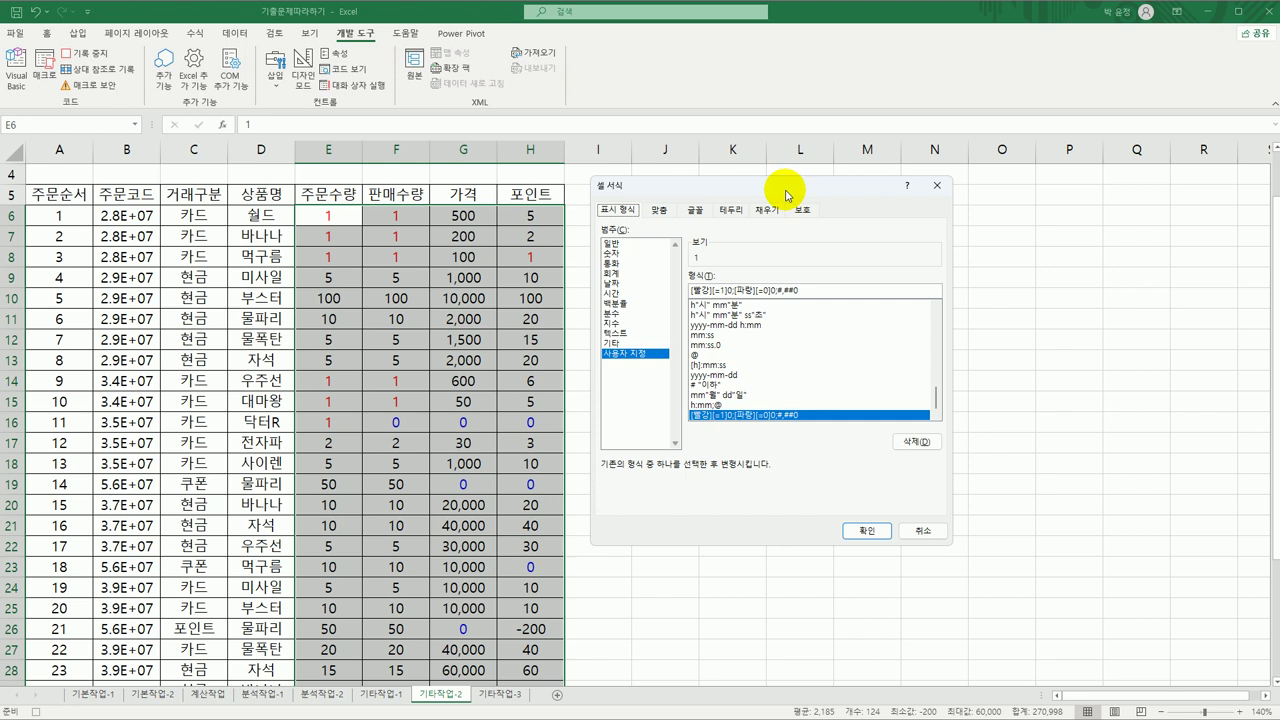
pyautogui.click(633, 274)
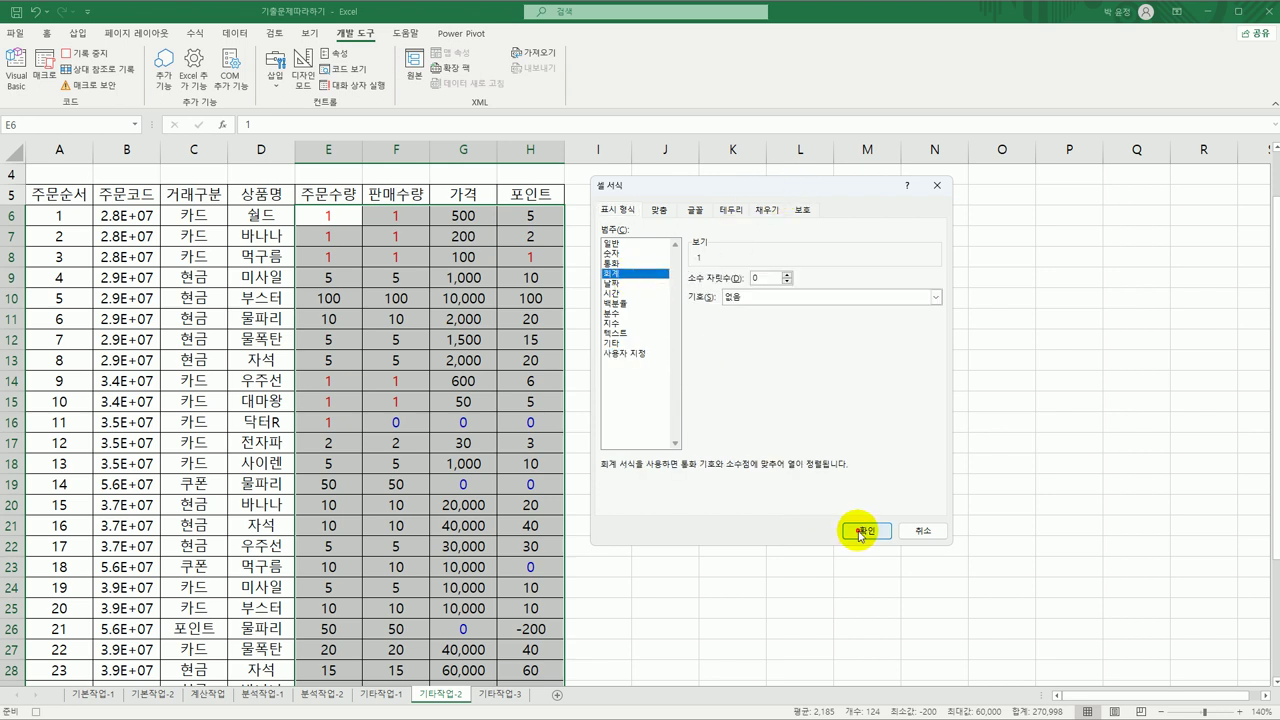
pyautogui.click(858, 531)
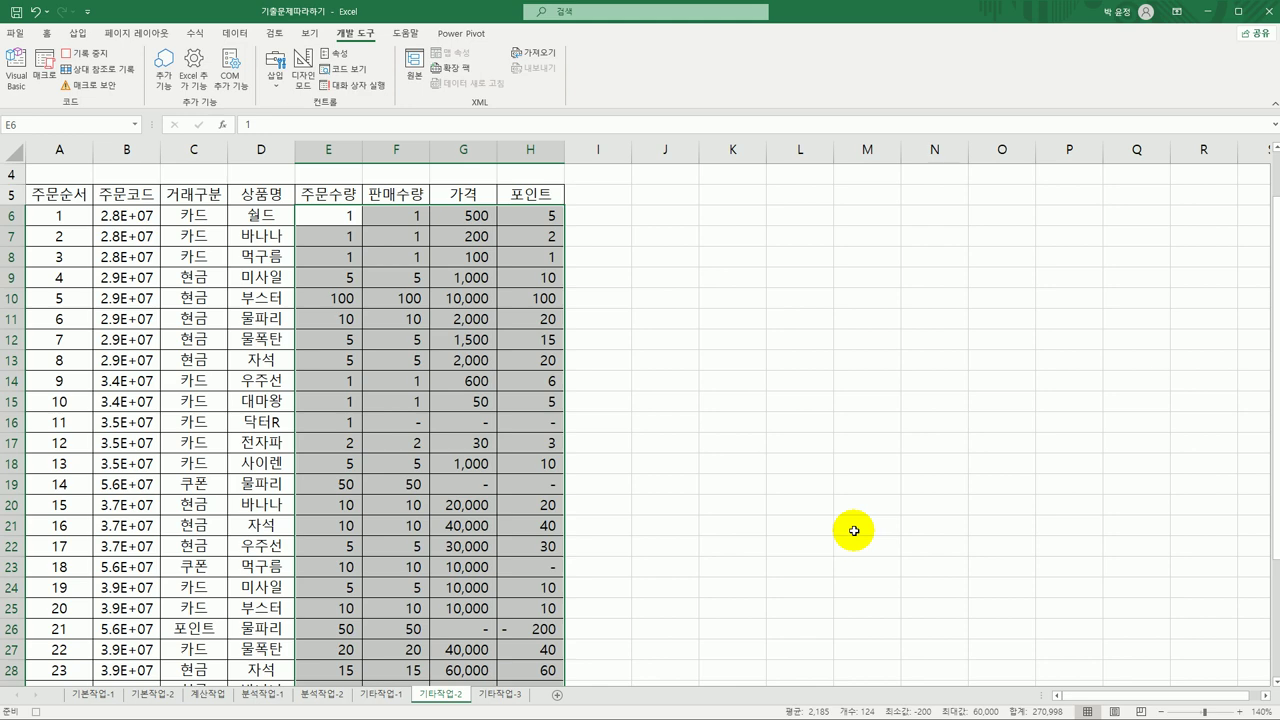
# - Stop the macro recording and change the second button's label to 서식해제
pyautogui.click(334, 218)
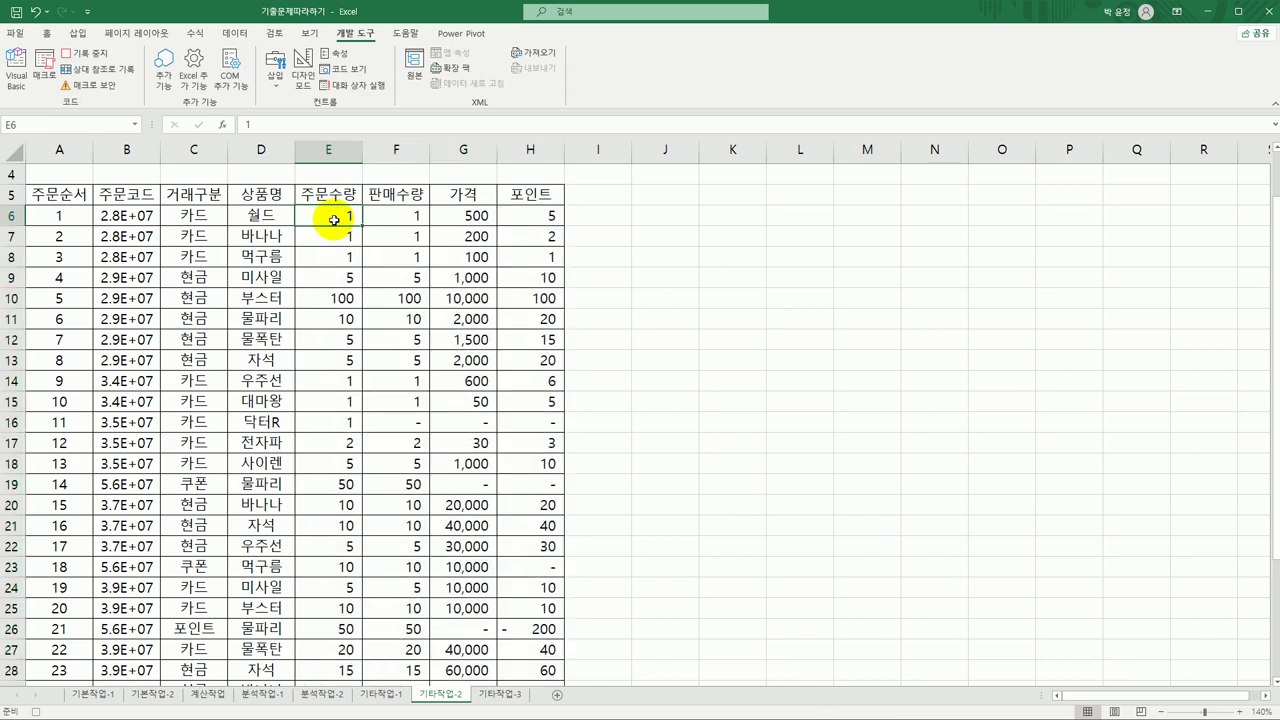
pyautogui.scroll(1, 334, 218)
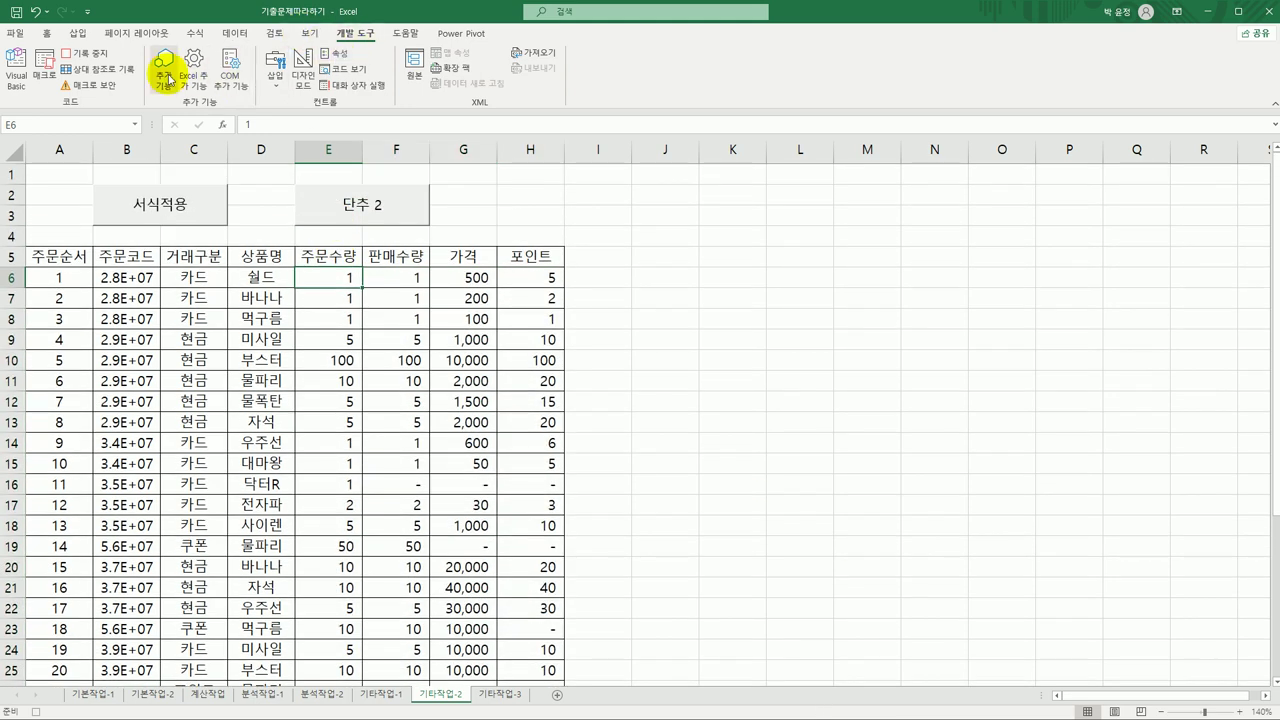
pyautogui.click(85, 53)
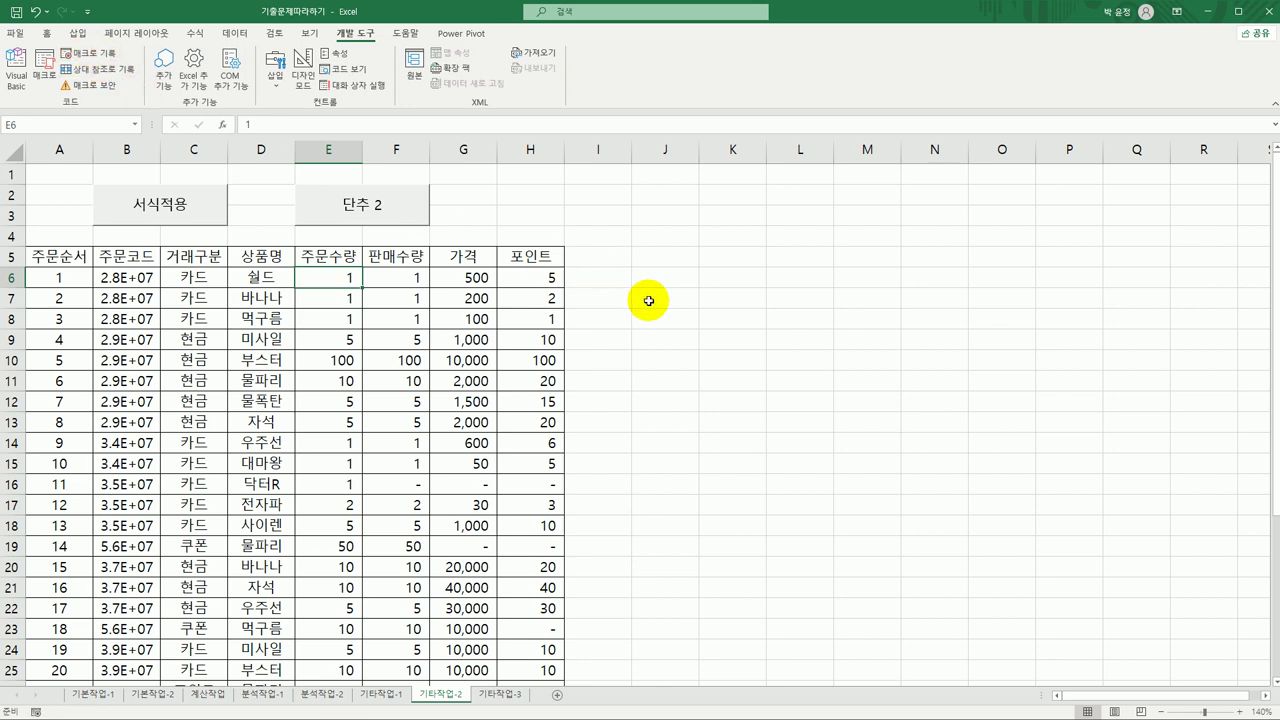
pyautogui.rightClick(361, 216)
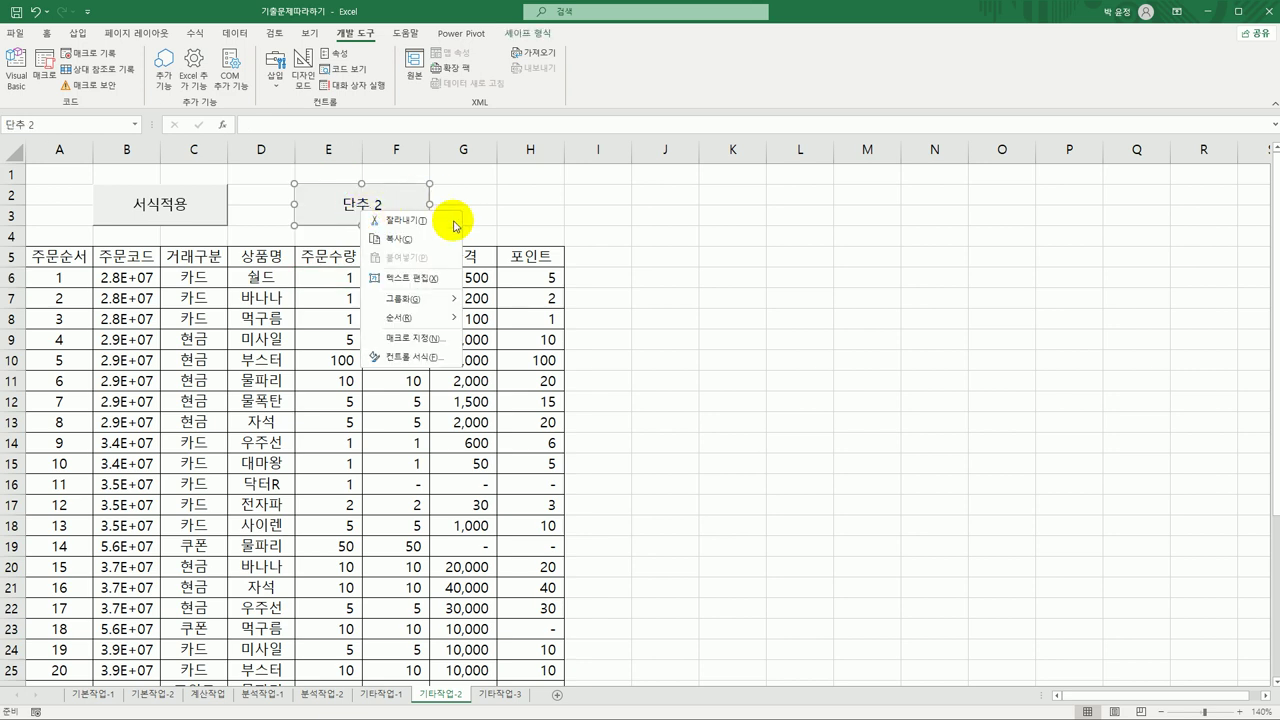
pyautogui.click(445, 276)
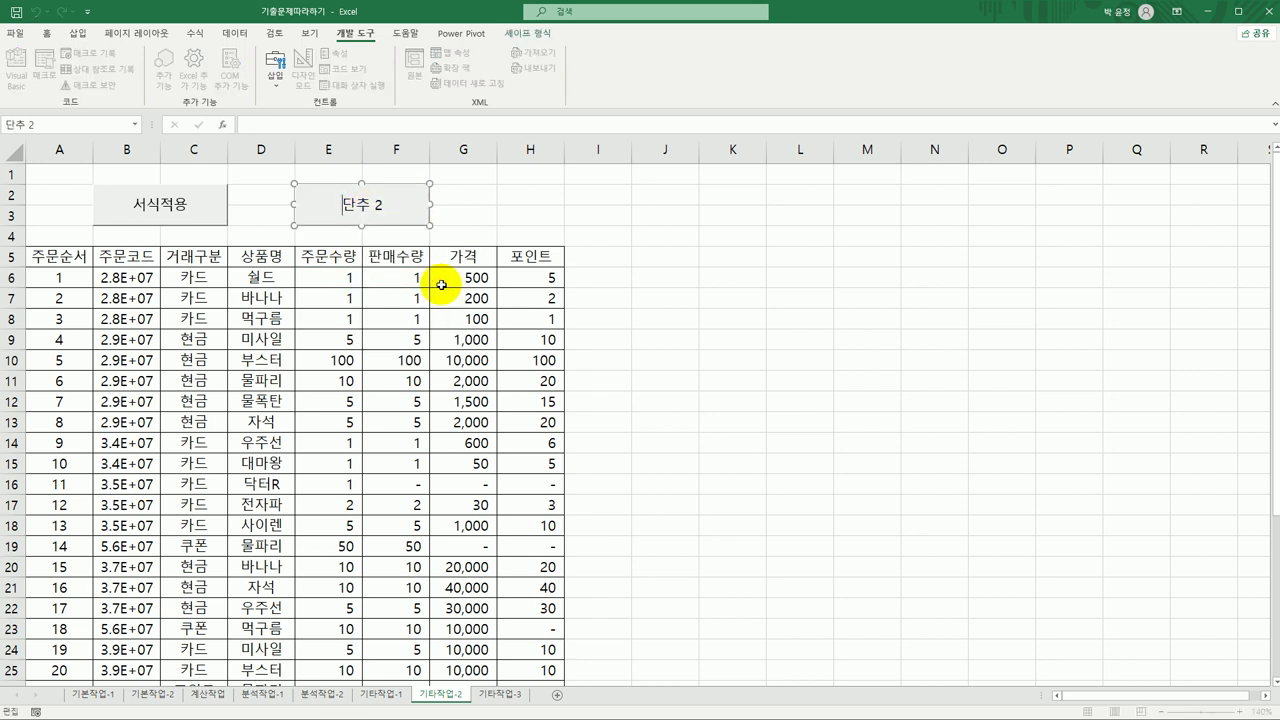
pyautogui.hotkey('ctrl', 'a')
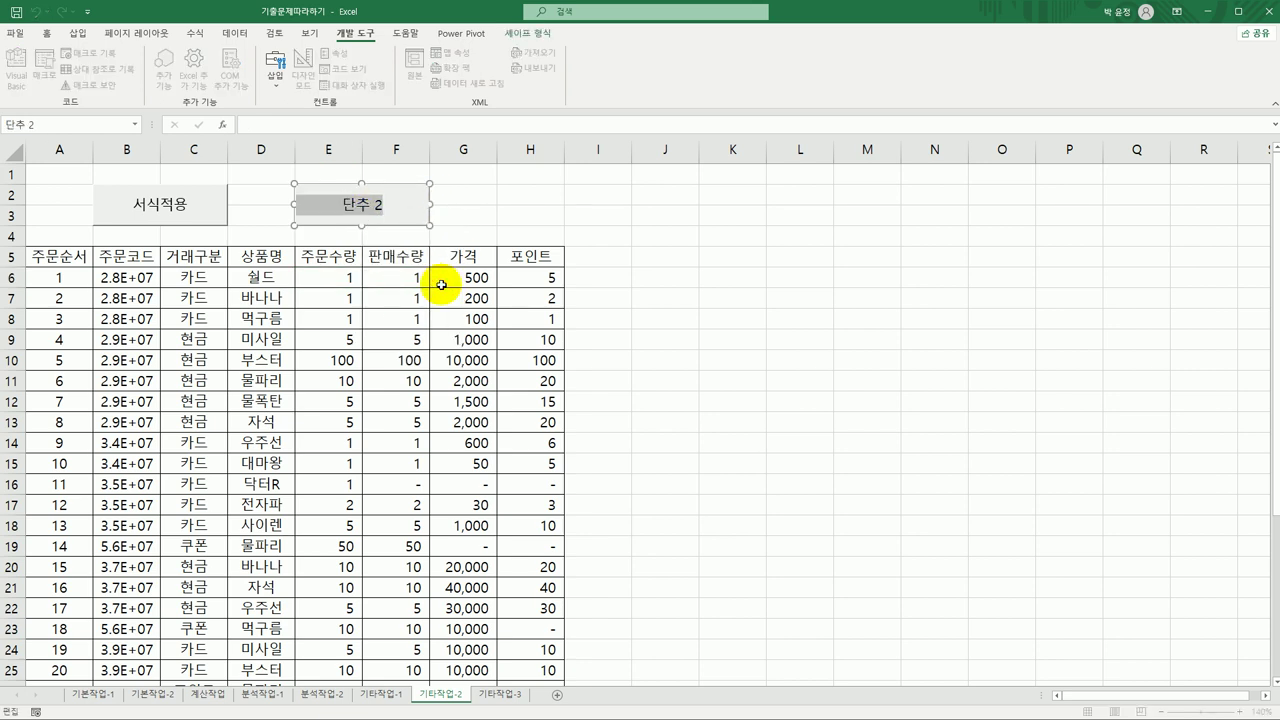
pyautogui.write('서식해')
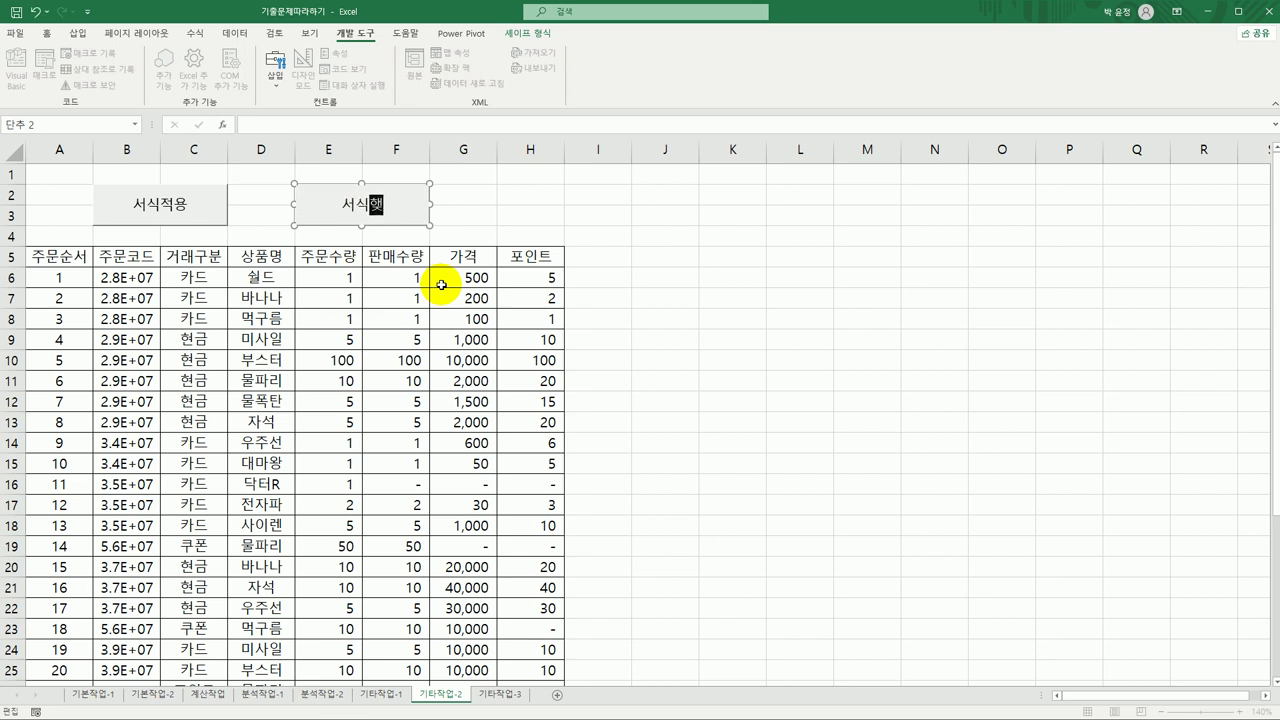
pyautogui.write('제')
pyautogui.click(724, 291)
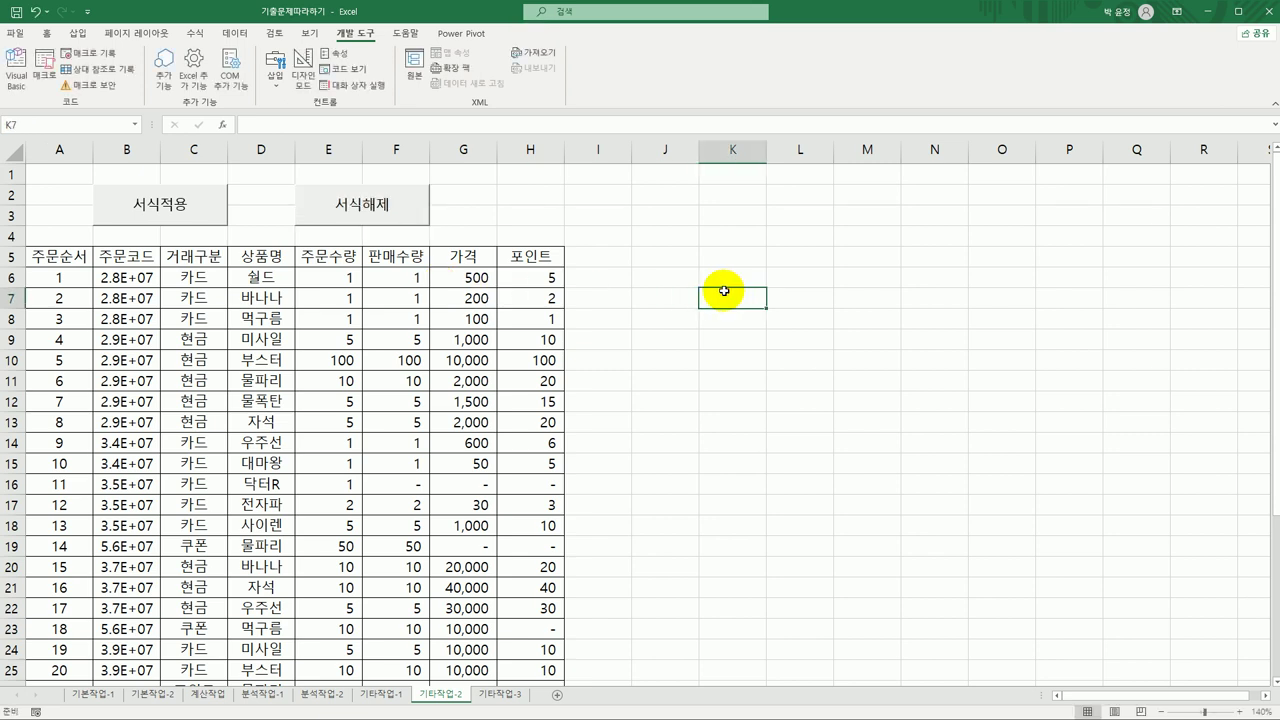
# - Test both macro buttons by running 서식적용 followed by 서식해제
pyautogui.click(191, 214)
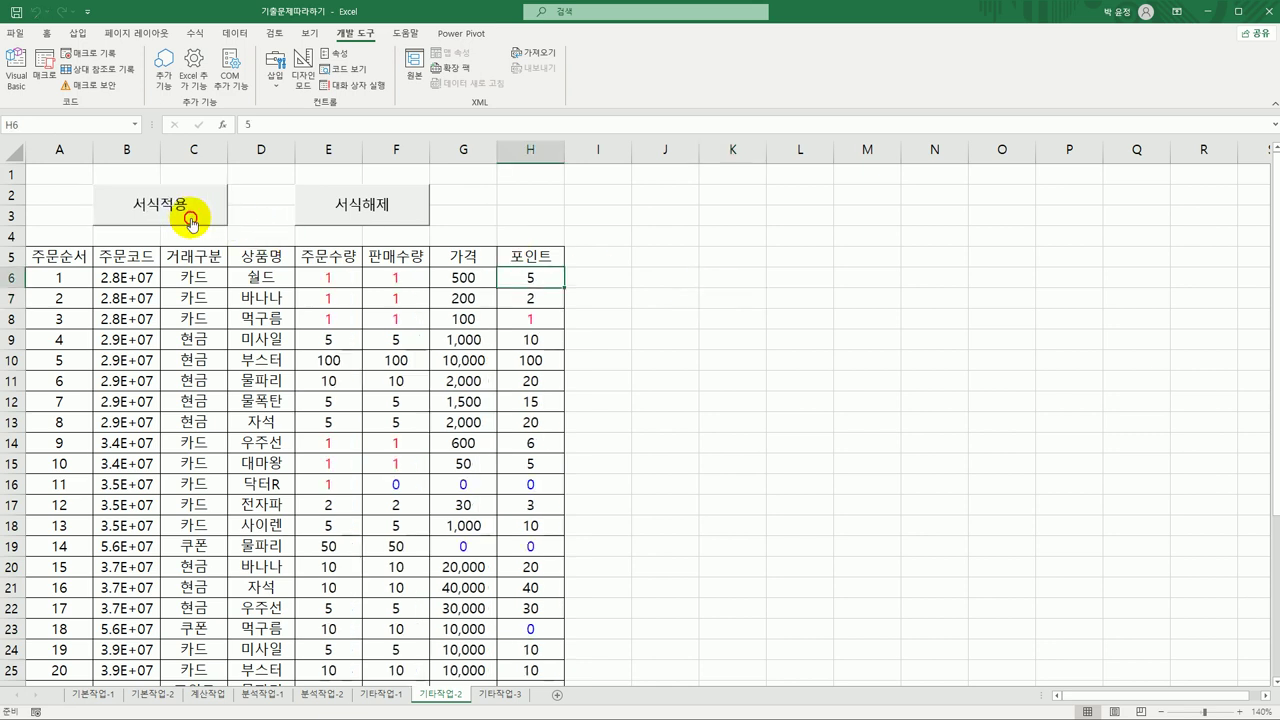
pyautogui.click(400, 214)
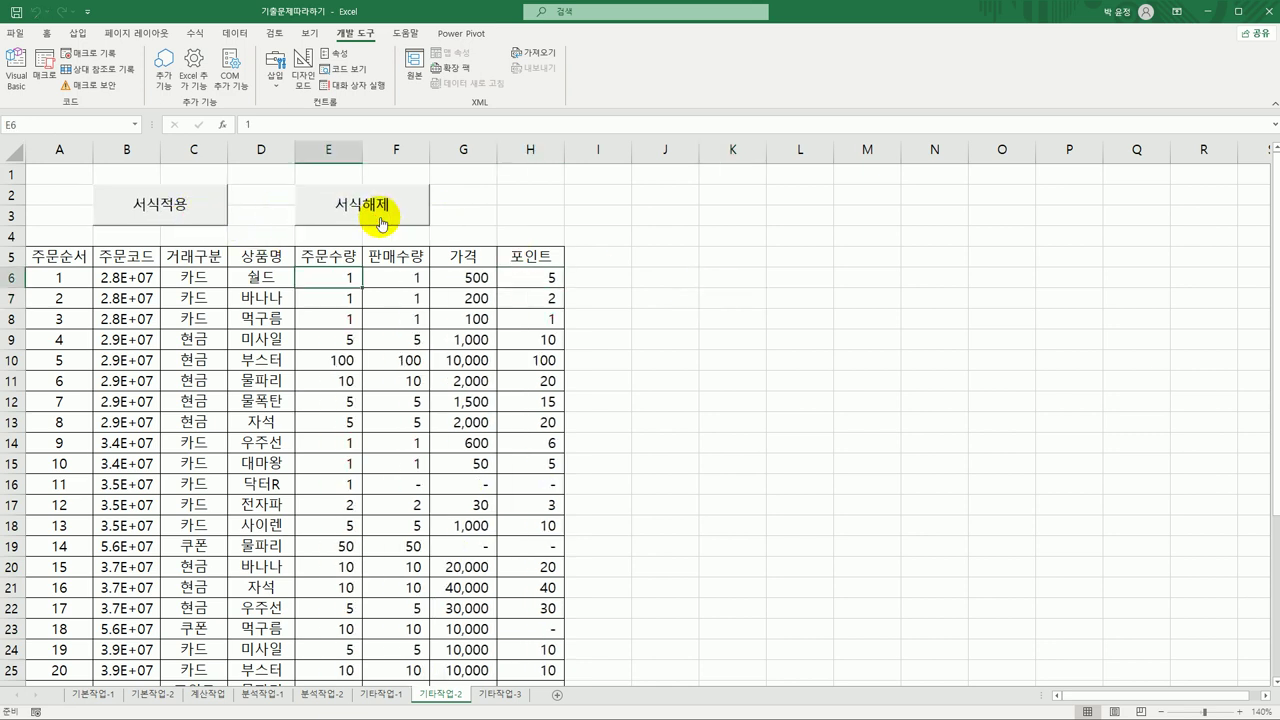
pyautogui.click(722, 381)
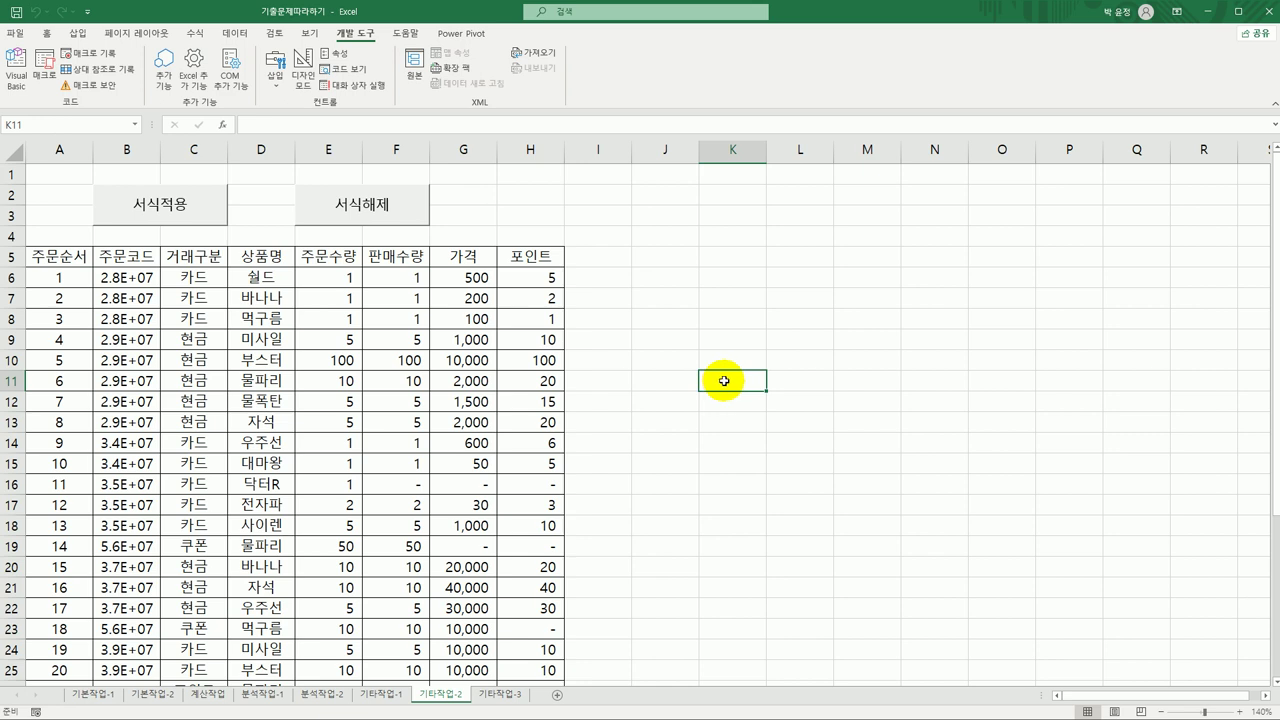
# - On the 기타작업-3 sheet, turn on design mode and open the Click event procedure of the 중고차입력 button
pyautogui.click(500, 695)
pyautogui.click(697, 457)
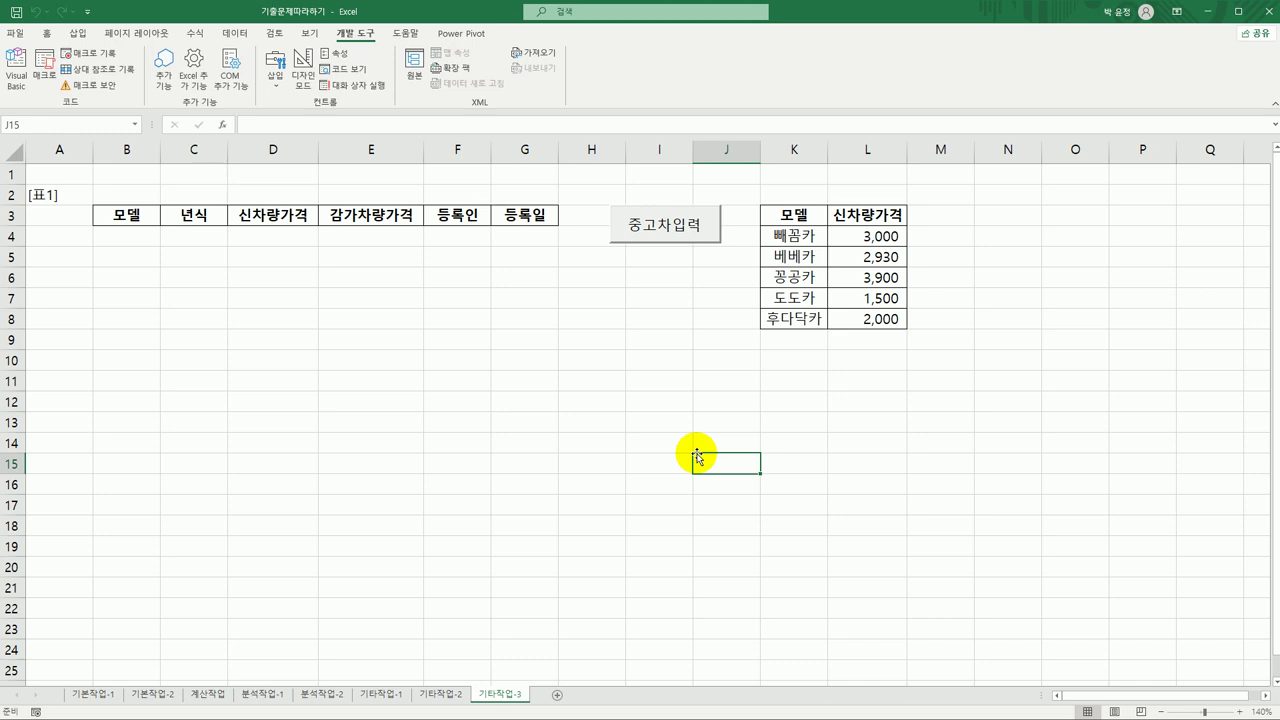
pyautogui.click(668, 226)
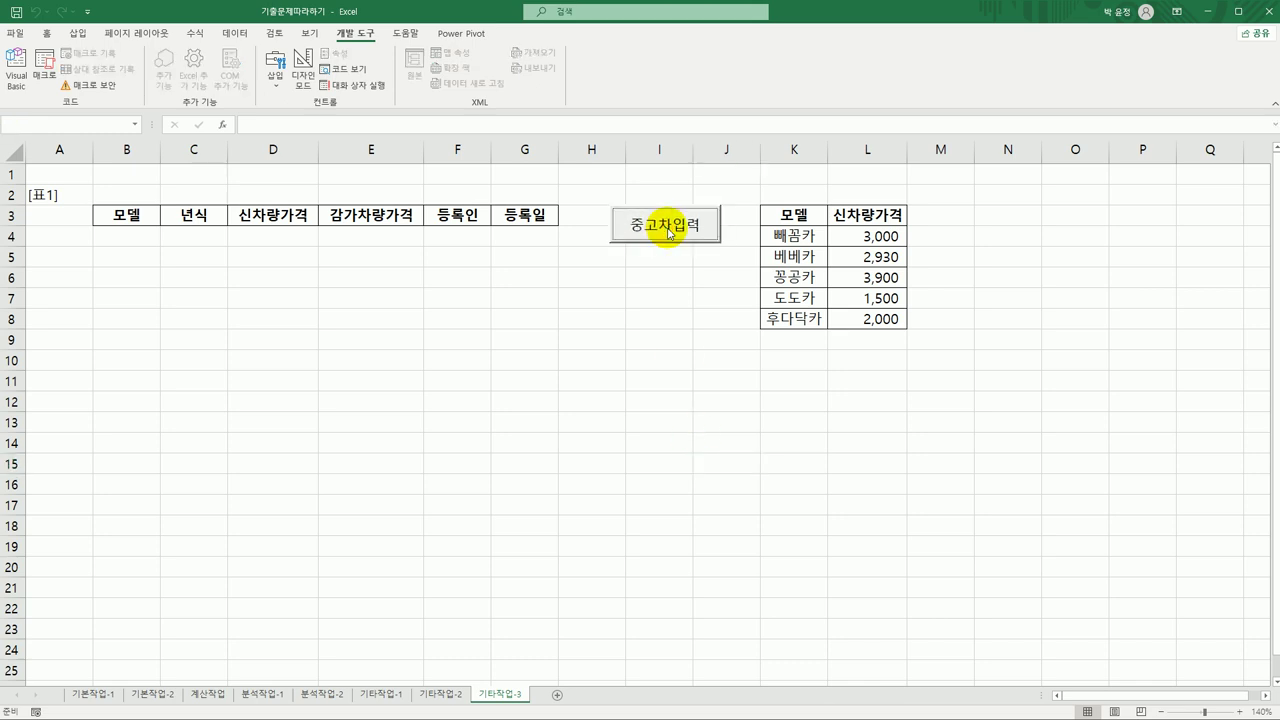
pyautogui.click(673, 320)
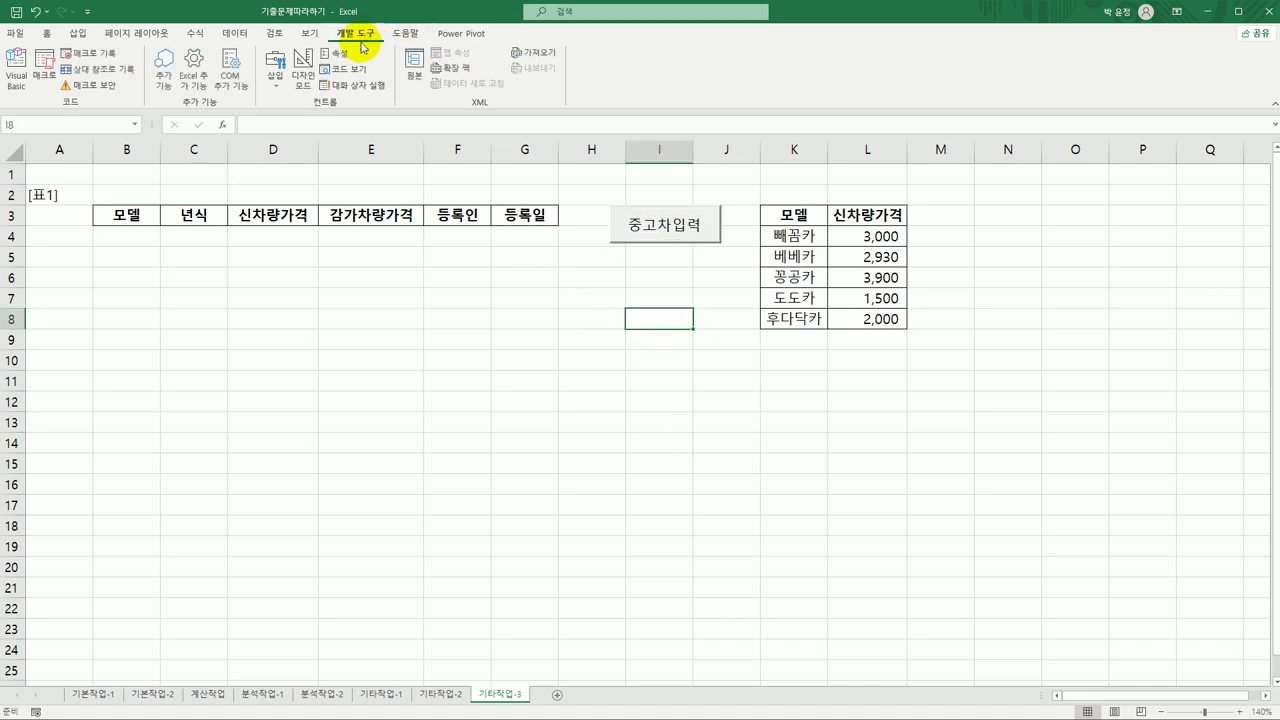
pyautogui.click(303, 75)
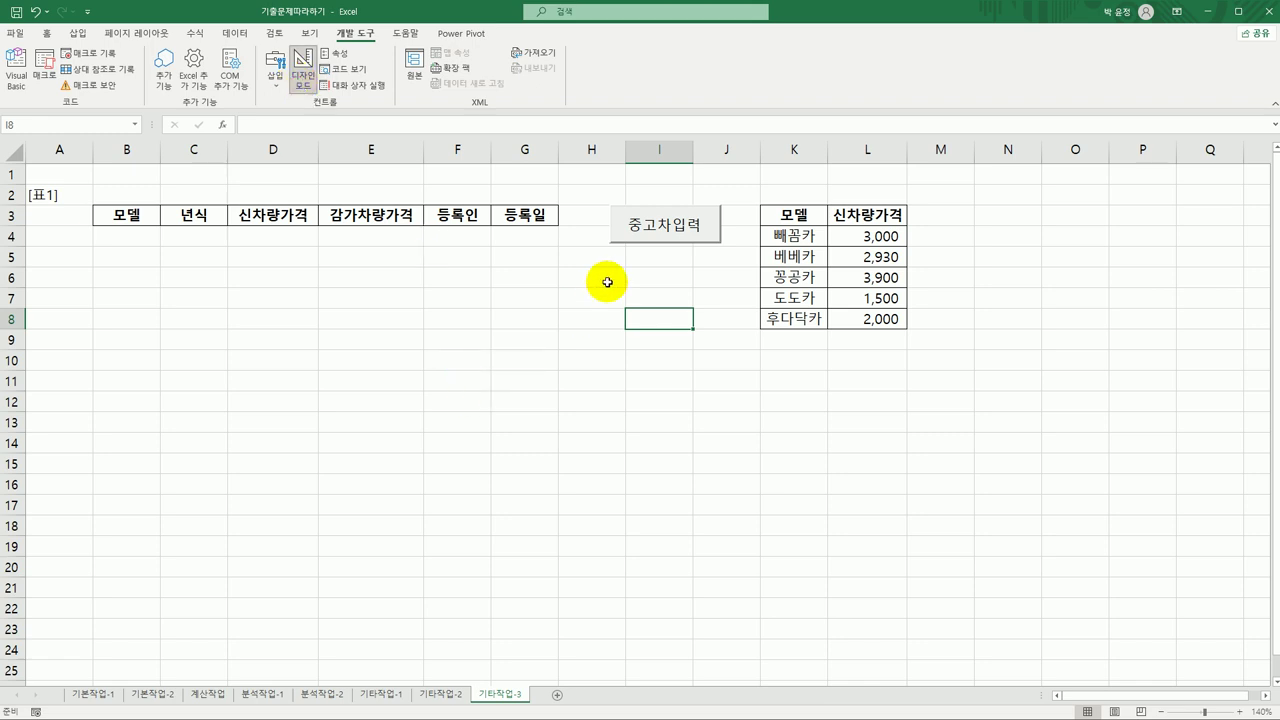
pyautogui.click(655, 230)
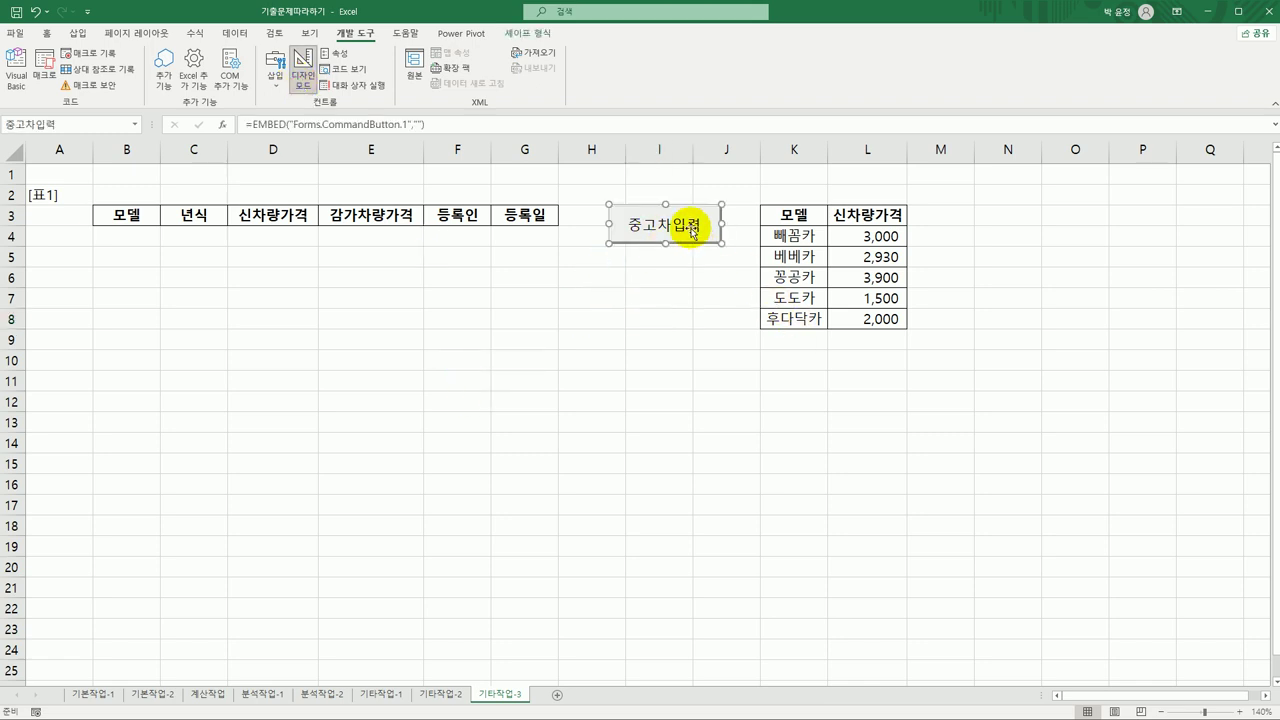
pyautogui.doubleClick(690, 228)
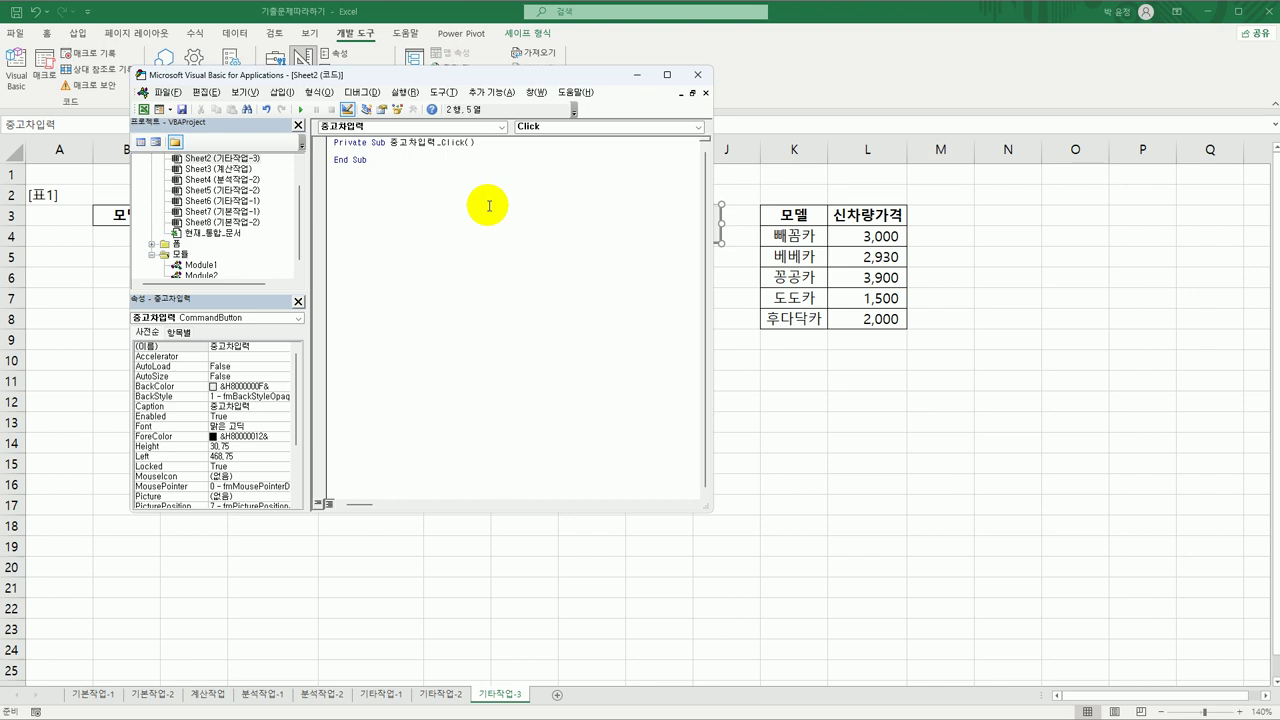
# - Add the line 중고차입력화면.Show to the Click procedure and return to the sheet with design mode off
pyautogui.write('중고차입력화면.s')
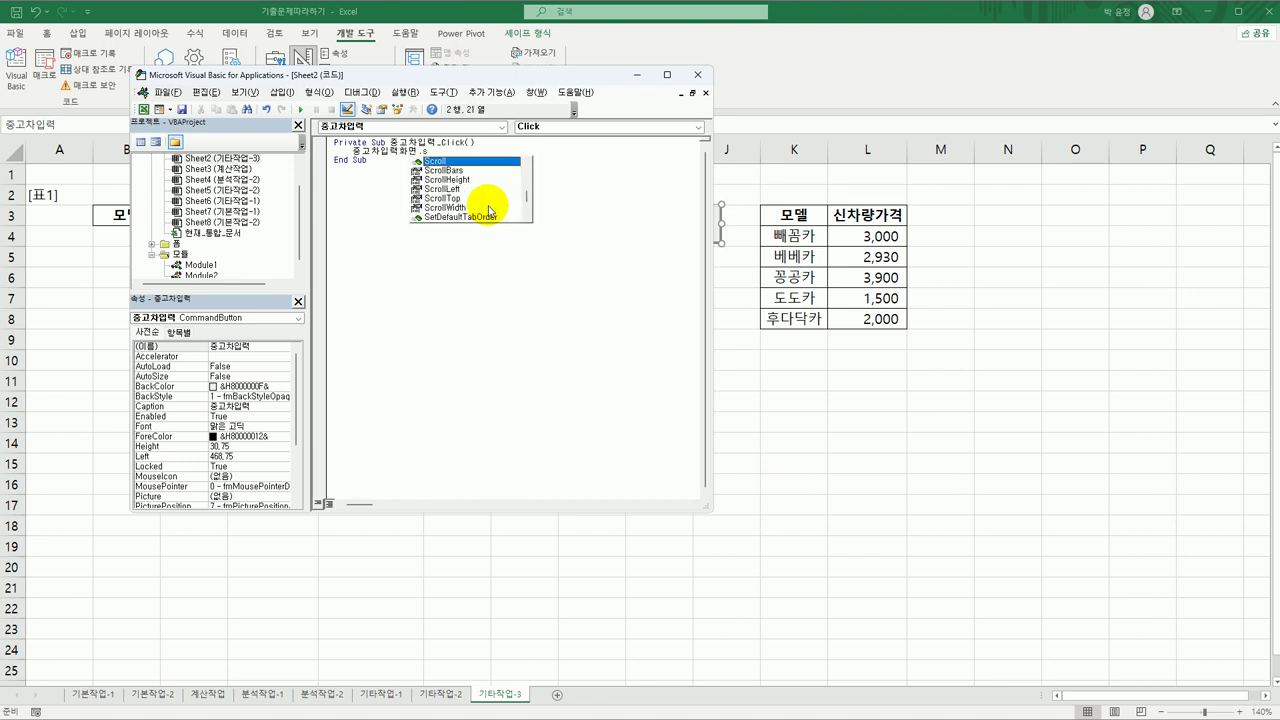
pyautogui.write('h')
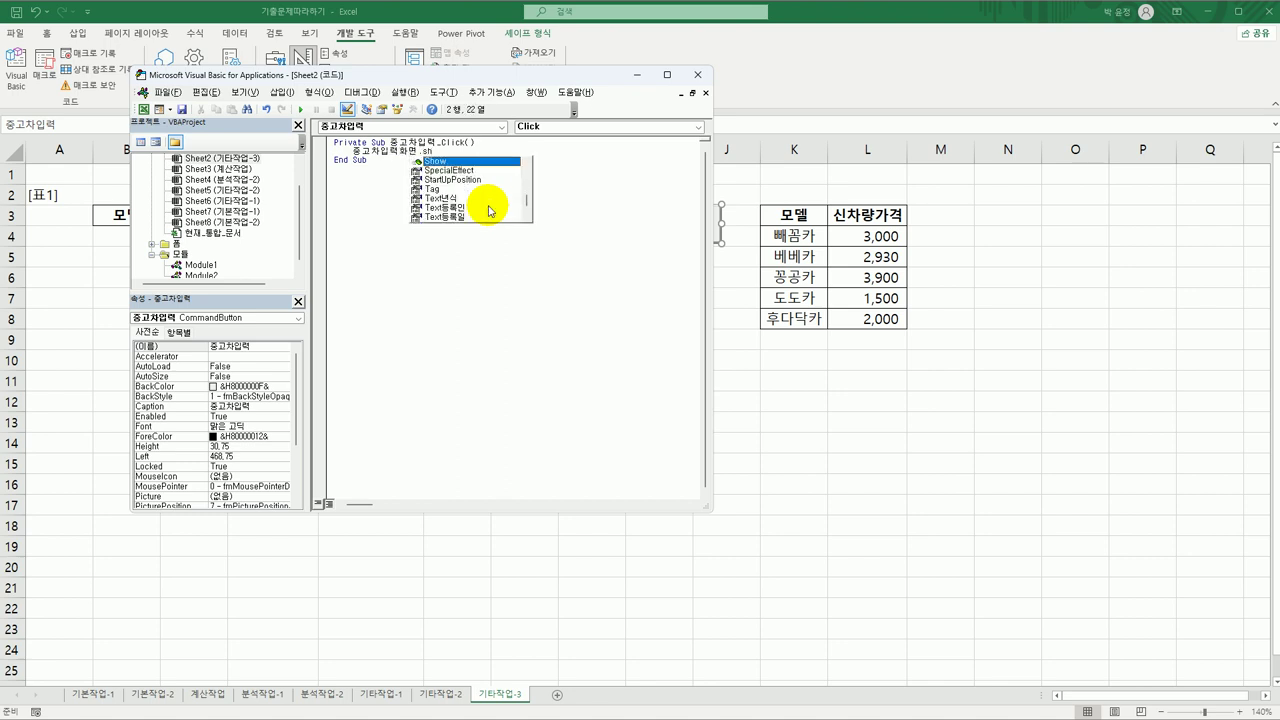
pyautogui.press('Tab')
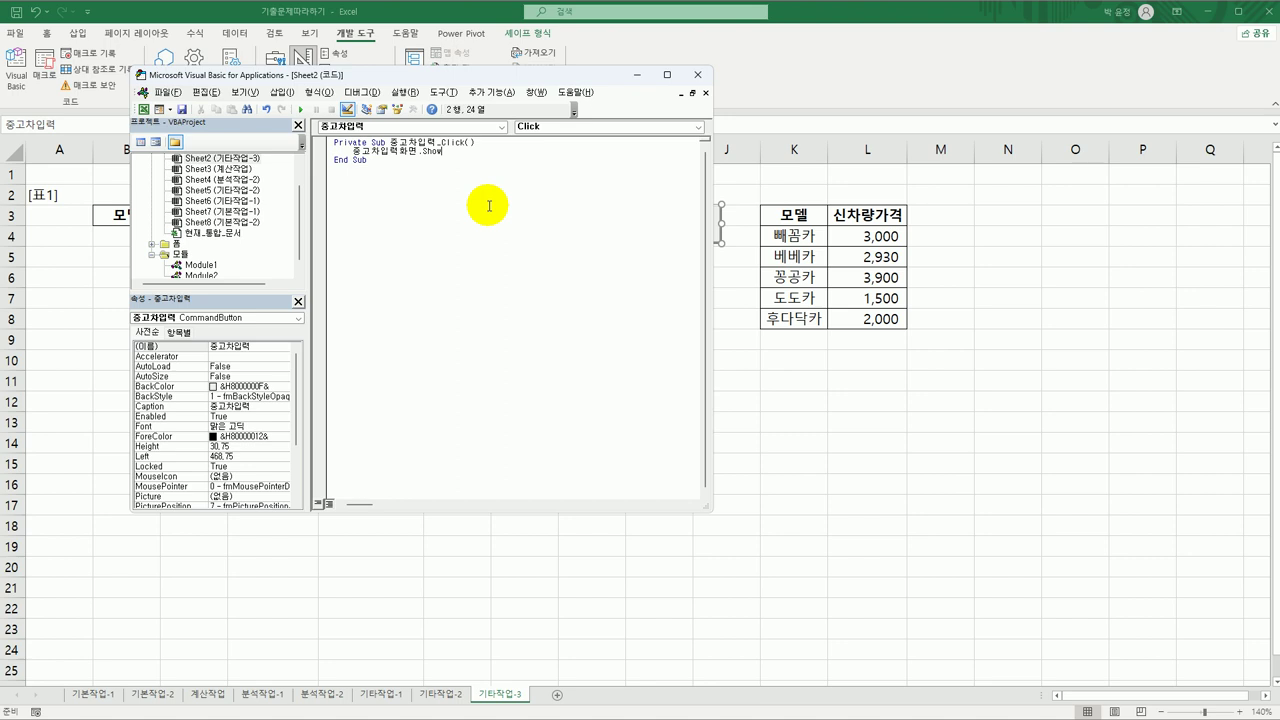
pyautogui.click(698, 74)
pyautogui.click(302, 92)
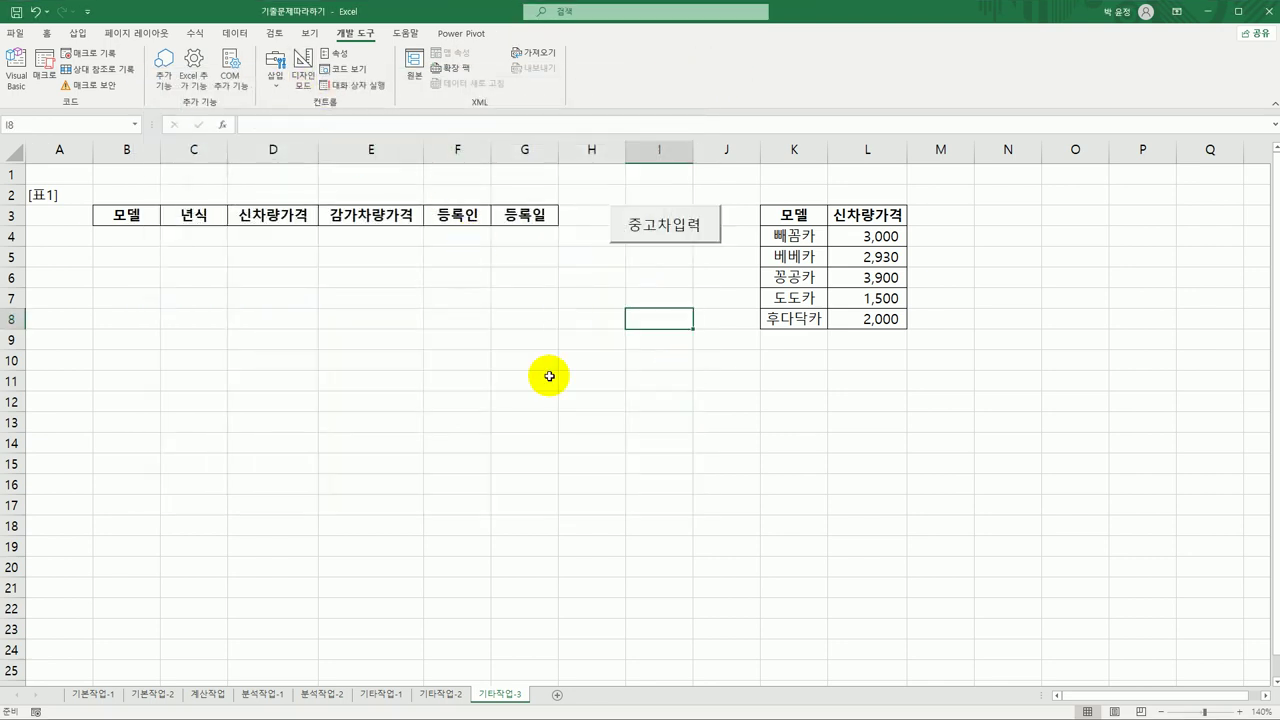
# - Test the 중고차입력 button and check the 모델 list in the form it opens
pyautogui.click(684, 236)
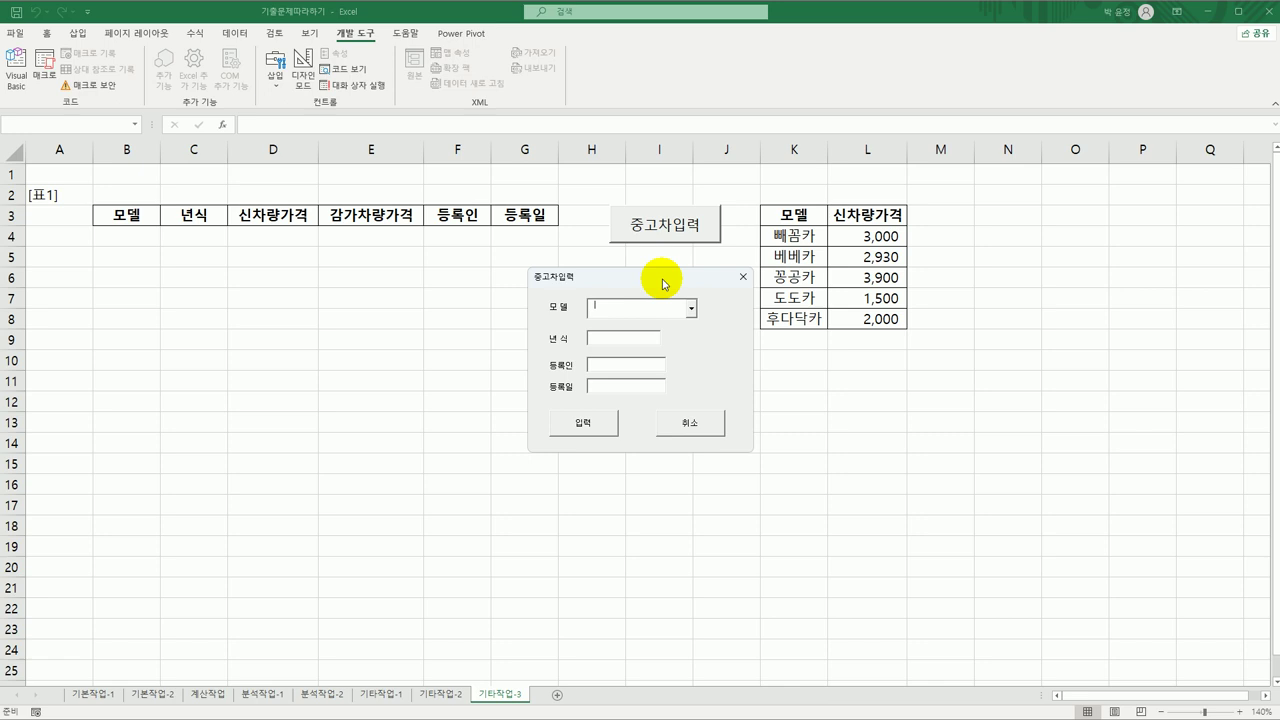
pyautogui.click(690, 310)
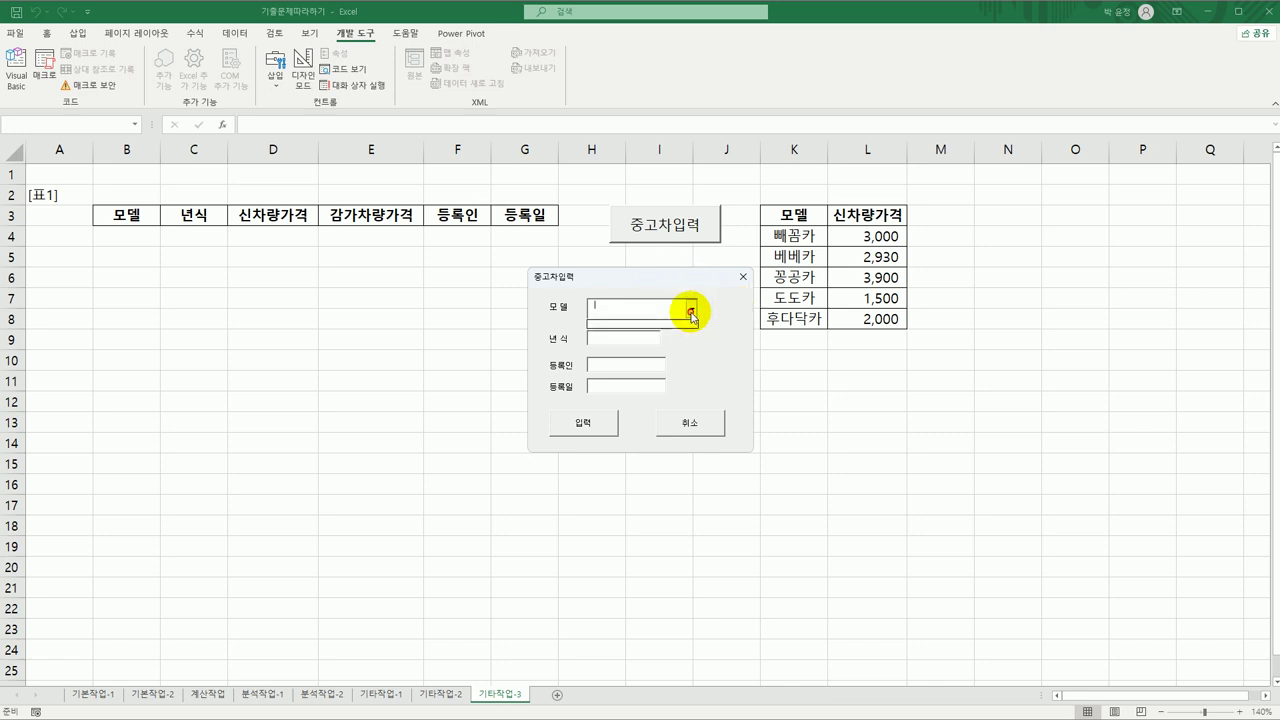
pyautogui.click(691, 315)
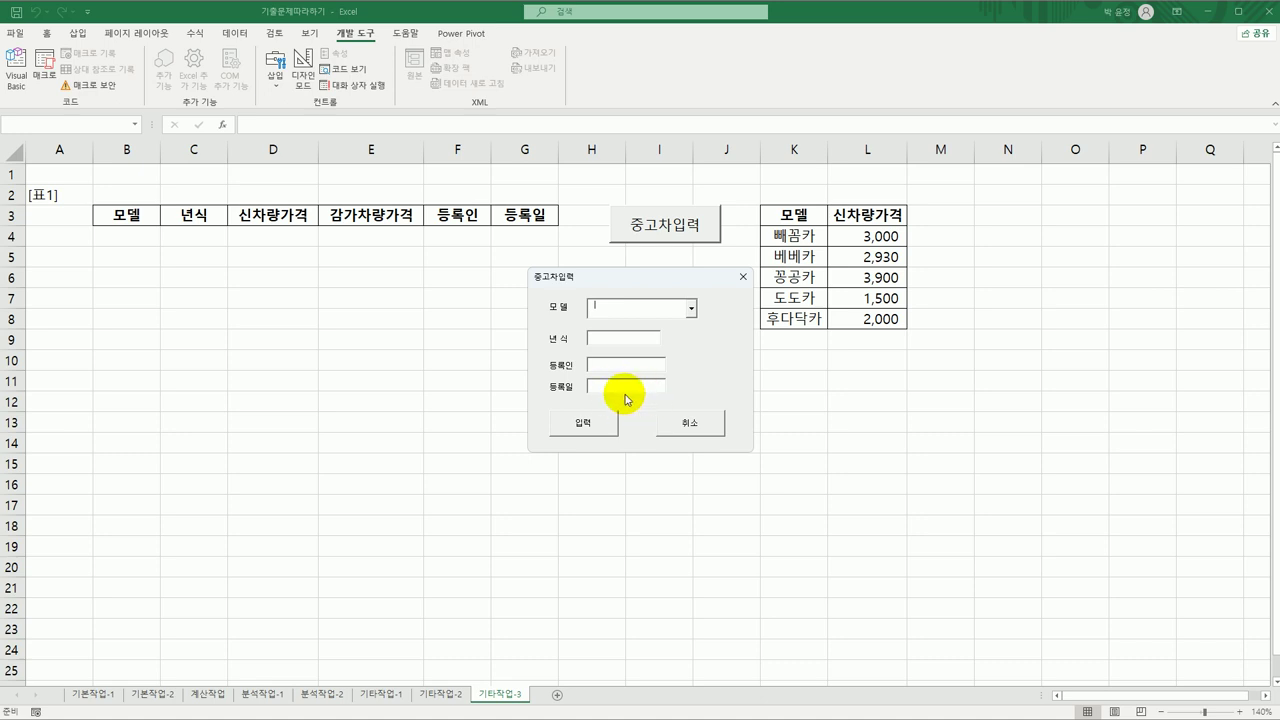
# - Close the test form and open the code of the 중고차입력화면 form in the Visual Basic editor
pyautogui.click(743, 277)
pyautogui.click(745, 421)
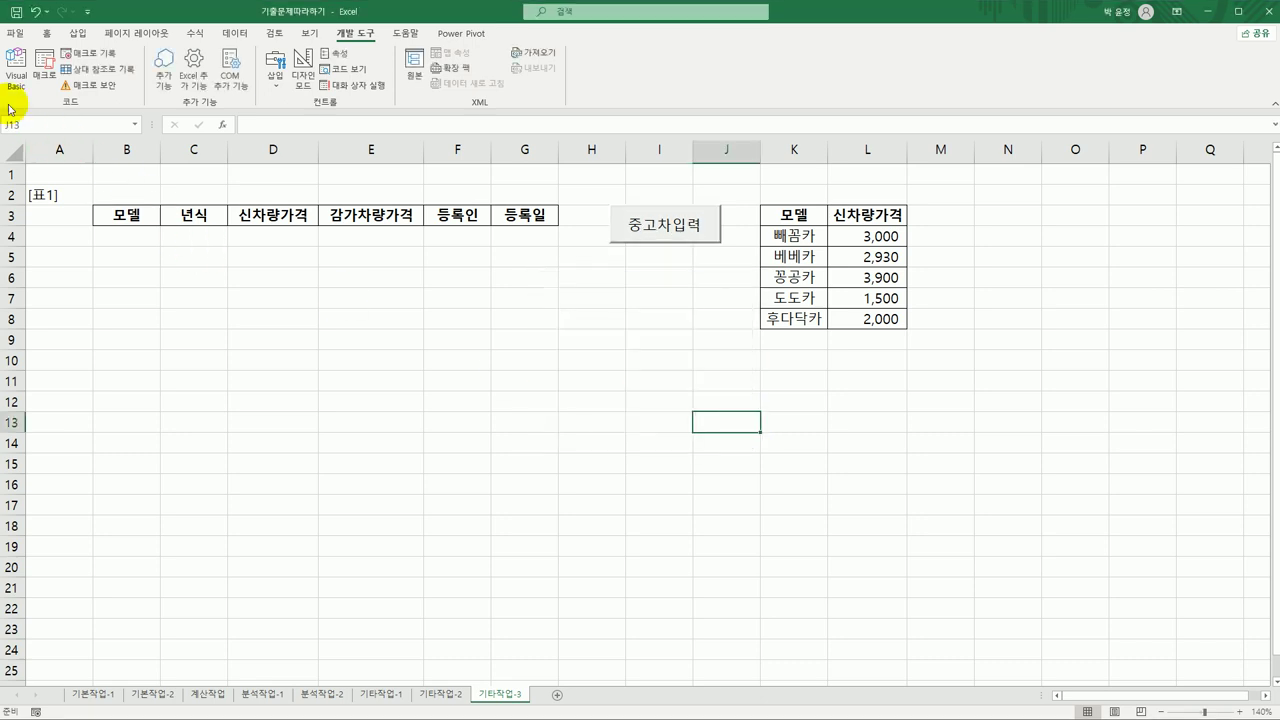
pyautogui.click(16, 72)
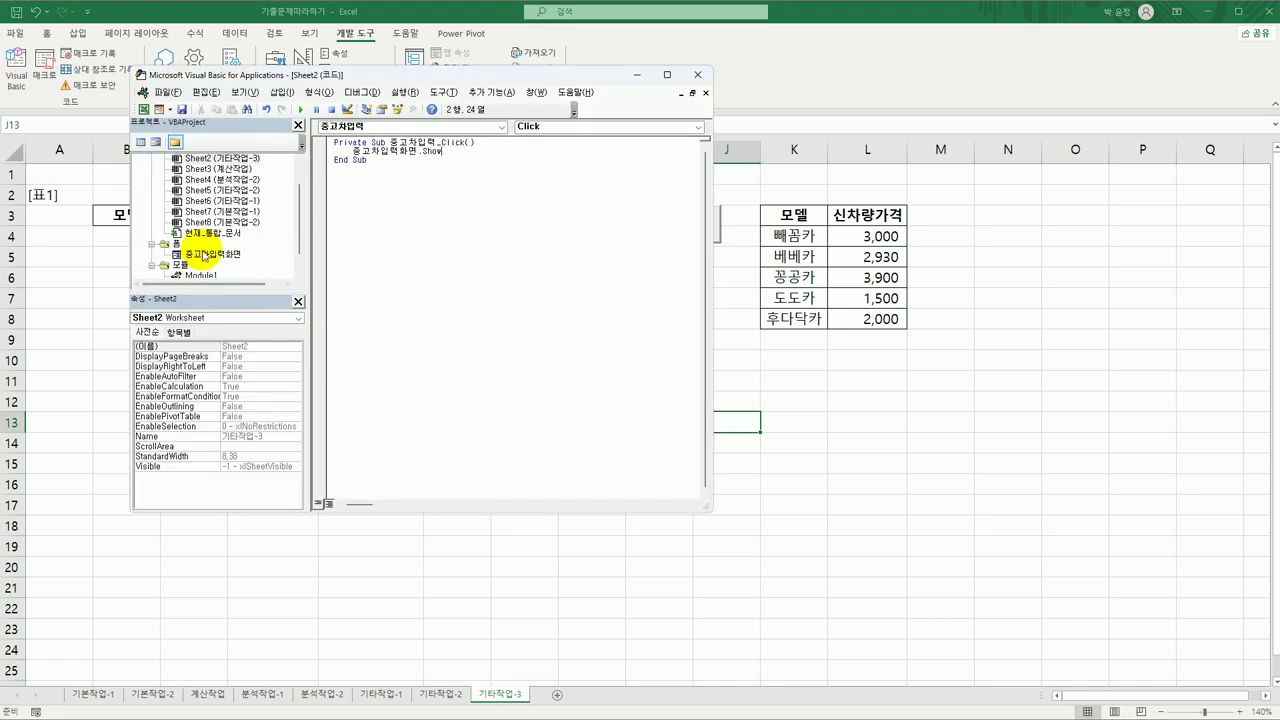
pyautogui.click(203, 255)
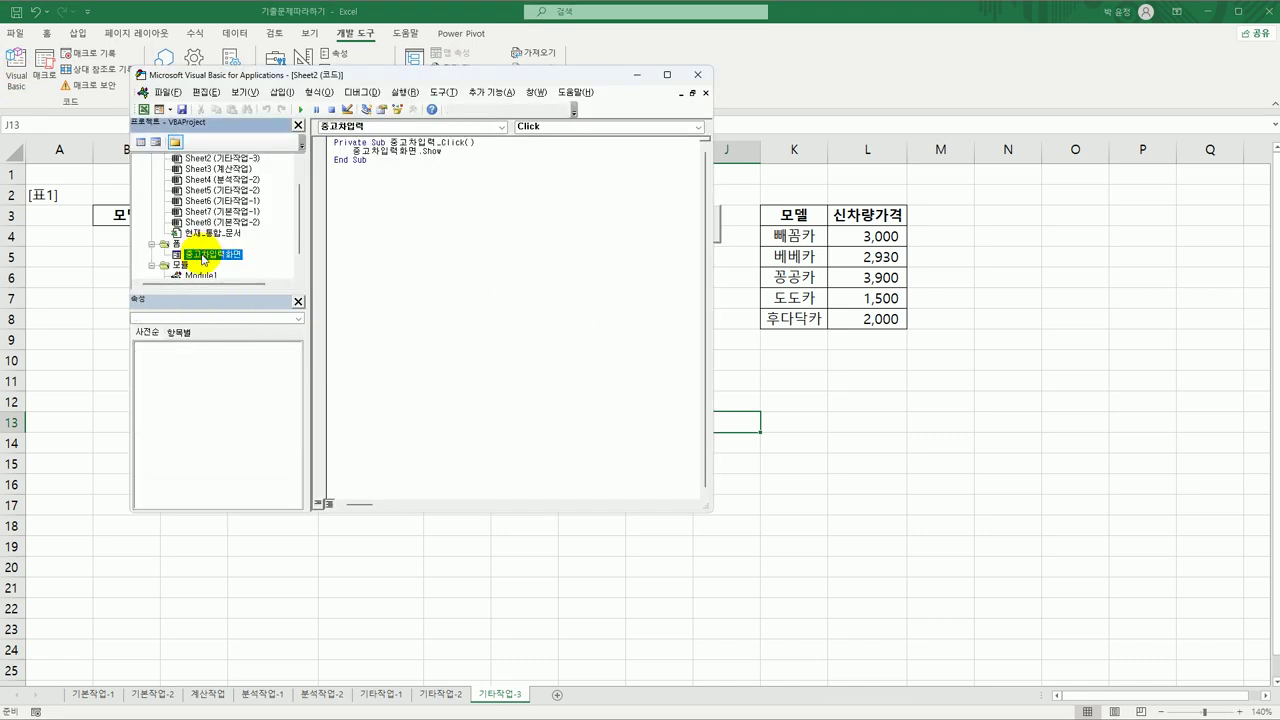
pyautogui.click(140, 142)
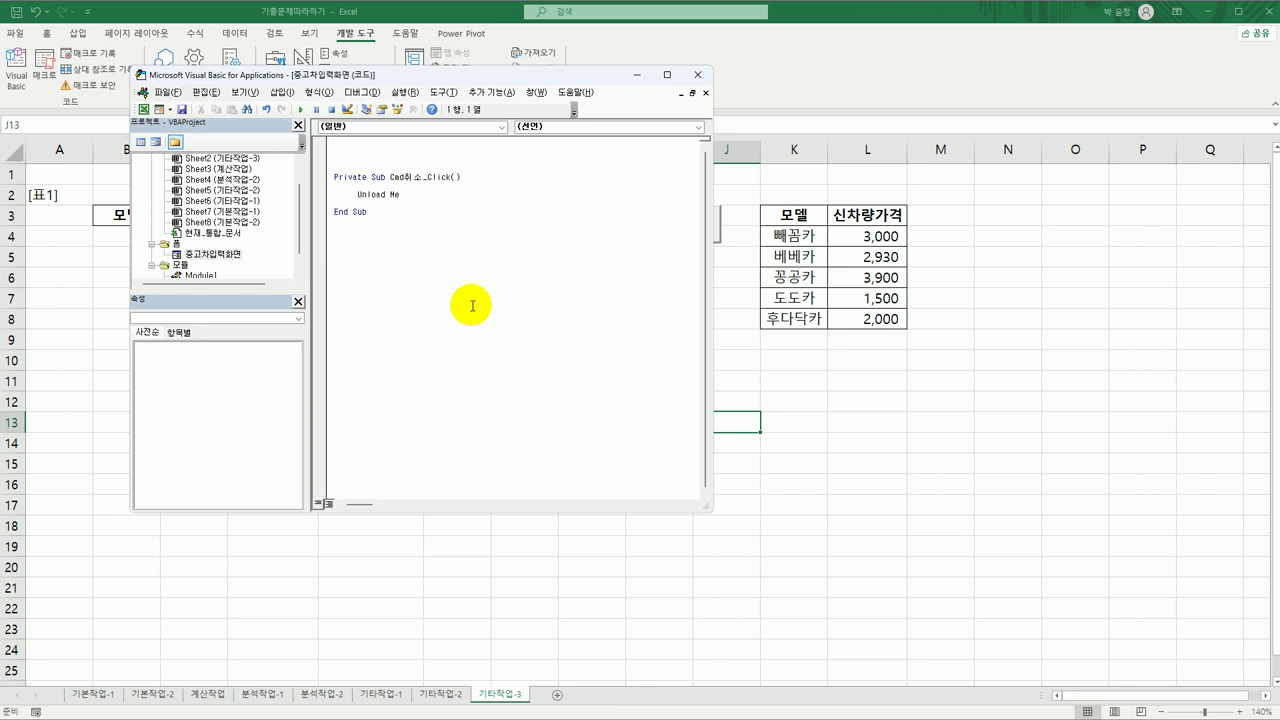
# - Create an Initialize event procedure for the UserForm in the 중고차입력화면 code
pyautogui.click(460, 128)
pyautogui.click(423, 226)
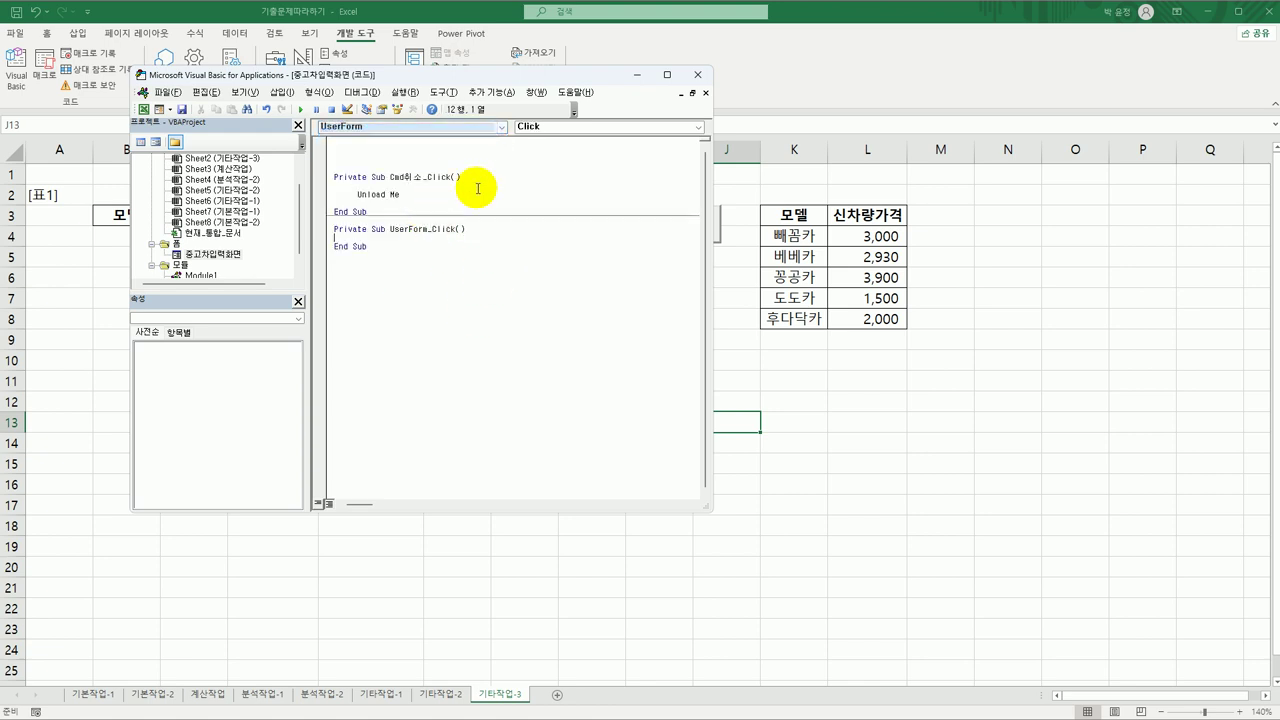
pyautogui.click(555, 128)
pyautogui.scroll(4, 553, 120)
pyautogui.click(563, 199)
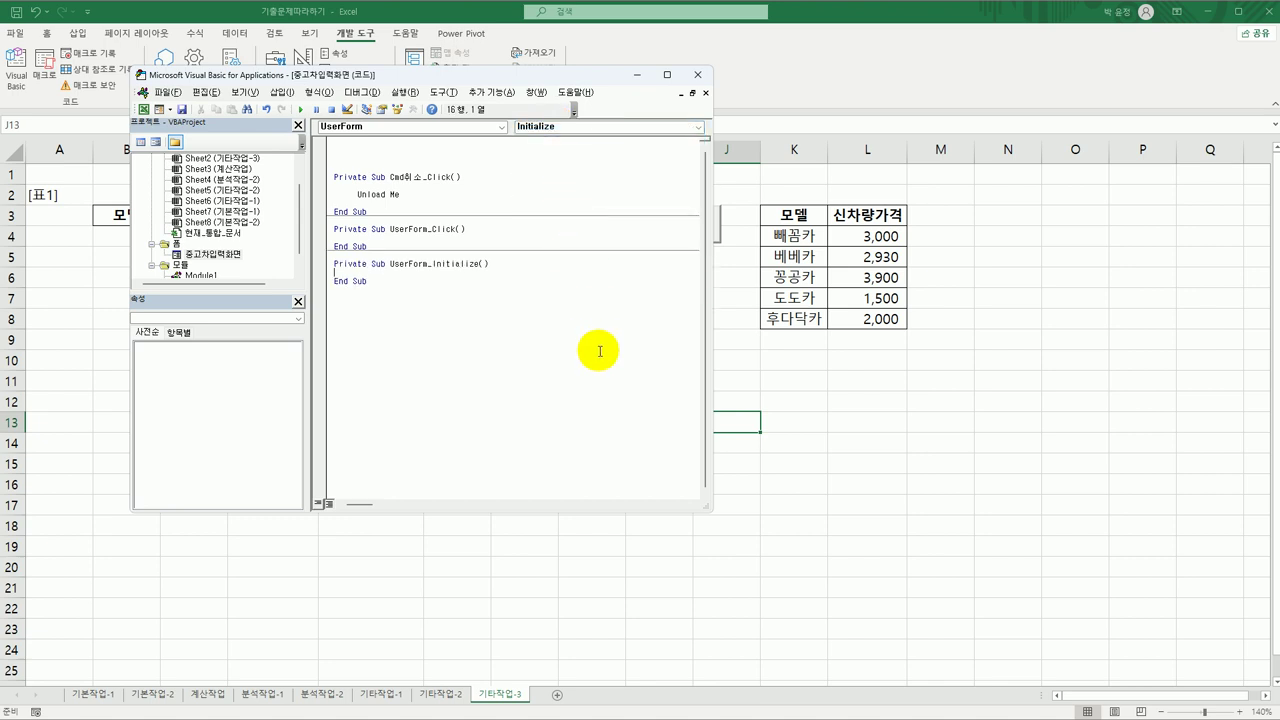
# - In UserForm_Initialize, add the lines Cmb모델.RowSource = "K4:L8" and Cmb모델.ColumnCount = 2
pyautogui.write('cmb모델.RowSource')
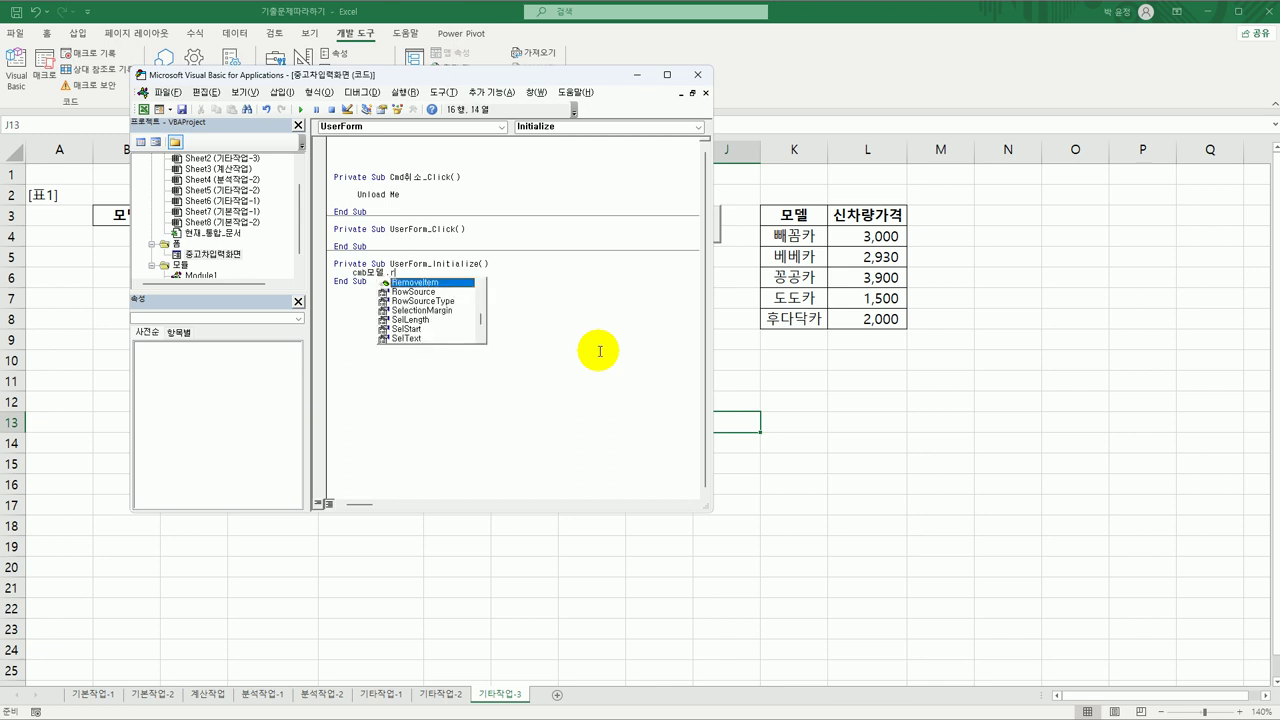
pyautogui.write(' = ')
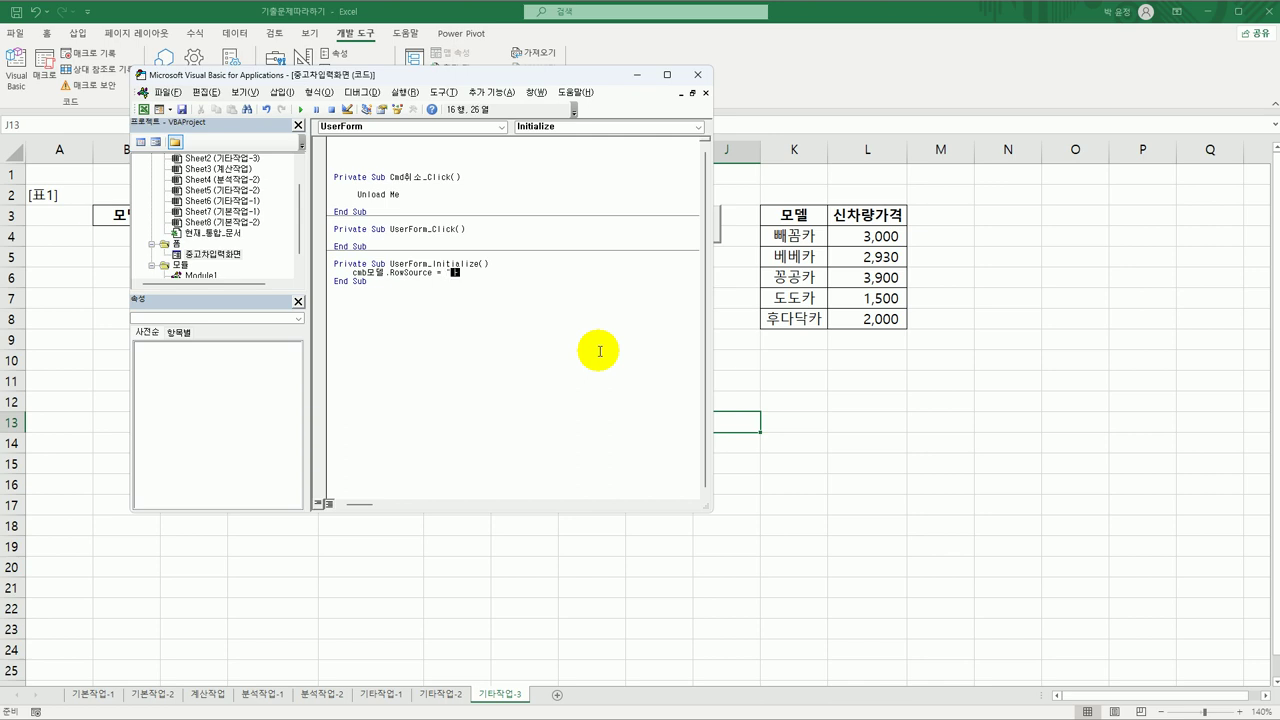
pyautogui.write('K4:L8"')
pyautogui.press('Return')
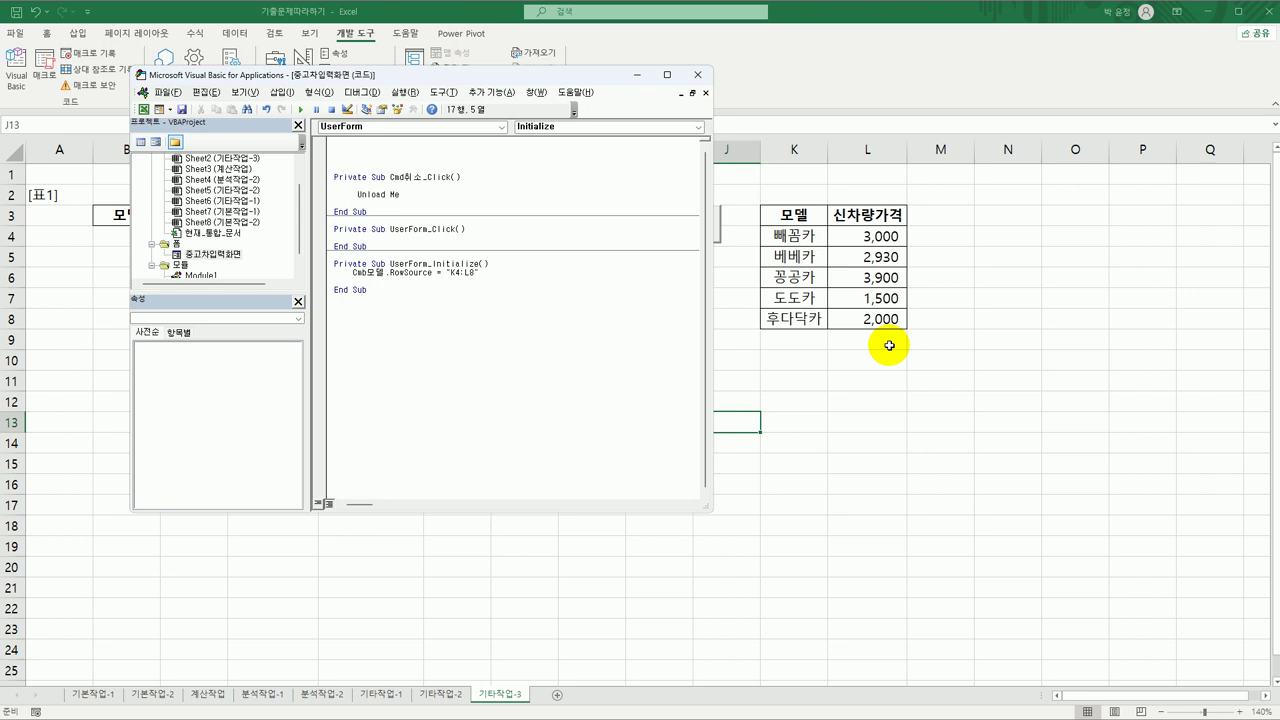
pyautogui.write('cmb모델.co')
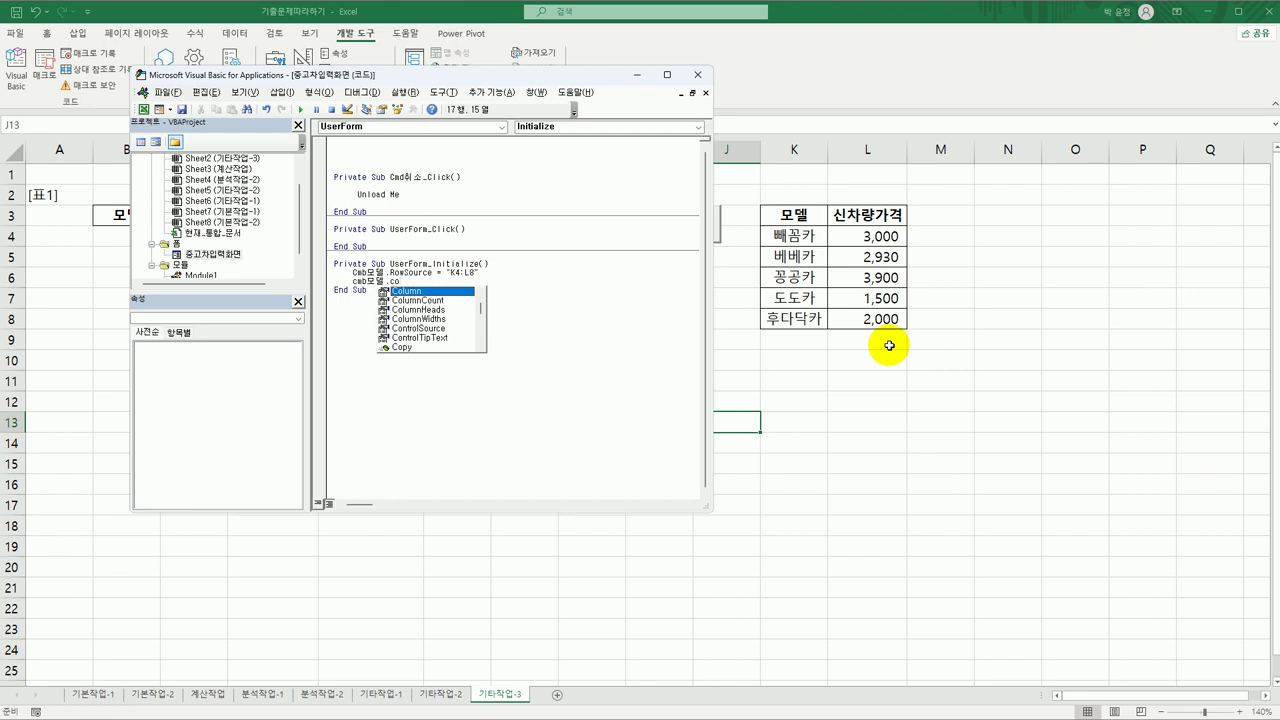
pyautogui.press('Down')
pyautogui.write('lumnCount = 2')
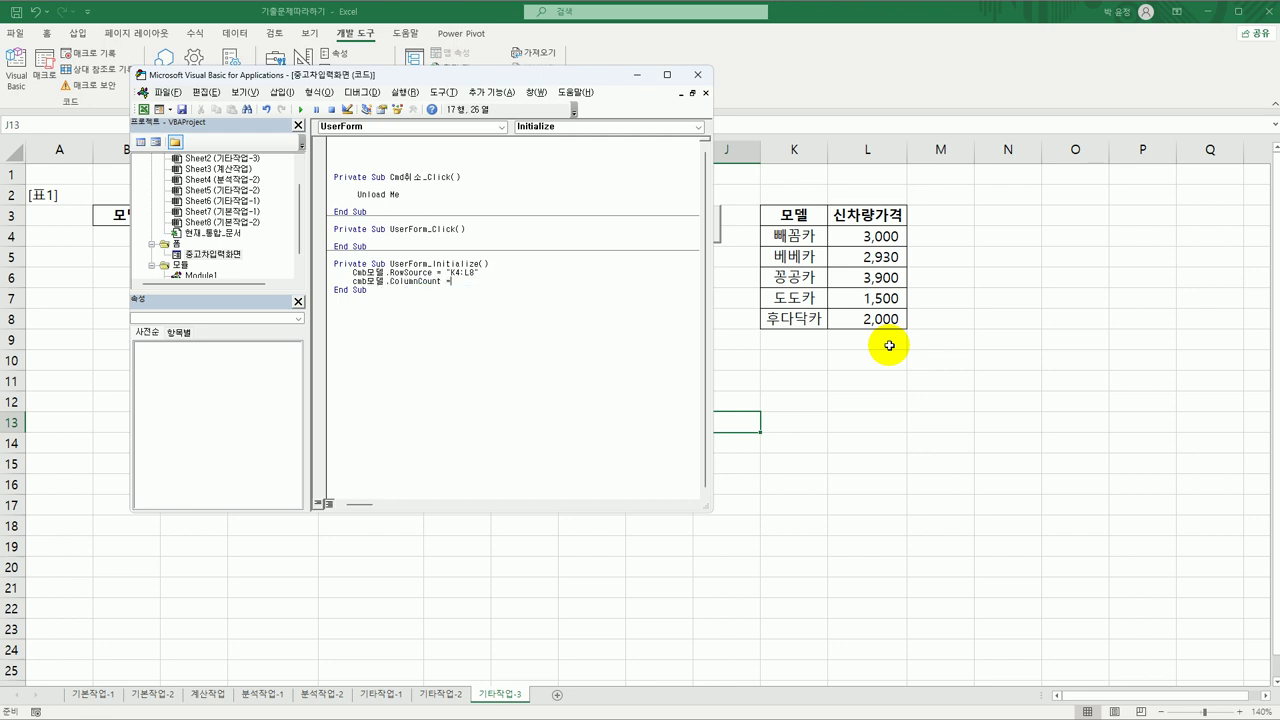
pyautogui.press('Return')
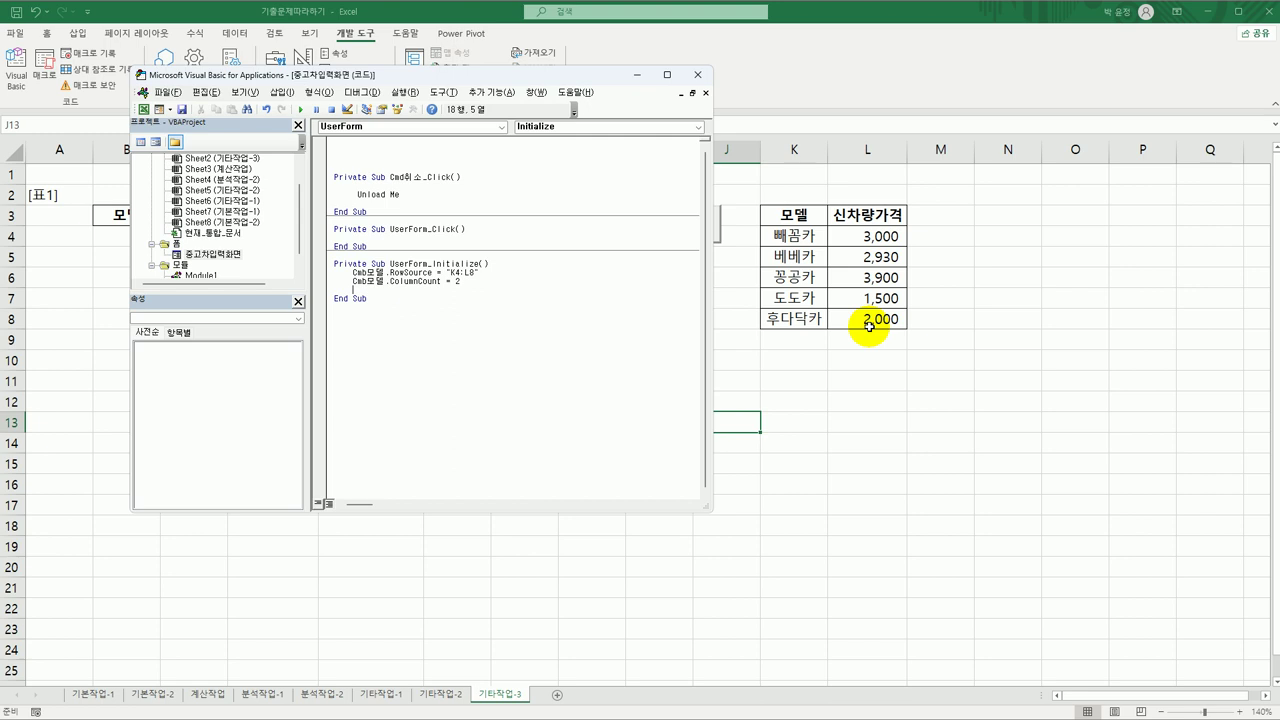
# - Add the line Text등록일 = Year(Date) below the ColumnCount line, remove the extra blank line and return to the sheet
pyautogui.write('text')
pyautogui.write('등록일 =')
pyautogui.write(' year(')
pyautogui.write('dat')
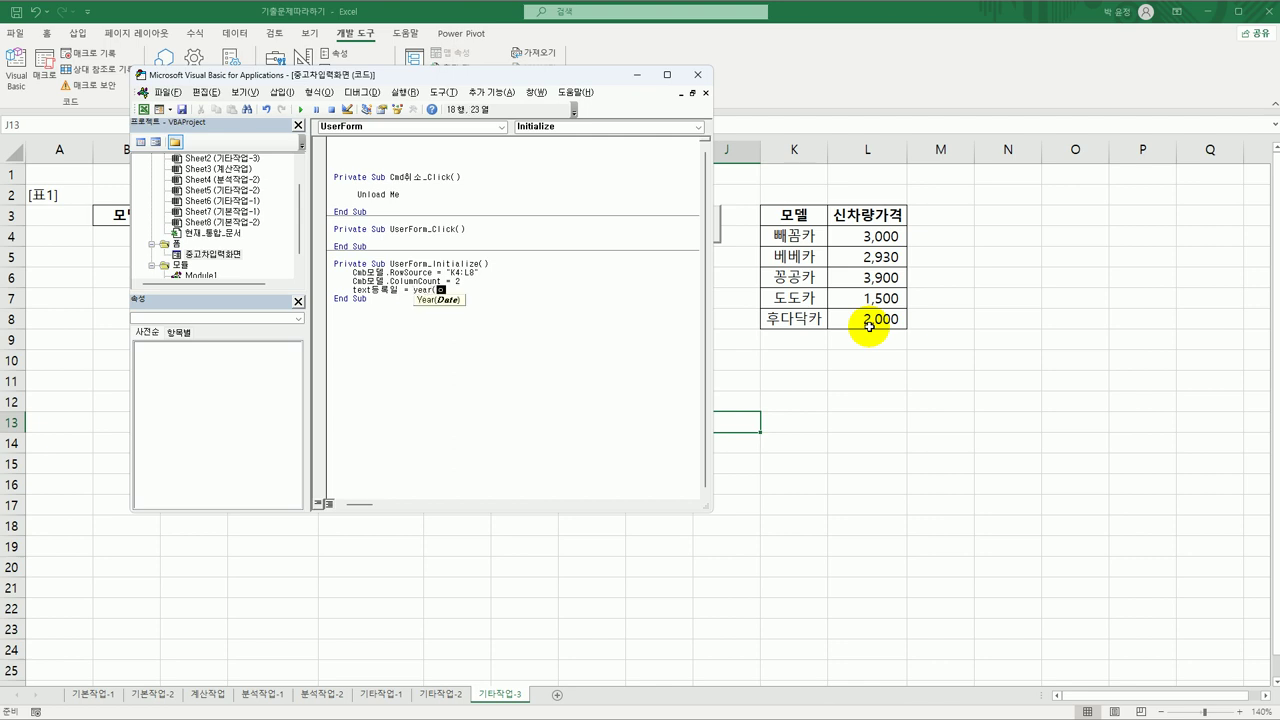
pyautogui.write('e)')
pyautogui.press('Return')
pyautogui.press('End')
pyautogui.press('Delete')
pyautogui.click(697, 75)
# - Test the 중고차입력 button, check the form's 모델 list and 등록일 field, and close the form
pyautogui.click(647, 237)
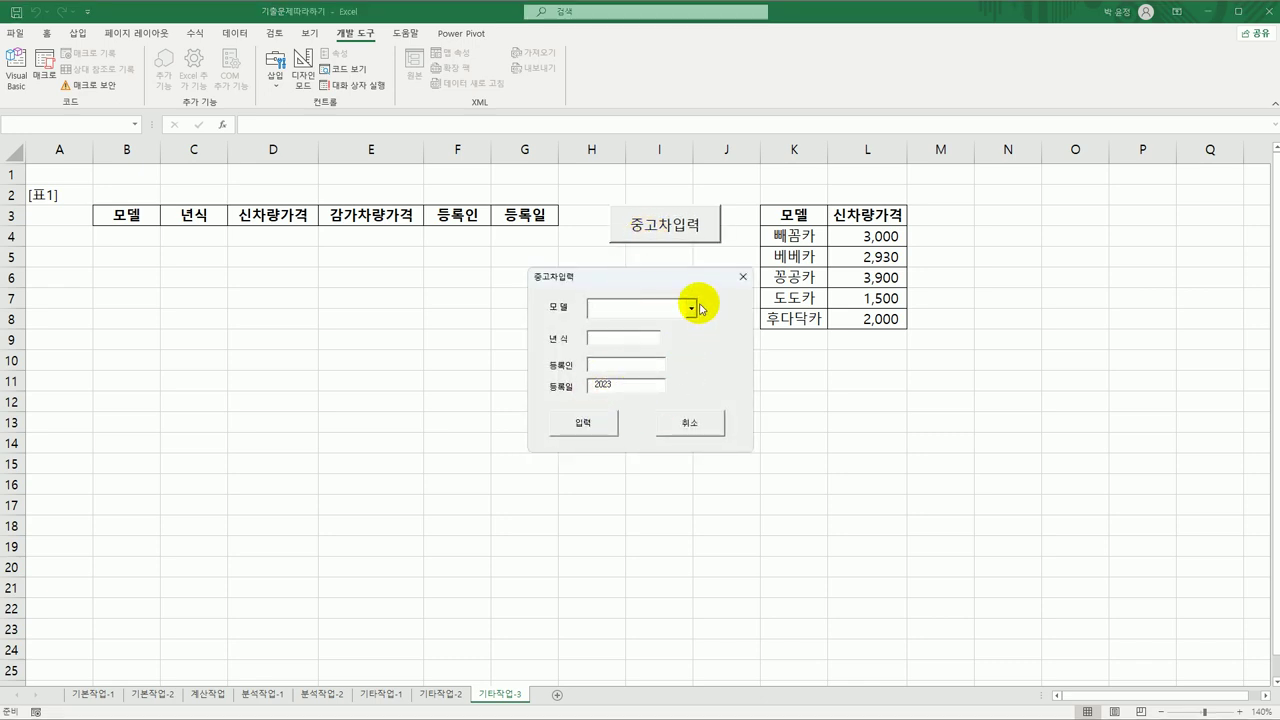
pyautogui.click(692, 309)
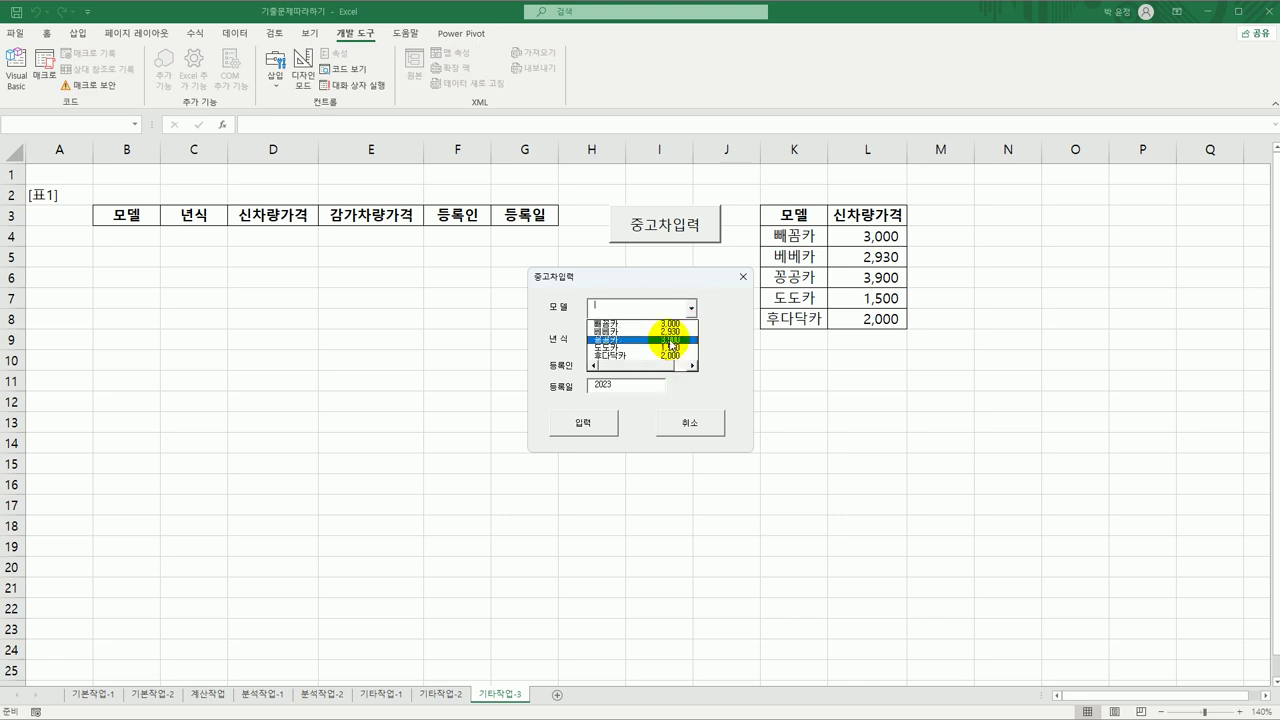
pyautogui.click(722, 342)
pyautogui.click(742, 278)
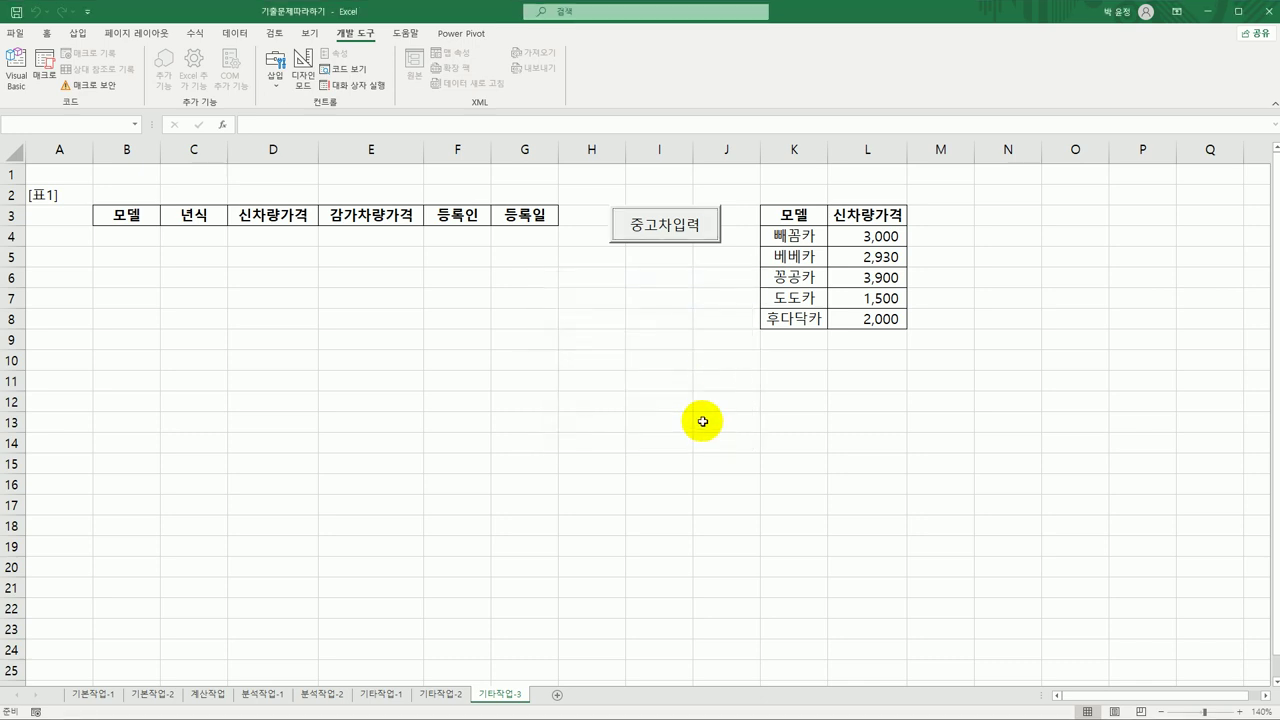
pyautogui.click(702, 421)
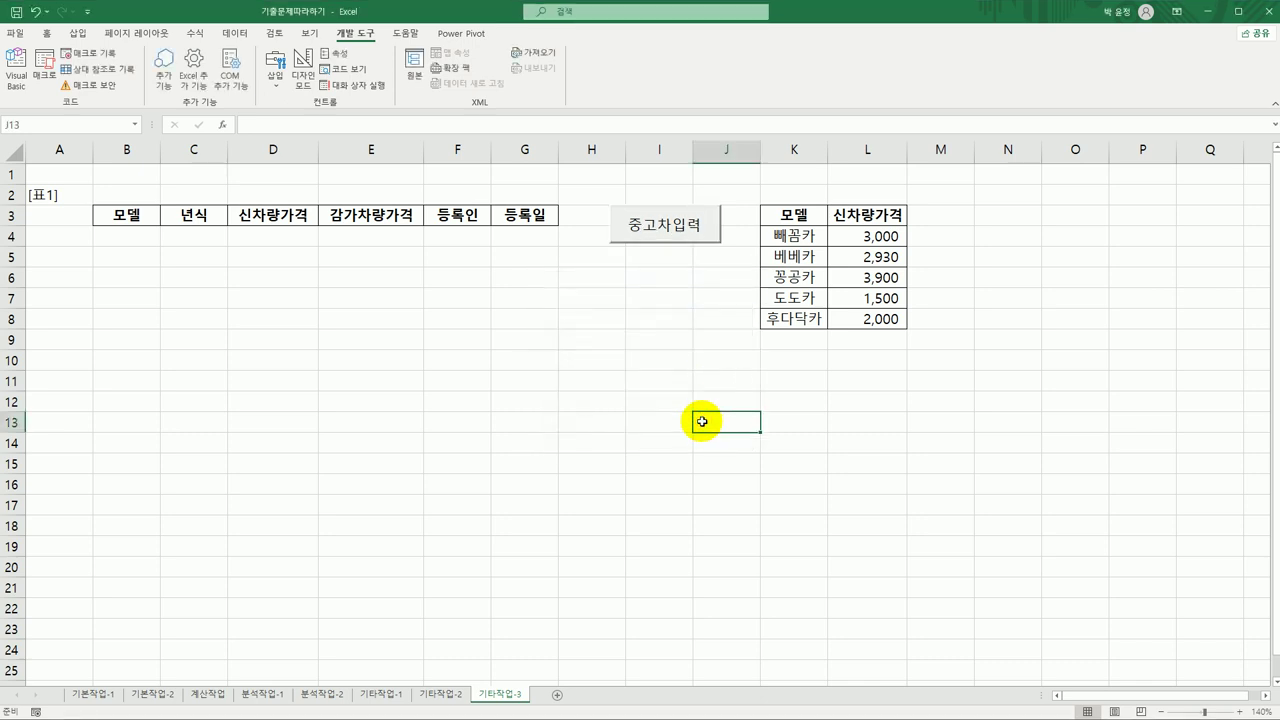
# - Run the form again, choose 베베카 as the 모델, check the 년식 and 등록인 fields, and close it without submitting
pyautogui.click(707, 230)
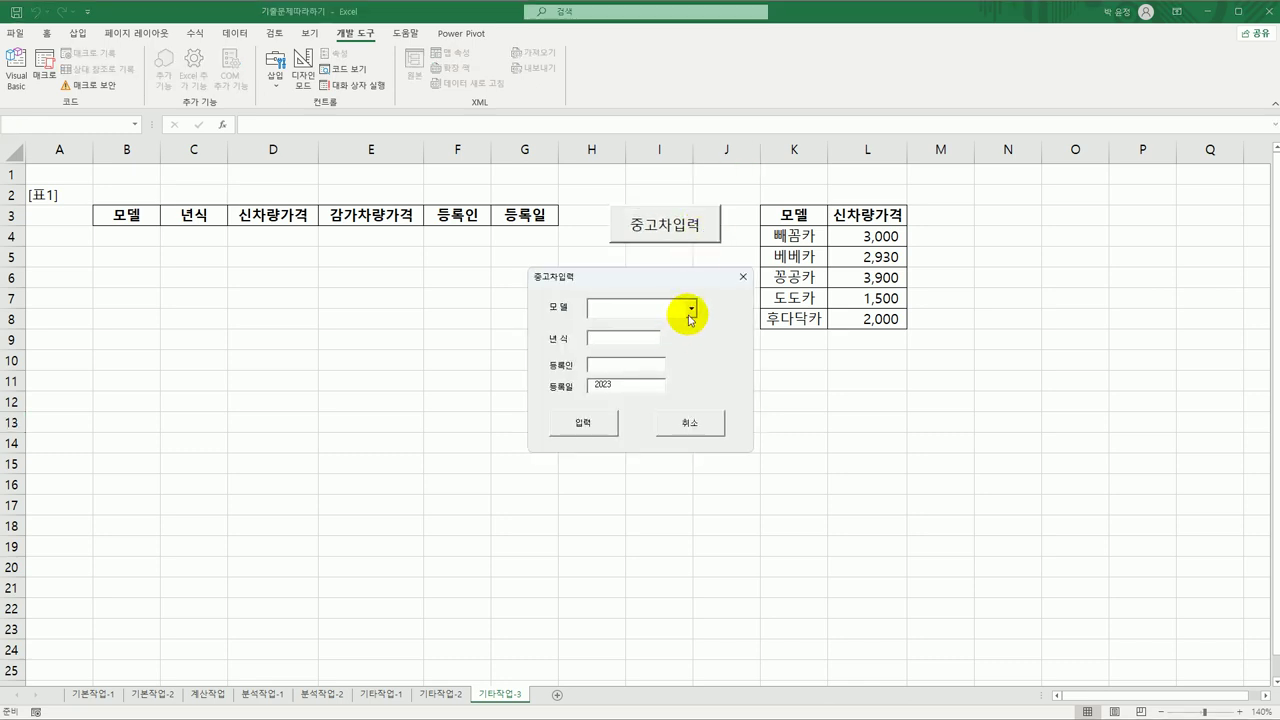
pyautogui.click(690, 309)
pyautogui.click(677, 333)
pyautogui.click(632, 338)
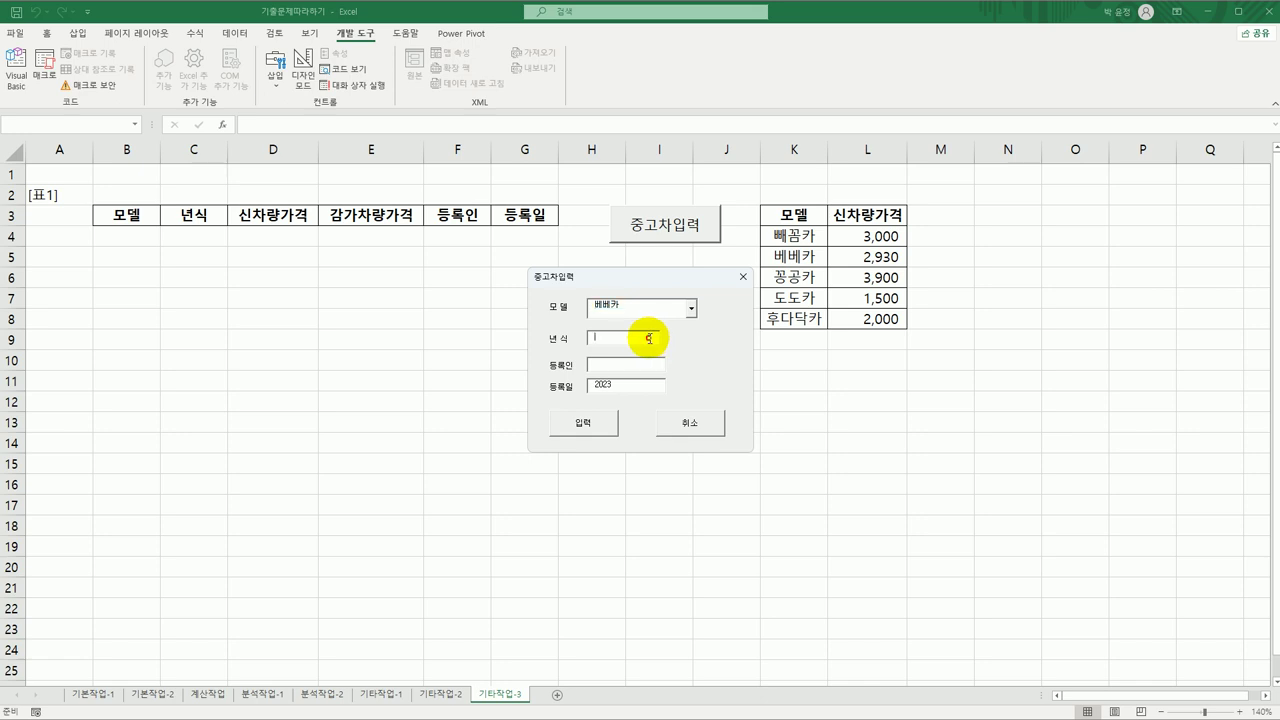
pyautogui.click(623, 365)
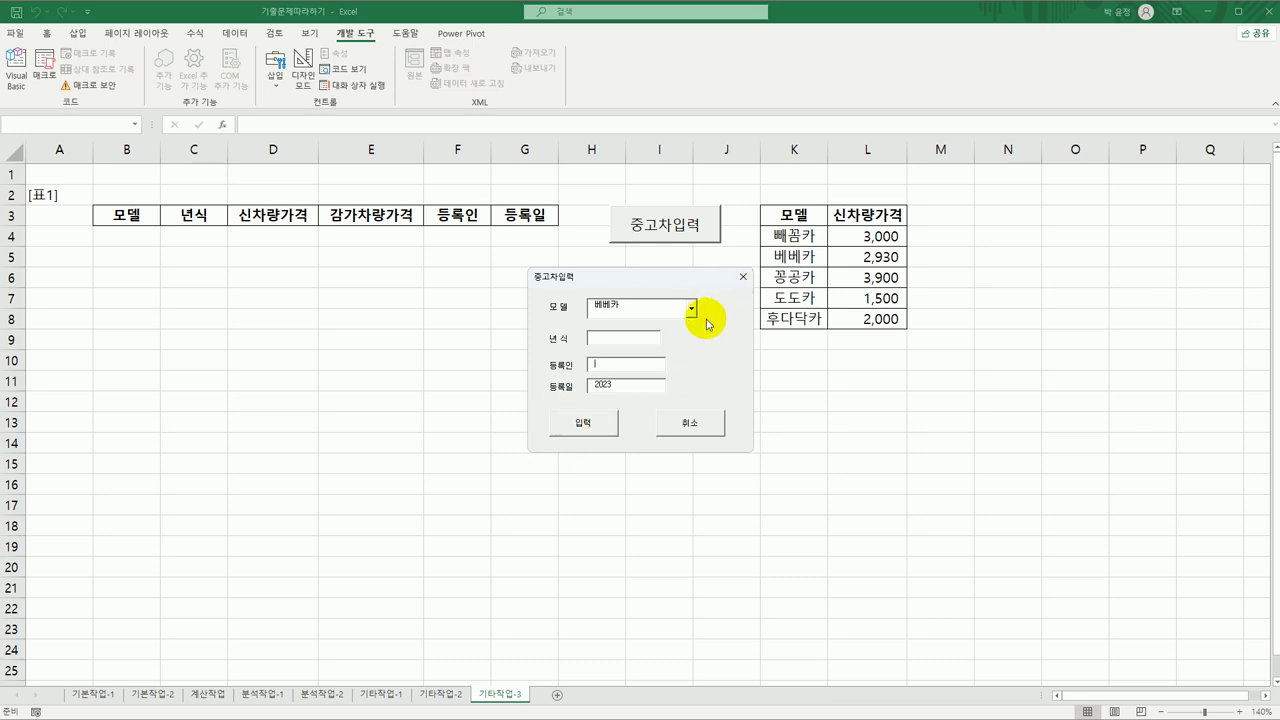
pyautogui.click(743, 277)
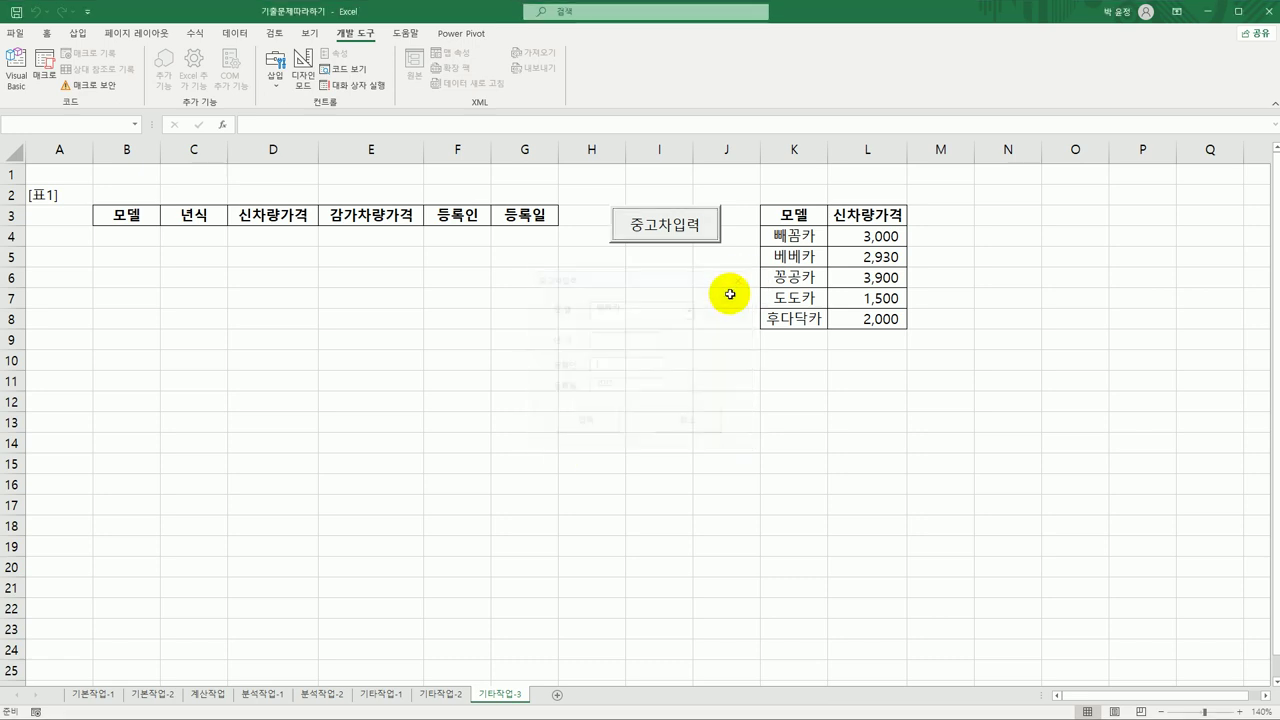
# - Examine the [표1] label and header block A2:G3 and the first data cell B4 to work out the input row
pyautogui.click(112, 212)
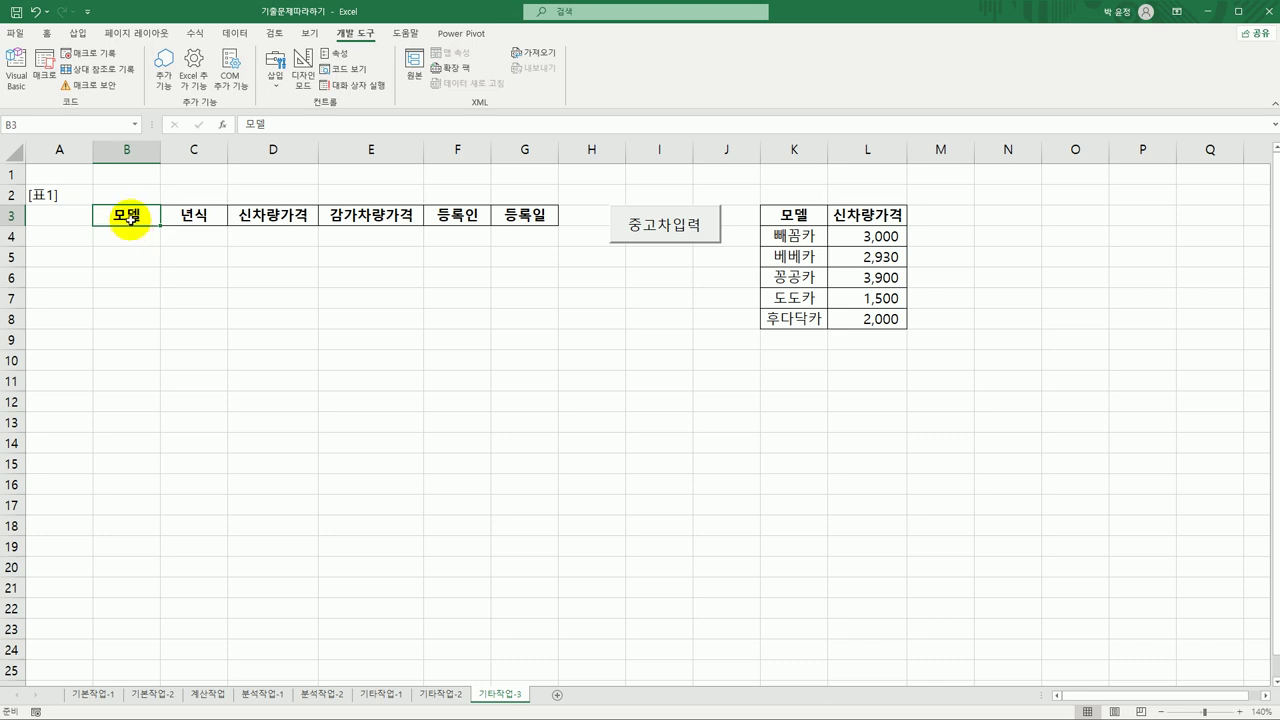
pyautogui.moveTo(126, 215); pyautogui.dragTo(512, 218)
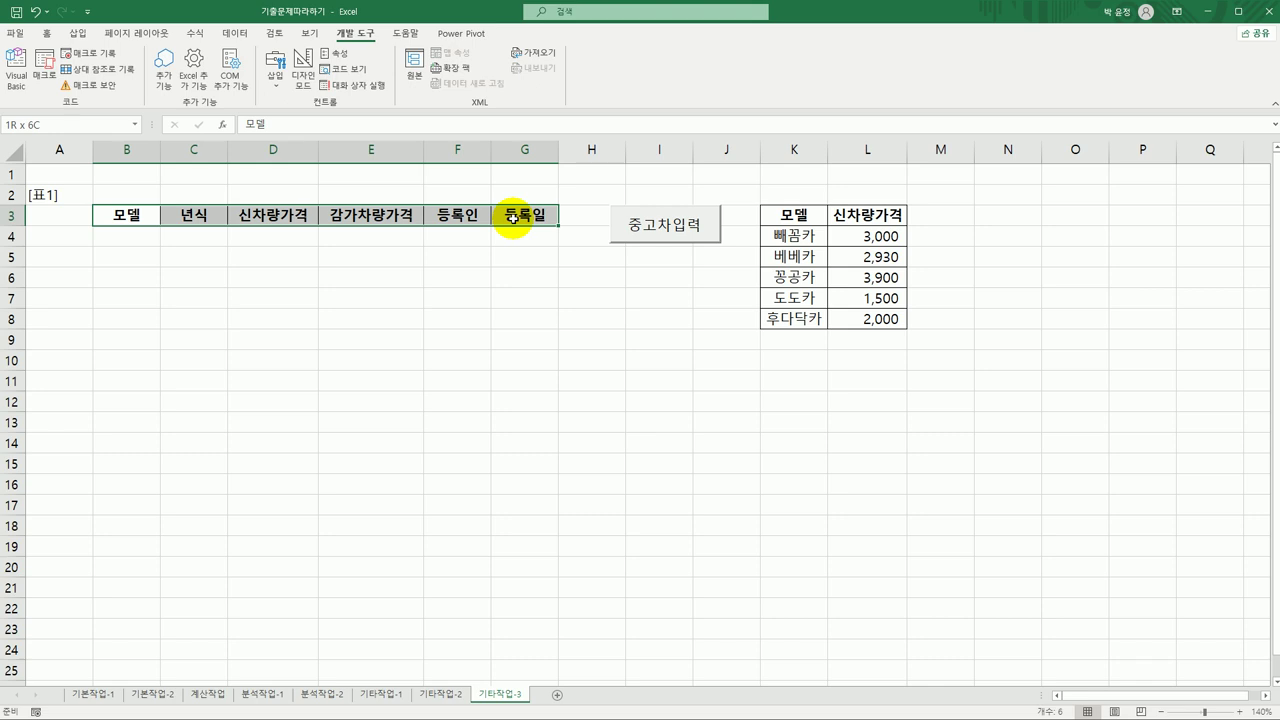
pyautogui.click(60, 193)
pyautogui.click(117, 214)
pyautogui.click(126, 194)
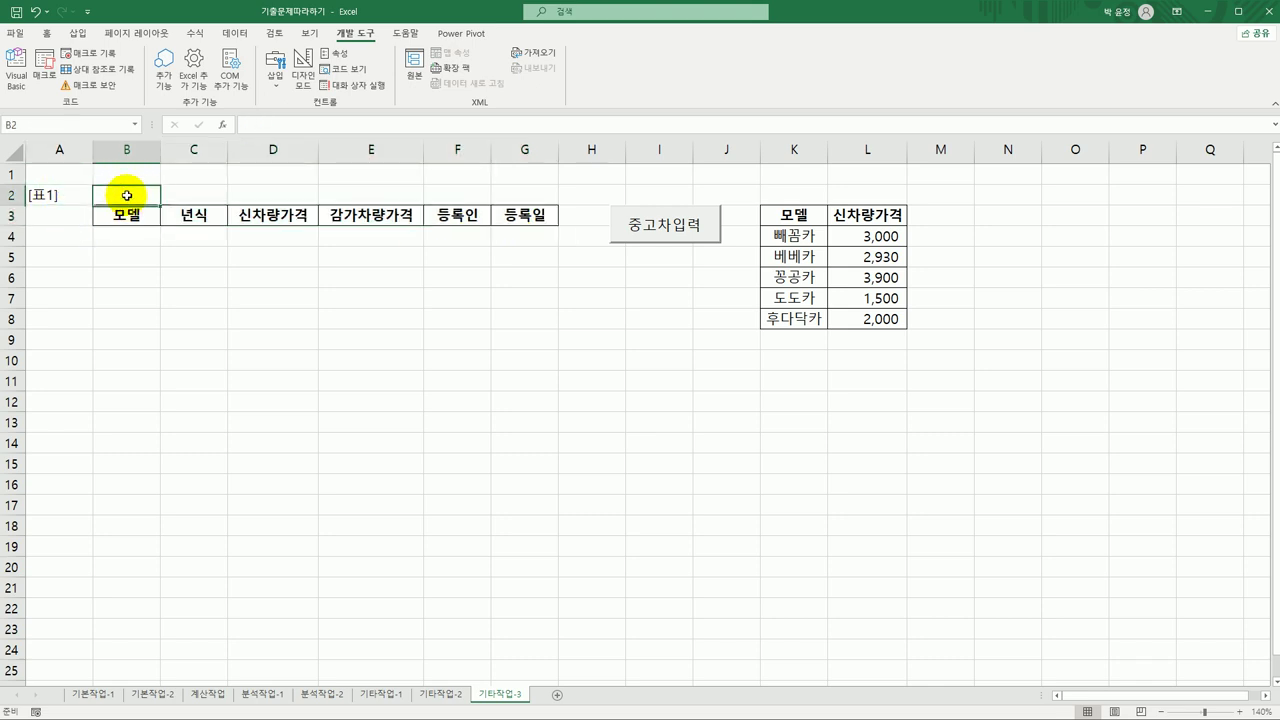
pyautogui.click(40, 194)
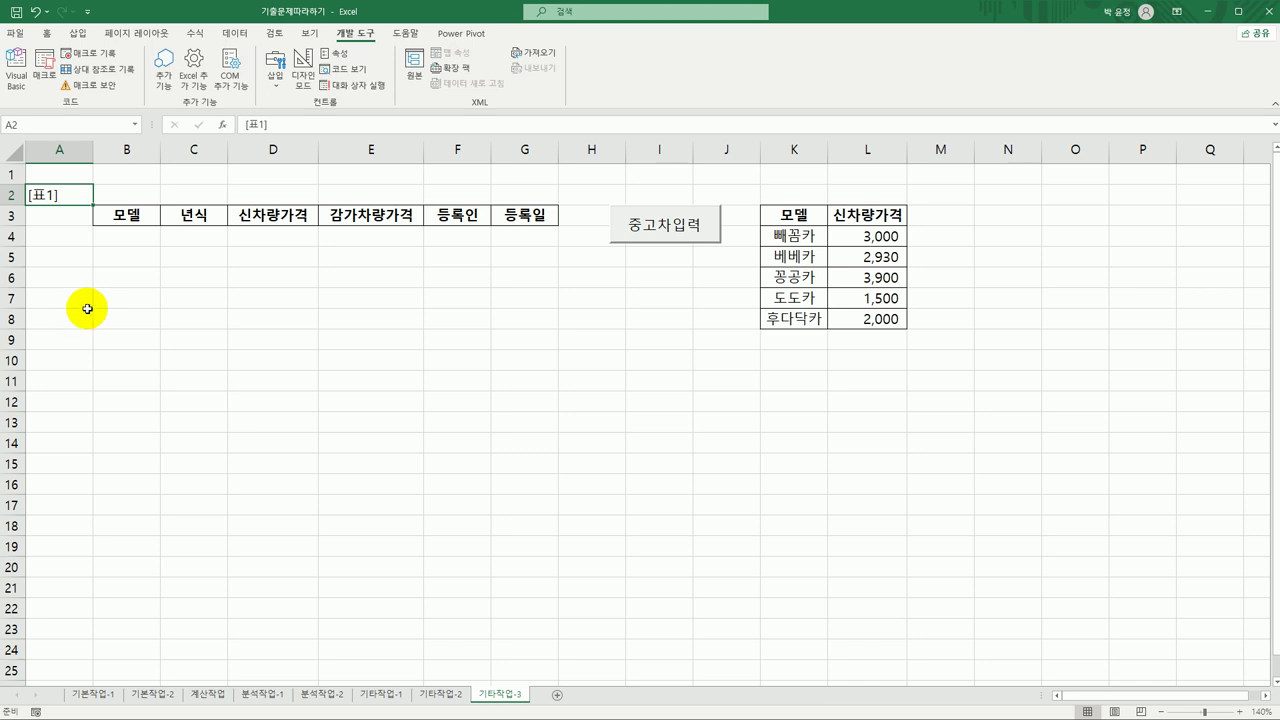
pyautogui.moveTo(62, 195); pyautogui.dragTo(560, 207)
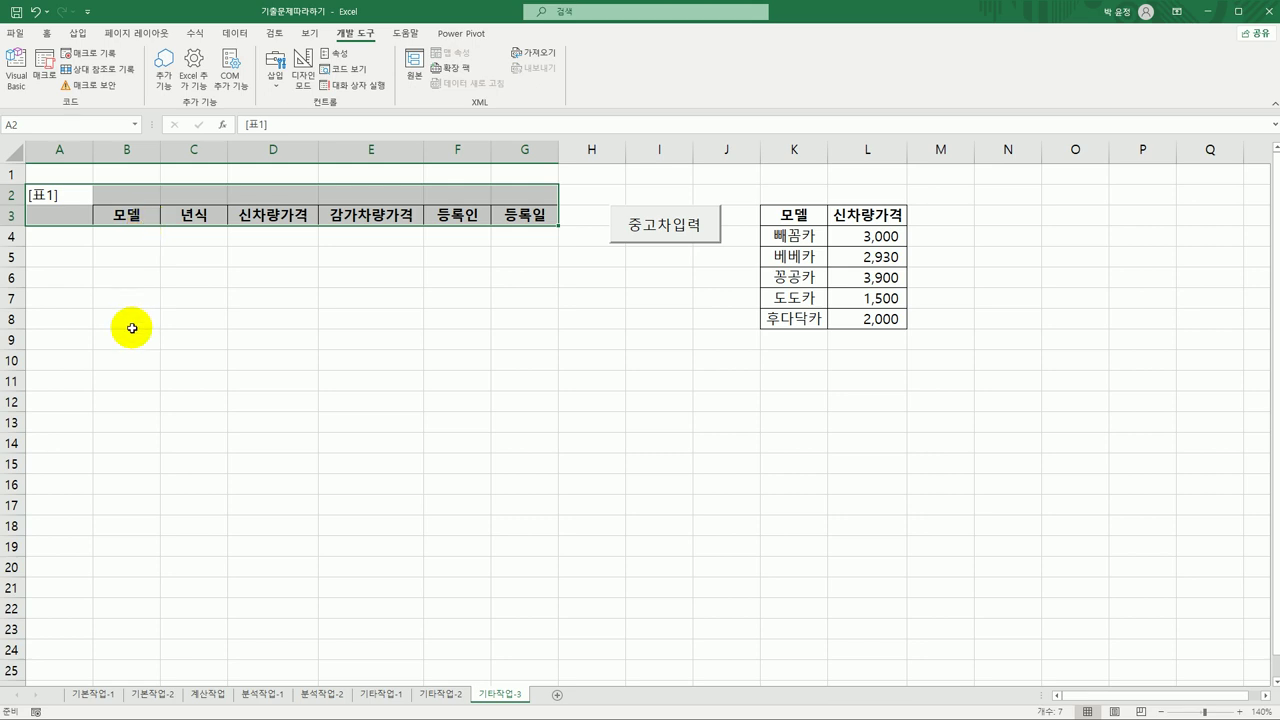
pyautogui.click(127, 238)
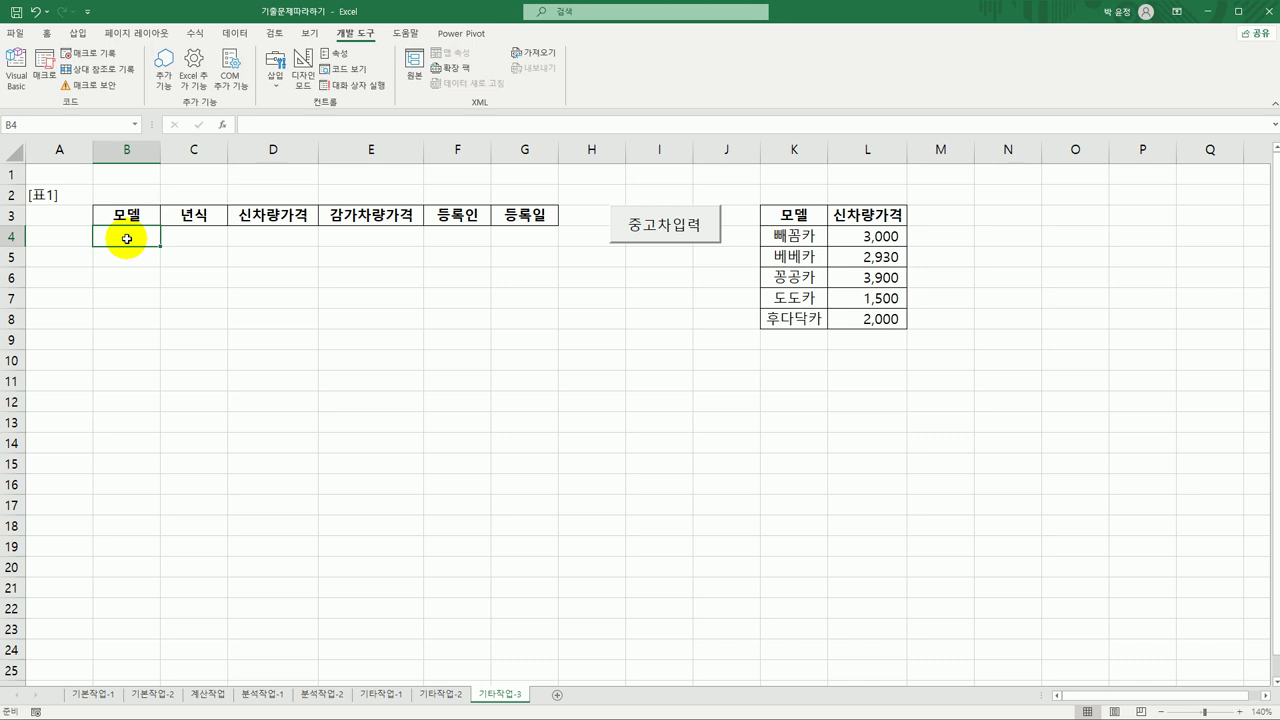
pyautogui.moveTo(72, 196); pyautogui.dragTo(530, 215)
pyautogui.click(155, 241)
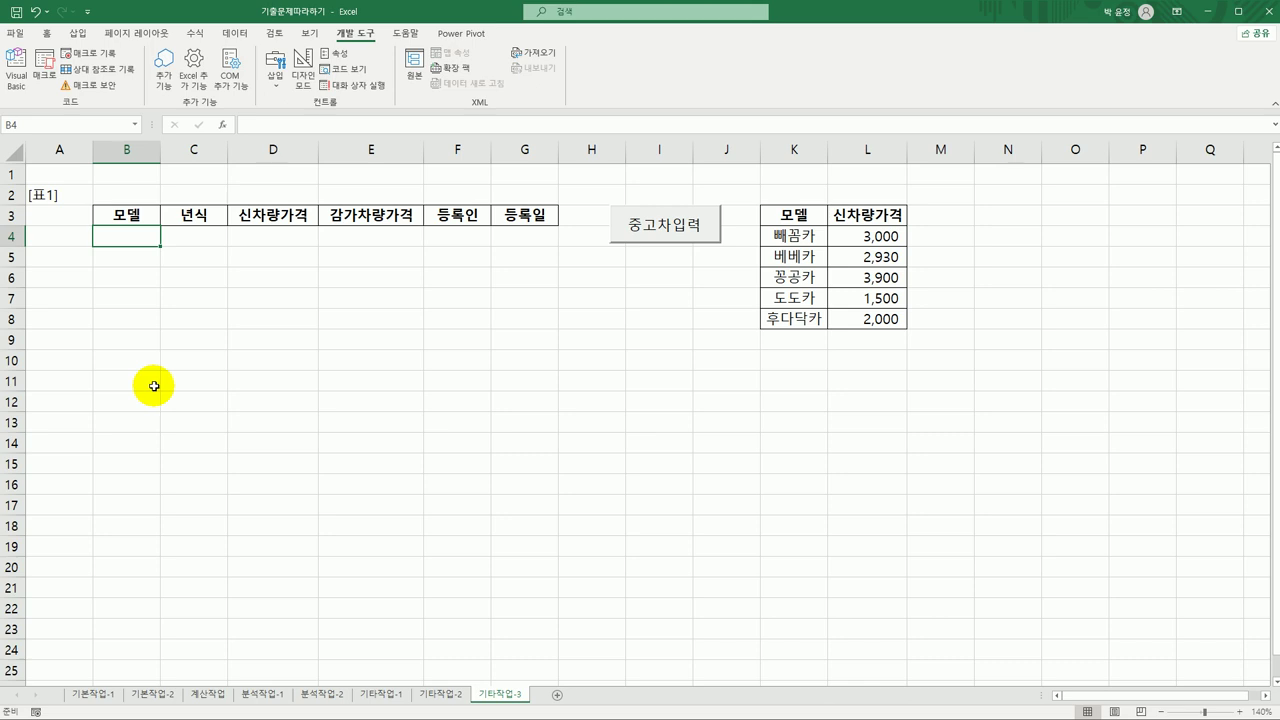
# - Open the 중고차입력화면 form in the Visual Basic editor and create the Click procedure of its 입력 button
pyautogui.click(15, 65)
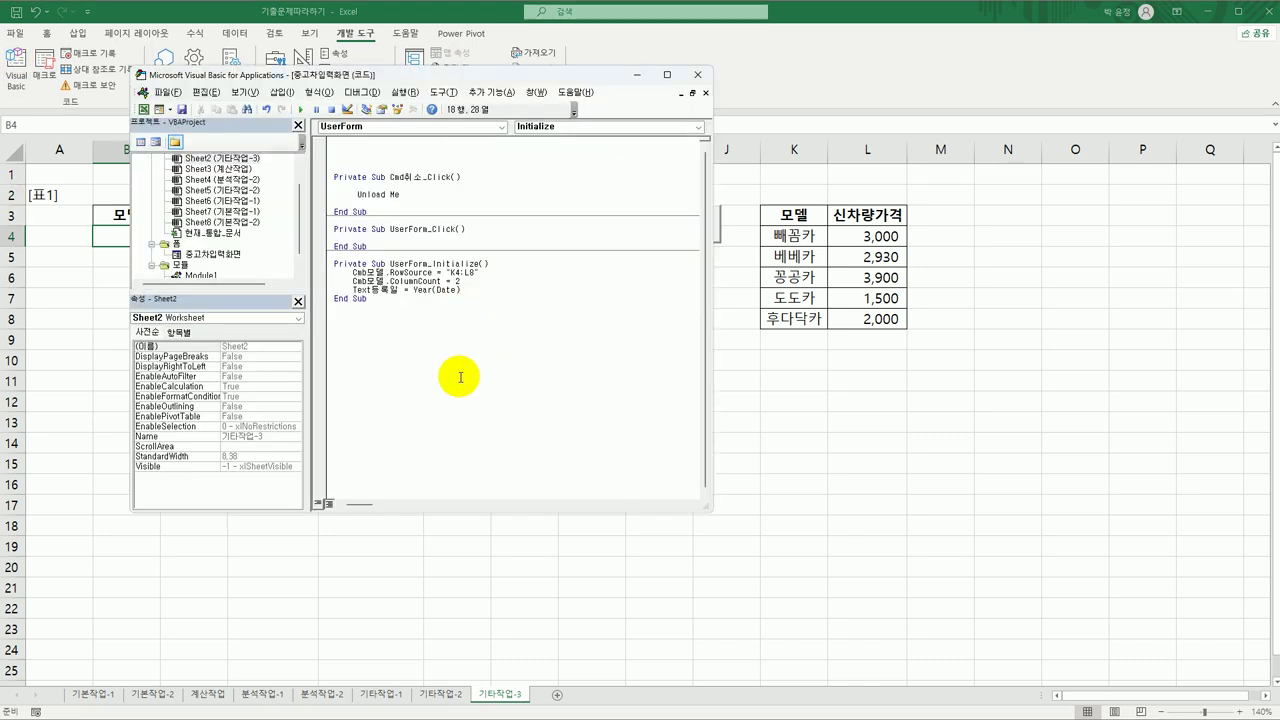
pyautogui.click(226, 256)
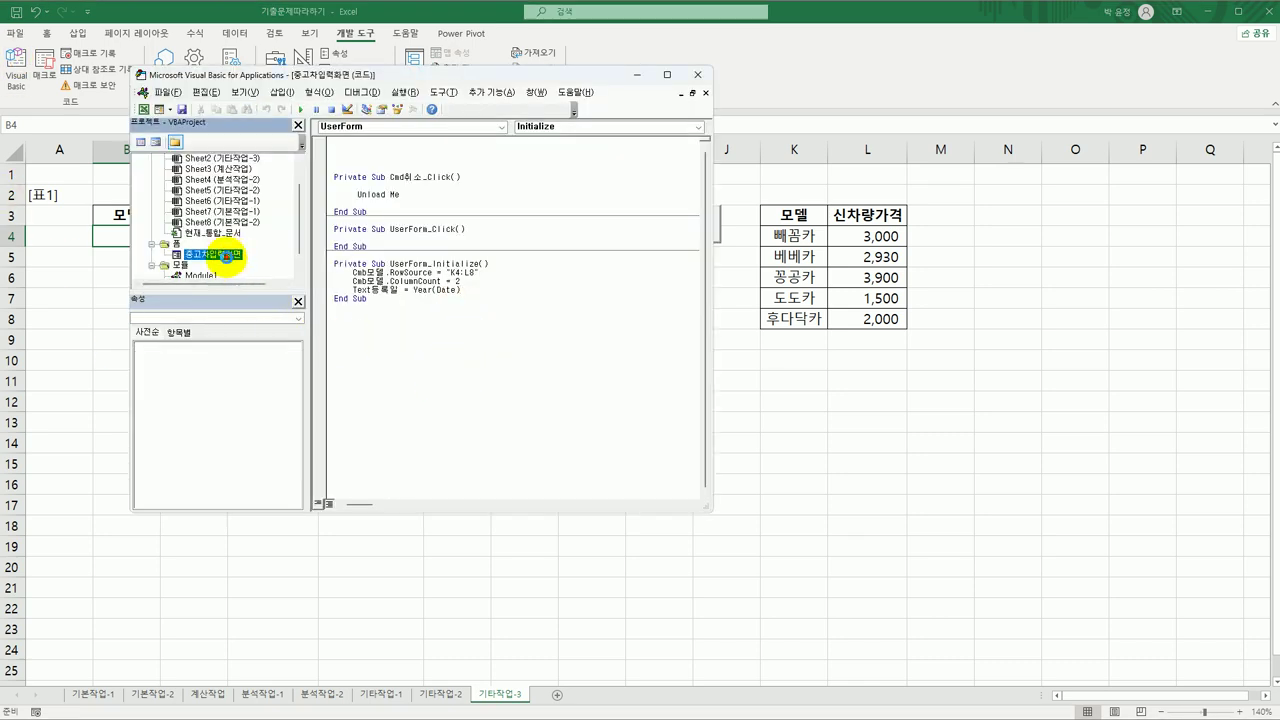
pyautogui.doubleClick(228, 255)
pyautogui.click(390, 280)
pyautogui.doubleClick(390, 280)
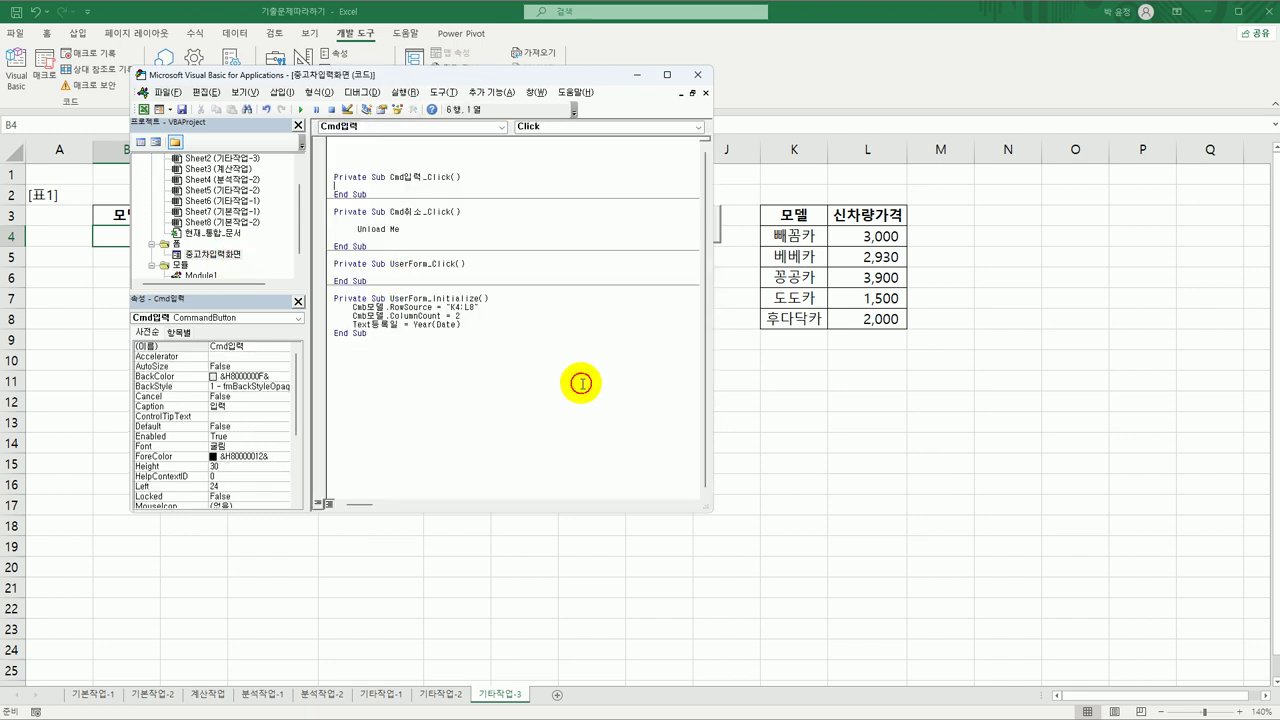
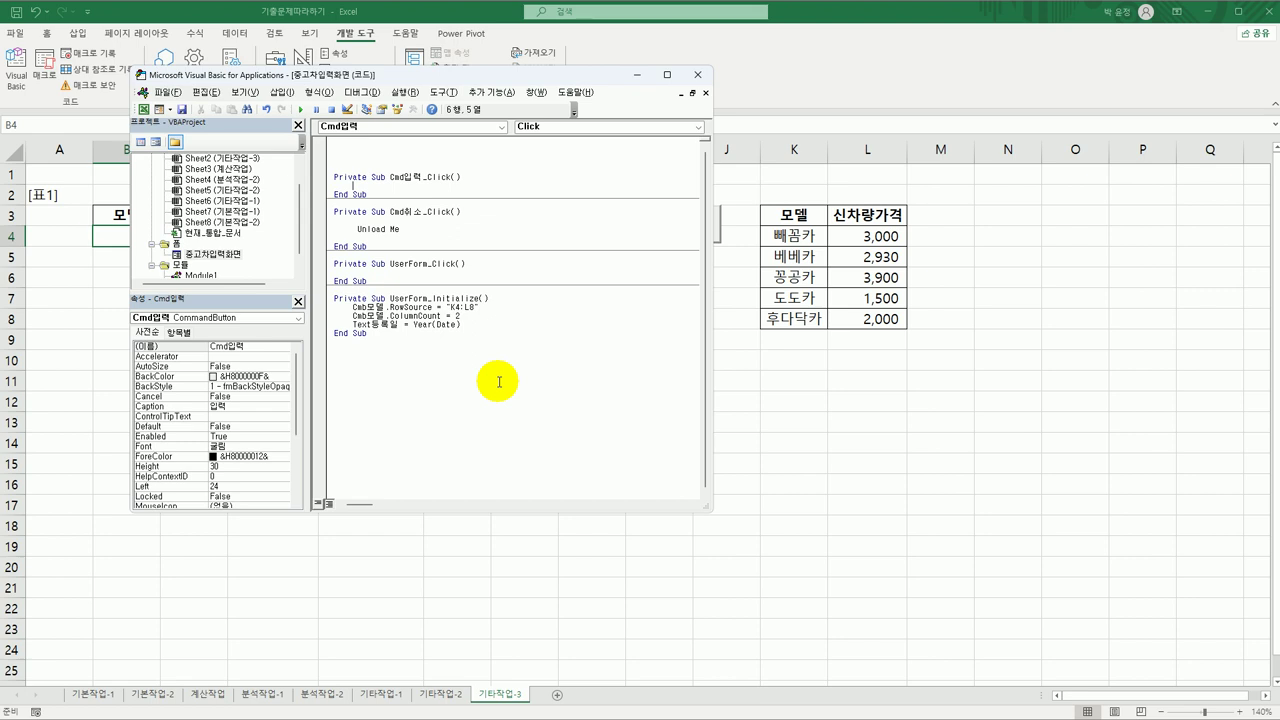
# - In the Cmd입력_Click procedure, assign the row count of the current region around cell B3 to the variable 입력행
pyautogui.press('Return')
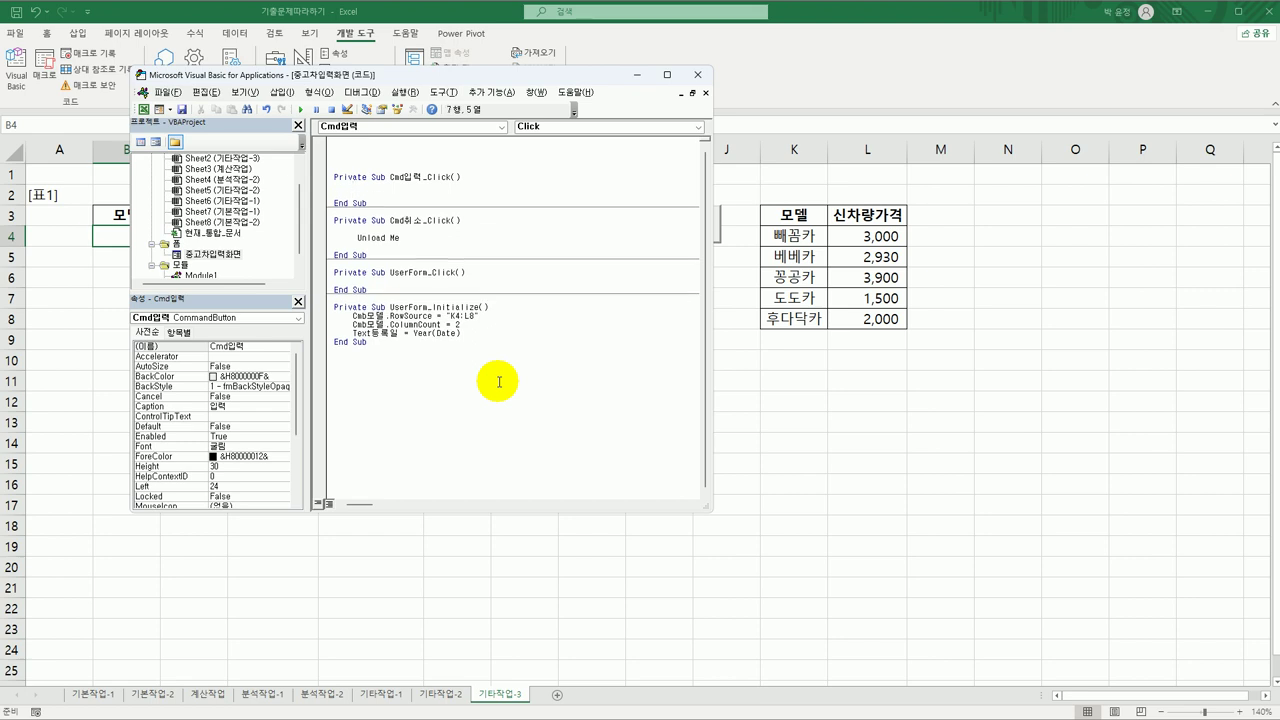
pyautogui.write('입력')
pyautogui.write('썸')
pyautogui.press('BackSpace')
pyautogui.press('BackSpace')
pyautogui.press('BackSpace')
pyautogui.press('BackSpace')
pyautogui.write('i')
pyautogui.write('입력썸')
pyautogui.write('= ')
pyautogui.write('range')
pyautogui.write('(')
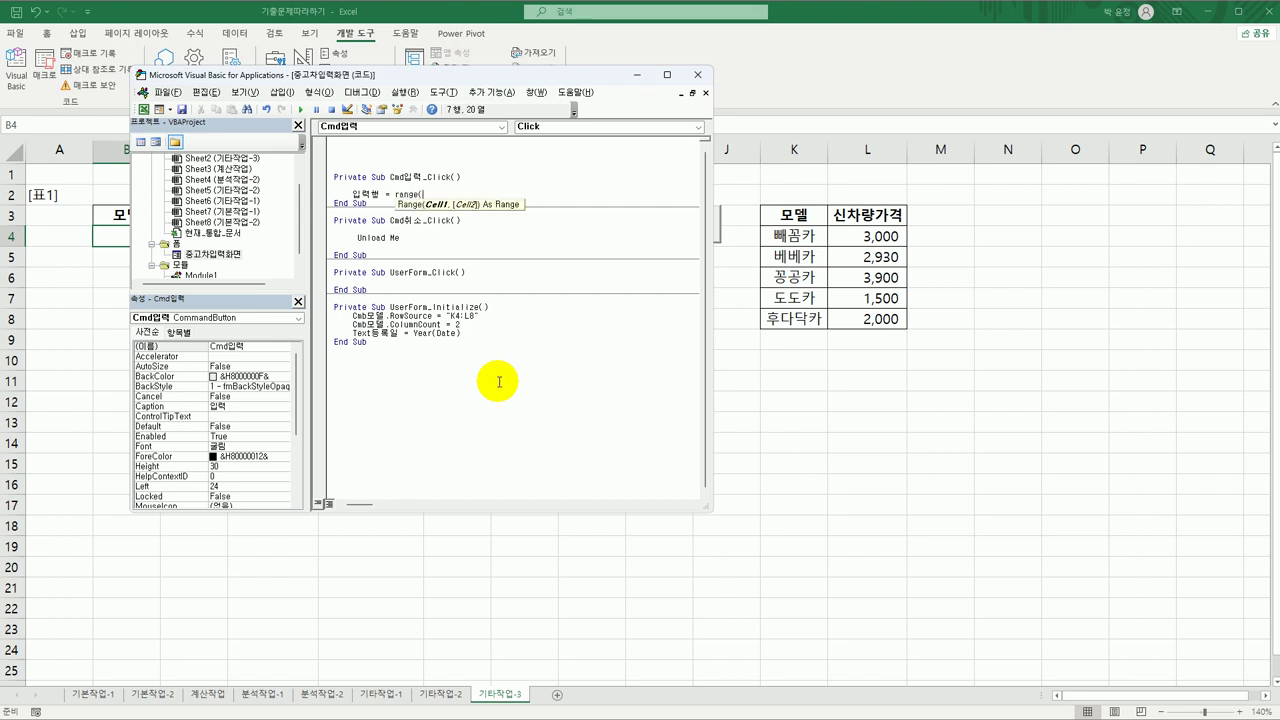
pyautogui.write('"b3").')
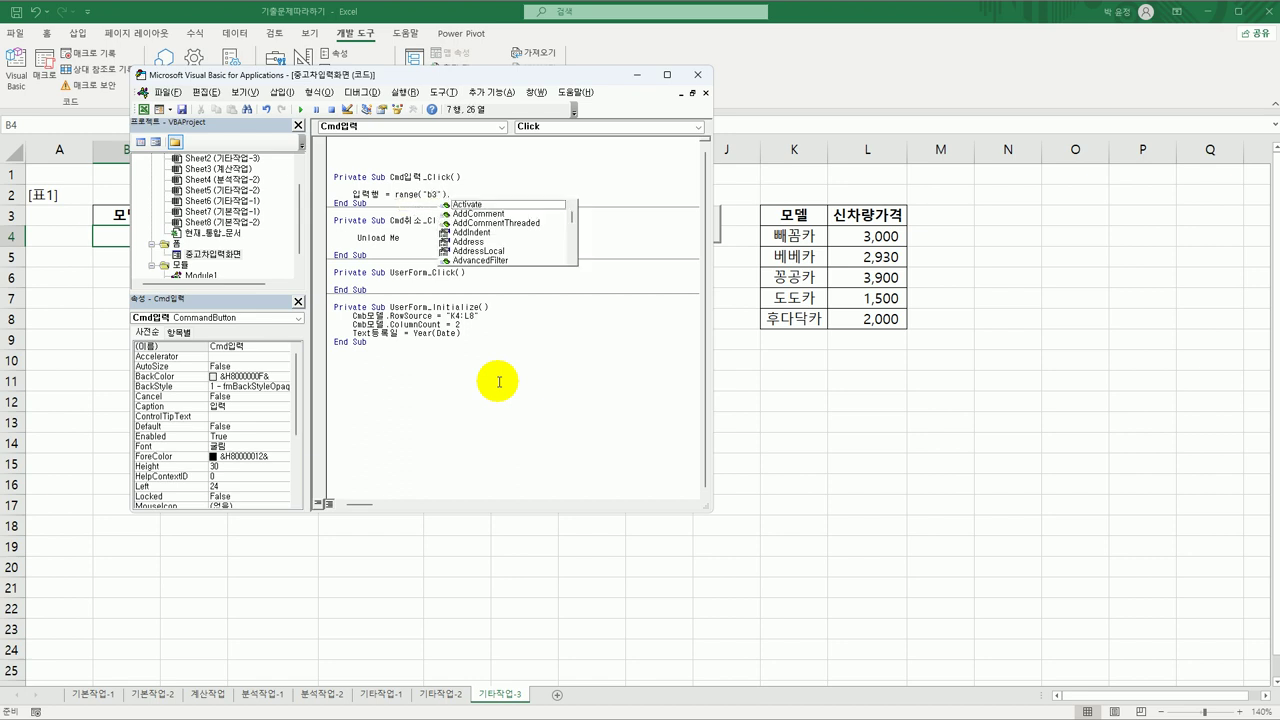
pyautogui.write('cu')
pyautogui.press('Down')
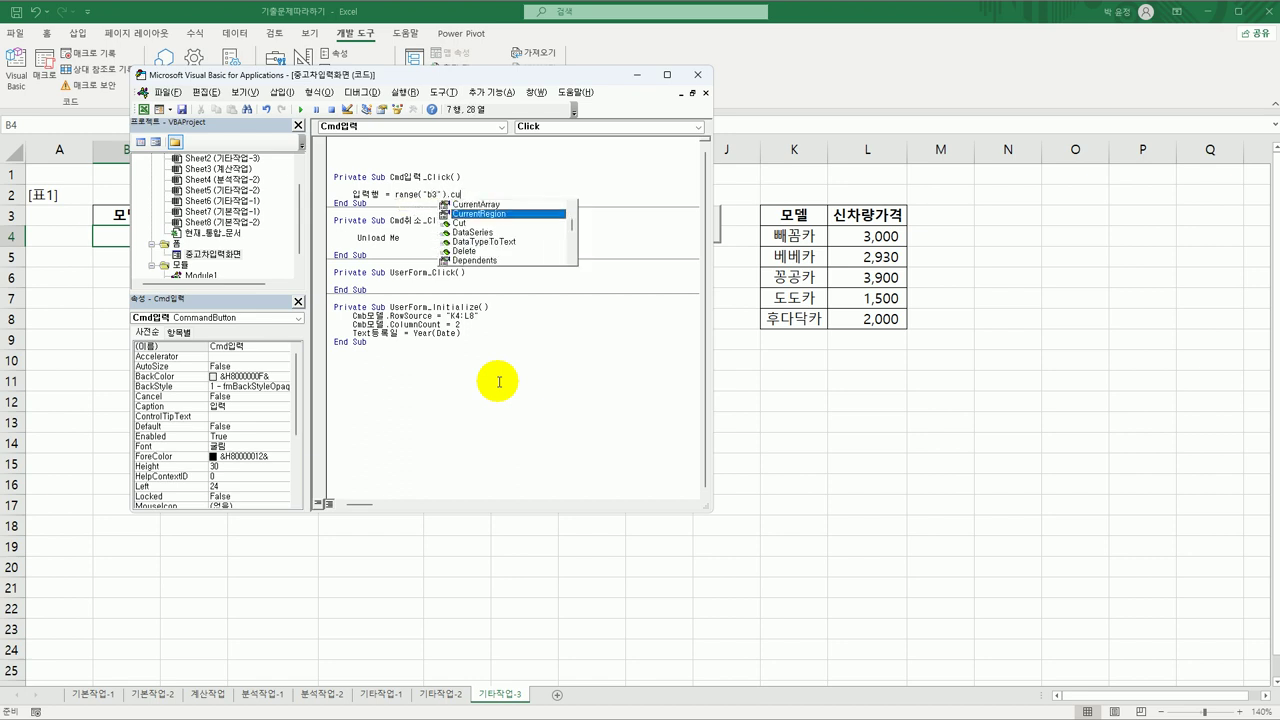
pyautogui.press('Tab')
pyautogui.write('.row')
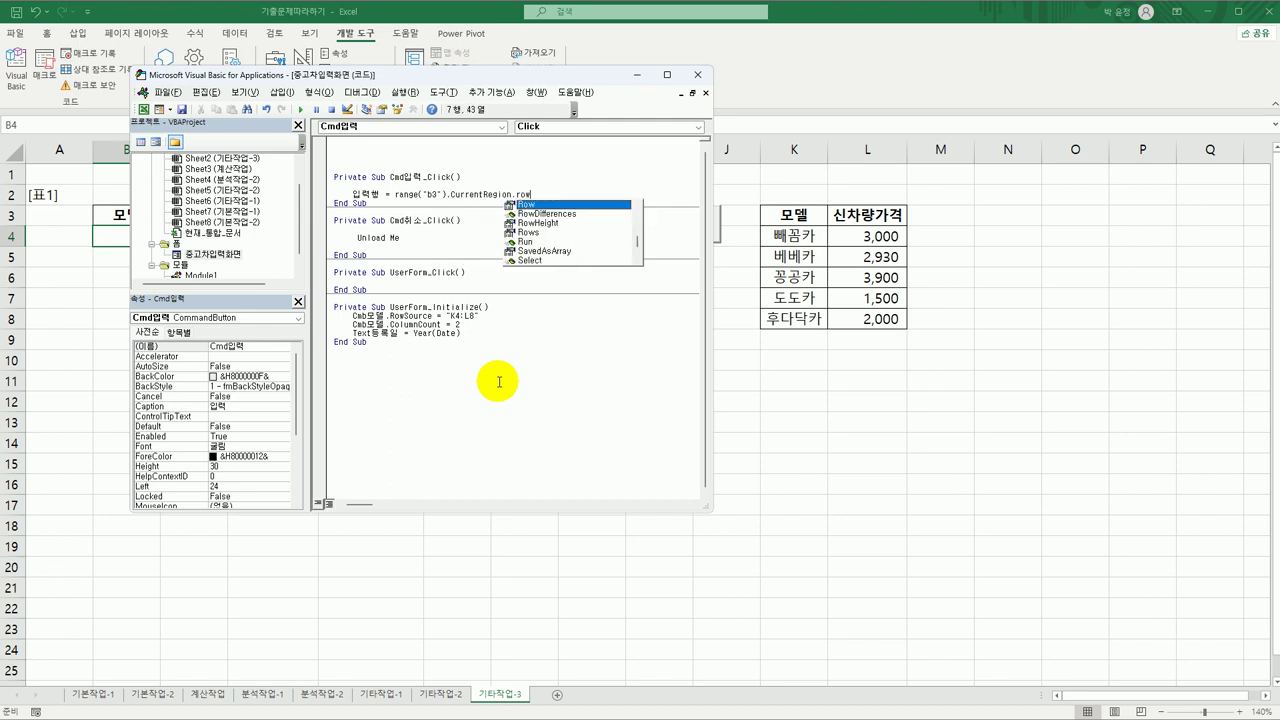
pyautogui.write('s.Count')
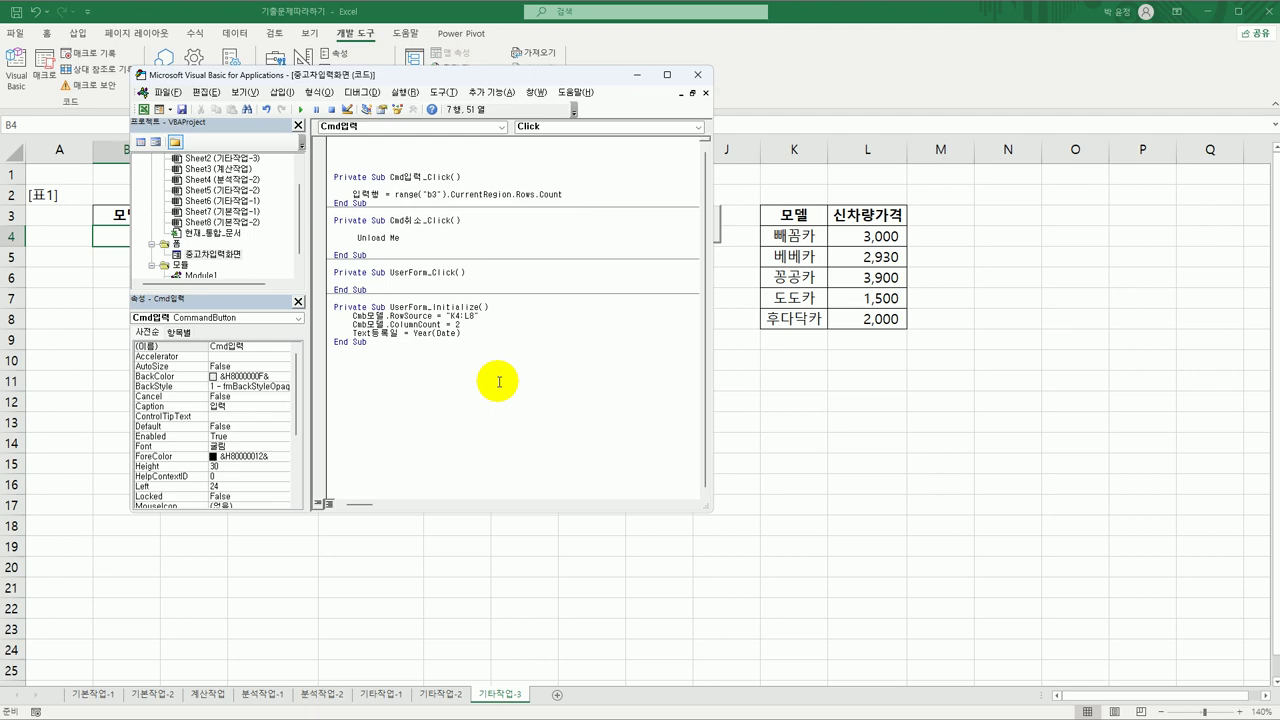
# - Complete the 입력행 statement by adding 2 to the row count, and leave a blank line below it
pyautogui.moveTo(479, 79); pyautogui.dragTo(770, 100)
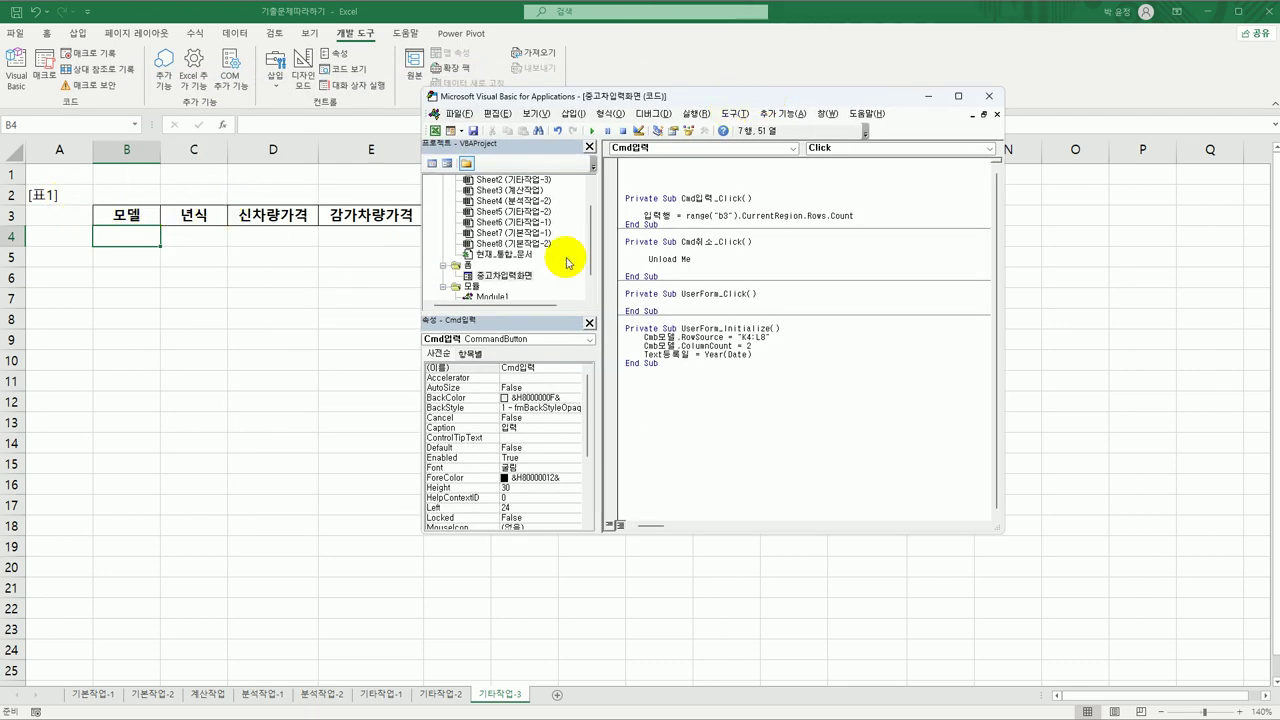
pyautogui.write('+')
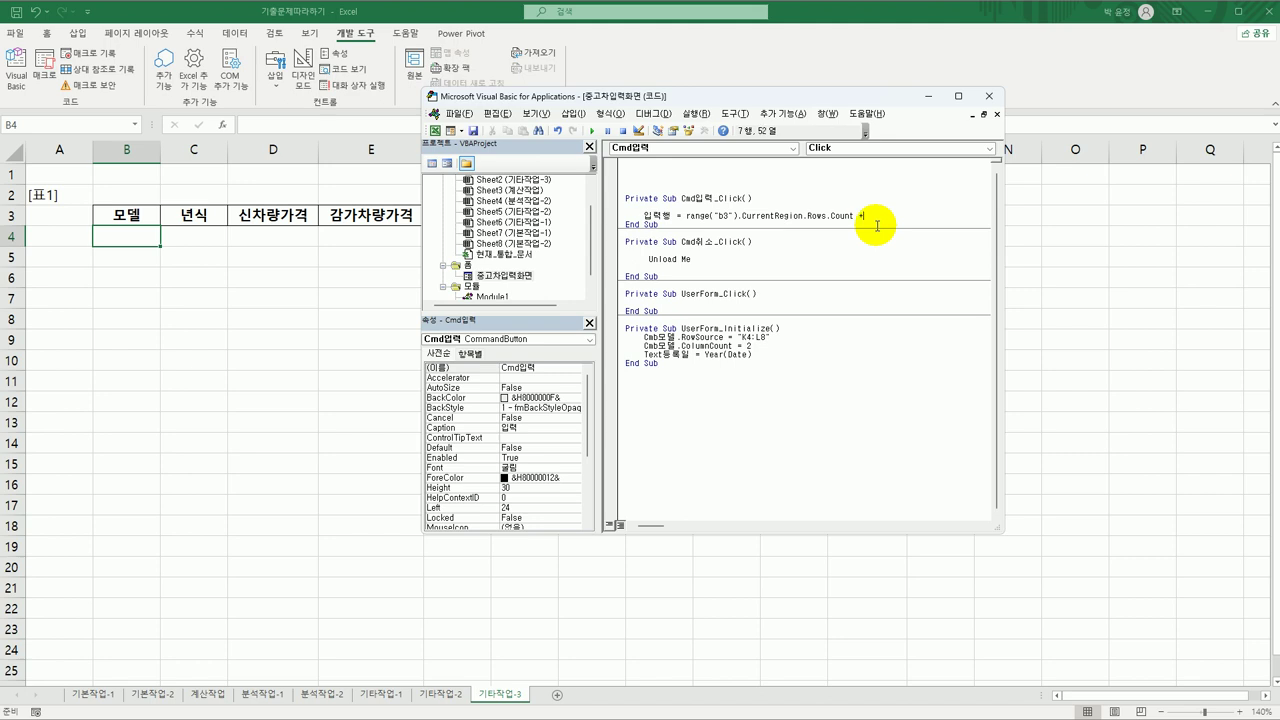
pyautogui.write(' 2')
pyautogui.press('Return')
pyautogui.press('Return')
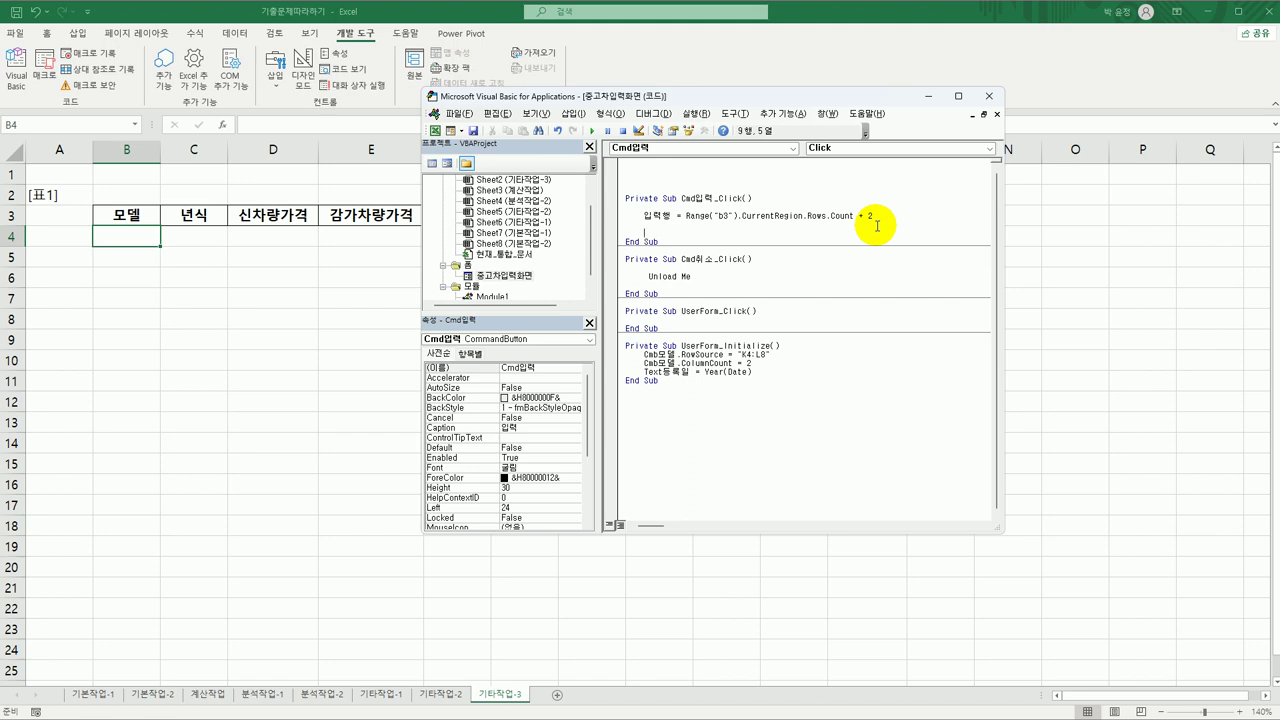
# - Write the statement Cells(입력행, 2) = Cmb모델.List(Cmb모델.ListIndex, 0) to enter the selected model
pyautogui.write('cells(')
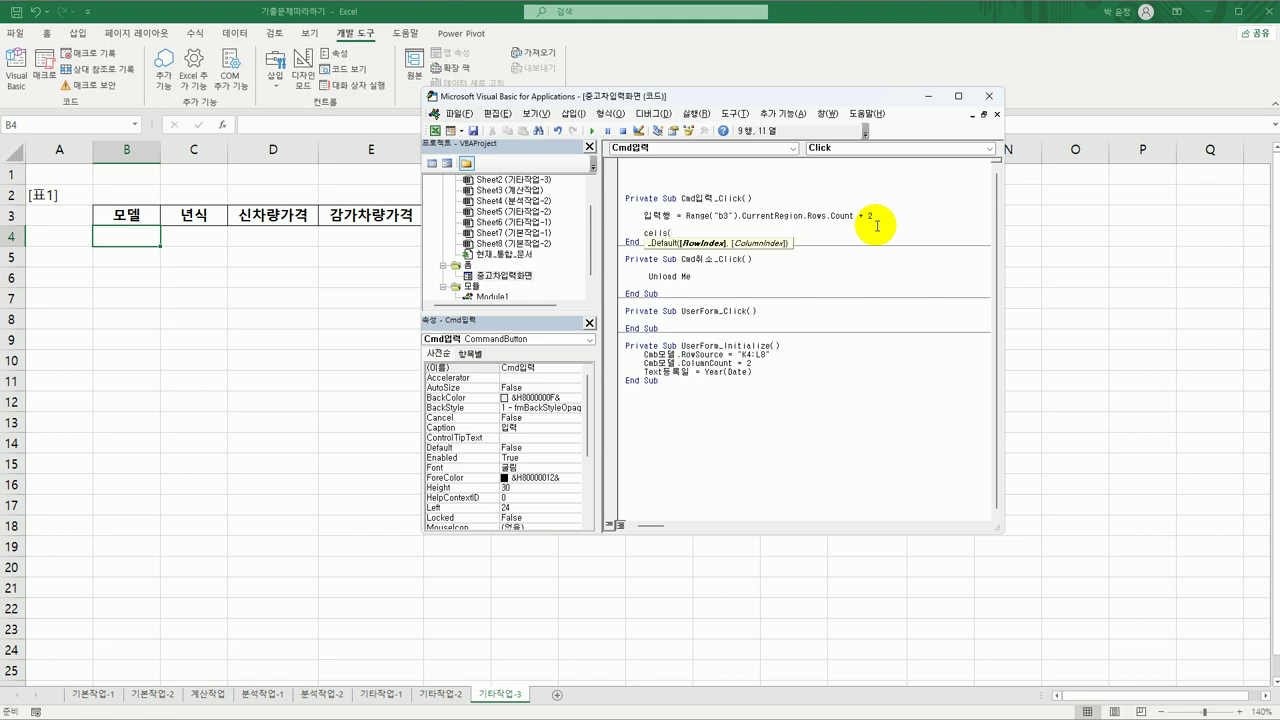
pyautogui.write('입력행,')
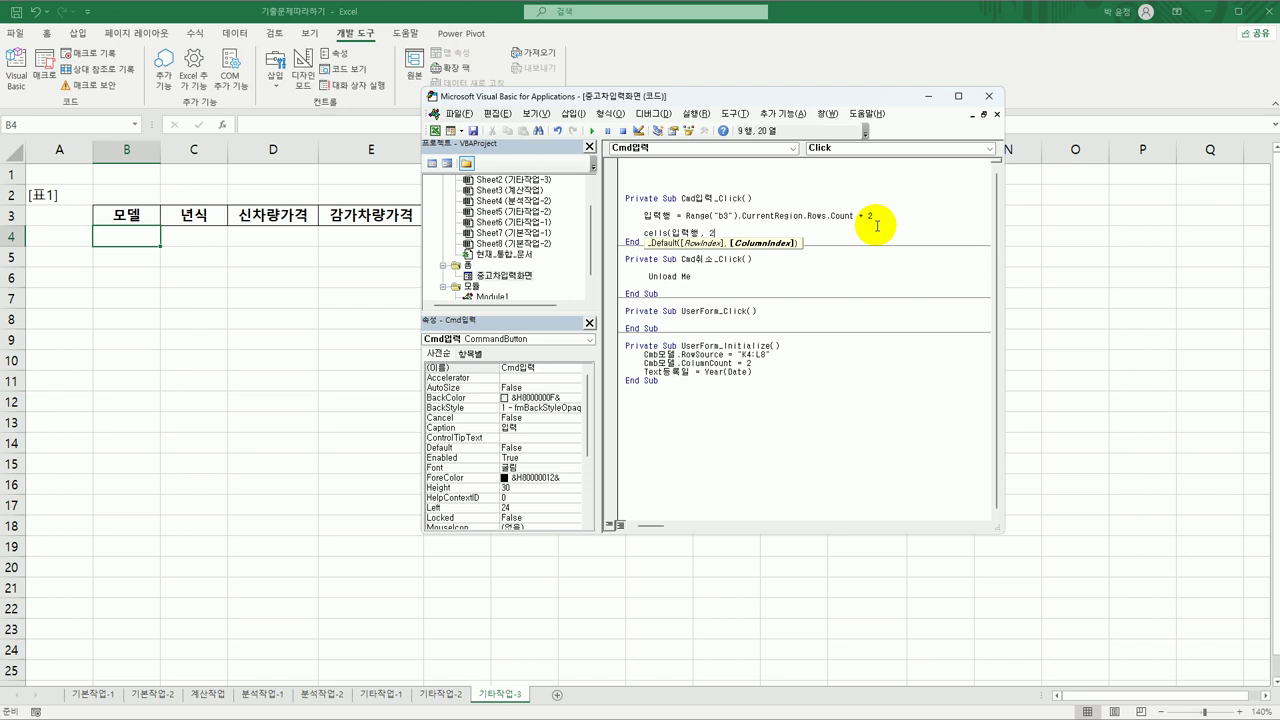
pyautogui.write(' 2)')
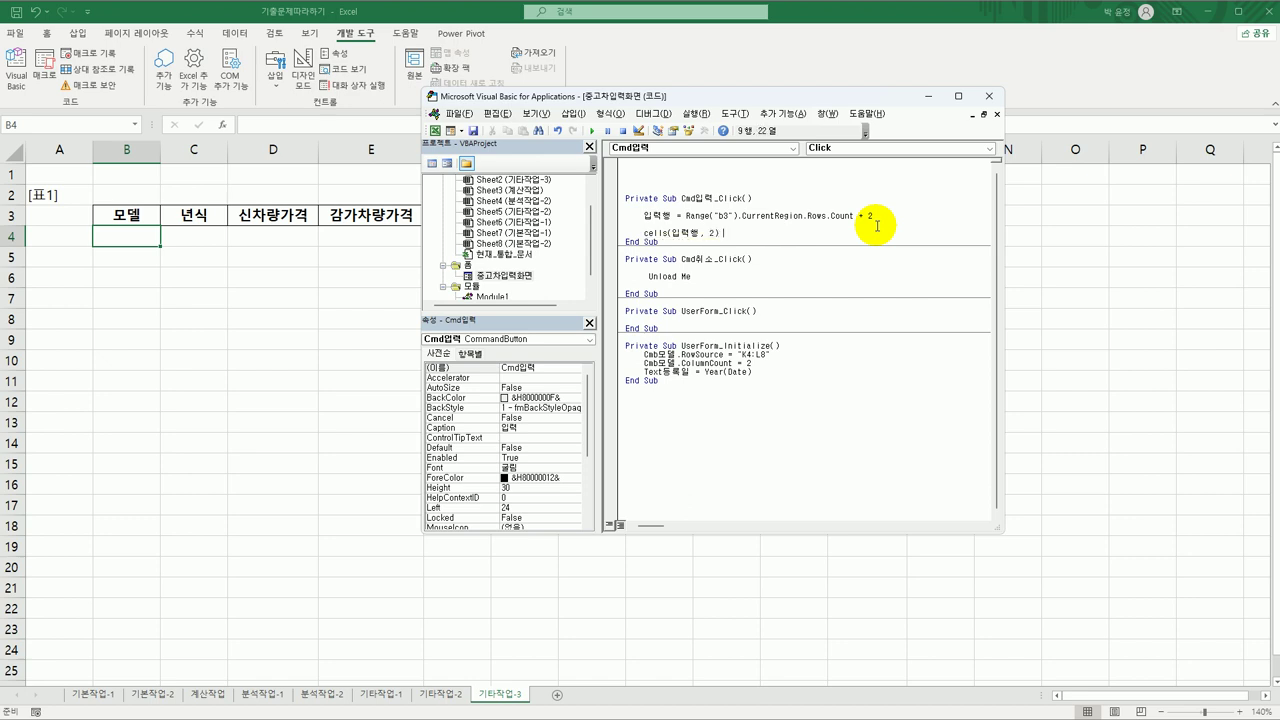
pyautogui.write(' =')
pyautogui.write('cmb모델.')
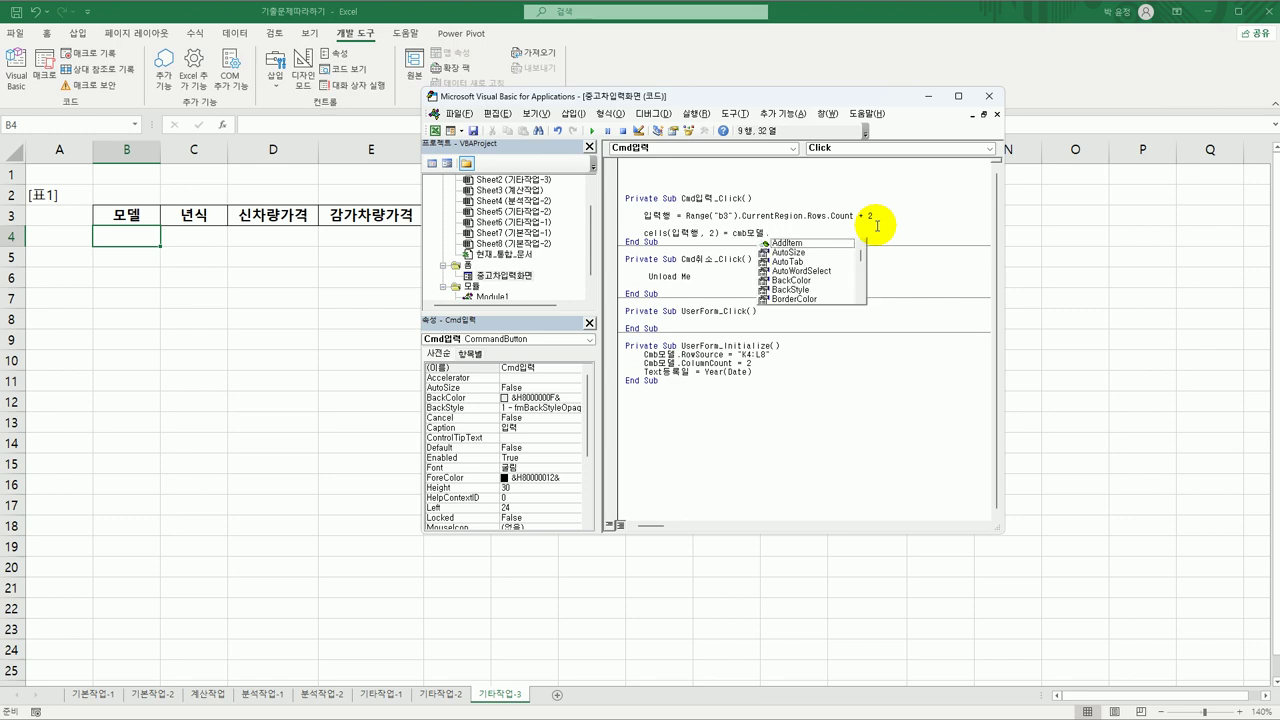
pyautogui.write('List(')
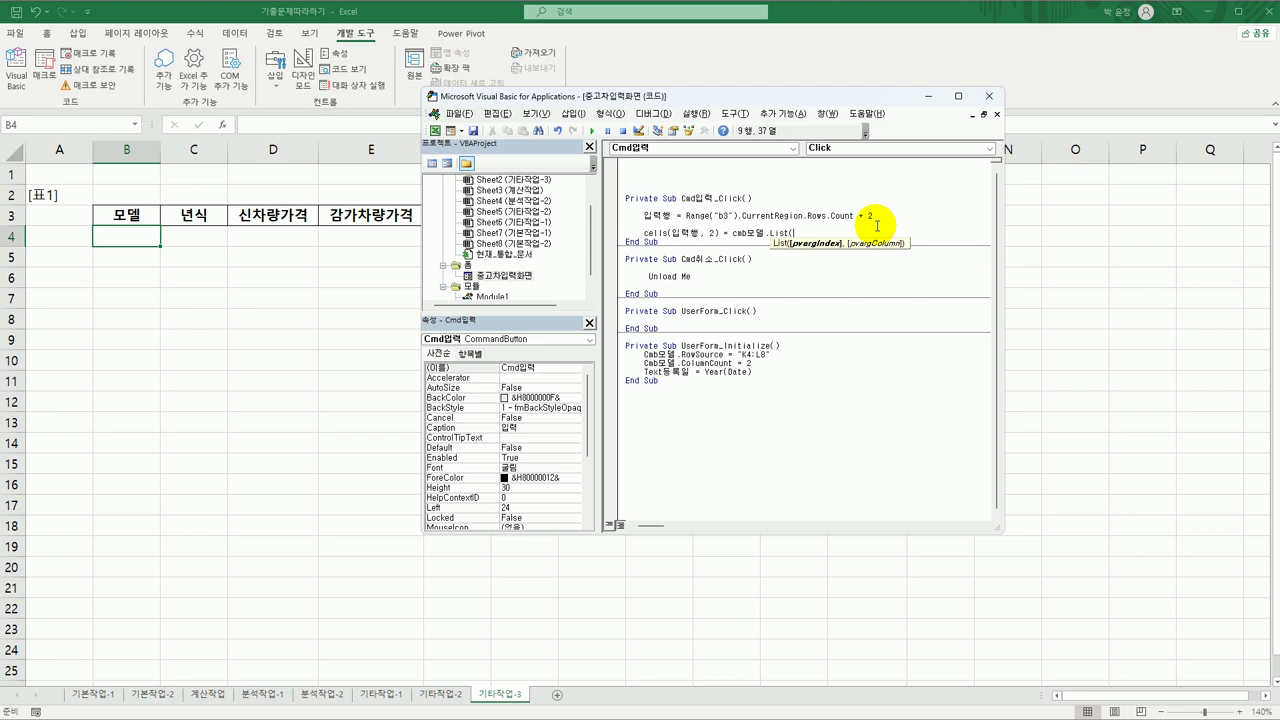
pyautogui.write('cmb모델.listin')
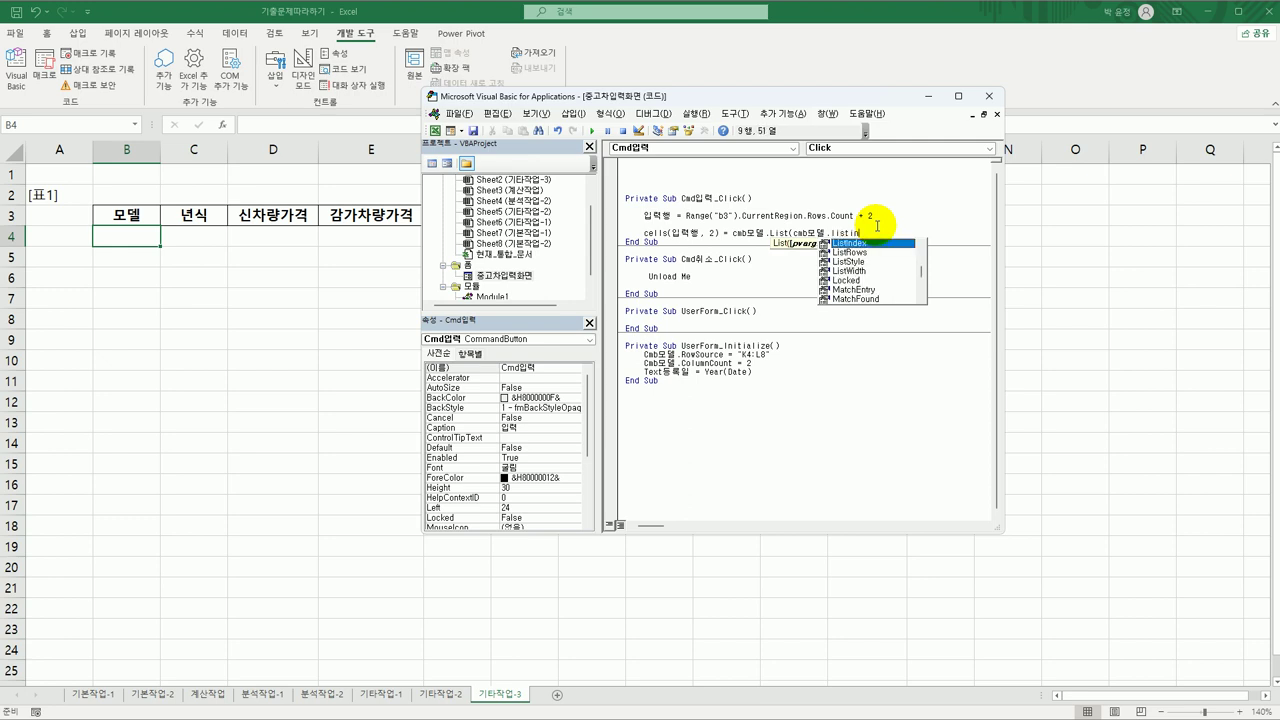
pyautogui.press('Tab')
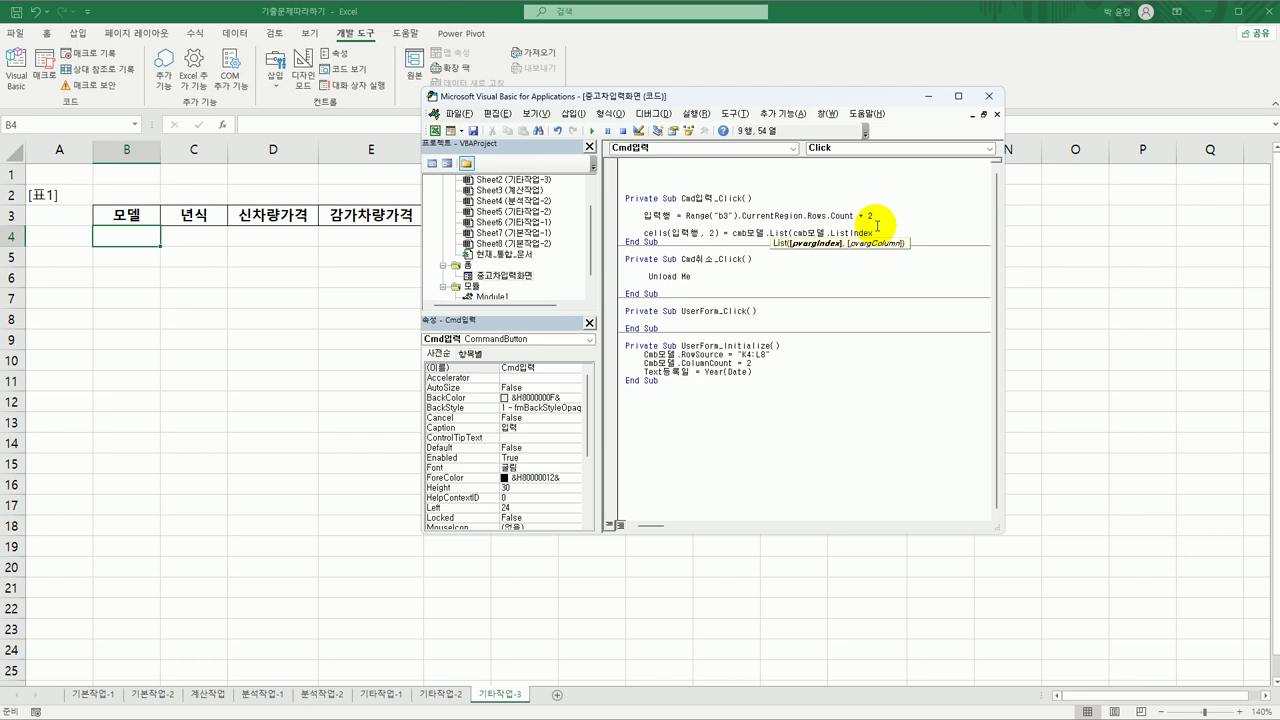
pyautogui.write(',')
pyautogui.press('BackSpace')
pyautogui.write('0)')
pyautogui.press('Return')
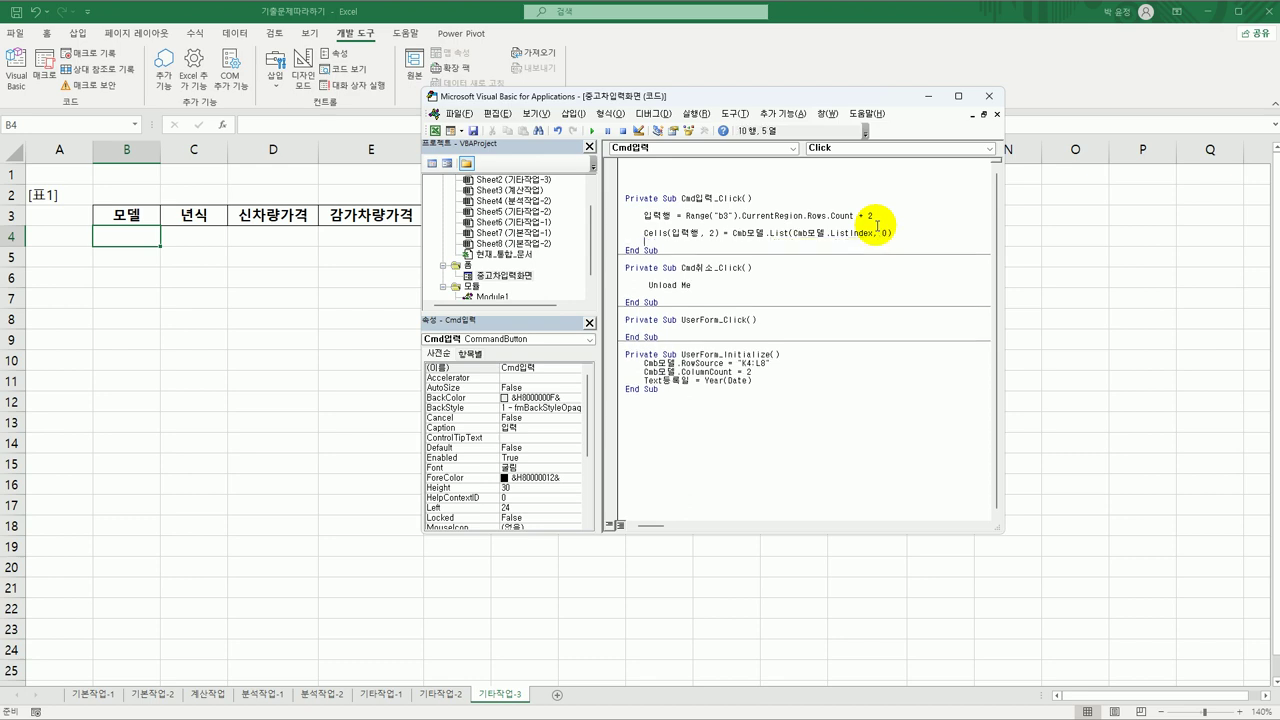
# - Duplicate the model statement below and edit the copy to read Cells(입력행, 3) = Text년식.Value
pyautogui.press('Up')
pyautogui.hotkey('shift', 'End')
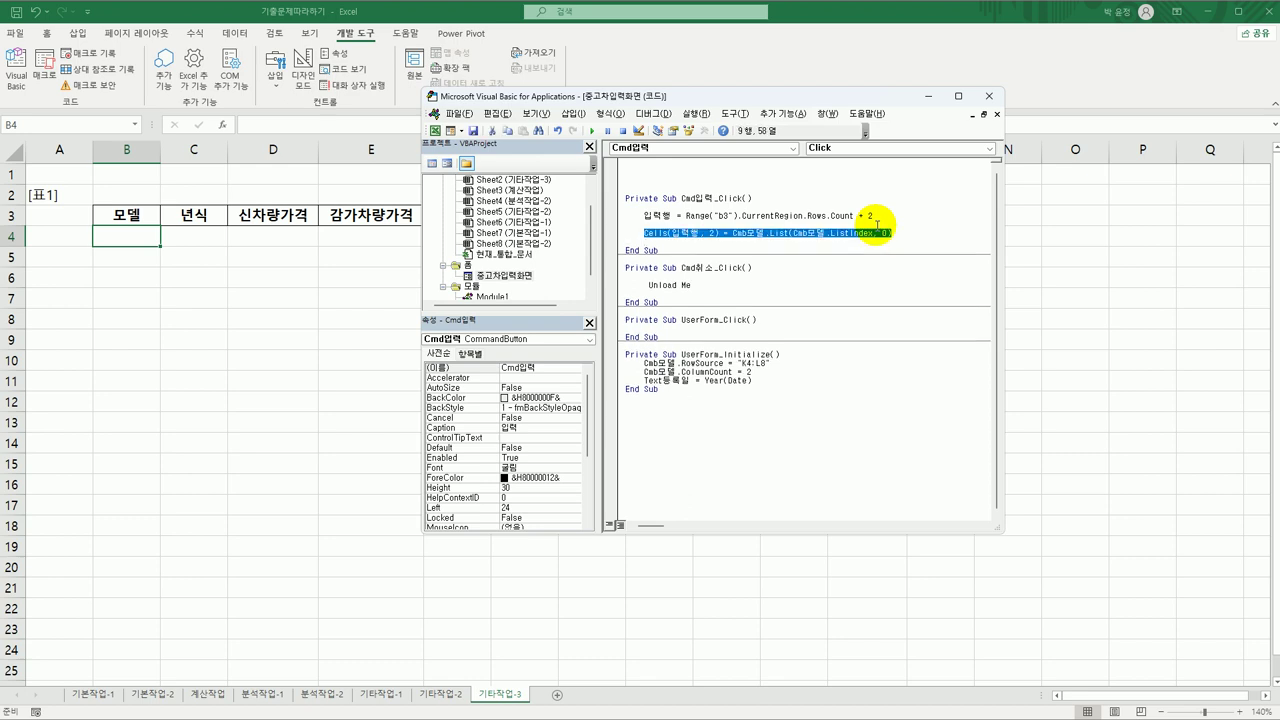
pyautogui.hotkey('ctrl', 'c')
pyautogui.press('Down')
pyautogui.hotkey('ctrl', 'v')
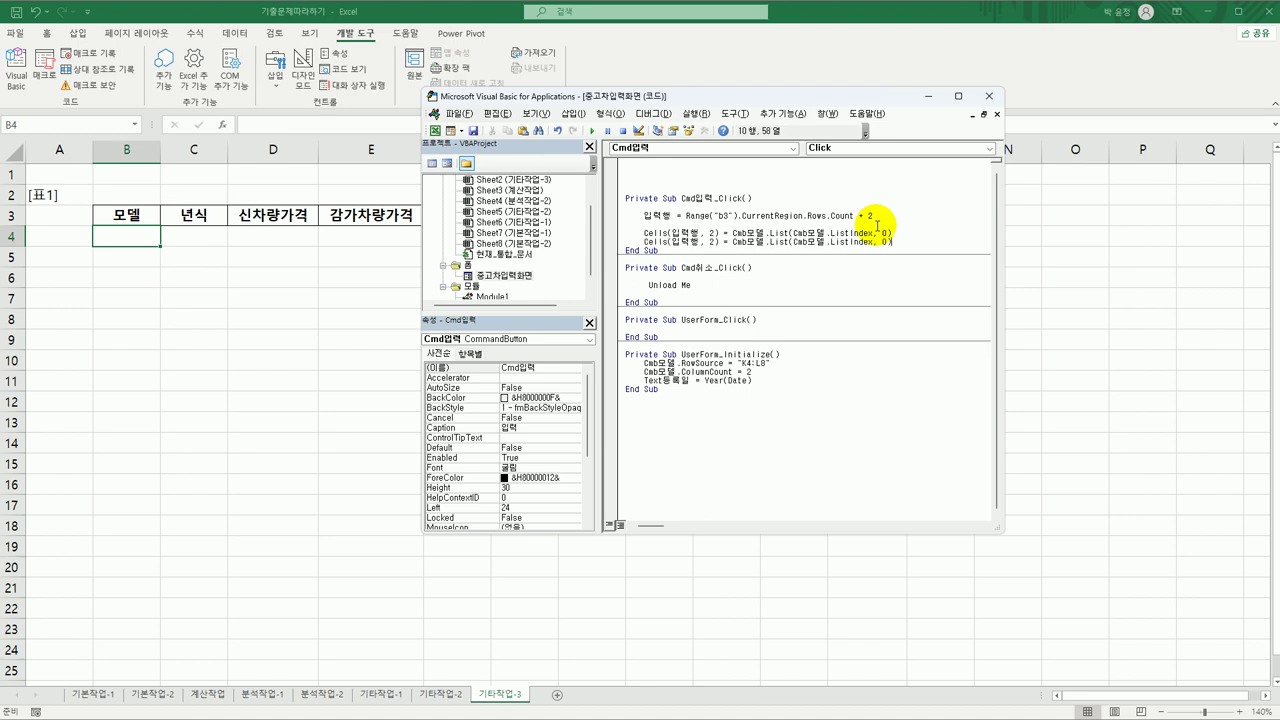
pyautogui.press('Home')
pyautogui.hotkey('ctrl', 'Right')
pyautogui.hotkey('ctrl', 'Right')
pyautogui.hotkey('shift', 'End')
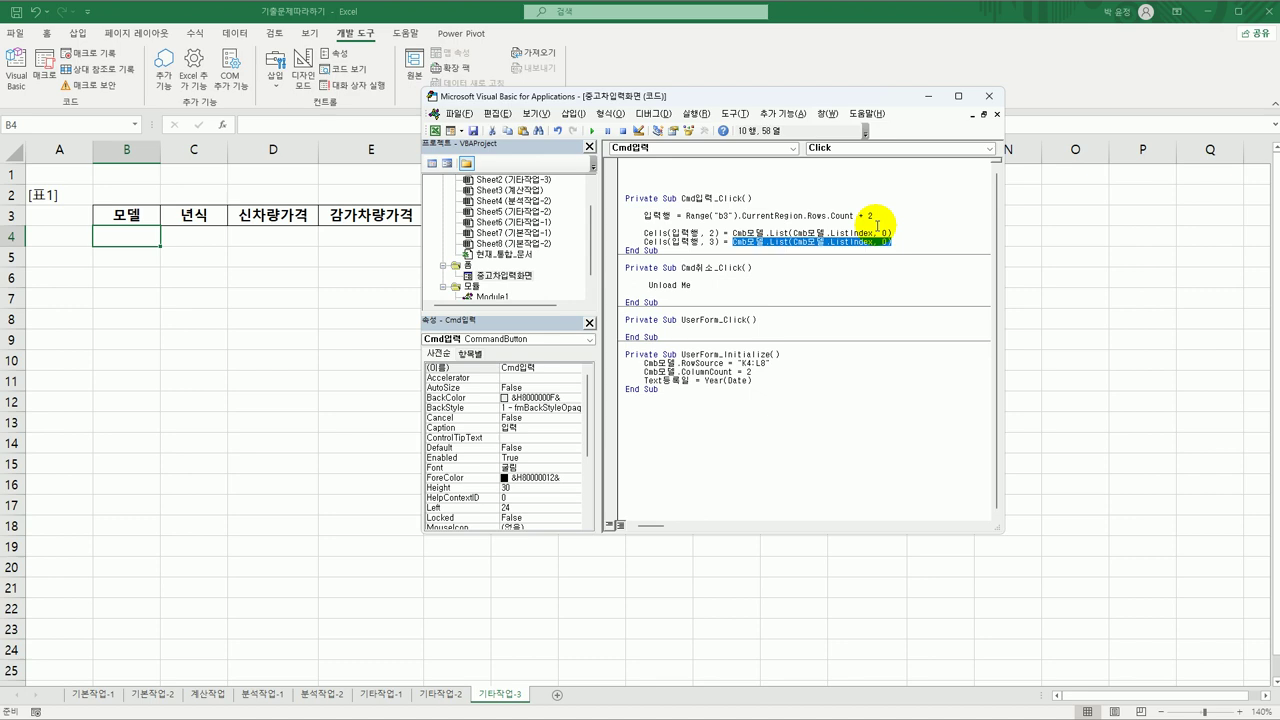
pyautogui.write('text')
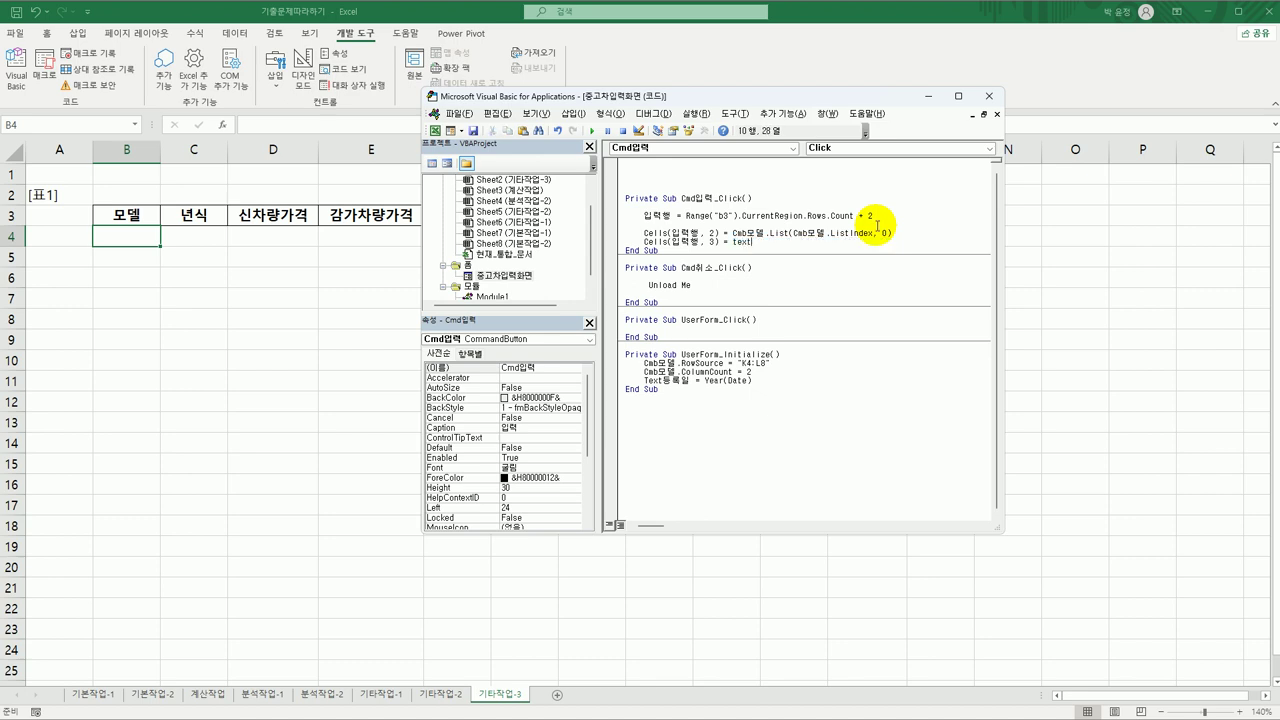
pyautogui.write('년식.va')
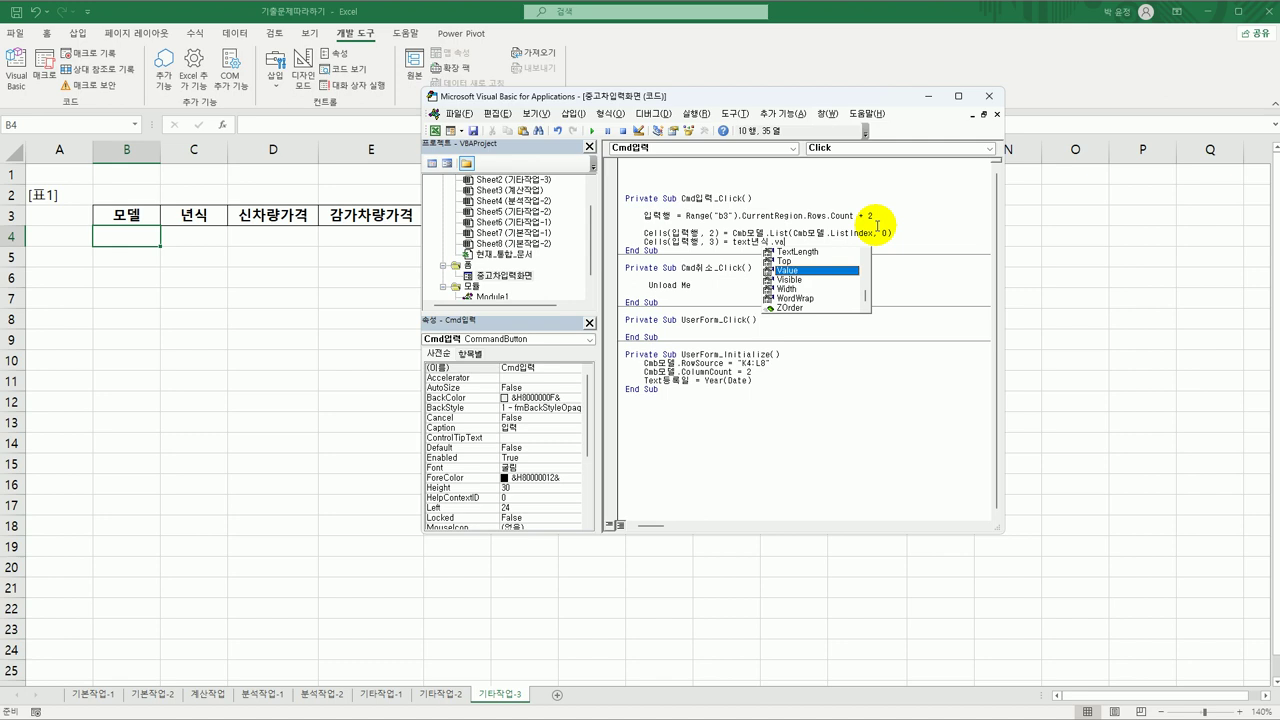
pyautogui.press('Tab')
pyautogui.press('Return')
pyautogui.press('Up')
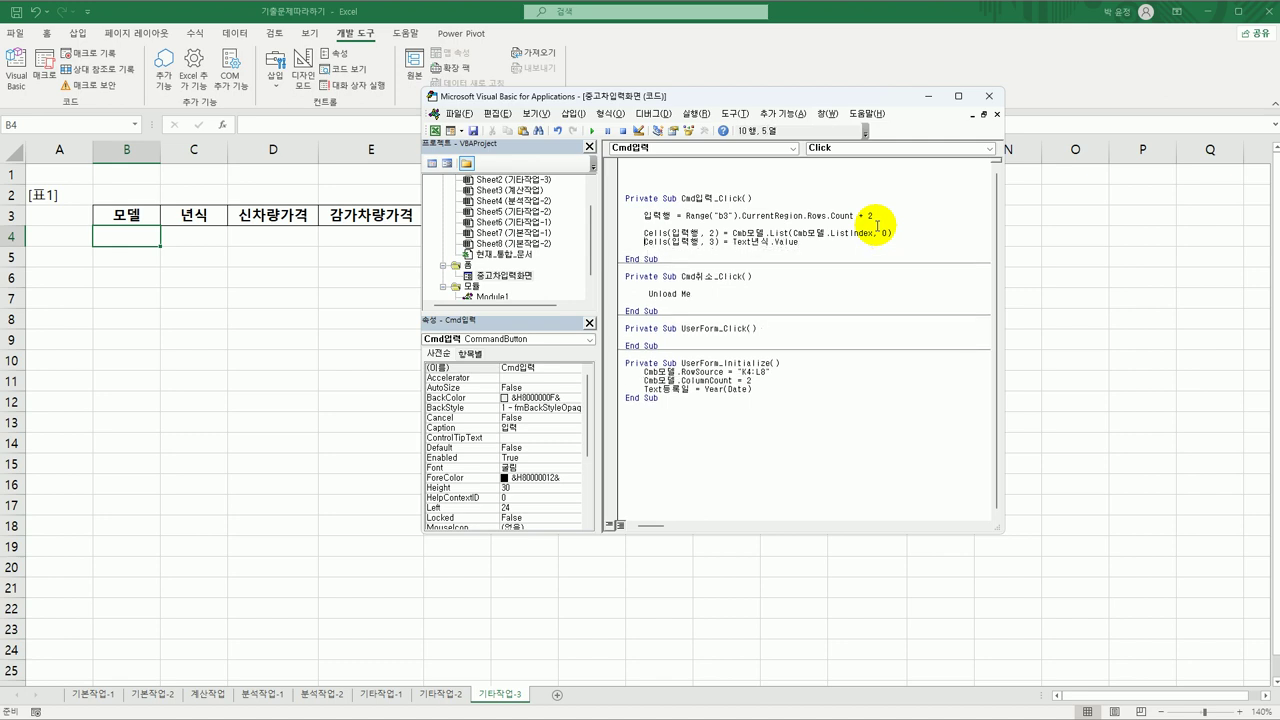
pyautogui.hotkey('shift', 'End')
pyautogui.hotkey('ctrl', 'c')
pyautogui.press('Down')
pyautogui.hotkey('ctrl', 'v')
pyautogui.hotkey('shift', 'Home')
pyautogui.press('Delete')
# - Copy the model statement below the 년식 line and edit it to Cells(입력행, 4) = Cmb모델.List(Cmb모델.ListIndex, 1) for 신차량가격
pyautogui.press('Up')
pyautogui.press('Up')
pyautogui.hotkey('shift', 'End')
pyautogui.press('Down')
pyautogui.press('Down')
pyautogui.hotkey('ctrl', 'v')
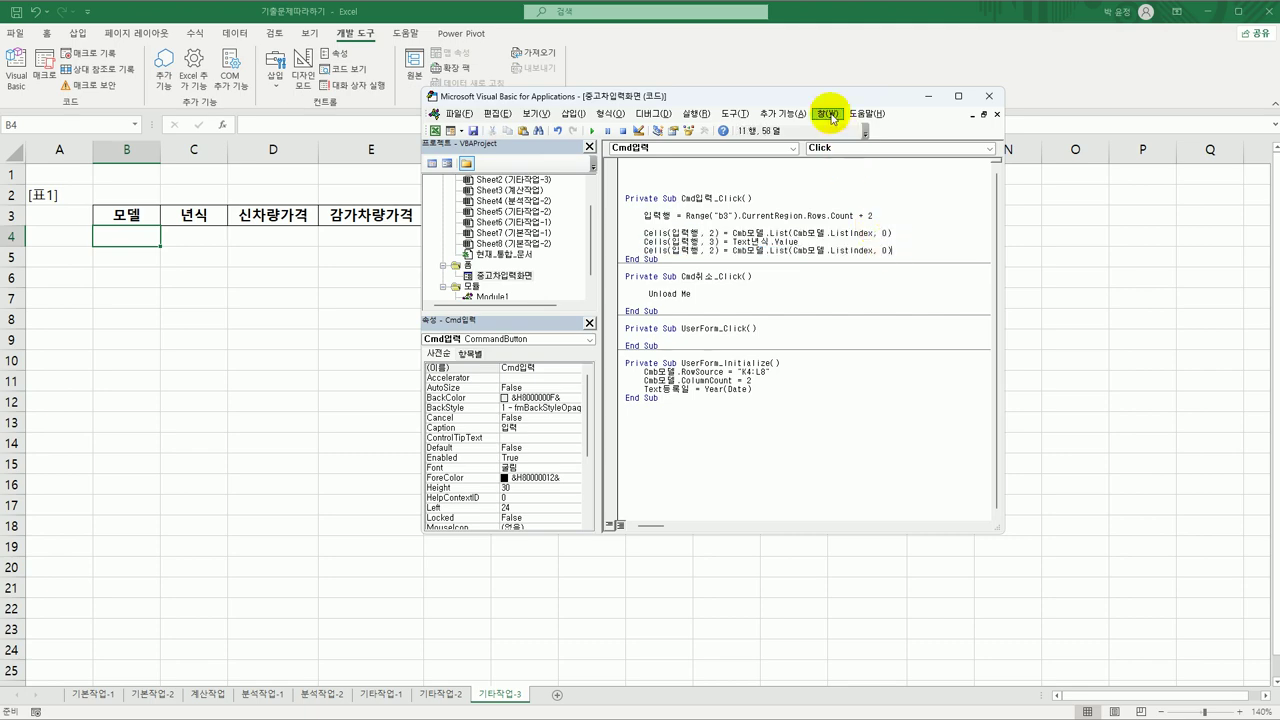
pyautogui.moveTo(828, 98); pyautogui.dragTo(531, 159)
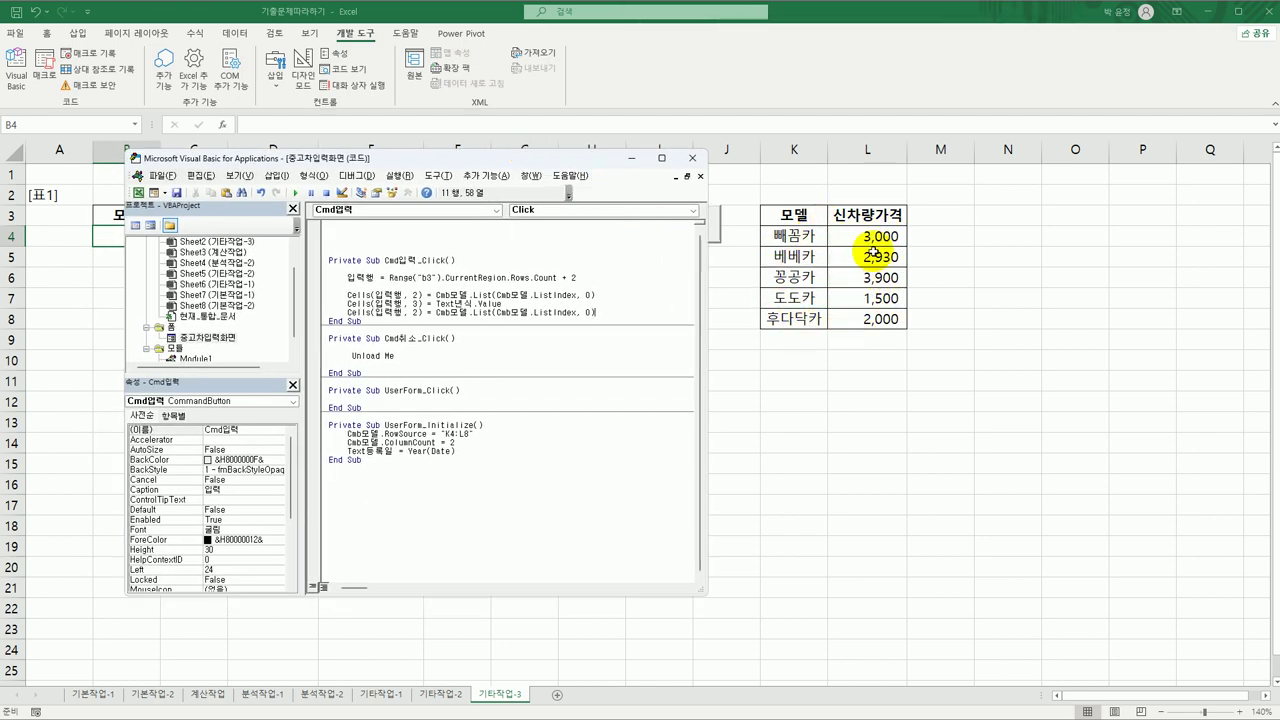
pyautogui.click(417, 312)
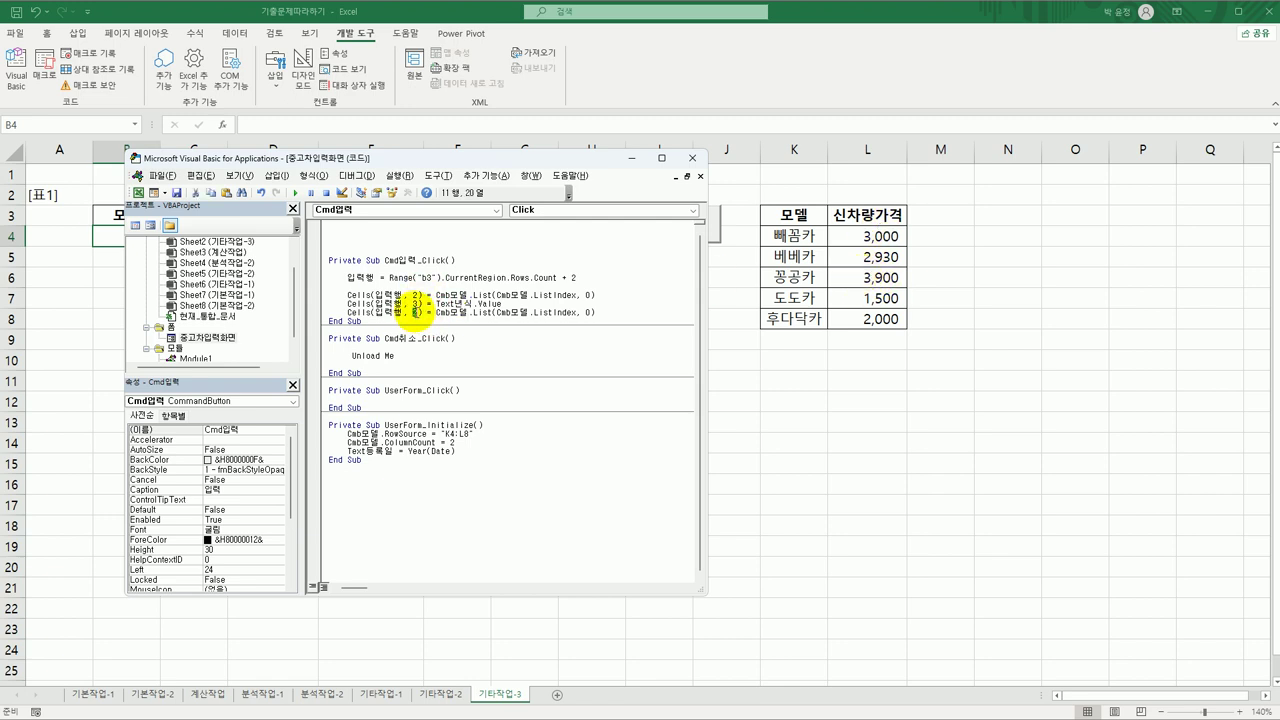
pyautogui.write('4')
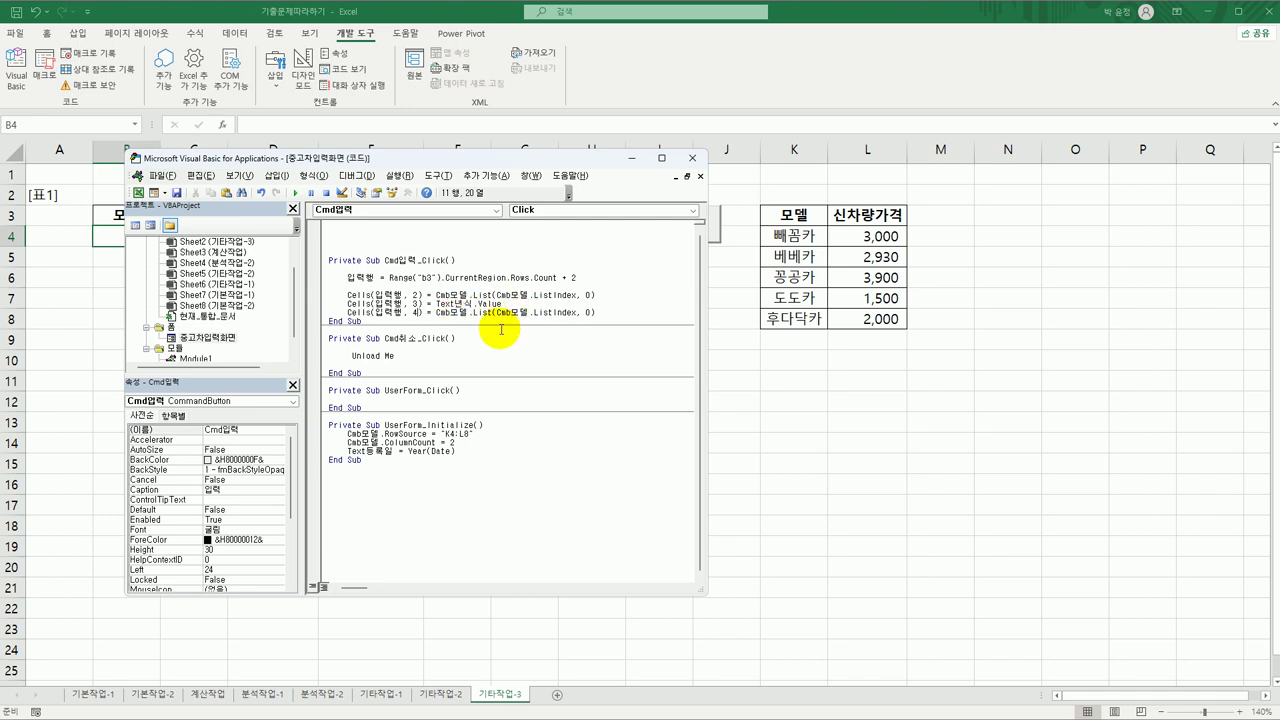
pyautogui.doubleClick(590, 313)
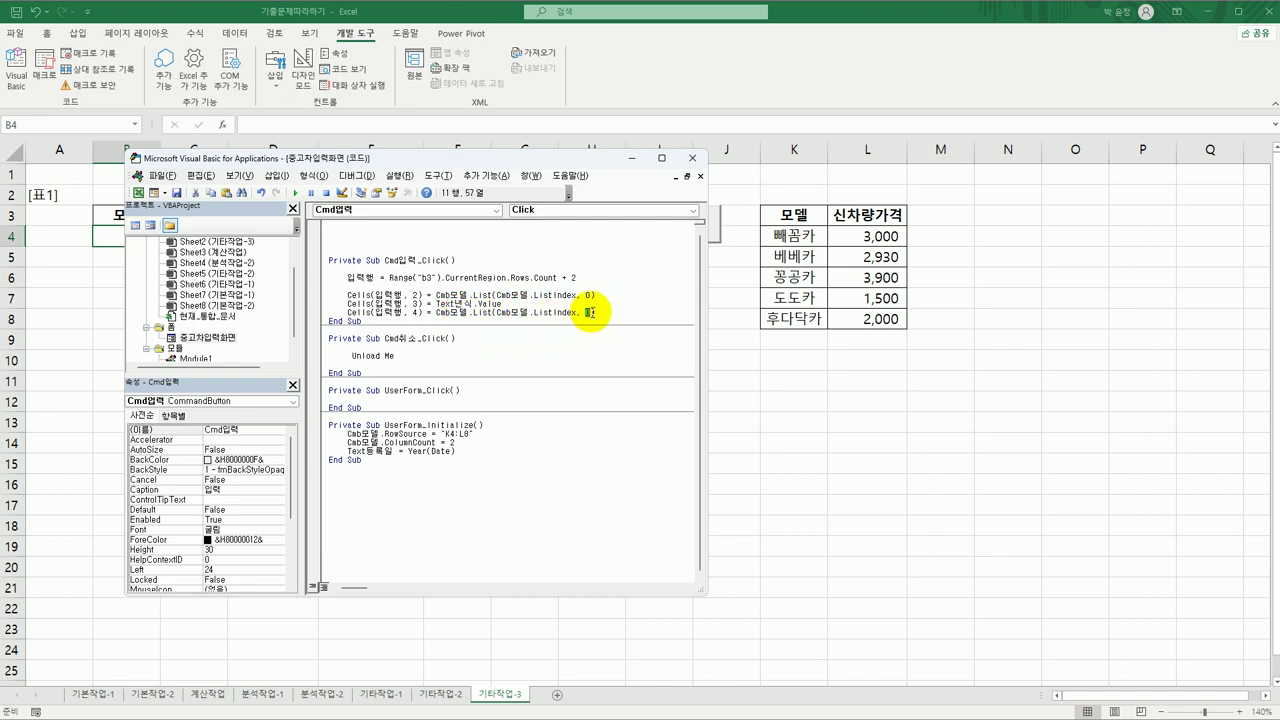
pyautogui.write('1')
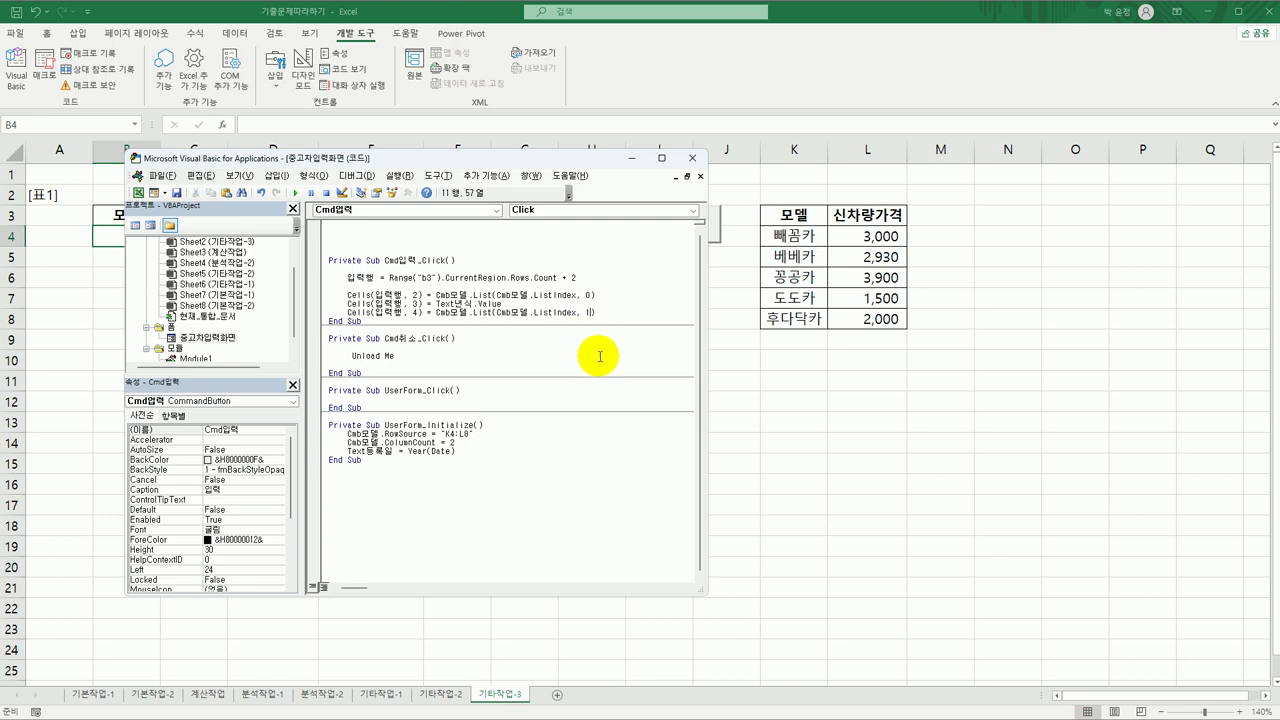
pyautogui.click(588, 295)
pyautogui.click(590, 314)
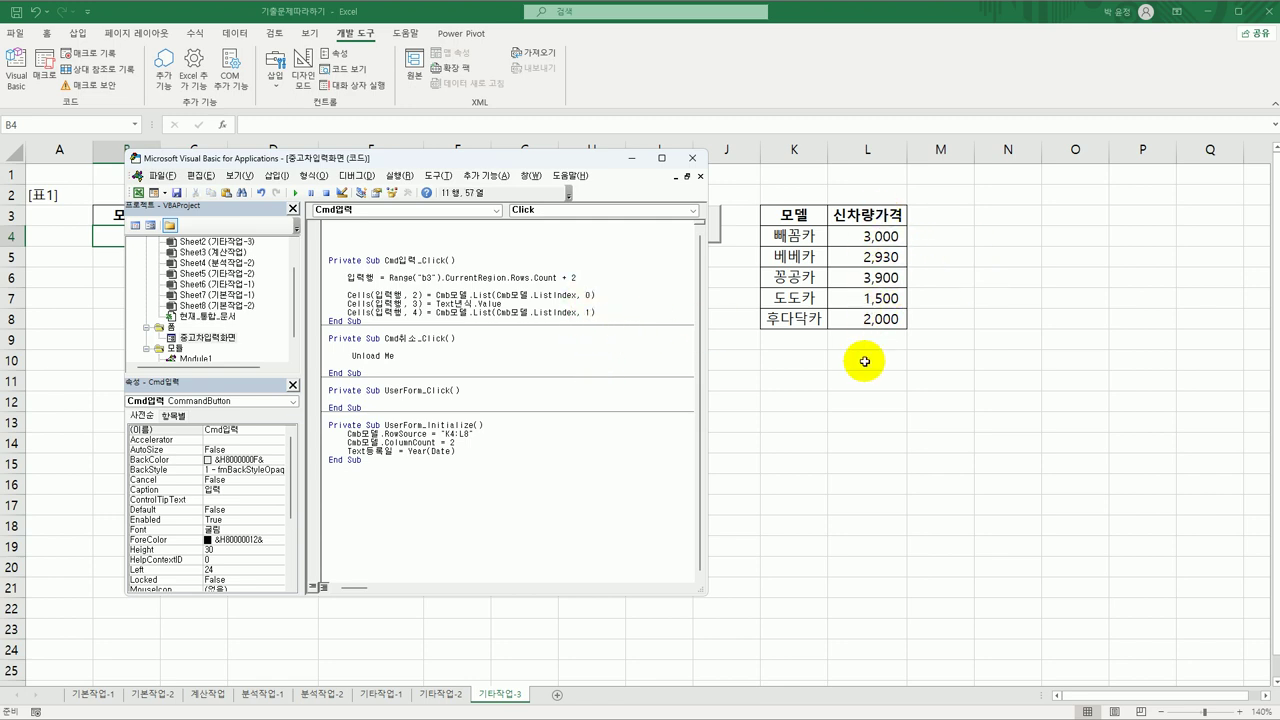
# - Copy the model statement below the 신차량가격 line and change the copy's target to Cells(입력행, 5) for 감가차량가격
pyautogui.click(621, 313)
pyautogui.press('Return')
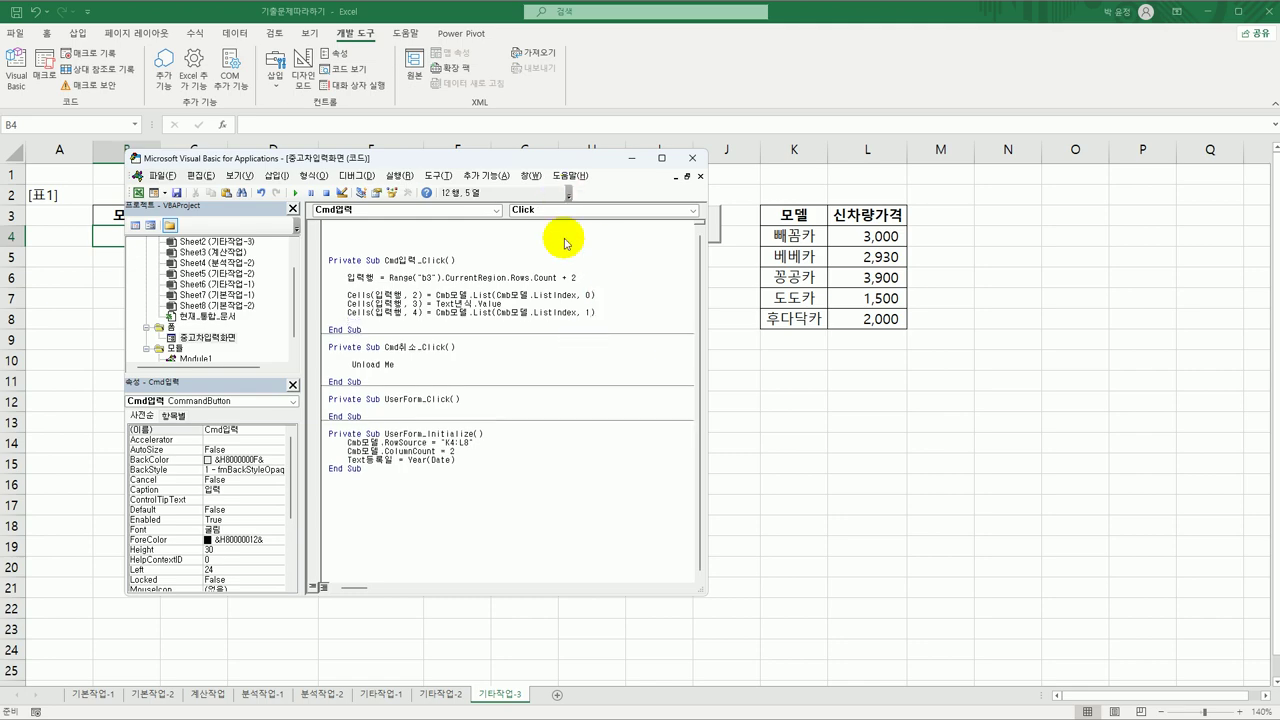
pyautogui.moveTo(541, 163); pyautogui.dragTo(888, 136)
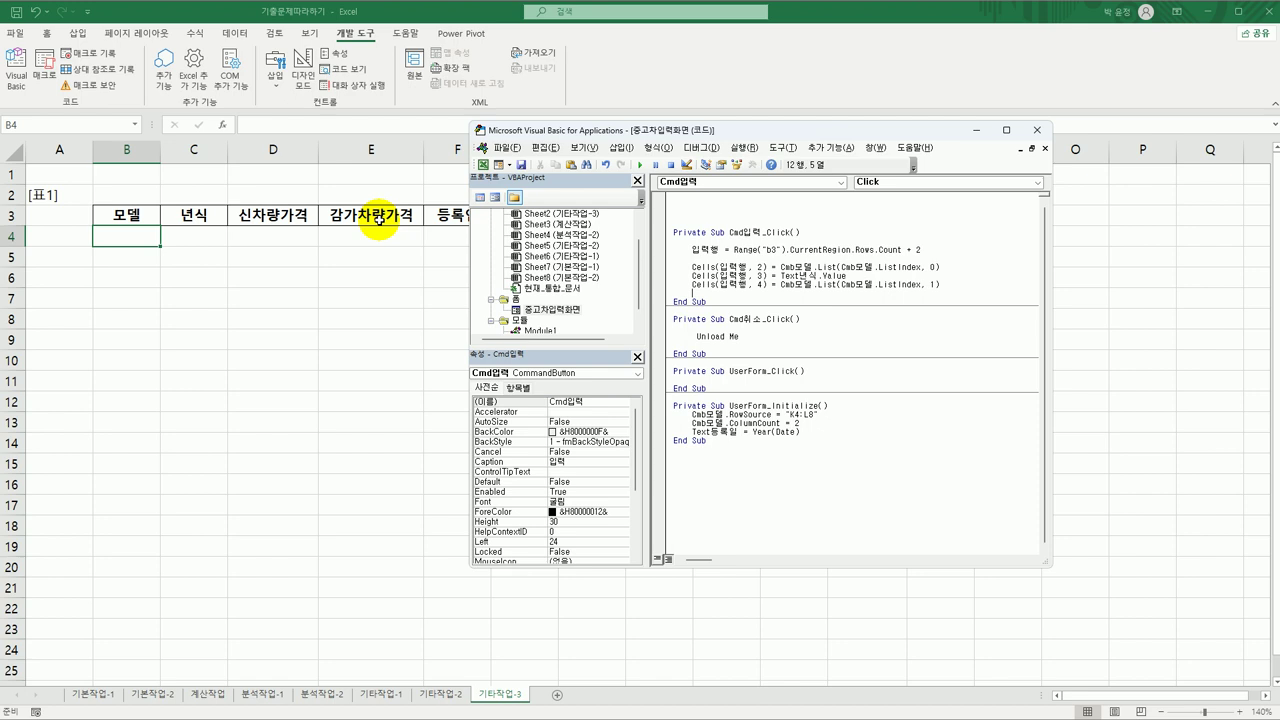
pyautogui.hotkey('ctrl', 'v')
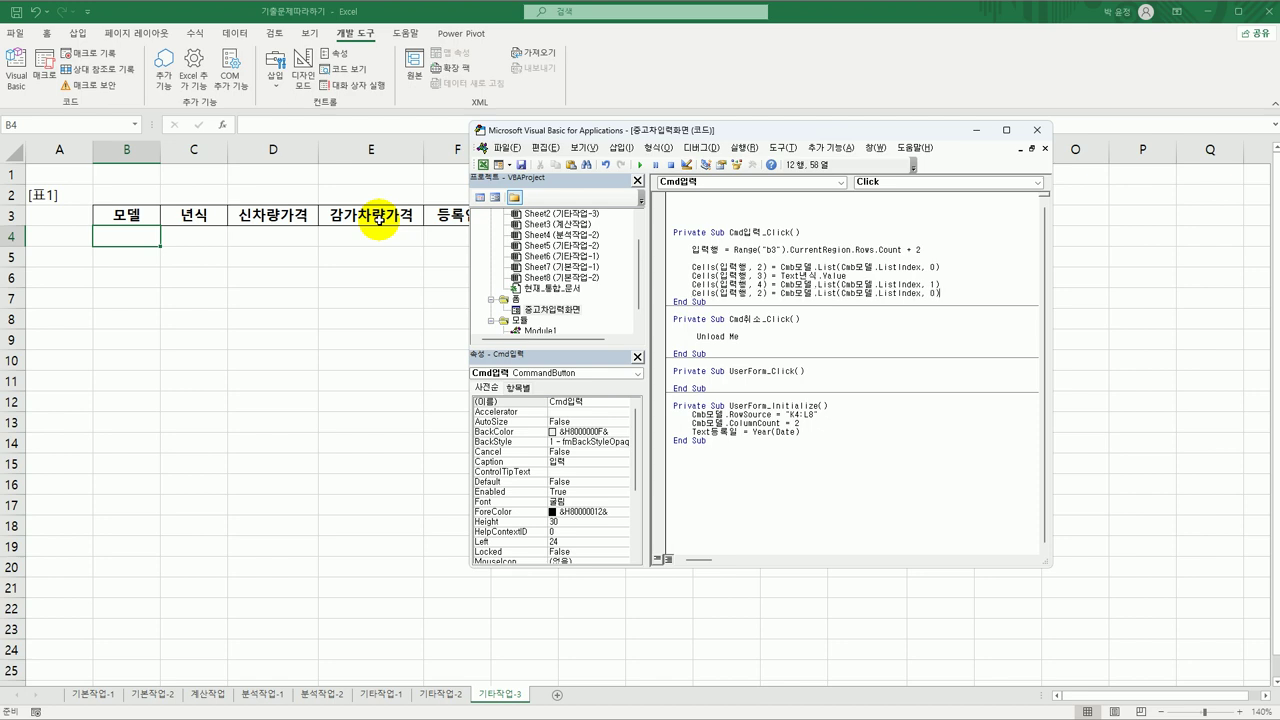
pyautogui.press('Left')
pyautogui.press('Left')
pyautogui.press('Left')
pyautogui.press('Left')
pyautogui.press('Left')
pyautogui.press('Left')
pyautogui.press('Left')
pyautogui.press('Left')
pyautogui.press('Left')
pyautogui.press('Left')
pyautogui.press('Left')
pyautogui.press('Left')
pyautogui.press('Left')
pyautogui.press('Left')
pyautogui.press('Left')
pyautogui.press('Left')
pyautogui.press('Left')
pyautogui.press('Left')
pyautogui.press('Left')
pyautogui.press('Left')
pyautogui.press('Delete')
pyautogui.write('5')
# - Replace the right-hand side of the Cells(입력행, 5) statement with Cells(입력행, 4)
pyautogui.hotkey('shift', 'End')
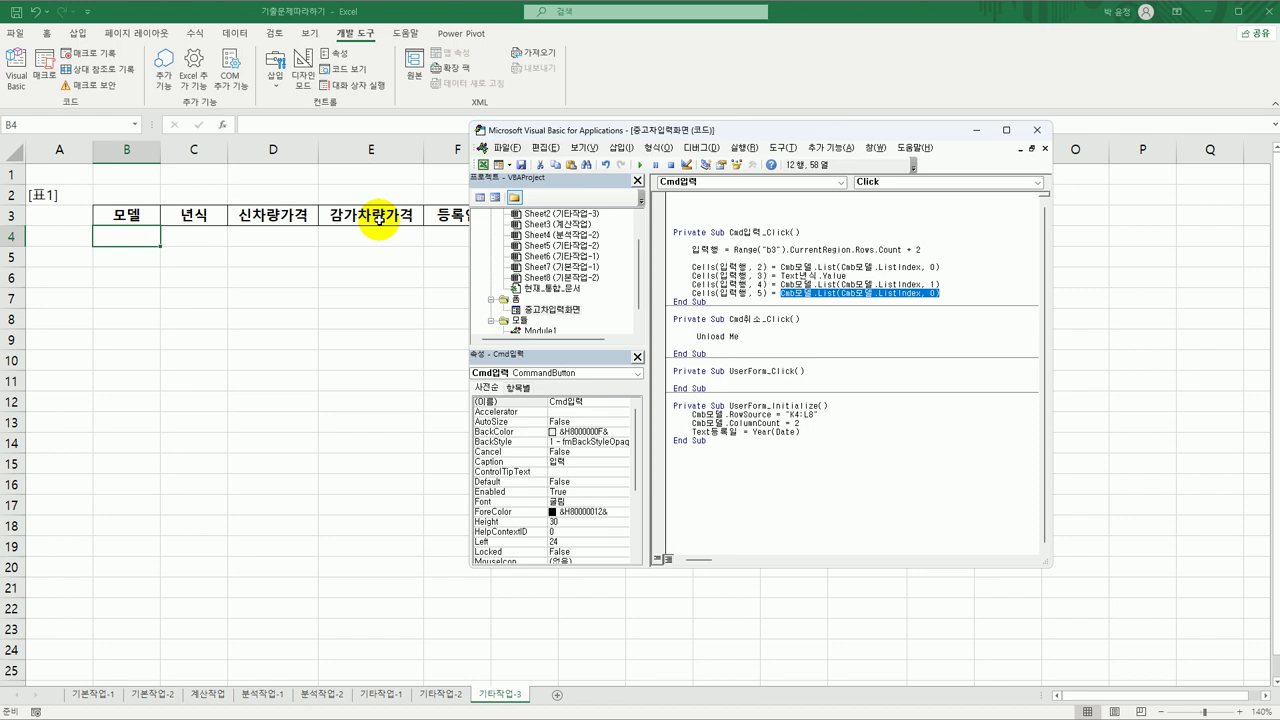
pyautogui.write('cel')
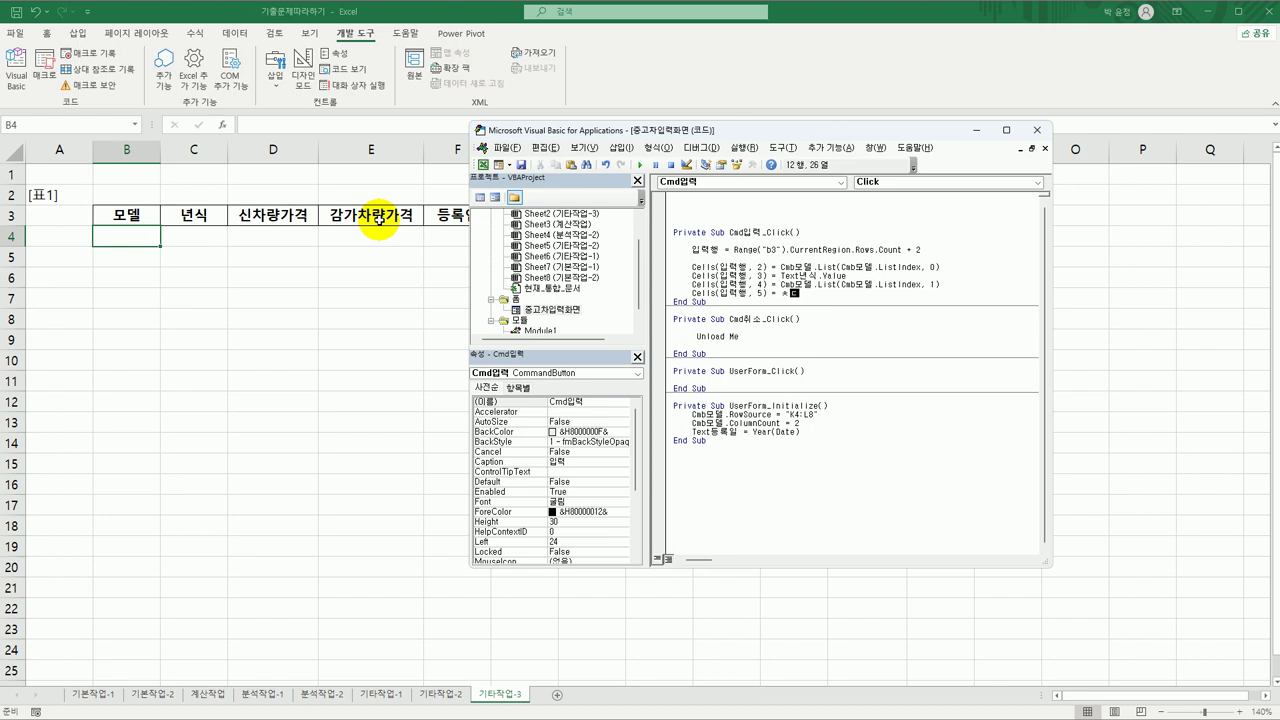
pyautogui.write('ls(입력행')
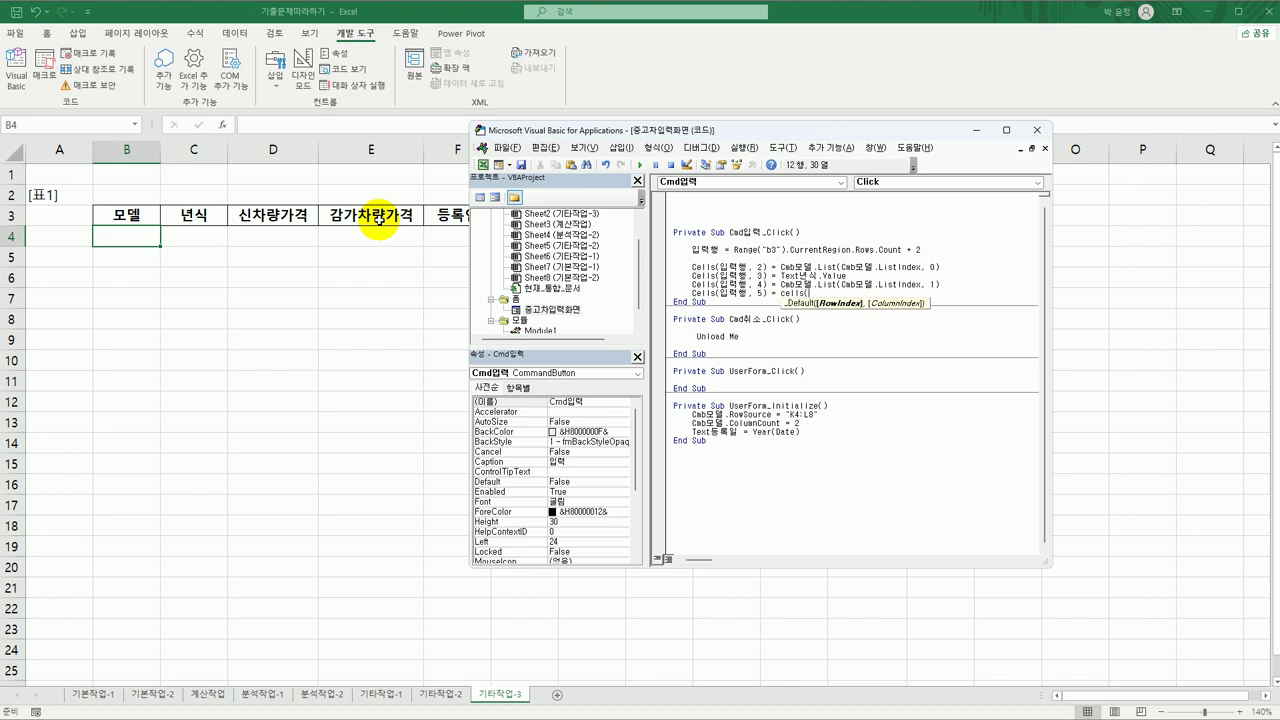
pyautogui.write(',4)')
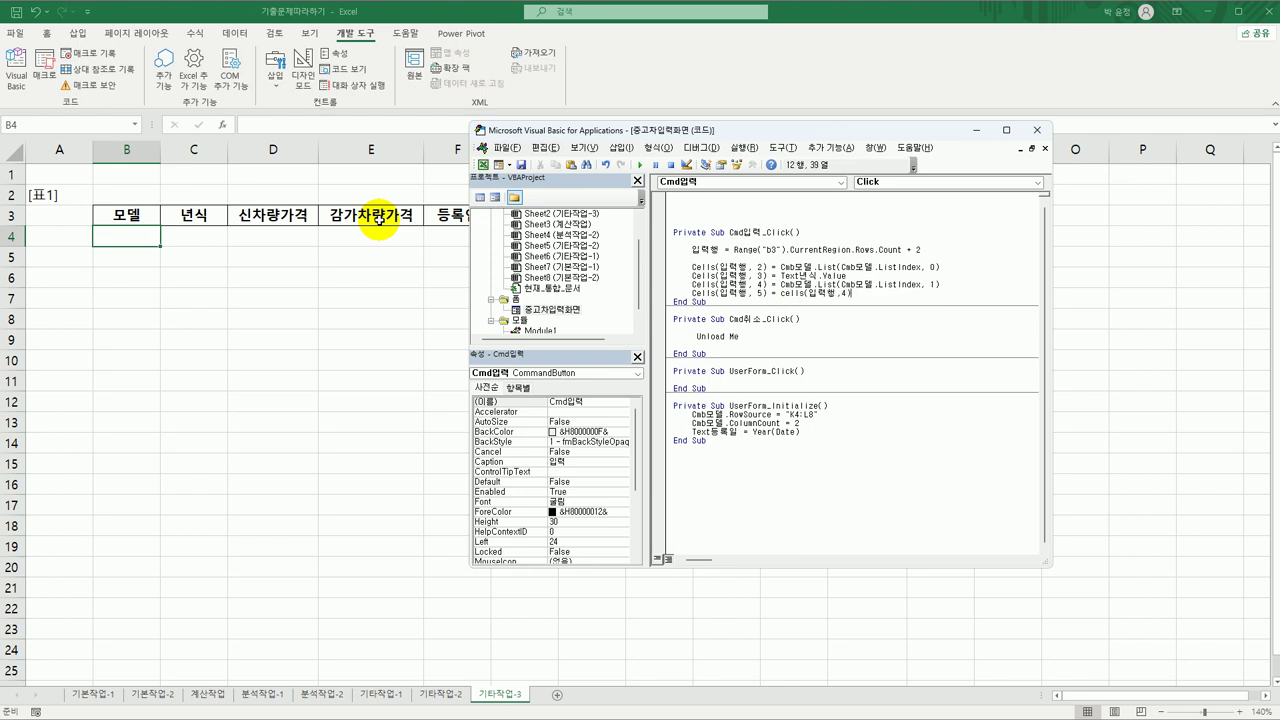
# - Complete the Cells(입력행, 5) statement with * 0.8 ^ (Text등록일.Value - Cells(입력행, 3)) and widen the code window to show the whole line
pyautogui.write(' + 0.5')
pyautogui.write('8')
pyautogui.press('BackSpace')
pyautogui.press('BackSpace')
pyautogui.write('text등록ㅇ일.')
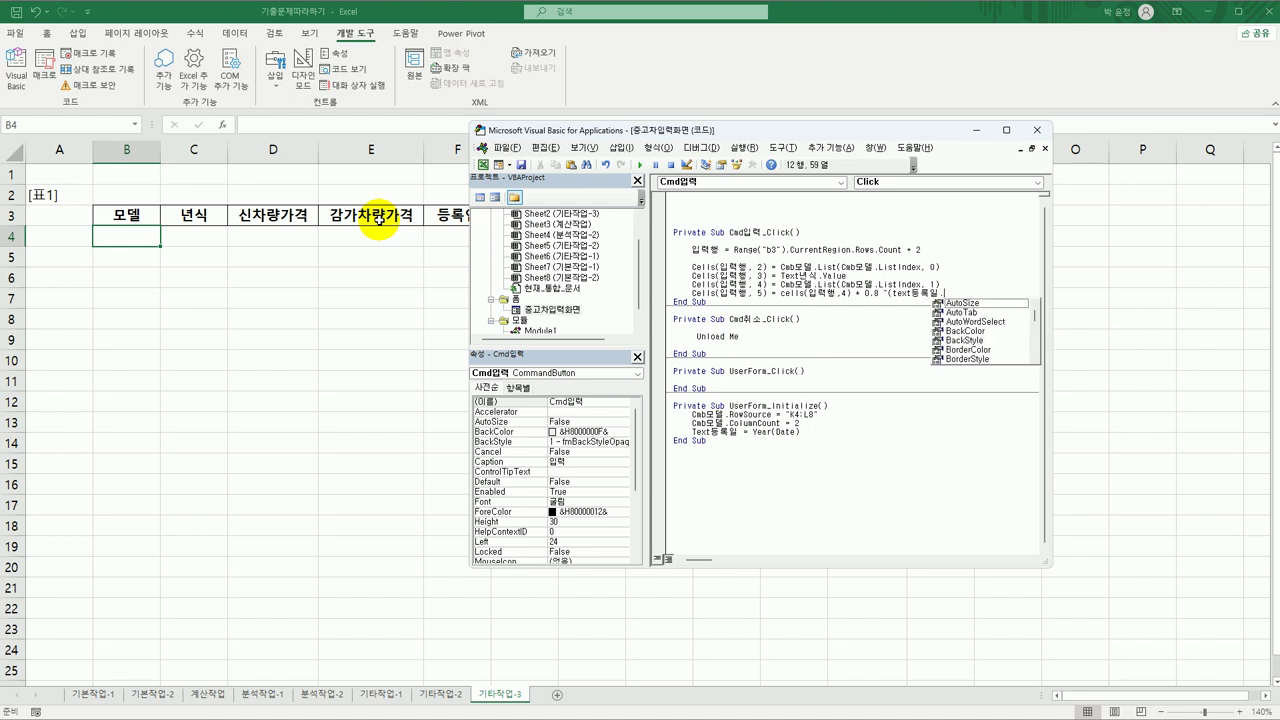
pyautogui.write('Value')
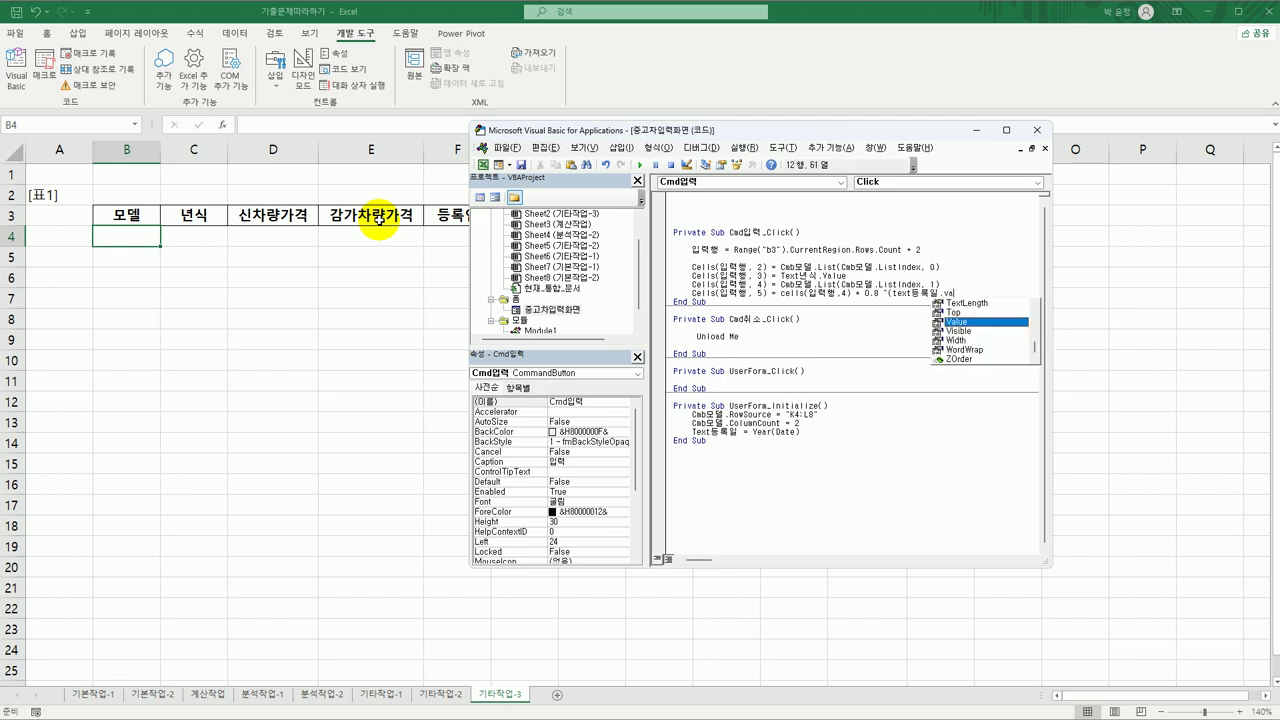
pyautogui.write(' - ')
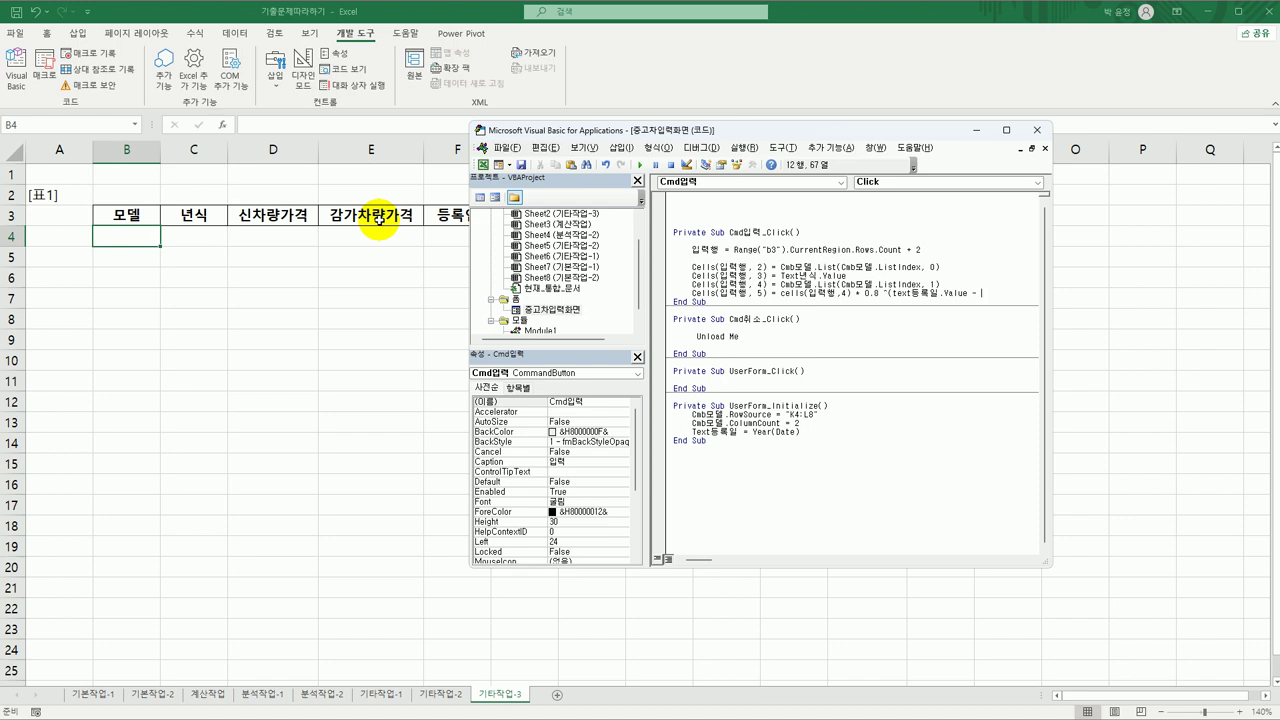
pyautogui.write('cells(')
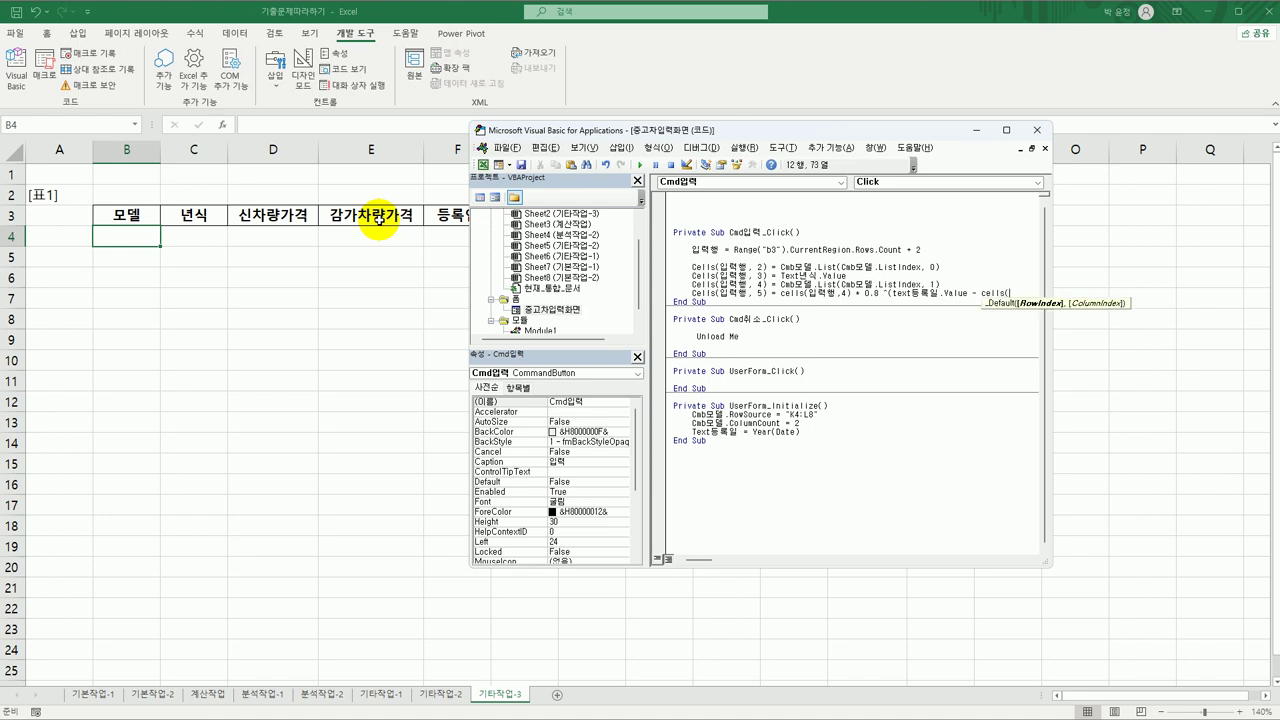
pyautogui.write('입력행,2')
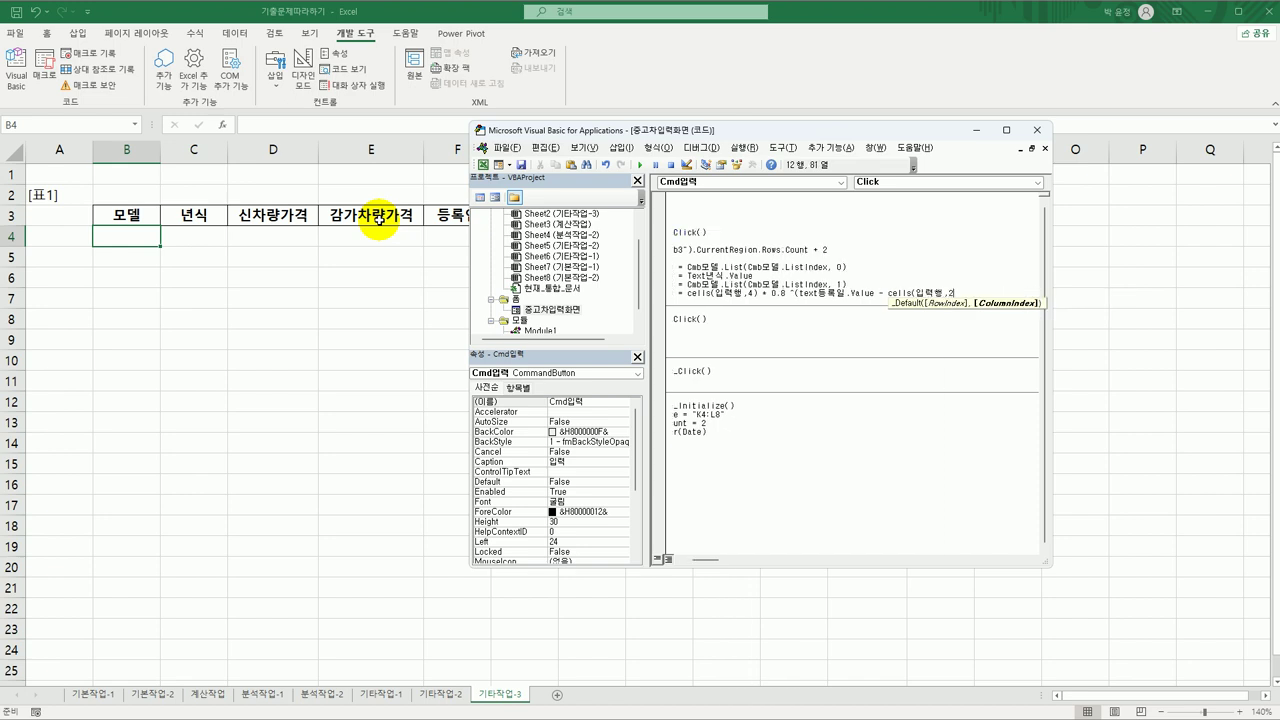
pyautogui.press('BackSpace')
pyautogui.write('3)')
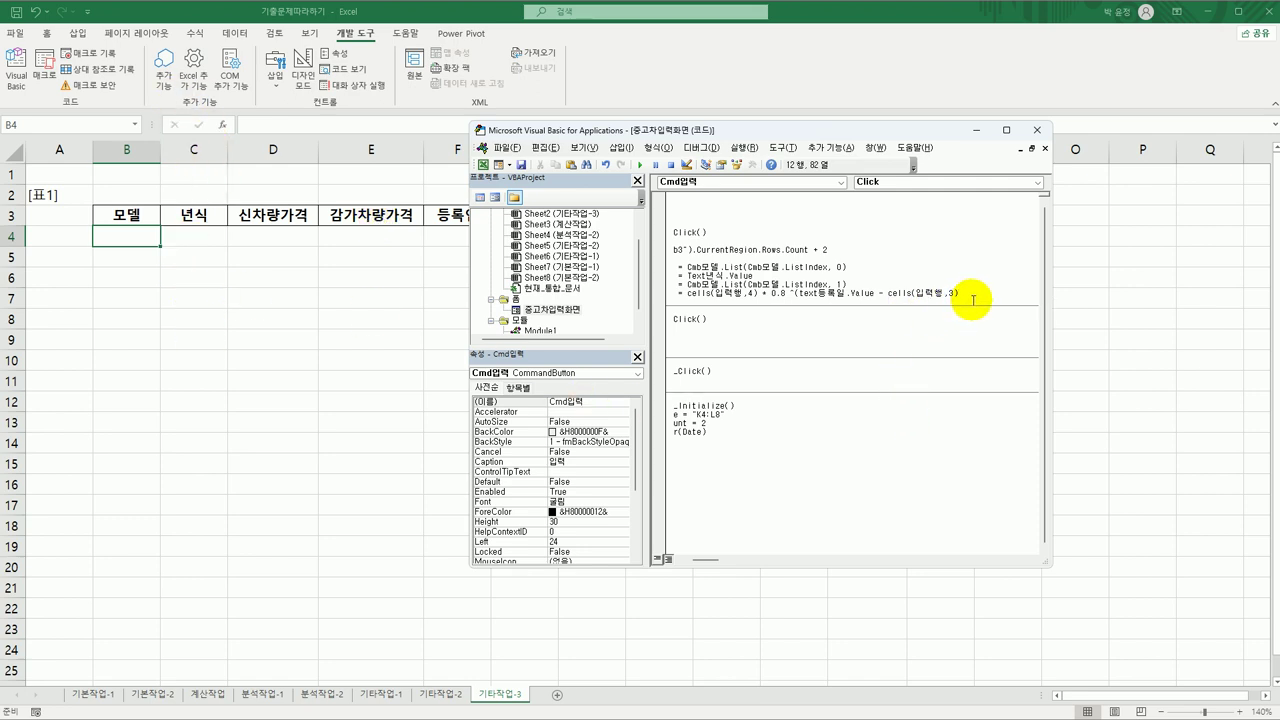
pyautogui.click(890, 334)
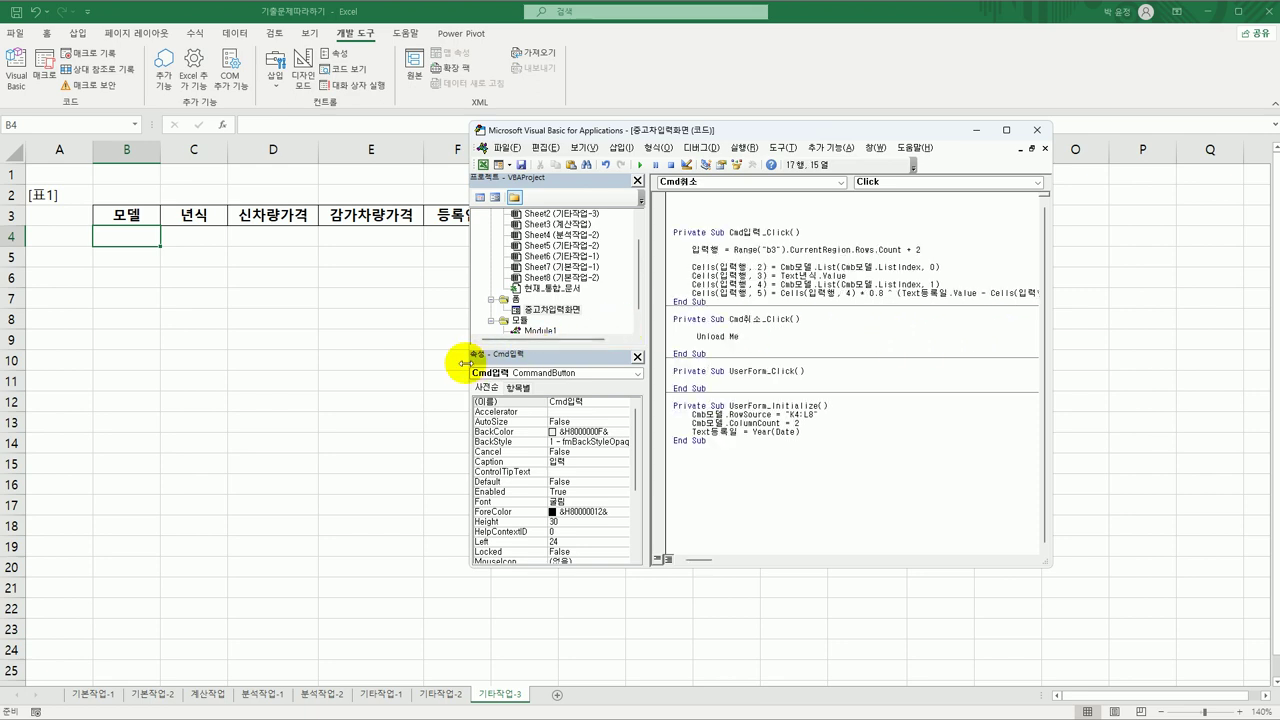
pyautogui.moveTo(469, 358); pyautogui.dragTo(345, 355)
pyautogui.click(967, 297)
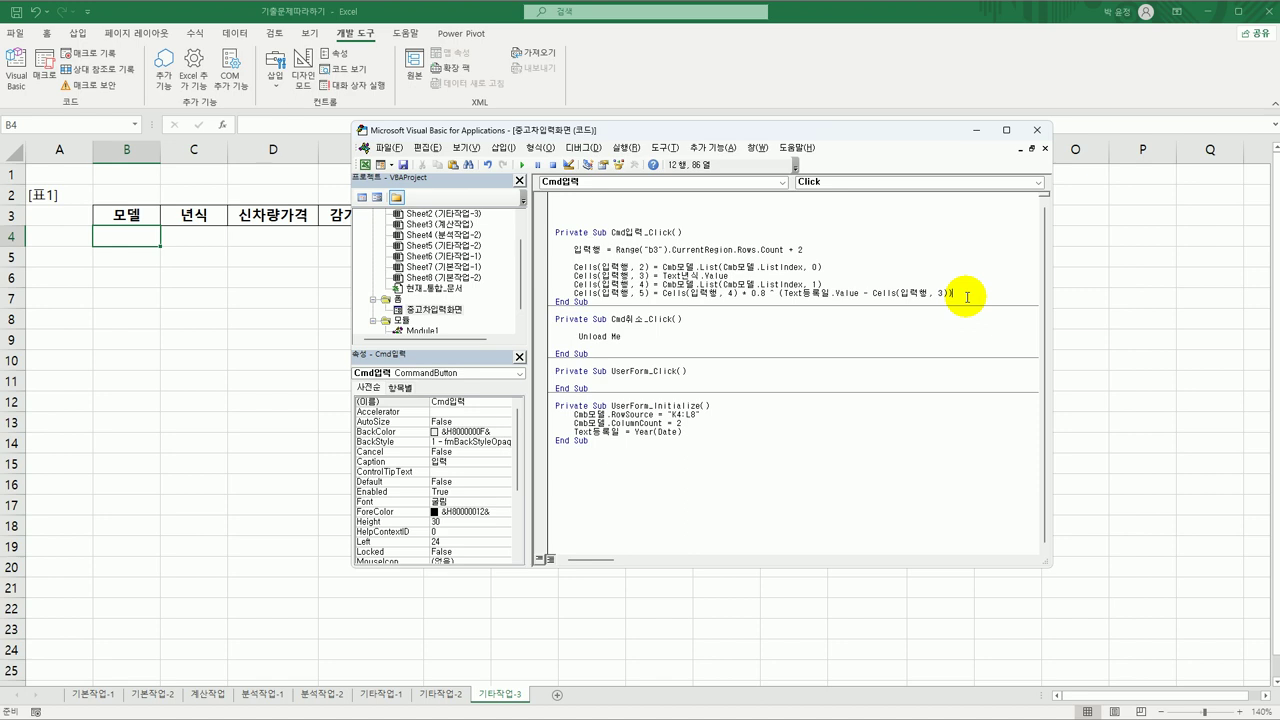
# - Check each term of the 감가차량가격 formula against the 년식 and 신차량가격 statements, including its closing parentheses
pyautogui.click(718, 285)
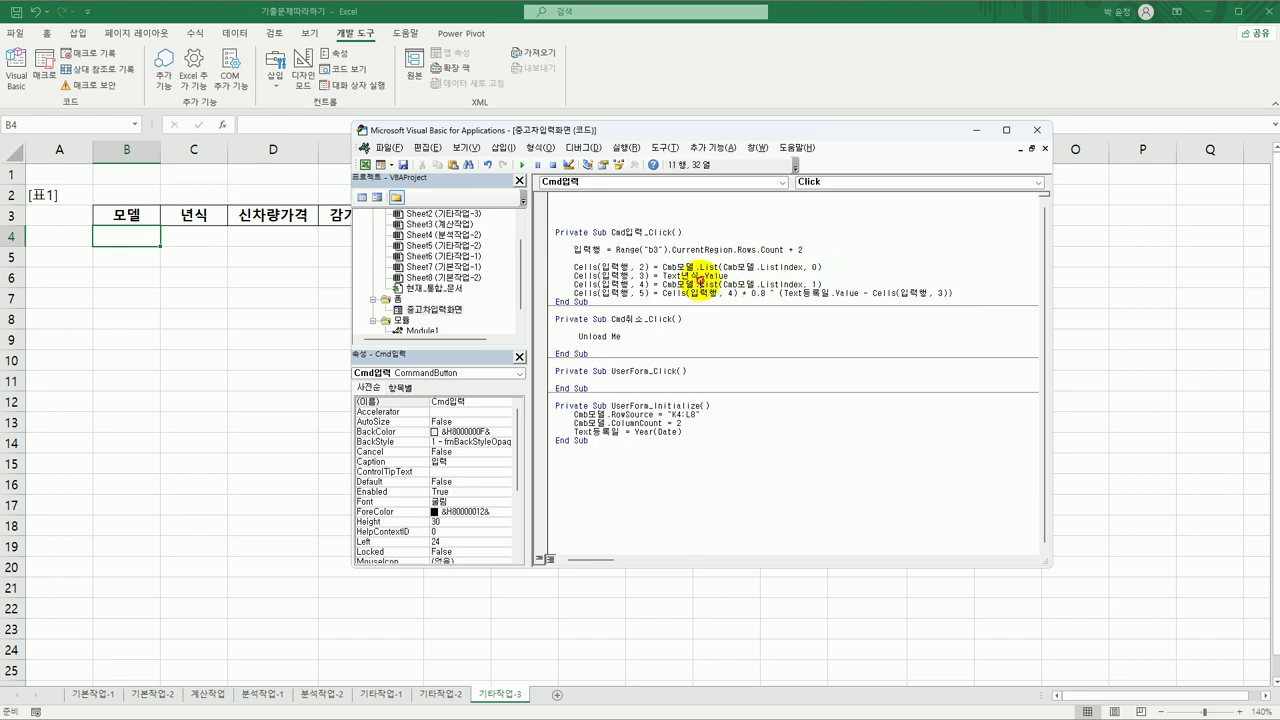
pyautogui.click(647, 286)
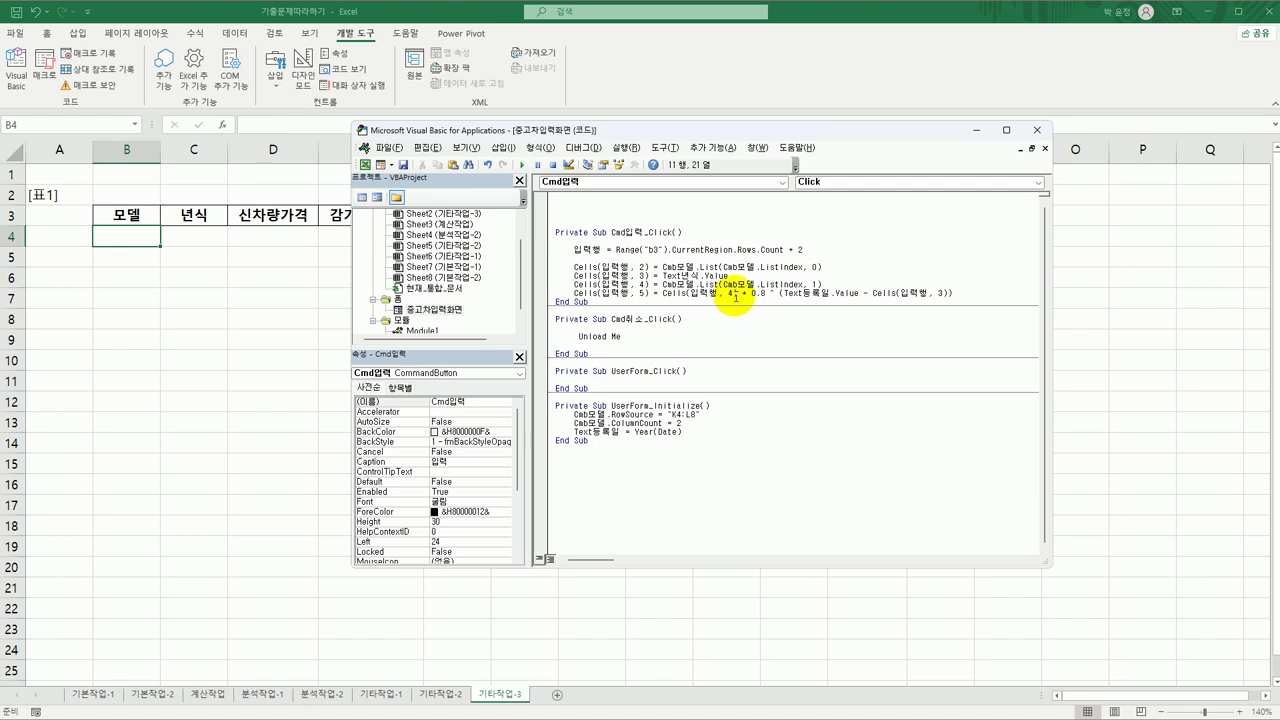
pyautogui.click(743, 294)
pyautogui.click(767, 294)
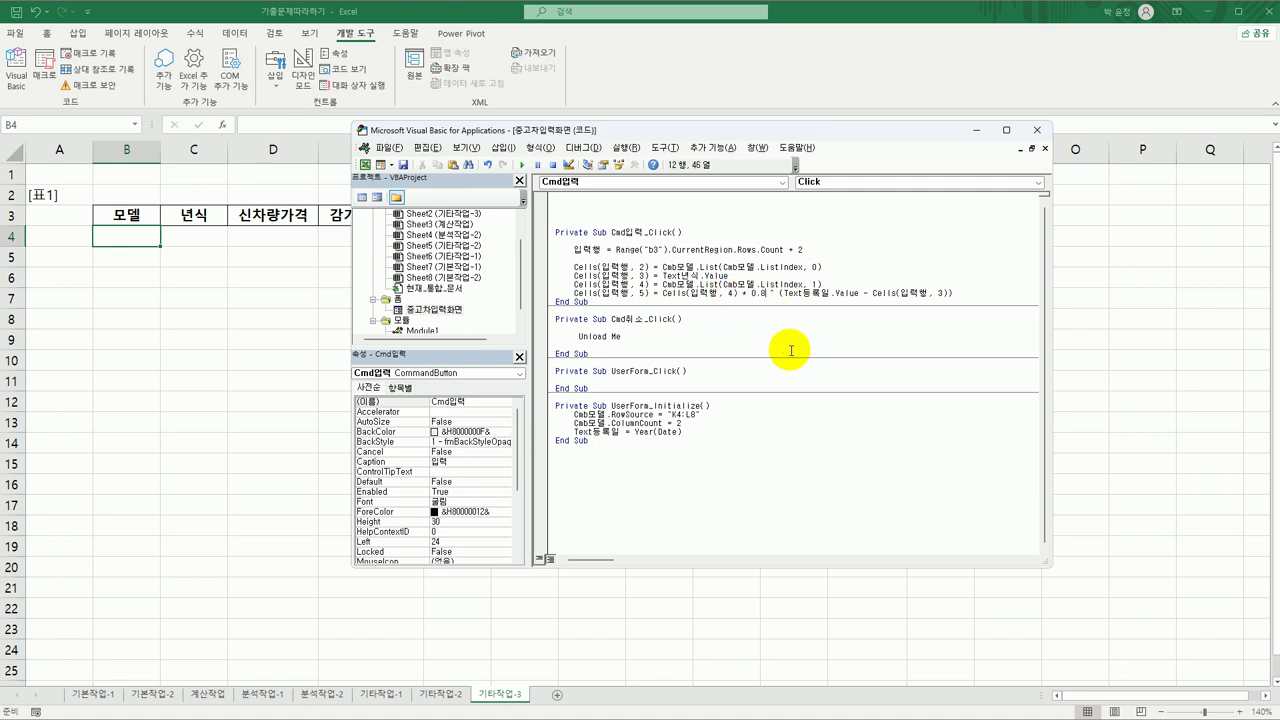
pyautogui.click(838, 294)
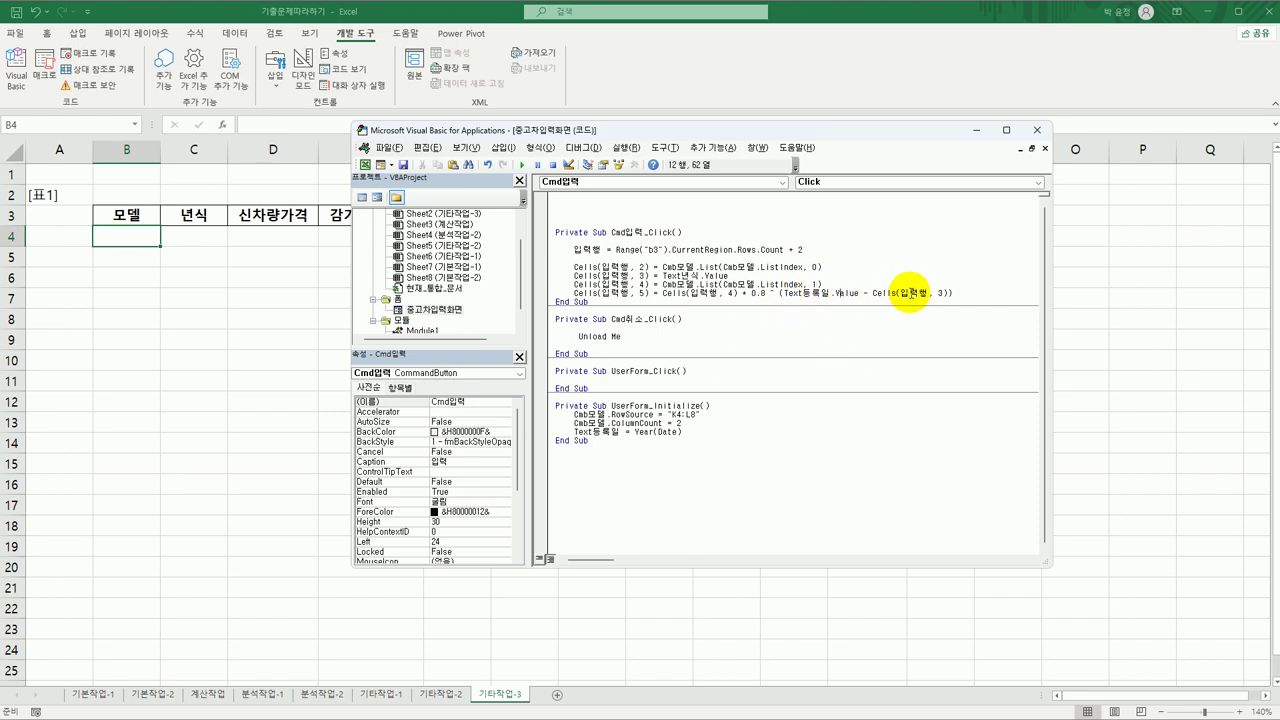
pyautogui.click(907, 293)
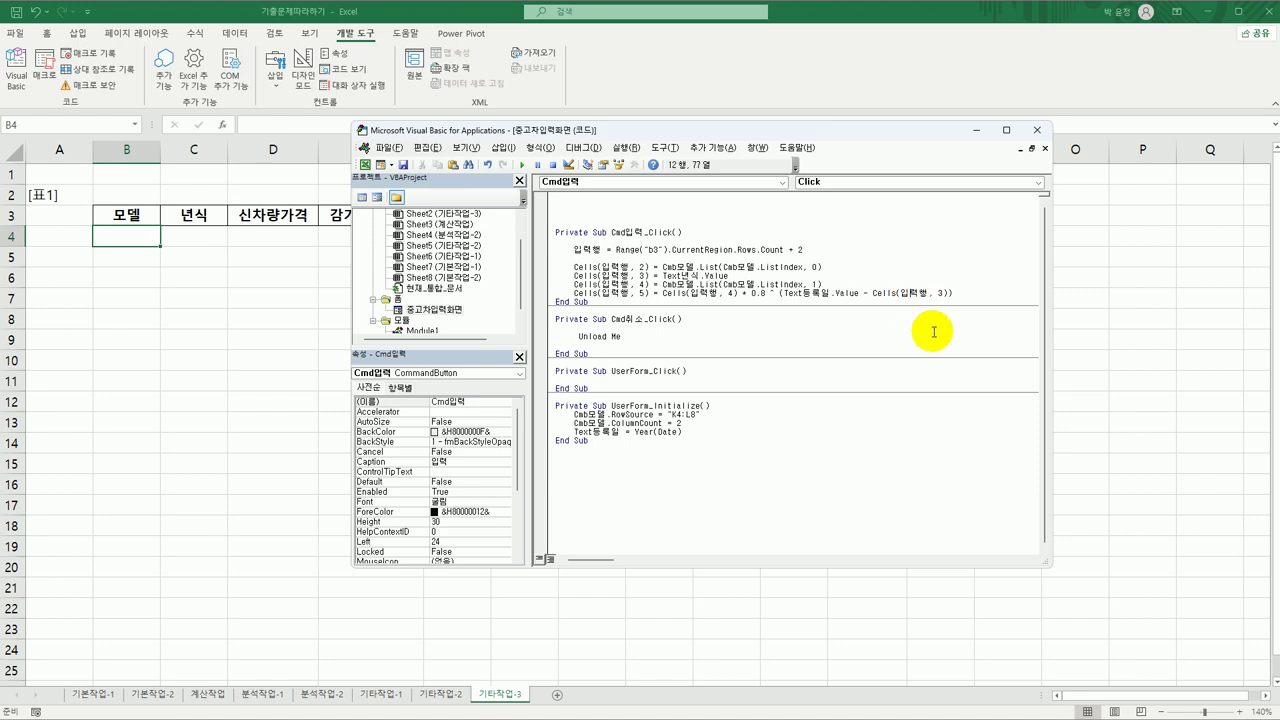
pyautogui.click(683, 277)
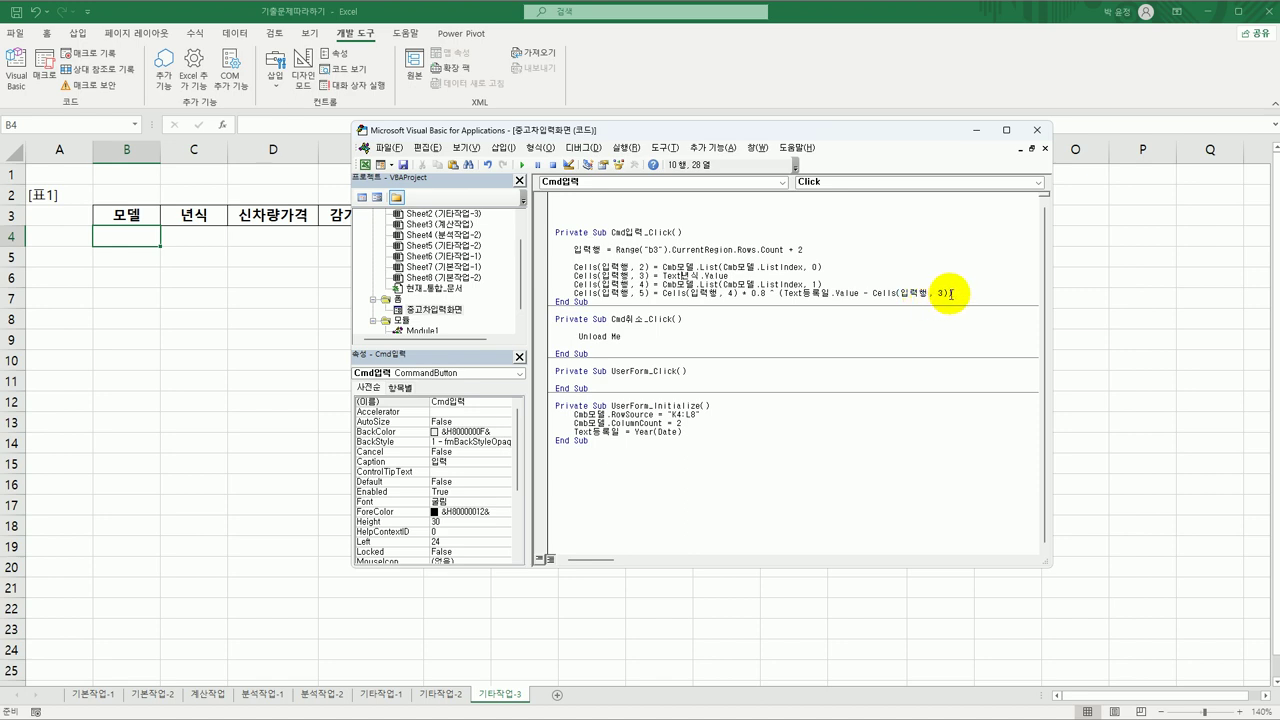
pyautogui.click(950, 293)
pyautogui.write(')')
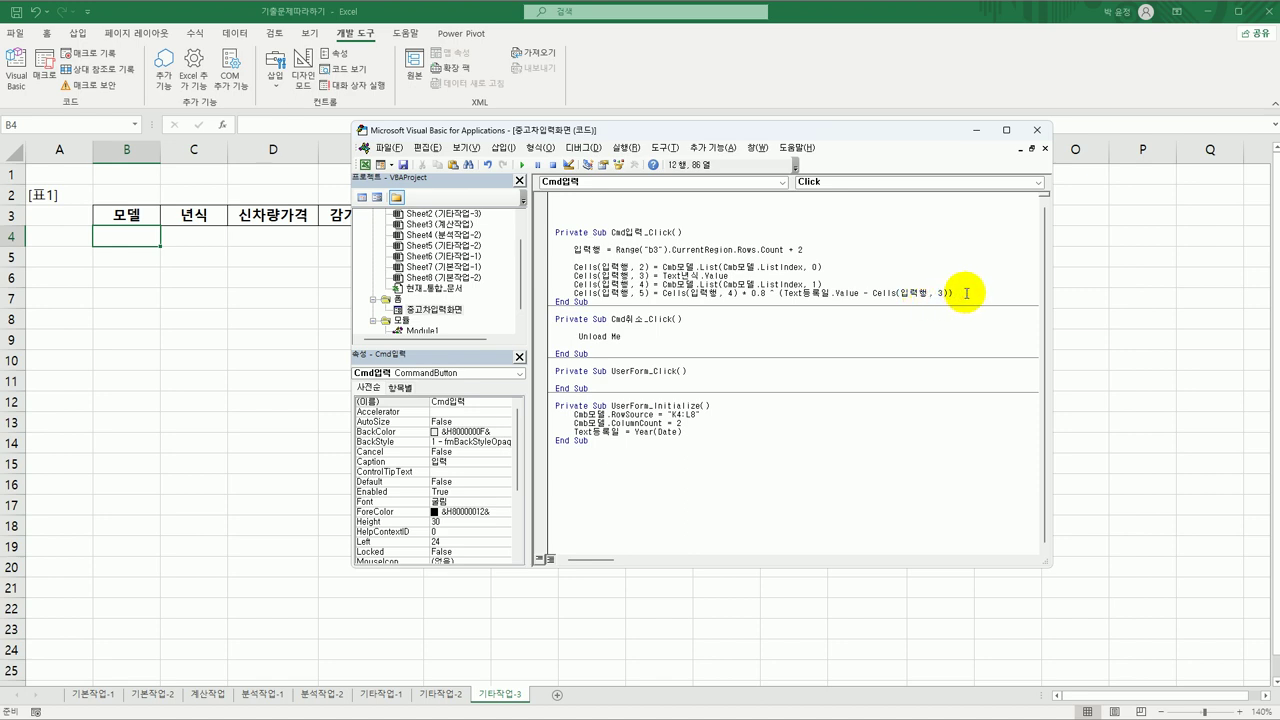
# - Leave blank lines around the 감가차량가격 statement and write If Text년식 = "" Or Text등록일 < Text년식 Then above it
pyautogui.press('Return')
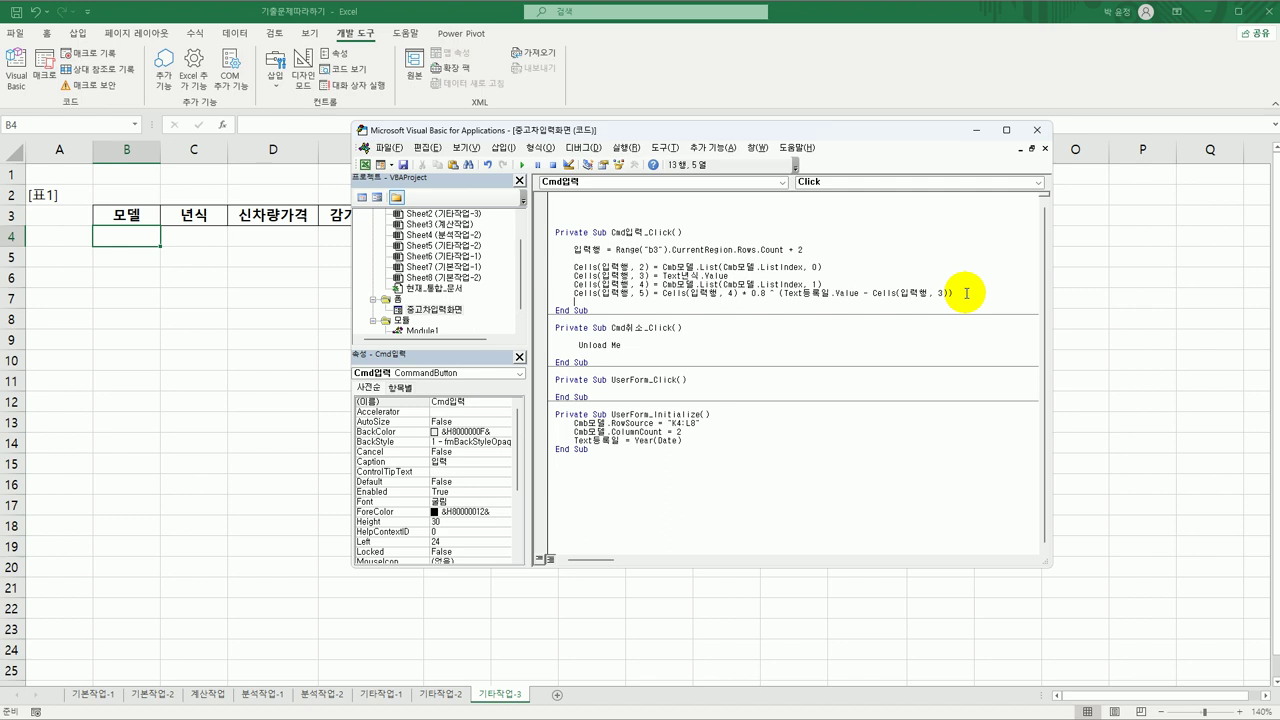
pyautogui.click(838, 284)
pyautogui.press('Return')
pyautogui.press('Return')
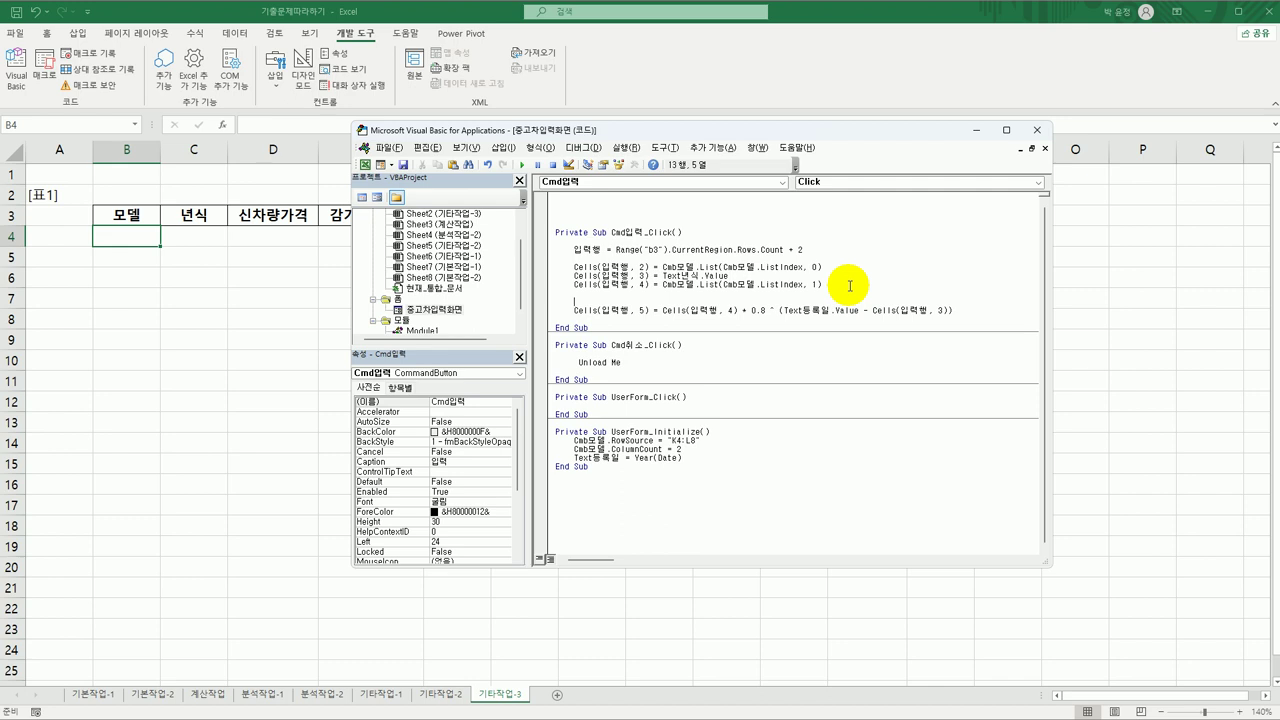
pyautogui.write('if text년식 ="" or text등록일<text년식')
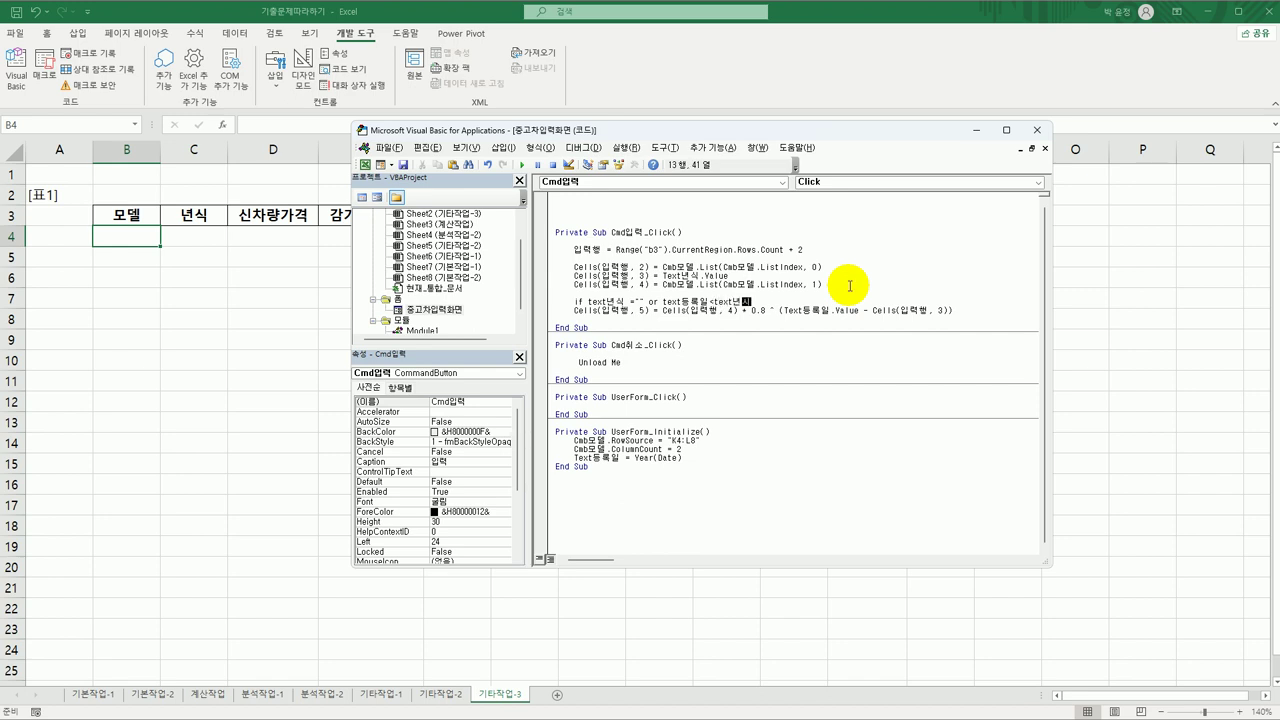
pyautogui.write(' then')
pyautogui.press('Return')
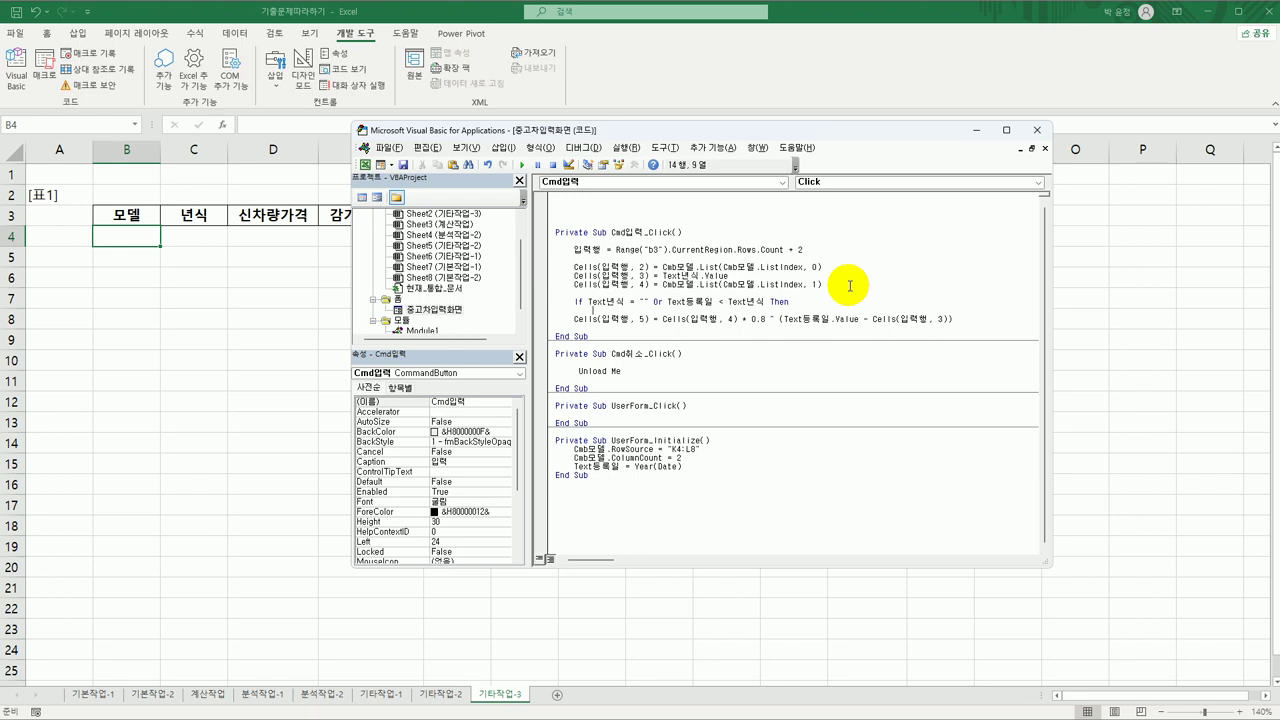
# - Write the statement Cells(입력행, 5) = "등록오류" inside the If branch
pyautogui.write('cells(')
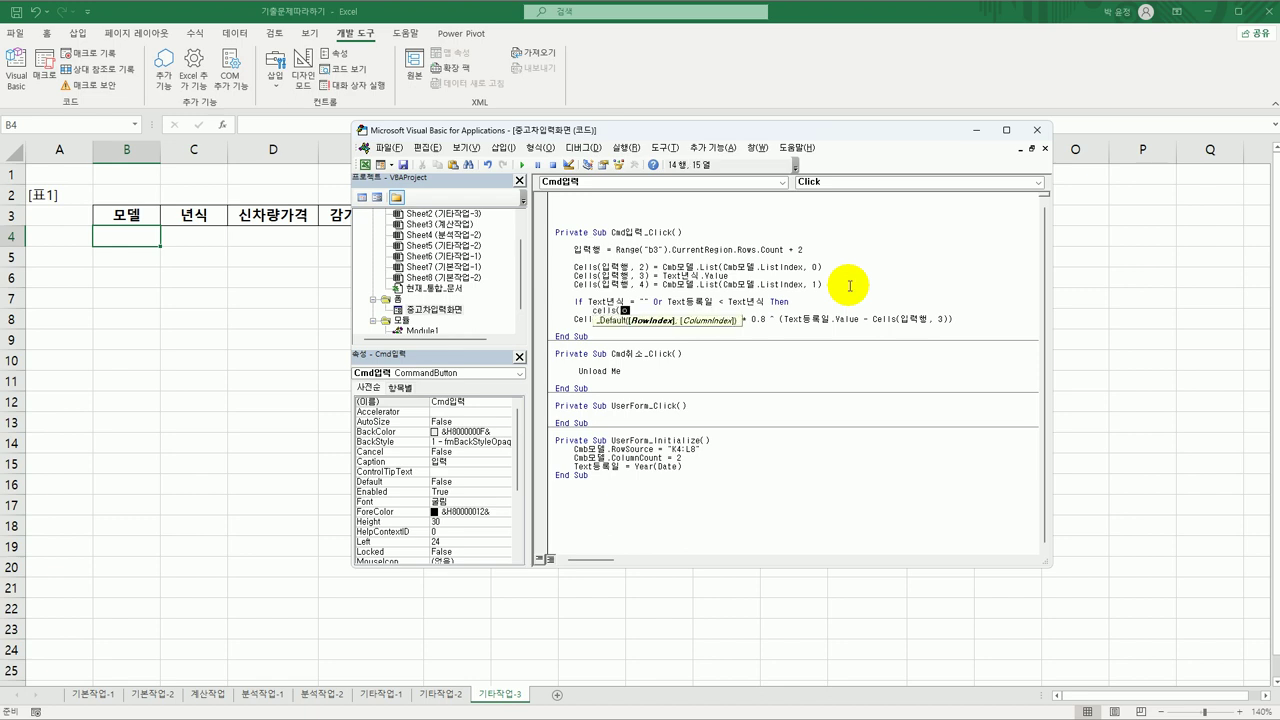
pyautogui.write('입력행, 5)')
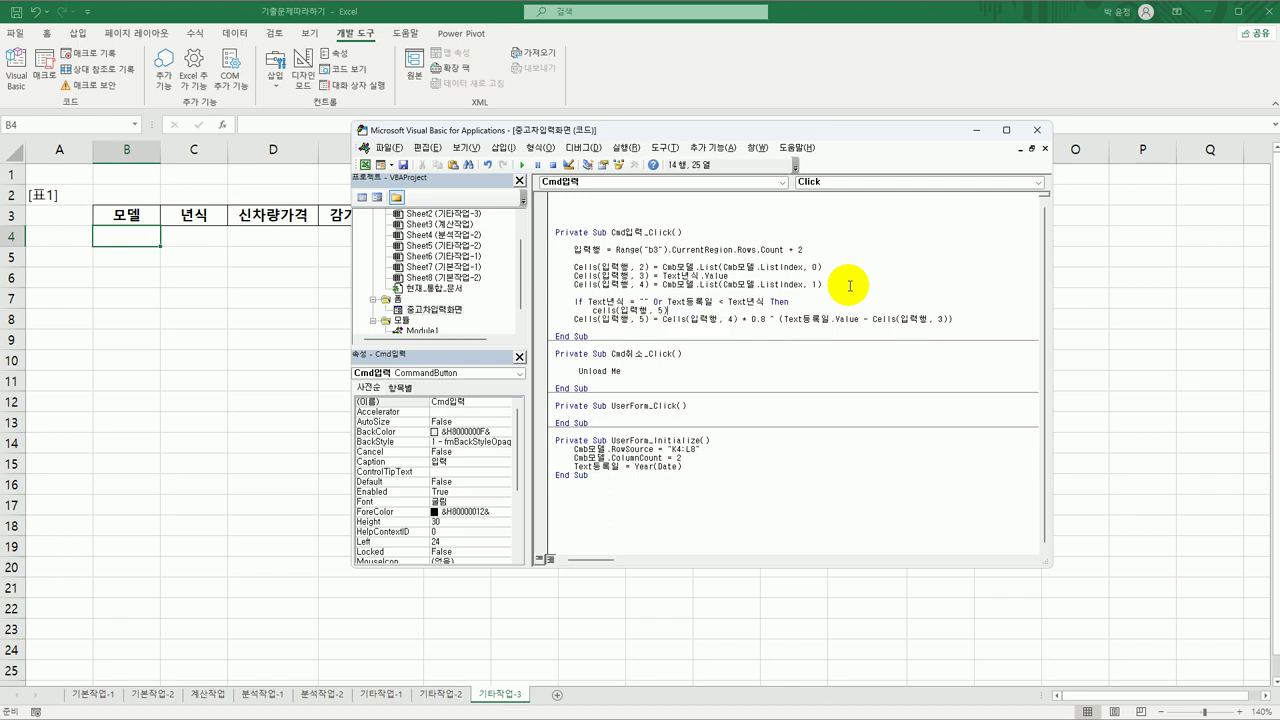
pyautogui.write(' = "등록오류')
pyautogui.press('Return')
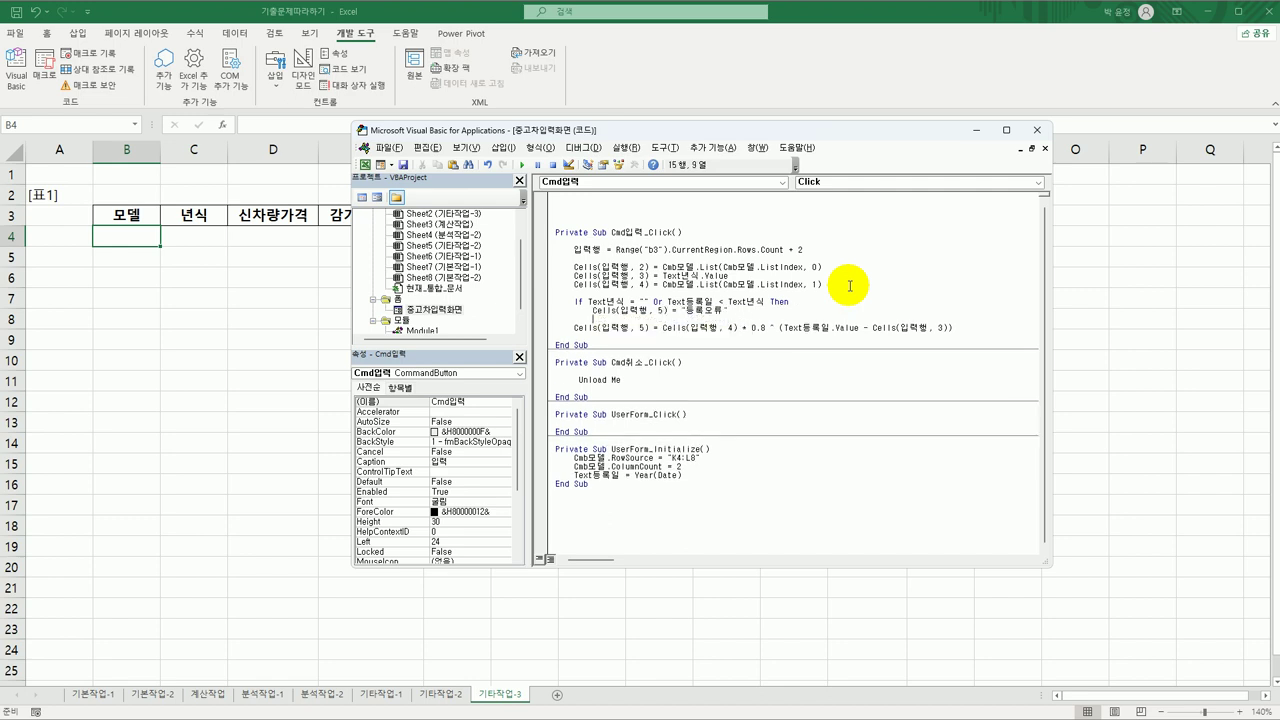
# - Add an Else branch and pull the 감가차량가격 calculation directly beneath it, indented
pyautogui.write('Else')
pyautogui.press('Return')
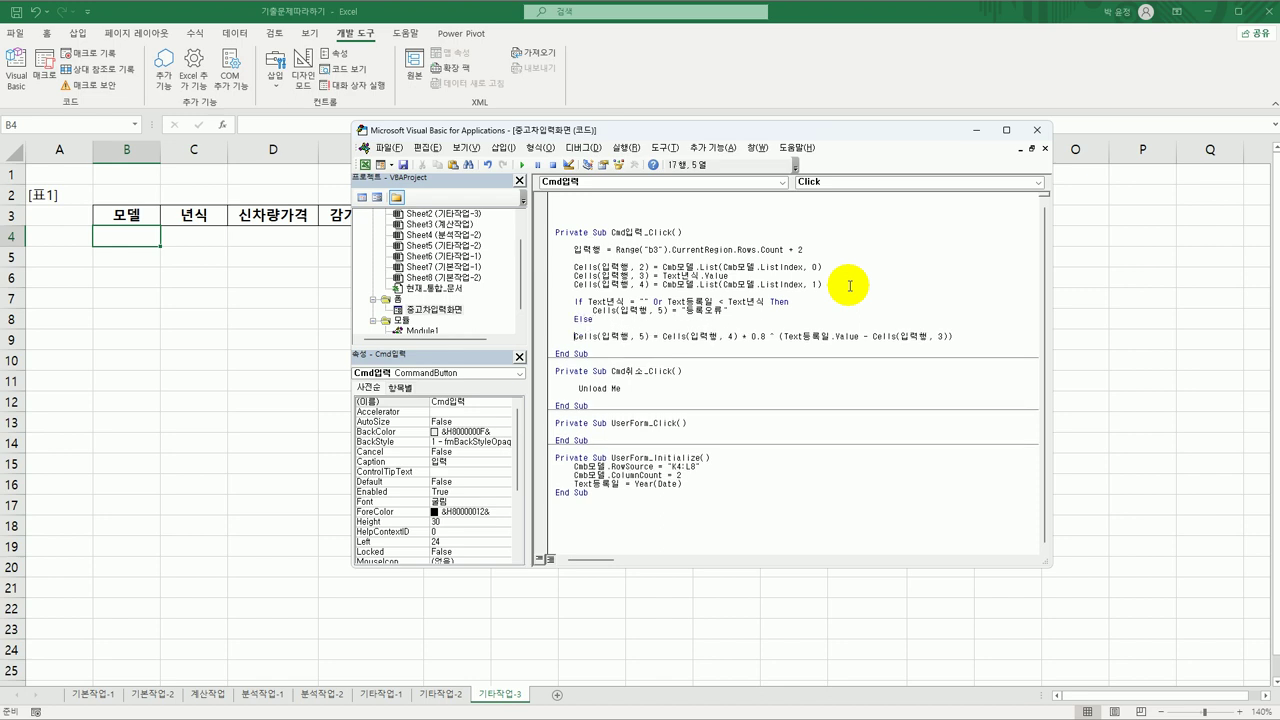
pyautogui.press('Delete')
pyautogui.press('Delete')
pyautogui.press('Delete')
pyautogui.press('Delete')
pyautogui.press('Delete')
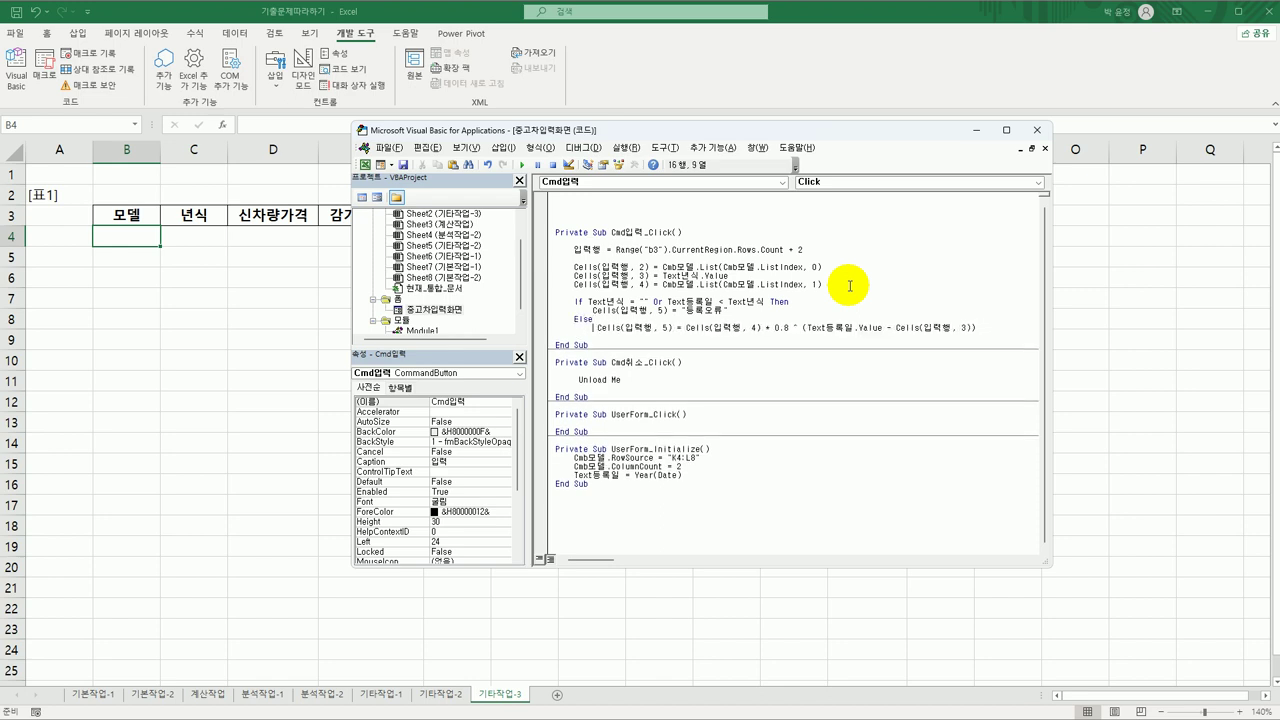
# - Close the condition with End If, leave a blank line below it, and uncover the [표1] headers behind the code window
pyautogui.press('End')
pyautogui.press('Return')
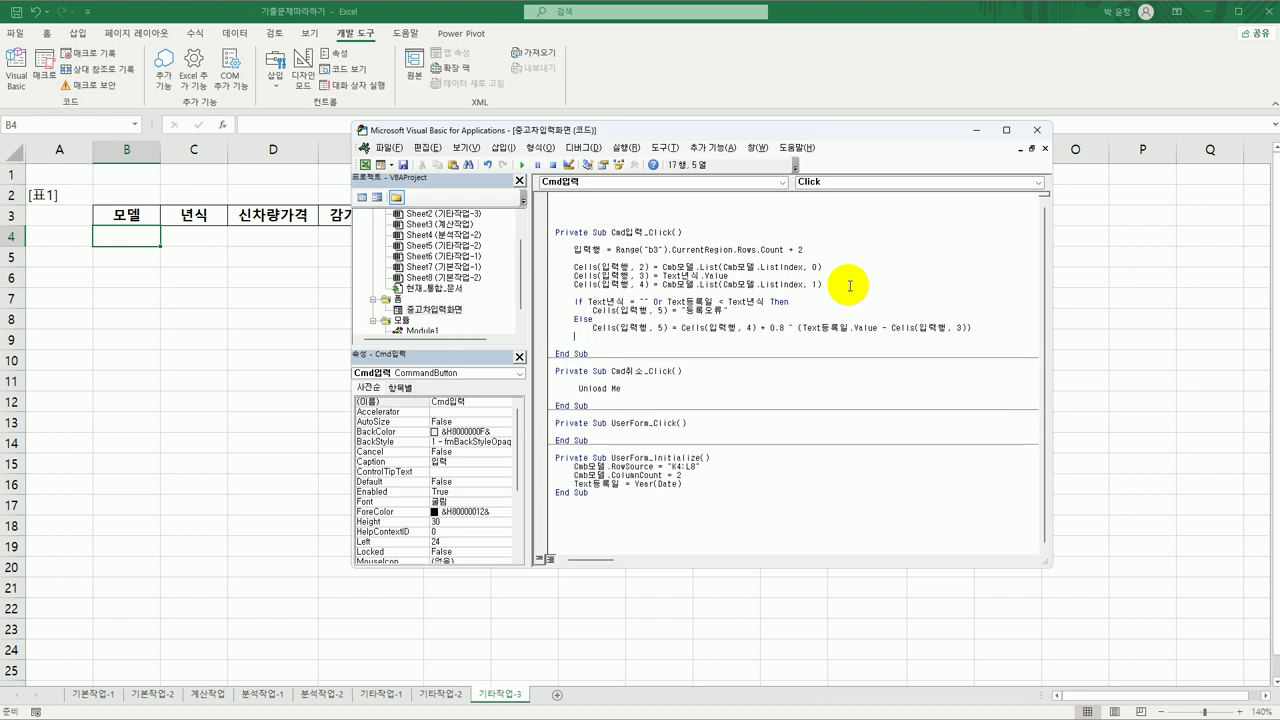
pyautogui.write('End If')
pyautogui.press('Return')
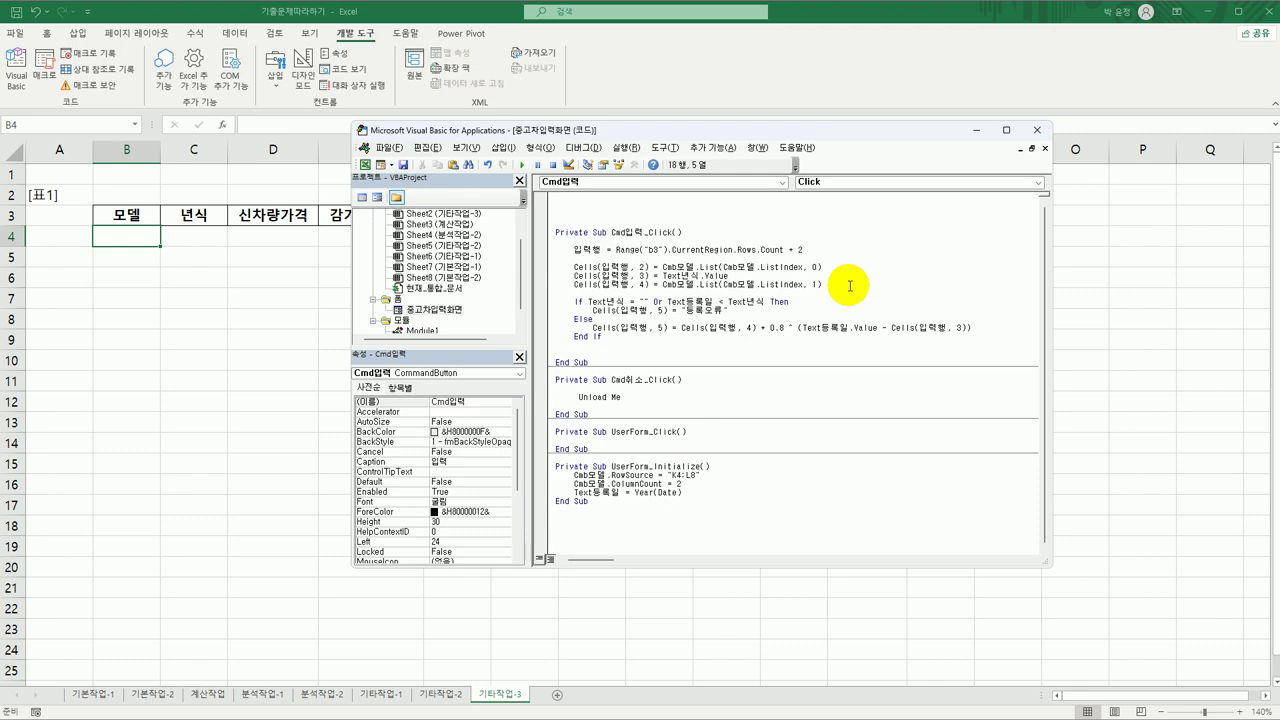
pyautogui.moveTo(766, 130); pyautogui.dragTo(679, 255)
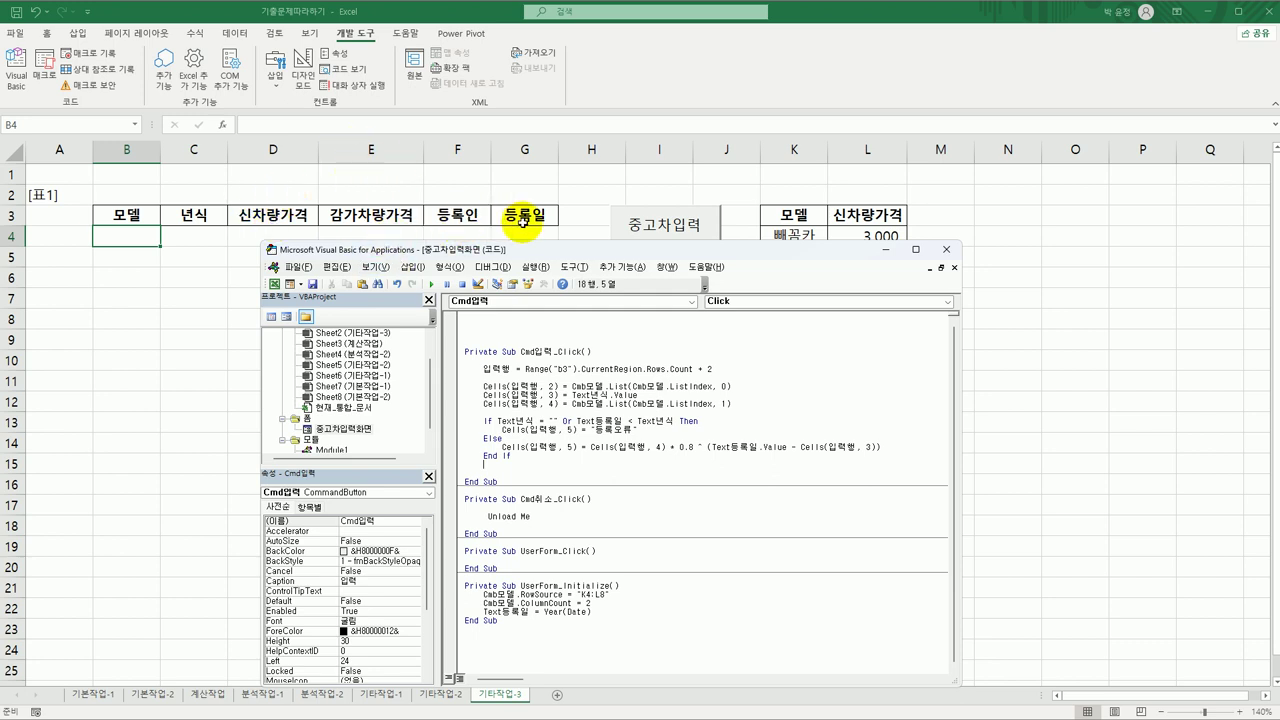
pyautogui.press('Return')
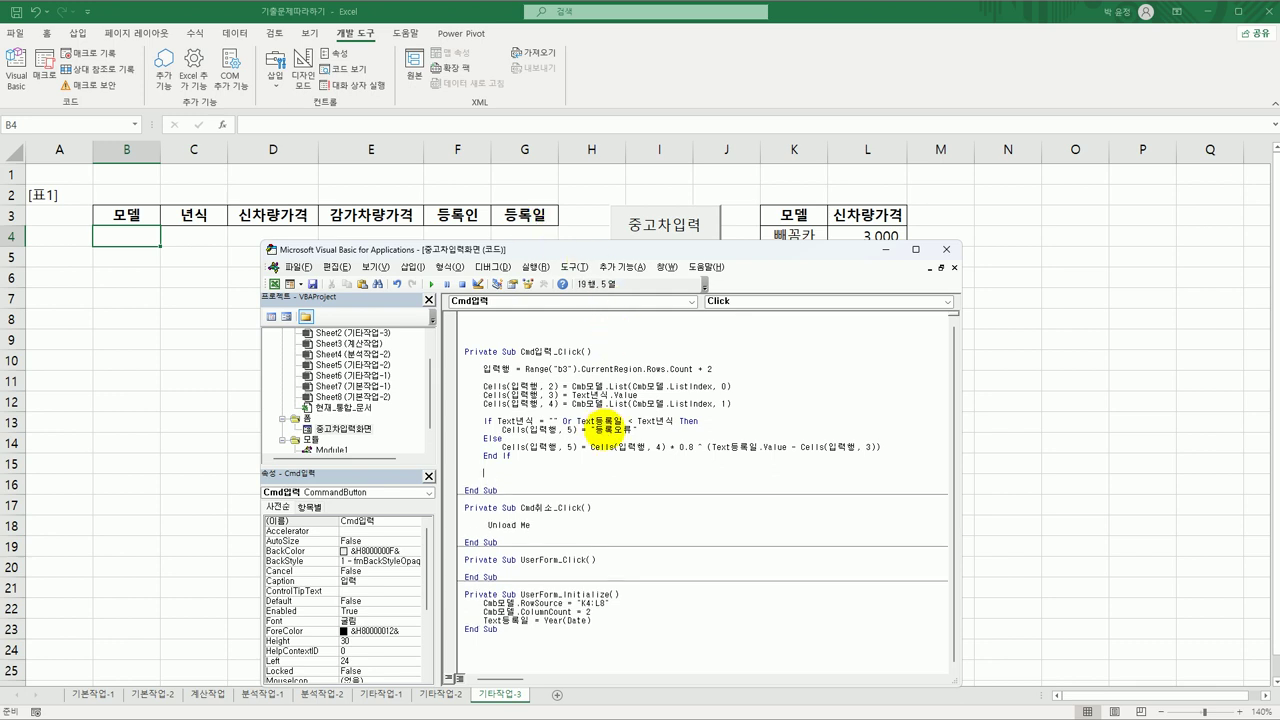
# - Copy the statement Cells(입력행, 3) = Text년식.Value in the Cmd입력_Click procedure
pyautogui.press('Up')
pyautogui.press('Up')
pyautogui.press('Up')
pyautogui.press('Up')
pyautogui.press('Up')
pyautogui.press('Up')
pyautogui.press('Up')
pyautogui.hotkey('shift', 'End')
pyautogui.hotkey('ctrl', 'c')
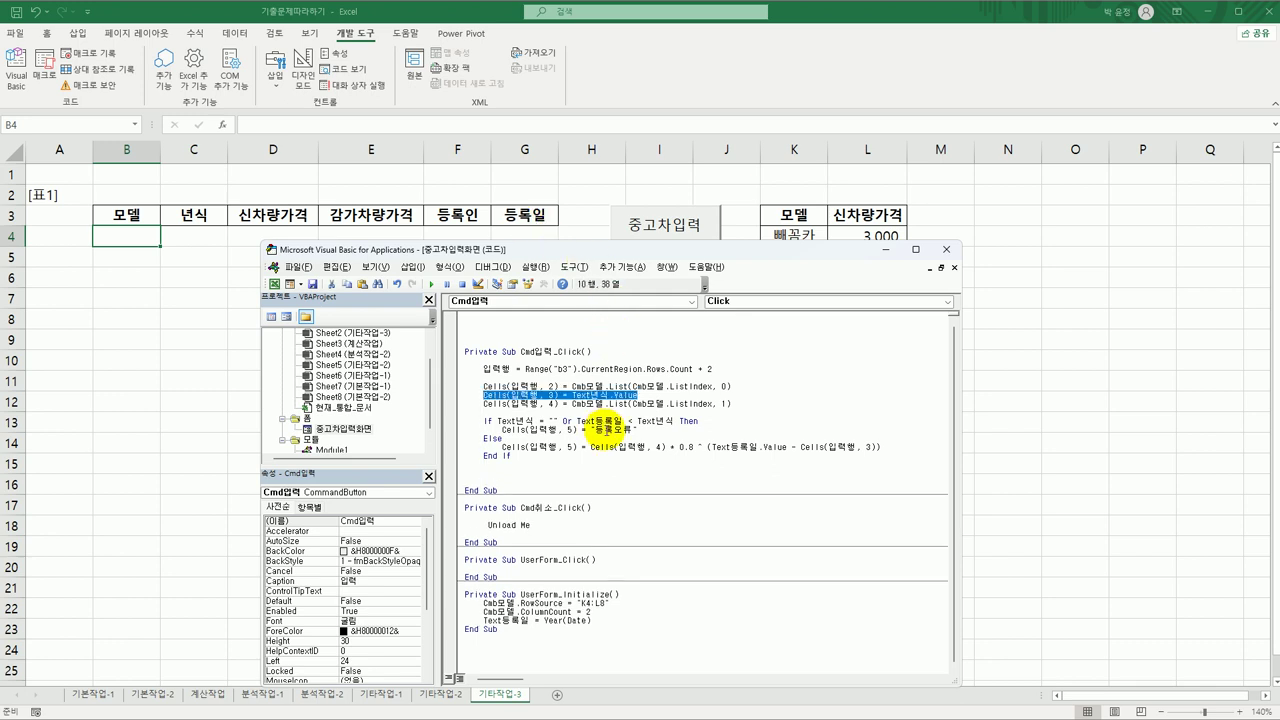
# - Paste the copied statement below End If and change it to Cells(입력행, 6) = Text등록인.Value
pyautogui.press('Down')
pyautogui.press('Down')
pyautogui.press('Down')
pyautogui.press('Down')
pyautogui.press('Down')
pyautogui.press('Down')
pyautogui.press('Down')
pyautogui.press('Down')
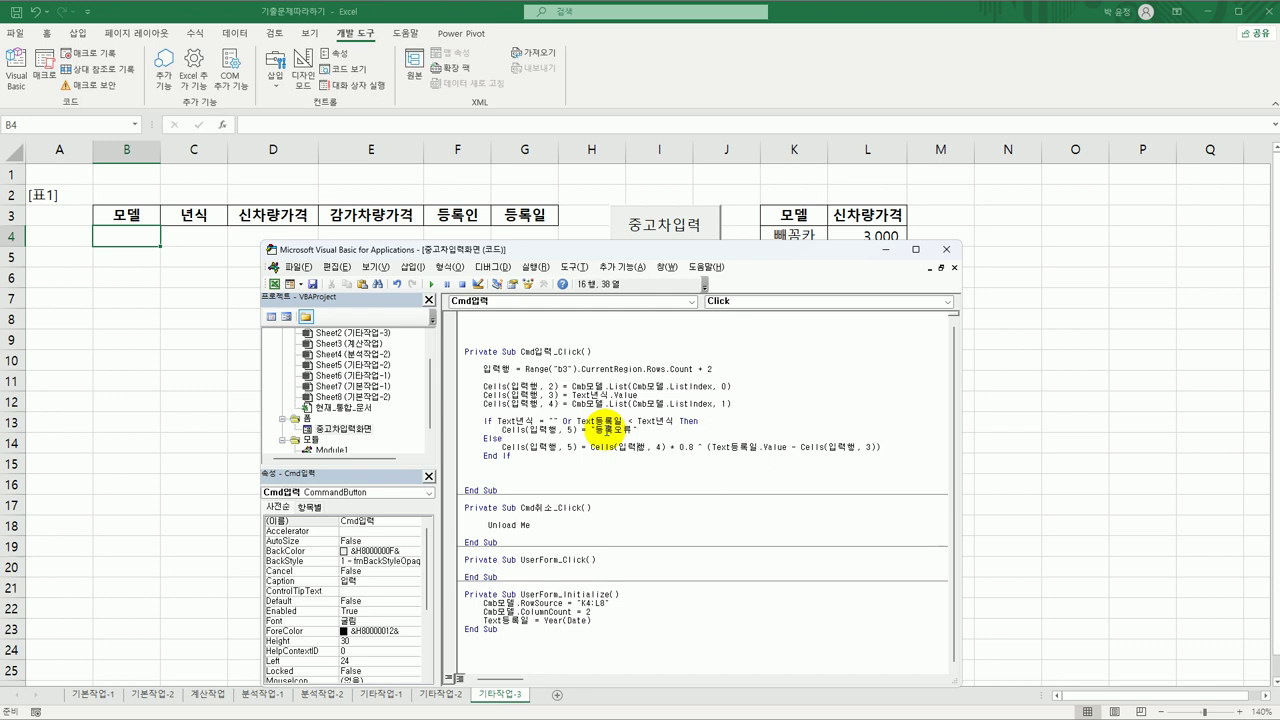
pyautogui.hotkey('ctrl', 'v')
pyautogui.hotkey('shift', 'Right')
pyautogui.write('6')
pyautogui.press('Right')
pyautogui.press('Right')
pyautogui.write('등록일')
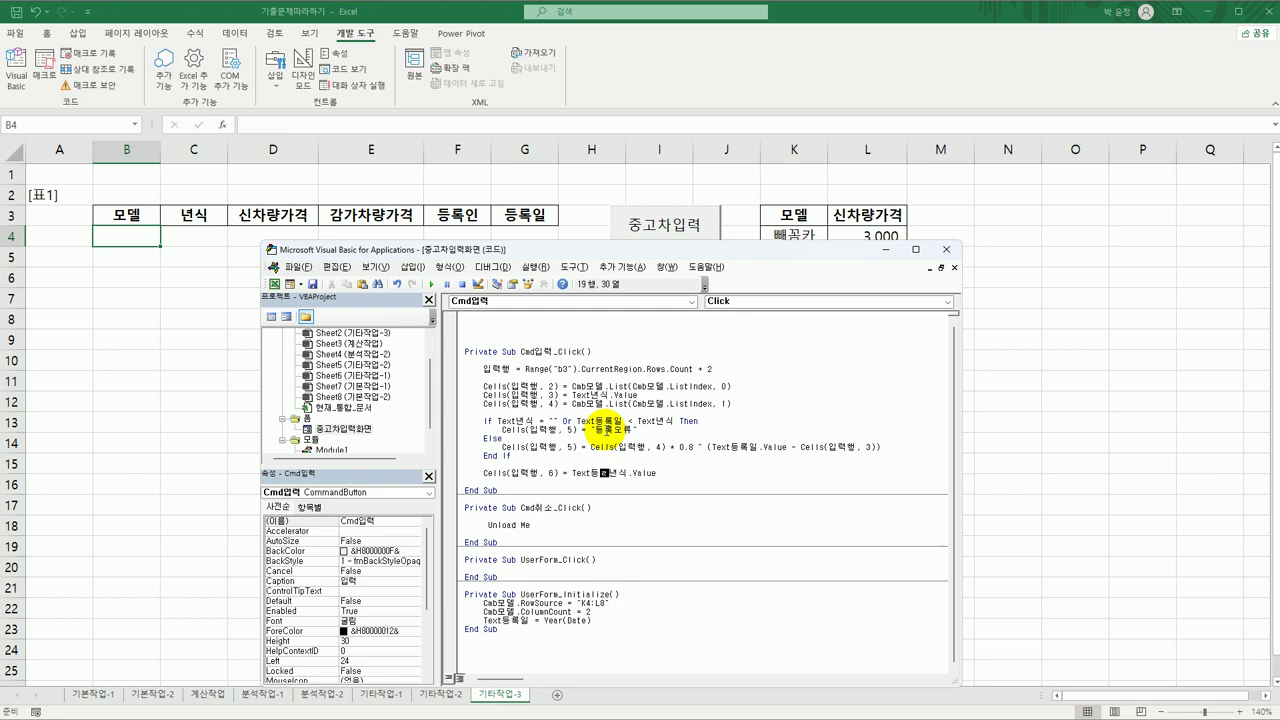
pyautogui.press('Delete')
pyautogui.press('Delete')
# - Paste the copied statement again on a new line and change it to Cells(입력행, 7) = Text등록일.Value
pyautogui.press('Return')
pyautogui.hotkey('ctrl', 'v')
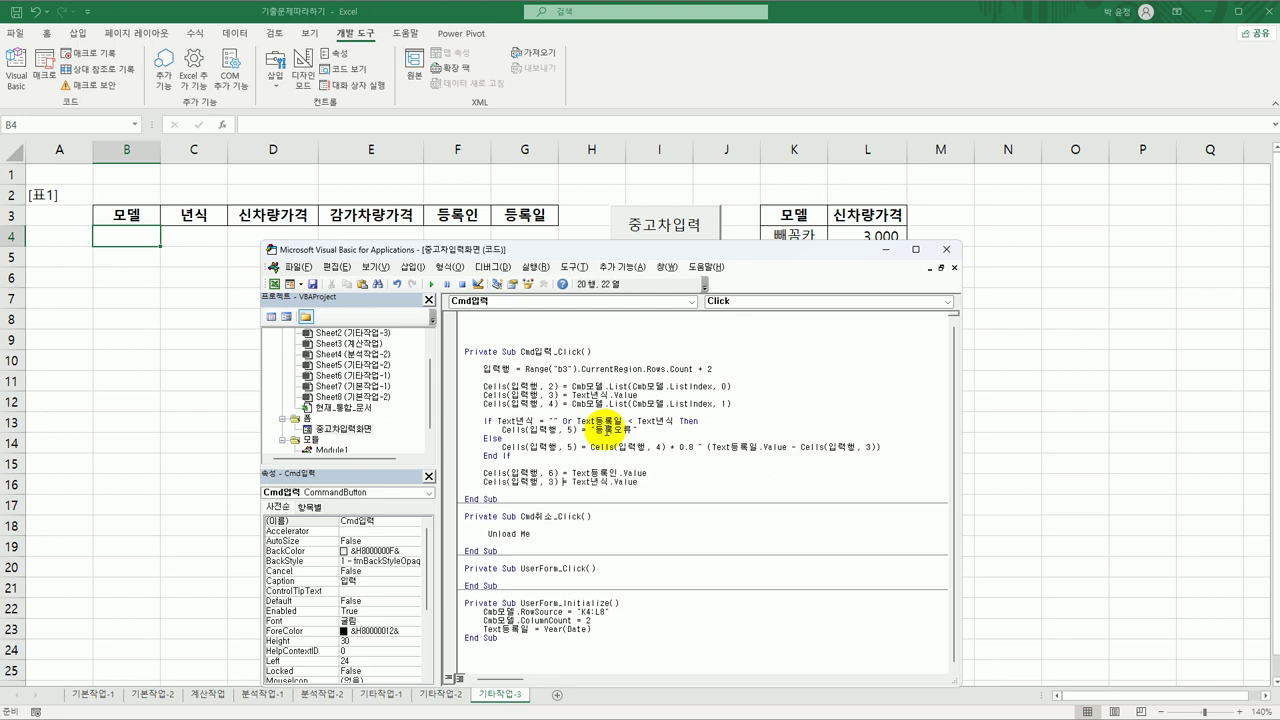
pyautogui.hotkey('shift', 'Right')
pyautogui.write('7')
pyautogui.press('Right')
pyautogui.press('Right')
pyautogui.write('ㄷ')
pyautogui.write('등록일')
pyautogui.press('Delete')
pyautogui.press('Delete')
pyautogui.press('Right')
pyautogui.press('Right')
pyautogui.press('Right')
pyautogui.press('Right')
pyautogui.press('Right')
pyautogui.press('Right')
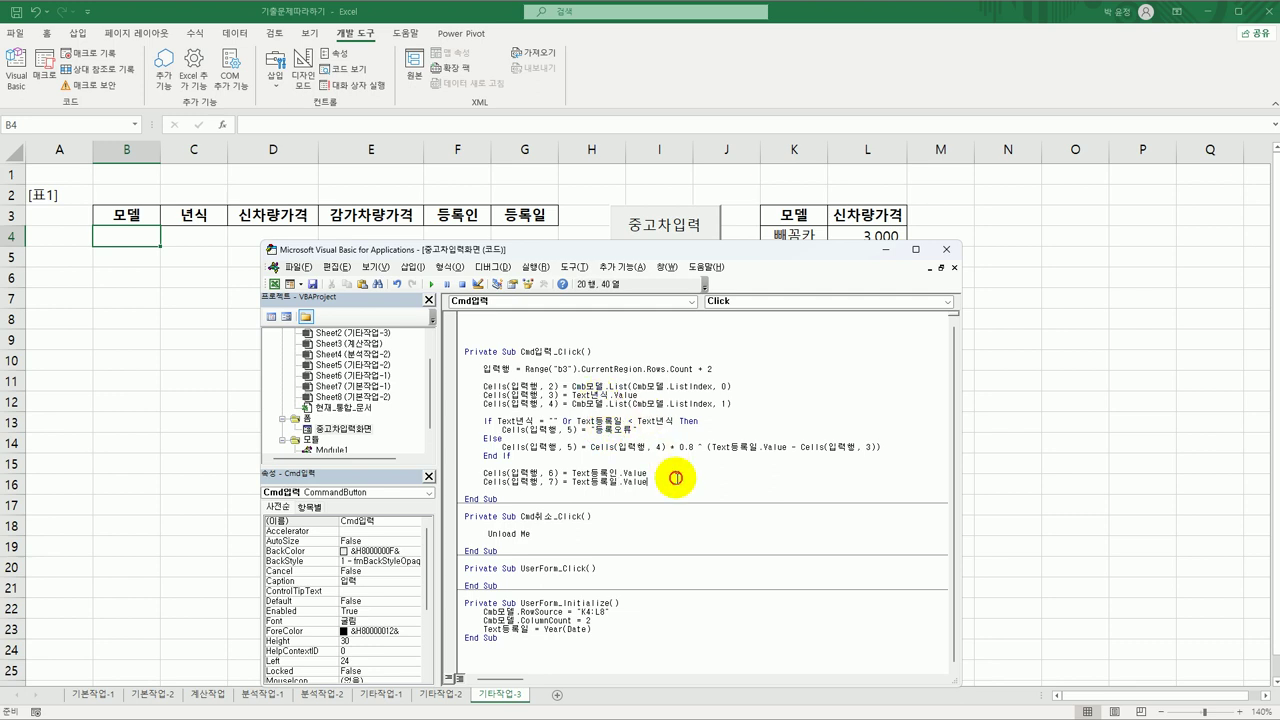
# - Check the control names of the 등록인 and 등록일 text boxes on the 중고차입력화면 form, and return to the 입력 button's code
pyautogui.click(333, 432)
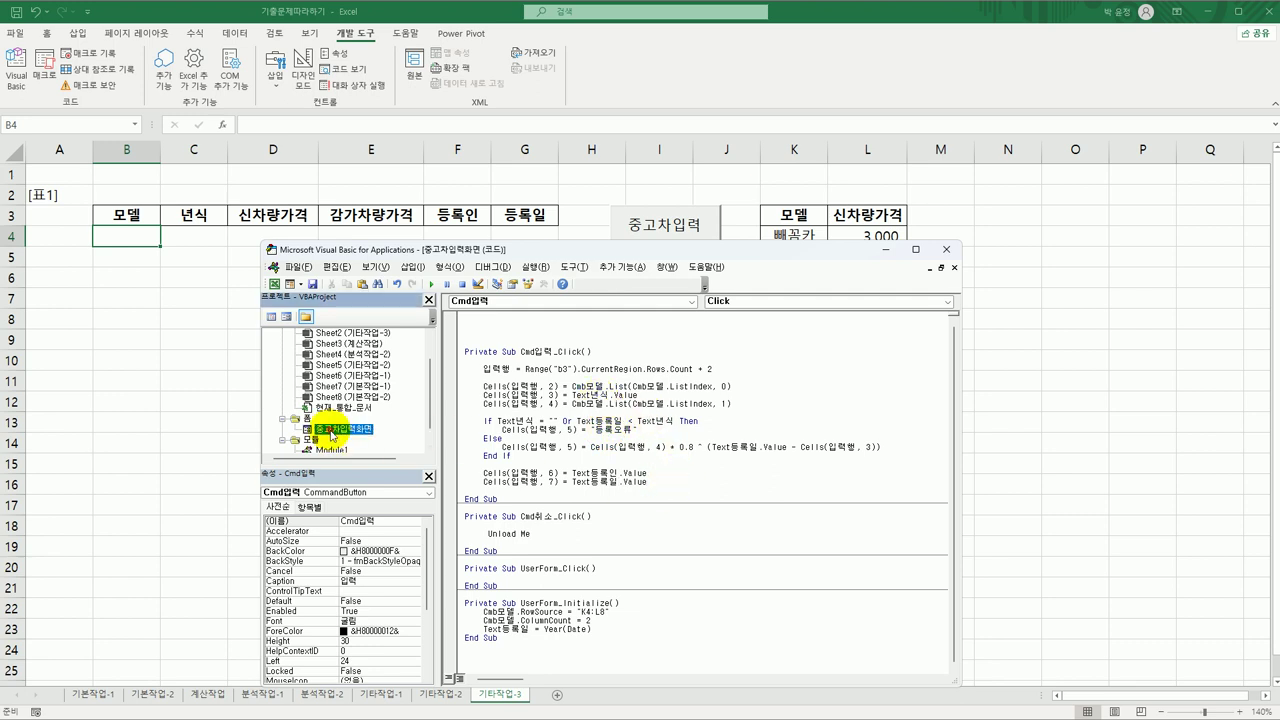
pyautogui.doubleClick(333, 434)
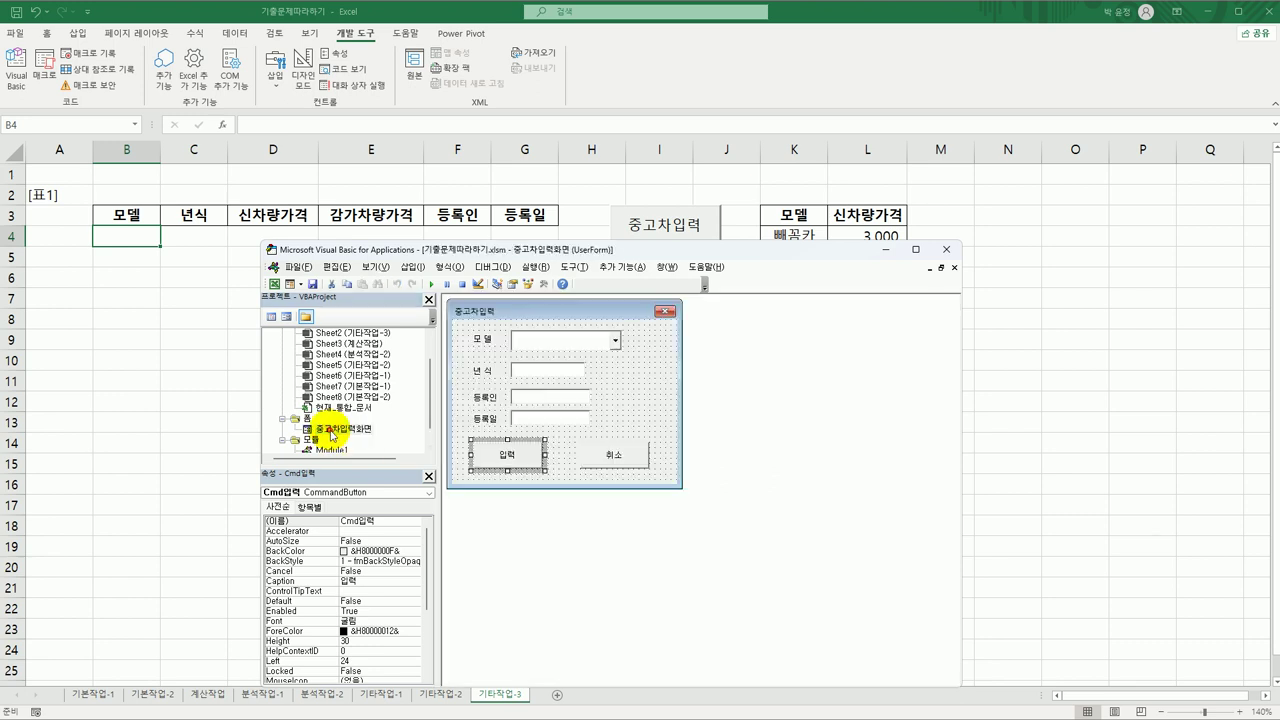
pyautogui.click(552, 397)
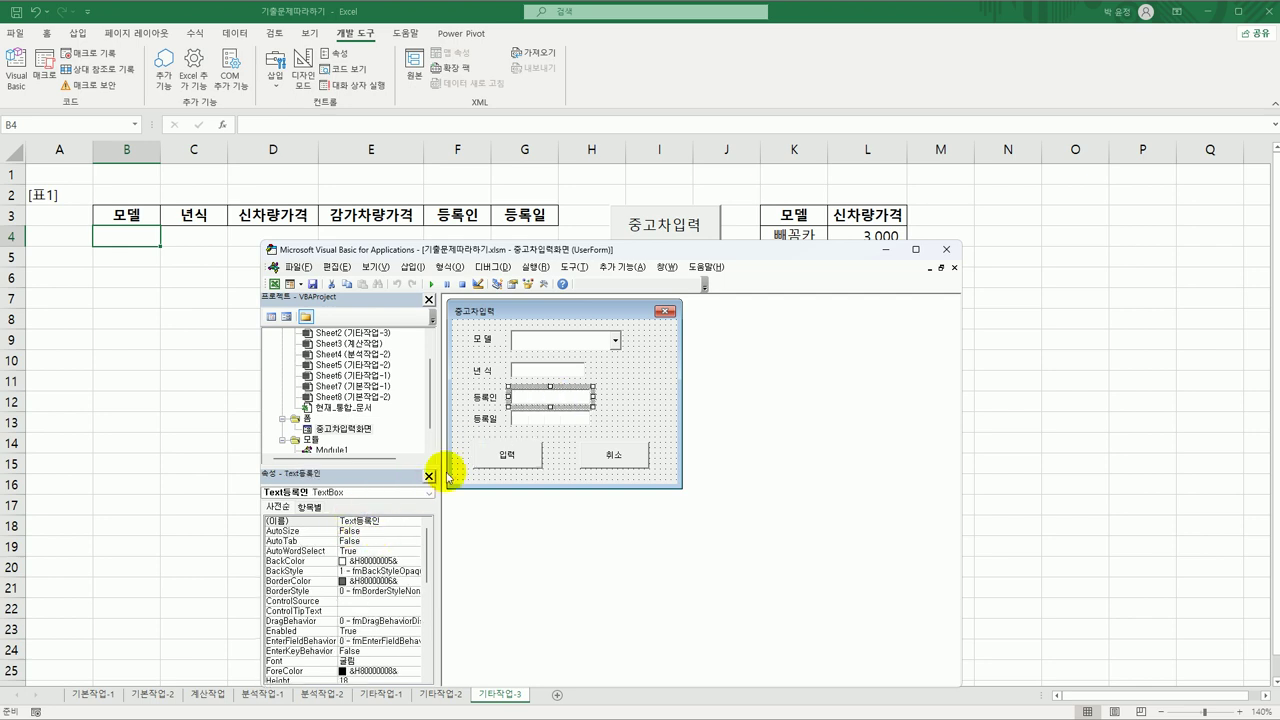
pyautogui.click(535, 416)
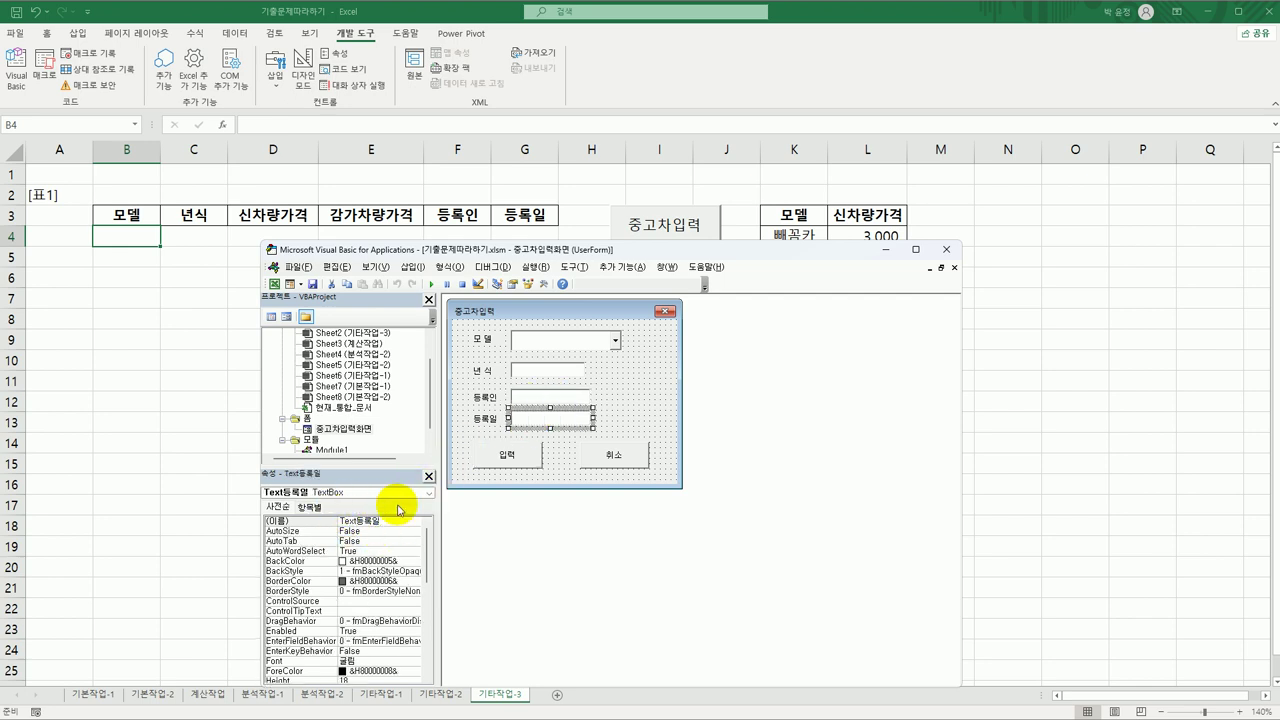
pyautogui.click(531, 457)
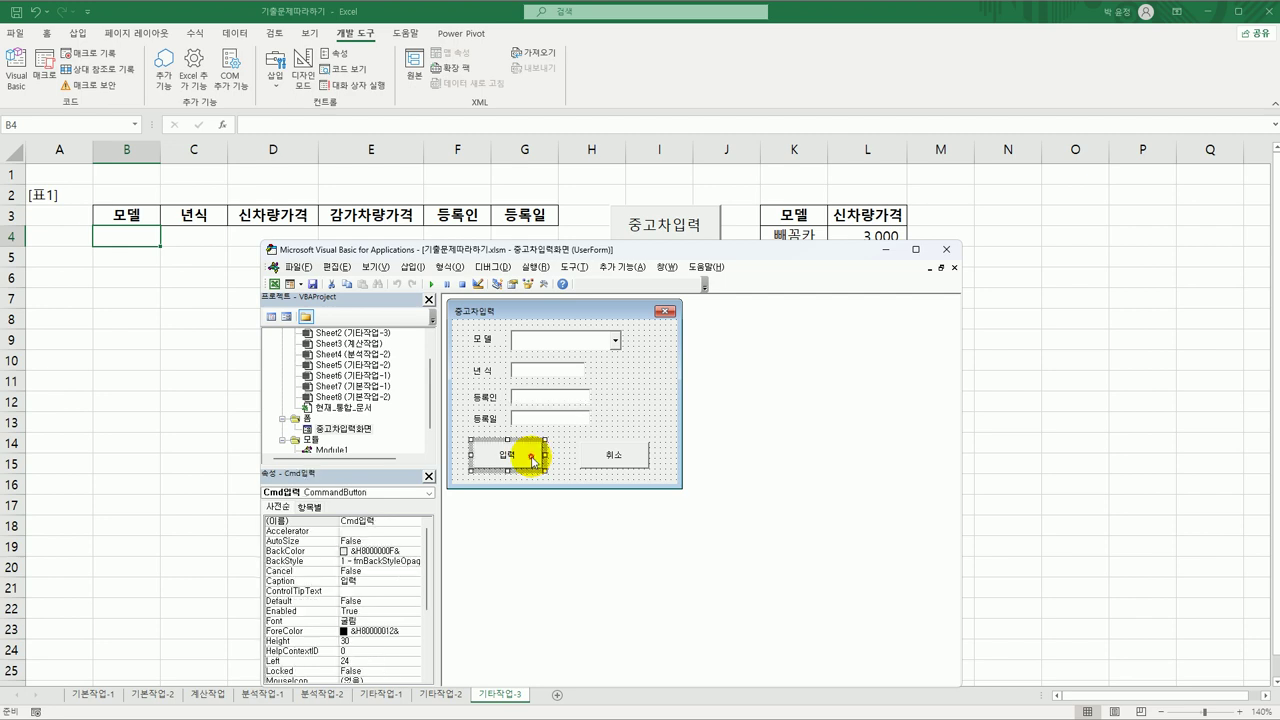
pyautogui.doubleClick(531, 457)
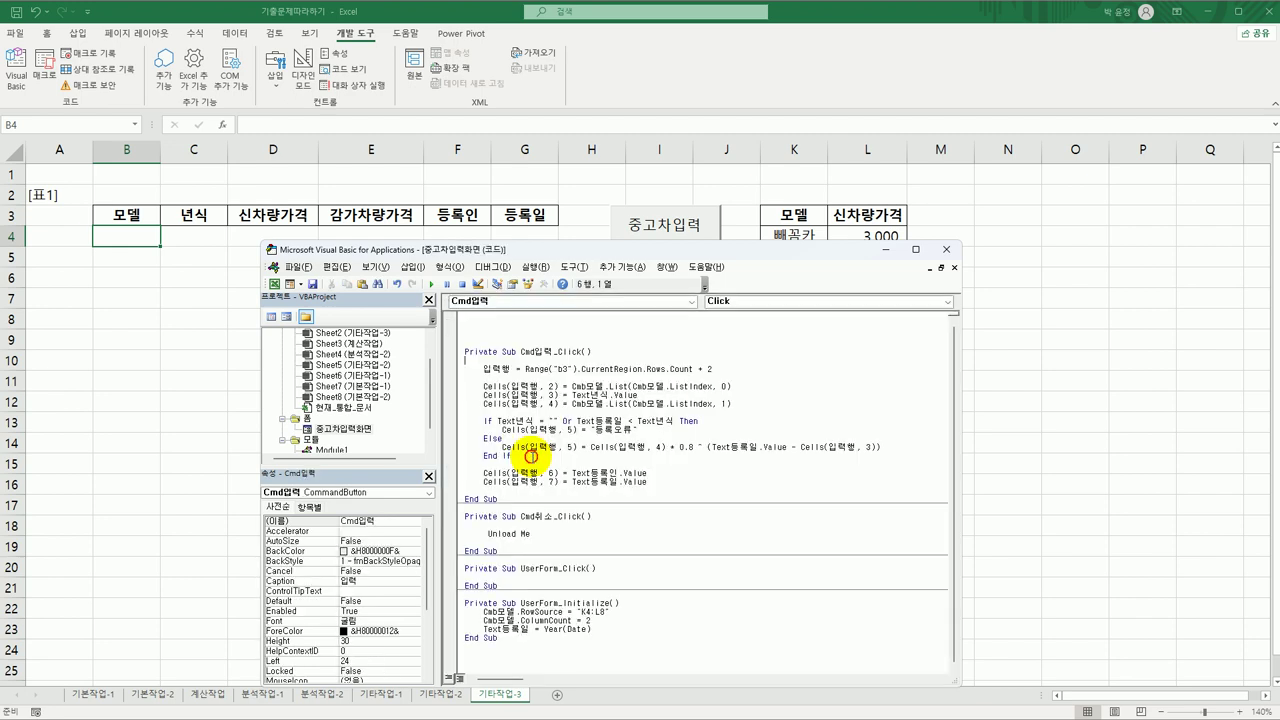
pyautogui.click(662, 489)
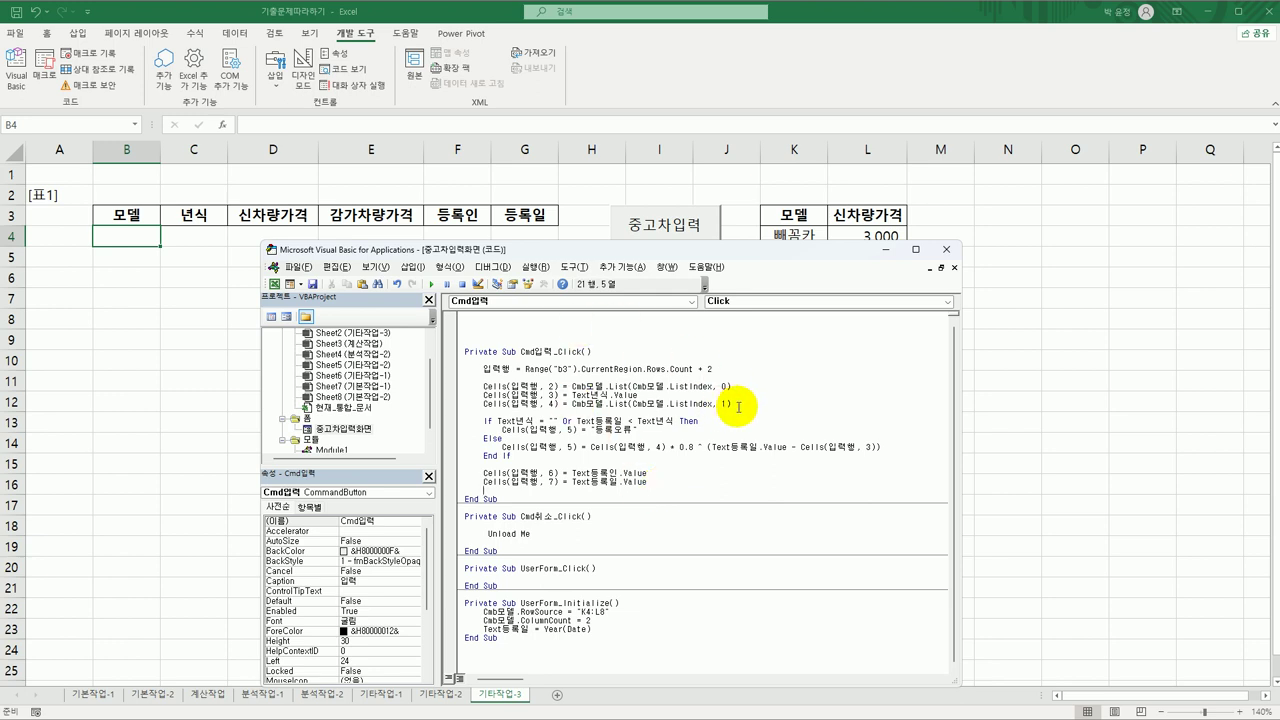
# - Close the VBA editor and launch the 중고차입력 form from the worksheet
pyautogui.click(944, 250)
pyautogui.click(590, 443)
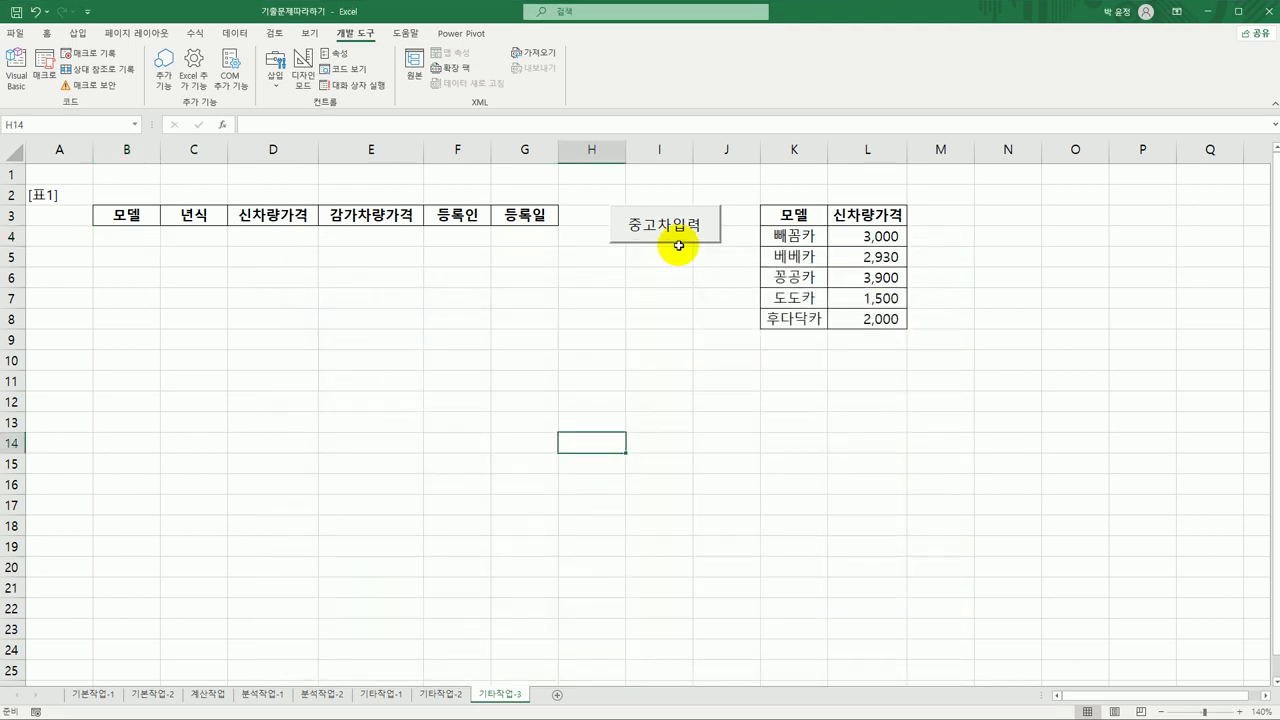
pyautogui.click(692, 225)
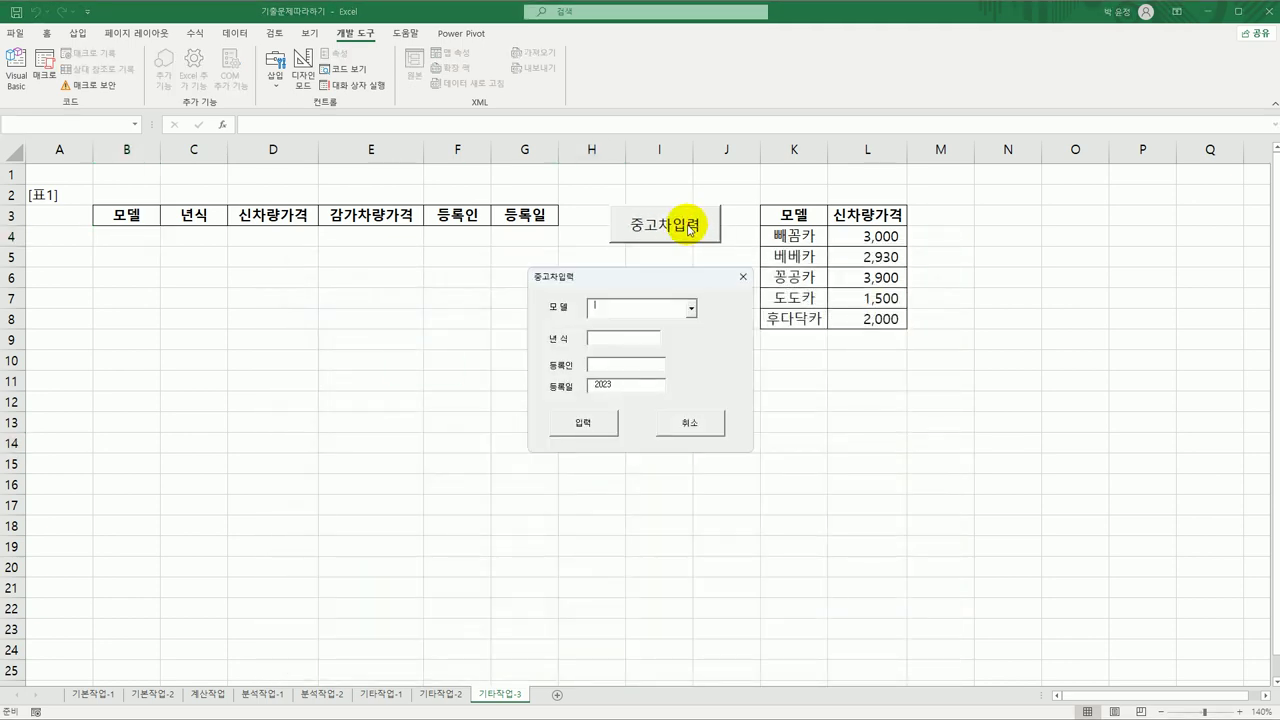
# - Submit a test record with model 베베카, 년식 2020 and a registrant's name in 등록인
pyautogui.click(690, 312)
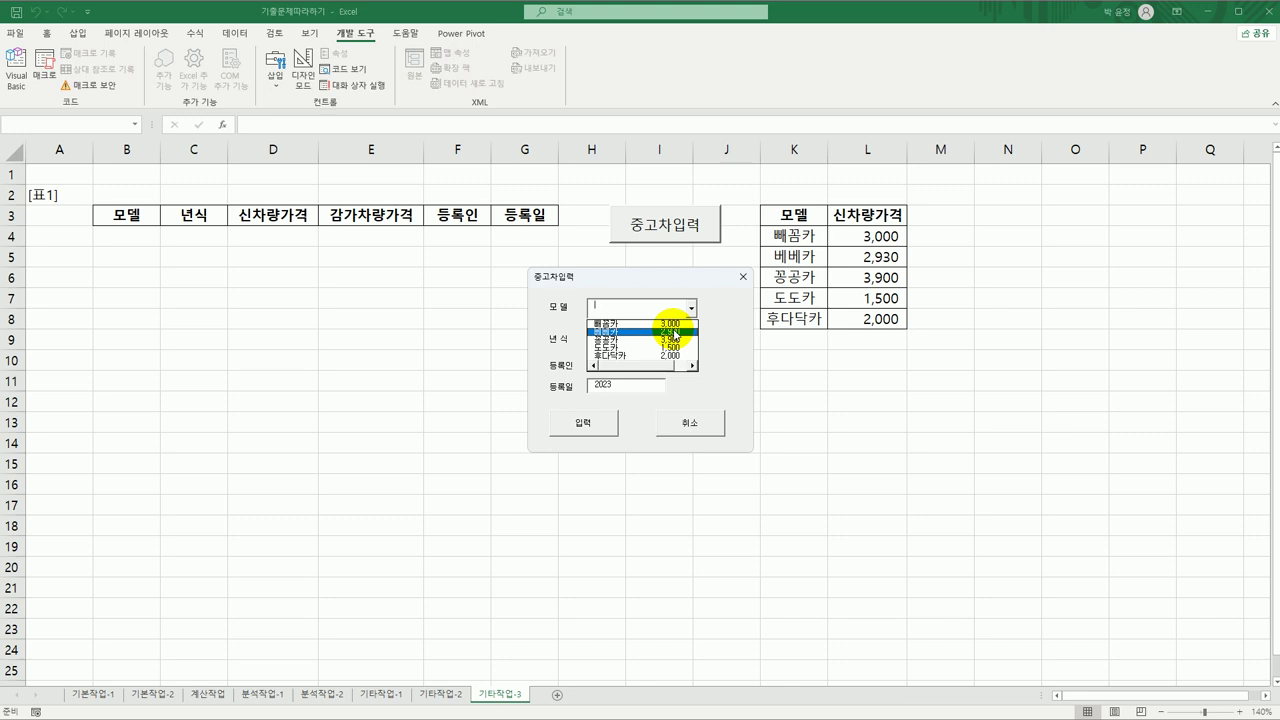
pyautogui.click(675, 333)
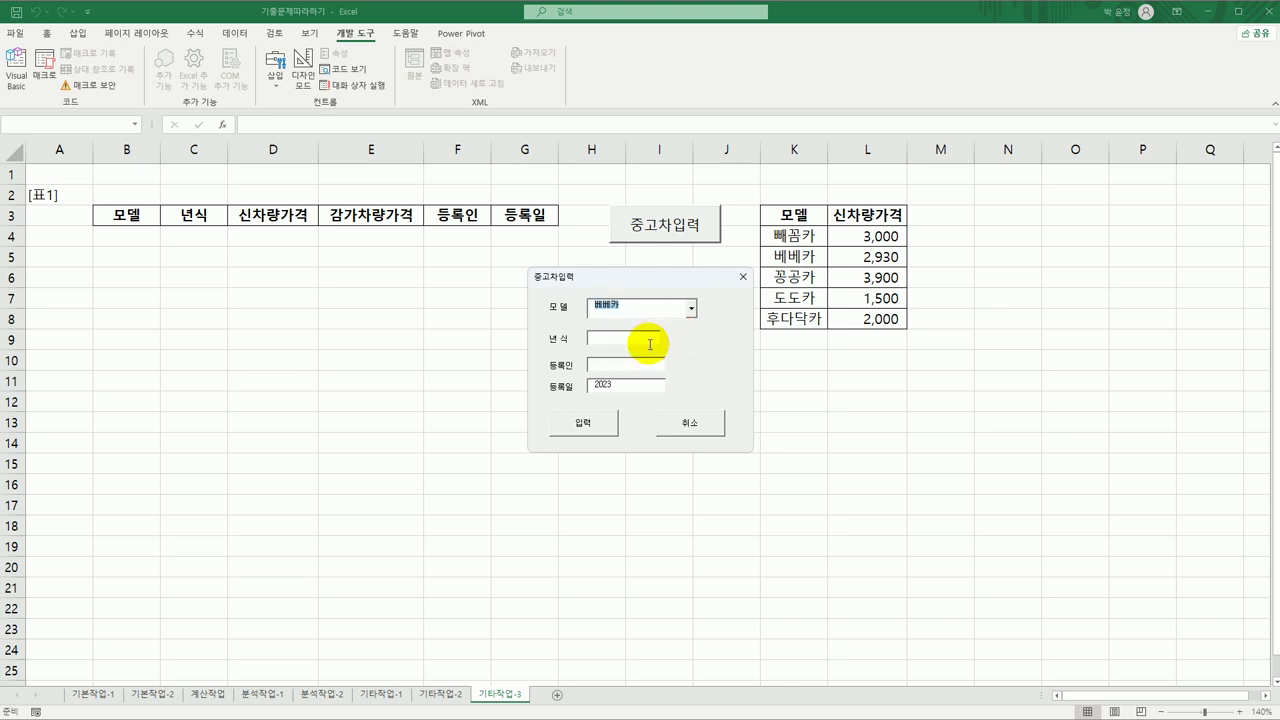
pyautogui.click(650, 342)
pyautogui.write('2020')
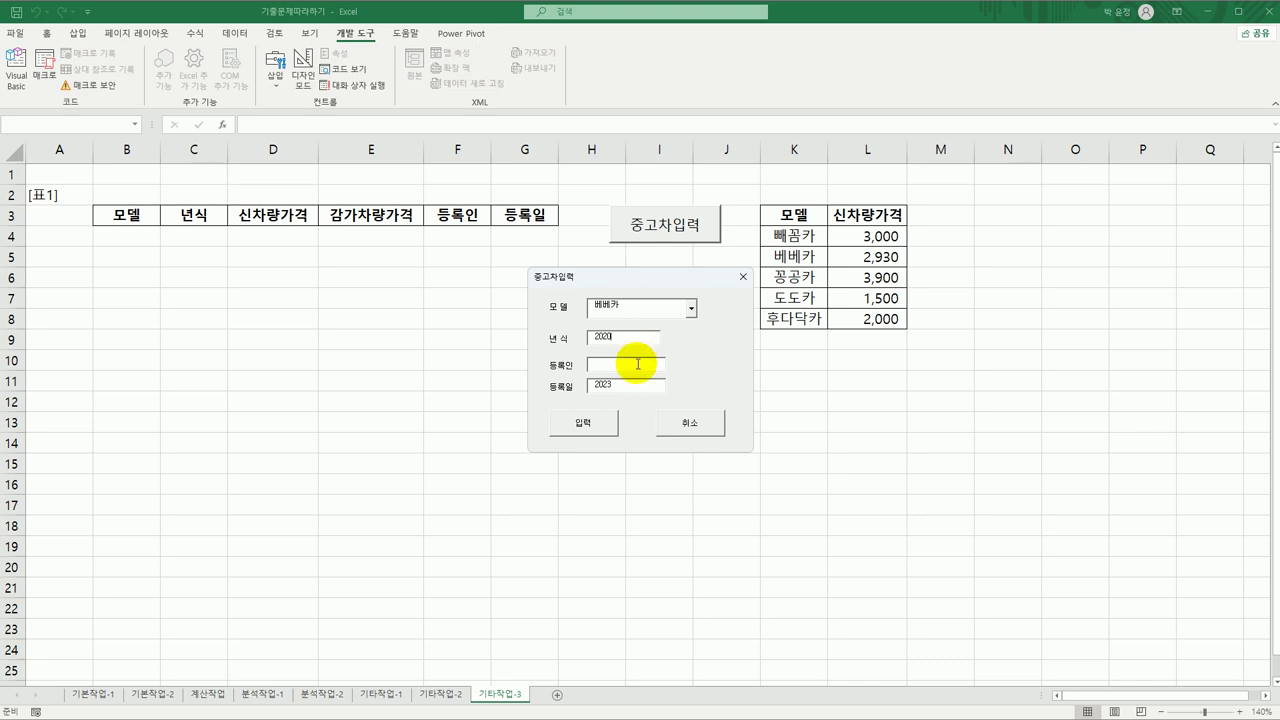
pyautogui.click(638, 366)
pyautogui.write('홍길동')
pyautogui.click(585, 423)
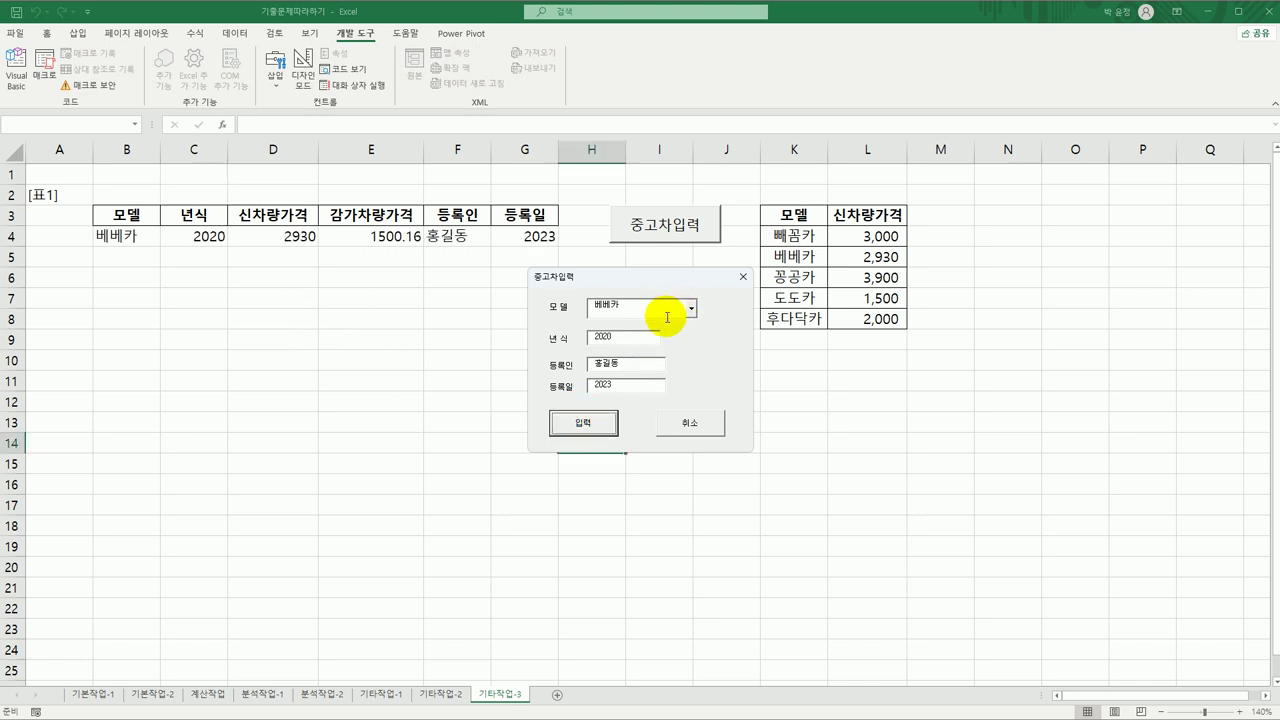
# - Submit a second test record with model 도도카 and 년식 2025, and close the form
pyautogui.click(652, 310)
pyautogui.click(648, 304)
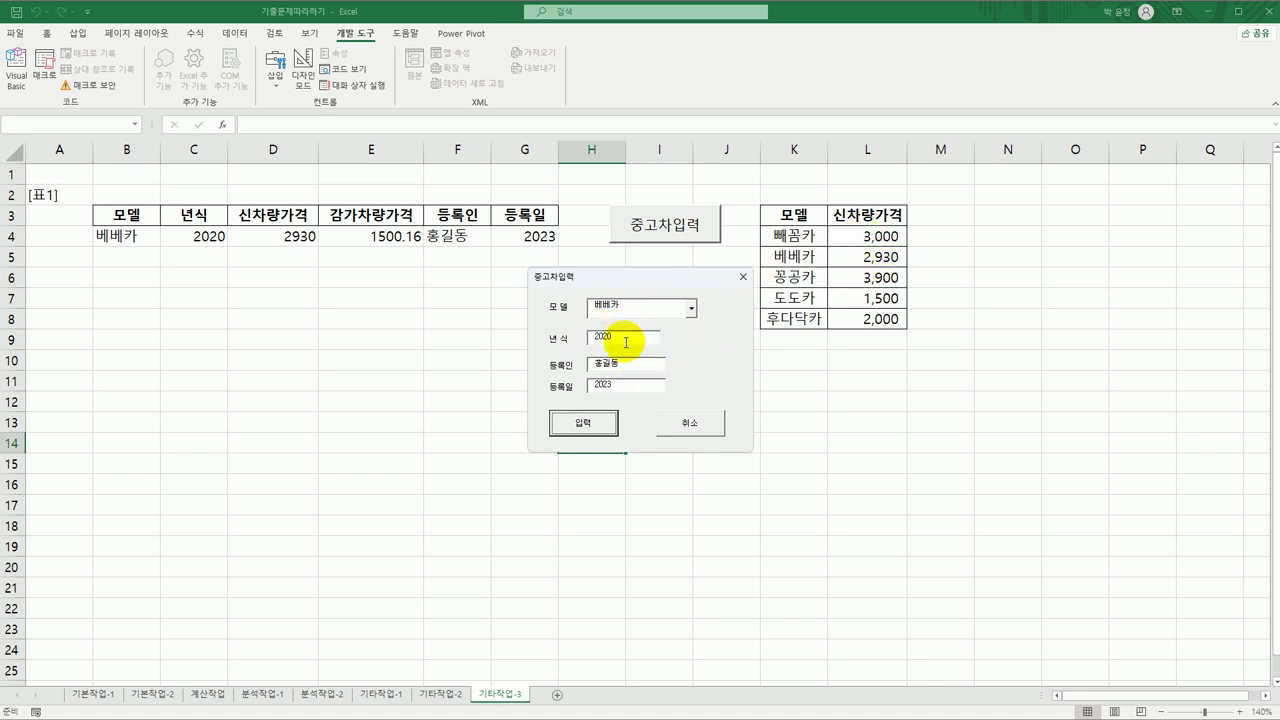
pyautogui.click(691, 310)
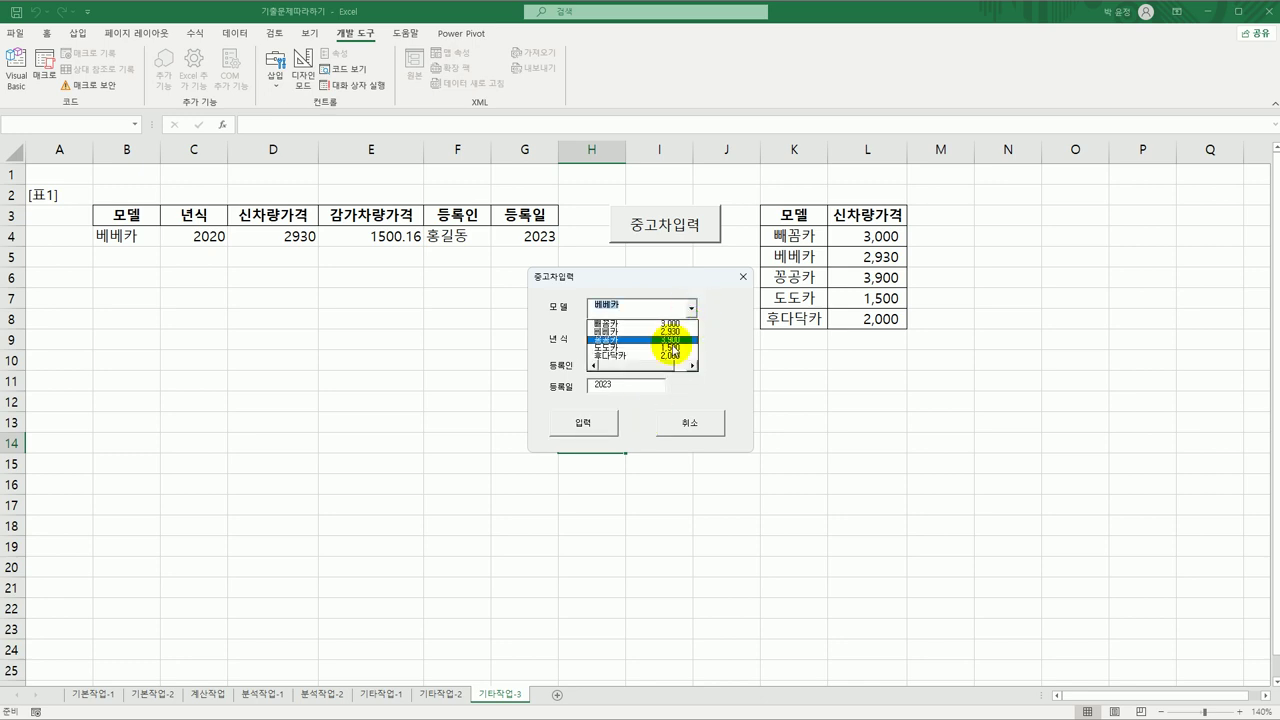
pyautogui.click(672, 348)
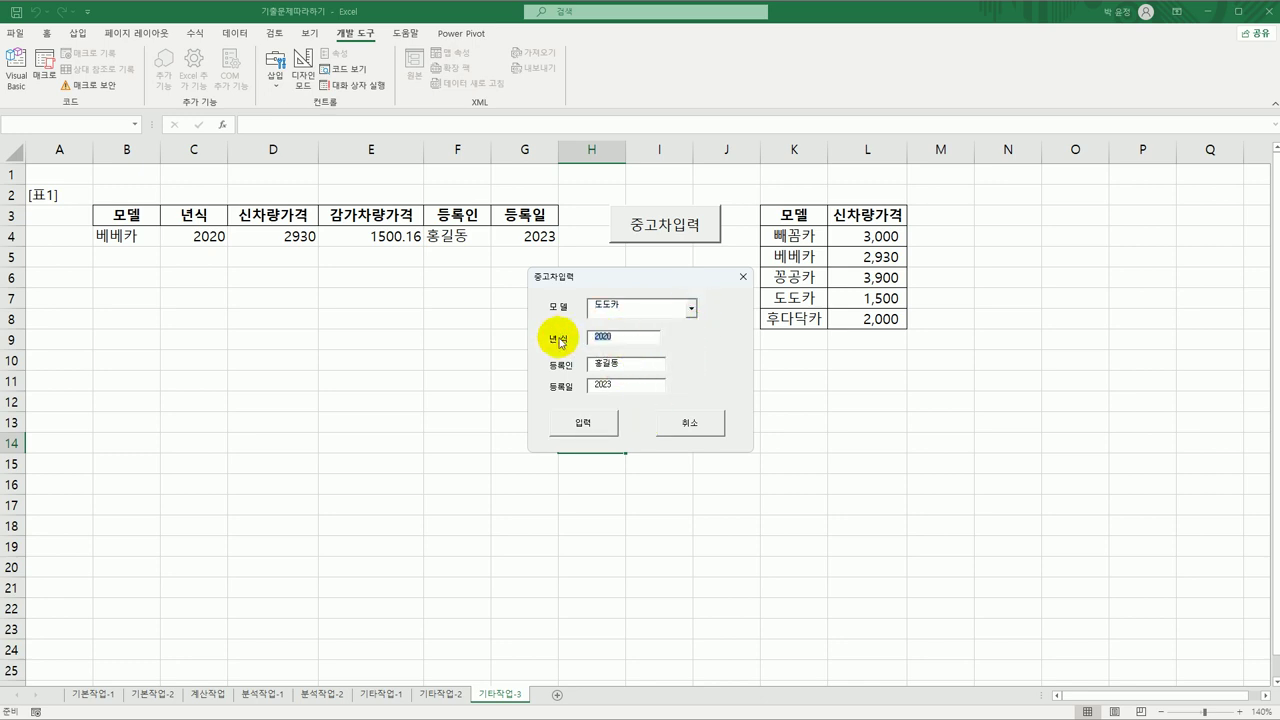
pyautogui.write('2025')
pyautogui.click(577, 428)
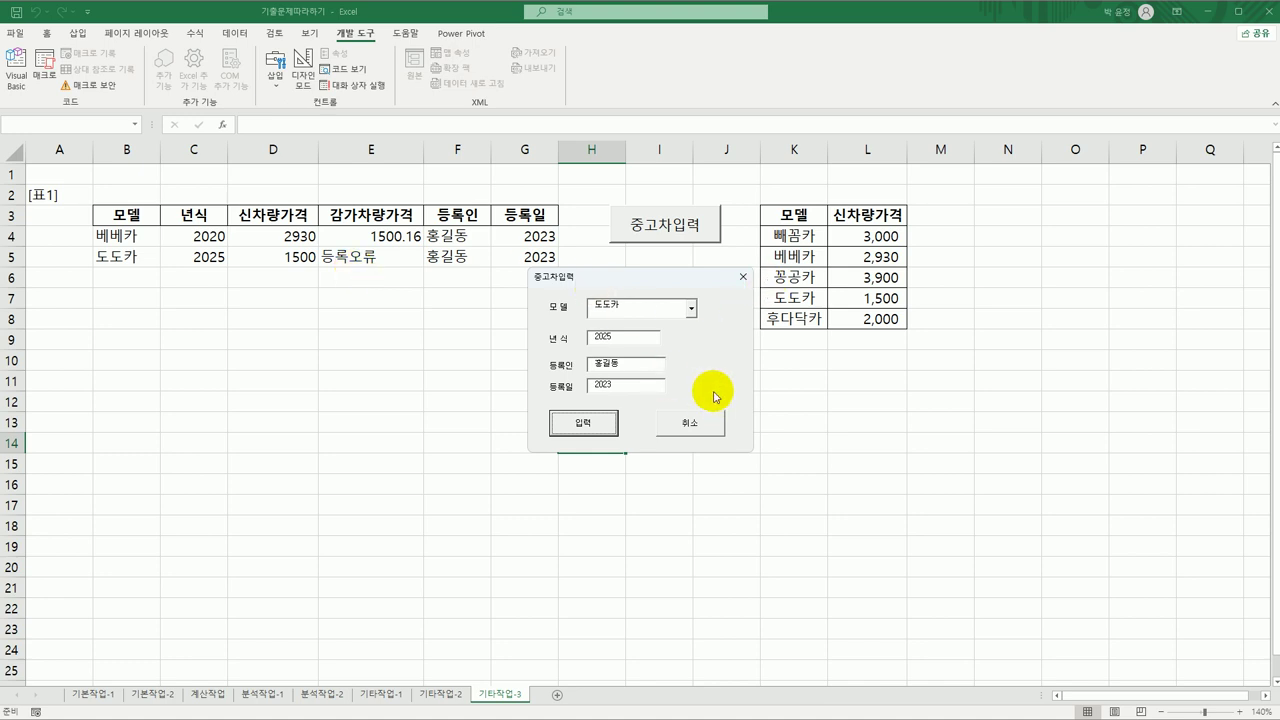
pyautogui.click(740, 277)
pyautogui.click(750, 401)
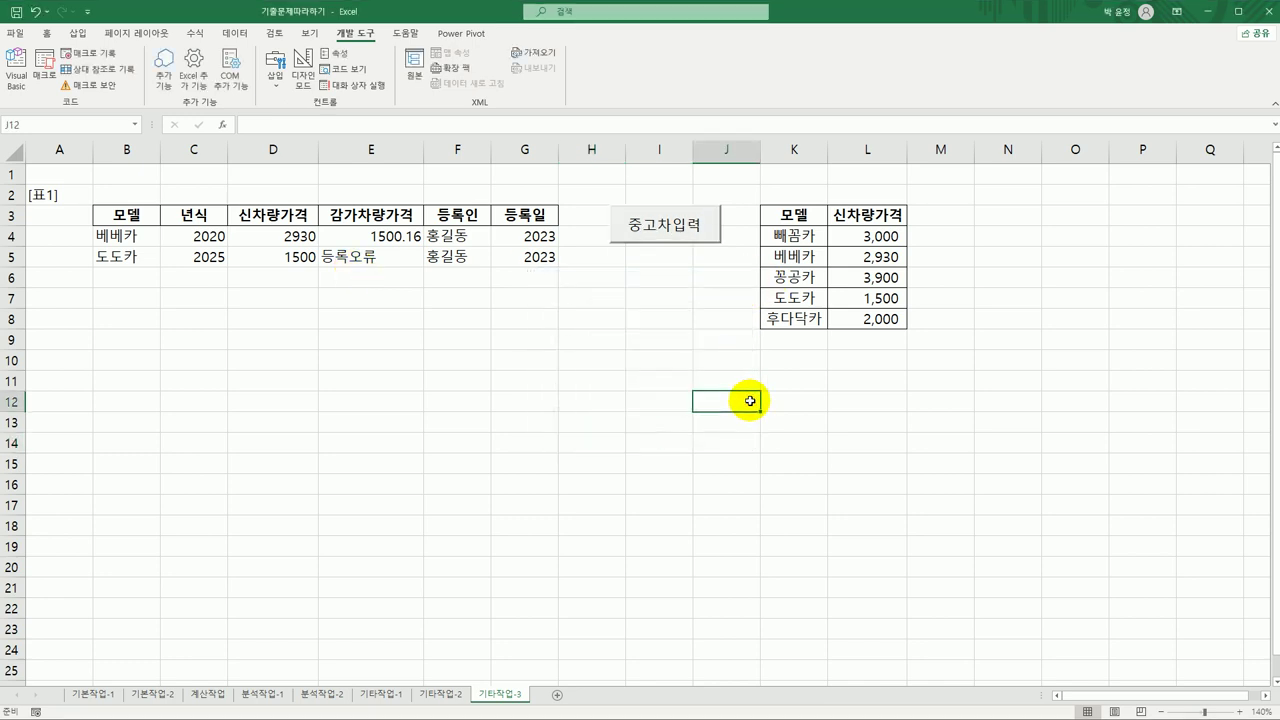